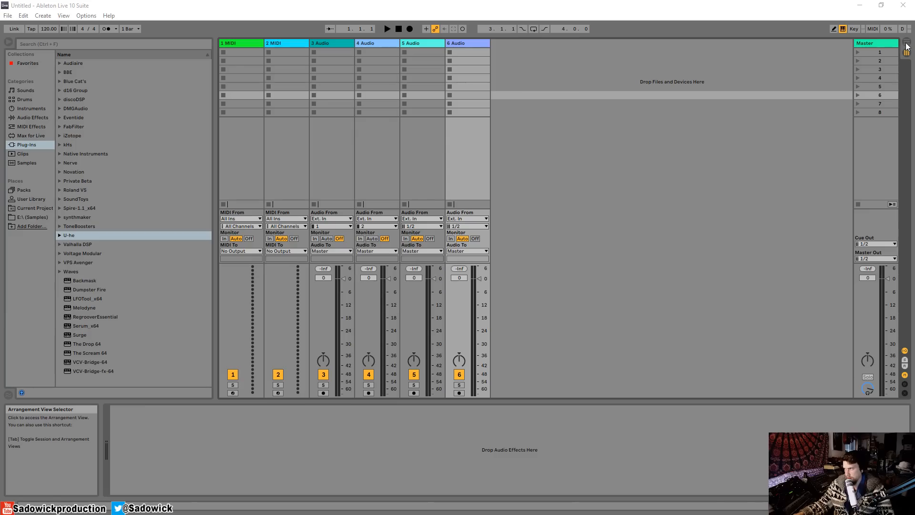
Show the arrangement timeline and collapse the expanded 1 MIDI and 4 Audio tracks to minimum height
click(907, 46)
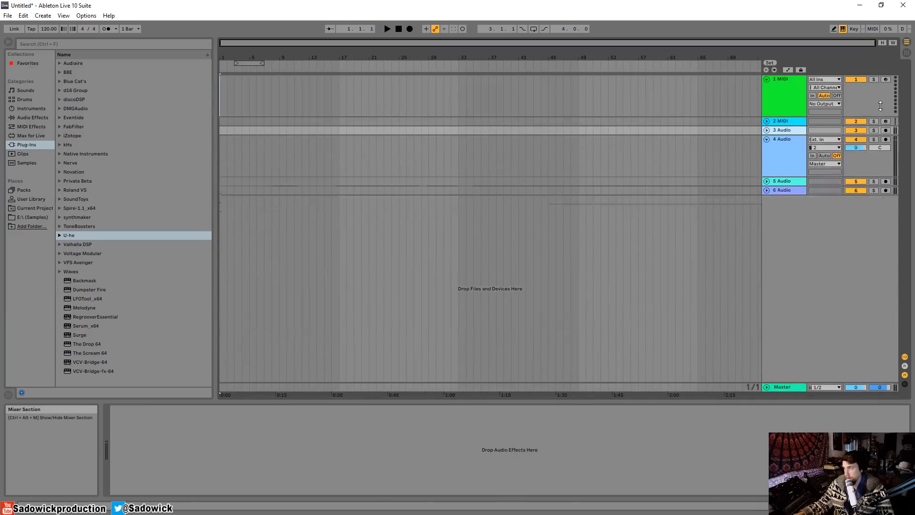
drag(881, 116, 876, 82)
drag(872, 144, 868, 97)
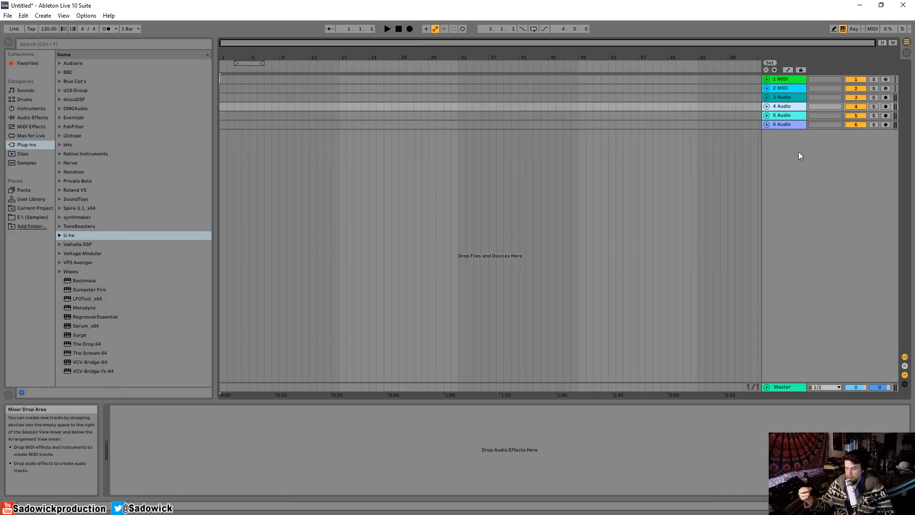
Load U-he's Diva(x64) synth onto a new track and set the project tempo to 125 BPM
click(61, 236)
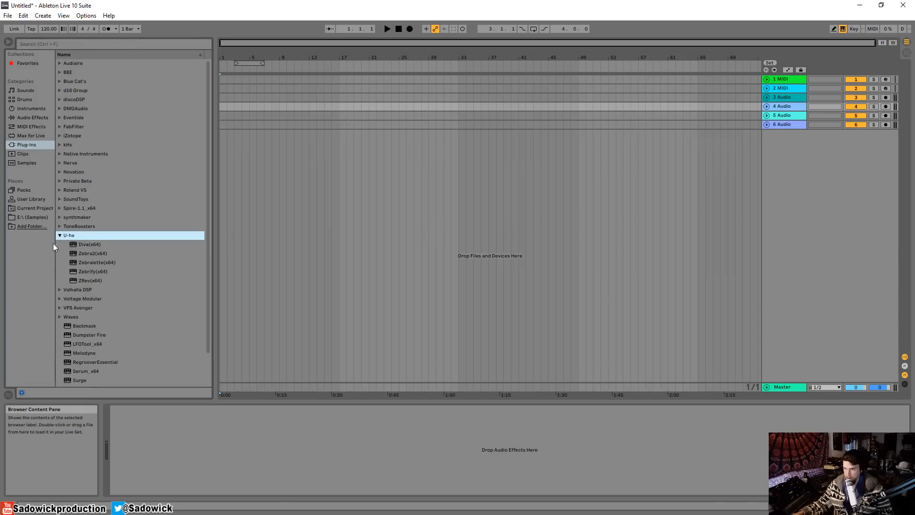
click(86, 245)
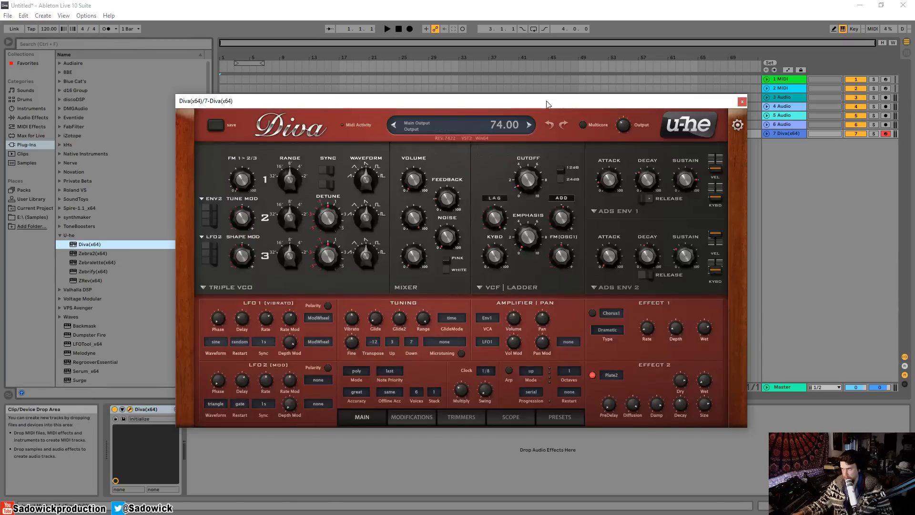
drag(544, 102, 453, 108)
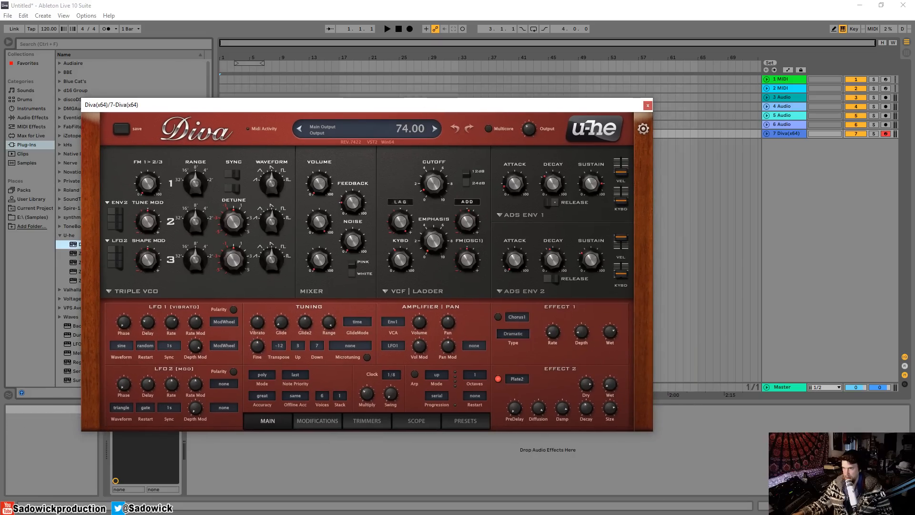
drag(47, 28, 46, 23)
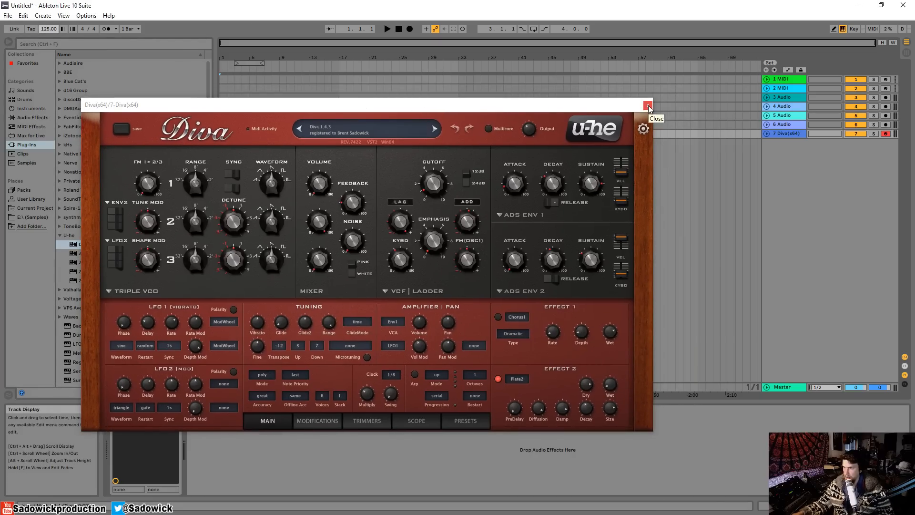
click(582, 109)
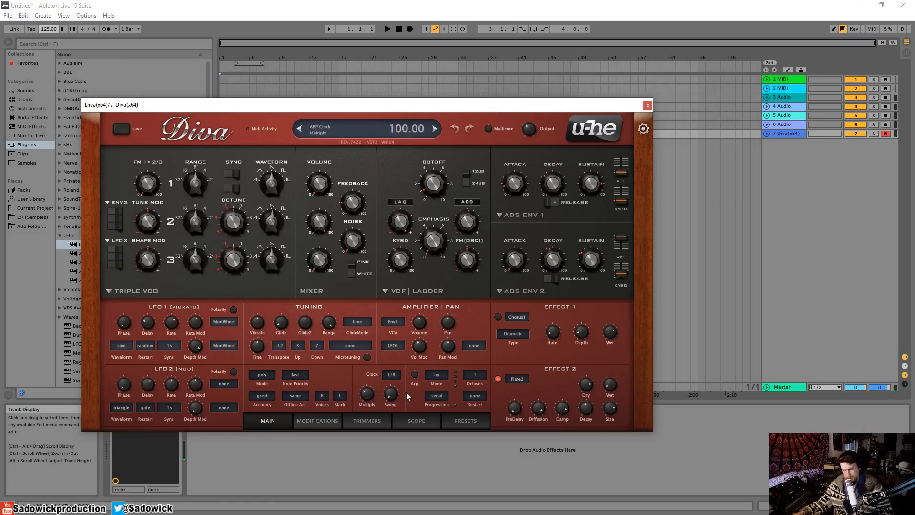
Audition presets from Diva's 4 DREAM SYNTH category and load TUC Sunbright
click(460, 422)
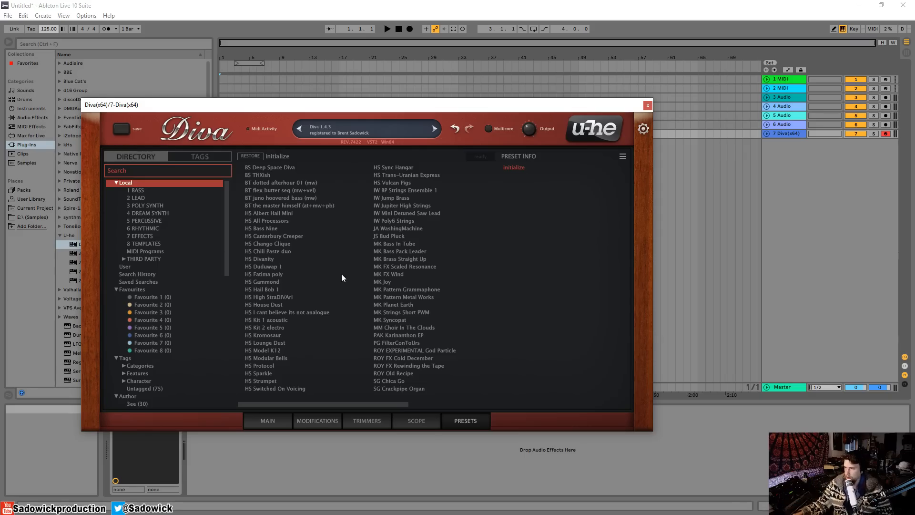
drag(354, 103, 361, 94)
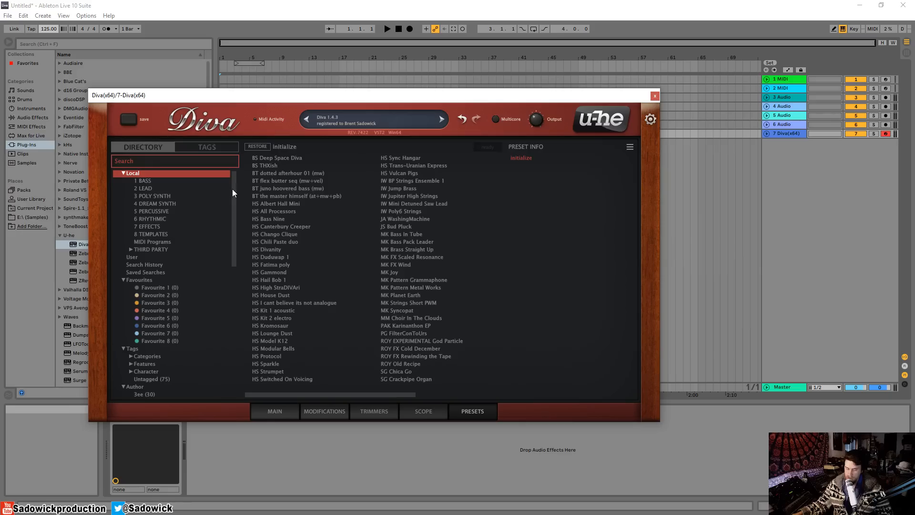
click(158, 204)
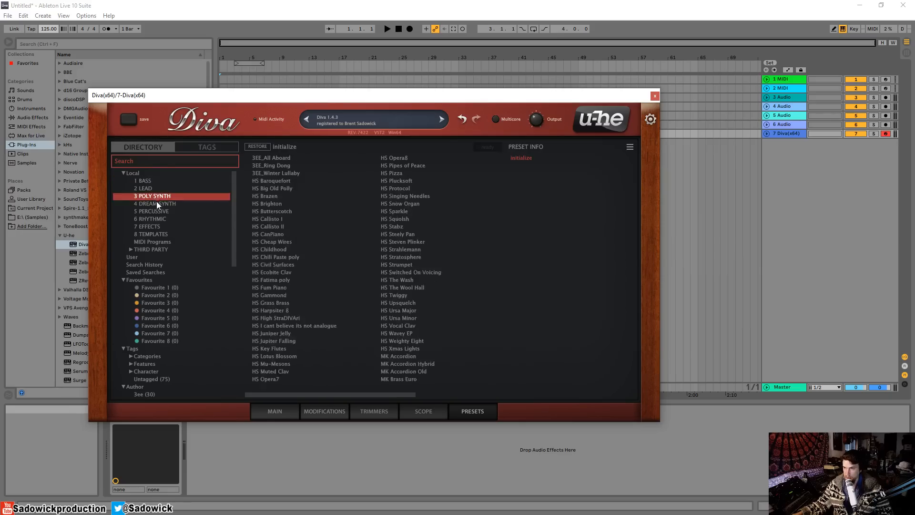
click(392, 219)
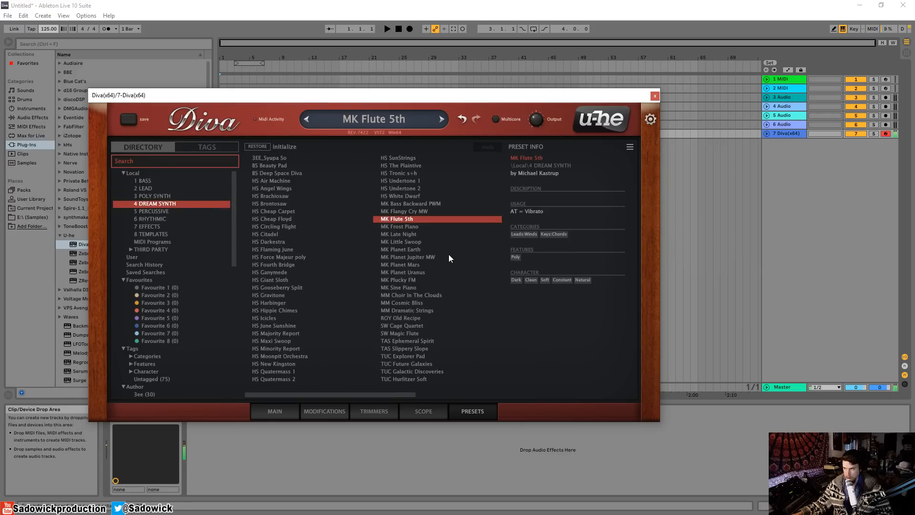
click(414, 242)
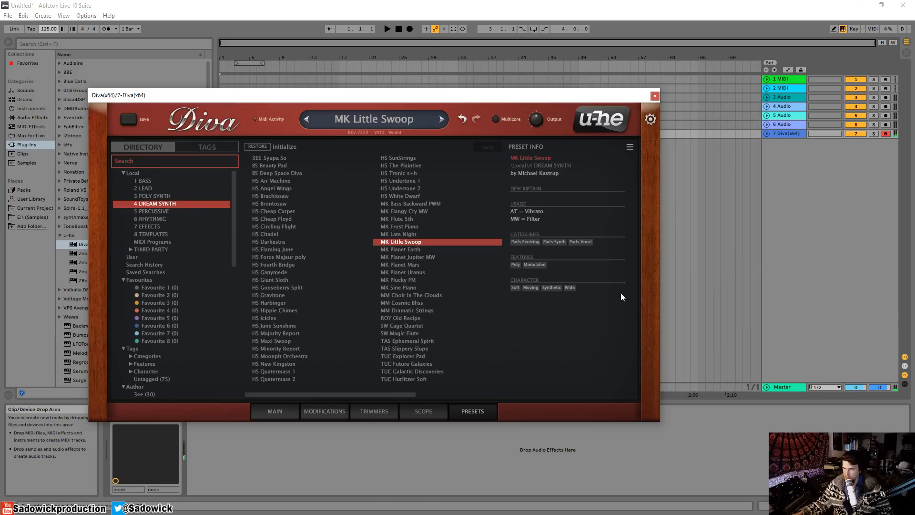
click(409, 281)
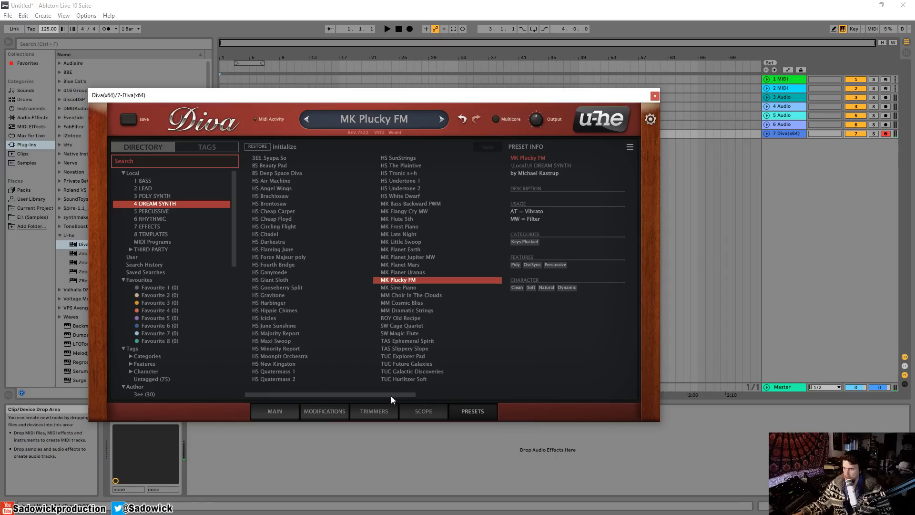
drag(391, 395, 475, 395)
click(410, 189)
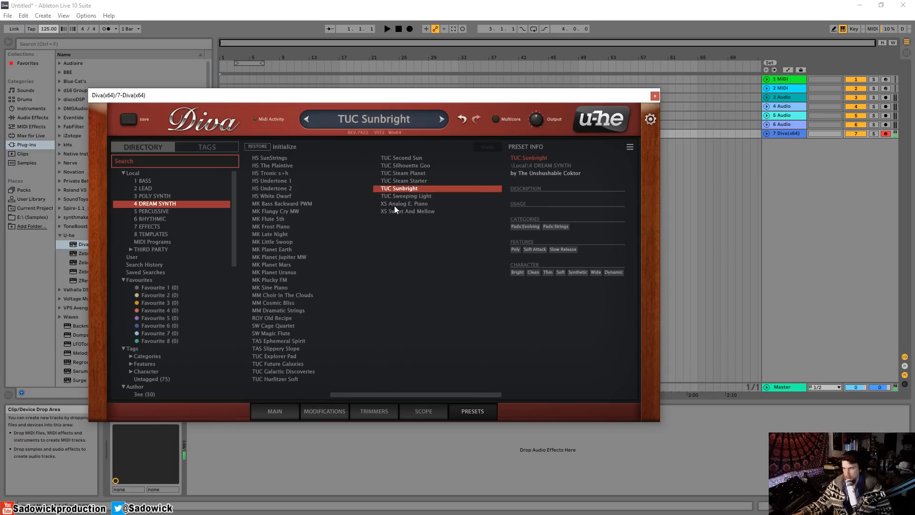
Turn off the Chorus1 and Delay2 effects on Diva's main page
click(271, 412)
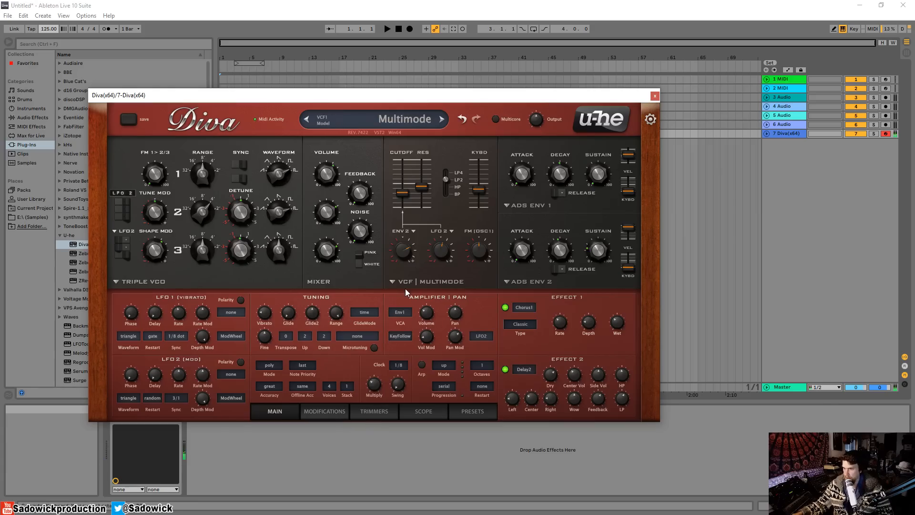
click(505, 307)
click(505, 370)
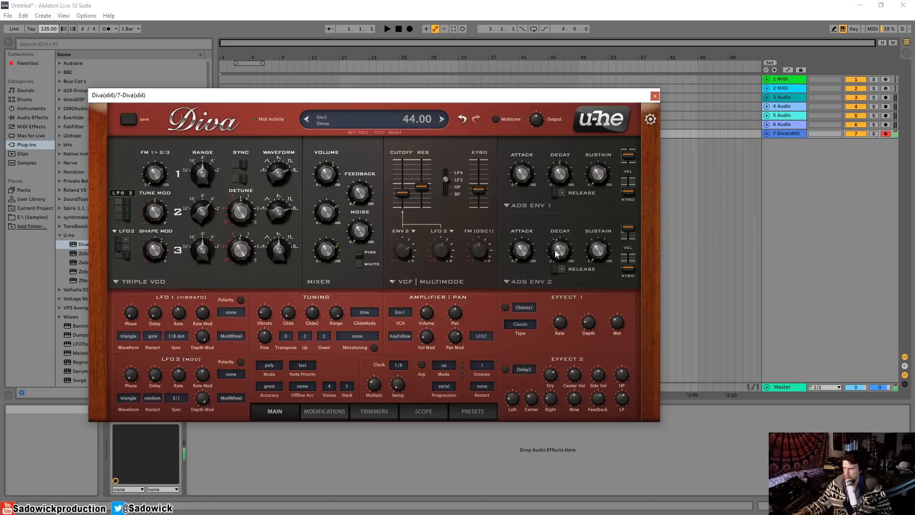
Adjust the decay of envelope 2 and toggle the release switches of both envelopes
drag(559, 244, 562, 256)
click(559, 193)
click(560, 271)
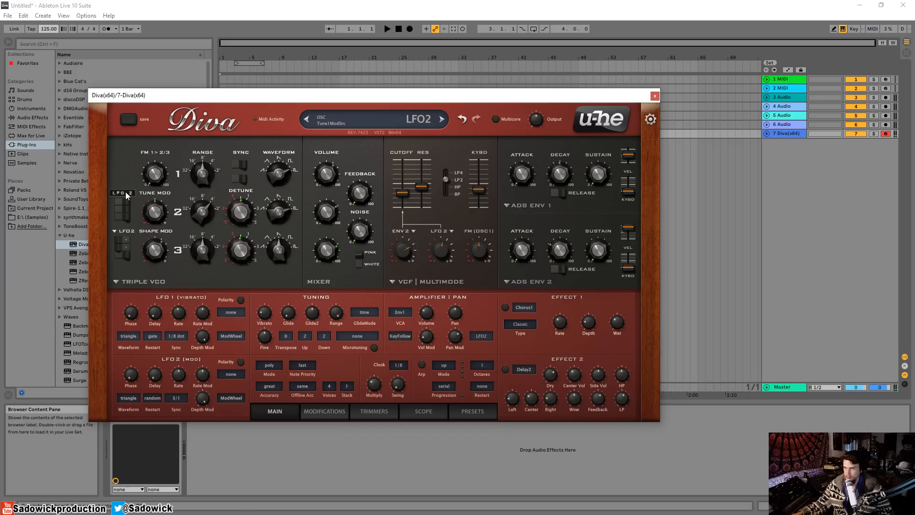
Change the oscillator model to Dual VCO and set the oscillator mix to 47, trying out the VCO 2 detune
click(129, 282)
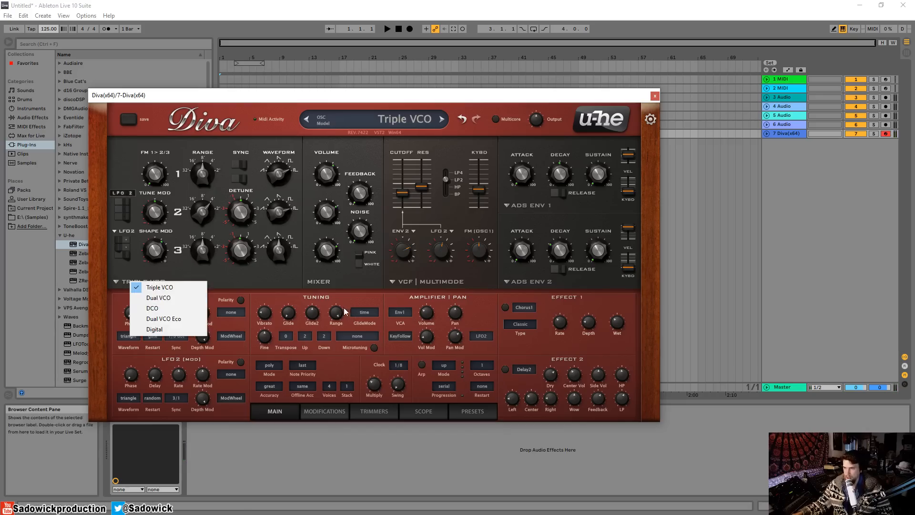
click(189, 299)
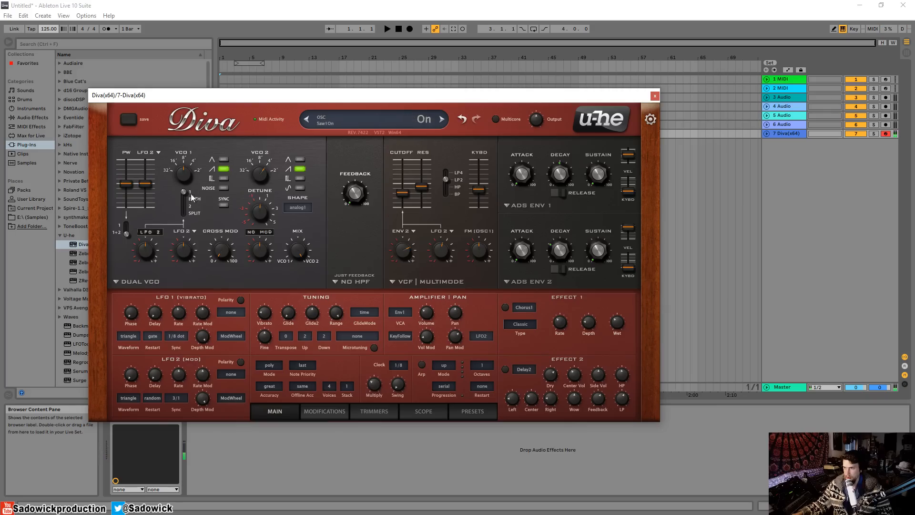
drag(260, 210, 244, 180)
drag(247, 134, 245, 208)
mouse_move(298, 249)
mouse_down()
mouse_move(299, 215)
mouse_move(301, 304)
mouse_move(301, 253)
mouse_up()
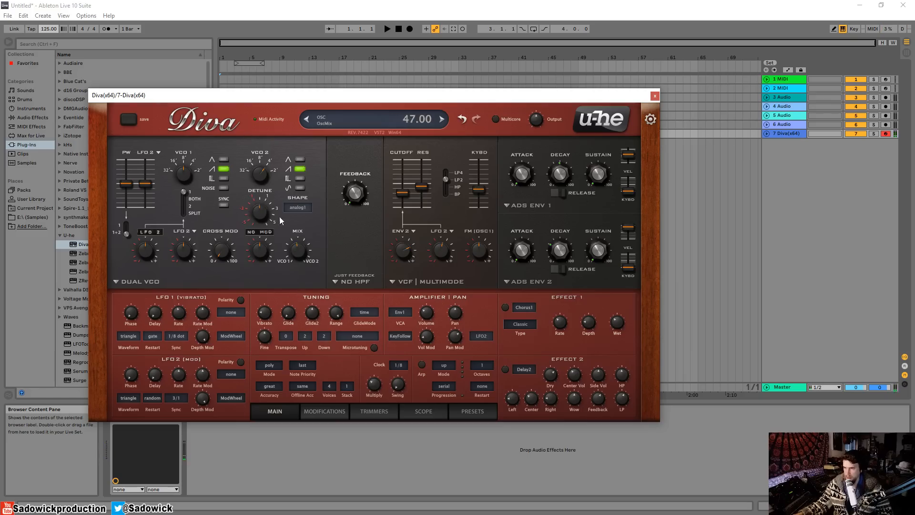
Fine-tune the VCO 2 detune, set the filter cutoff to 85.50 and close the Diva window
drag(261, 212, 267, 179)
drag(266, 220, 262, 246)
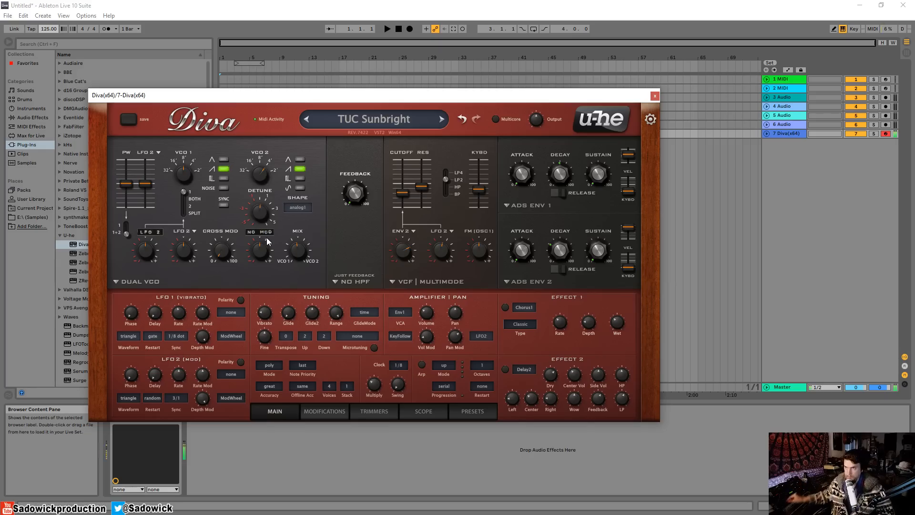
mouse_move(402, 193)
mouse_down()
mouse_move(404, 207)
mouse_move(402, 191)
mouse_up()
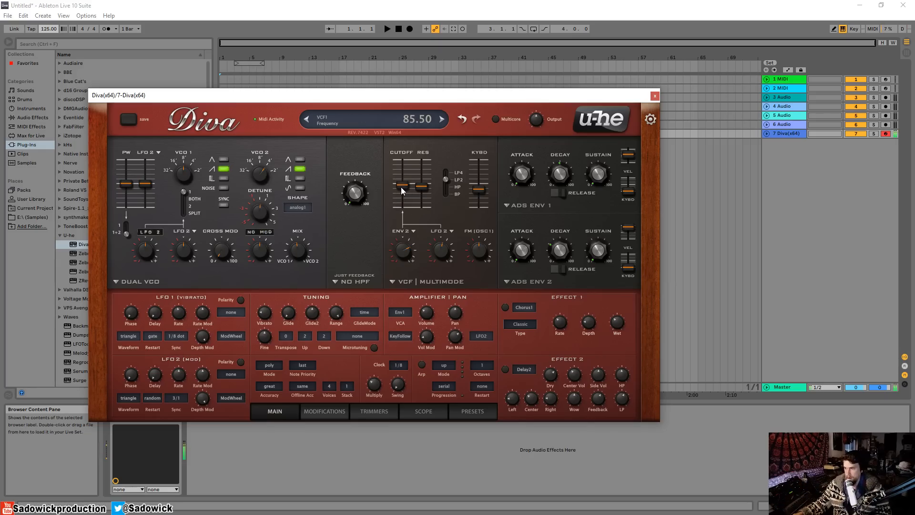
click(655, 96)
Unfold the Diva track, select bar 17 on it and loop that one-bar selection
click(767, 133)
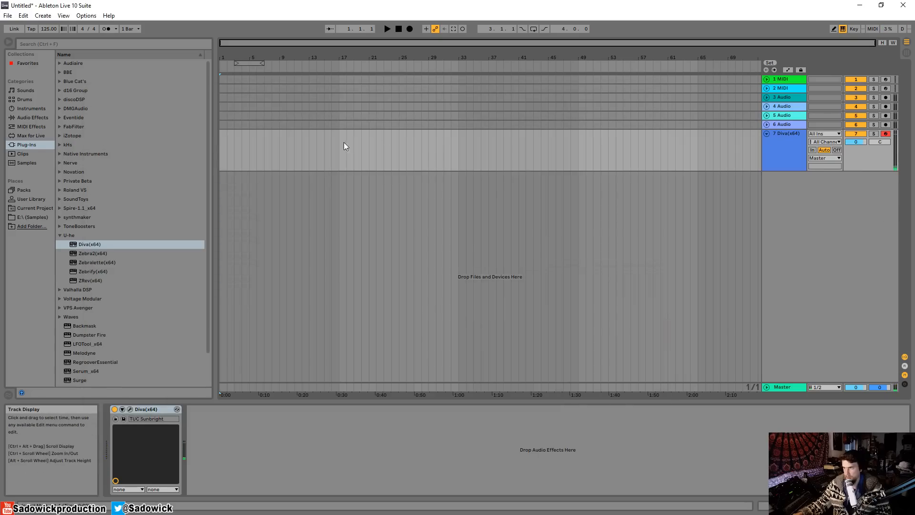
drag(340, 143, 361, 143)
drag(342, 51, 343, 77)
click(337, 144)
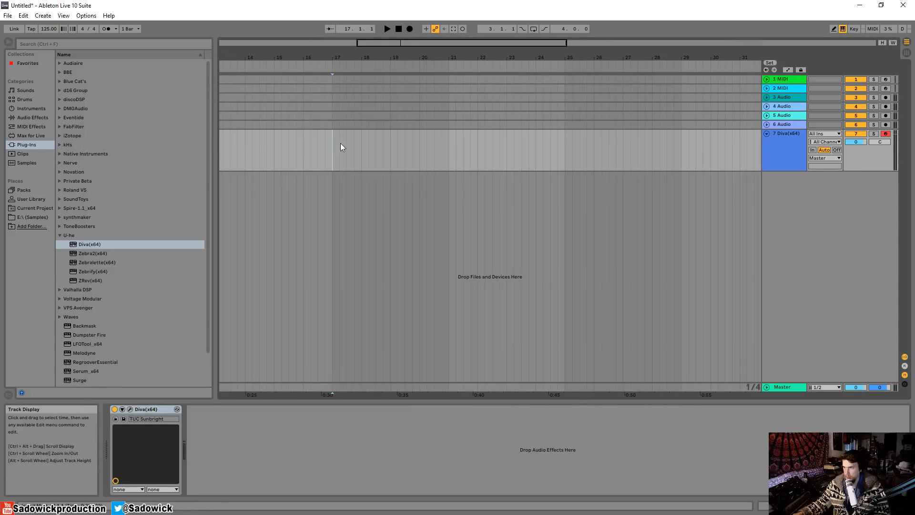
key(space)
drag(338, 142, 362, 142)
key(space)
right_click(358, 136)
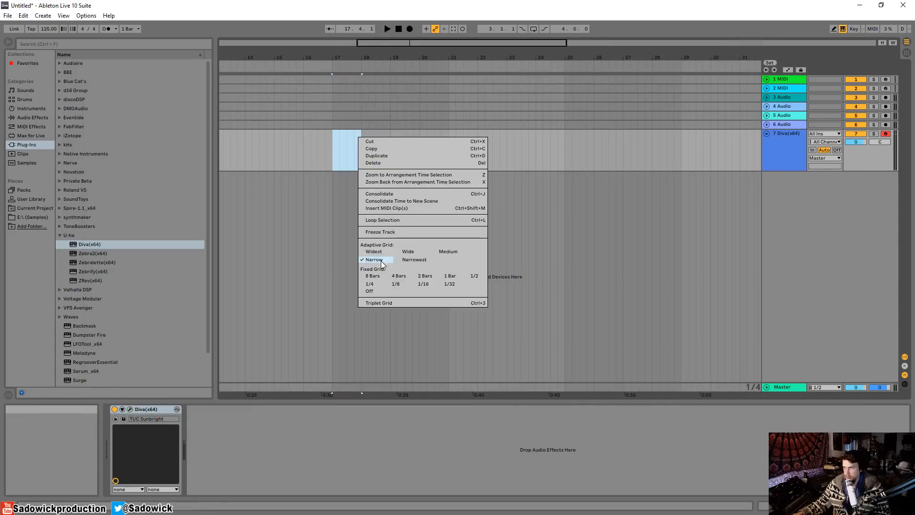
click(391, 219)
Insert a one-bar MIDI clip in the selection at bar 17 and enlarge the note editor
right_click(339, 131)
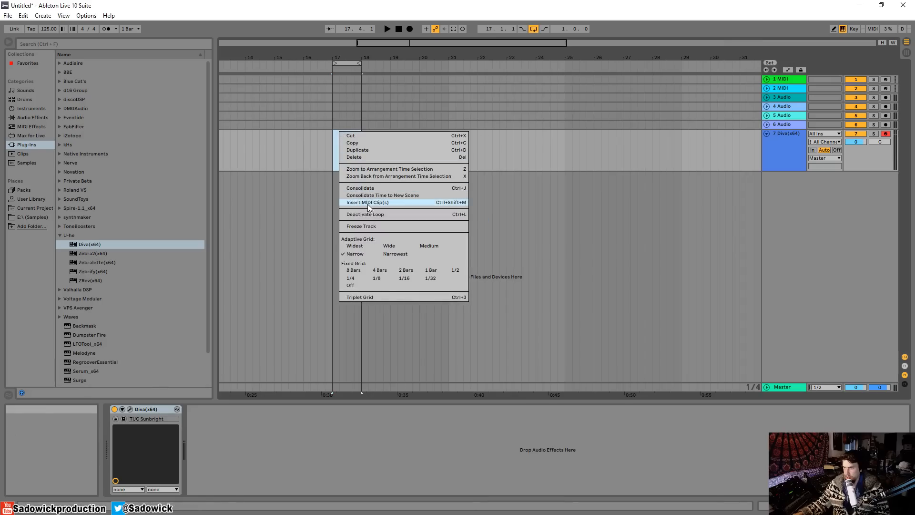
click(368, 203)
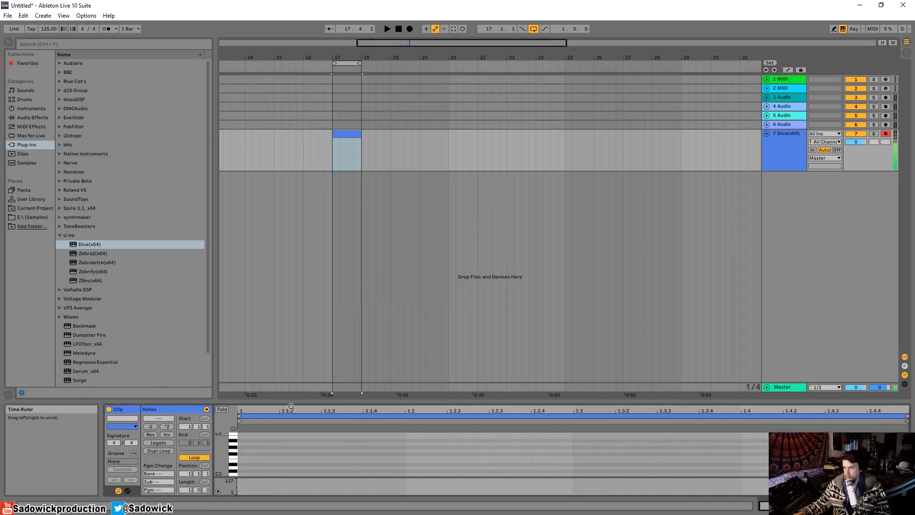
drag(291, 402, 286, 172)
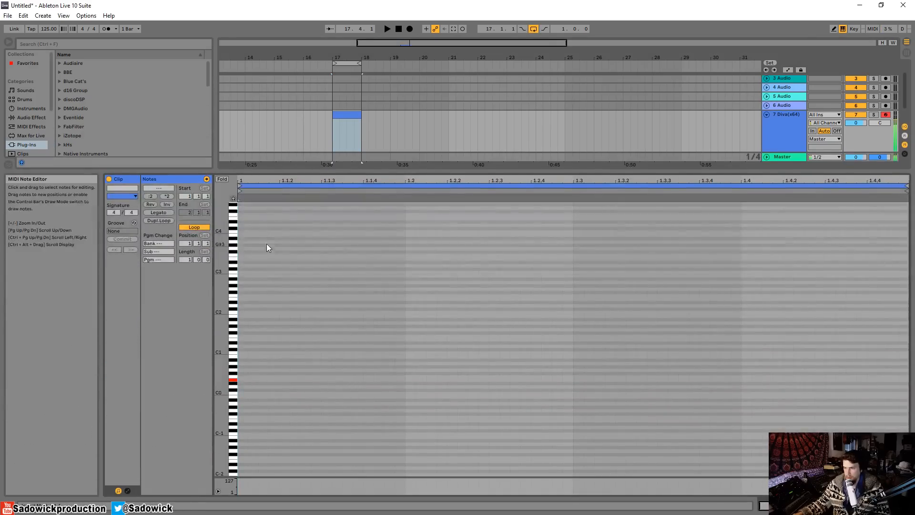
Add an E0 note at the start of the clip, lengthen it to an eighth note and set a 1/16 fixed grid
double_click(243, 380)
right_click(331, 383)
click(342, 317)
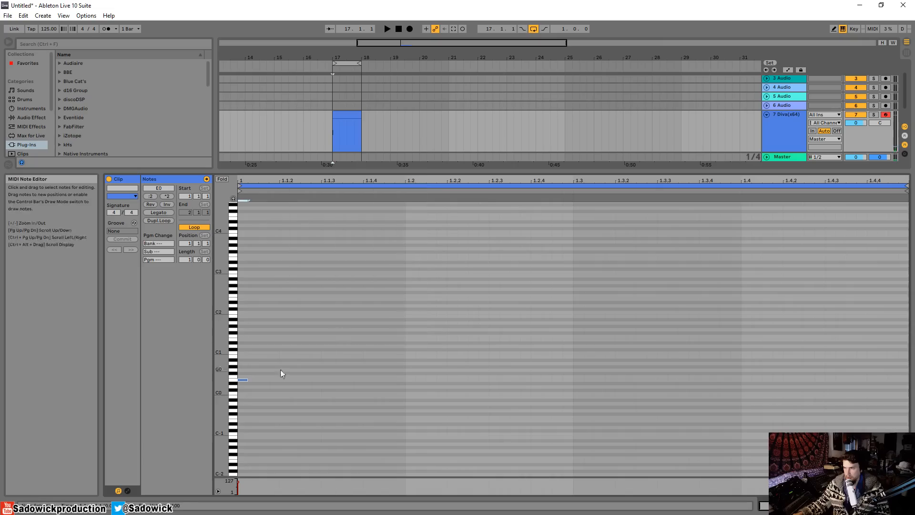
drag(247, 380, 321, 382)
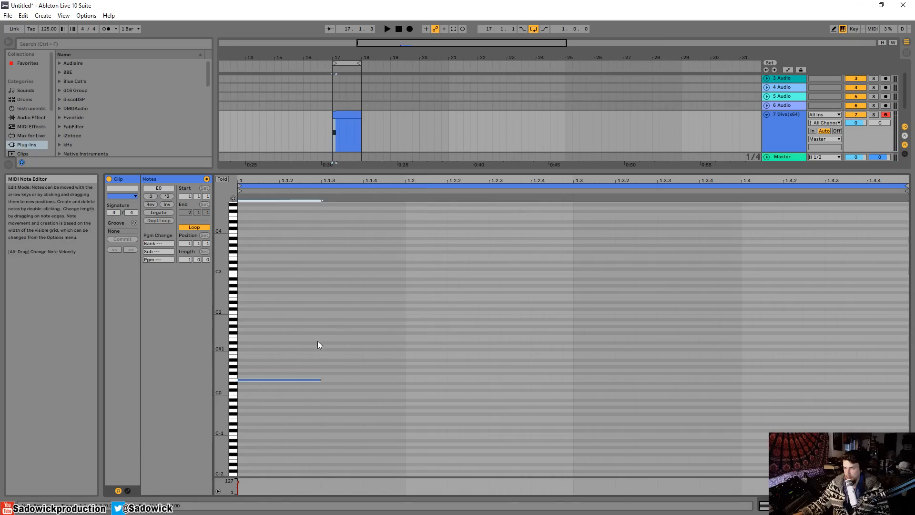
right_click(317, 341)
click(375, 305)
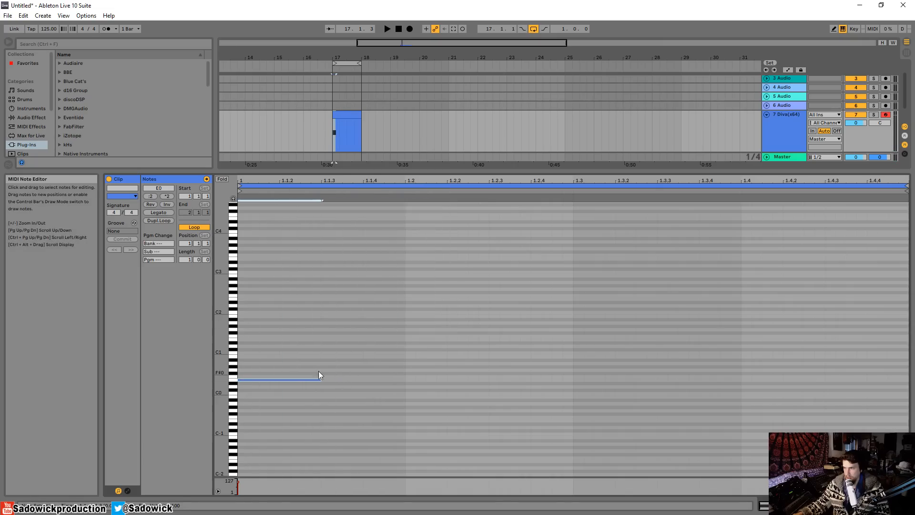
Play the loop, add a second E0 note directly after the first and select both notes
key(space)
double_click(414, 381)
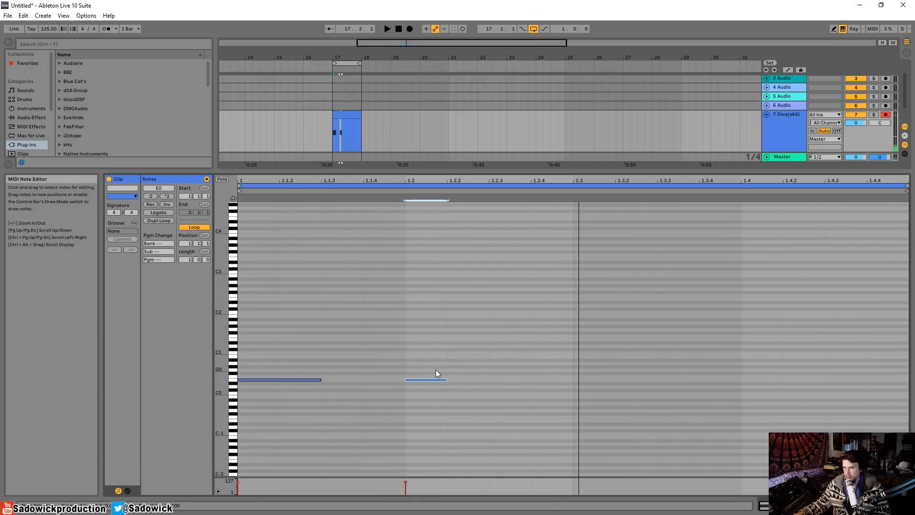
mouse_move(424, 382)
mouse_down()
mouse_move(334, 379)
mouse_move(406, 379)
mouse_up()
drag(386, 334, 269, 432)
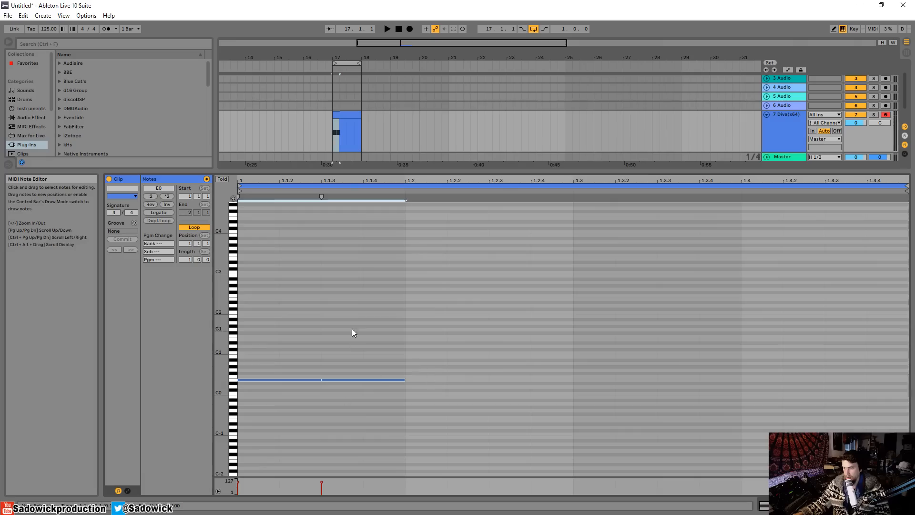
Delete both E0 notes from the clip
click(329, 330)
drag(330, 346, 374, 417)
key(Delete)
drag(315, 356, 268, 406)
key(Delete)
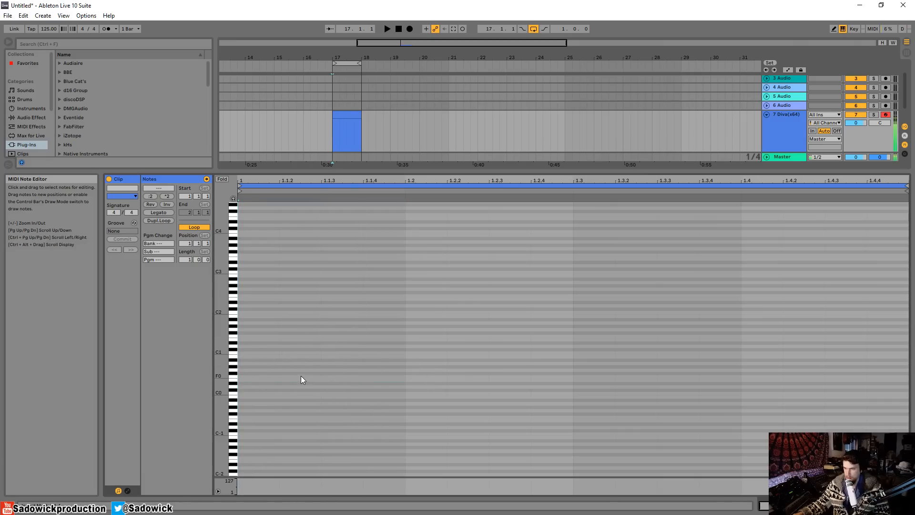
Add a sixteenth-length E0 note at the clip start on the 1/16 grid, duplicate it three times and play the loop
right_click(274, 369)
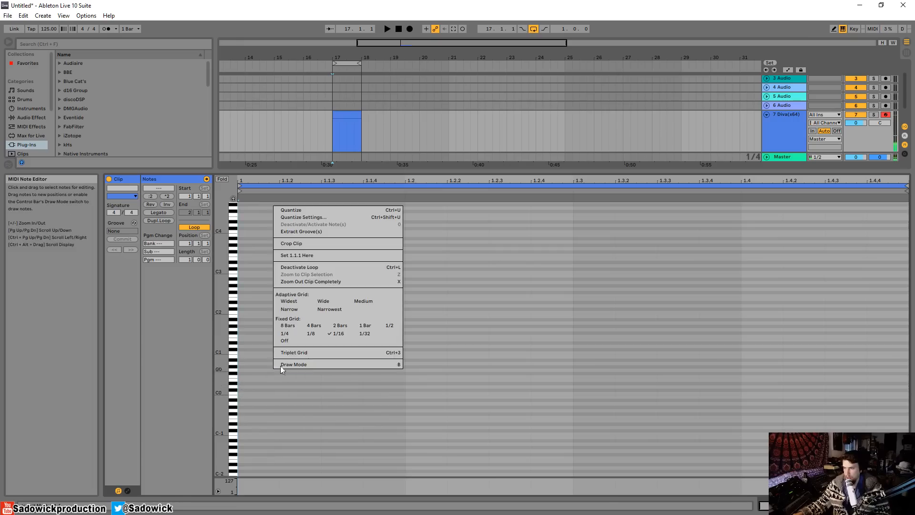
click(342, 334)
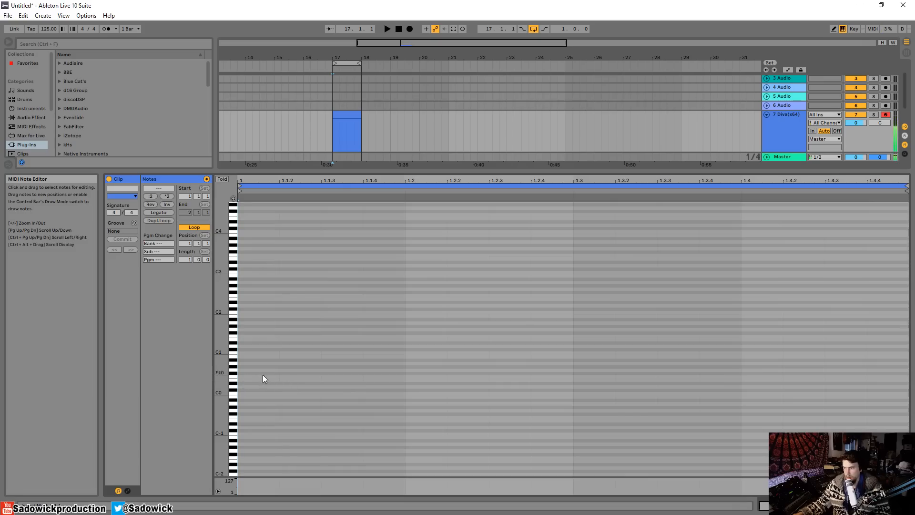
right_click(287, 356)
click(359, 319)
double_click(247, 379)
key(ctrl+d)
key(ctrl+d)
key(ctrl+d)
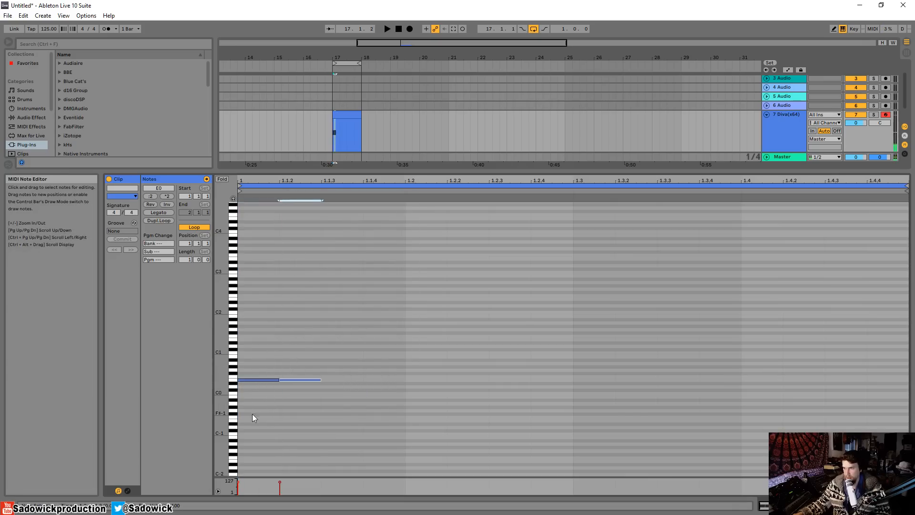
key(space)
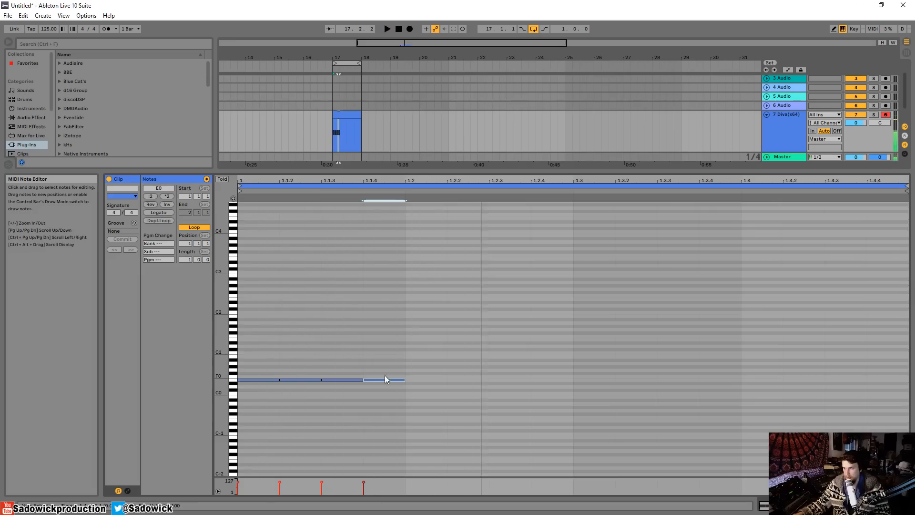
key(space)
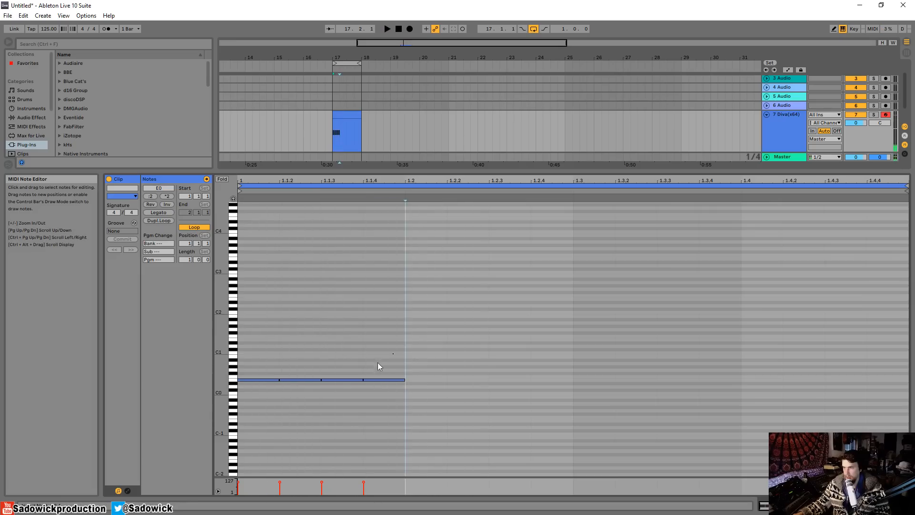
Duplicate the first beat's four E0 notes three times to fill the bar and play the loop
key(ctrl+a)
right_click(465, 313)
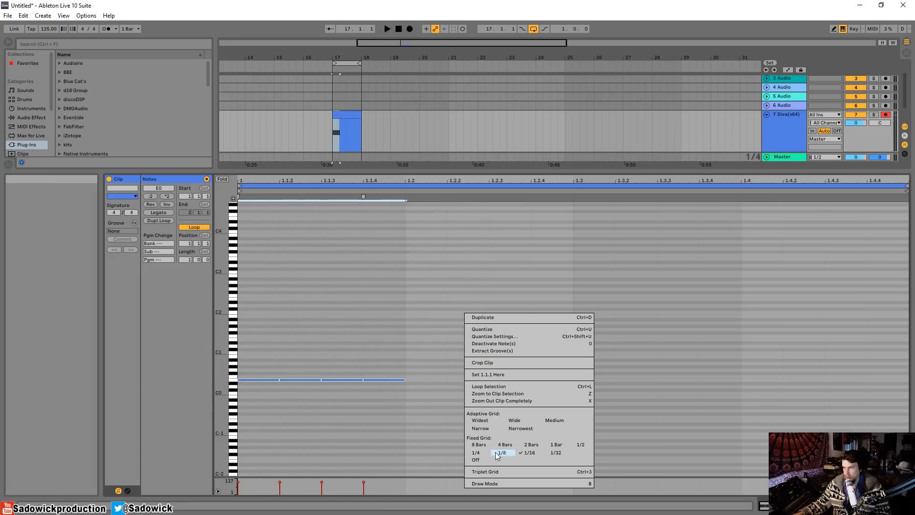
click(390, 364)
drag(393, 361, 209, 418)
key(ctrl+d)
key(ctrl+d)
key(ctrl+d)
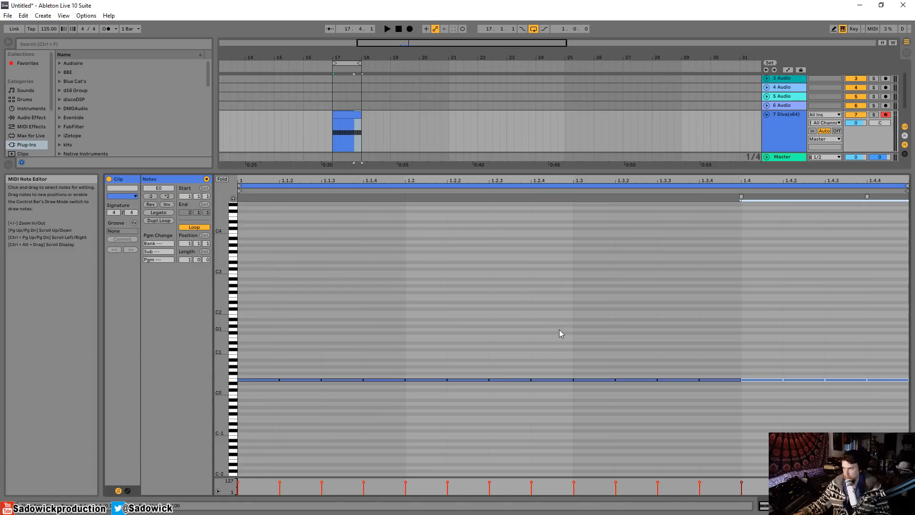
key(space)
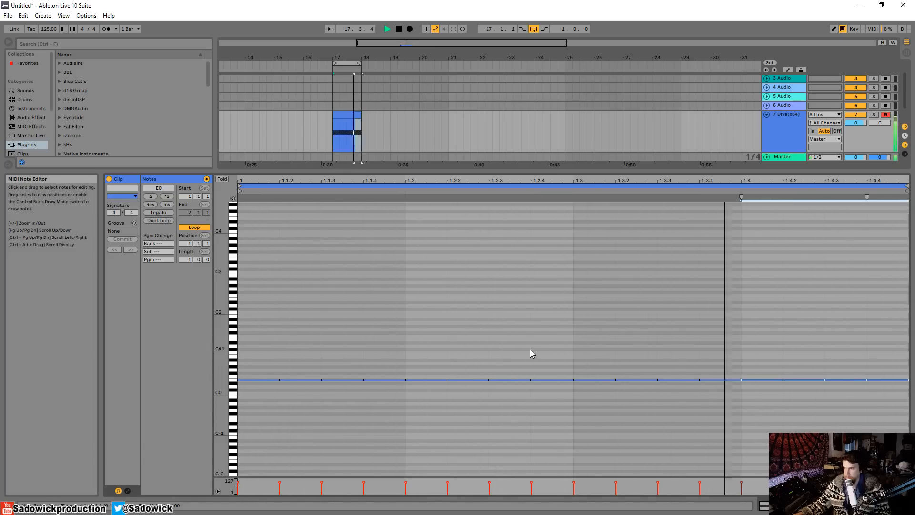
key(space)
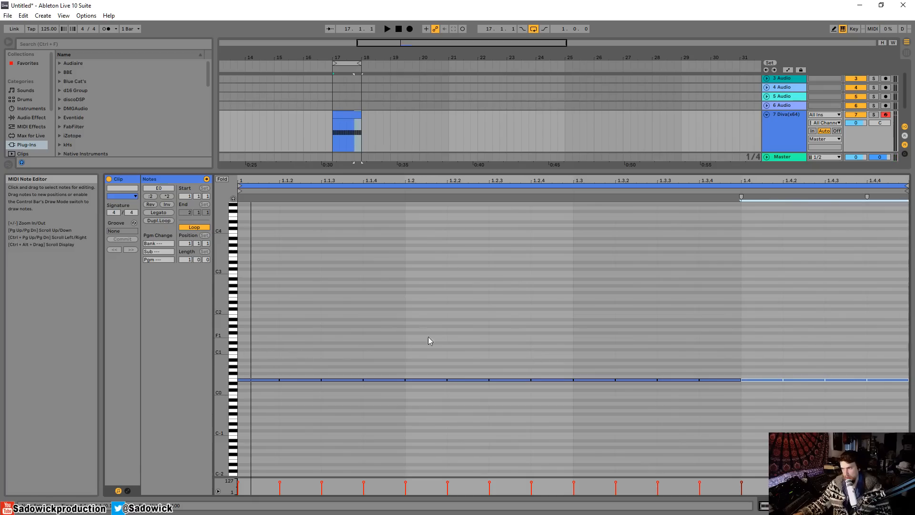
Shorten the fourth and third E0 notes of beat 1 to leave gaps after them and play the loop
click(392, 361)
drag(397, 341, 370, 423)
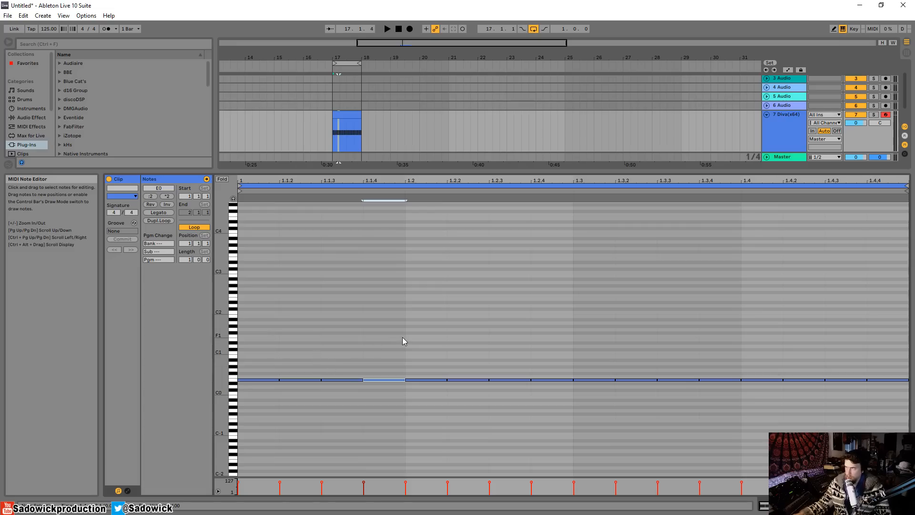
click(386, 371)
mouse_move(387, 370)
mouse_down()
mouse_move(394, 388)
mouse_move(399, 380)
mouse_up()
drag(352, 355, 345, 380)
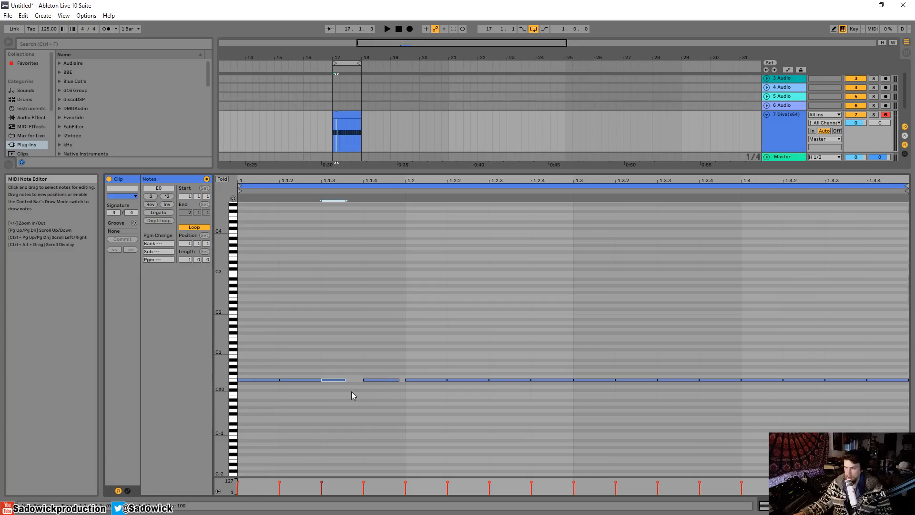
key(space)
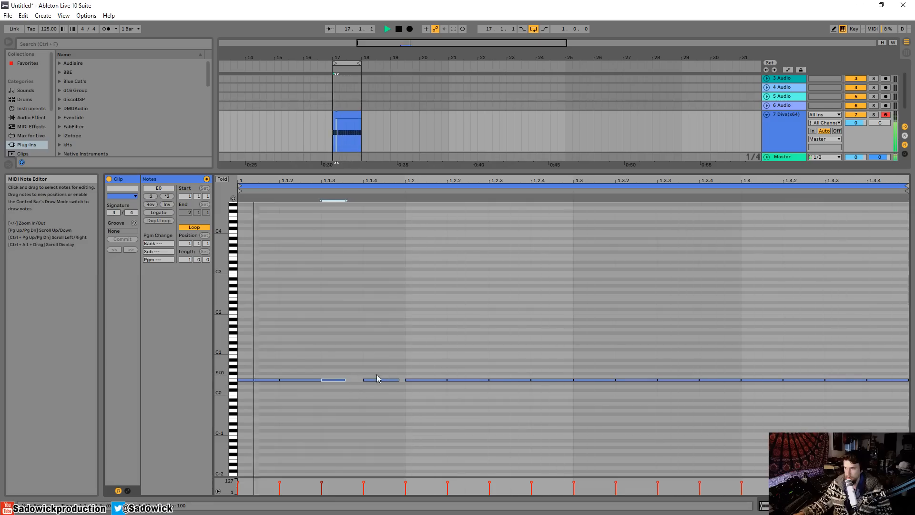
key(space)
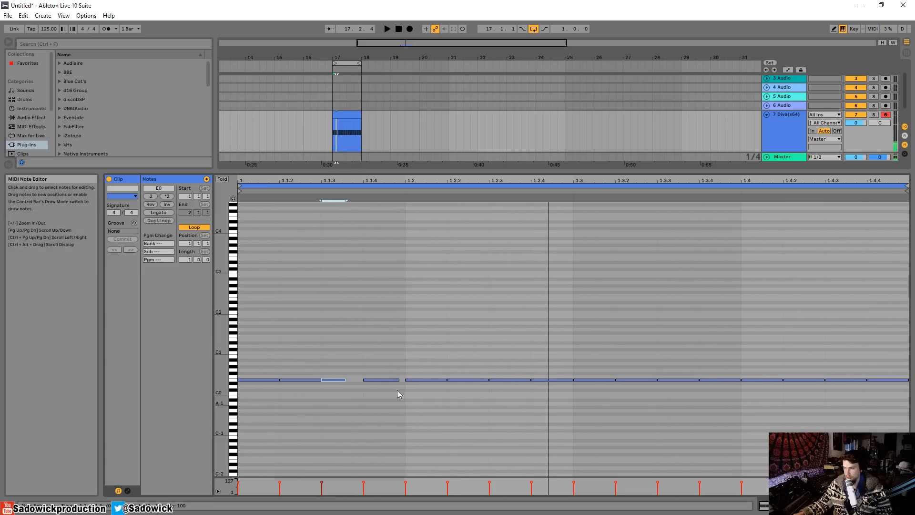
Shorten the second and fourth E0 notes of beat 2 to leave gaps after them and play the loop
click(467, 380)
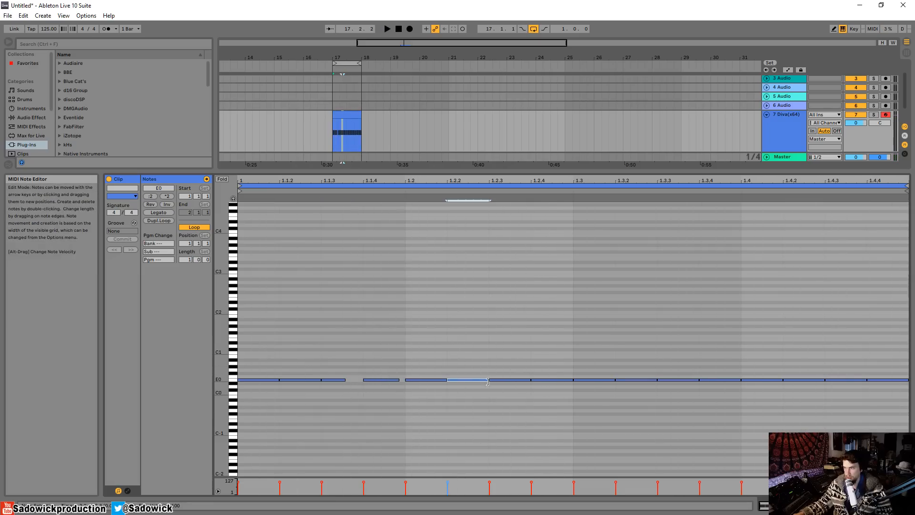
click(475, 383)
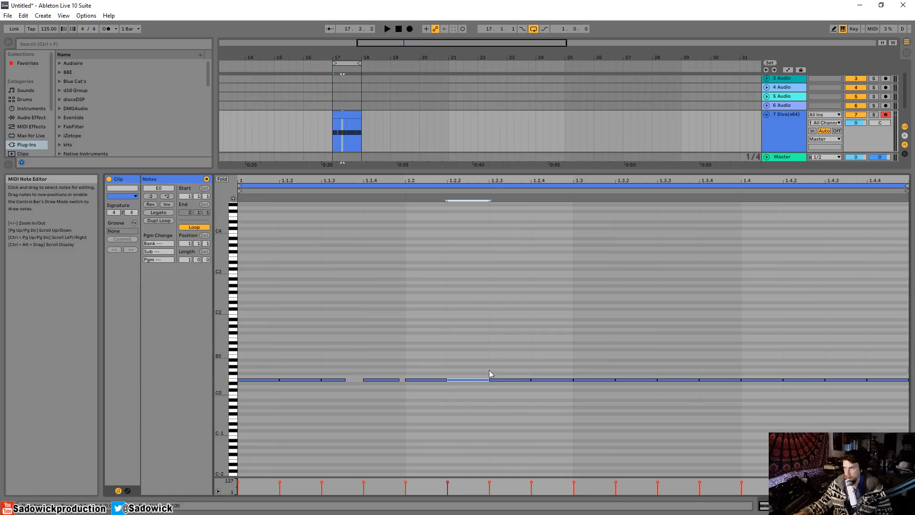
drag(489, 379, 482, 380)
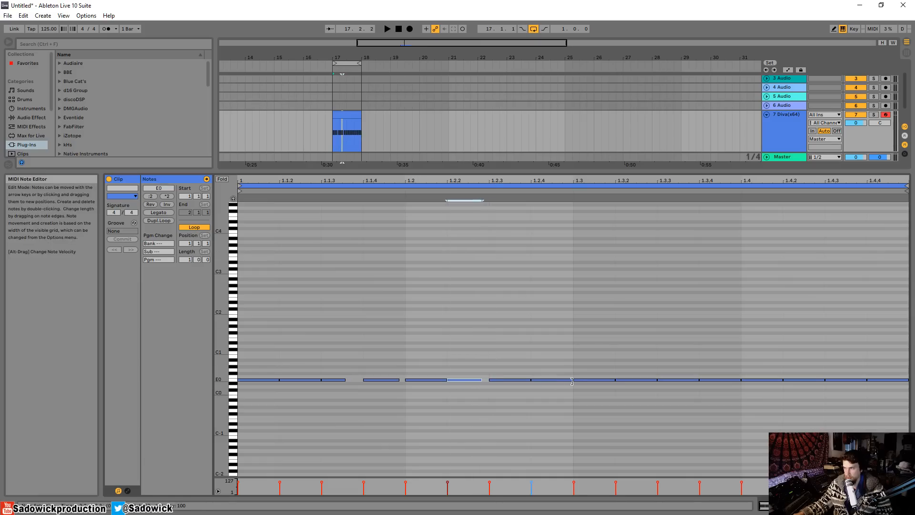
drag(572, 380, 558, 381)
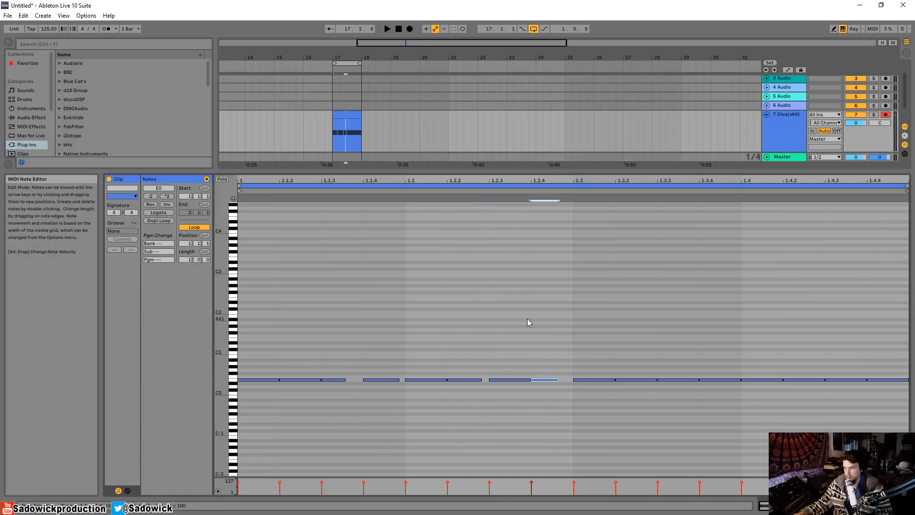
key(space)
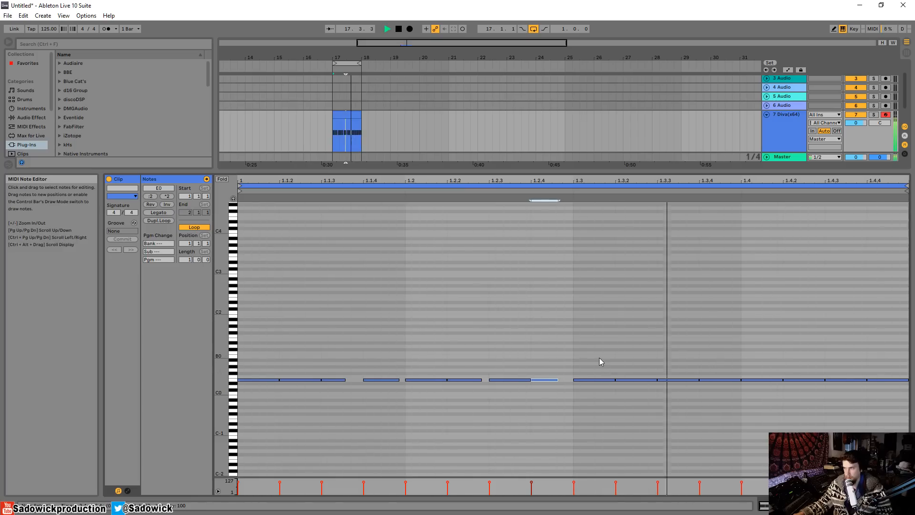
click(584, 357)
key(space)
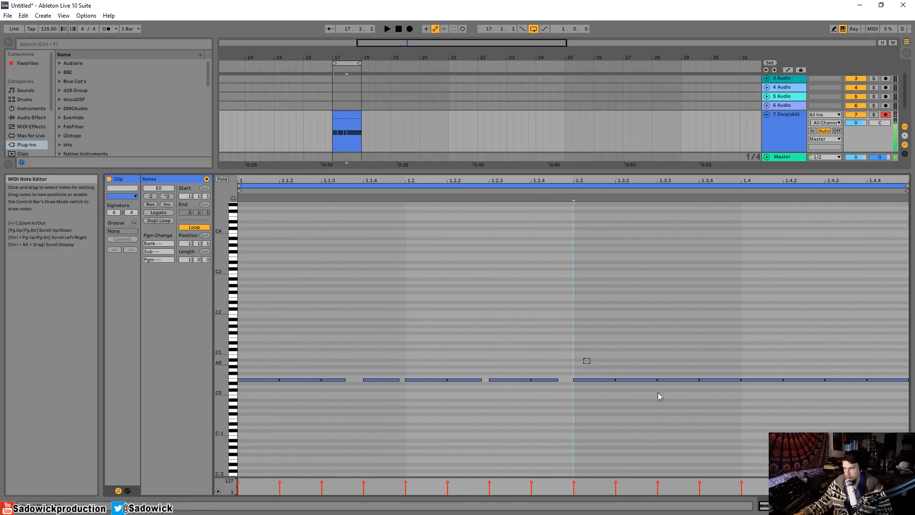
Replace the notes in the second half of the bar with a duplicate of the first half's pattern
drag(584, 358, 885, 403)
key(Delete)
drag(573, 369, 224, 396)
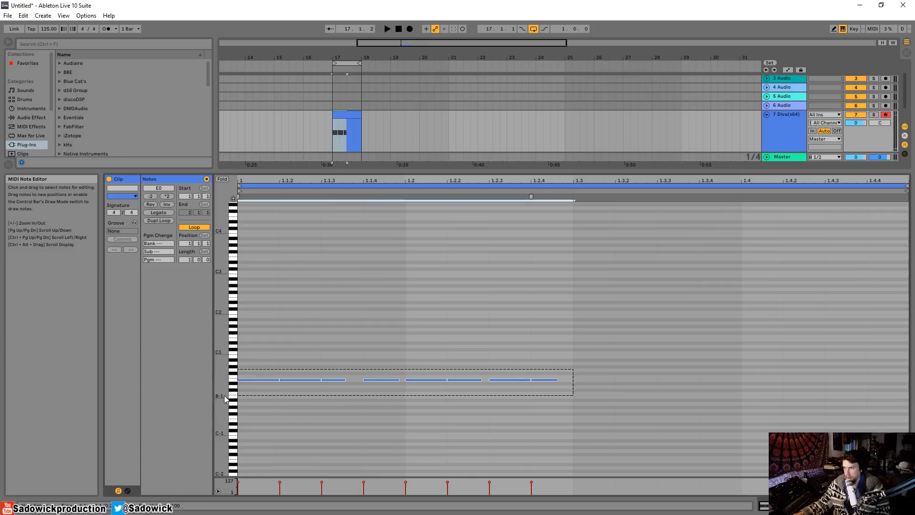
key(ctrl+d)
Open the Diva synth window and toggle envelope 1's release and adjust its decay while the loop plays
click(858, 505)
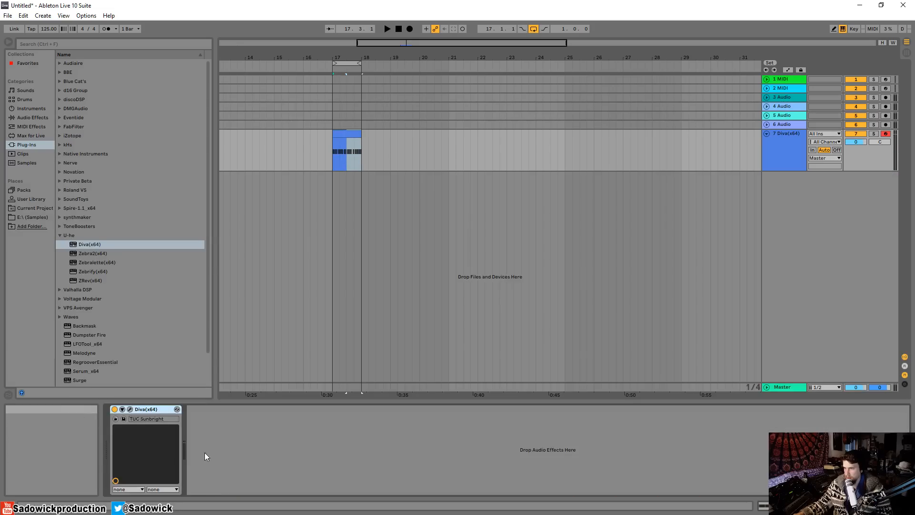
click(129, 409)
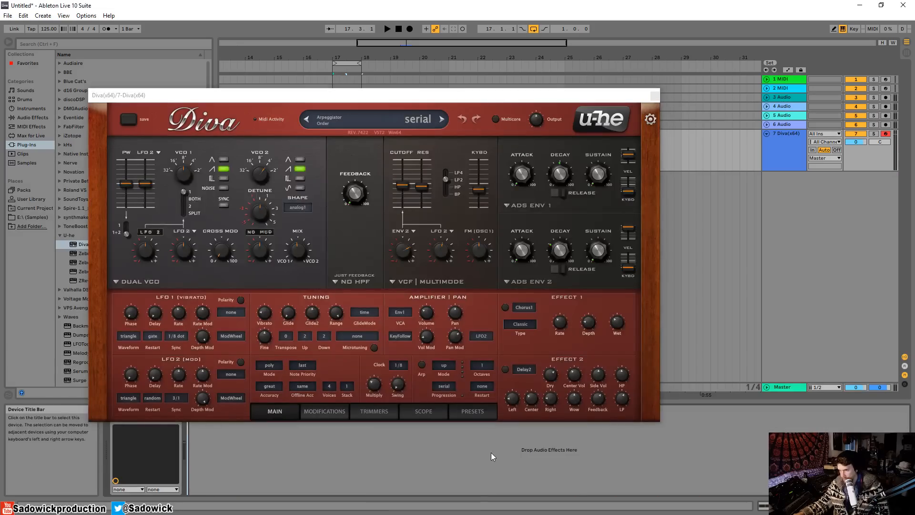
click(561, 193)
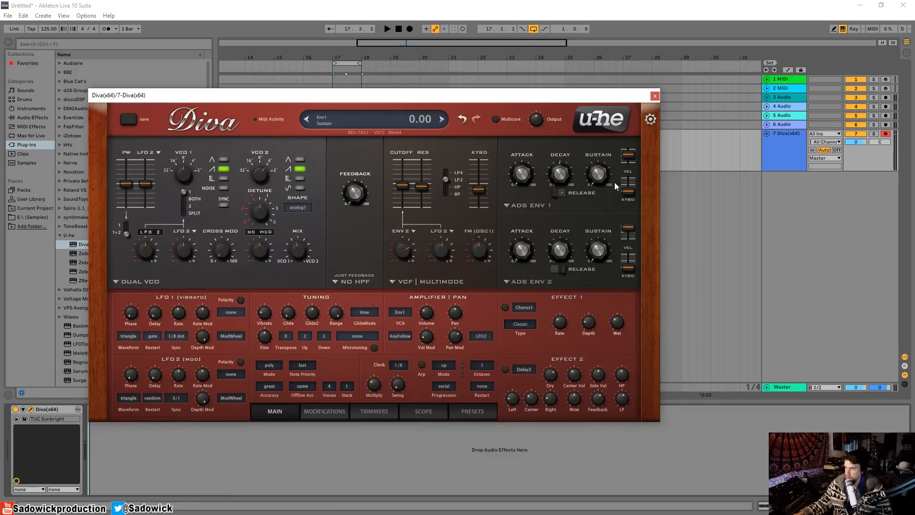
key(space)
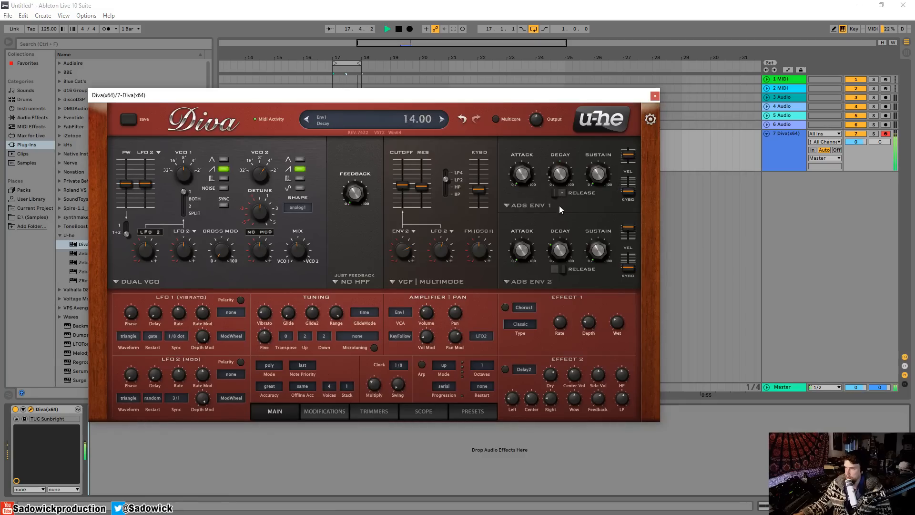
mouse_move(556, 187)
mouse_down()
mouse_move(559, 212)
mouse_move(563, 175)
mouse_up()
key(space)
Switch envelope 1 to the digital model and reshape it during playback, raising its decay slightly and setting sustain to 19.00
click(525, 204)
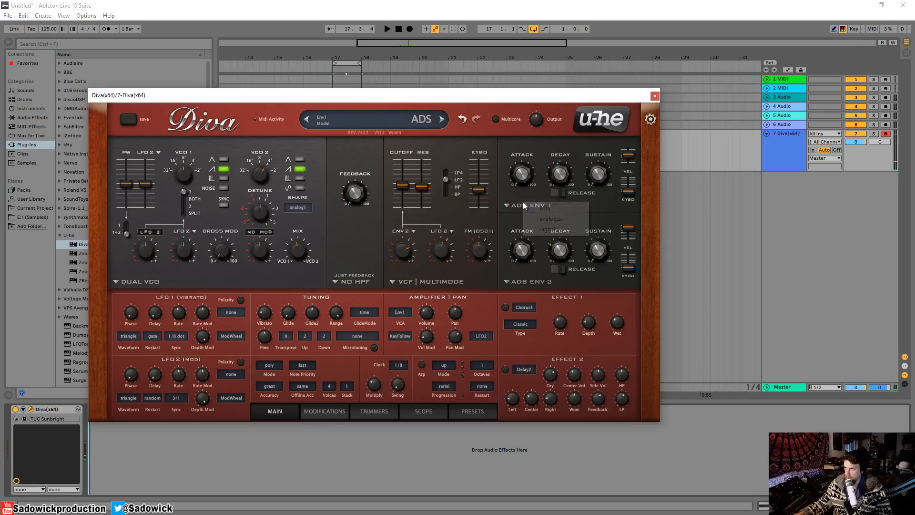
click(548, 228)
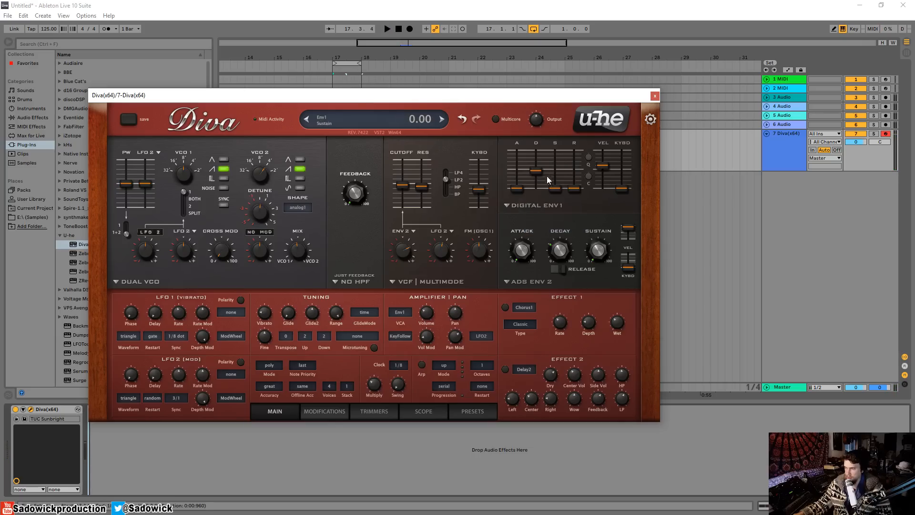
key(space)
mouse_move(538, 172)
mouse_down()
mouse_move(540, 182)
mouse_move(542, 173)
mouse_move(520, 181)
mouse_move(538, 167)
mouse_up()
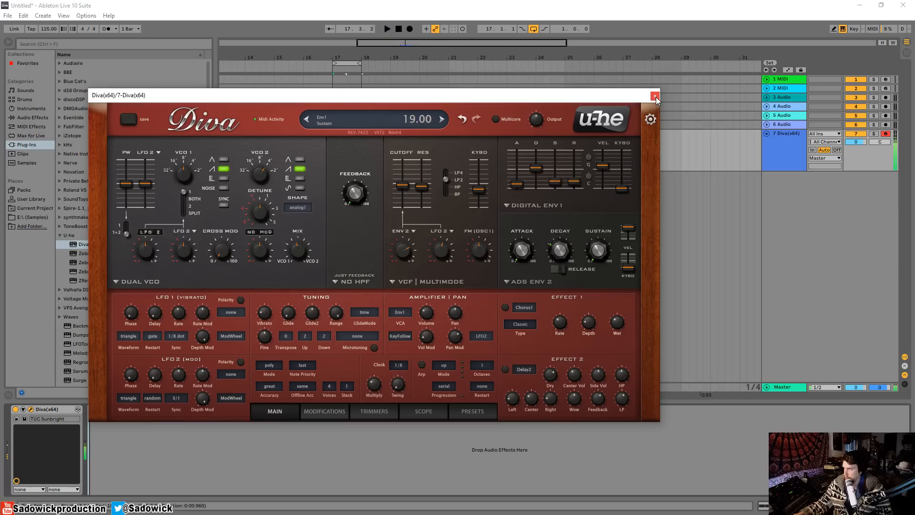
Lower the filter cutoff to 67.50 and adjust the amount of Env 2 modulation on it
drag(405, 185, 408, 194)
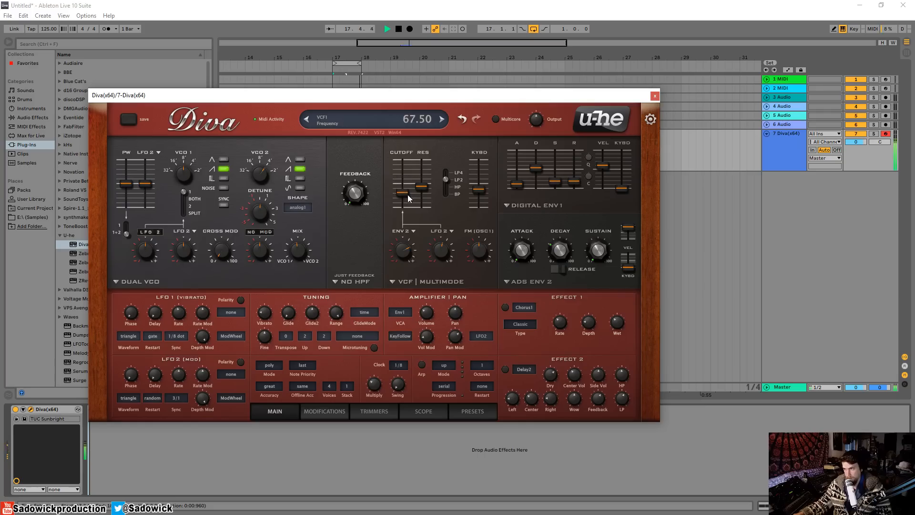
mouse_move(402, 252)
mouse_down()
mouse_move(408, 231)
mouse_move(412, 246)
mouse_up()
Set envelope 2 to the analogue model, trying the digital model in between
click(533, 282)
click(540, 297)
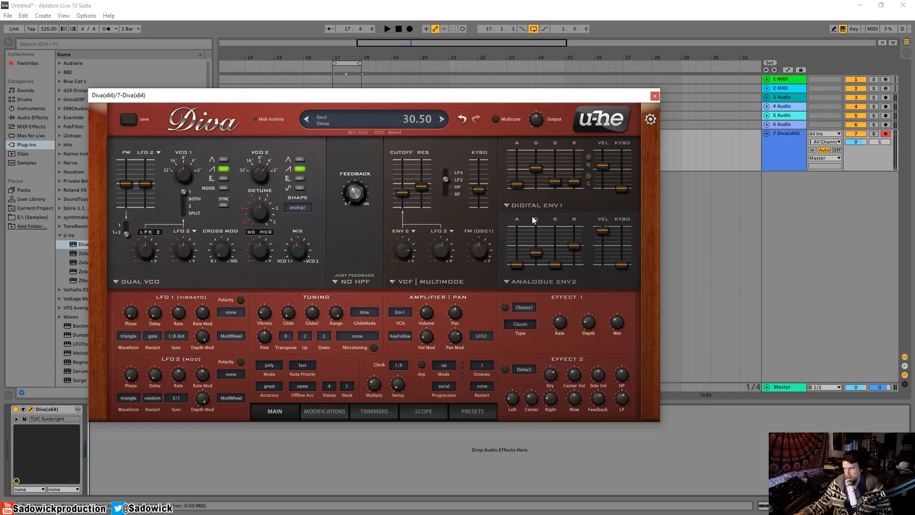
click(531, 282)
click(561, 307)
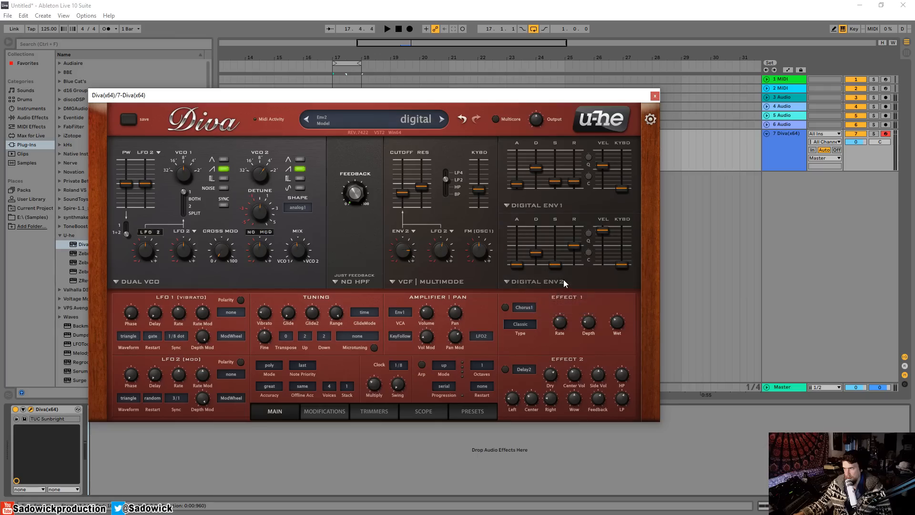
click(548, 286)
click(548, 301)
Lengthen envelope 2's decay slightly and sweep the filter cutoff to a lower setting while the loop plays
key(space)
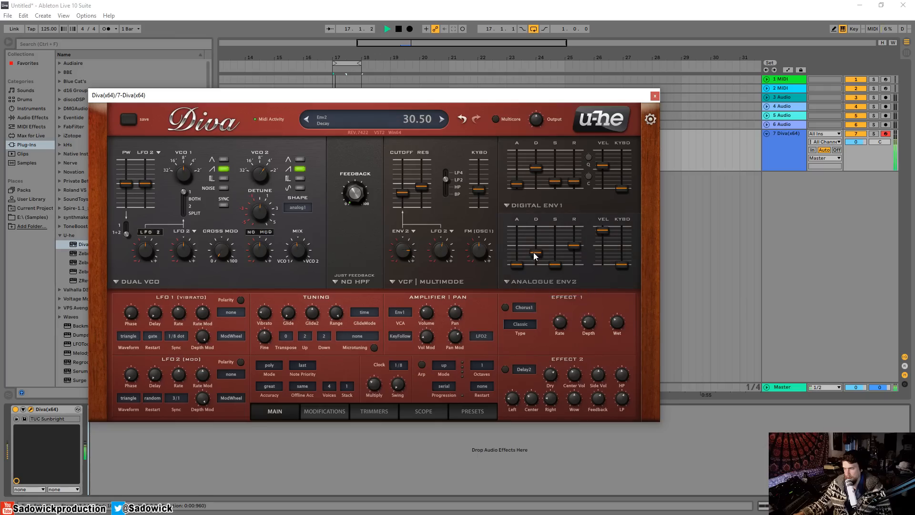
drag(403, 192, 403, 181)
drag(535, 258, 537, 250)
drag(403, 182, 448, 153)
drag(402, 195, 403, 201)
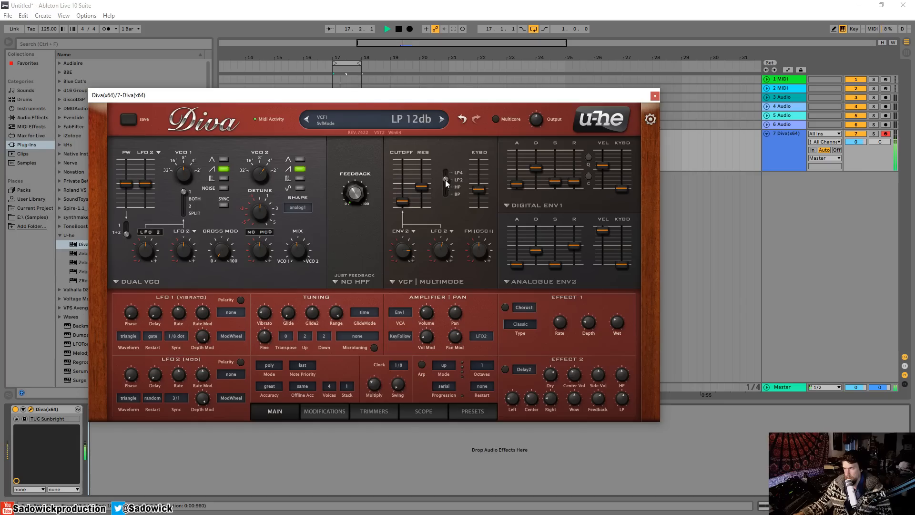
Keep the filter in LP 12db mode, lower the resonance slightly and try the feedback amount during playback
drag(445, 179, 450, 181)
drag(403, 201, 423, 203)
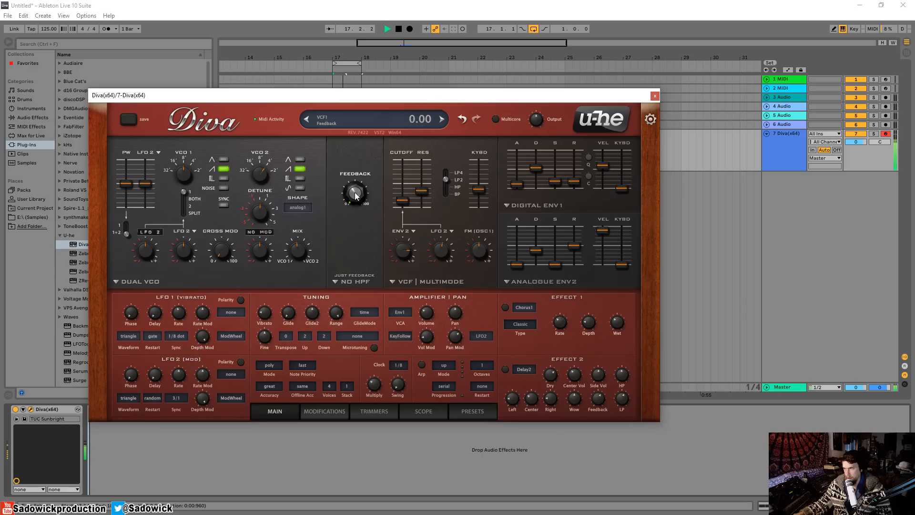
drag(353, 180, 353, 182)
key(space)
Close the Diva window, enlarge the arrangement around bar 17 and reopen its MIDI clip in the note editor
click(655, 96)
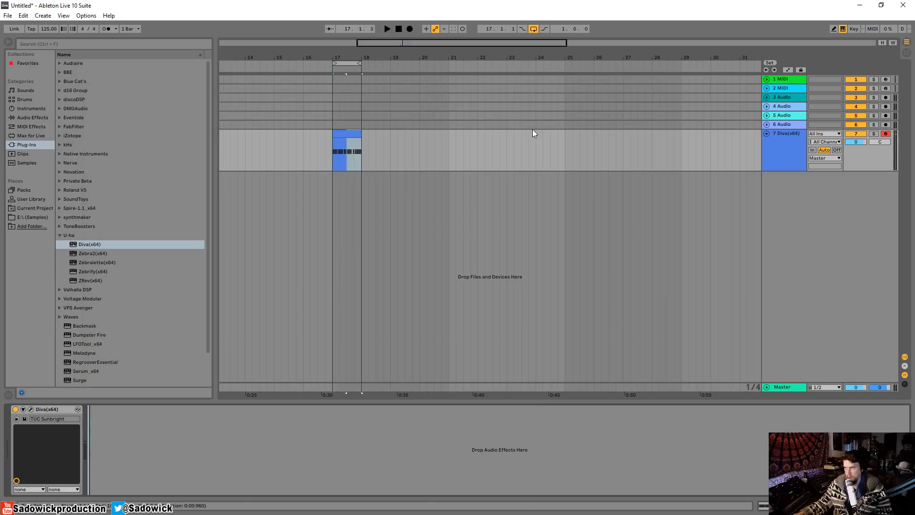
drag(345, 61, 418, 67)
double_click(425, 133)
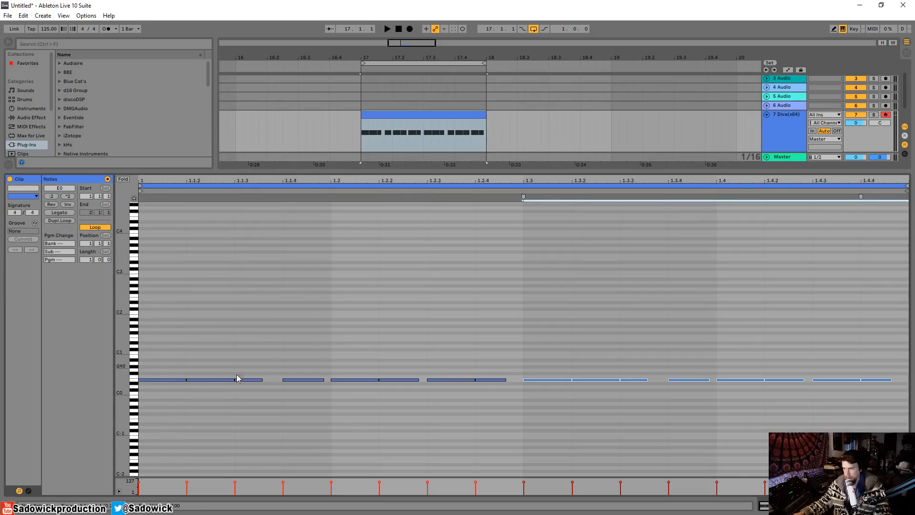
Lower the project tempo to 123 BPM, auditioning the looped clip at different tempos
drag(119, 376, 159, 359)
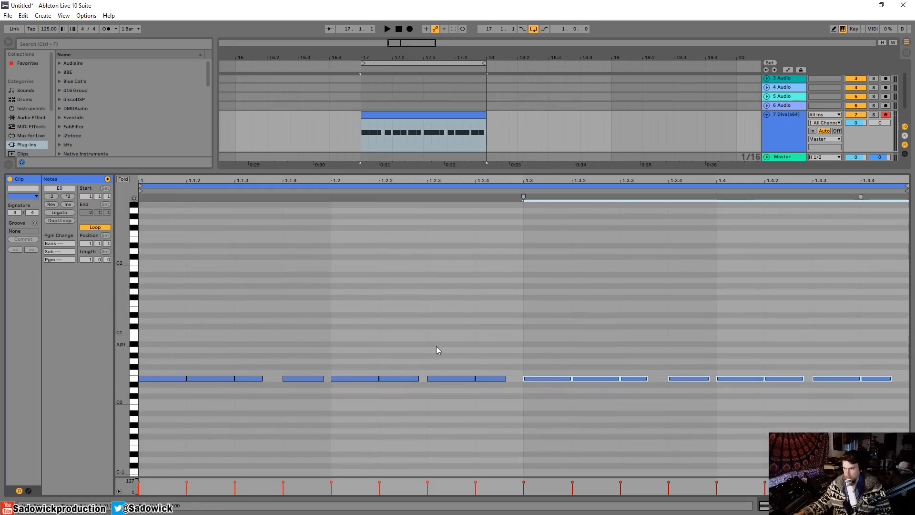
drag(49, 29, 49, 36)
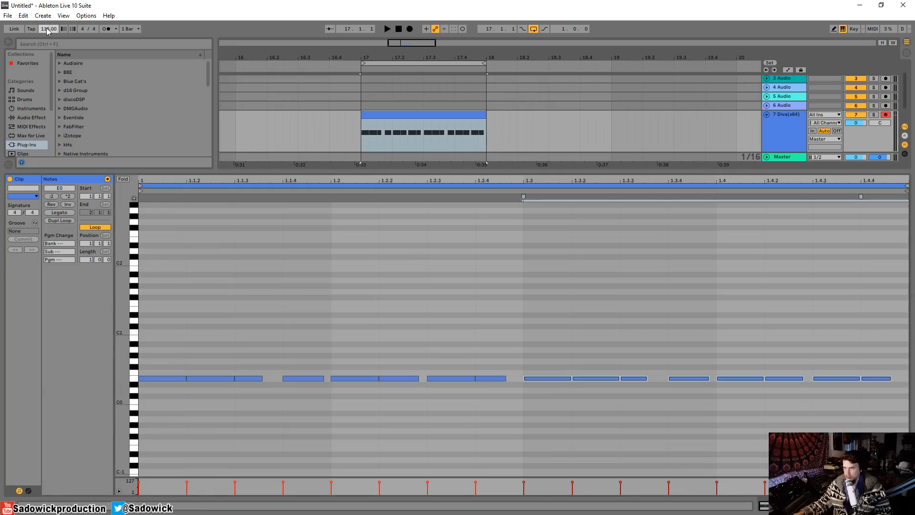
key(space)
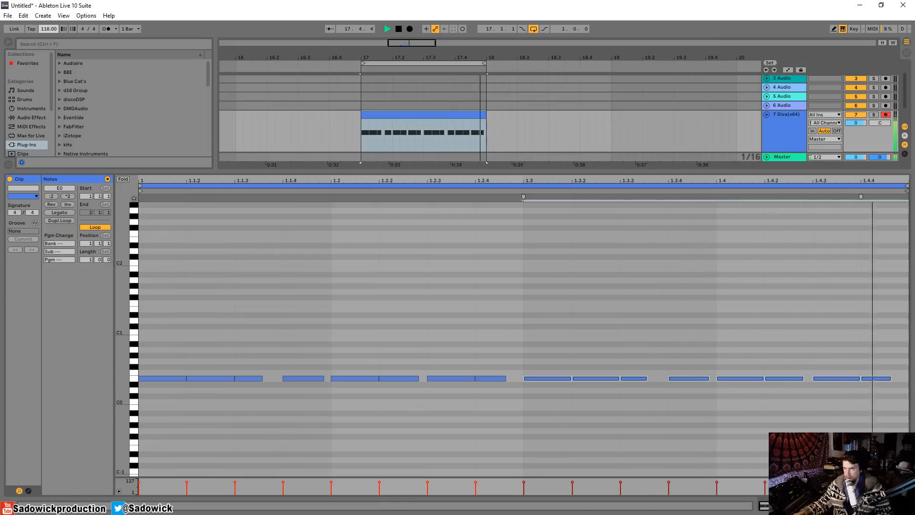
key(space)
drag(49, 31, 49, 32)
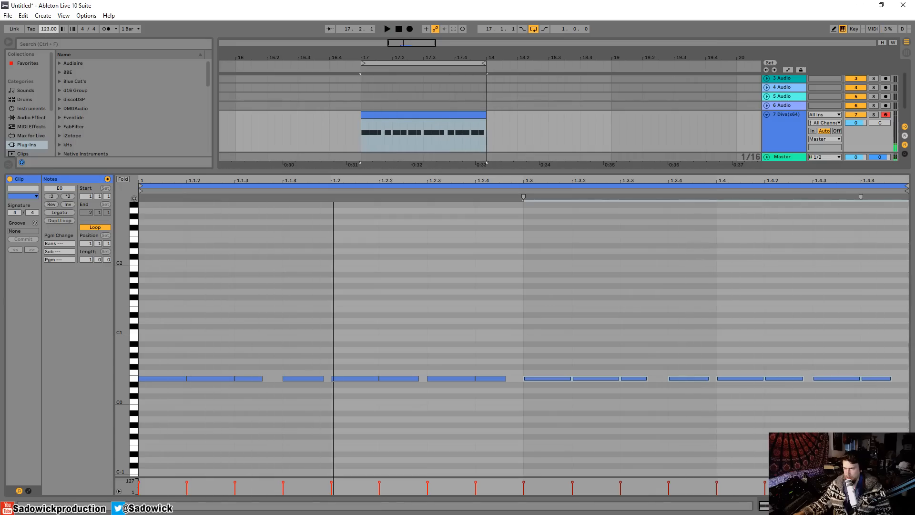
key(space)
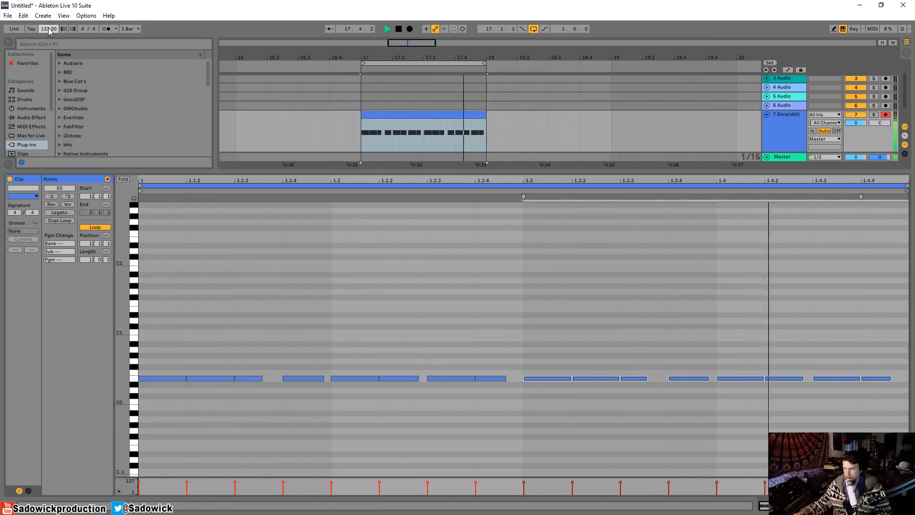
key(space)
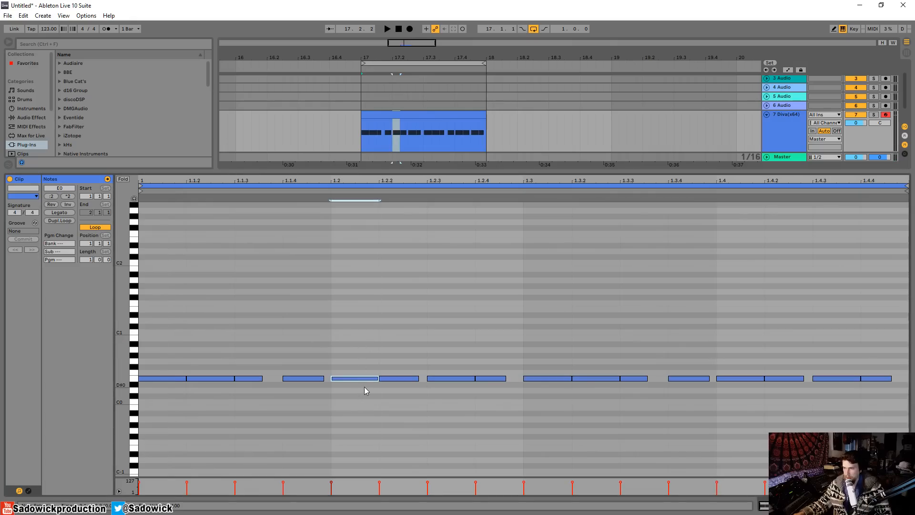
Try raising the note at 1.2 to G0 during playback, and return it to E0
key(Up)
key(Up)
key(Up)
key(space)
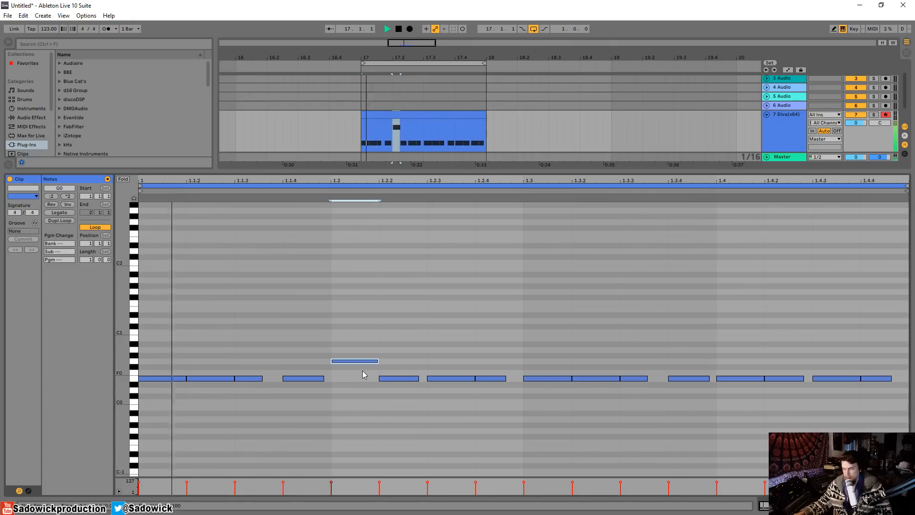
key(space)
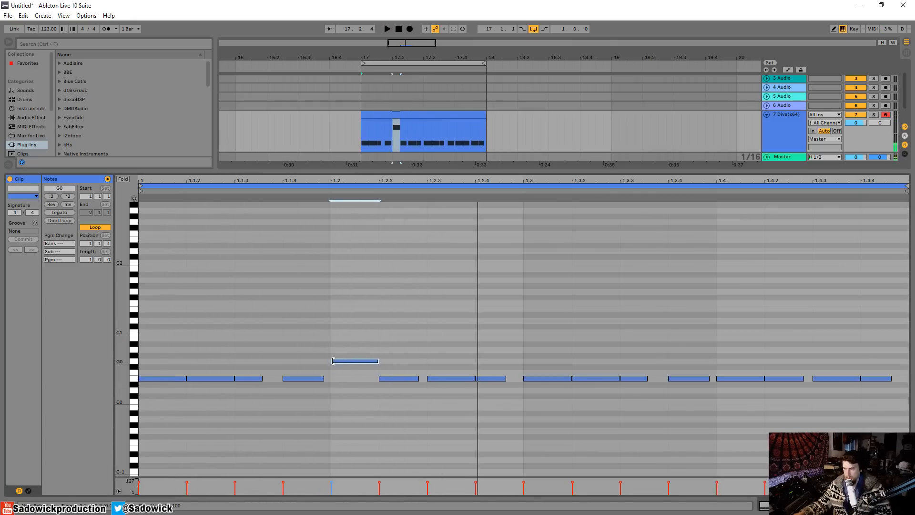
key(space)
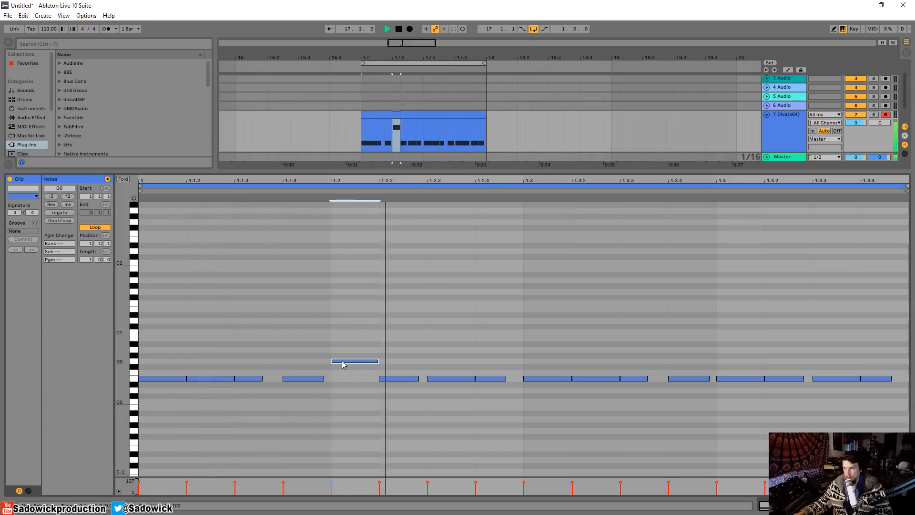
drag(343, 363, 345, 380)
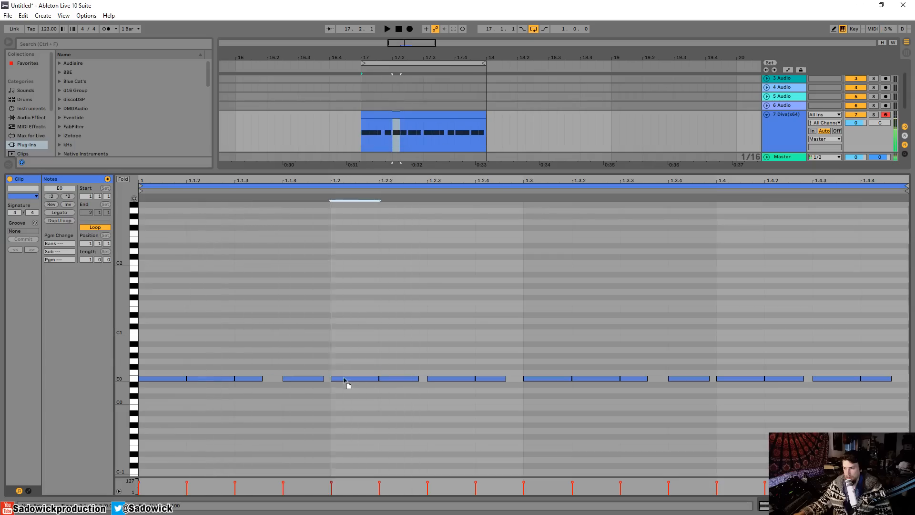
Try the short note at 1.1.3 on G0 and listen to the loop
click(256, 380)
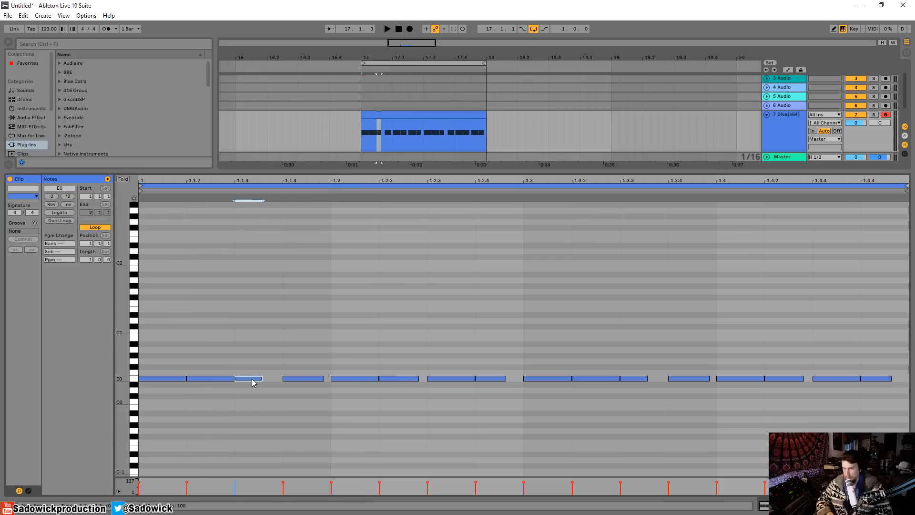
key(Up)
key(Up)
key(Up)
key(space)
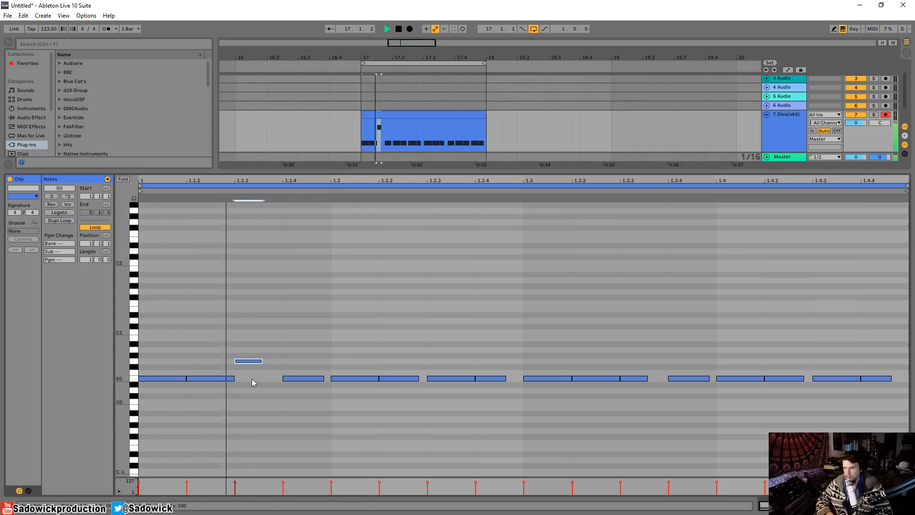
key(Down)
key(Up)
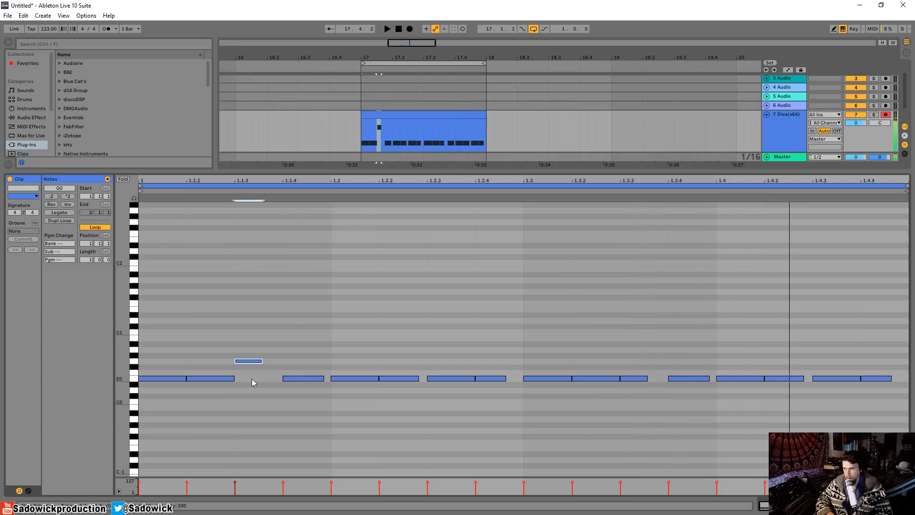
key(space)
Raise the note at 1.1.4 to G0, audition it, and move the 1.1.3 note back to E0
click(293, 378)
key(Up)
key(Up)
key(Up)
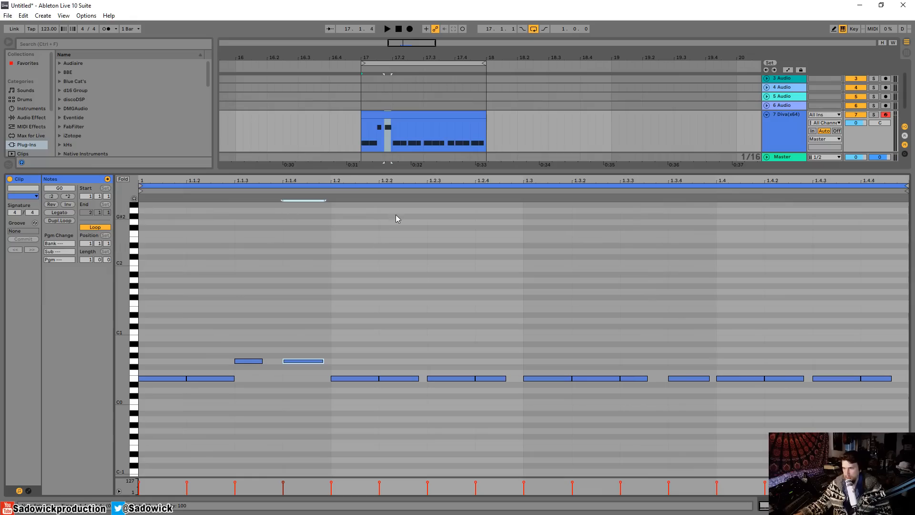
key(space)
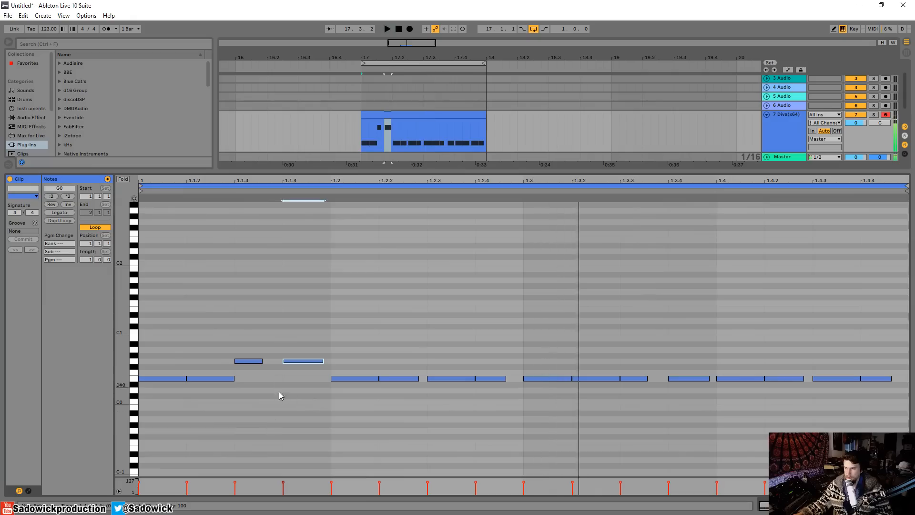
drag(257, 362, 251, 383)
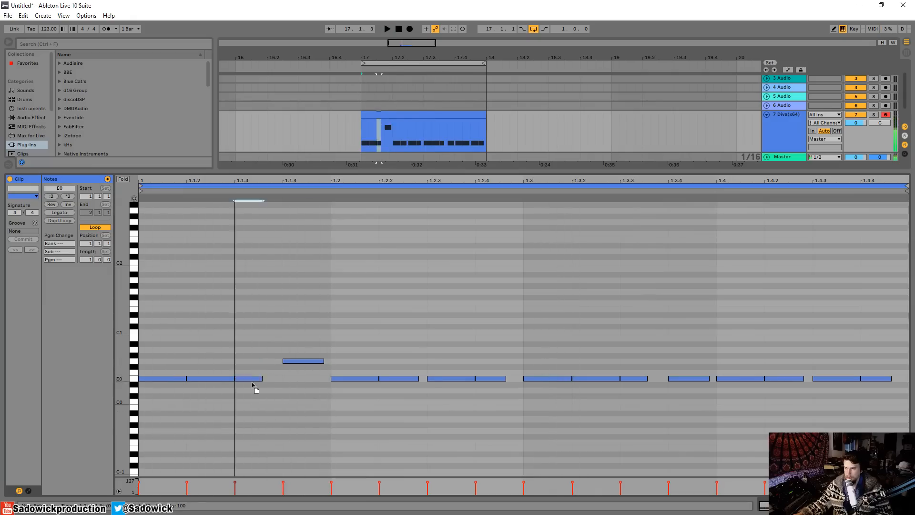
While the loop plays, raise the 1.2.4 note to G0 and move the 1.3.3 note to D0, extending it almost to 1.3.4
key(space)
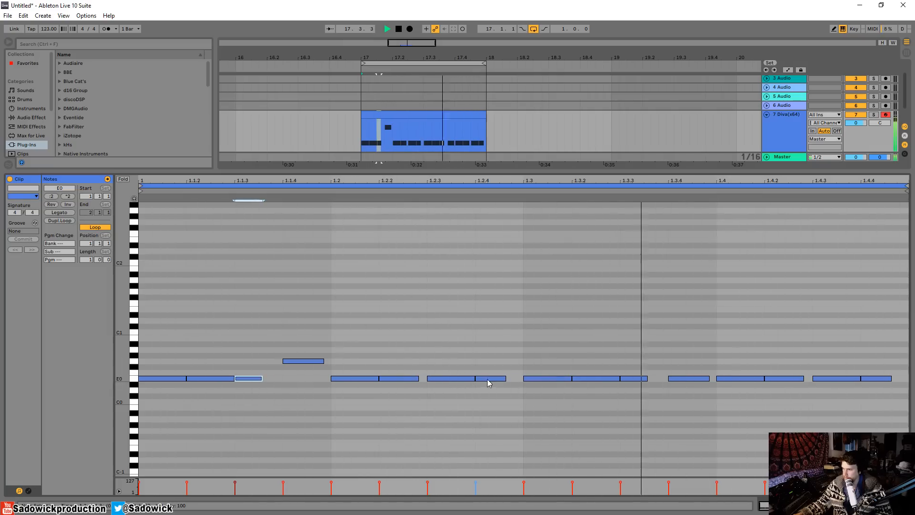
drag(488, 381, 490, 362)
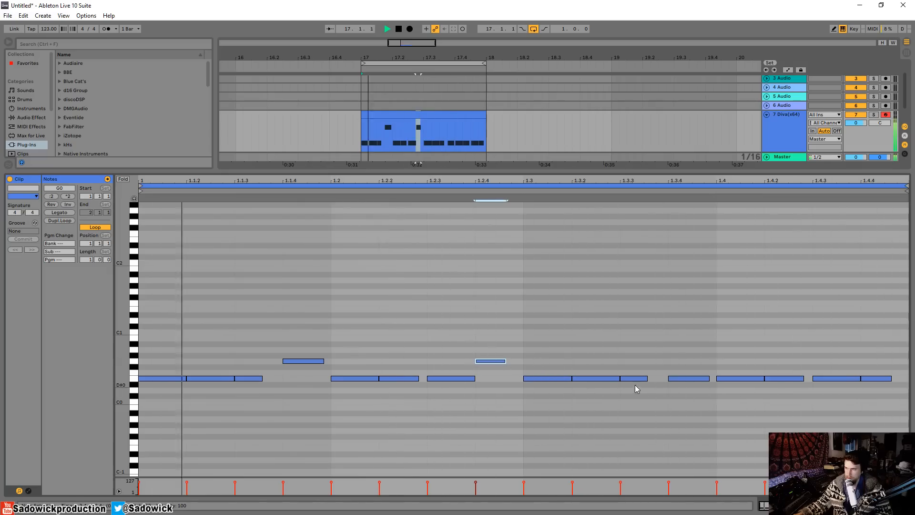
drag(627, 379, 666, 390)
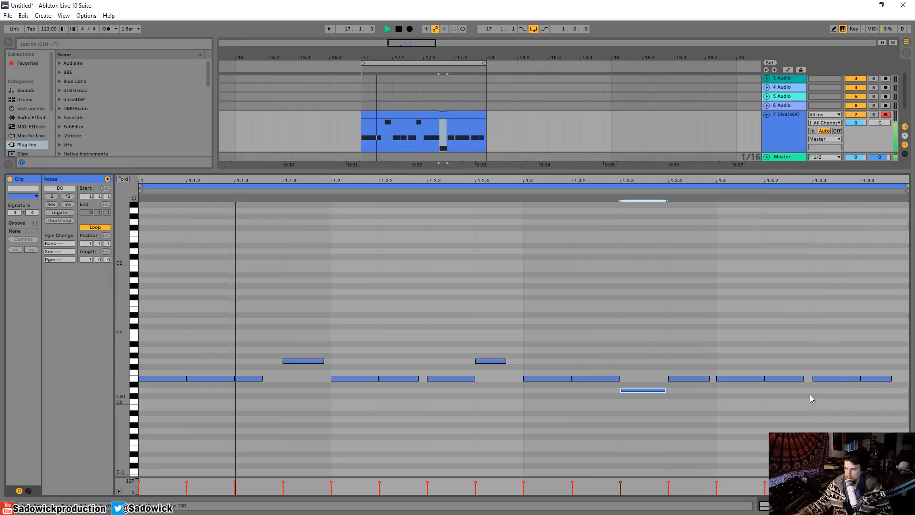
Try the note at 1.3.4 on D0 during playback, and put it back on E0
mouse_move(690, 380)
mouse_down()
mouse_move(691, 391)
mouse_move(696, 384)
mouse_move(689, 391)
mouse_up()
key(space)
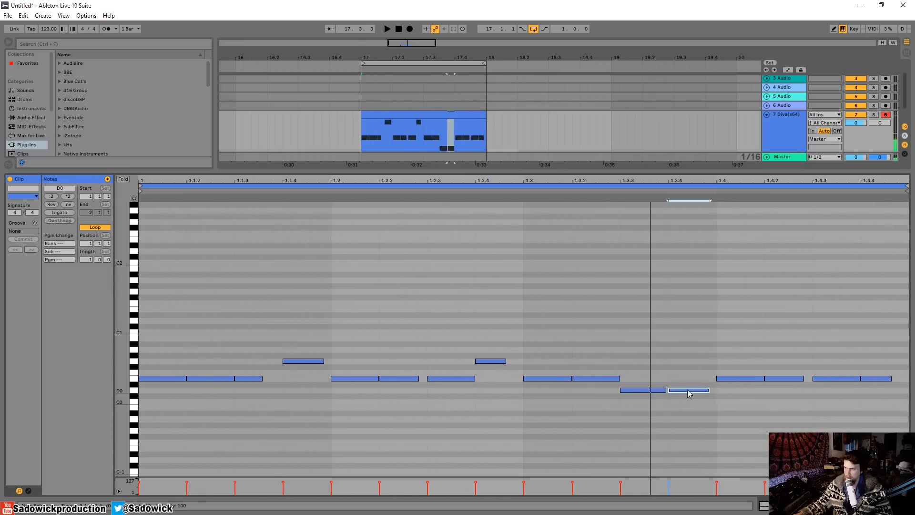
key(space)
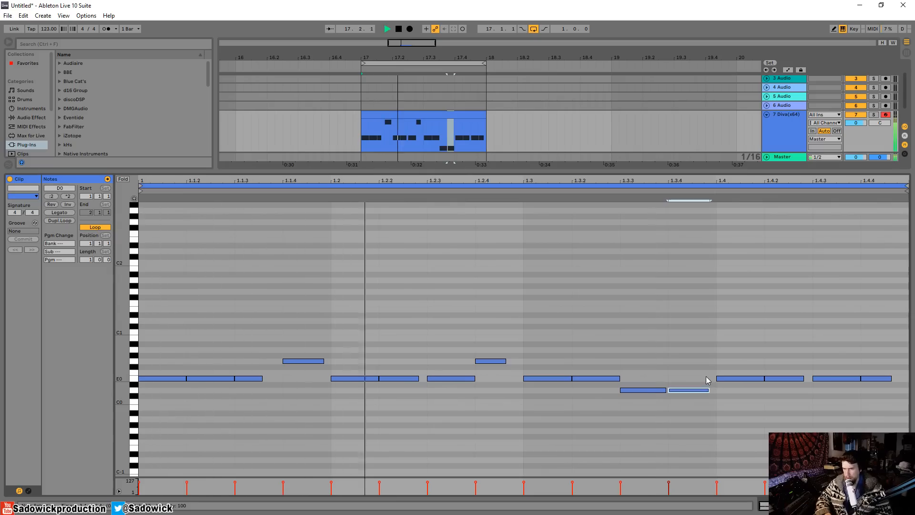
key(Up)
key(Up)
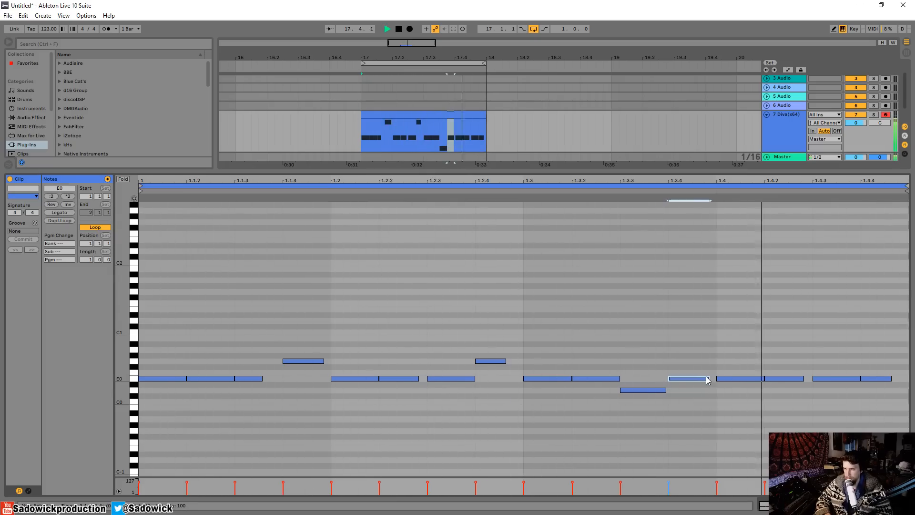
Audition the last note at 1.4.4 on other pitches, including D#0, A0, G0 and F0, and return it to E0
click(867, 378)
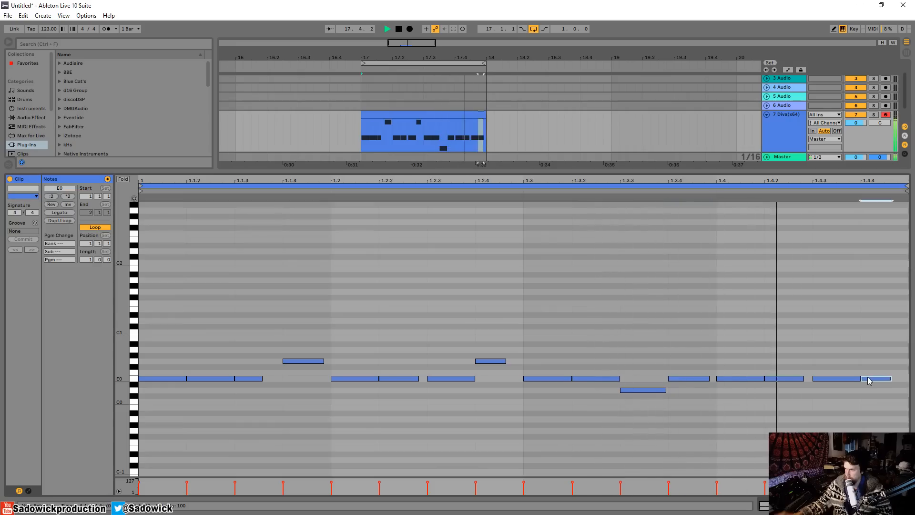
key(Down)
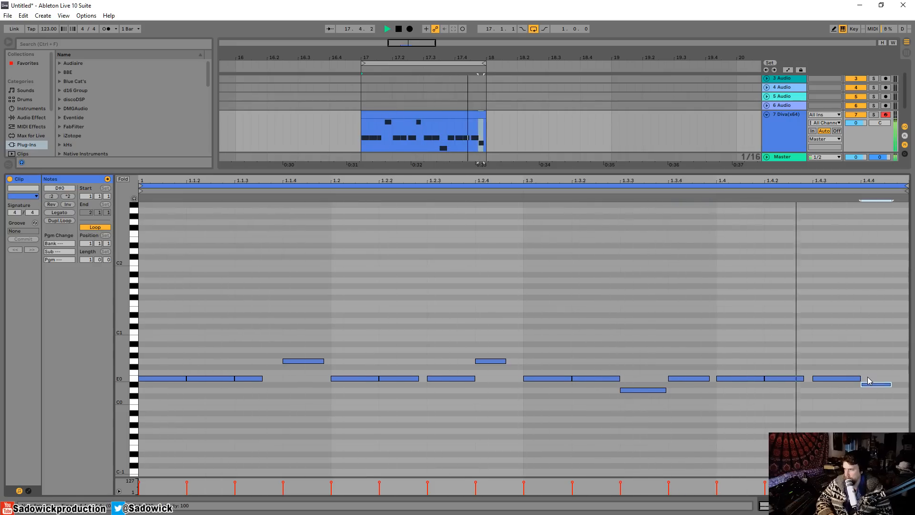
key(Up)
key(Up)
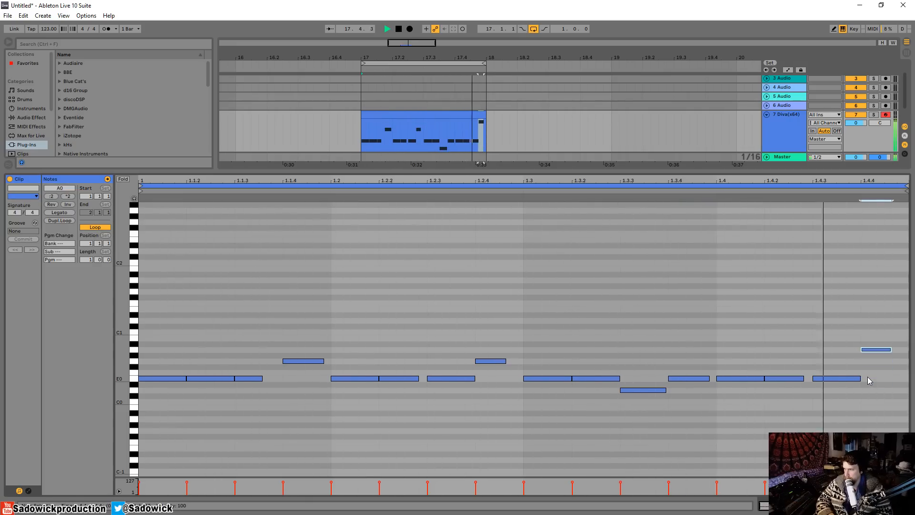
key(Up)
key(Up)
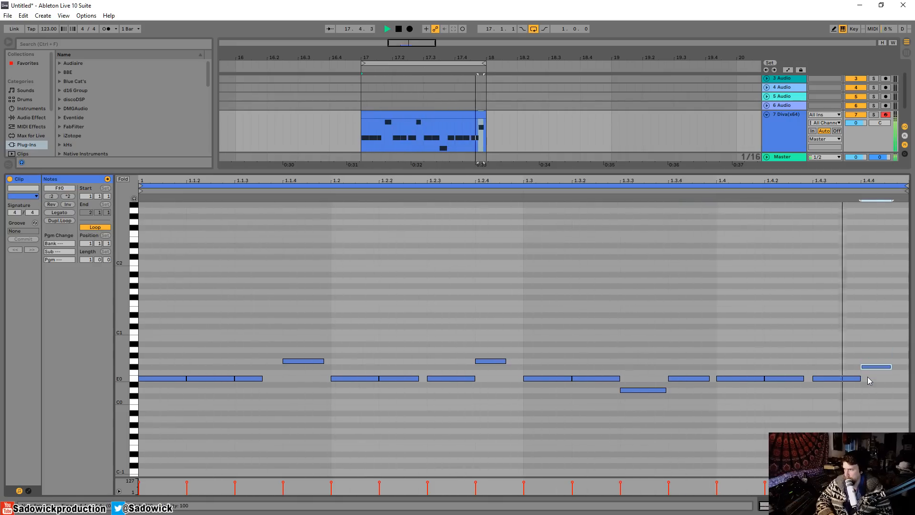
key(Down)
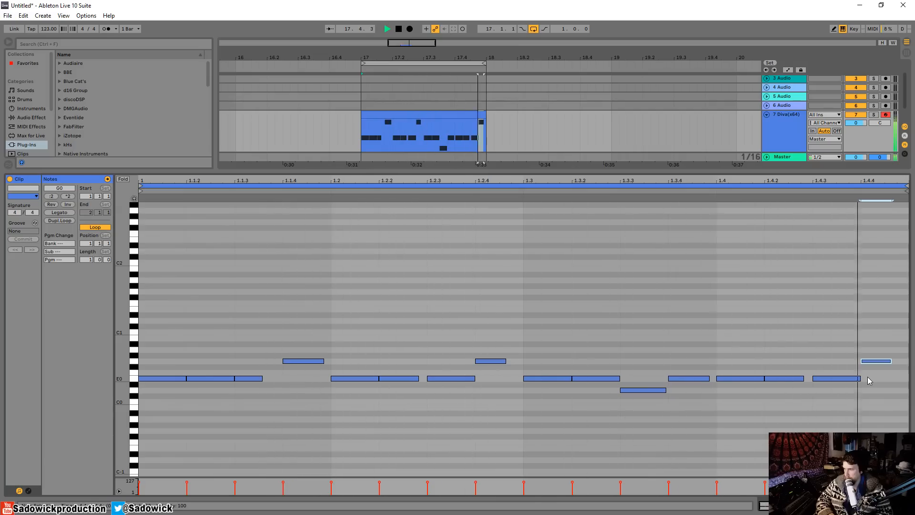
key(Down)
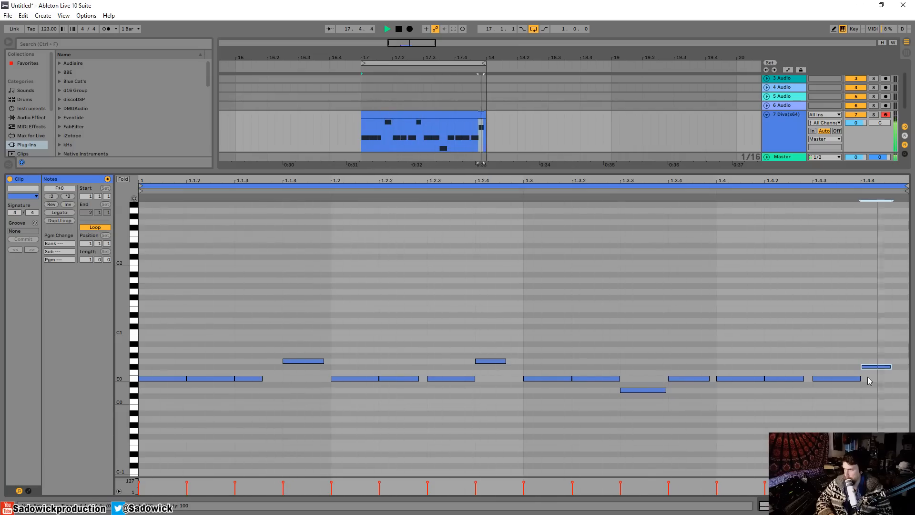
key(Down)
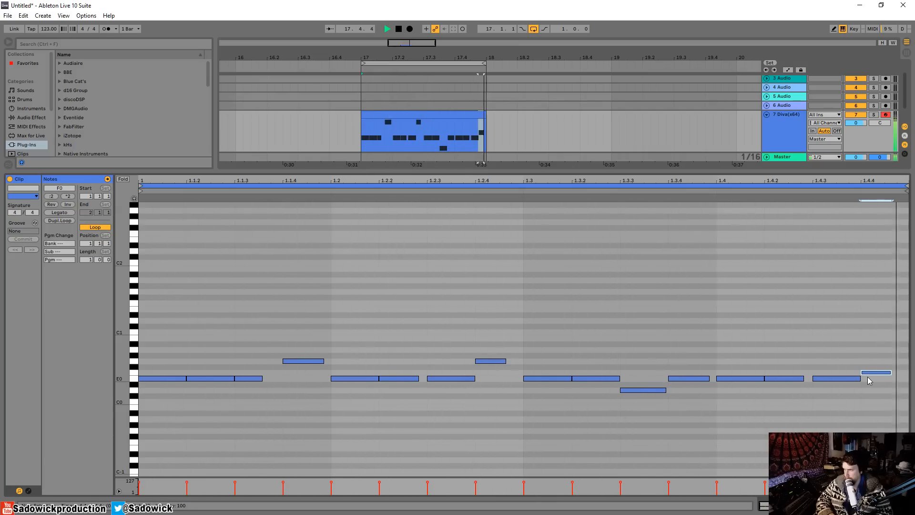
key(space)
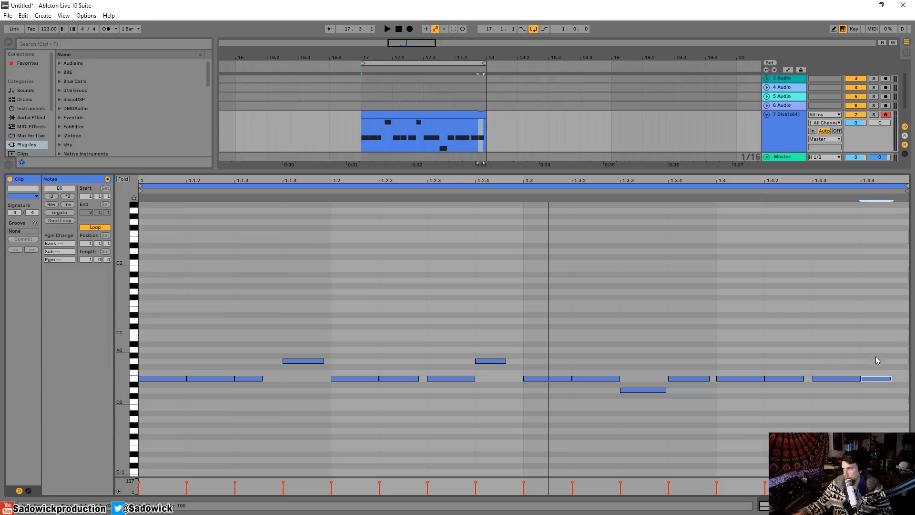
Show the track's devices, play the bar 17 clip once more and reopen the Diva window
key(shift+Tab)
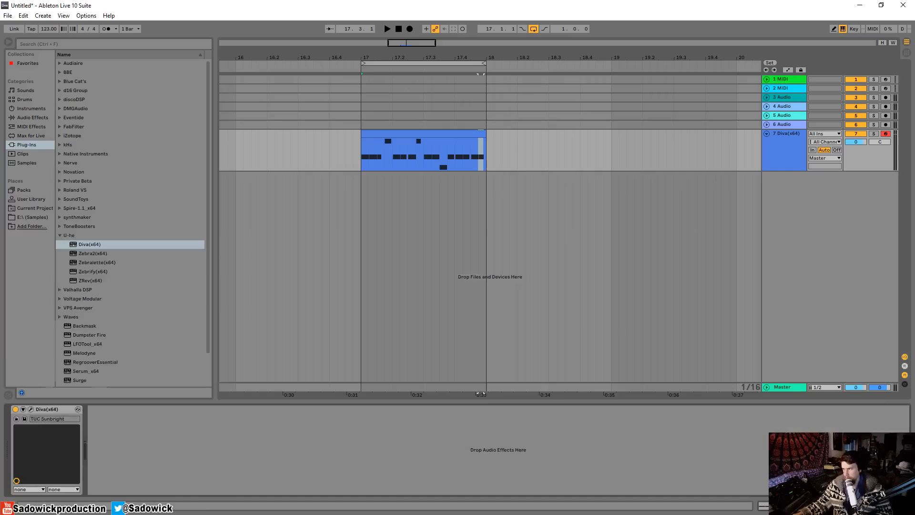
click(451, 133)
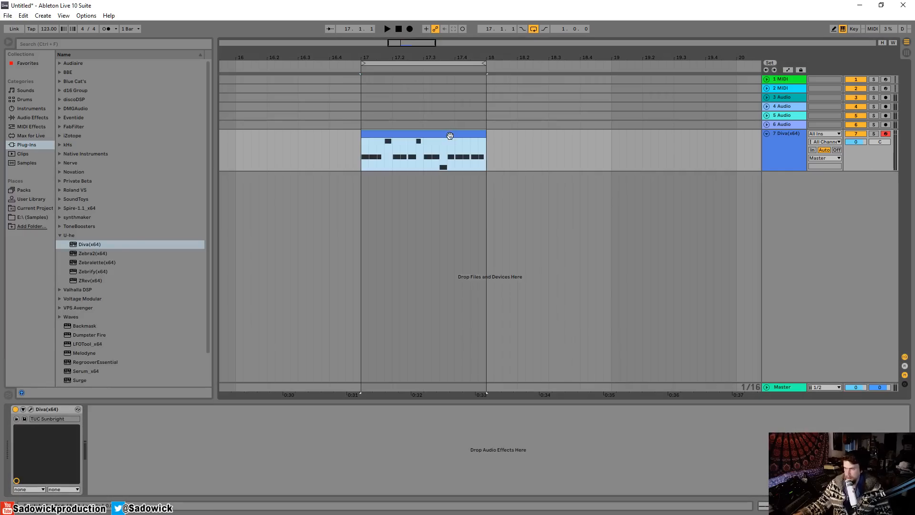
key(space)
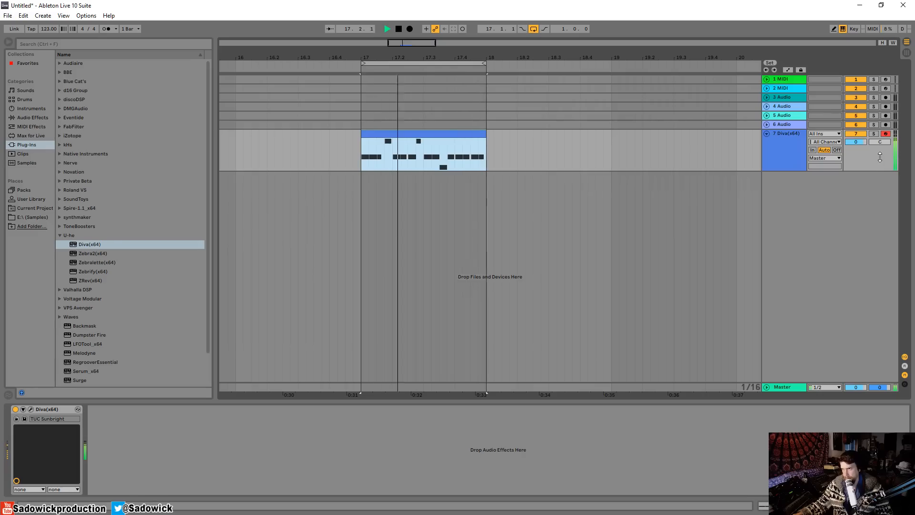
key(space)
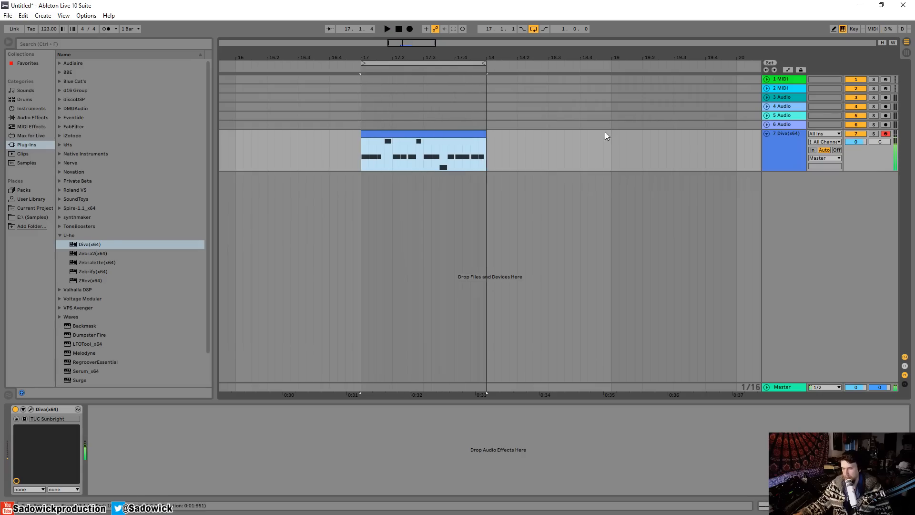
click(31, 409)
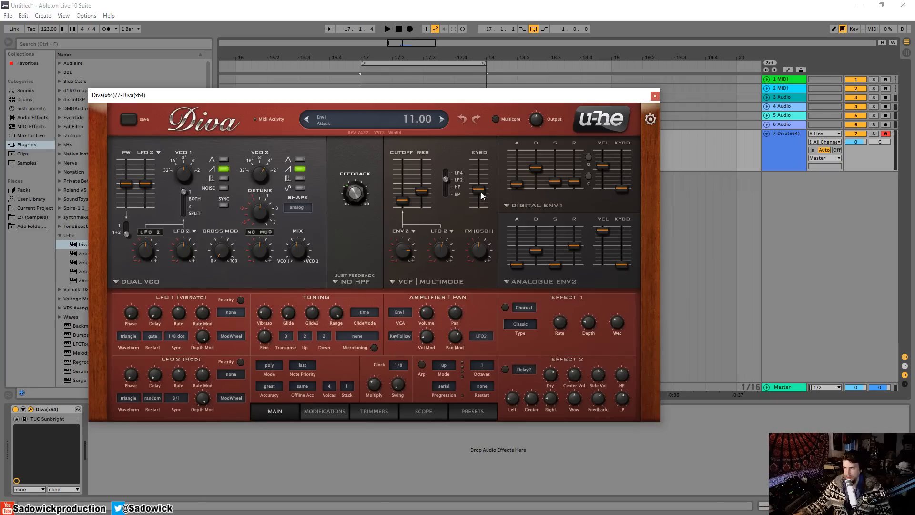
Raise Diva's filter cutoff slightly during playback, and replace Diva on track 7 with Serum_x64
mouse_move(404, 201)
mouse_down()
mouse_move(410, 184)
mouse_move(404, 193)
mouse_up()
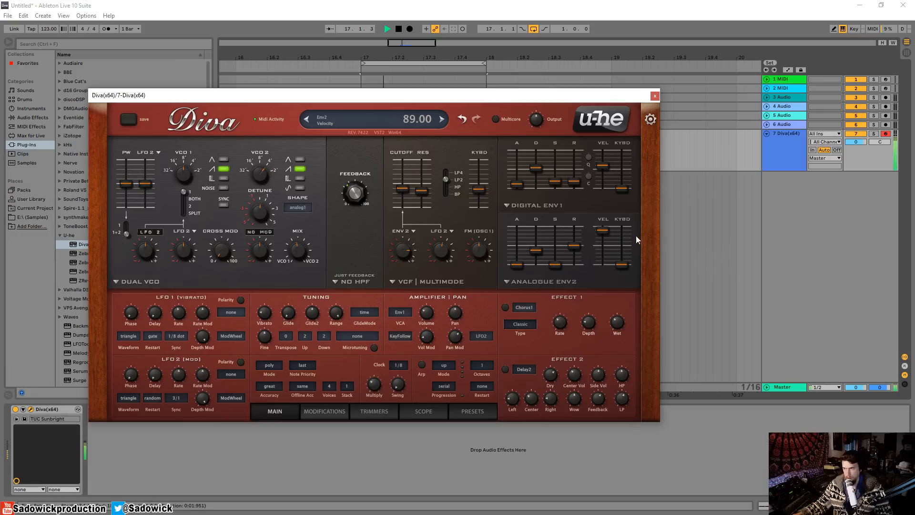
click(656, 96)
click(54, 406)
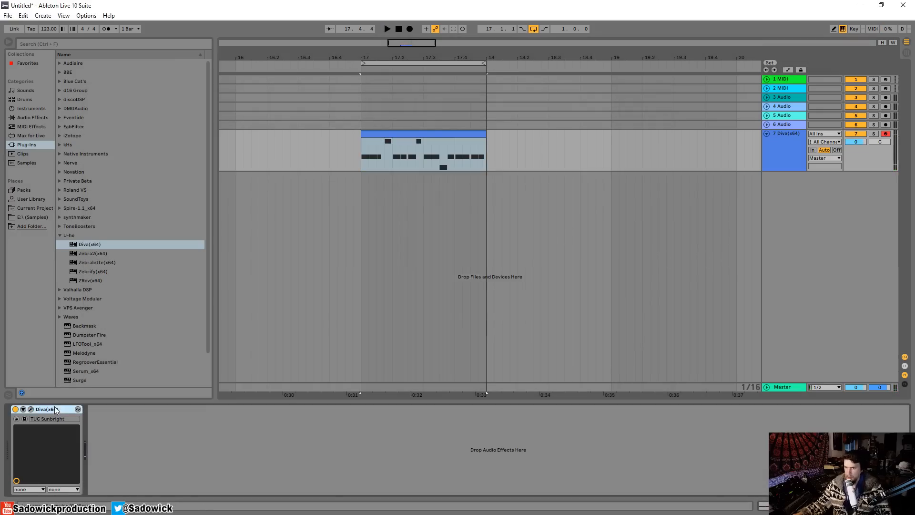
key(Delete)
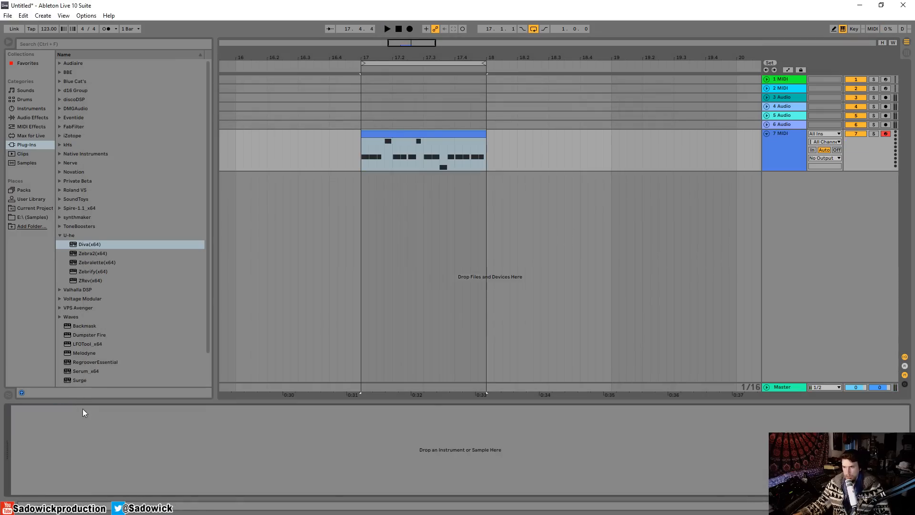
scroll(71, 207, down, 3)
click(79, 211)
double_click(86, 336)
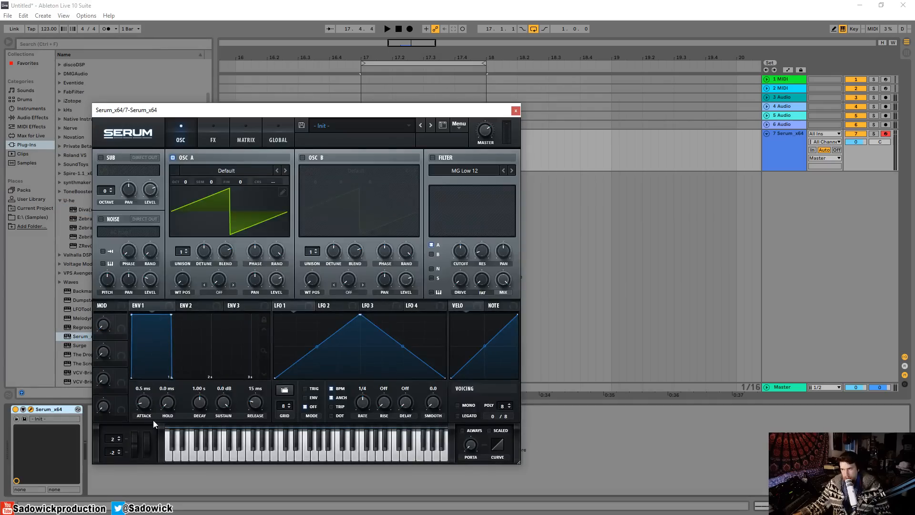
Enable Serum's MG Low 12 filter, assign Env 2 to its cutoff, and play the loop to check it
click(433, 157)
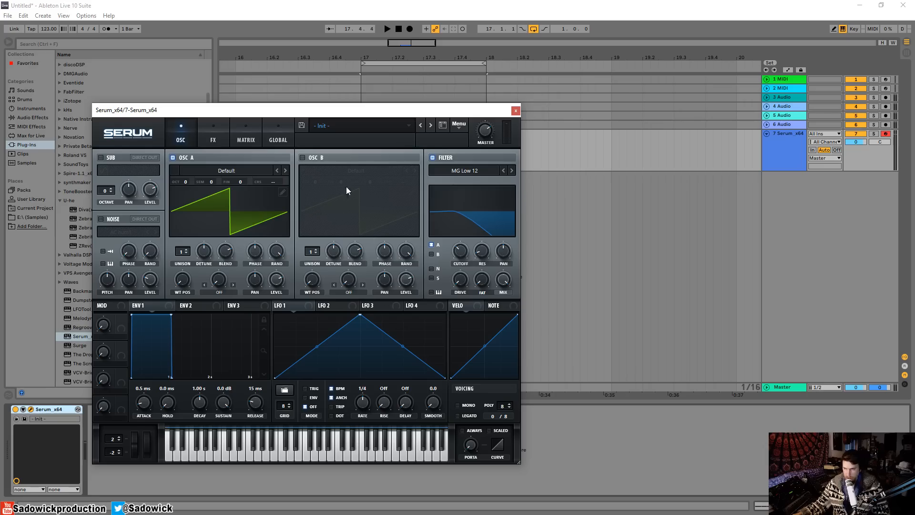
drag(406, 112, 435, 97)
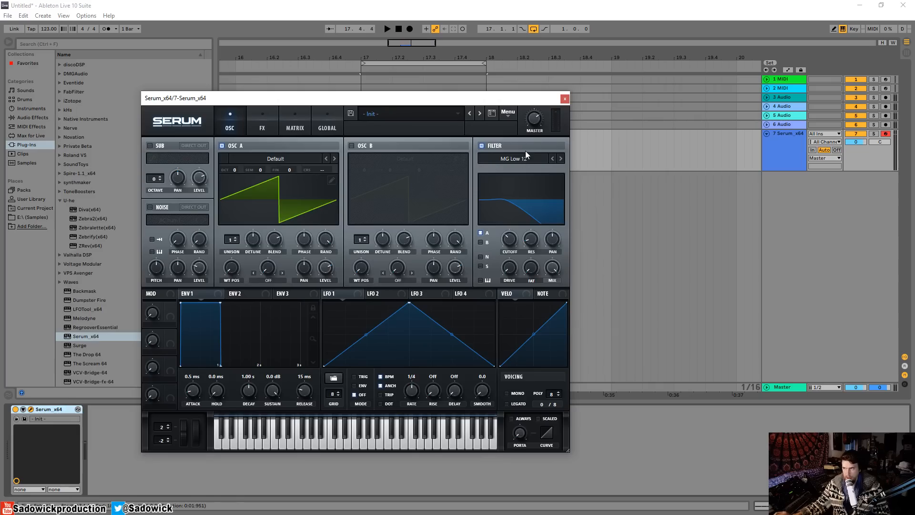
drag(445, 100, 384, 93)
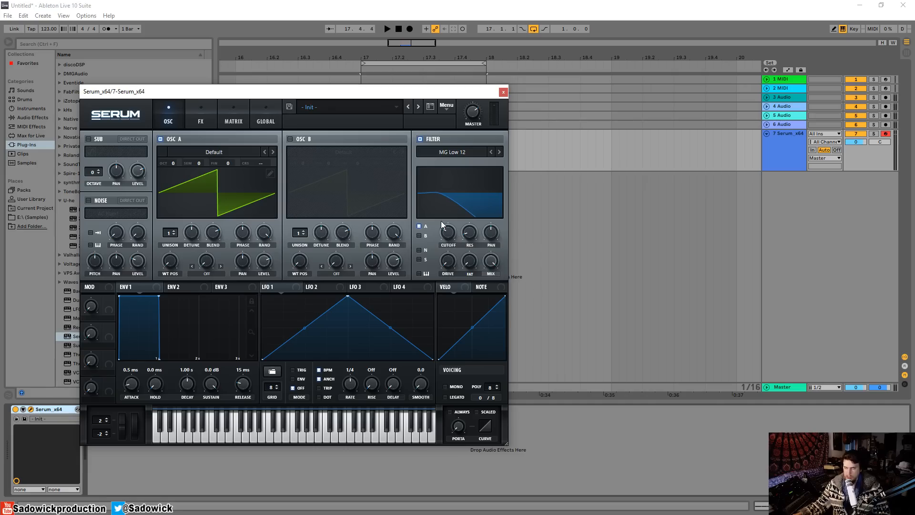
drag(178, 287, 377, 249)
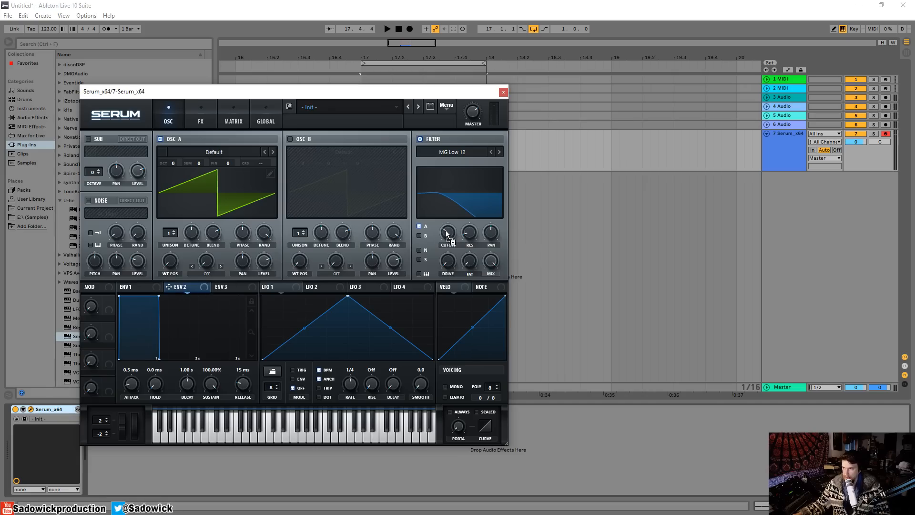
key(space)
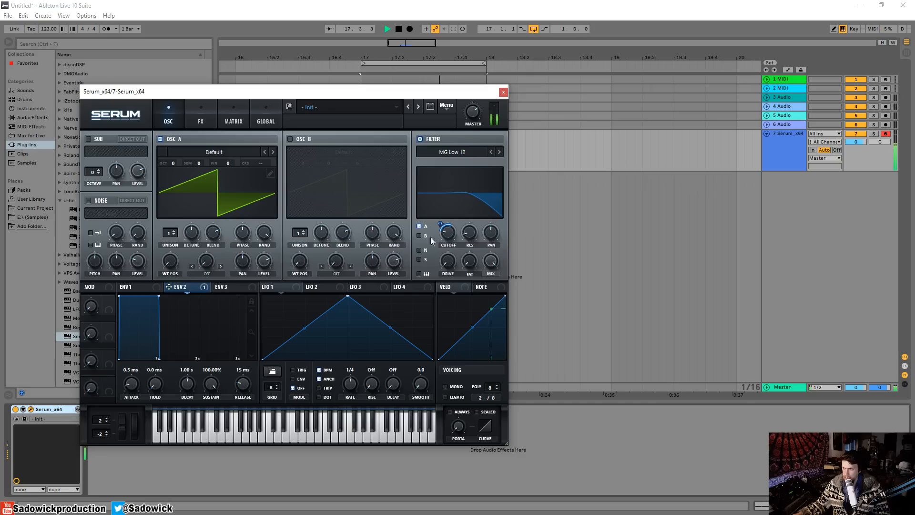
key(space)
Set Env 2 to 423 ms decay and 0% sustain, and adjust the cutoff and filter drive during playback
drag(158, 297, 140, 399)
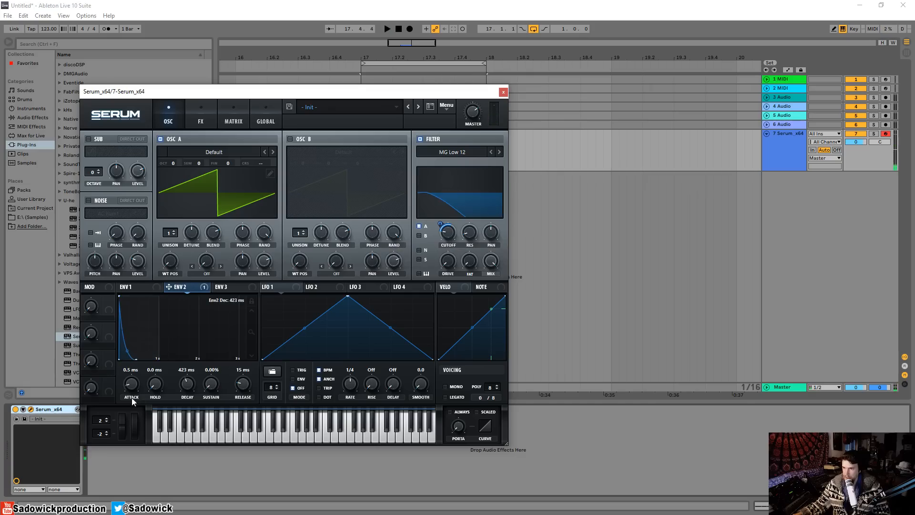
key(space)
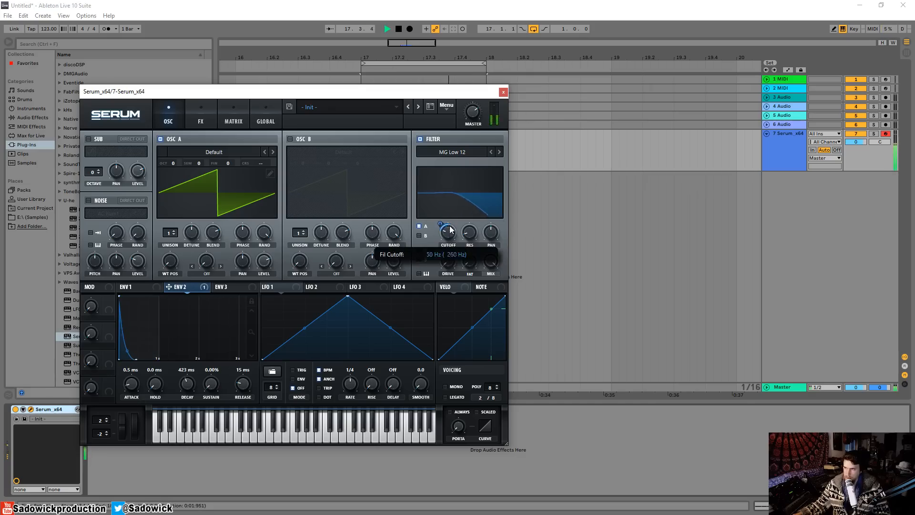
drag(440, 224, 448, 232)
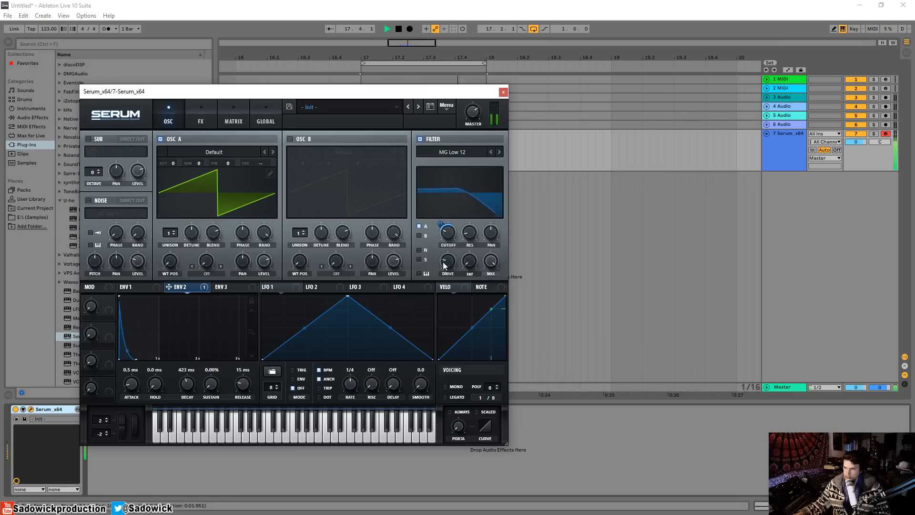
key(space)
Set Env 1's release to 108 ms, enable Mono and Legato, and set oscillator A's random phase to 0%
click(138, 289)
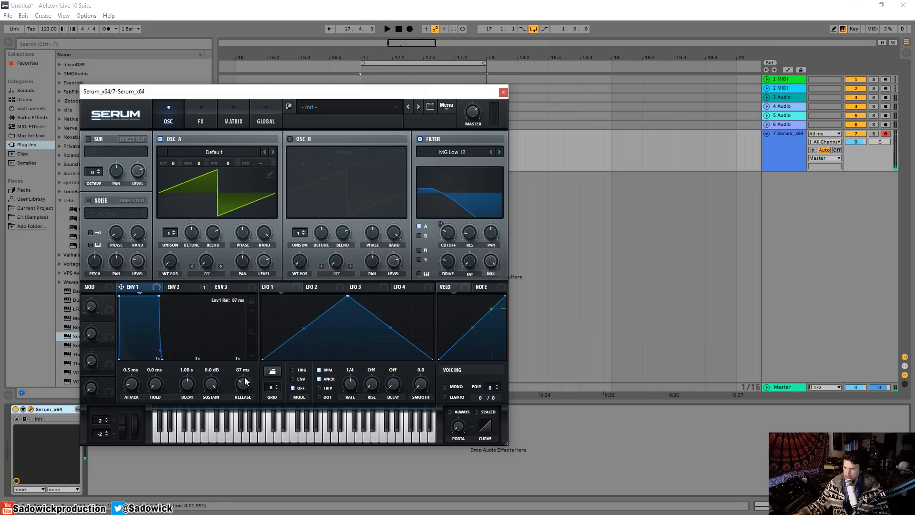
key(space)
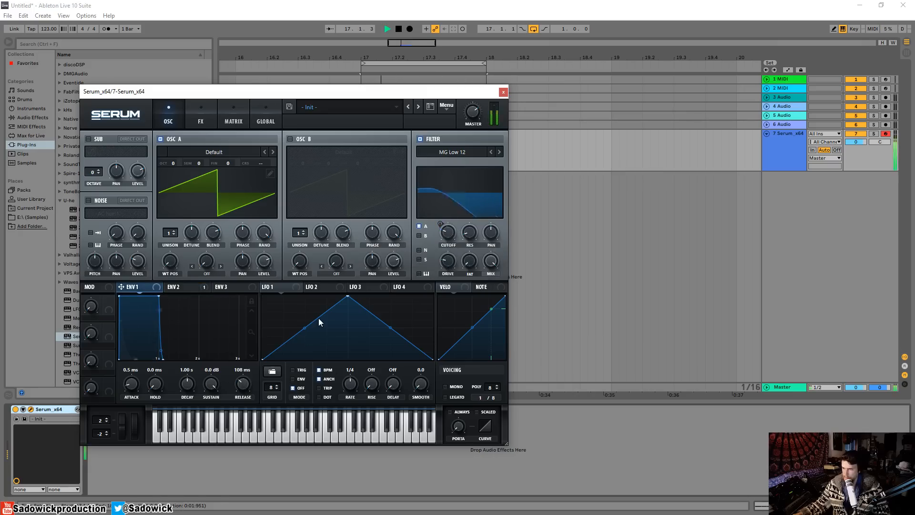
click(446, 386)
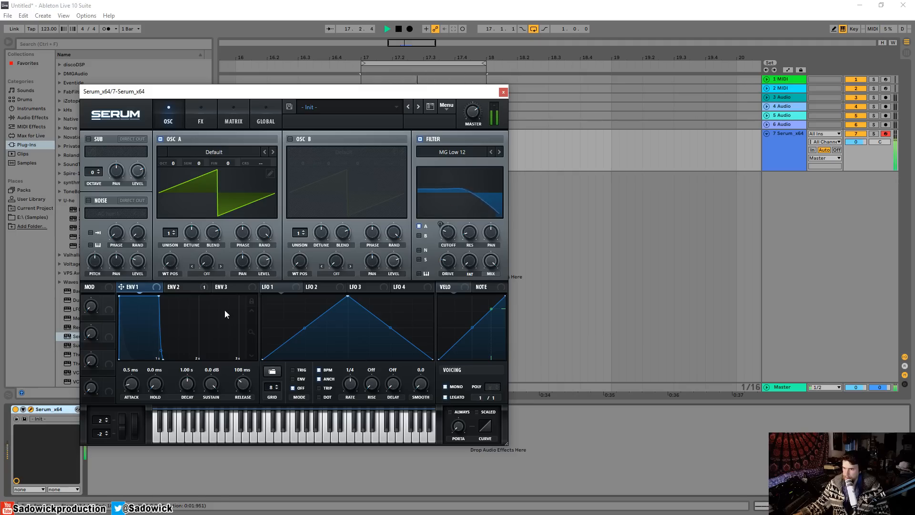
key(space)
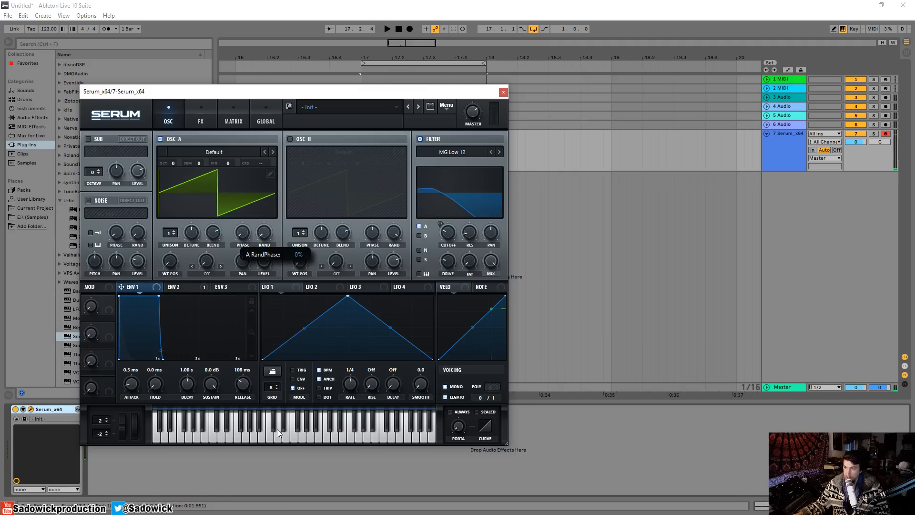
key(space)
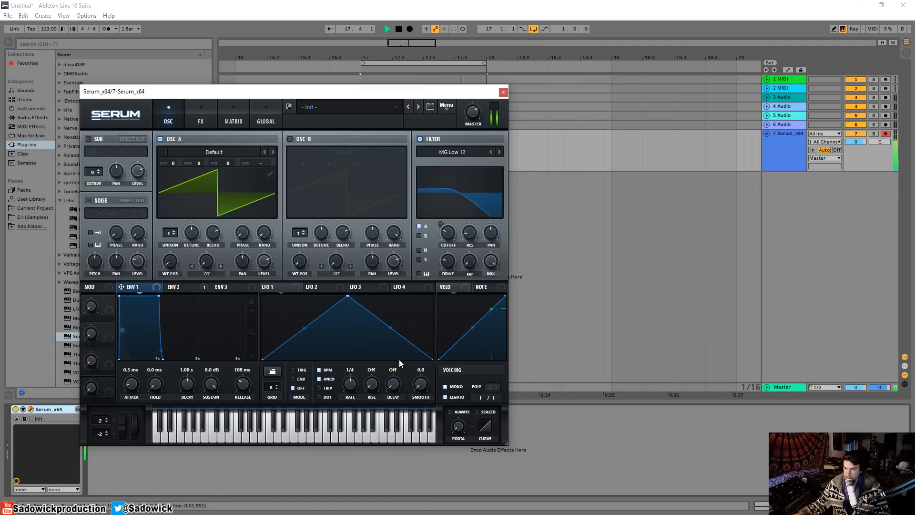
Raise oscillator A by one octave while the loop plays, and close the Serum window
mouse_move(175, 162)
drag(174, 160, 176, 156)
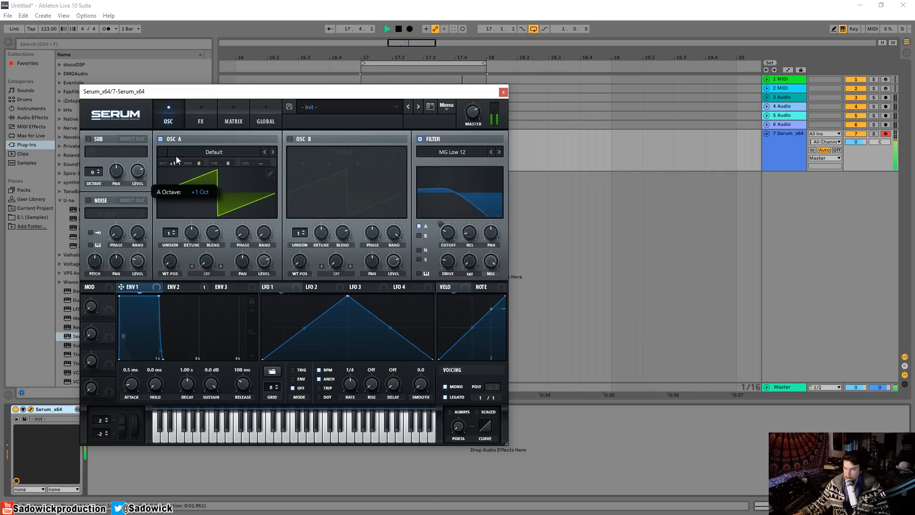
key(space)
click(503, 92)
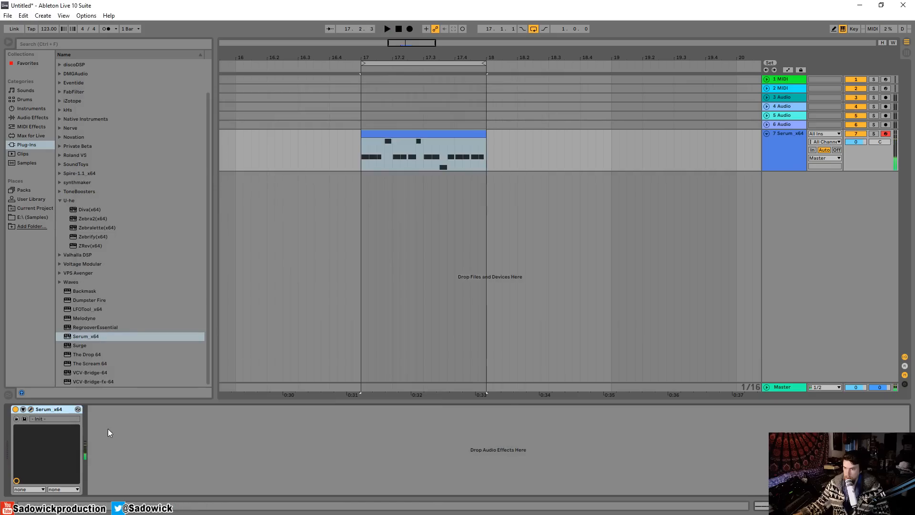
Reopen Serum, turn on Always portamento, adjust the portamento time, and audition the loop
click(30, 410)
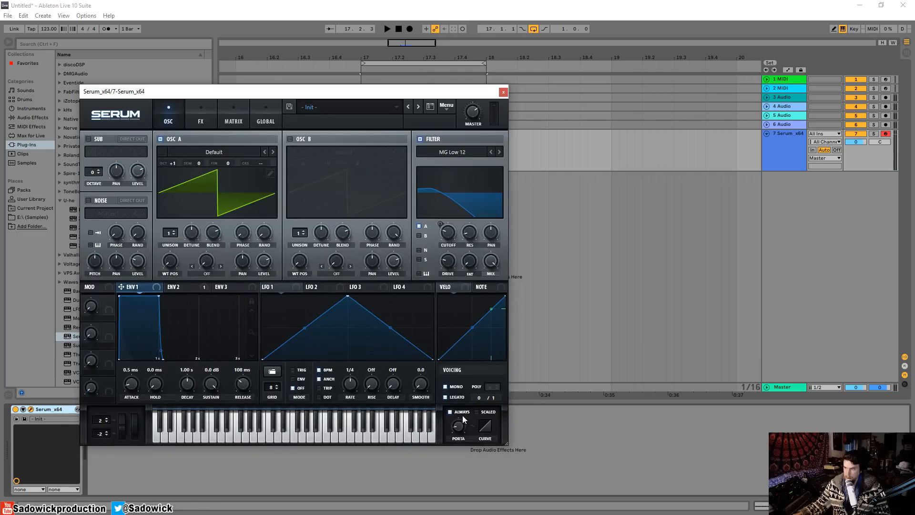
key(space)
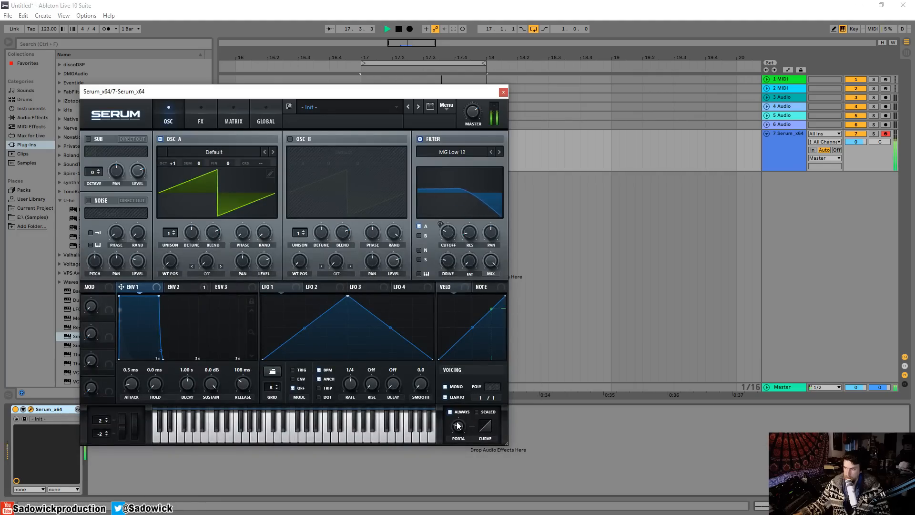
key(space)
click(504, 92)
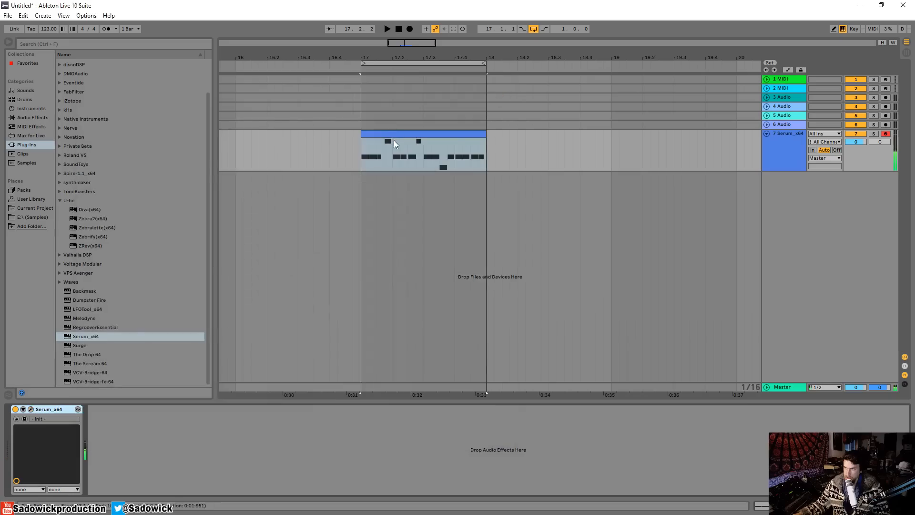
Extend the E0 note at 1.1.3 so it slightly overlaps the G0 note at 1.1.4, and play the loop repeatedly
double_click(394, 140)
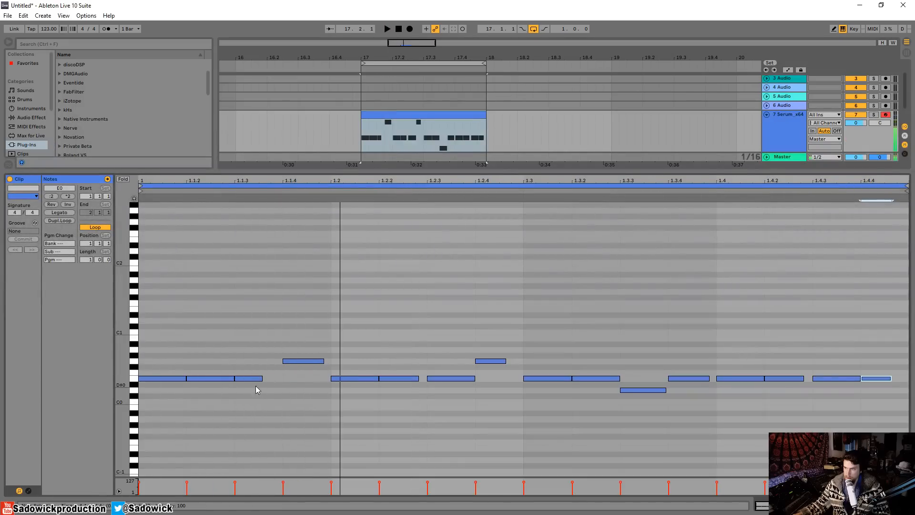
drag(262, 379, 289, 380)
key(space)
key(space)
key(space)
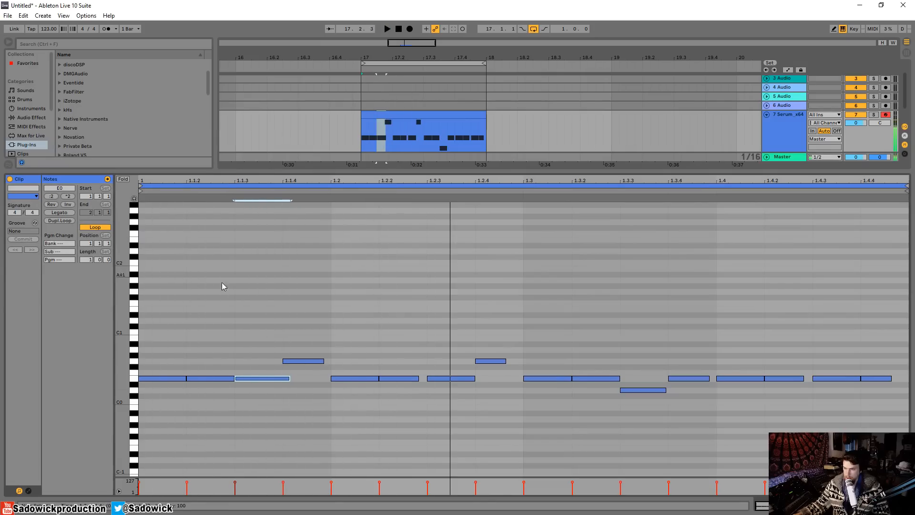
key(space)
key(space)
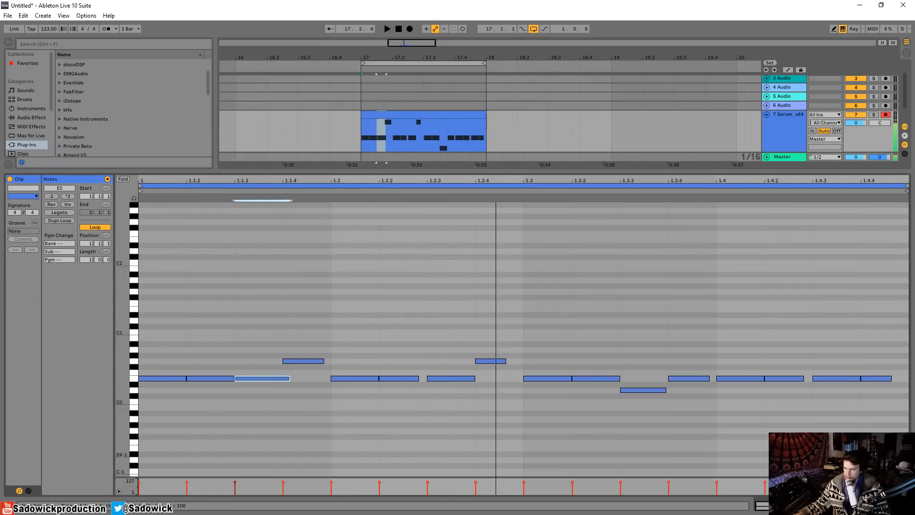
key(space)
key(space)
Reopen Serum from the track's devices and show the Fil Cutoff automation on the Serum track
key(shift+Tab)
click(32, 411)
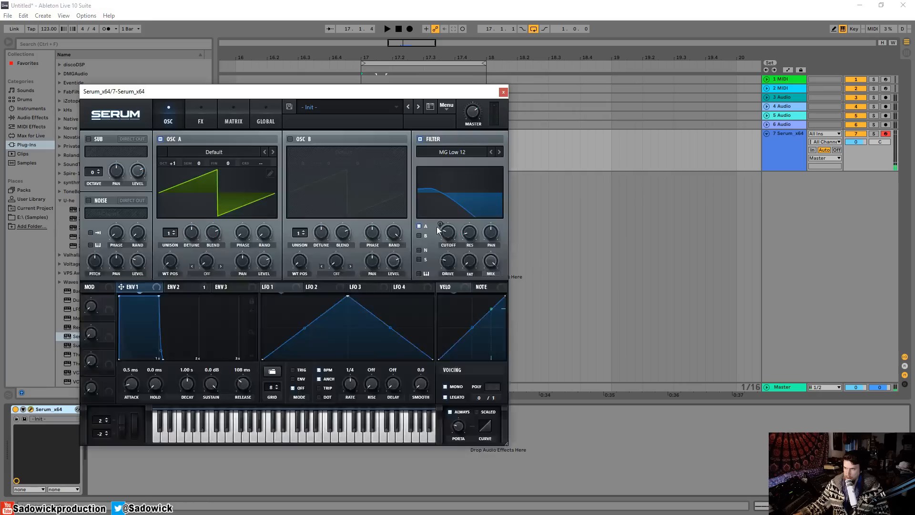
drag(464, 94, 410, 191)
click(789, 69)
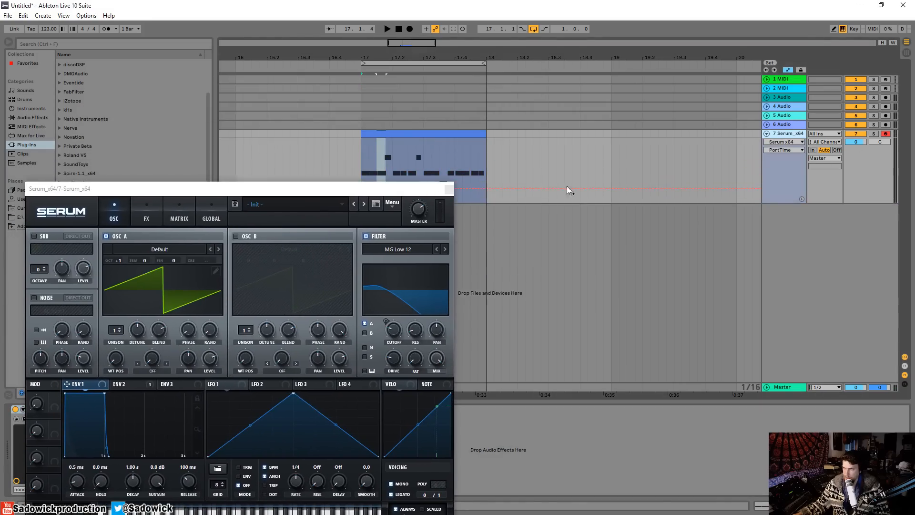
click(394, 330)
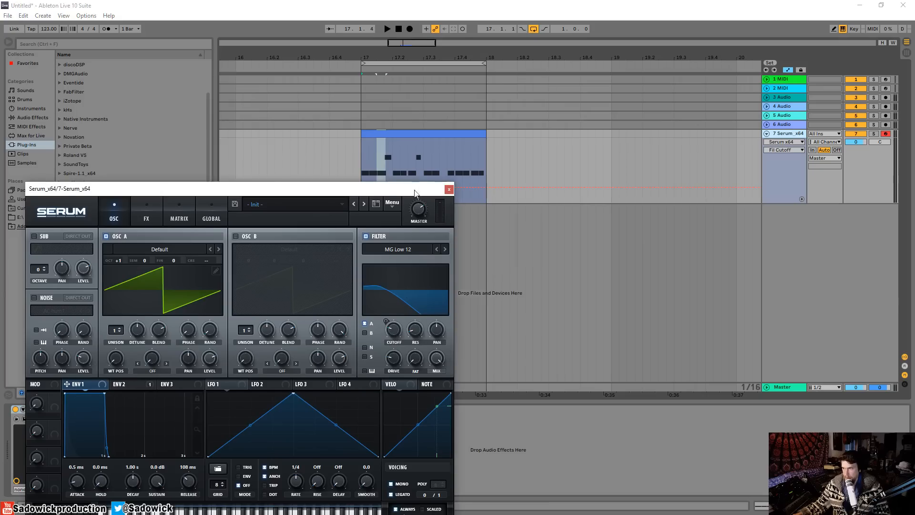
drag(415, 193, 402, 241)
click(384, 186)
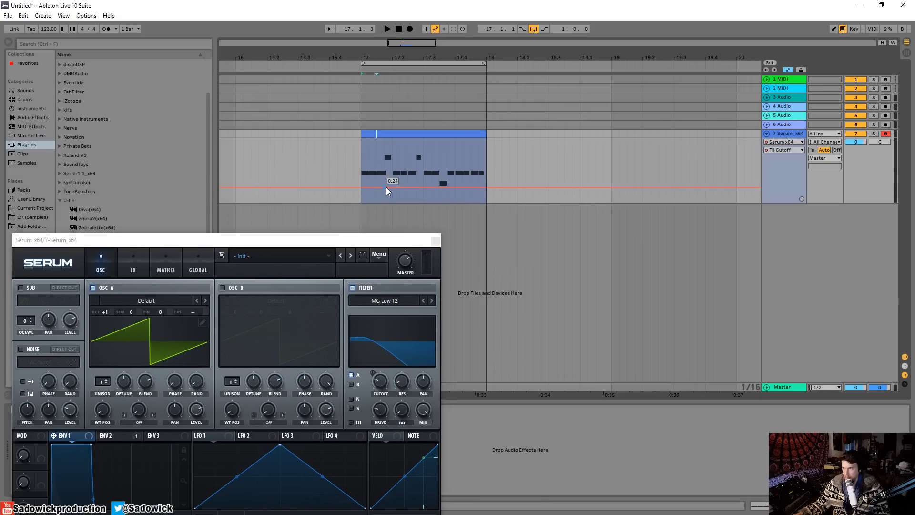
drag(387, 187, 396, 179)
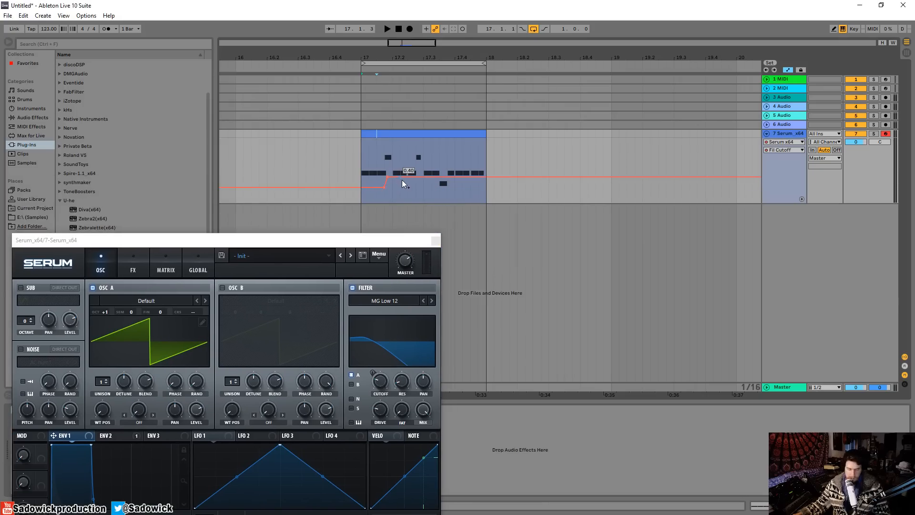
key(ctrl+z)
Draw a filter cutoff automation peak at the G0 note on 17.1.4, falling back to the base level by 17.2, and audition it
drag(402, 44, 413, 66)
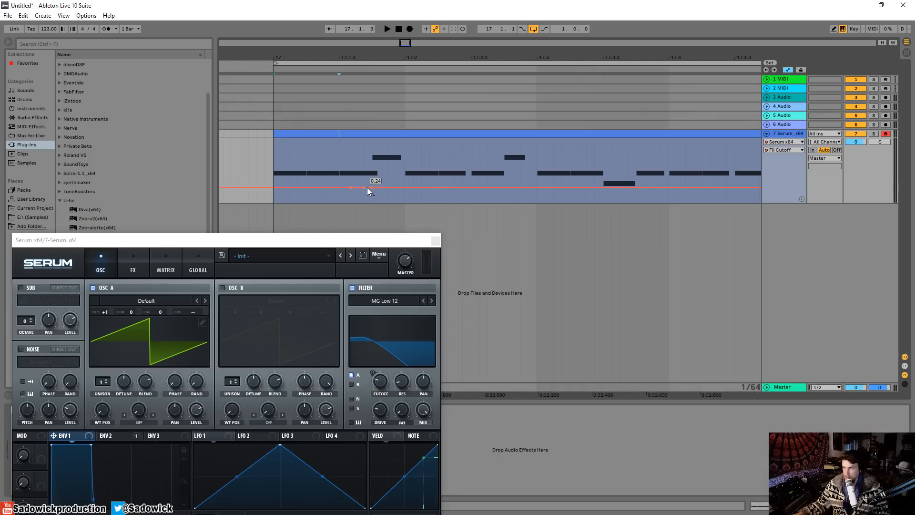
click(404, 188)
drag(373, 187, 373, 175)
key(space)
mouse_move(373, 174)
mouse_down()
mouse_move(364, 173)
mouse_move(372, 158)
mouse_move(366, 181)
mouse_move(374, 163)
mouse_move(370, 180)
mouse_move(372, 172)
mouse_up()
key(space)
key(space)
key(space)
key(space)
key(space)
key(space)
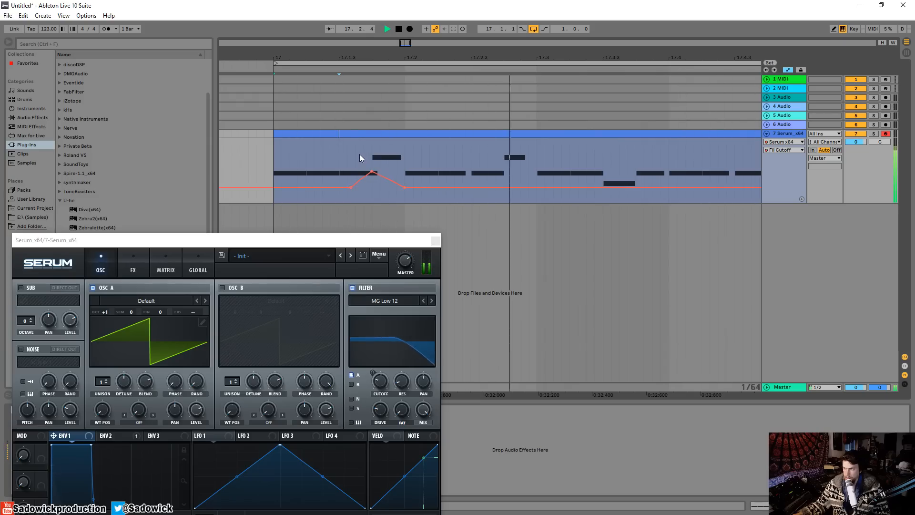
Stop playback, open the bar 17 clip and extend its last E0 note at 1.4.4 to the end of the clip
drag(419, 57, 438, 47)
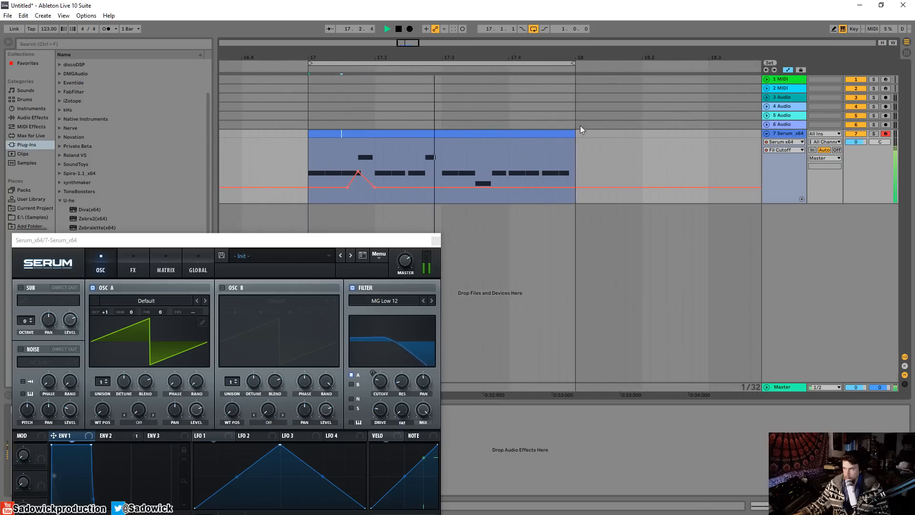
key(space)
double_click(563, 134)
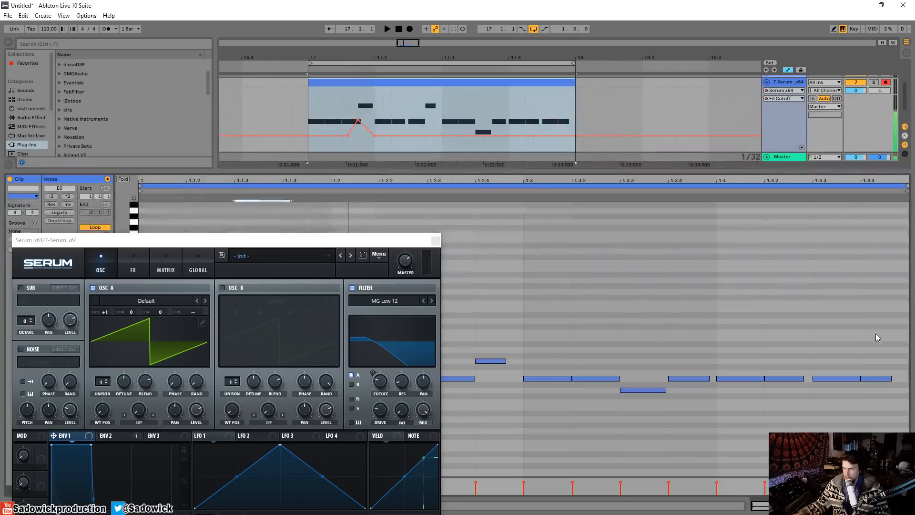
drag(892, 379, 910, 380)
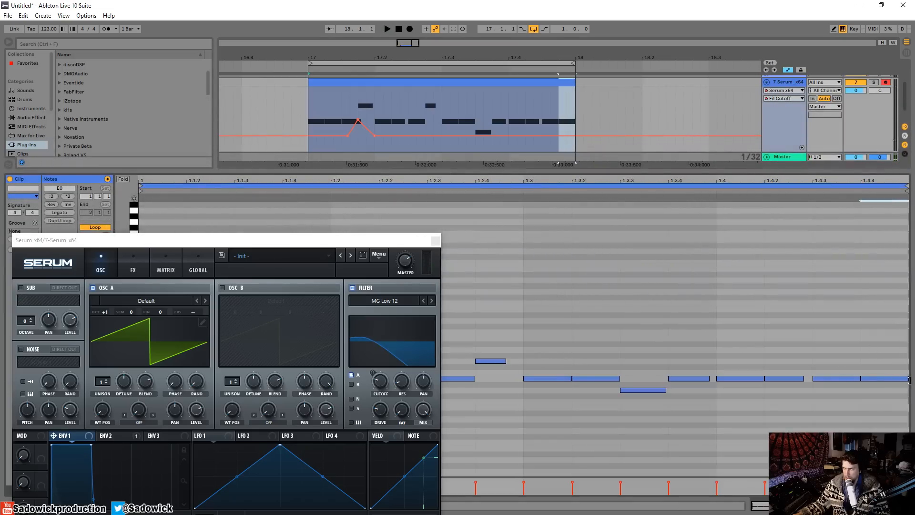
Audition the loop while viewing Serum's Env 2 settings and effects page, stop playback, and close the synth window
key(space)
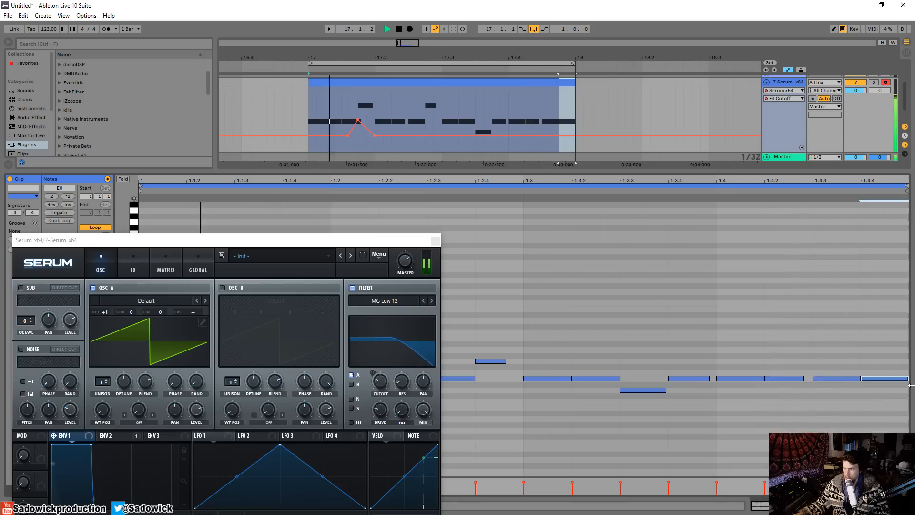
drag(180, 240, 233, 130)
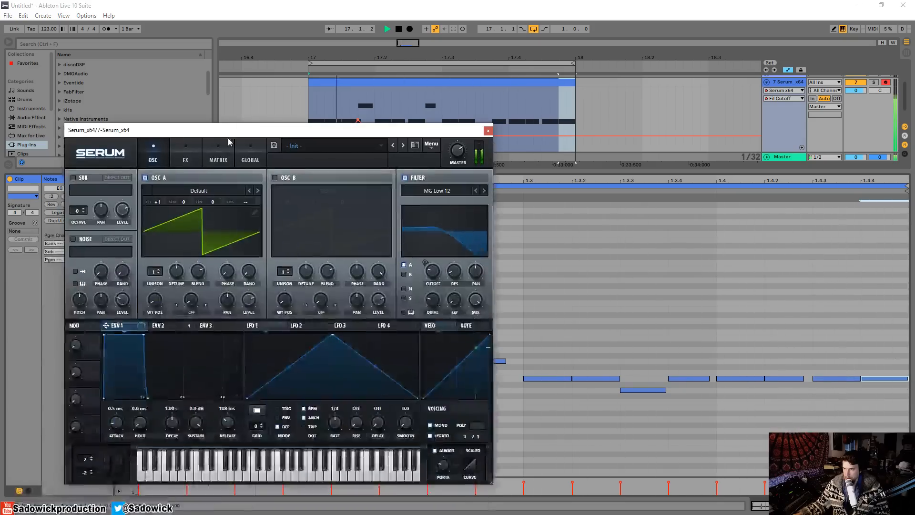
click(163, 325)
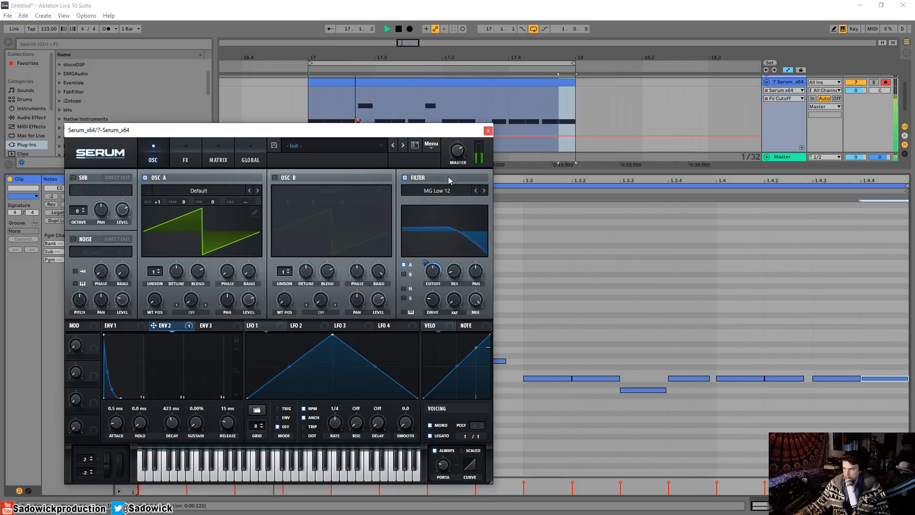
key(space)
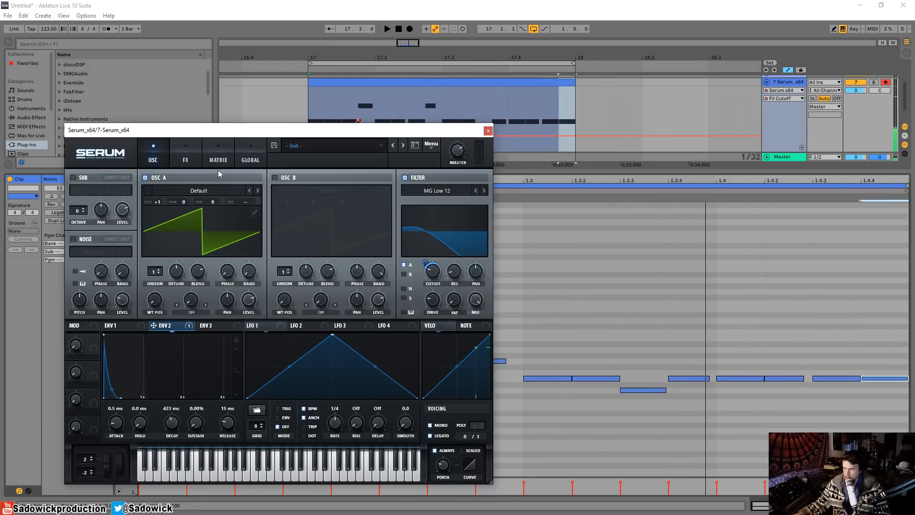
click(186, 153)
click(153, 157)
click(489, 130)
Extend the E0 note at 1.3.2 to slightly overlap the D0 note, and draw a filter cutoff peak at 17.3.3 returning to base by 17.3.4
click(454, 83)
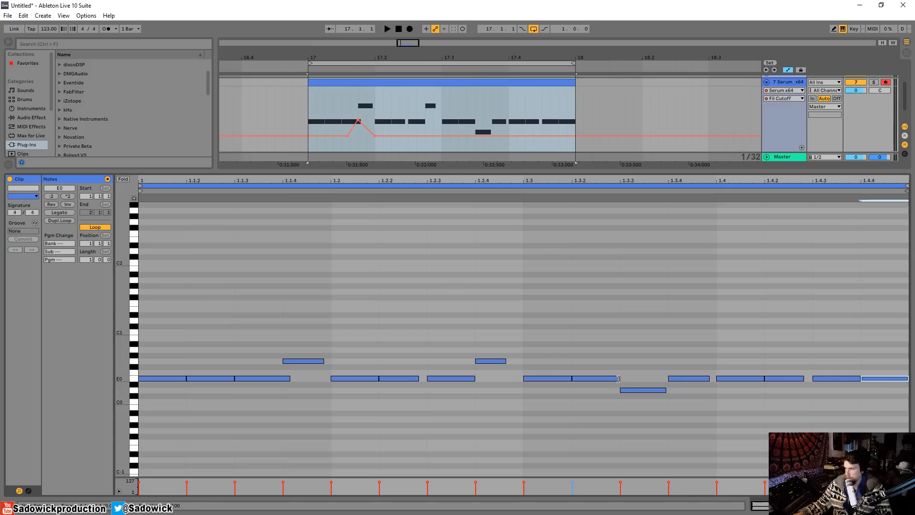
drag(618, 379, 629, 379)
key(space)
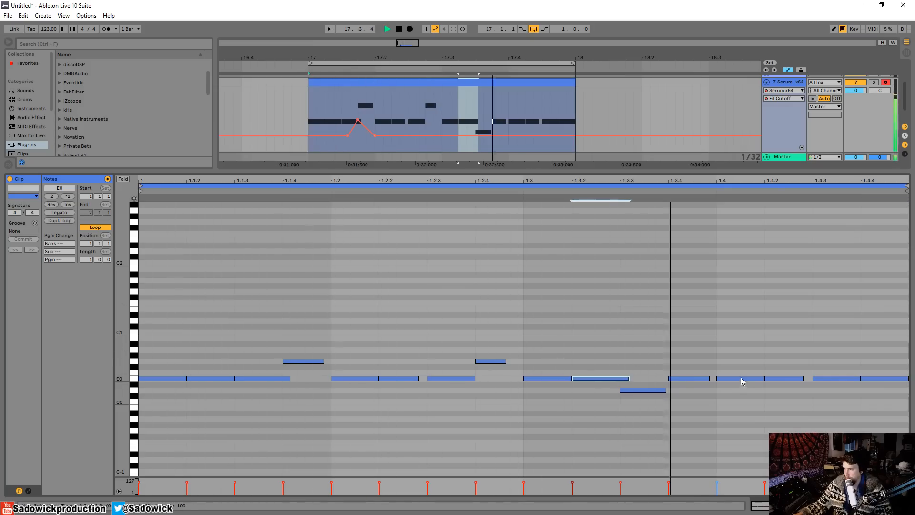
mouse_move(474, 136)
mouse_down()
mouse_move(479, 124)
mouse_move(492, 135)
mouse_up()
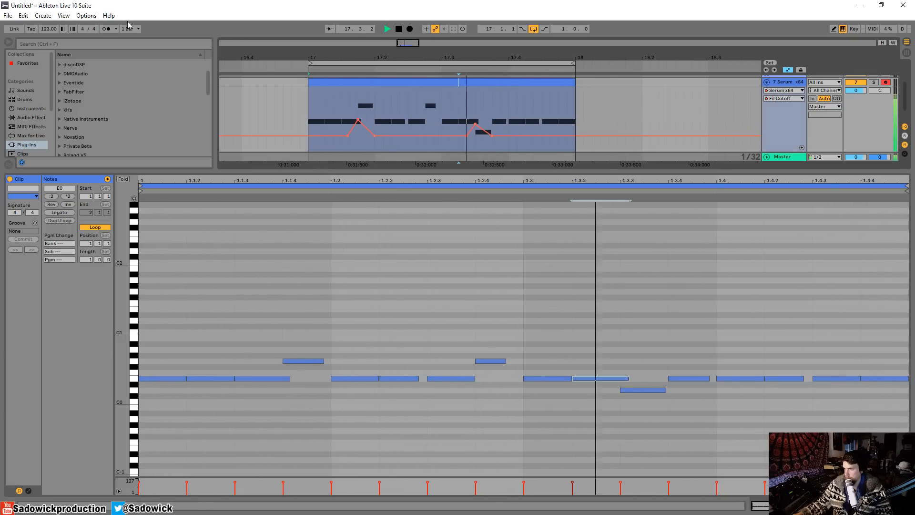
key(space)
Play the bass loop against the metronome
click(107, 28)
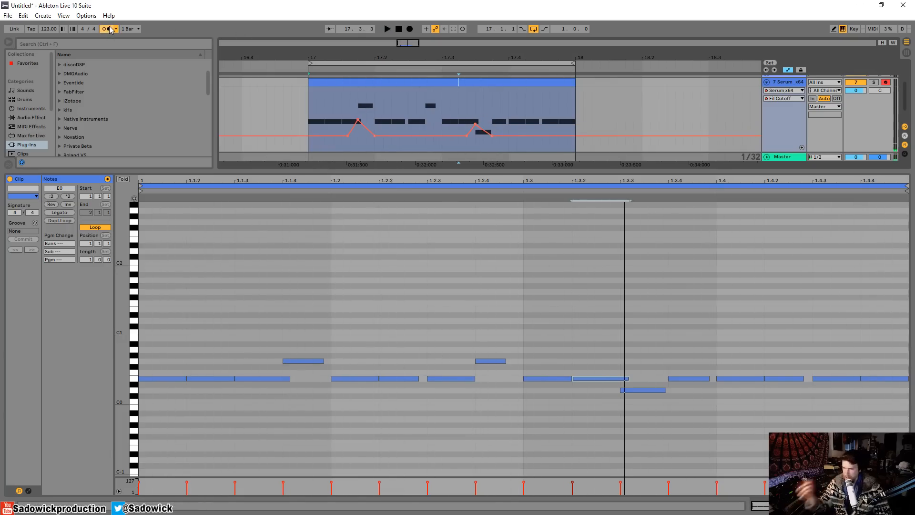
key(space)
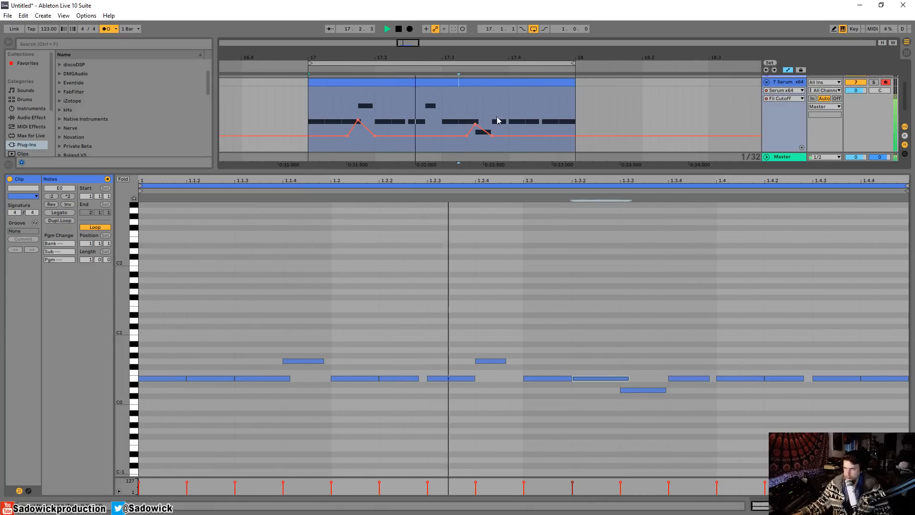
key(space)
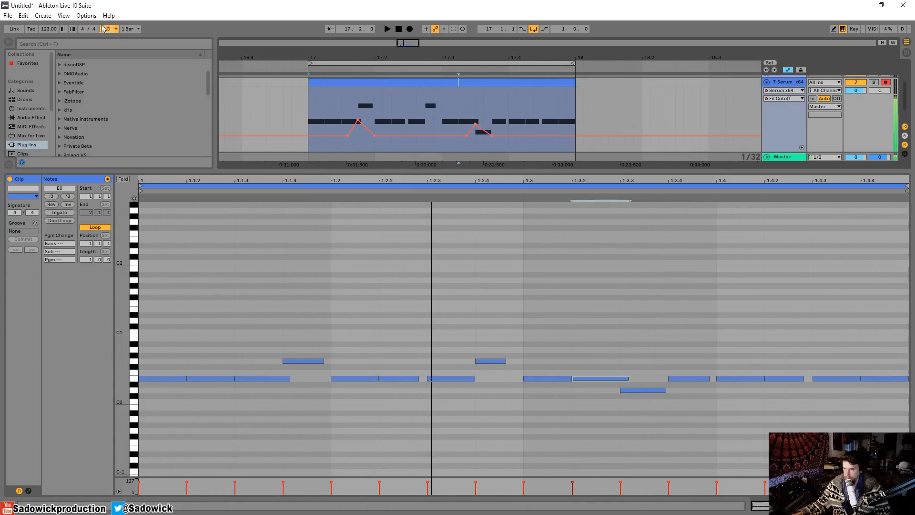
Turn off the metronome, reopen Serum, and enable its Delay effect with a left time of 1/8 and 23% mix
click(858, 506)
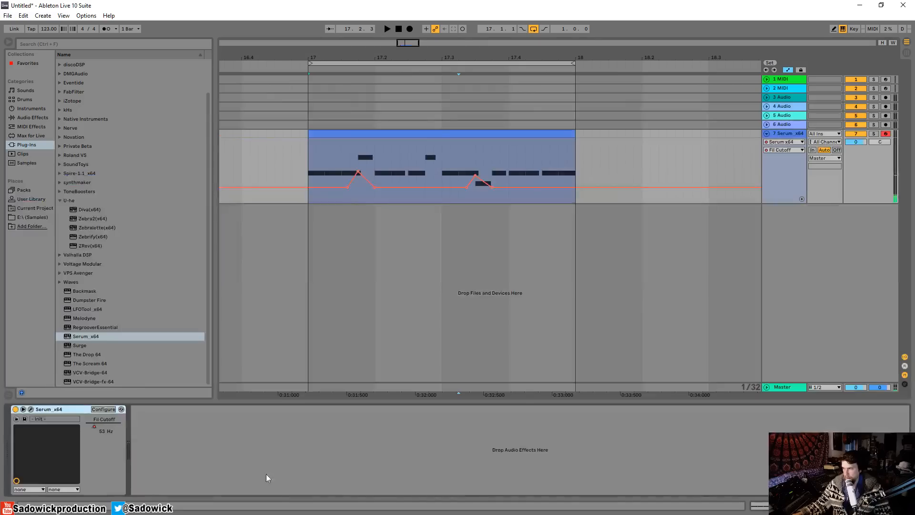
click(31, 410)
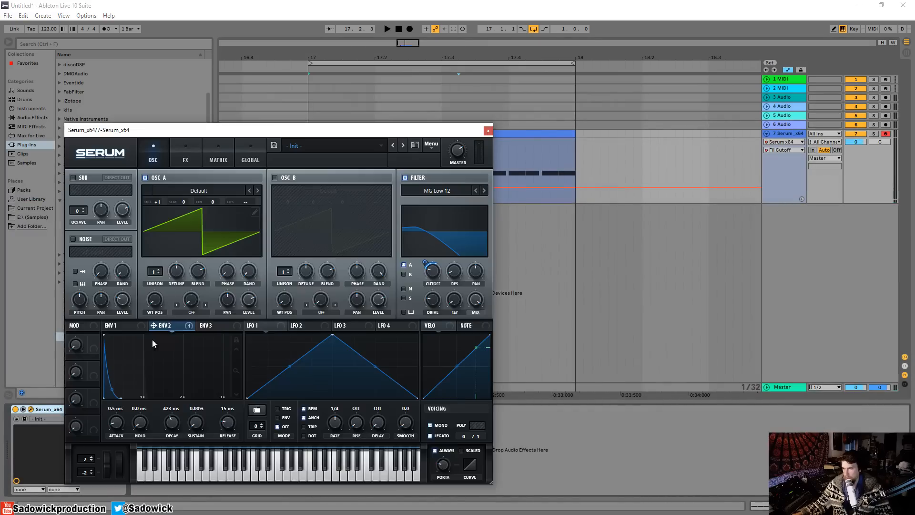
click(195, 153)
click(77, 250)
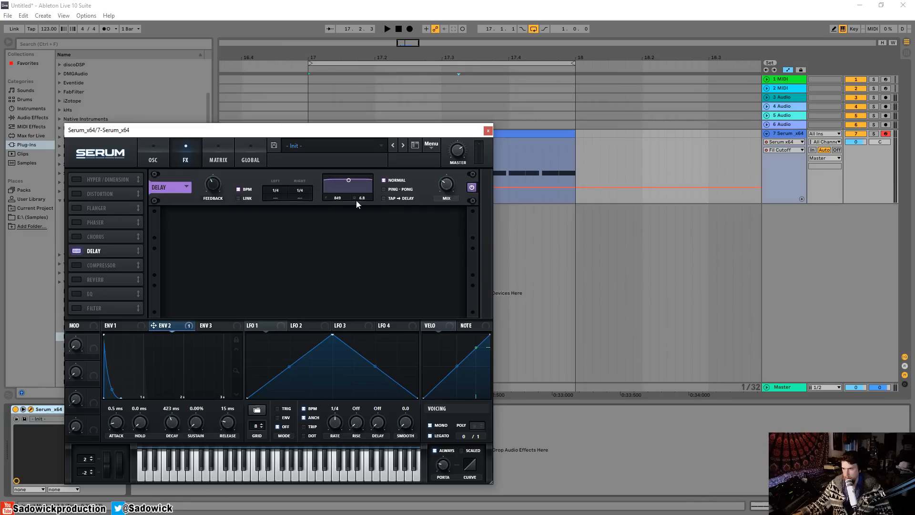
drag(281, 190, 287, 197)
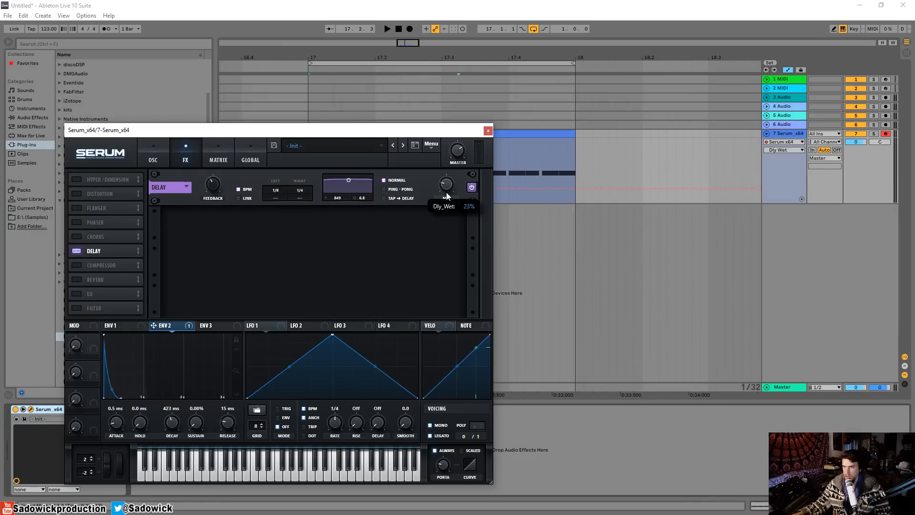
While the loop plays, set the delay to Ping-Pong with left time 1/16 and right time 1/8, adjust its mix, and close Serum
key(space)
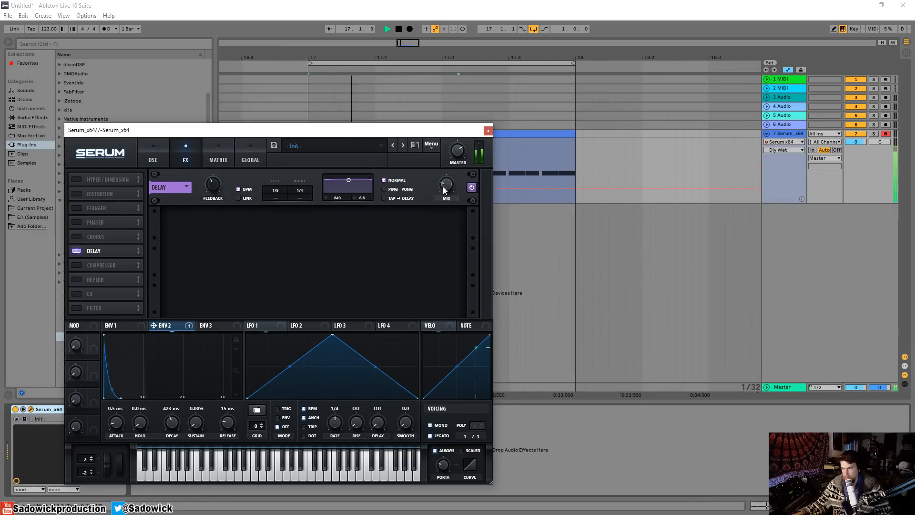
click(384, 189)
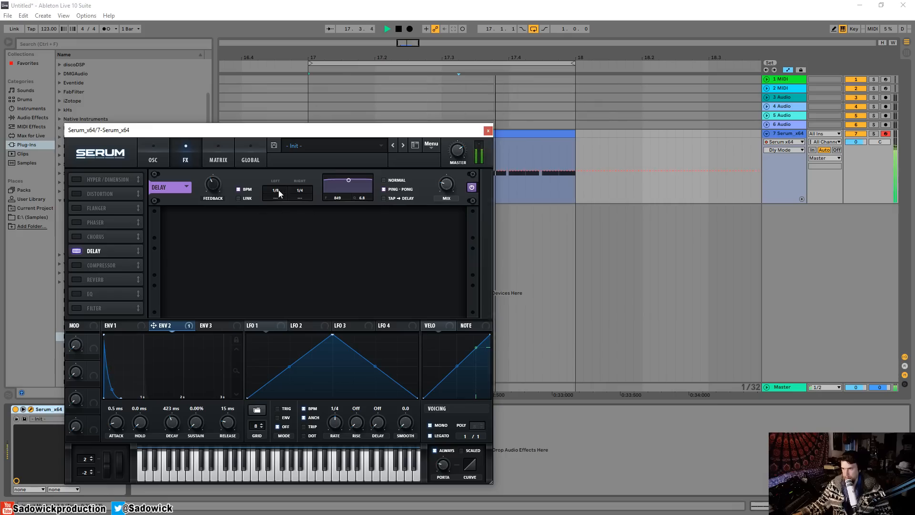
drag(279, 190, 304, 199)
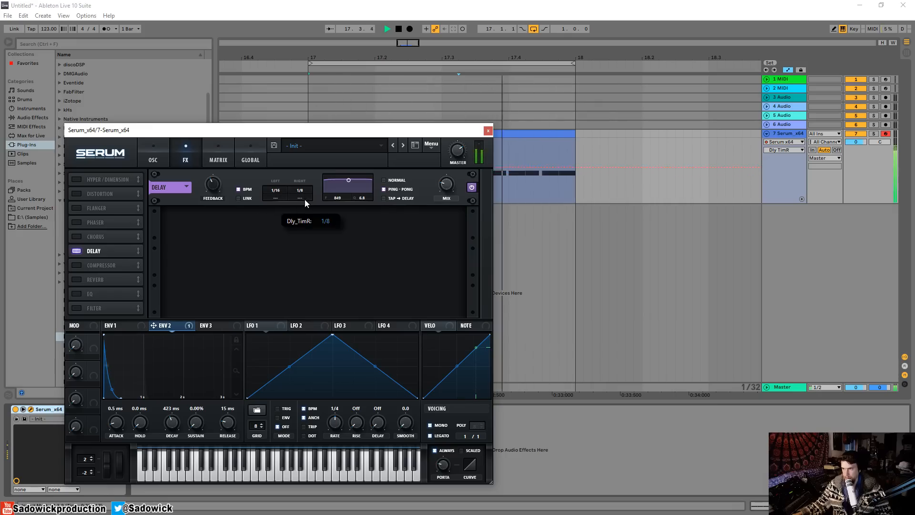
drag(446, 184, 446, 147)
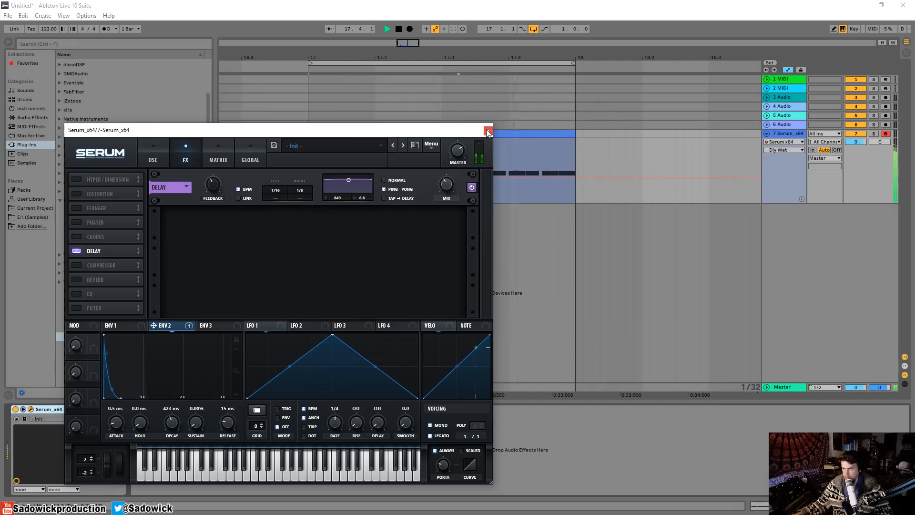
key(space)
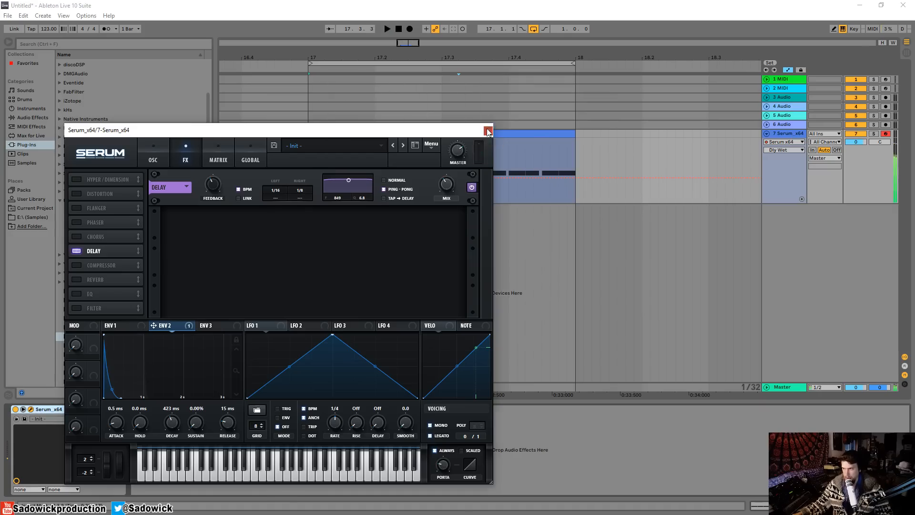
click(488, 132)
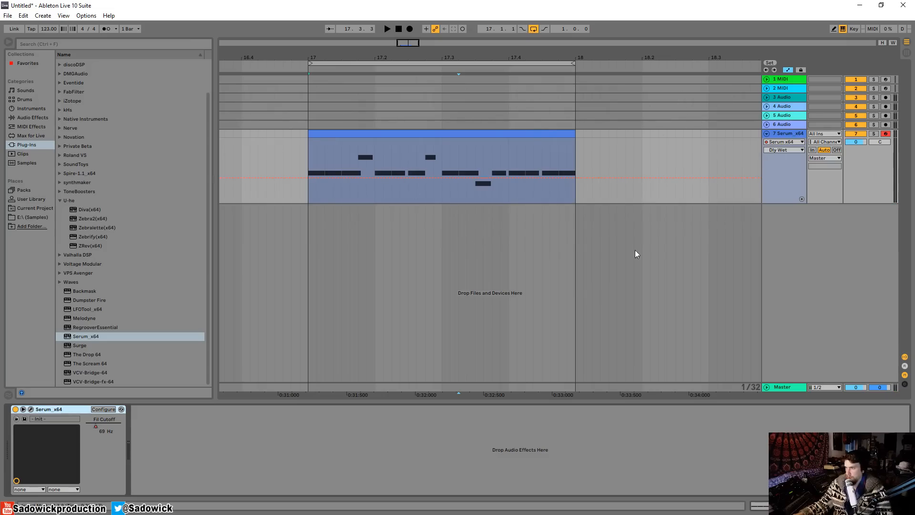
Delete the Serum track and the other tracks above it, keeping only the first MIDI track
key(Delete)
key(Delete)
key(Delete)
key(Delete)
key(Delete)
key(Delete)
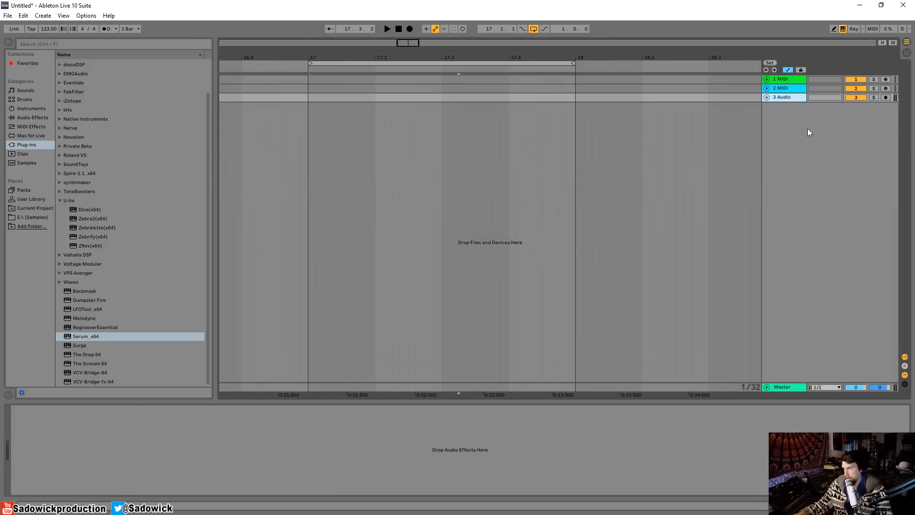
Browse the E:\ (Samples) location, collapse the Mutekki.Media.Ultimate.Beats.Vol.1 folder, and expand SPC1 WAV LOOPS down to the loops around 140
click(29, 217)
click(66, 163)
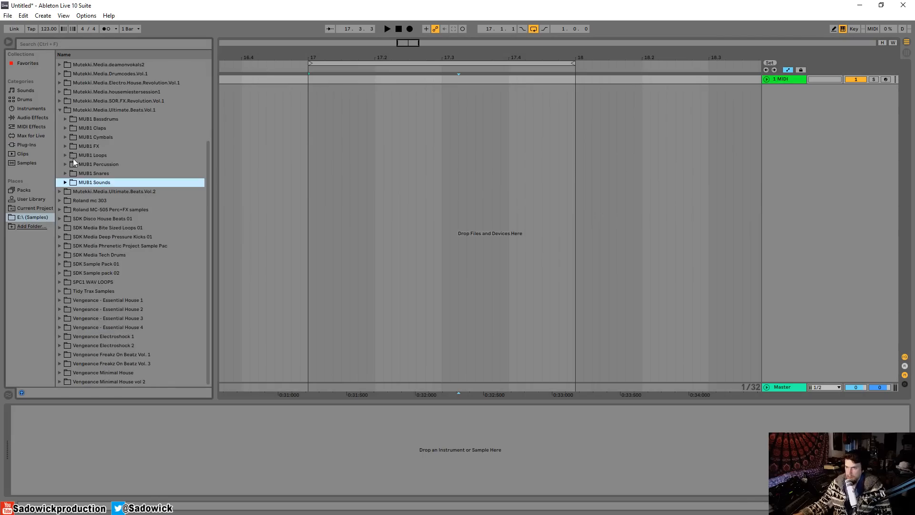
click(60, 111)
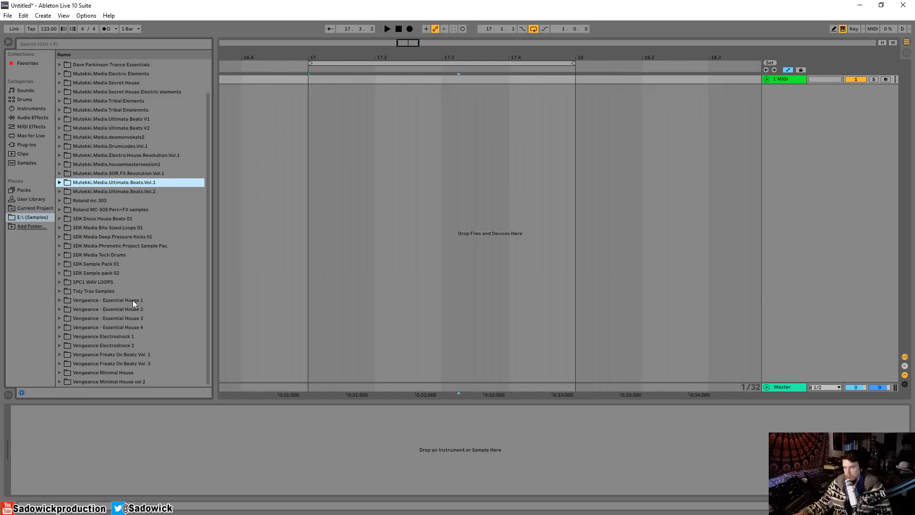
click(59, 283)
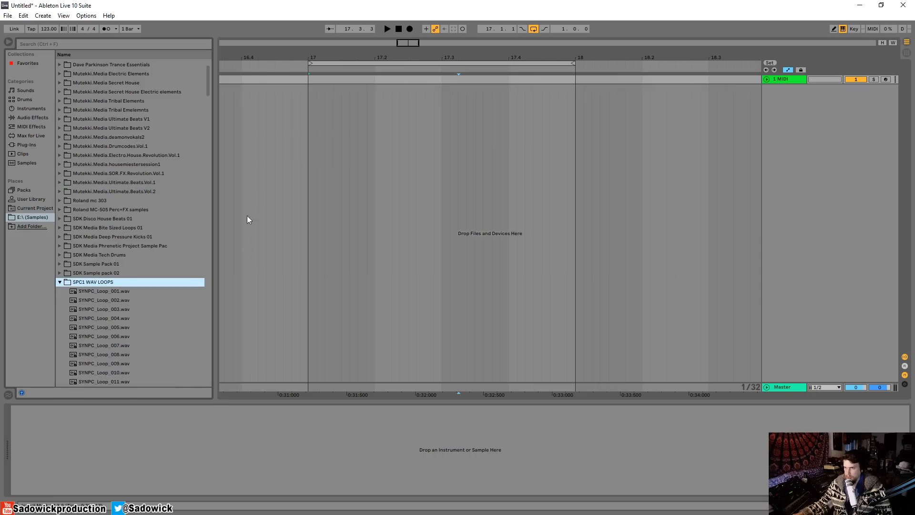
drag(208, 81, 208, 199)
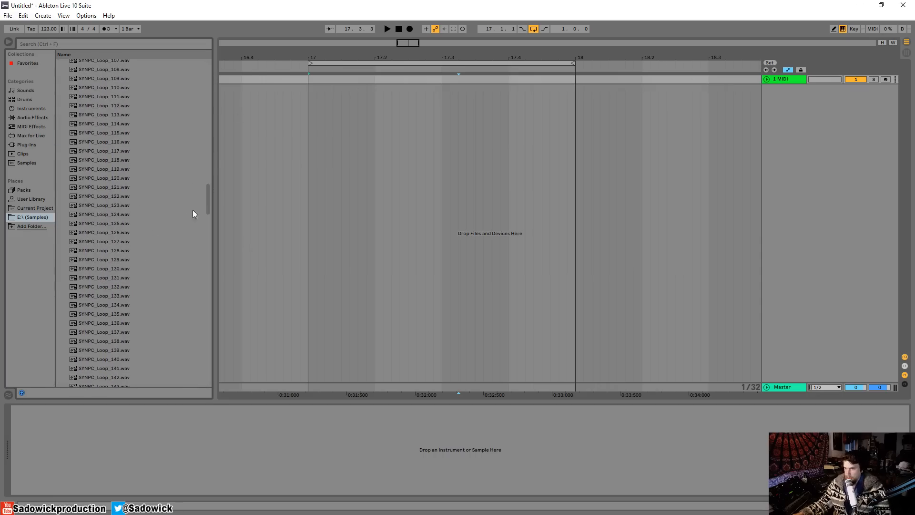
drag(207, 199, 208, 206)
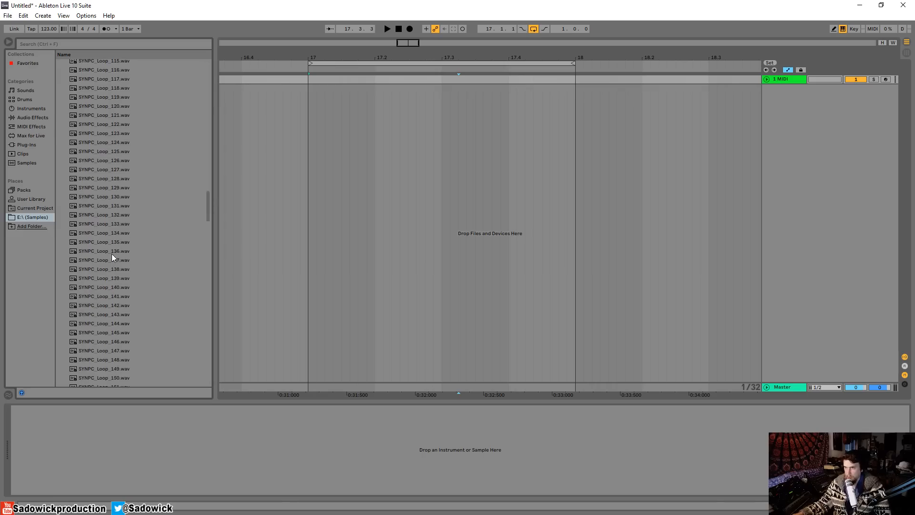
scroll(94, 212, down, 3)
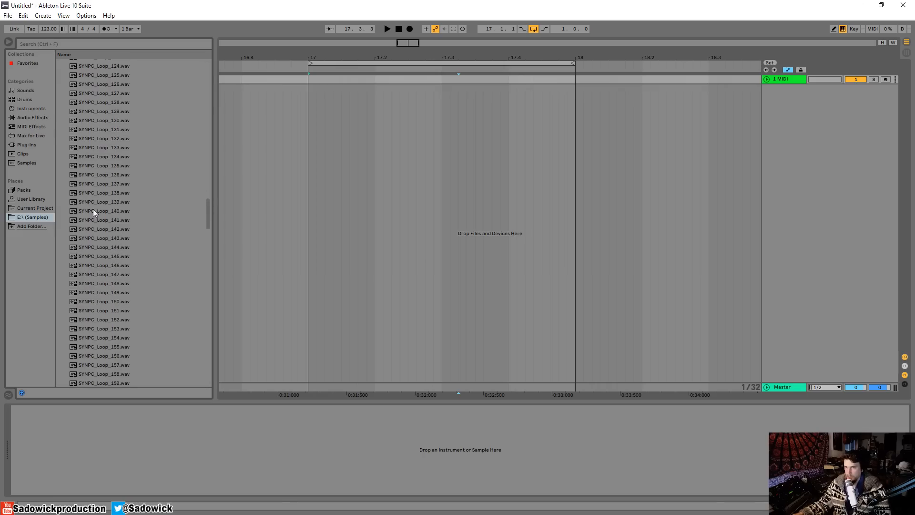
Audition loops from SYNPC_Loop_141.wav to SYNPC_Loop_146.wav and place SYNPC_Loop_145.wav on a new audio track at bar 17
click(116, 222)
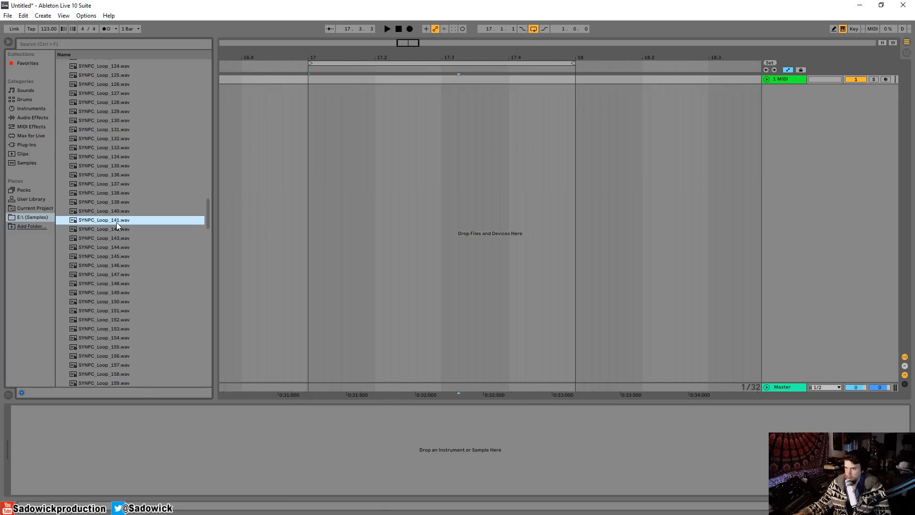
click(115, 228)
key(Down)
key(Down)
key(Down)
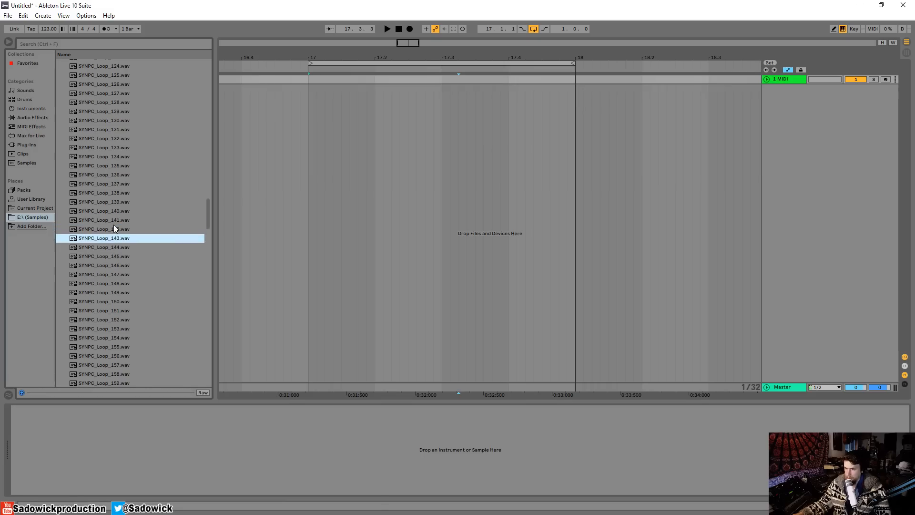
scroll(109, 232, down, 2)
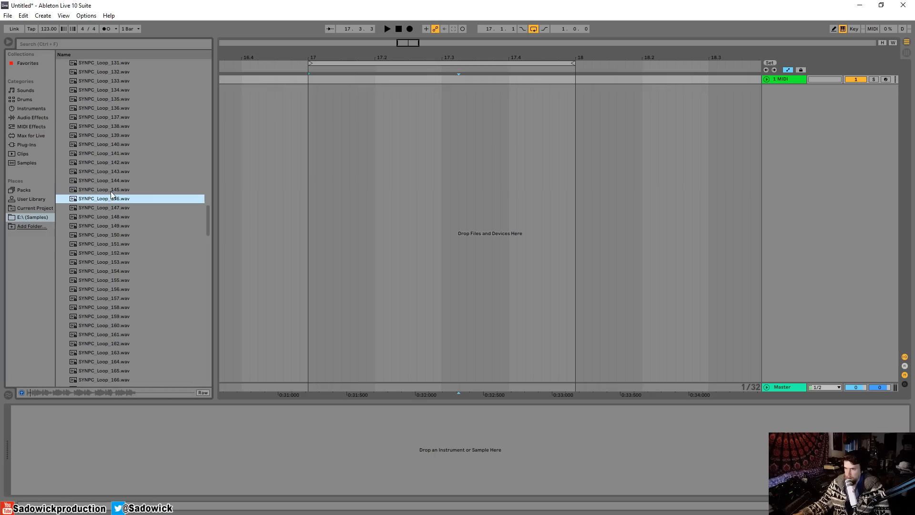
drag(111, 192, 308, 108)
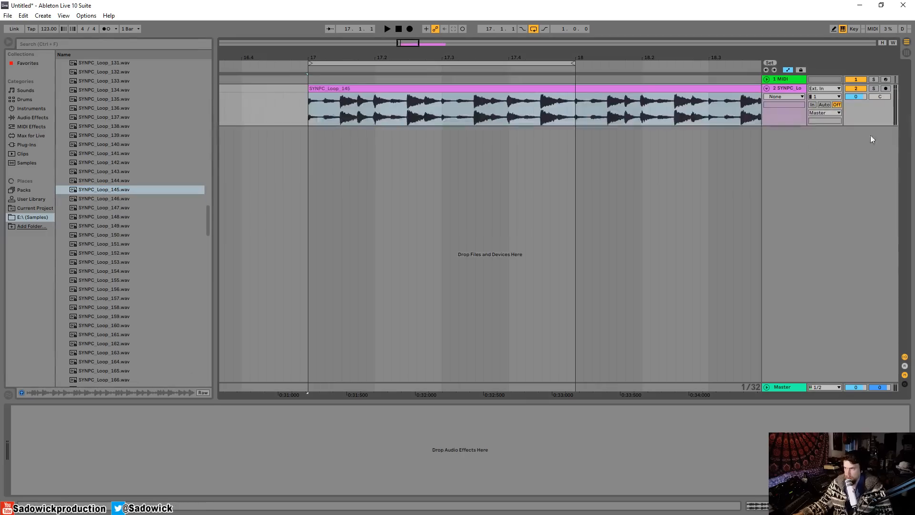
Delete everything after bar 17 from the SYNPC_Loop_145 clip and make its track slightly taller
drag(576, 110, 659, 110)
click(667, 86)
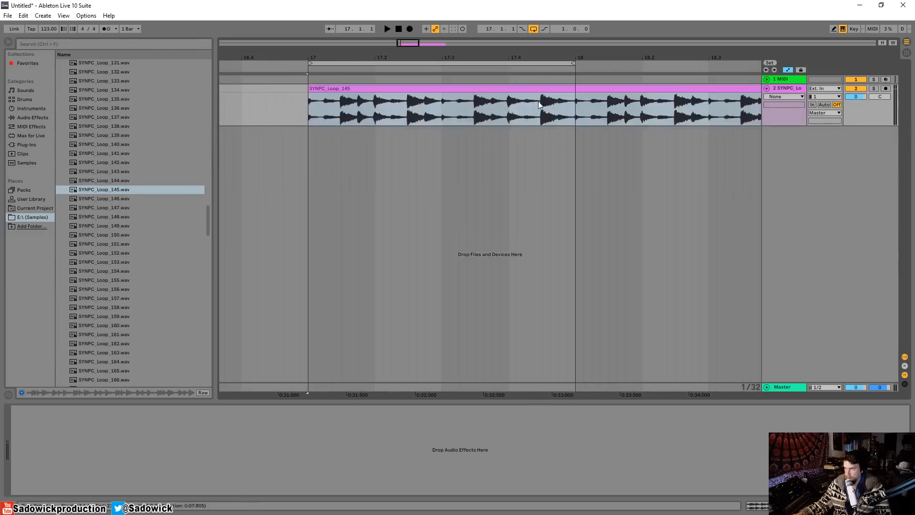
drag(577, 98, 643, 97)
key(Delete)
click(669, 87)
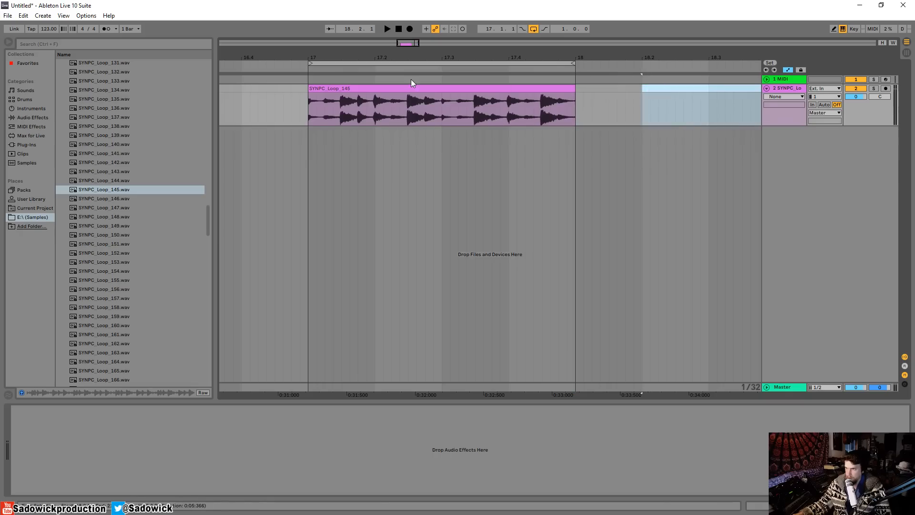
key(Delete)
click(410, 86)
drag(852, 111, 852, 119)
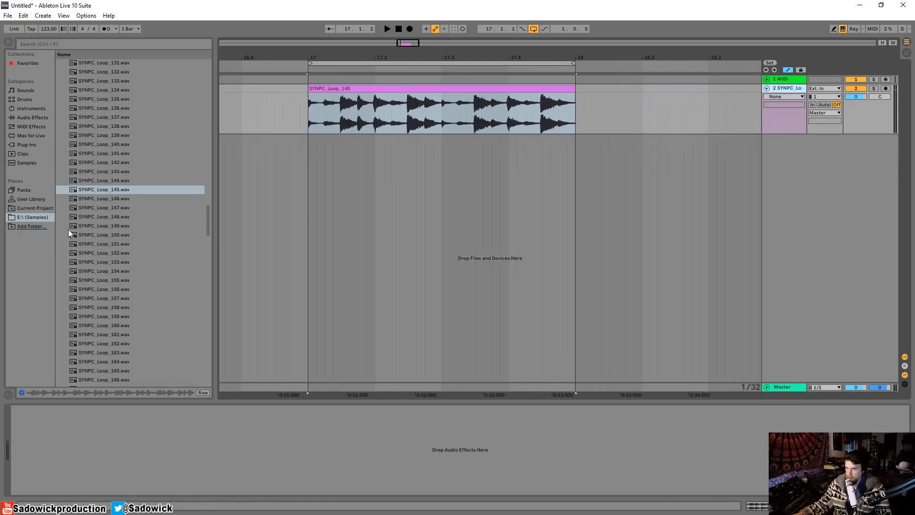
Audition loops from SYNPC_Loop_165.wav to SYNPC_Loop_169.wav and place SYNPC_Loop_168.wav on a new audio track at bar 17
scroll(120, 282, down, 3)
click(105, 285)
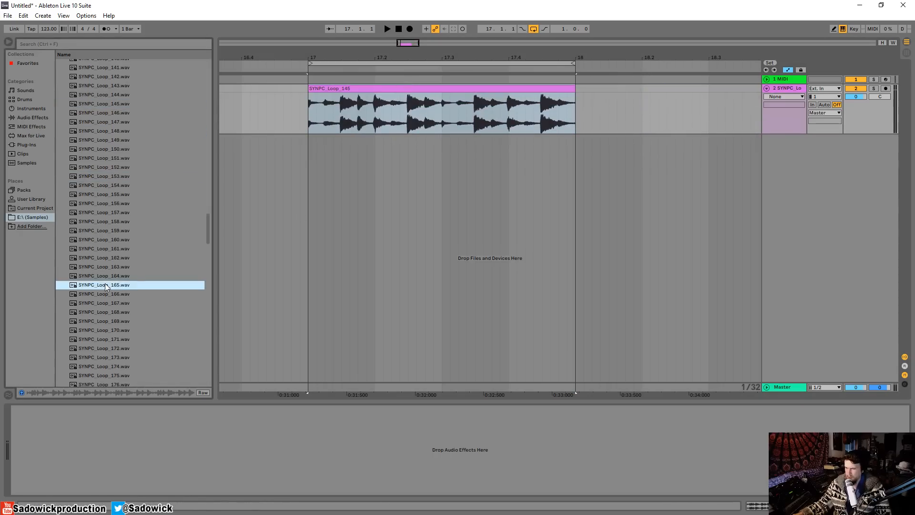
key(Down)
key(Down)
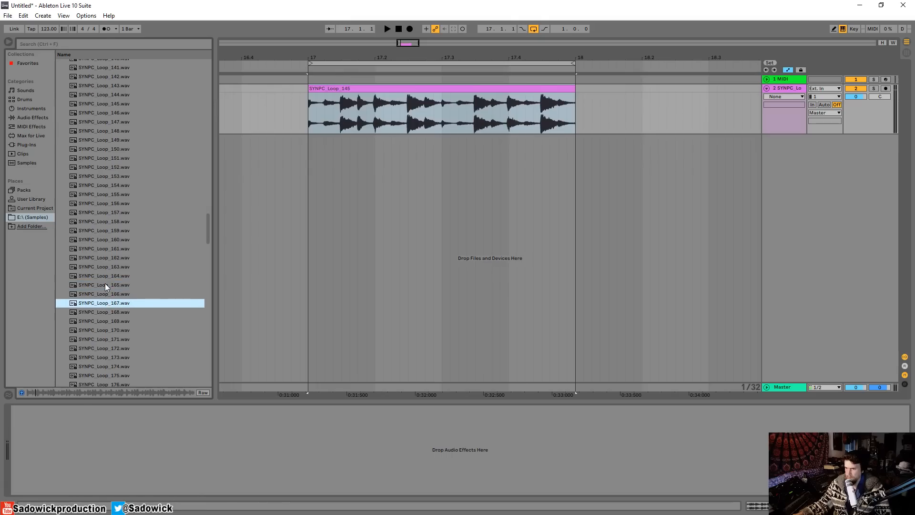
key(Down)
key(Down)
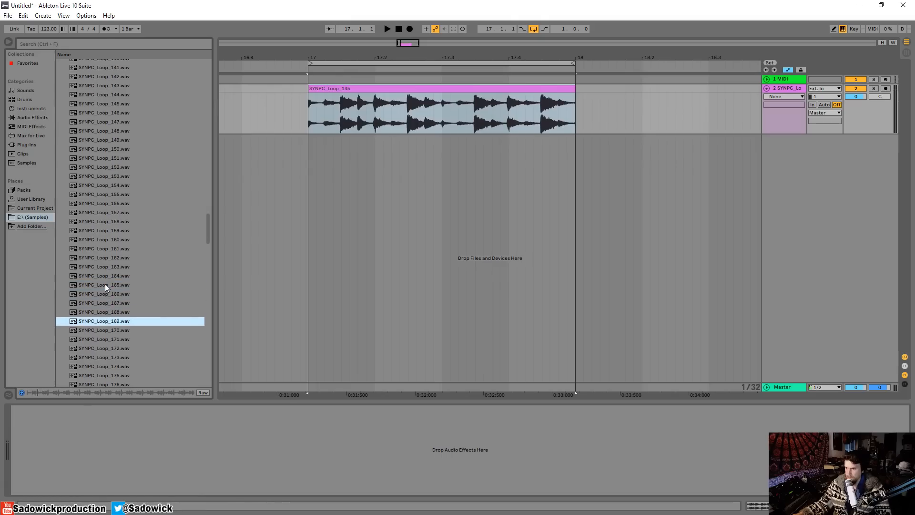
key(Up)
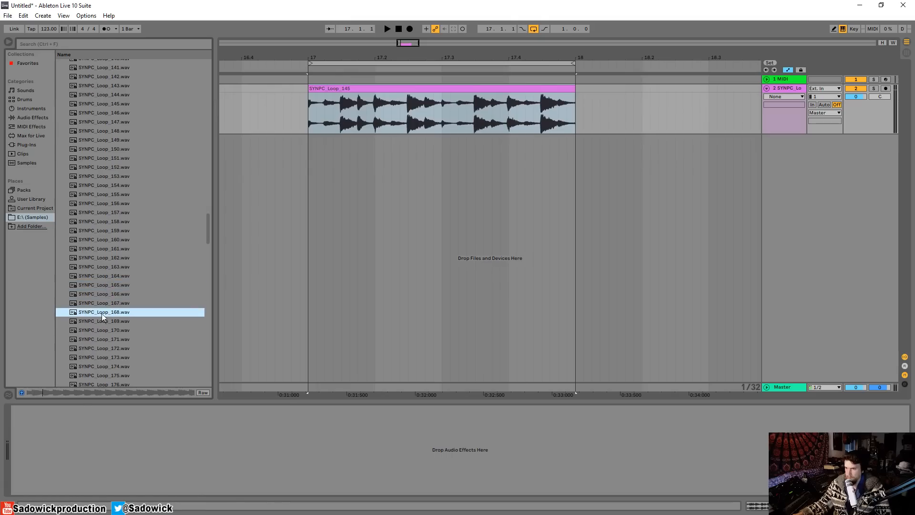
drag(102, 316, 309, 166)
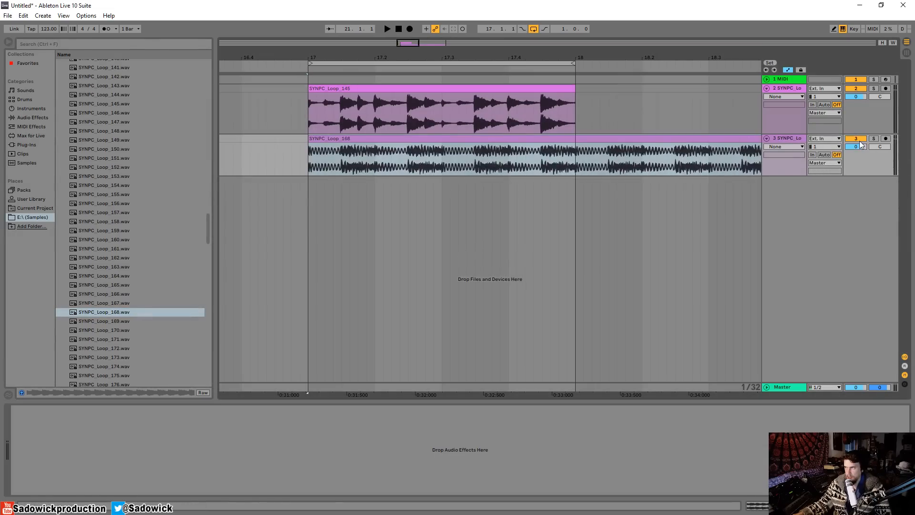
Mute the SYNPC_Loop_168 track, move the SYNPC_Loop_145 track below it with a new audio track between them, and make the SYNPC_Loop_145 track taller
drag(785, 88, 793, 235)
right_click(793, 234)
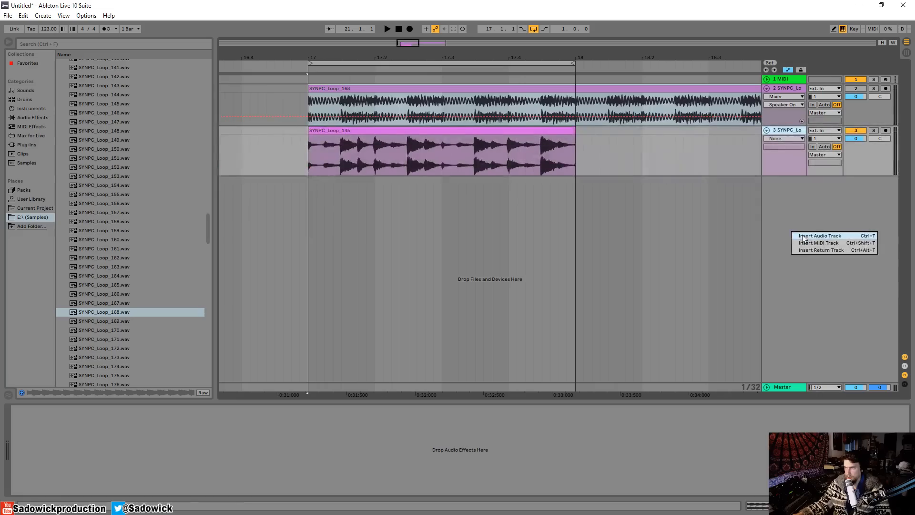
click(803, 236)
drag(786, 179, 790, 134)
scroll(466, 186, up, 5)
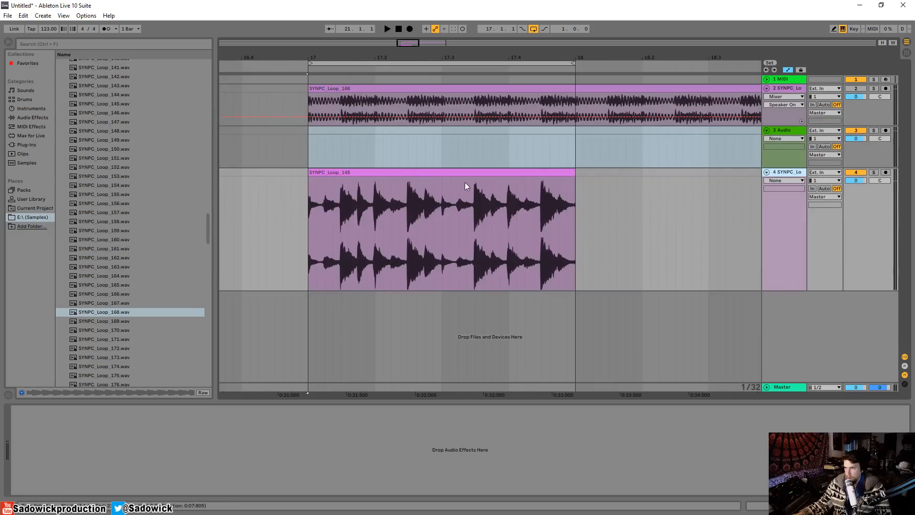
Play the SYNPC_Loop_145 clip, open its sample settings, and set the project tempo to 129 BPM
click(459, 171)
key(z)
key(space)
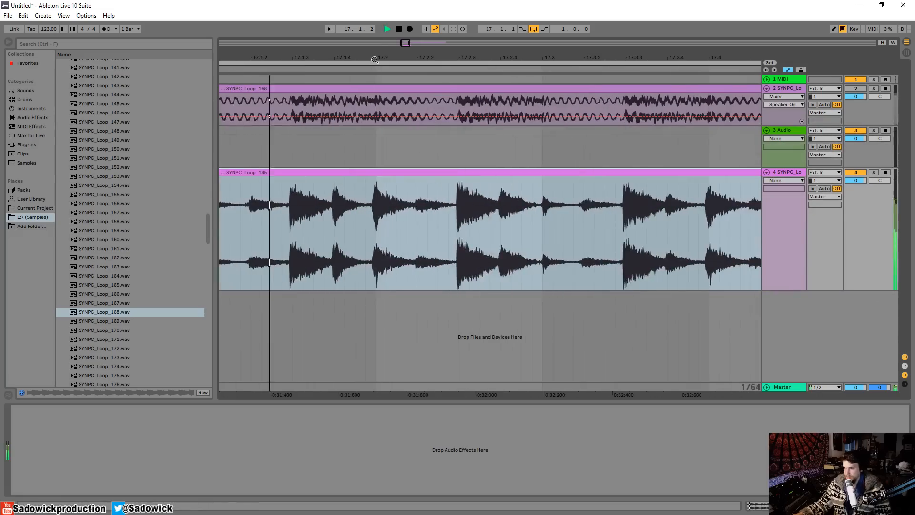
key(x)
double_click(414, 186)
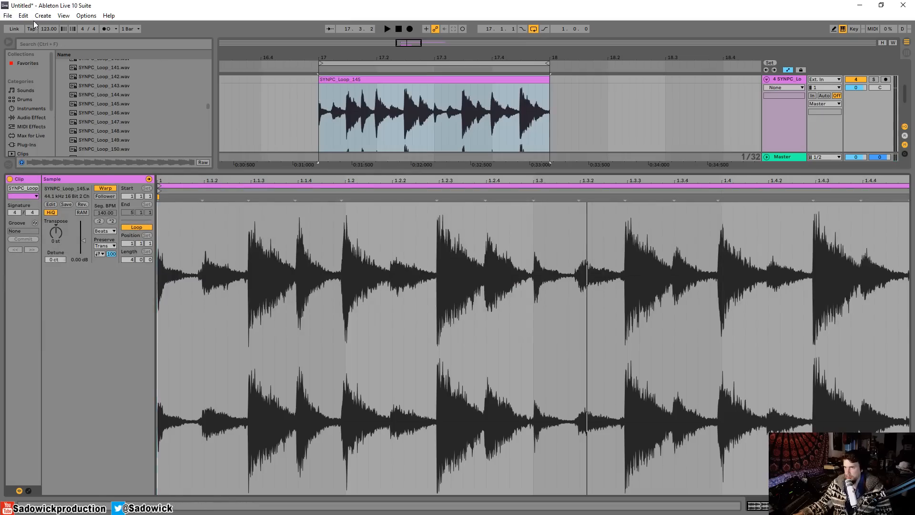
click(33, 28)
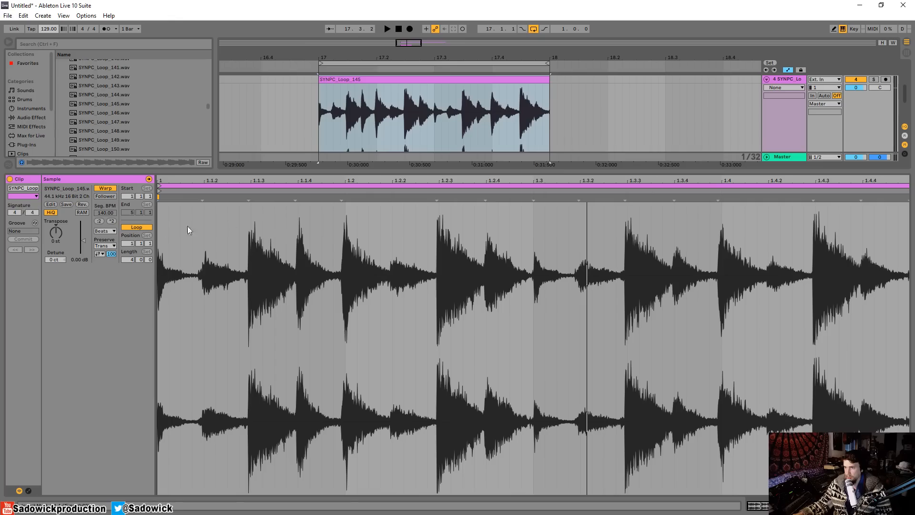
Audition the SYNPC_Loop_145 clip in Re-Pitch warp mode, reduce the clip view's height, and set the warp mode to Complex
click(111, 231)
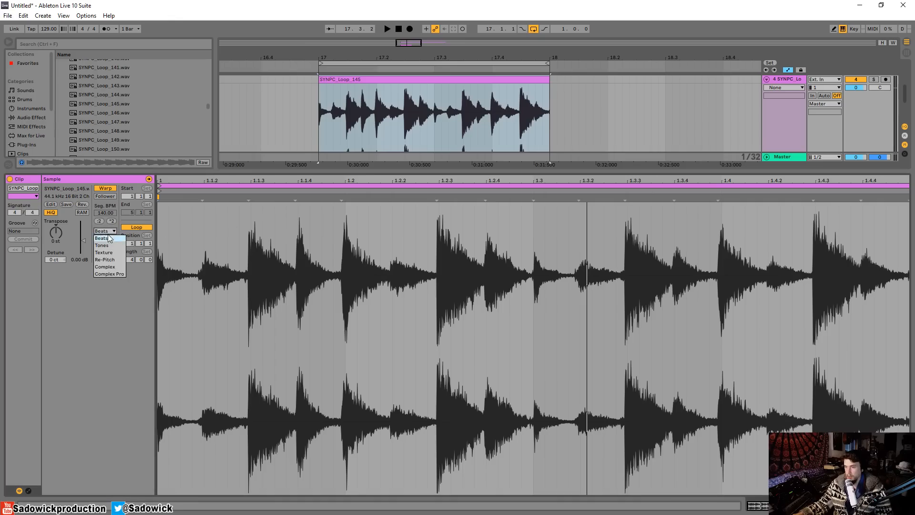
click(109, 257)
key(space)
drag(357, 171, 367, 330)
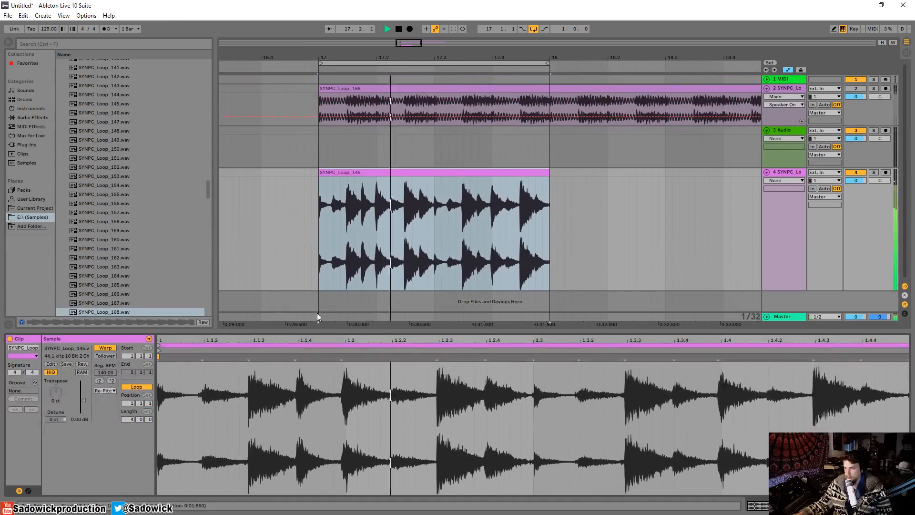
click(110, 426)
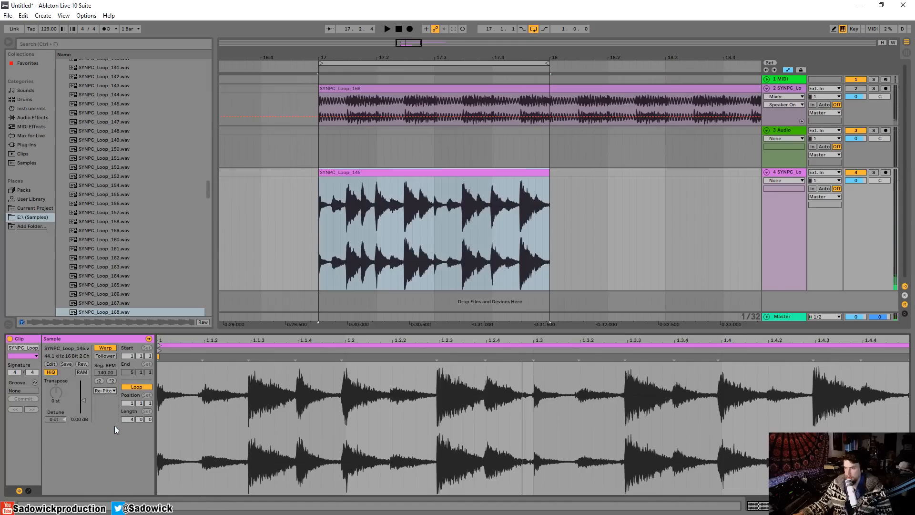
key(space)
key(space)
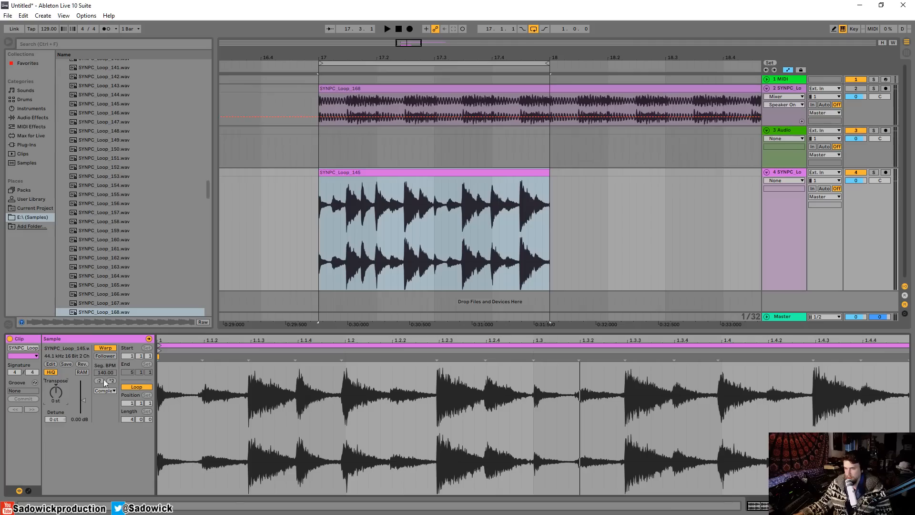
key(space)
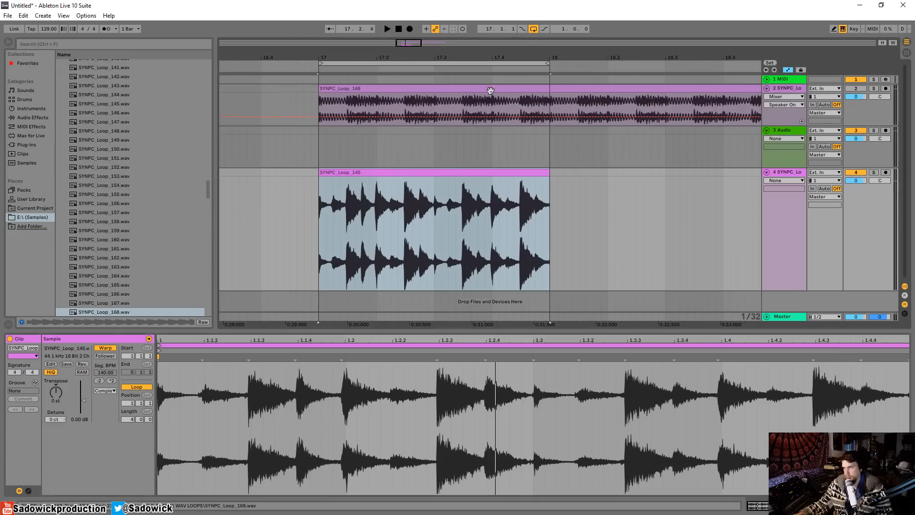
Duplicate the SYNPC_Loop_145 clip and move the copy to bar 19 as a spare
key(ctrl+d)
drag(422, 59, 422, 28)
drag(451, 172, 504, 172)
click(384, 175)
key(z)
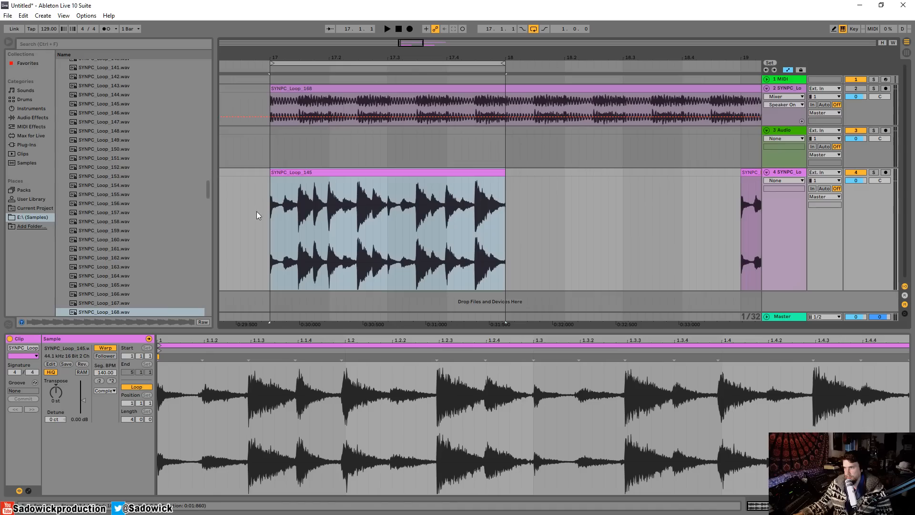
Split the SYNPC_Loop_145 clip at bar 17 around the two hits between 17.1.3 and 17.2
drag(300, 224, 308, 224)
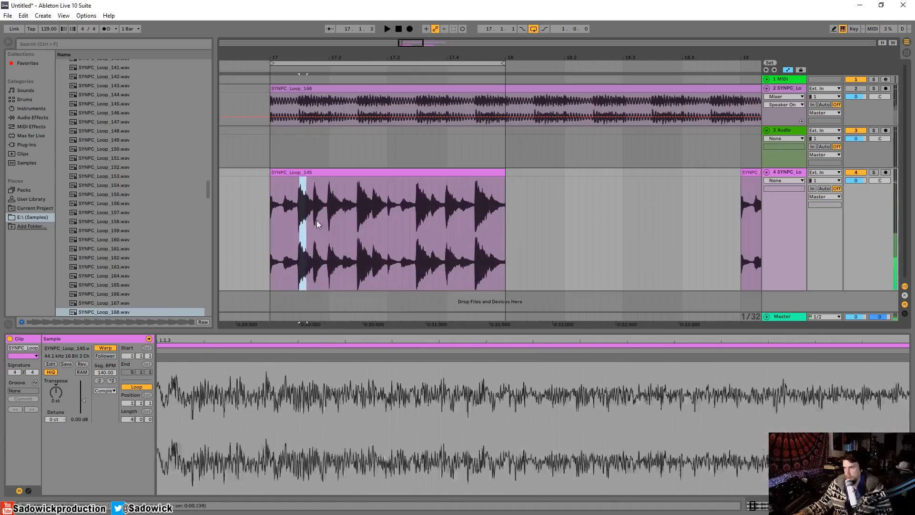
key(shift+Right)
key(shift+Right)
key(shift+Right)
key(ctrl+e)
key(space)
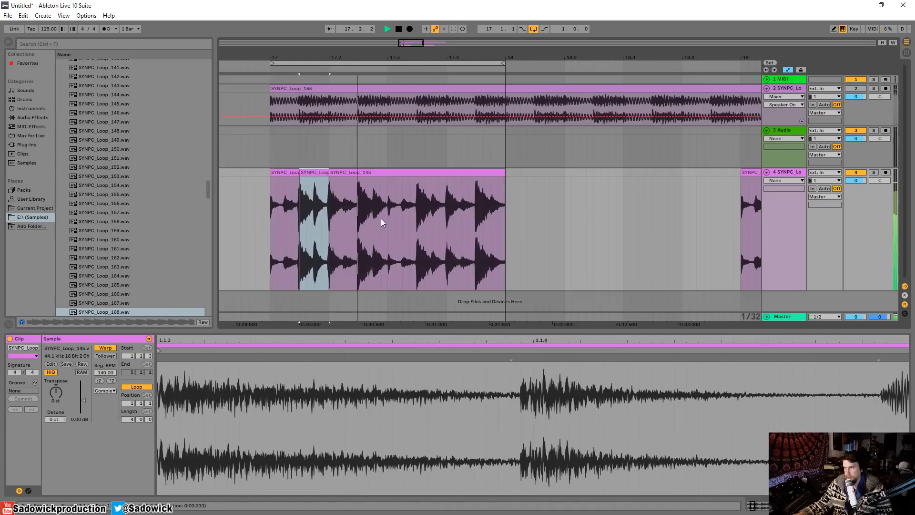
Play the split loop around 17.2.3 and from 17.1.3 to compare the hits
mouse_move(357, 222)
mouse_down()
mouse_move(386, 217)
mouse_move(374, 226)
mouse_up()
key(space)
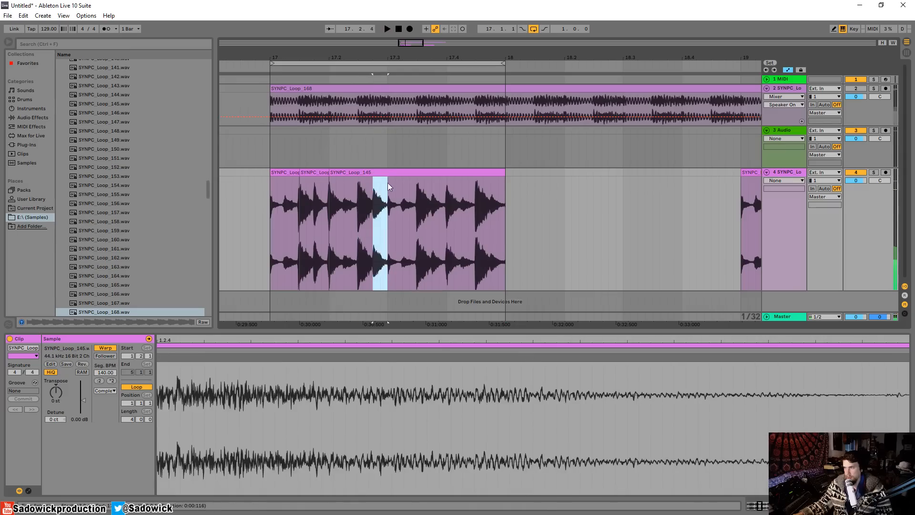
click(302, 208)
key(space)
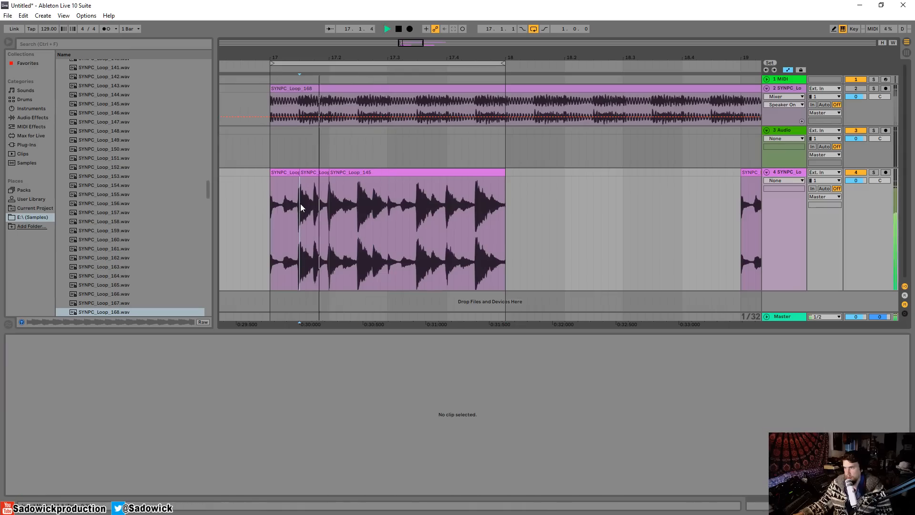
Turn off the automation display and paste a copy of the sixteenth-note hit at 17.1.3 over 17.2.3
mouse_move(302, 208)
mouse_down()
mouse_move(313, 207)
mouse_move(299, 180)
mouse_move(302, 194)
mouse_move(314, 181)
mouse_up()
click(360, 210)
key(space)
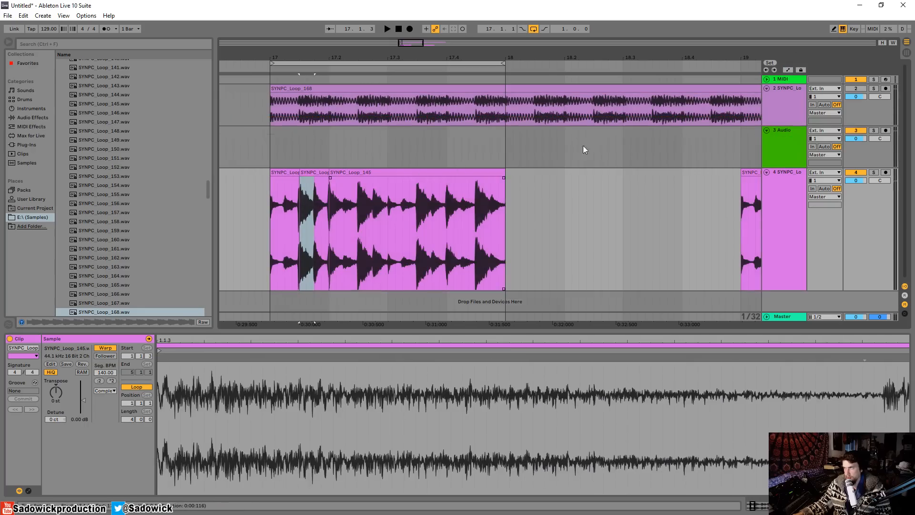
click(302, 173)
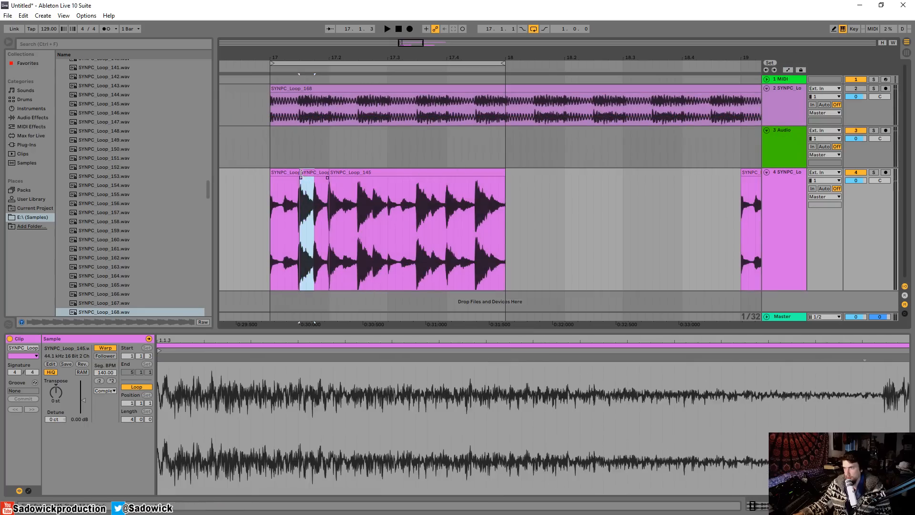
click(366, 196)
key(ctrl+v)
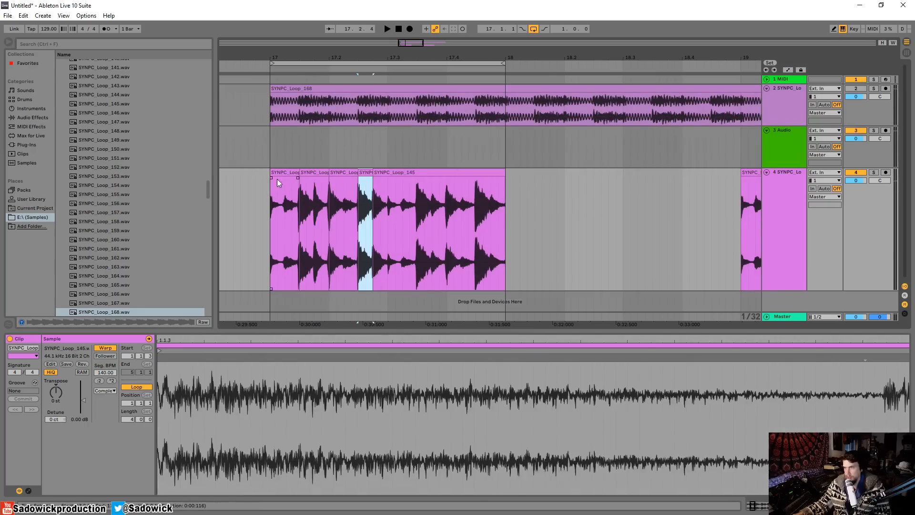
Copy the first sixteenth note of the SYNPC_Loop_145 clip at bar 17 and paste it over 17.2
click(279, 183)
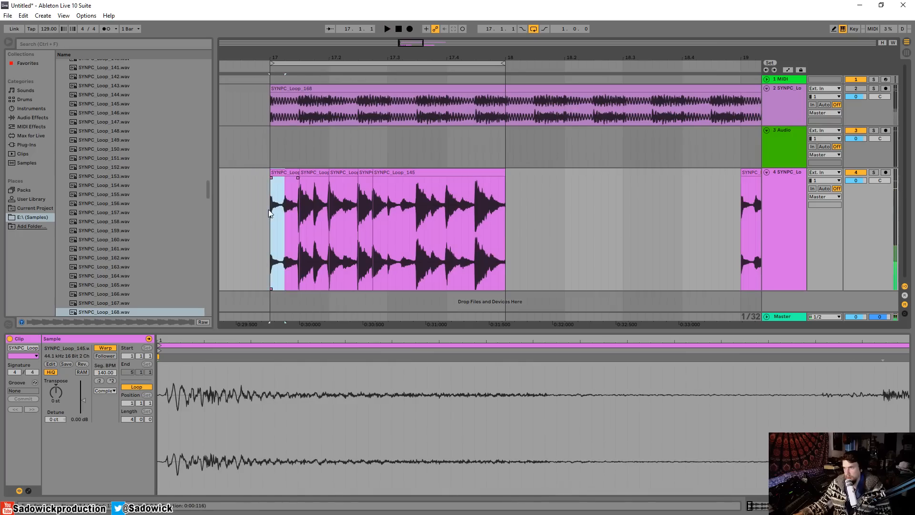
click(334, 213)
key(ctrl+v)
key(ctrl+z)
click(332, 218)
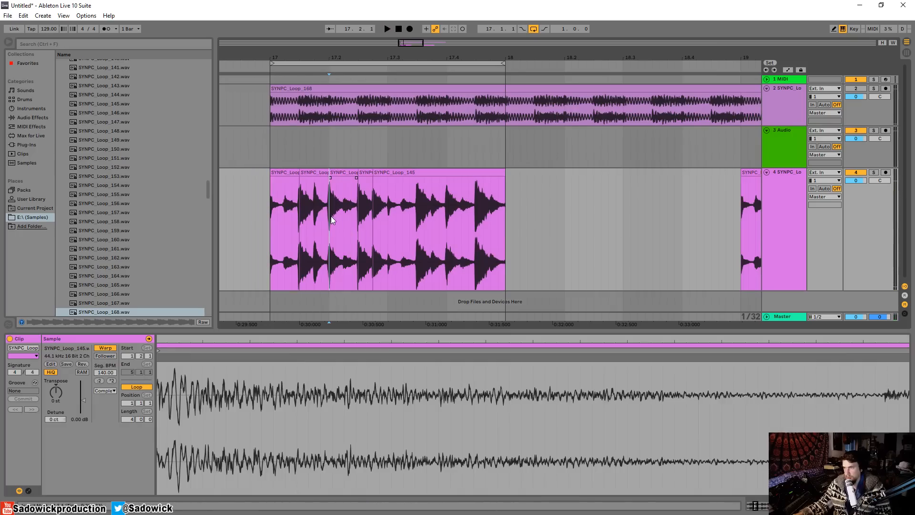
key(ctrl+v)
Play the rearranged slices from bar 17 and shorten the loop region to two beats, ending at 17.3
click(274, 173)
key(space)
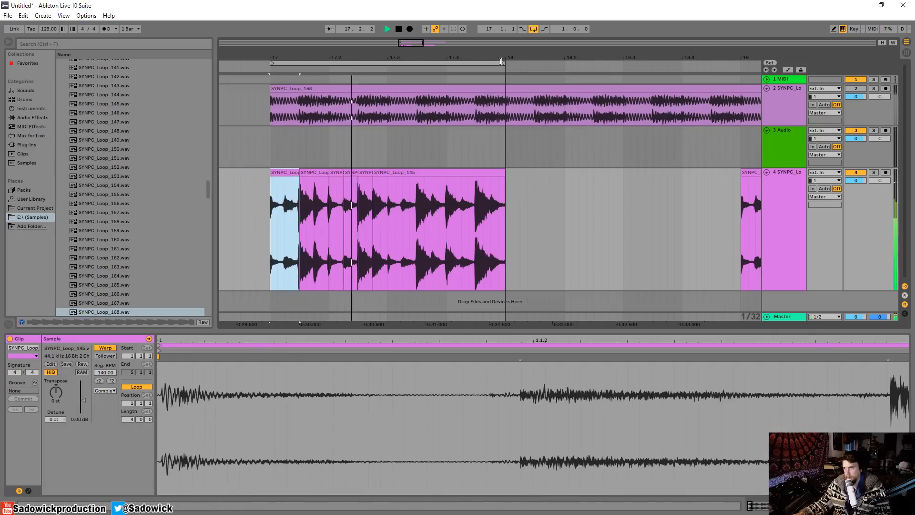
key(space)
key(space)
drag(505, 63, 388, 64)
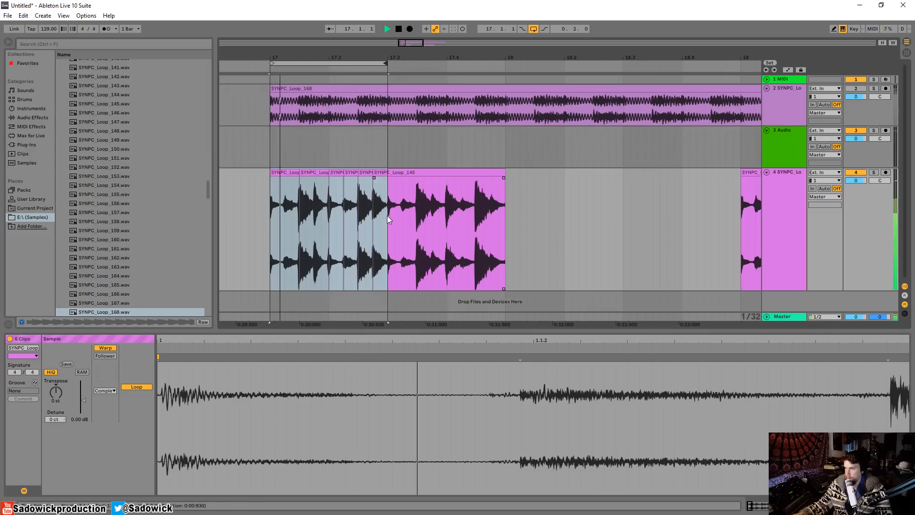
Delete the rest of the SYNPC_Loop_145 clip from 17.3 to bar 18
drag(388, 220, 527, 180)
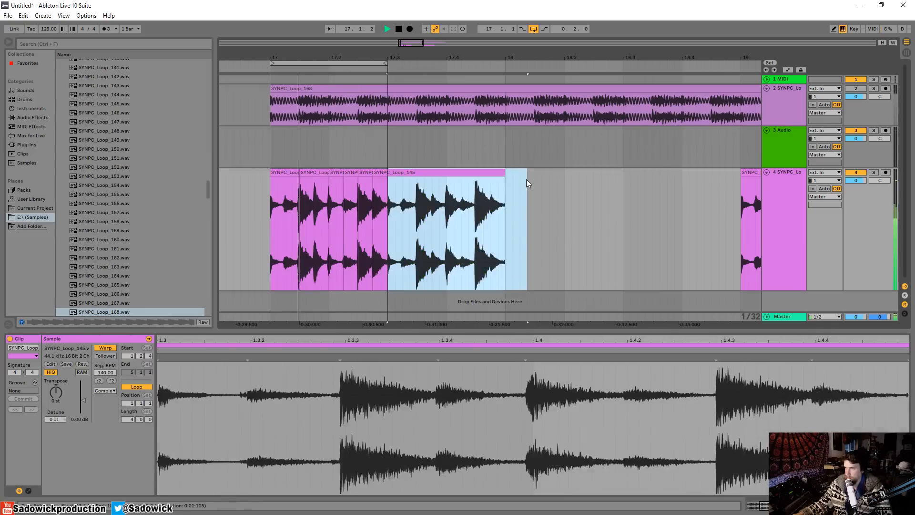
key(Delete)
click(492, 209)
key(space)
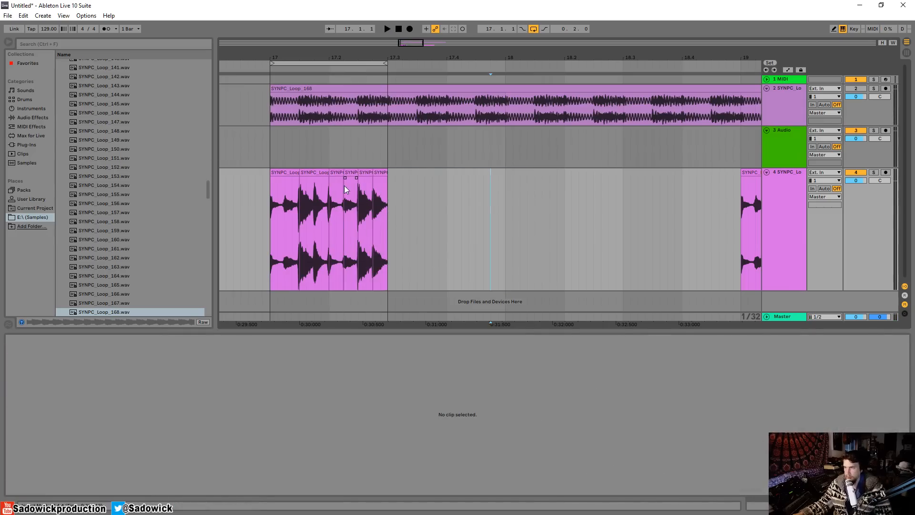
Extend the start of the last SYNPC_Loop_145 slice slightly ahead of 17.2.4 and play it
drag(371, 61, 372, 84)
click(429, 174)
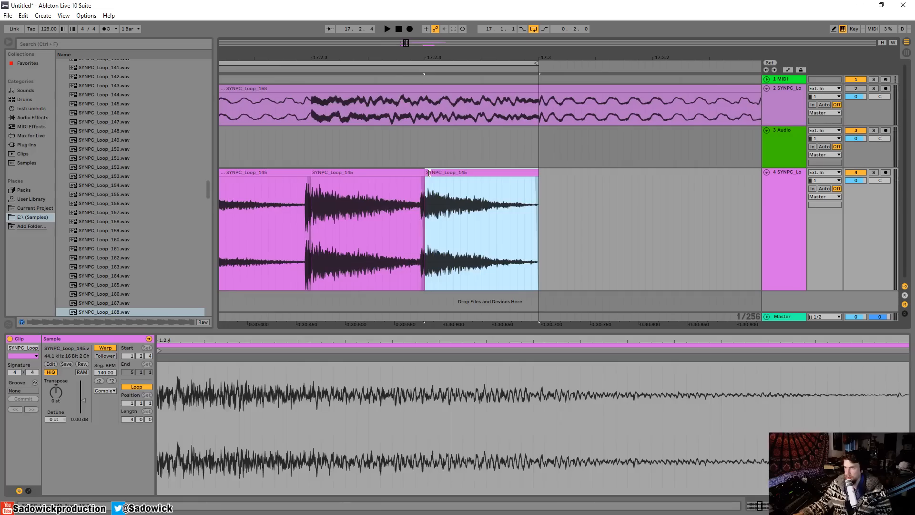
mouse_move(427, 174)
mouse_down()
mouse_move(442, 173)
mouse_move(416, 177)
mouse_up()
key(space)
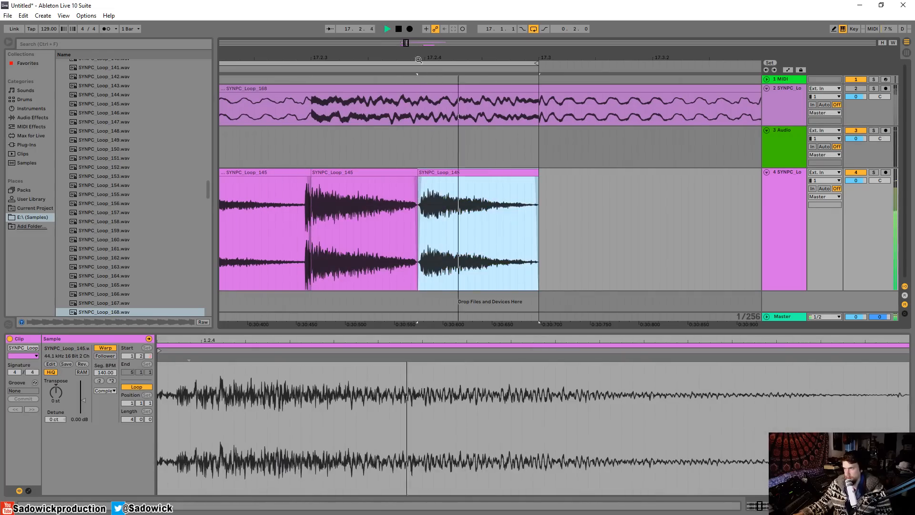
drag(540, 58, 537, 39)
key(space)
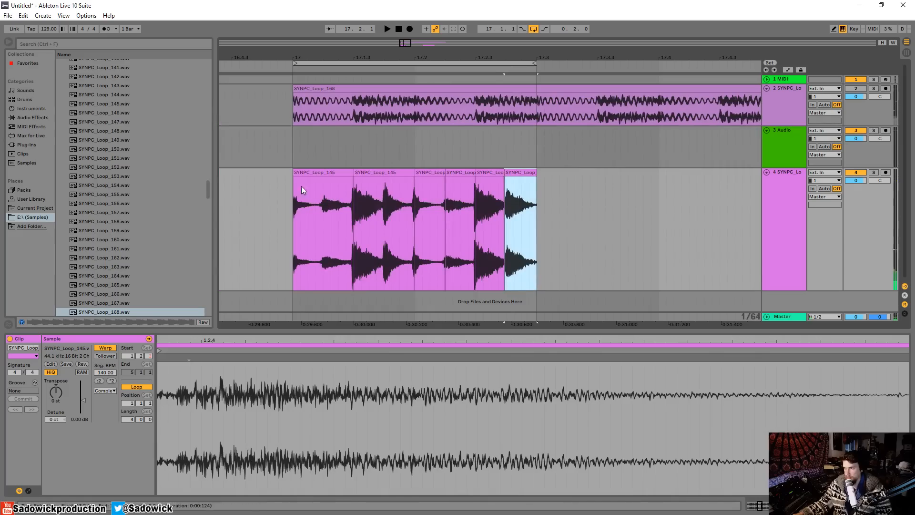
Trim the opening hit off the first slice and cut out the hit at 17.2 by trimming the slices on both sides
click(316, 177)
click(296, 174)
key(space)
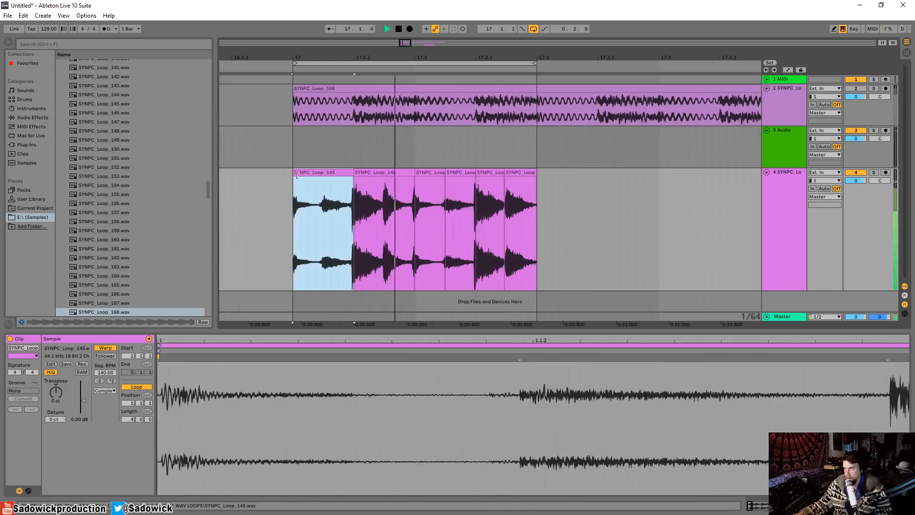
key(space)
drag(297, 175, 319, 175)
click(426, 175)
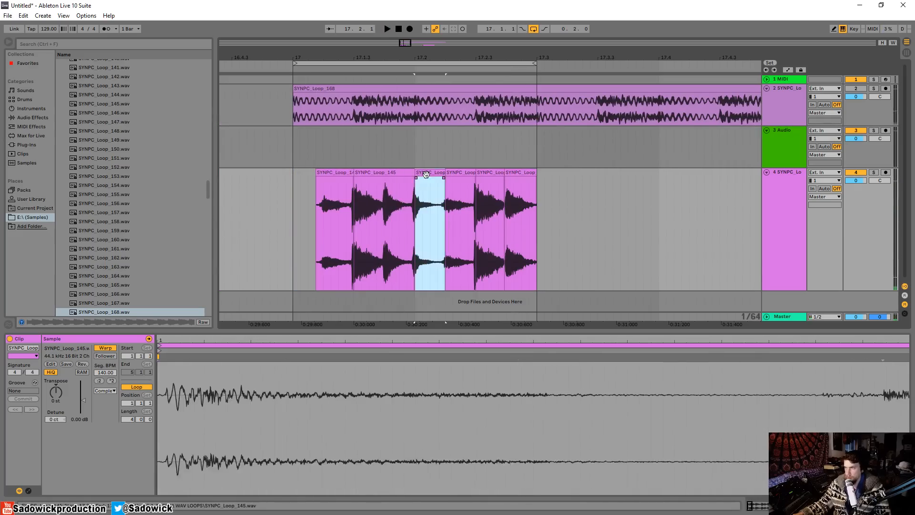
mouse_move(420, 174)
mouse_down()
mouse_move(435, 177)
mouse_move(407, 184)
mouse_up()
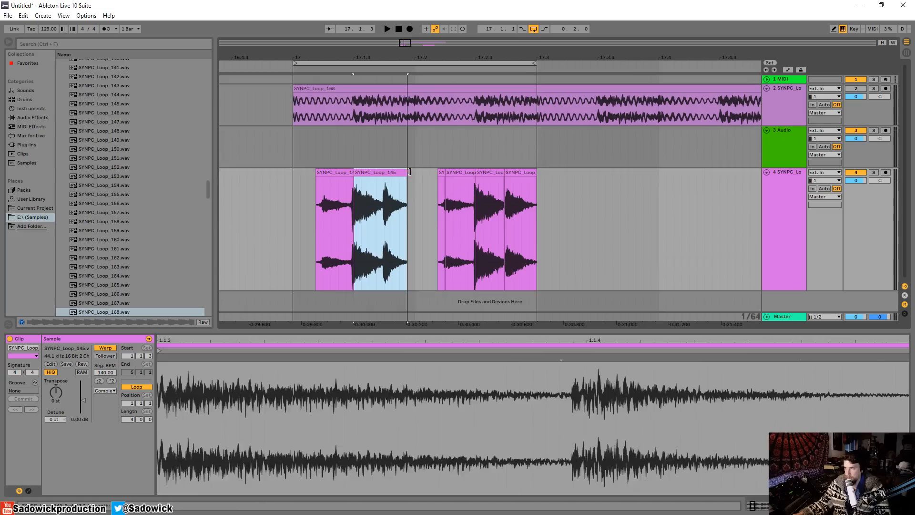
Play the two-beat loop and try transposing the first SYNPC_Loop_145 slice while listening
key(space)
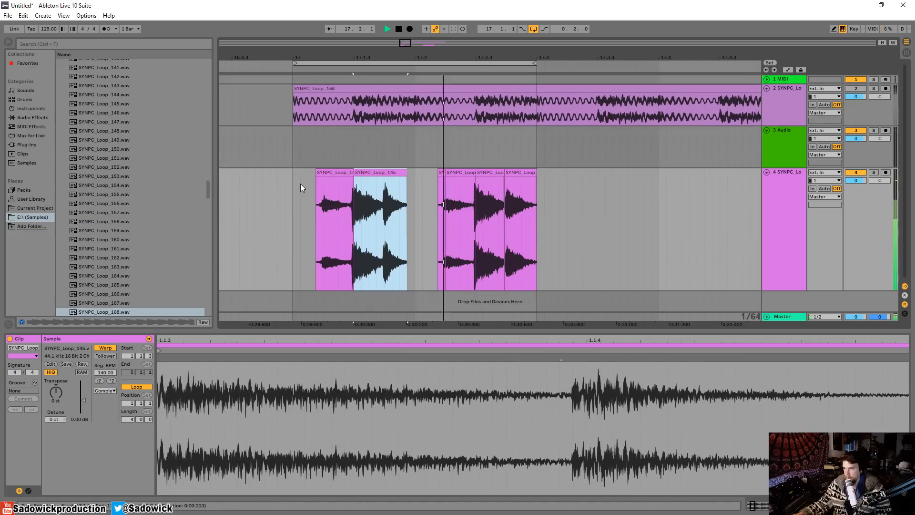
key(space)
click(342, 172)
click(342, 172)
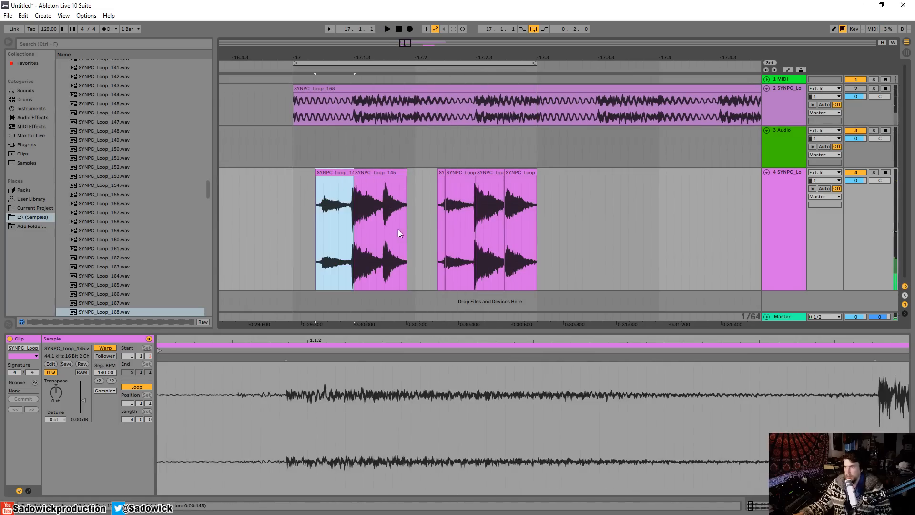
click(360, 184)
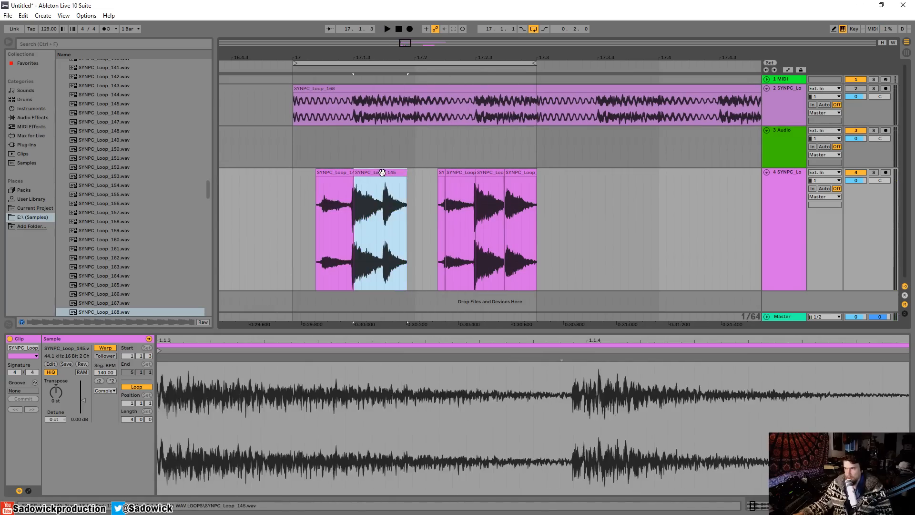
drag(414, 199, 384, 199)
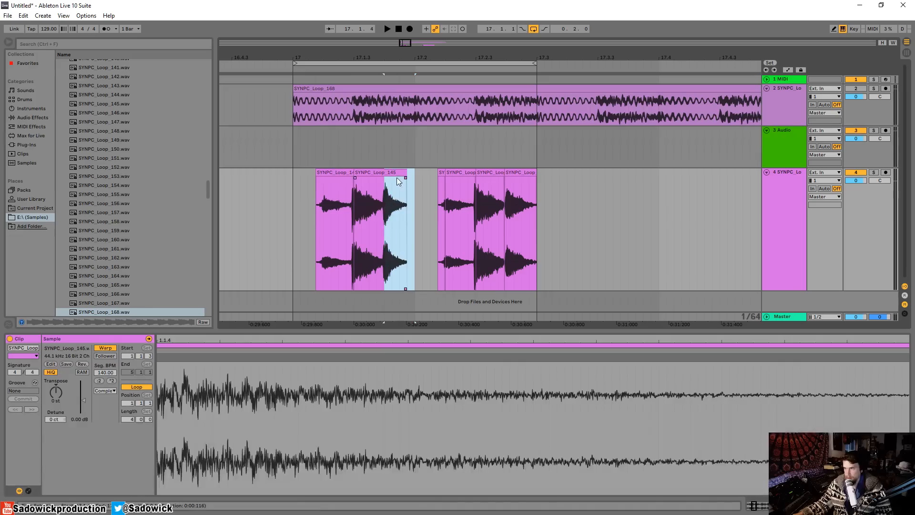
click(329, 172)
drag(56, 393, 57, 400)
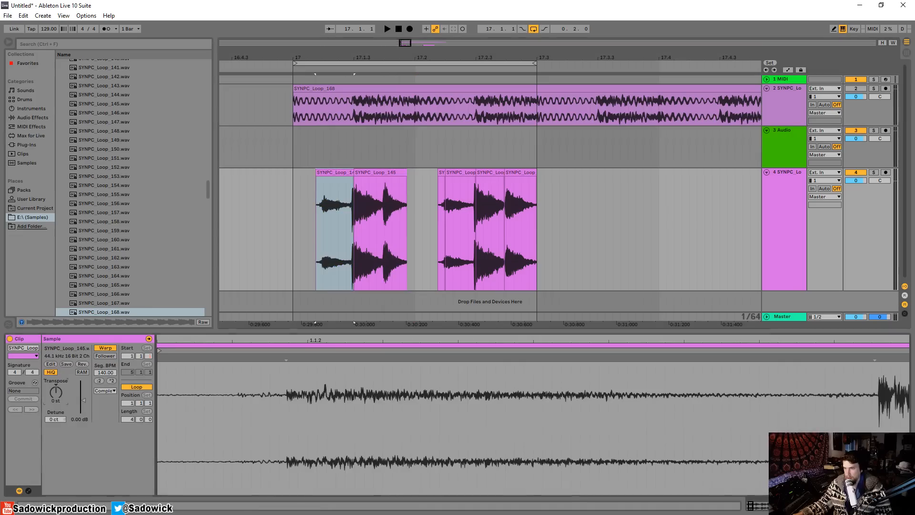
key(space)
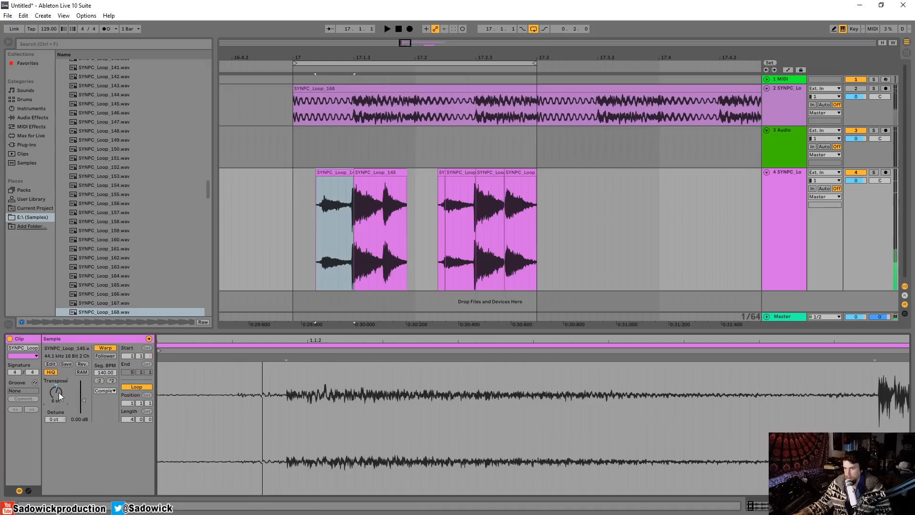
drag(58, 393, 57, 383)
Split the second SYNPC_Loop_145 slice at 17.1.4 and transpose its first part to -1 st while playing the loop
drag(356, 210, 384, 207)
drag(370, 174, 401, 174)
click(478, 195)
click(368, 209)
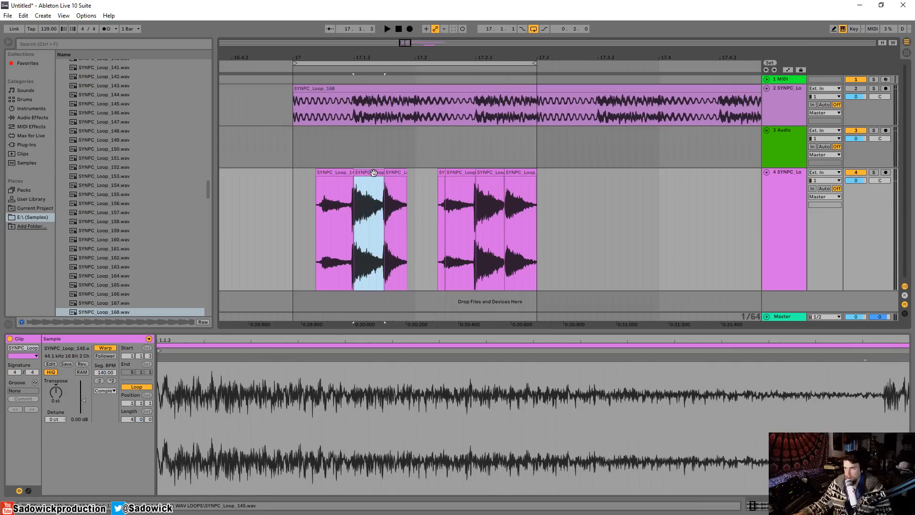
drag(59, 391, 57, 389)
key(space)
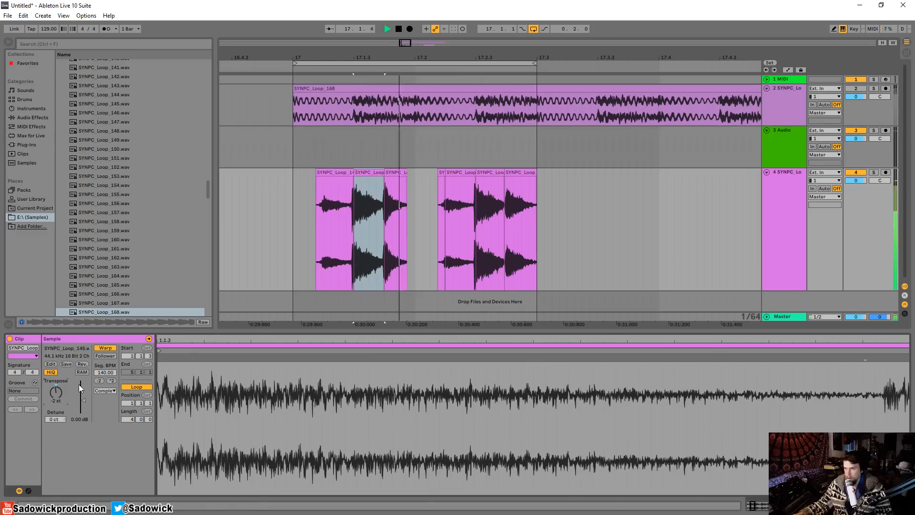
drag(56, 392, 57, 390)
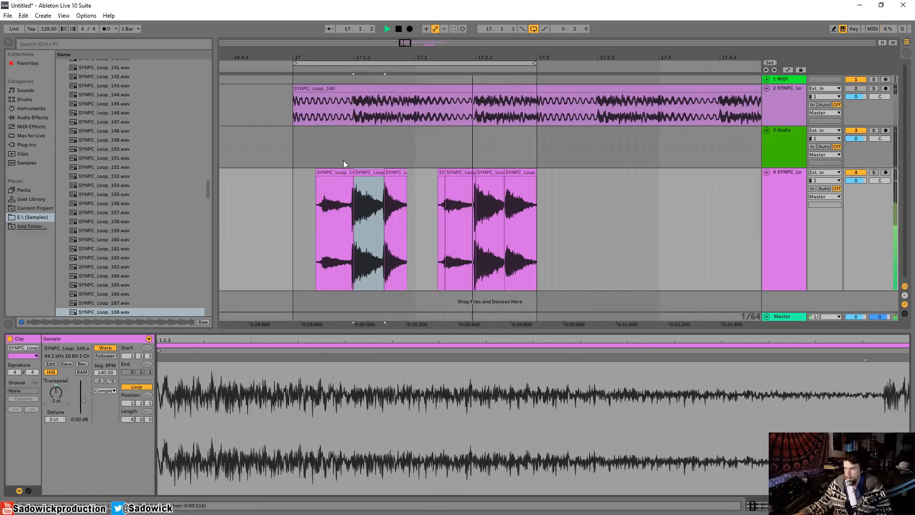
Try transposing the slice starting at 17.1.4 by 1 st against the slice before it while playing the loop
click(399, 173)
key(space)
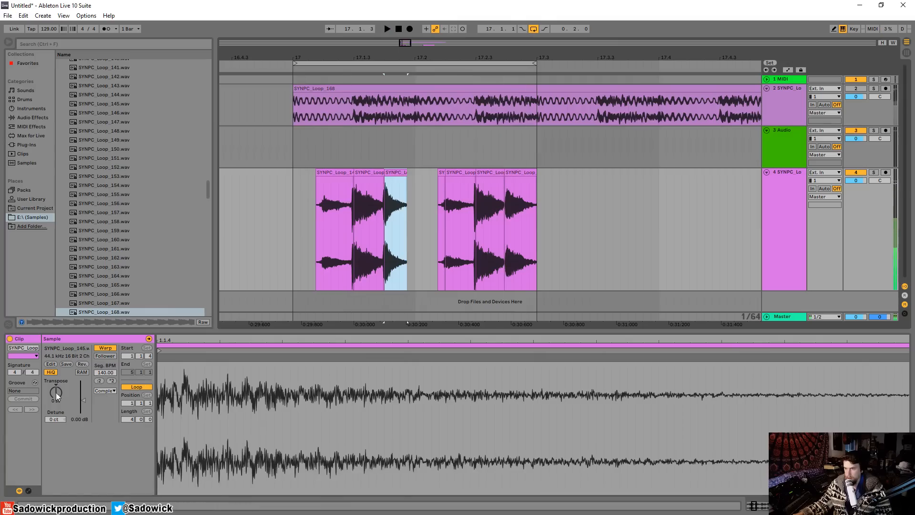
drag(56, 393, 56, 391)
key(space)
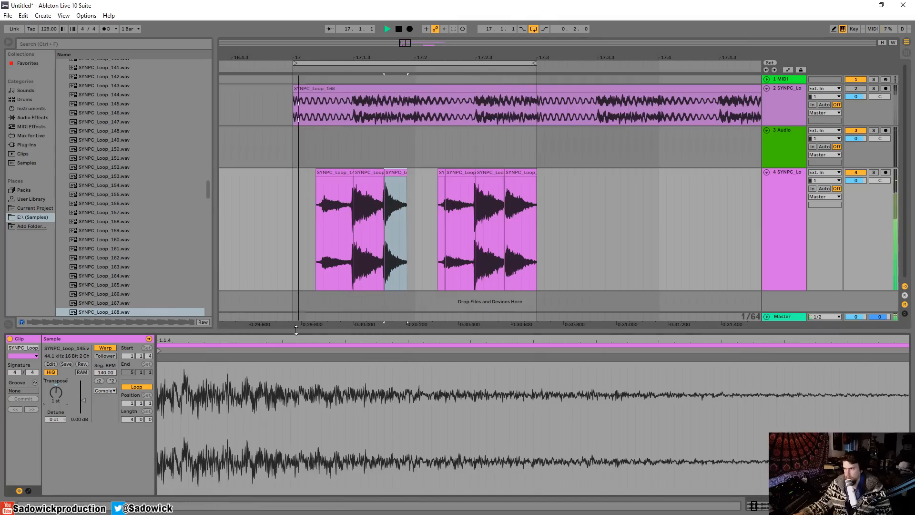
click(55, 386)
click(370, 172)
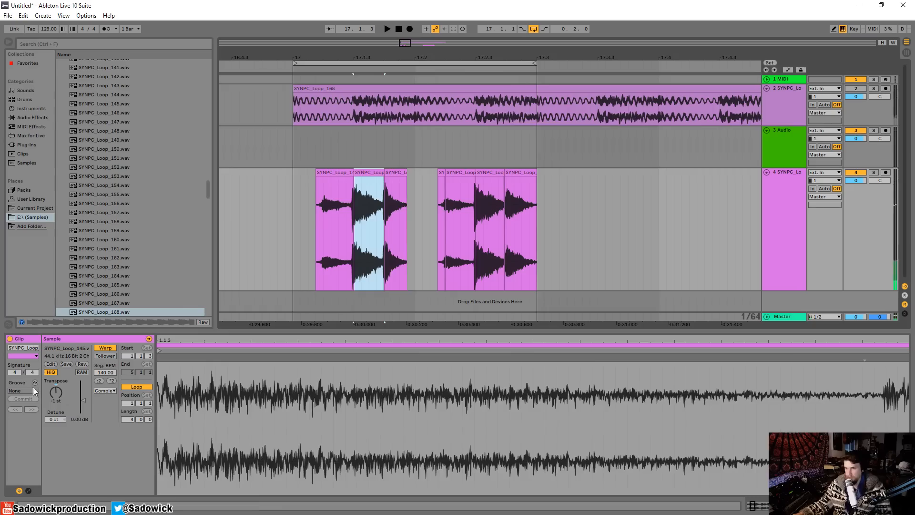
click(56, 385)
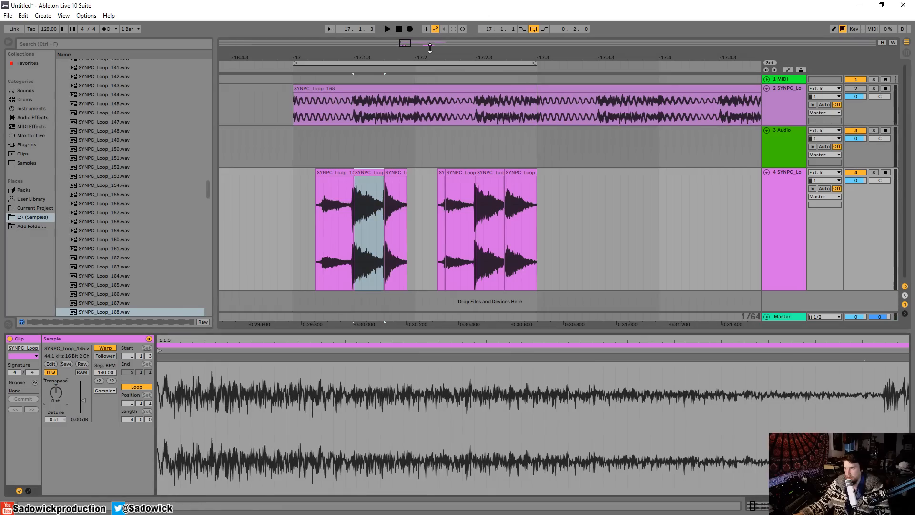
Delete all the short SYNPC_Loop_145 slices in bar 17 and move the full clip from bar 19 to bar 17
drag(430, 48, 360, 66)
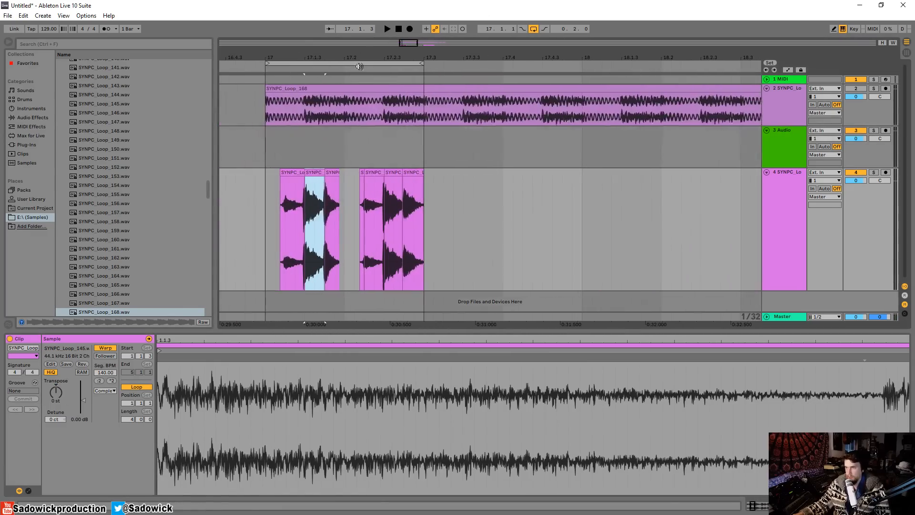
click(266, 195)
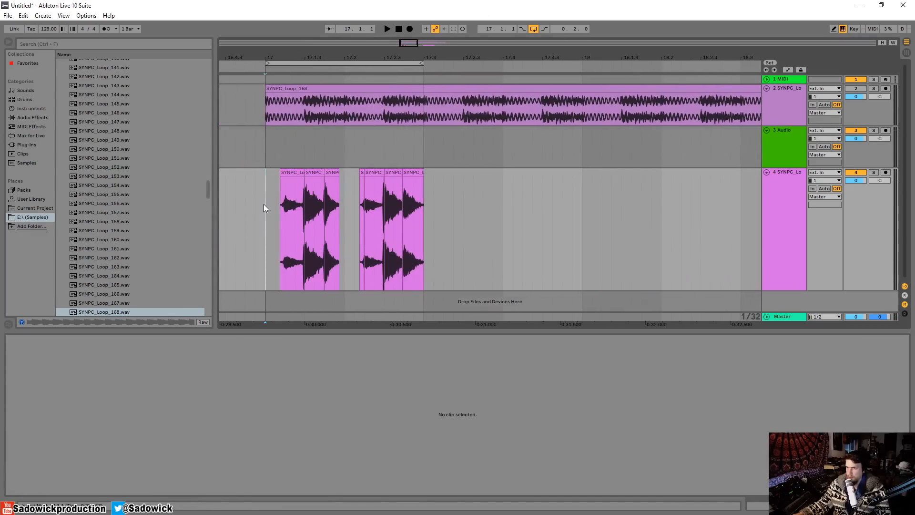
drag(264, 204, 425, 175)
click(857, 202)
click(294, 174)
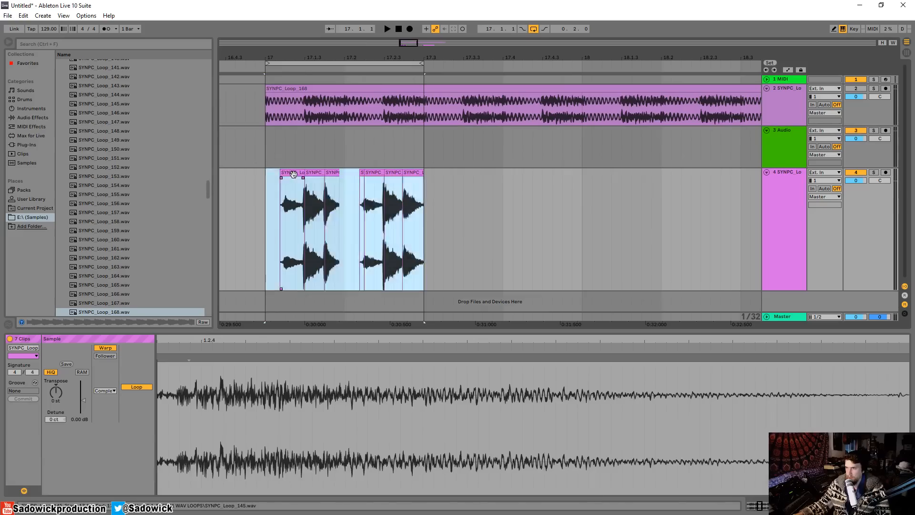
click(294, 173)
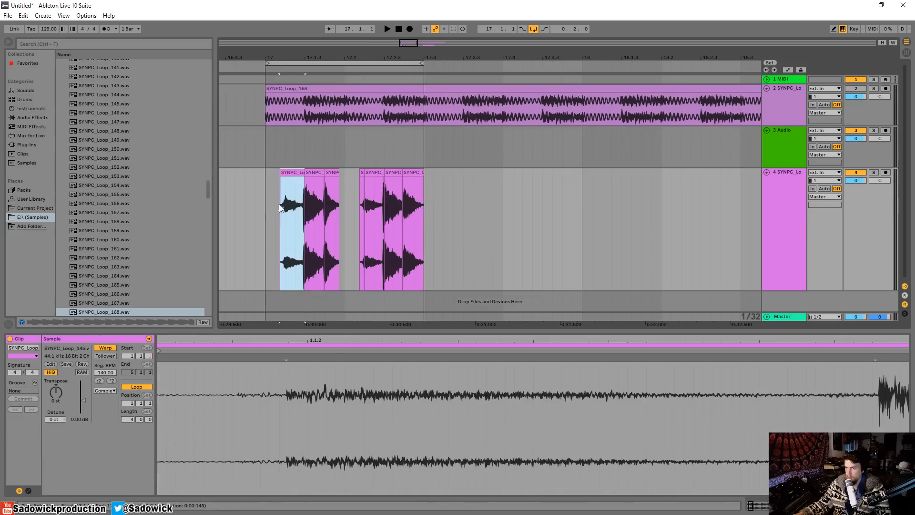
drag(872, 229, 863, 167)
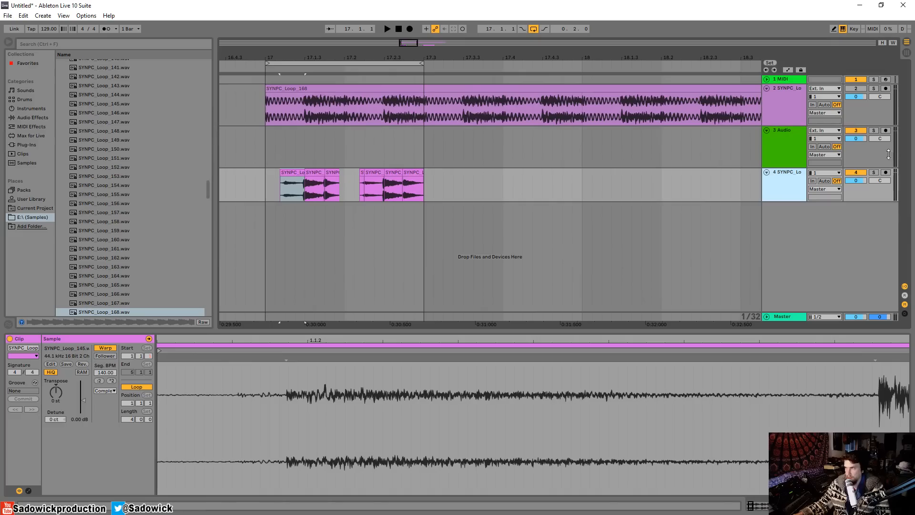
drag(470, 54, 423, 59)
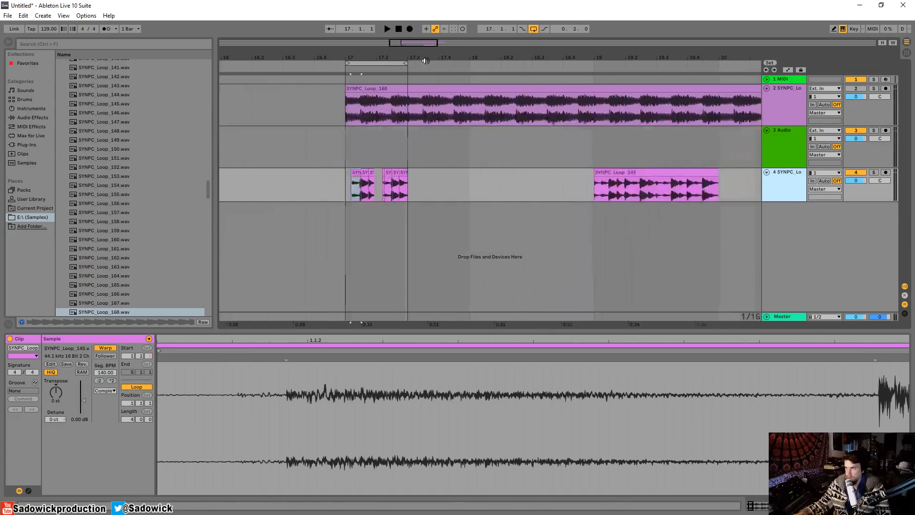
drag(423, 182, 306, 185)
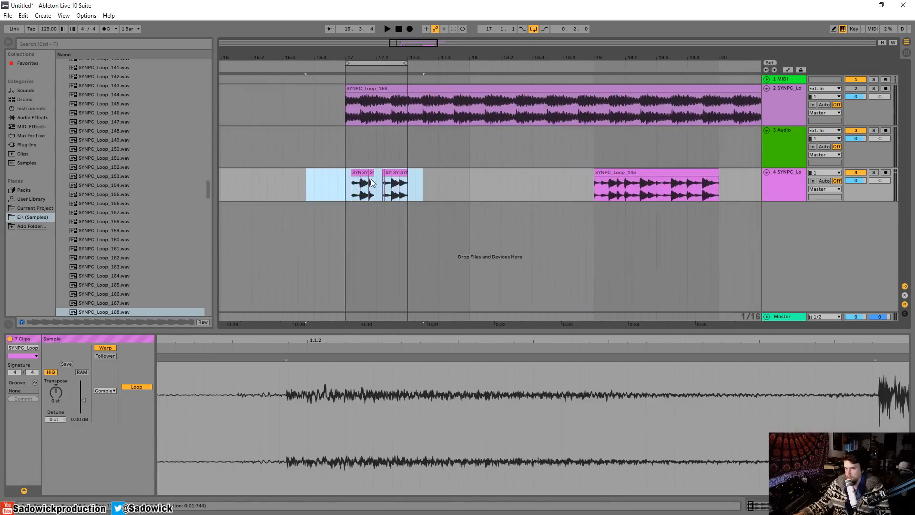
key(Delete)
drag(672, 173, 423, 173)
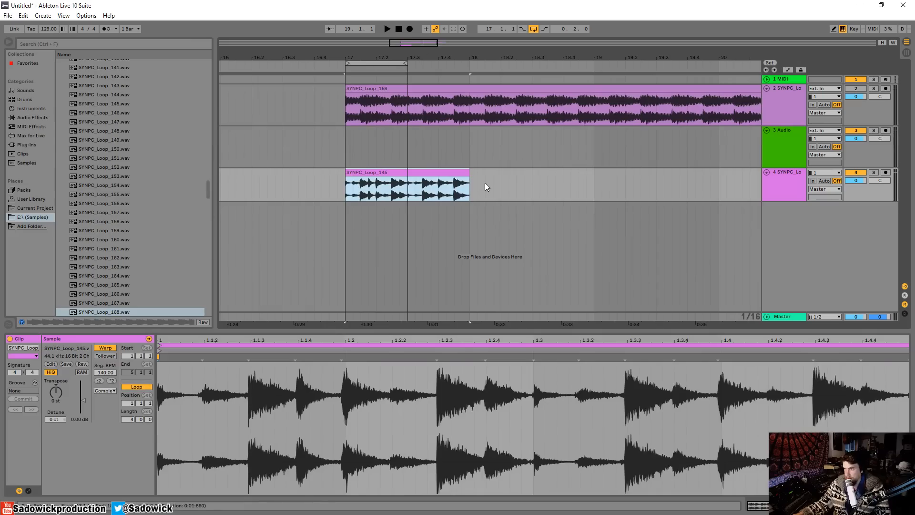
Delete the SYNPC_Loop_145 clip's second half from 17.3 to bar 18 and play the remaining two beats
drag(485, 182, 407, 181)
key(Delete)
key(space)
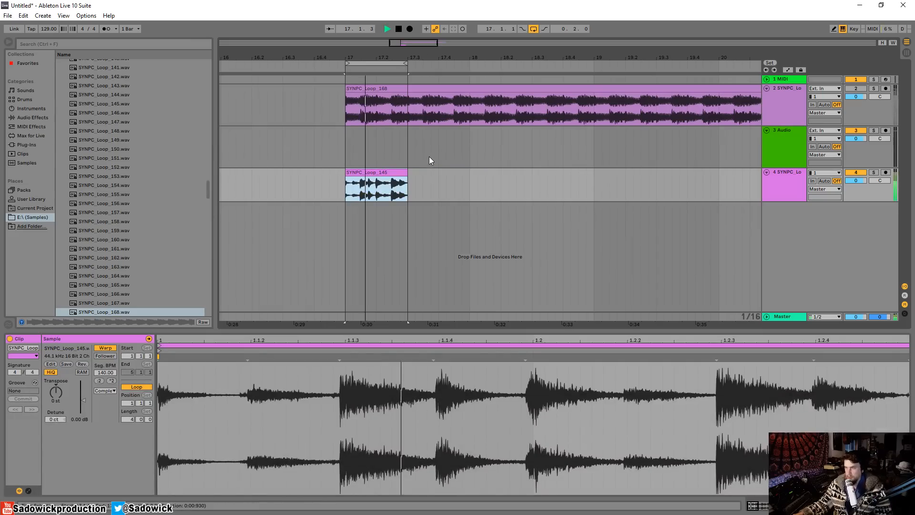
key(space)
Make track 4 taller and display the Transposition envelope of the SYNPC_Loop_145 clip
drag(888, 201, 886, 212)
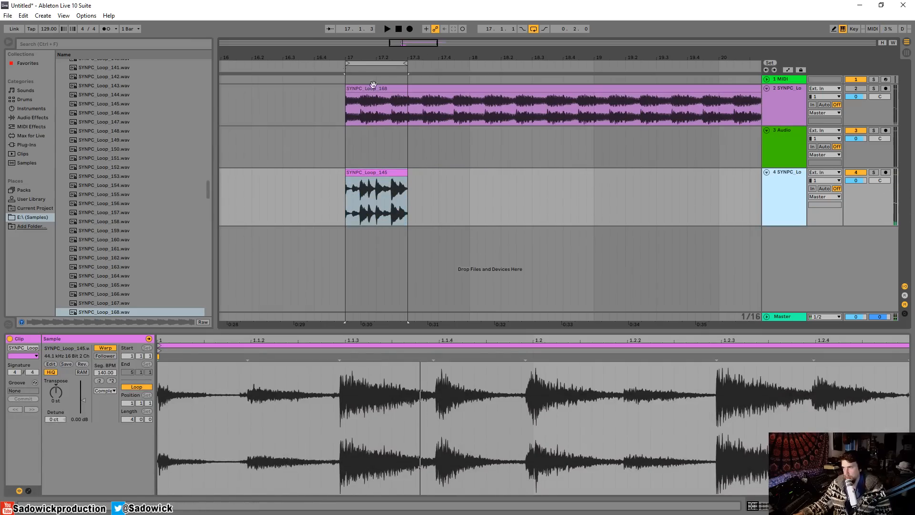
drag(395, 57, 367, 172)
click(367, 171)
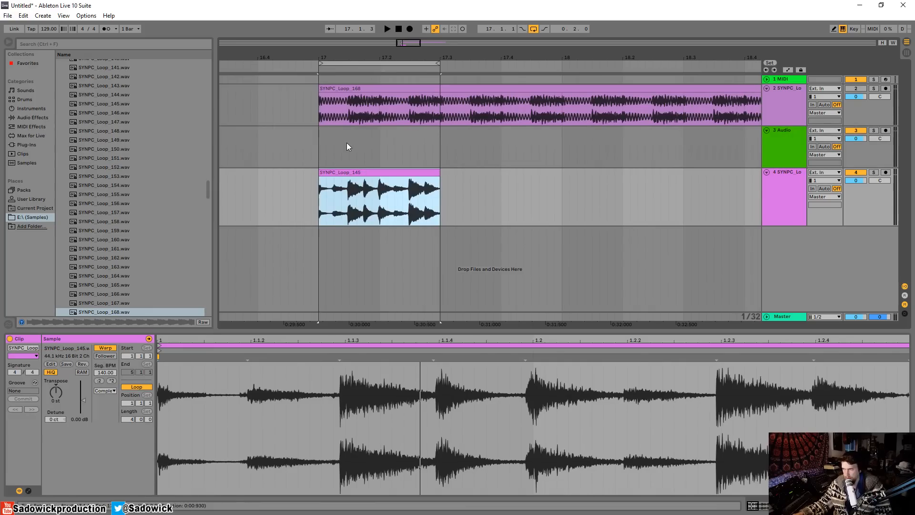
key(space)
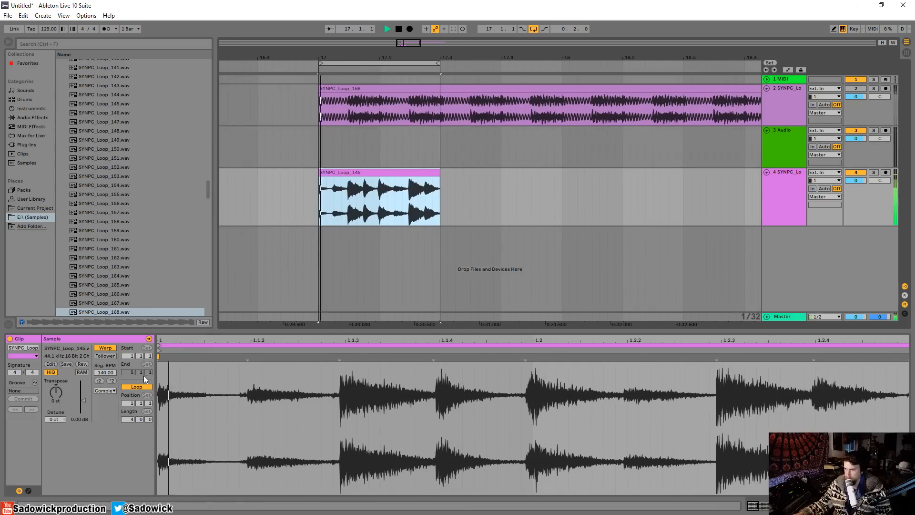
key(space)
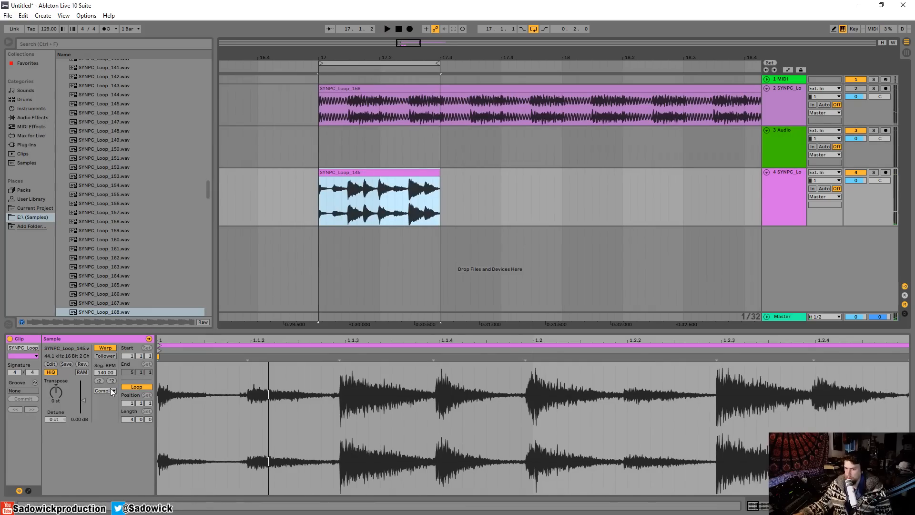
click(29, 491)
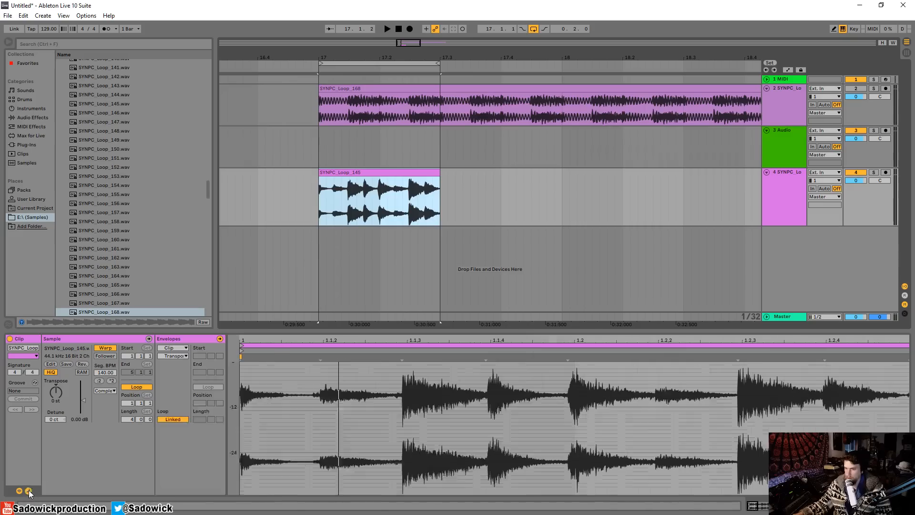
click(178, 356)
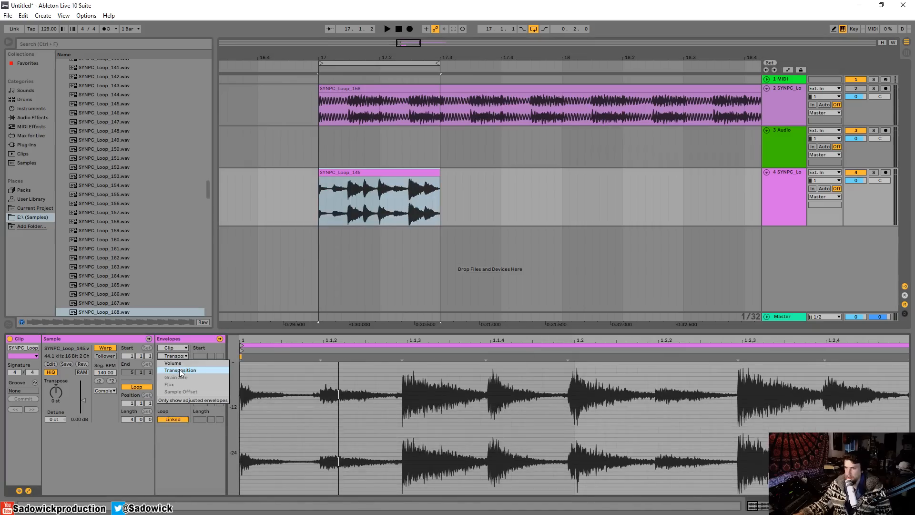
click(180, 369)
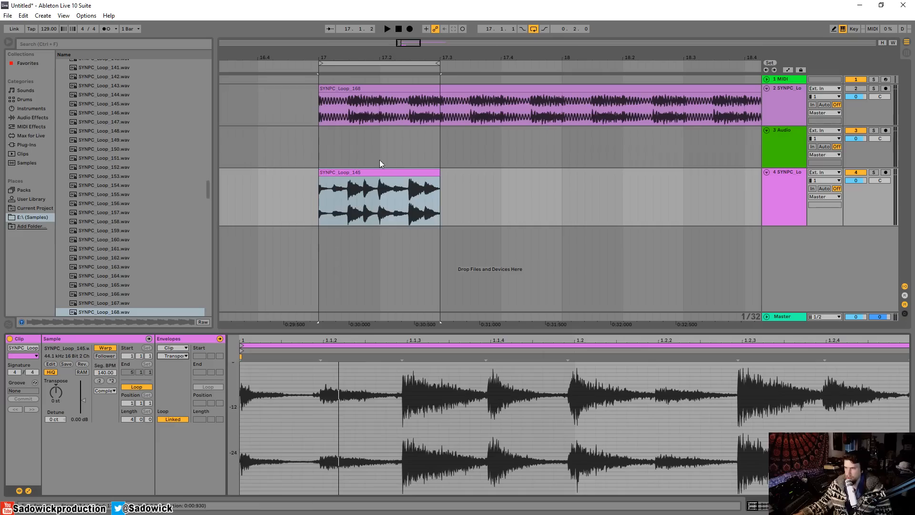
Set the clip's envelope editor to a fixed 1/16 grid
right_click(431, 387)
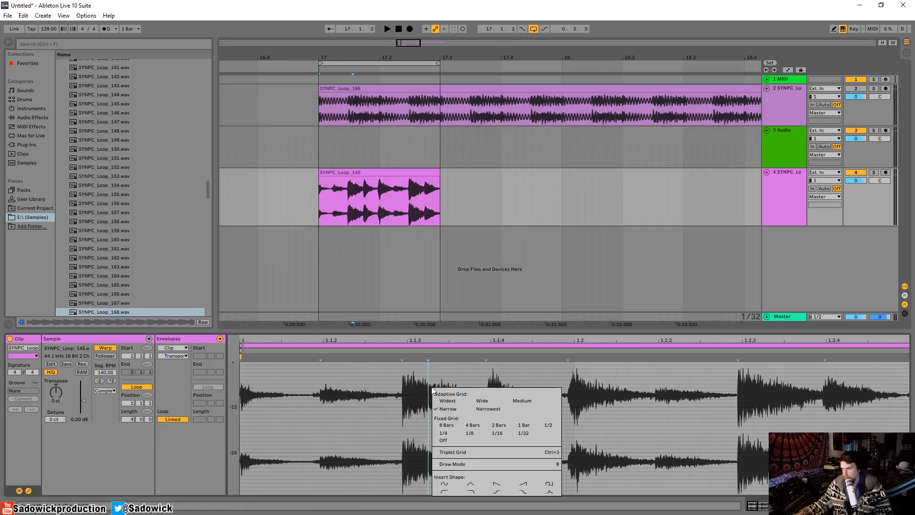
click(472, 434)
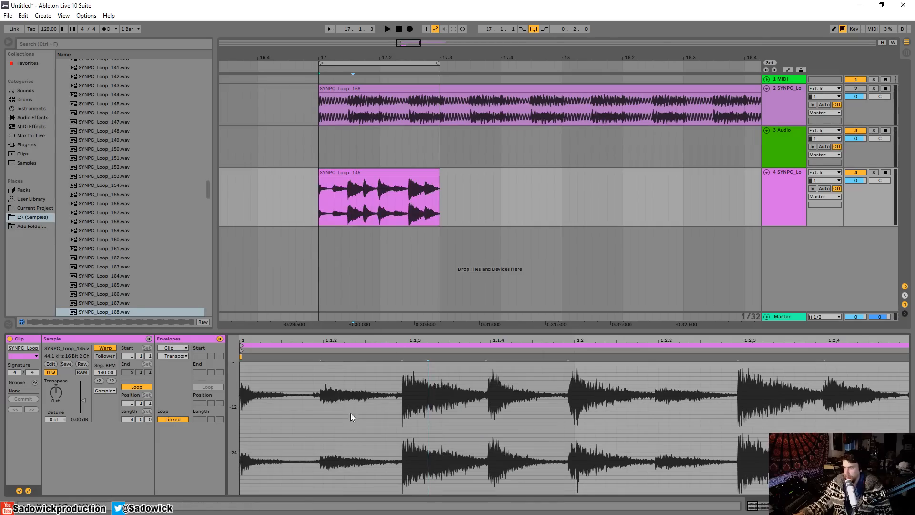
right_click(402, 410)
click(435, 351)
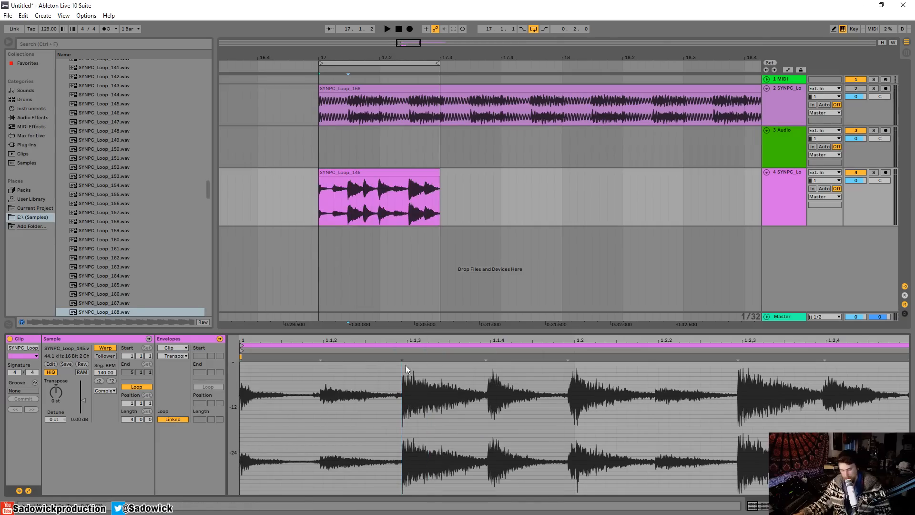
Draw lowered transposition steps on the SYNPC_Loop_145 clip's first, second and sixth sixteenth notes, resetting the fifth to 0 st, and audition the loop
key(b)
mouse_move(264, 421)
mouse_down()
mouse_move(256, 419)
mouse_move(268, 403)
mouse_move(267, 363)
mouse_move(267, 421)
mouse_up()
key(space)
mouse_move(346, 399)
mouse_down()
mouse_move(348, 391)
mouse_move(304, 383)
mouse_up()
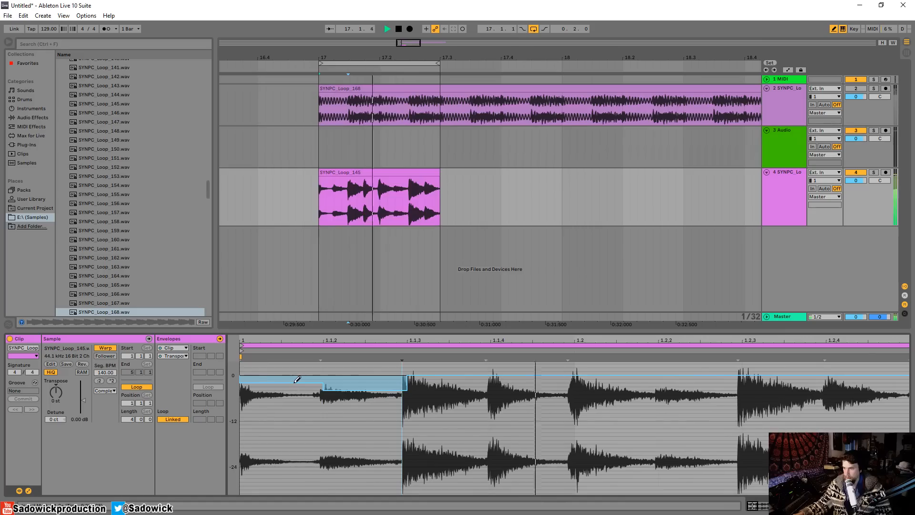
click(588, 399)
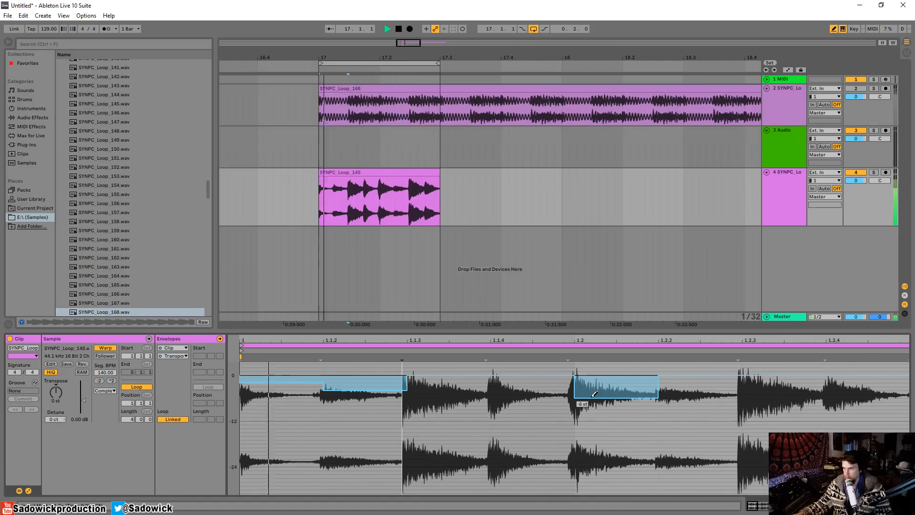
click(680, 390)
click(622, 375)
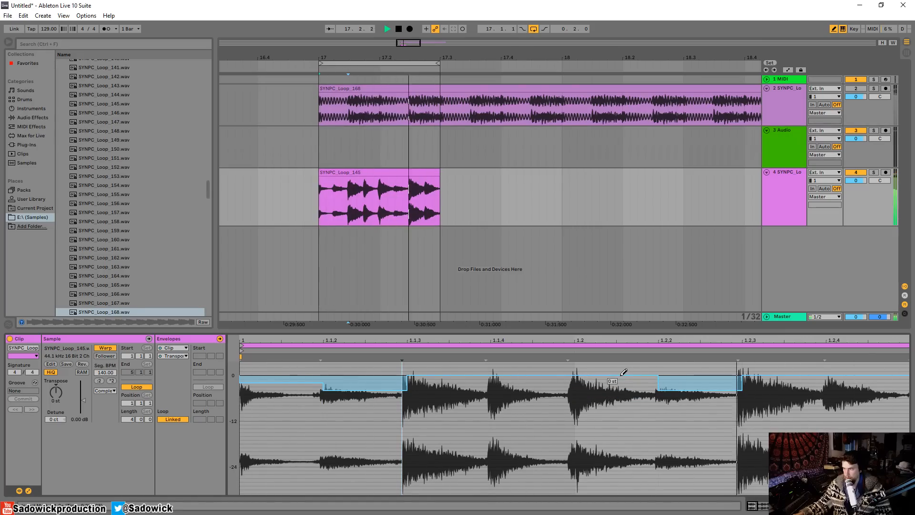
key(space)
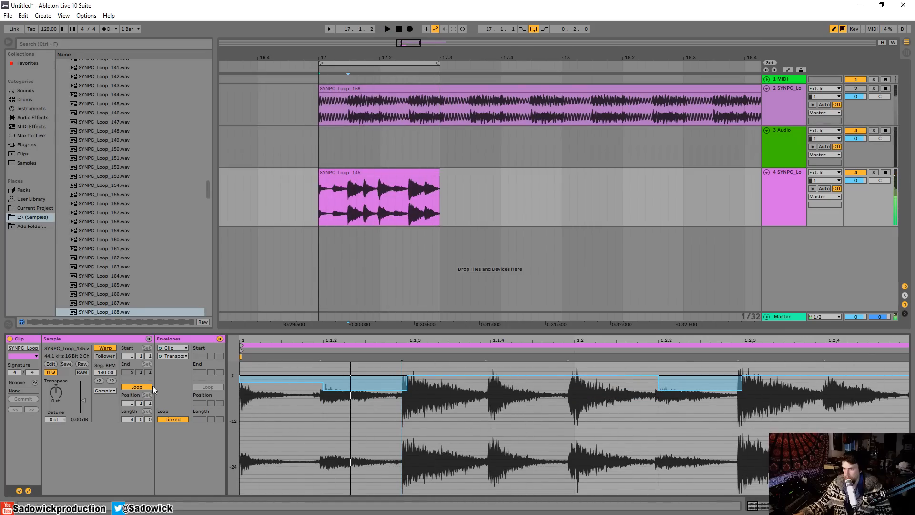
Switch the clip's warp mode to Texture, display its Grain Size envelope and play the loop
click(109, 390)
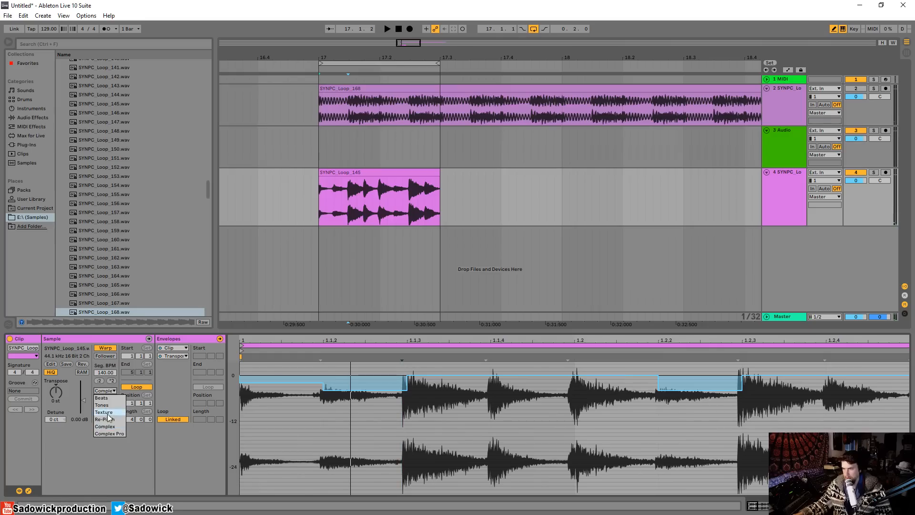
click(104, 411)
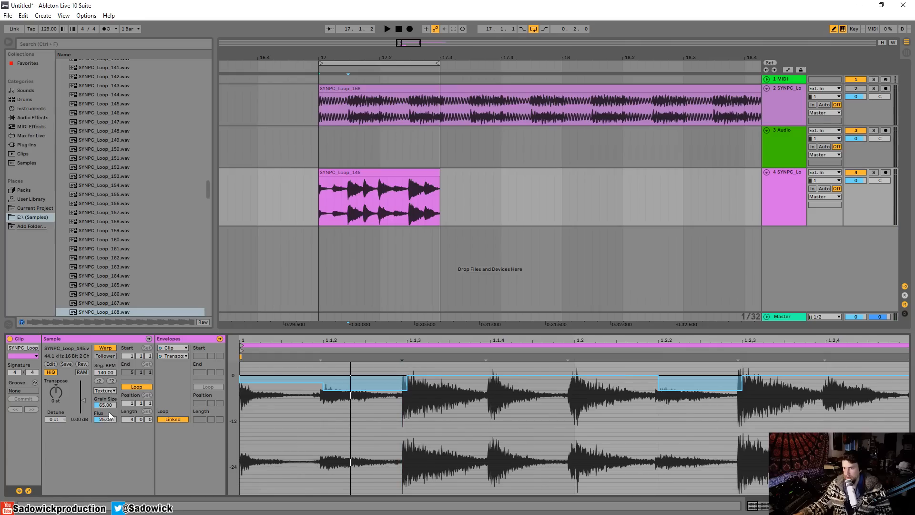
click(170, 357)
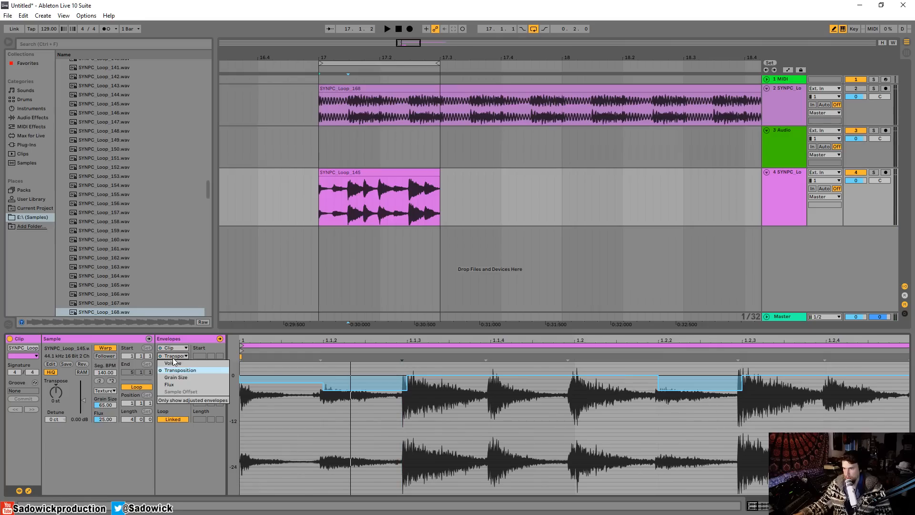
click(201, 378)
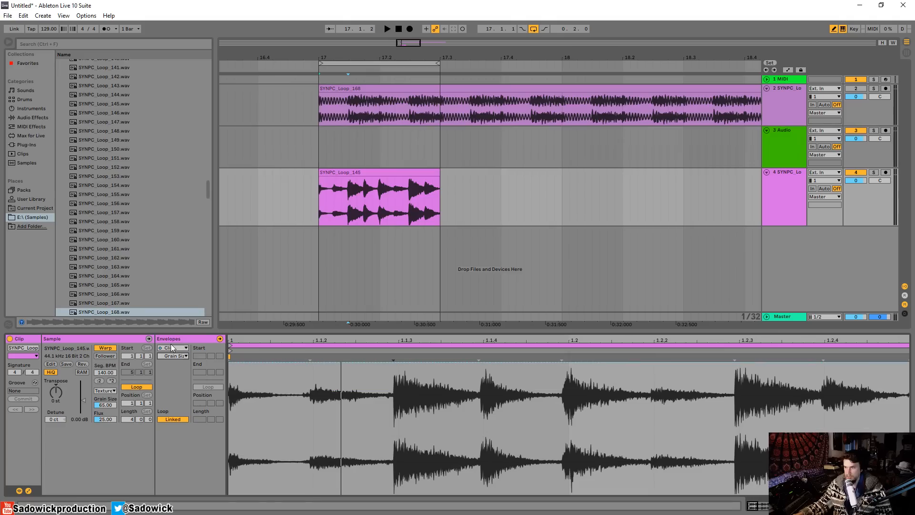
key(space)
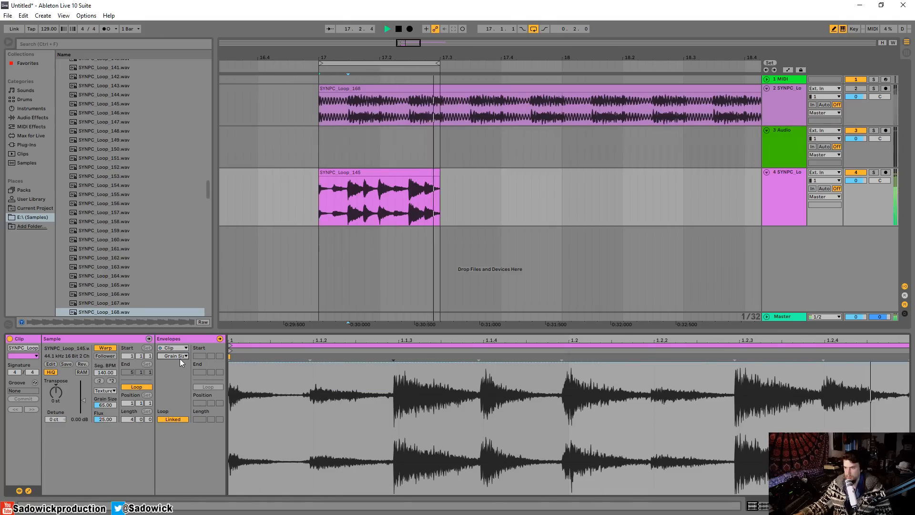
key(space)
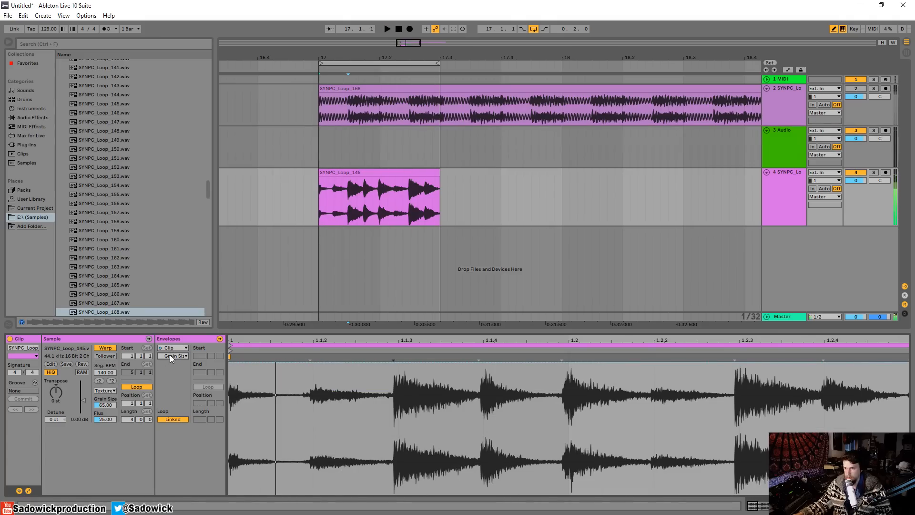
Return to the clip's Transposition envelope and reset the lowered steps to 0 st
click(170, 356)
click(176, 371)
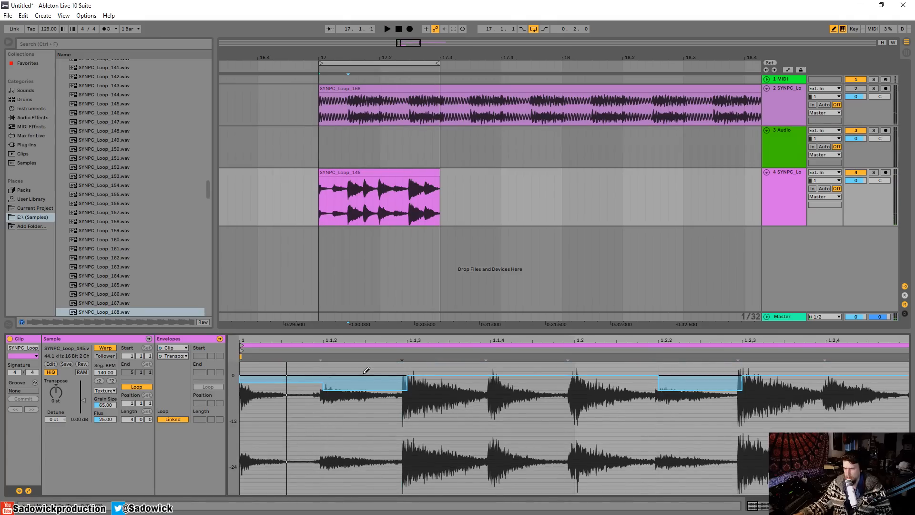
drag(366, 371, 347, 369)
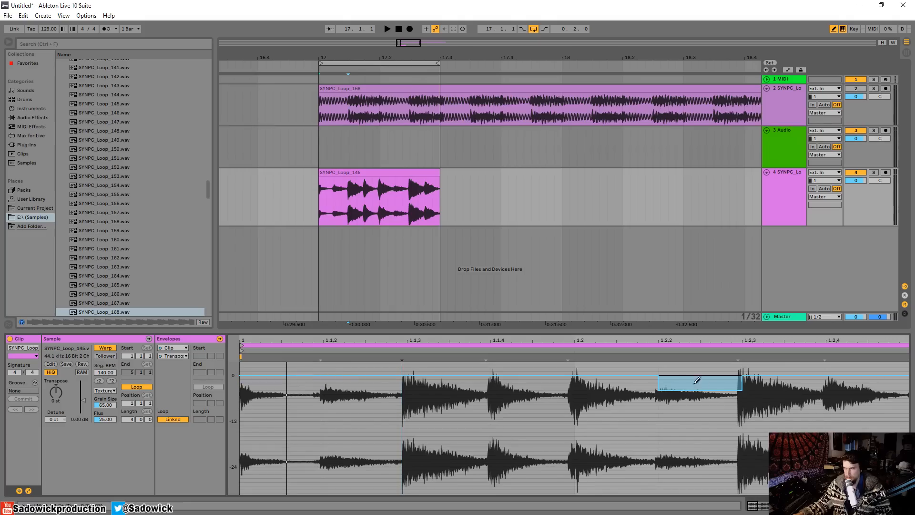
drag(698, 380, 678, 372)
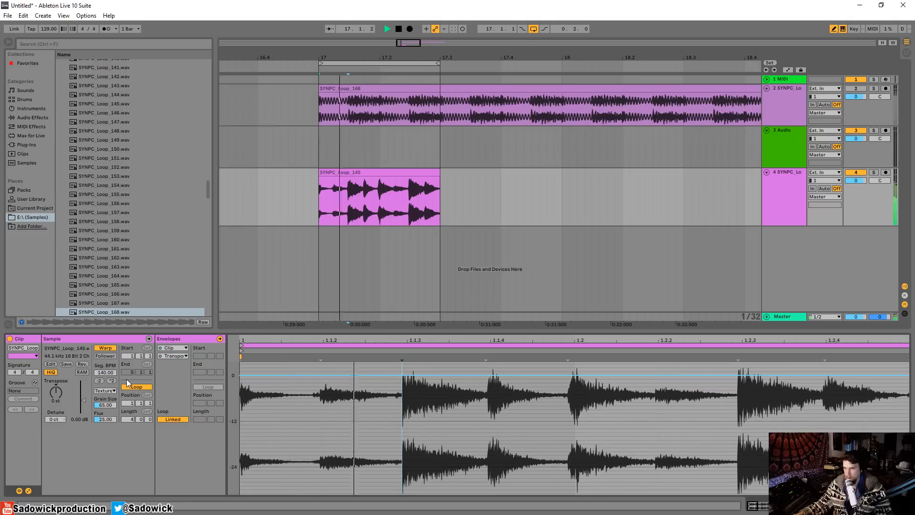
Draw lowered Grain Size envelope steps on the clip's first, second, fourth and sixth sixteenth notes and play the loop
click(181, 356)
click(177, 377)
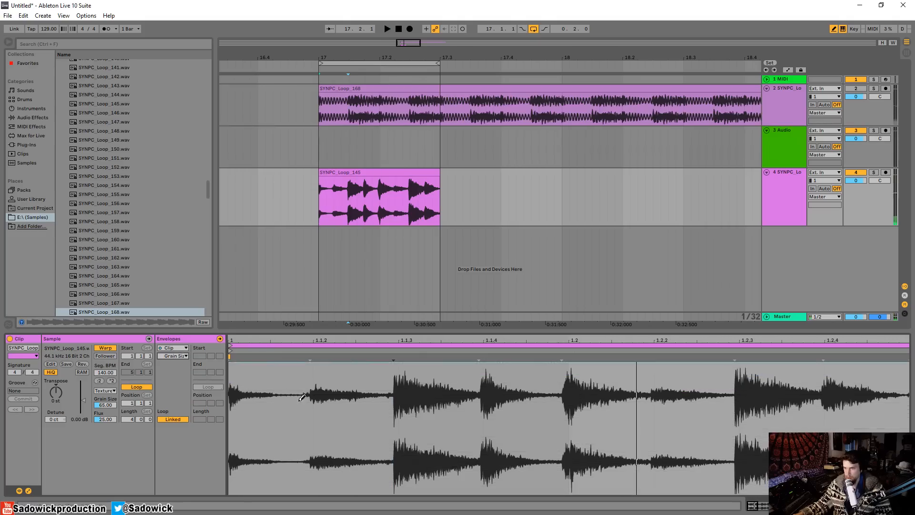
drag(260, 376, 346, 420)
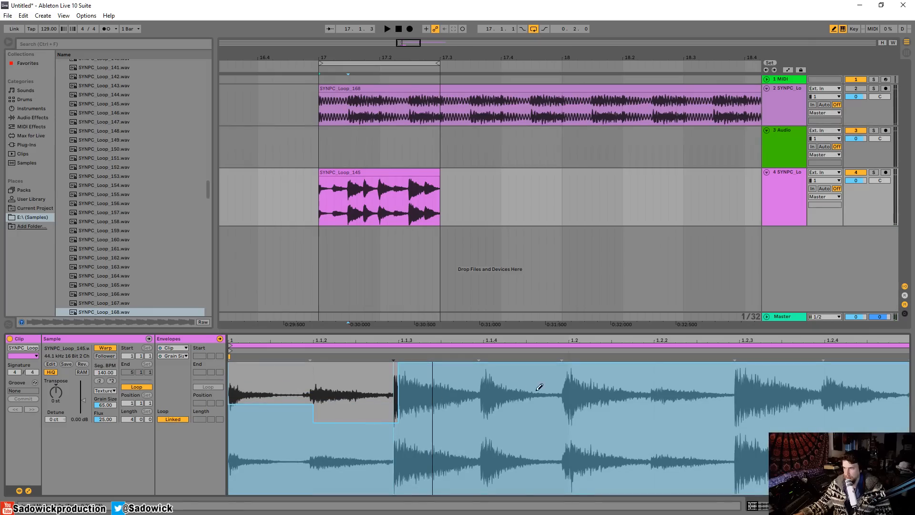
click(529, 405)
click(663, 406)
key(space)
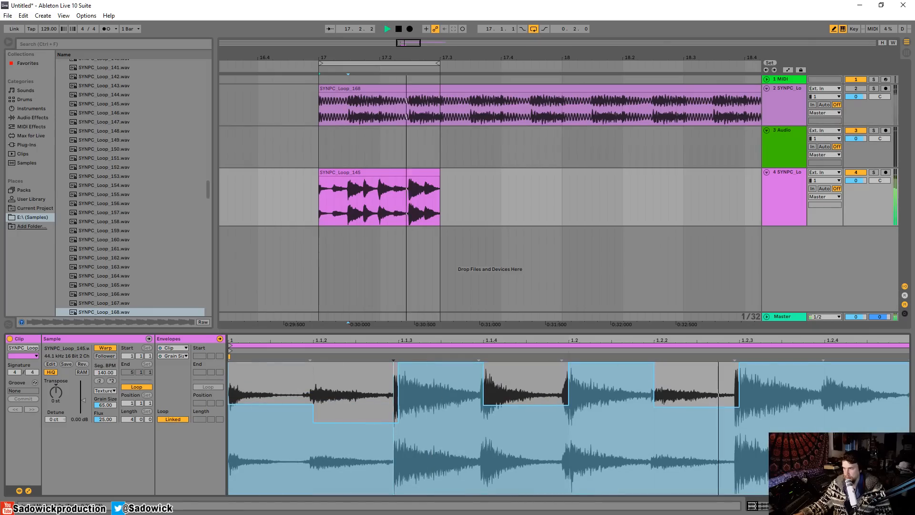
Transpose the clip to 12 st and lower the Grain Size envelope strongly on the second sixteenth and slightly on the third
drag(56, 392, 59, 372)
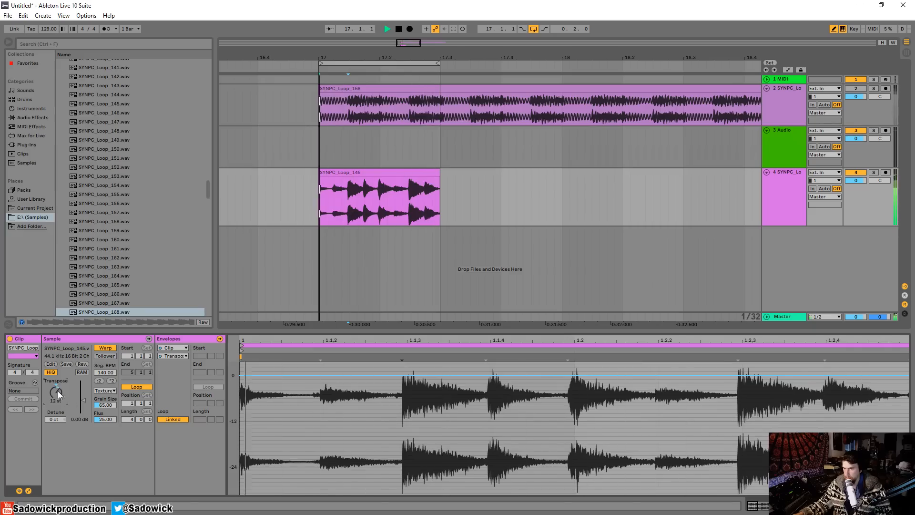
click(105, 405)
click(349, 464)
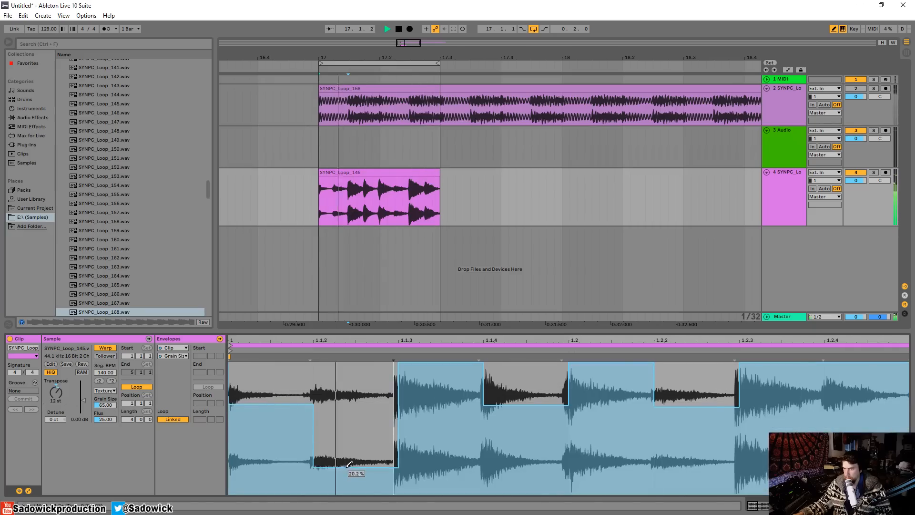
mouse_move(350, 464)
mouse_down()
mouse_move(333, 474)
mouse_move(353, 481)
mouse_up()
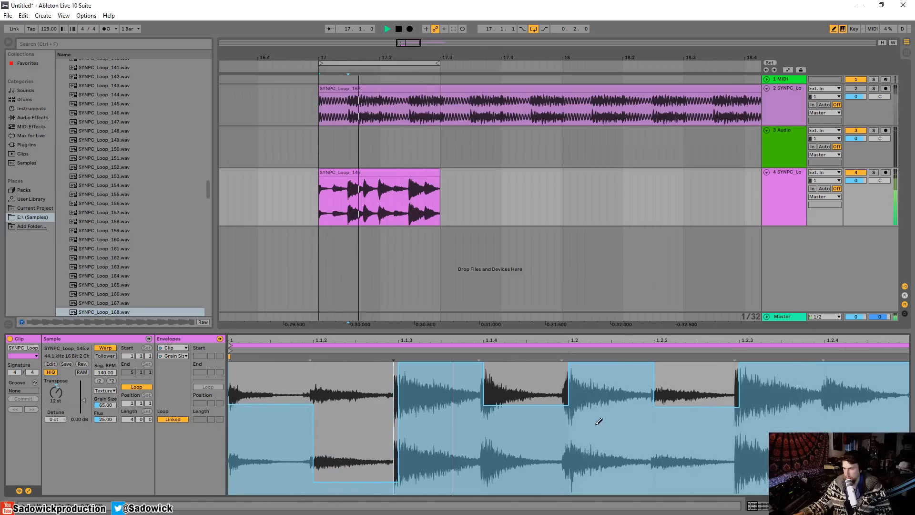
mouse_move(433, 474)
mouse_down()
mouse_move(435, 483)
mouse_move(404, 366)
mouse_up()
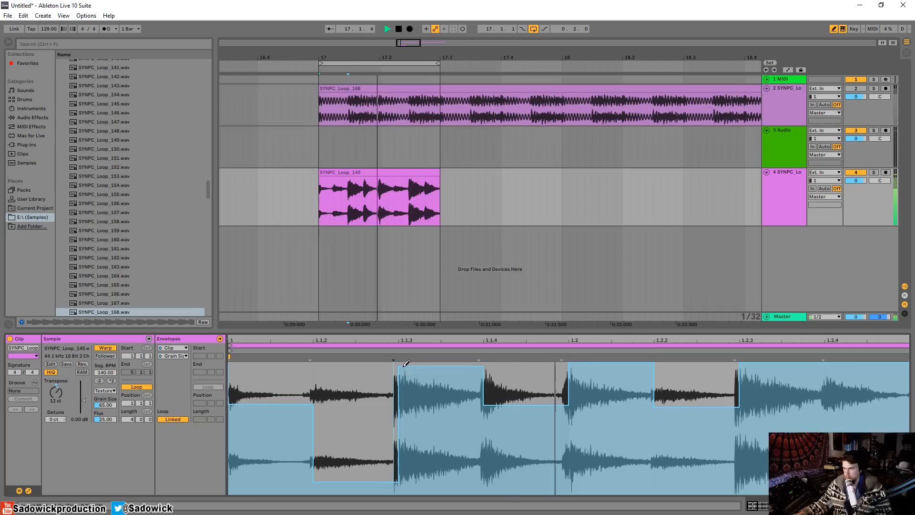
Set the clip's transposition to -7 st, its grain size to 85.60 and its flux to 0.00
drag(56, 391, 103, 389)
click(104, 419)
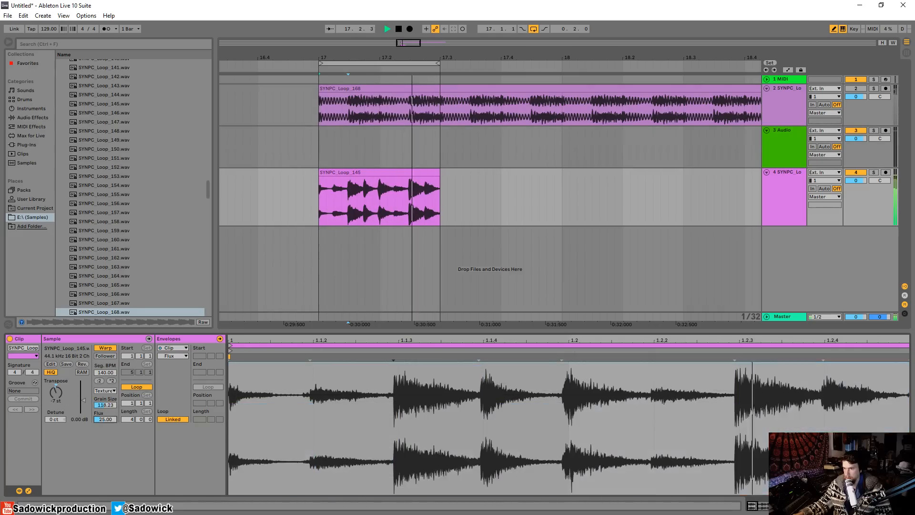
click(106, 405)
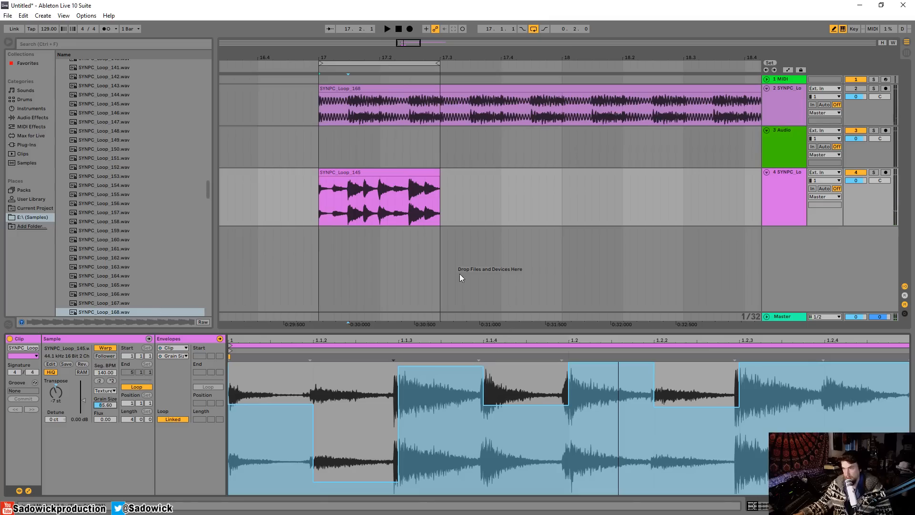
Delete the SYNPC_Loop_145 clip from track 4
mouse_move(373, 179)
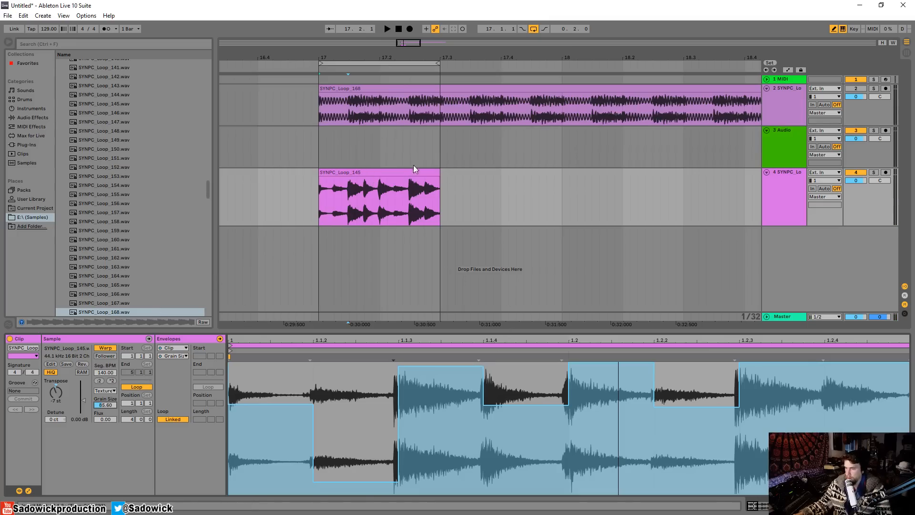
click(412, 187)
key(Delete)
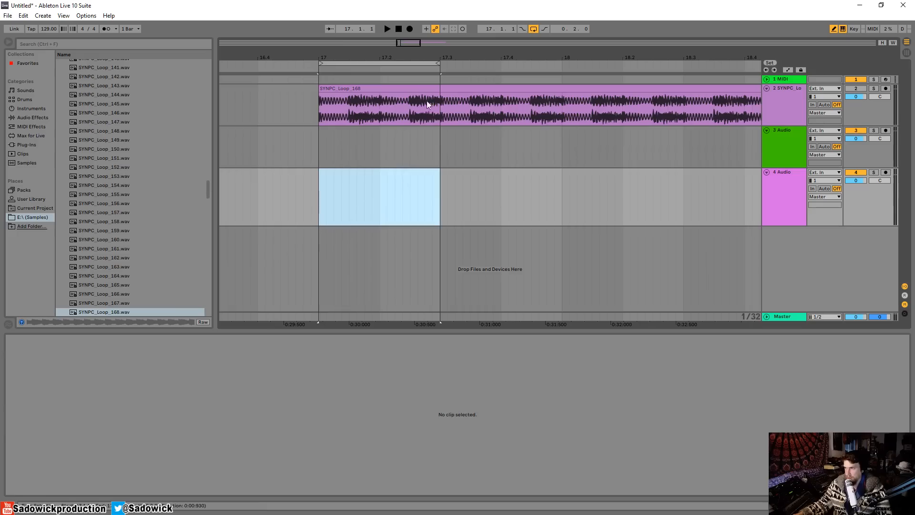
Audition the samples from SYNPC_Loop_174.wav to SYNPC_Loop_179.wav in the browser
scroll(130, 294, down, 4)
click(115, 253)
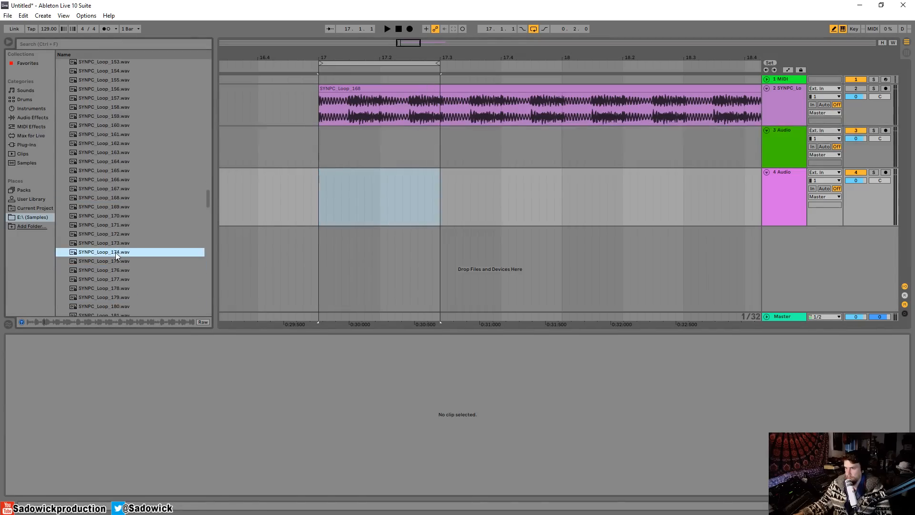
key(Down)
key(Down)
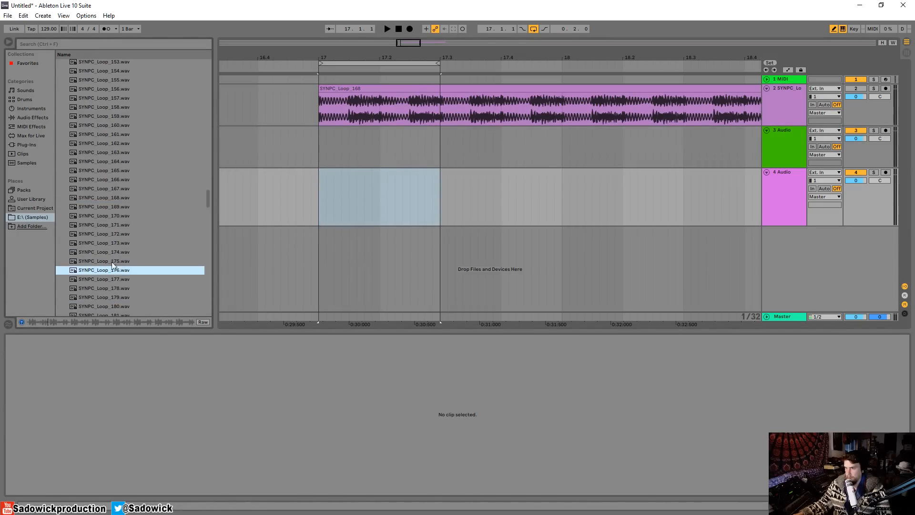
click(106, 276)
key(Down)
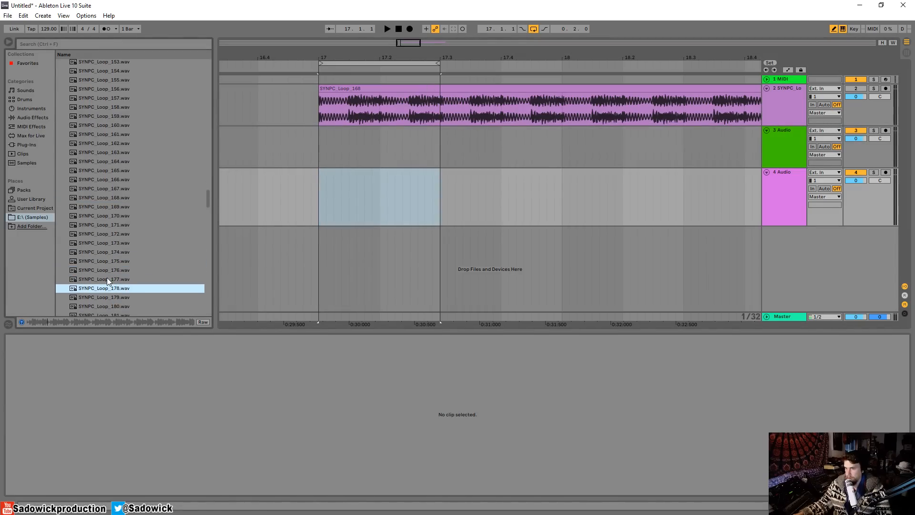
key(Down)
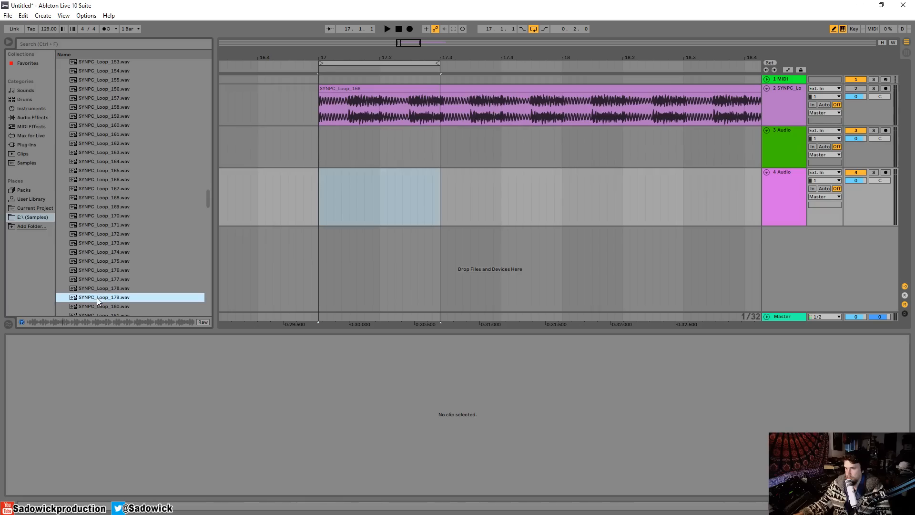
Place SYNPC_Loop_179.wav on track 4, align its start to bar 17 and play the loop
drag(96, 297, 327, 191)
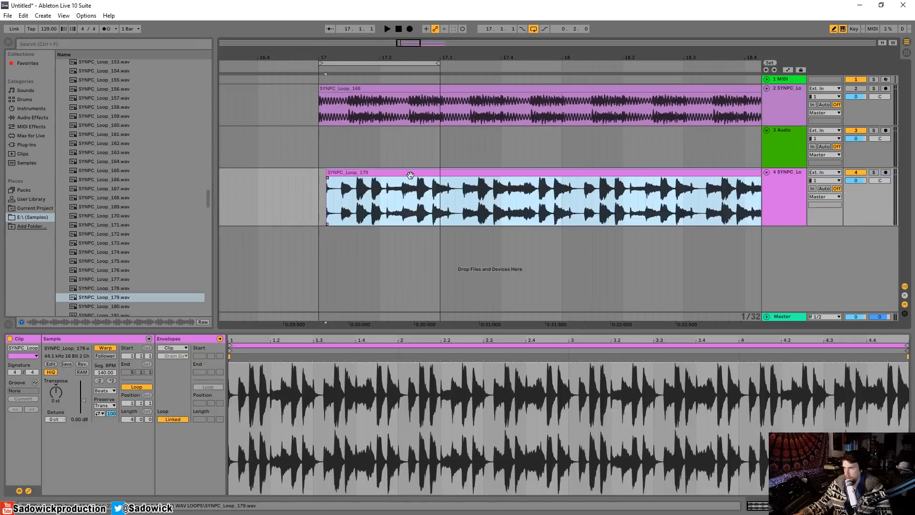
drag(411, 175, 402, 175)
key(space)
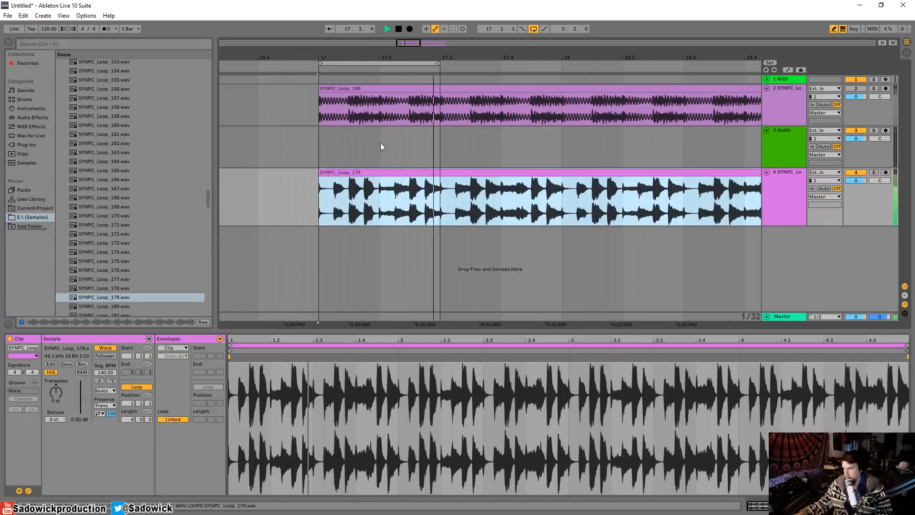
key(space)
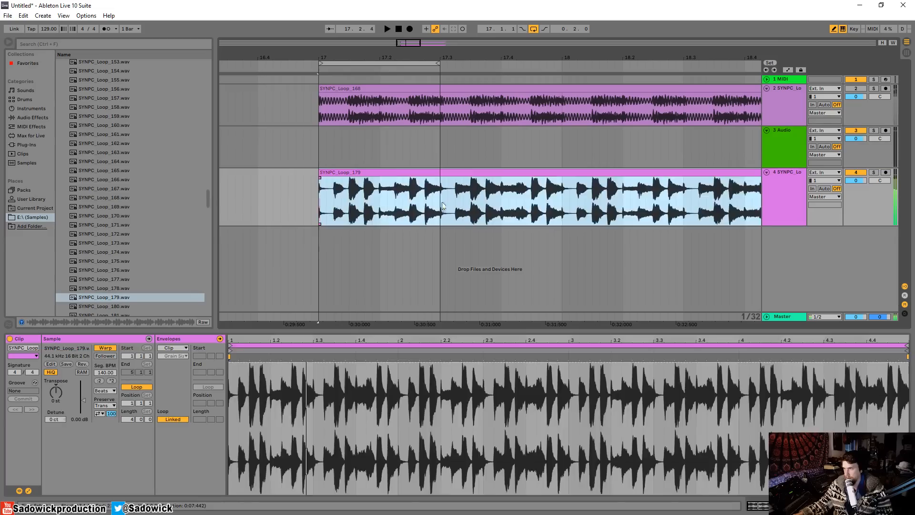
Delete everything in the SYNPC_Loop_179 clip after 17.3, keeping only its first two beats
drag(442, 201, 541, 195)
key(Delete)
click(555, 173)
key(Delete)
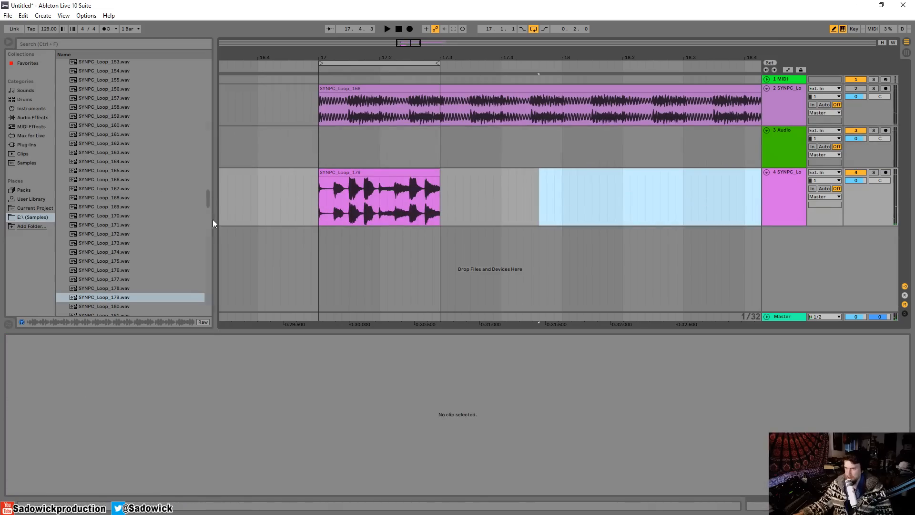
Collapse the SPC1 WAV LOOPS sample folder and expand the Vengeance - Essential House 1 folder
drag(209, 204, 195, 91)
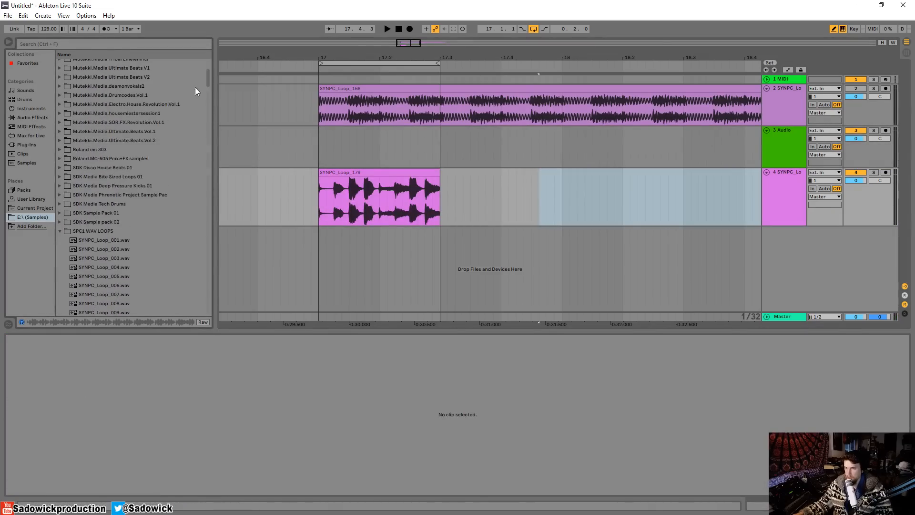
click(59, 231)
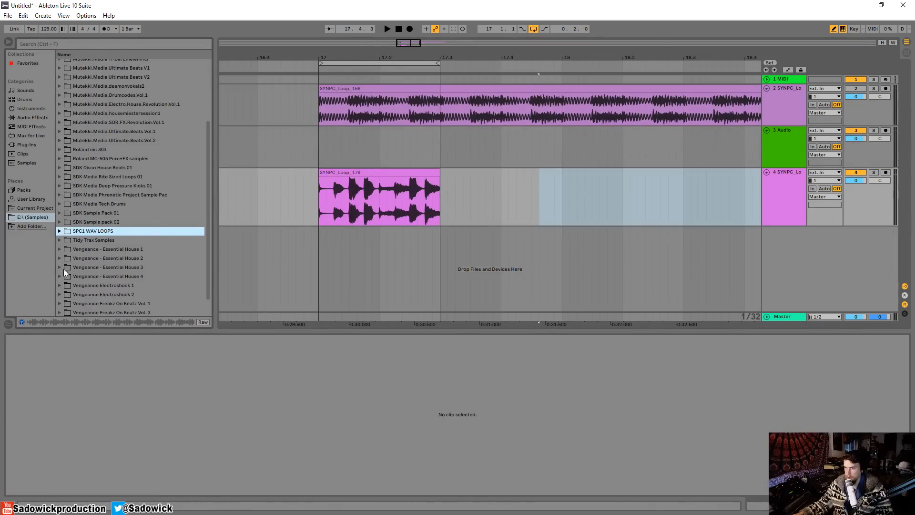
click(60, 249)
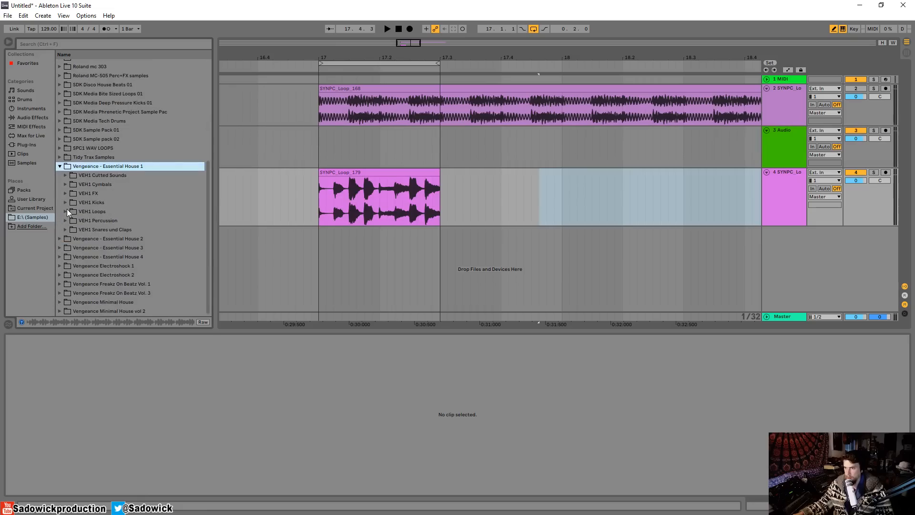
Open the VEH1 House Loops 128 BPM folder and preview House Loops 045 and 046
click(66, 211)
click(71, 220)
click(132, 256)
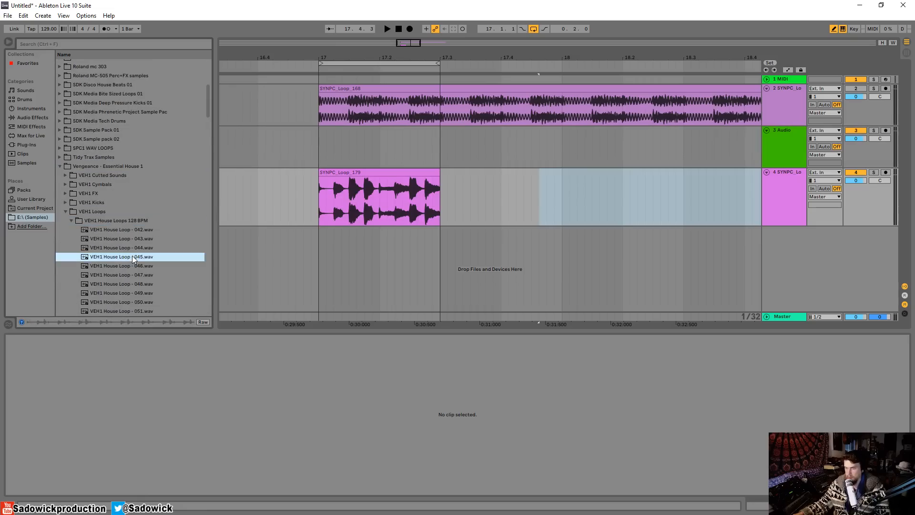
key(Down)
scroll(133, 242, down, 3)
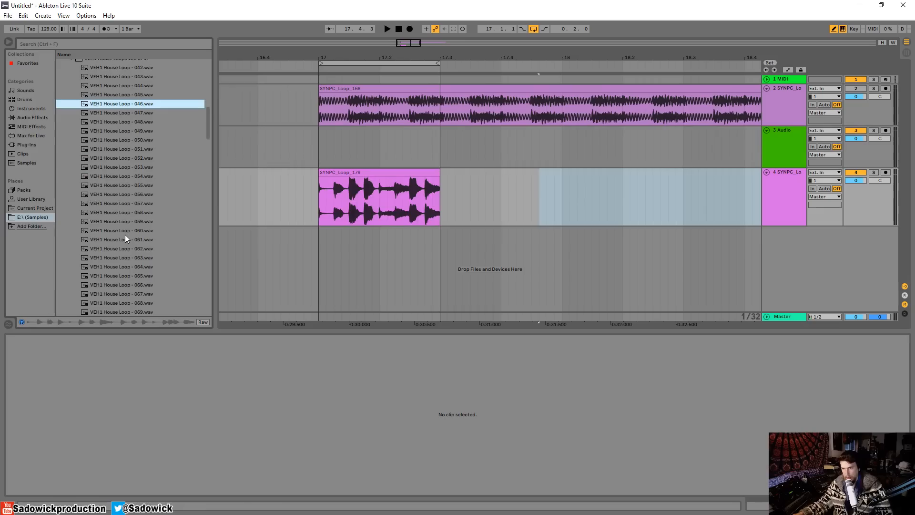
scroll(119, 250, down, 2)
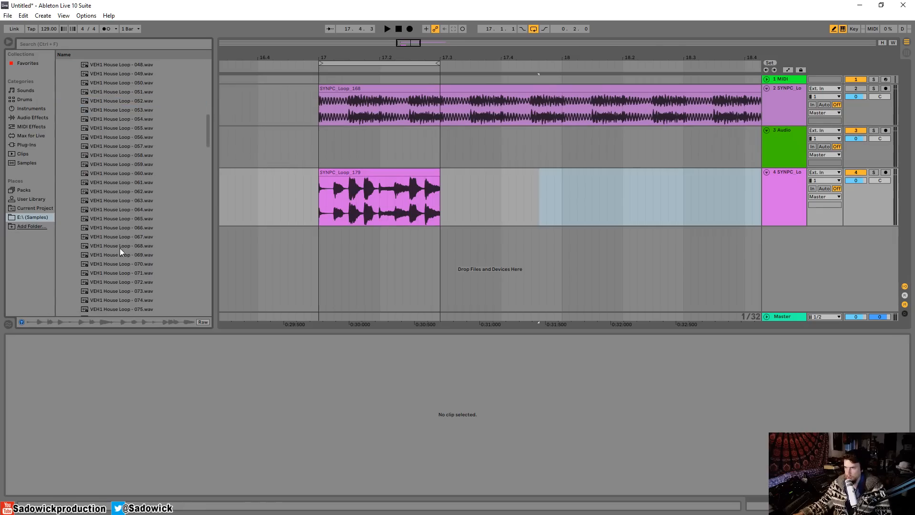
Preview VEH1 House Loops 062 and 063, and place loop 063 at bar 17 on the empty audio track 3
click(122, 185)
key(Down)
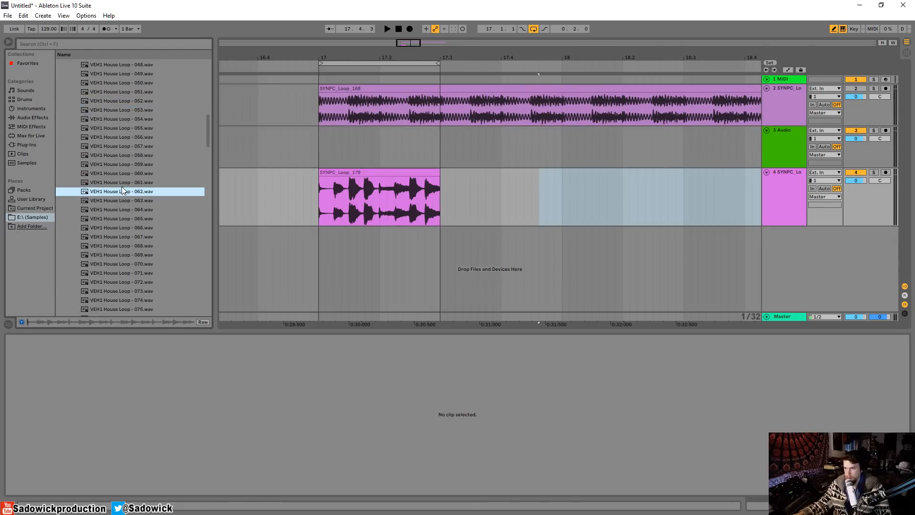
key(Down)
scroll(125, 214, down, 5)
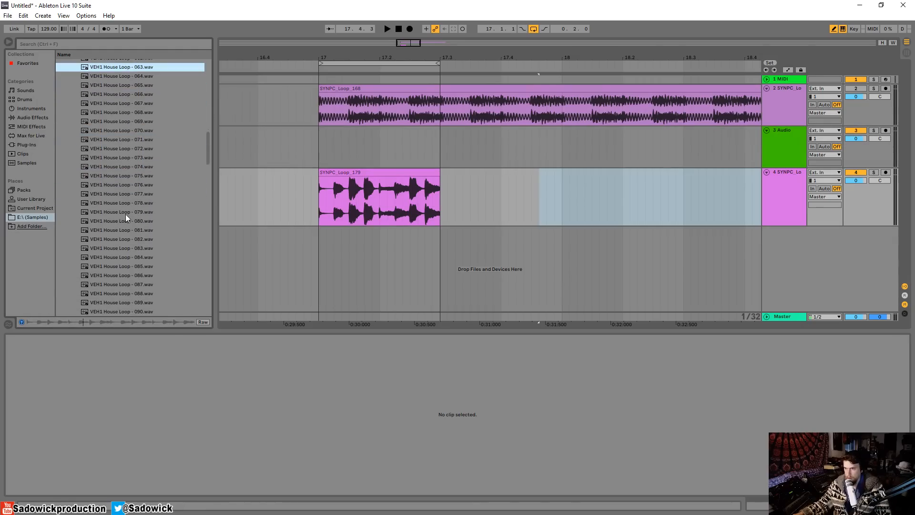
scroll(126, 215, up, 2)
drag(117, 124, 331, 139)
Cut the VEH1 House Loop - 063 clip off at 17.3 by deleting everything past the end of the SYNPC_Loop_179 clip
mouse_move(382, 57)
mouse_down()
mouse_move(382, 105)
mouse_move(382, 86)
mouse_up()
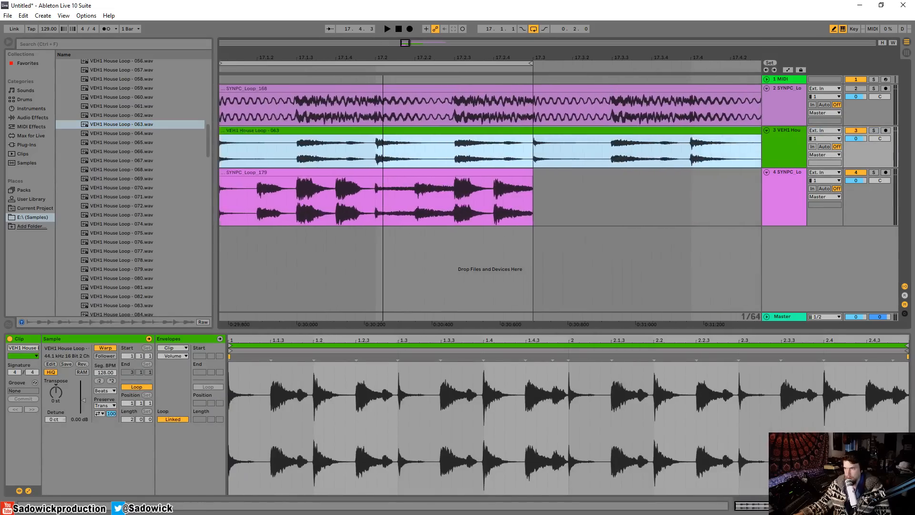
click(347, 154)
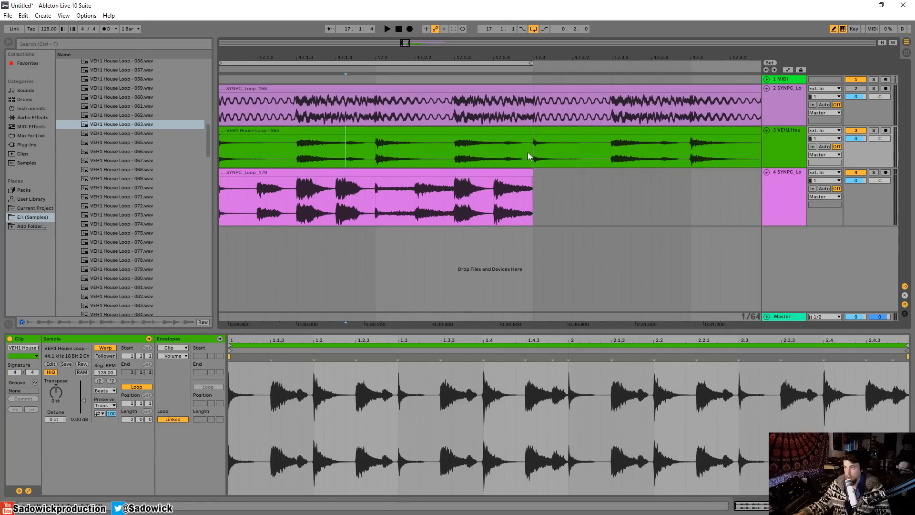
drag(533, 151, 611, 146)
key(Delete)
click(637, 130)
key(Delete)
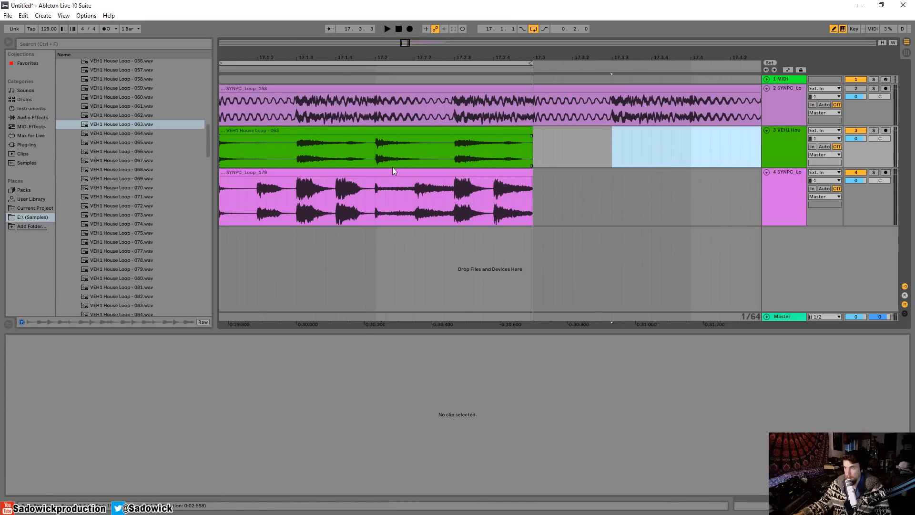
Hide the envelope settings of the SYNPC_Loop_179 clip and add warp markers on each sixteenth-note hit from 1.1.2 to 1.3
click(312, 185)
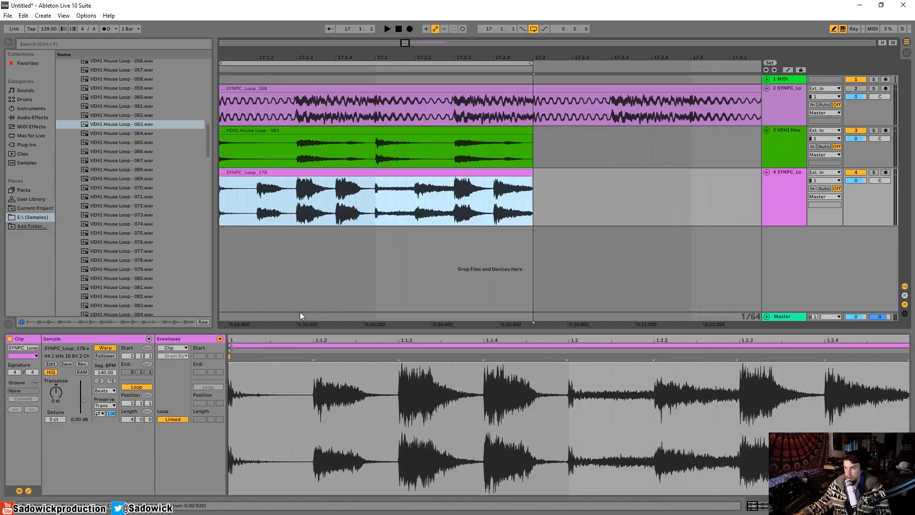
click(29, 491)
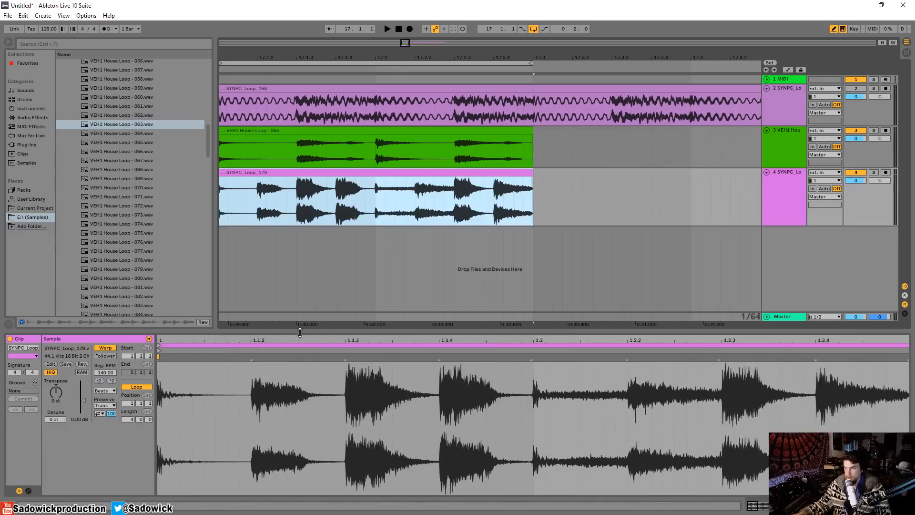
double_click(251, 359)
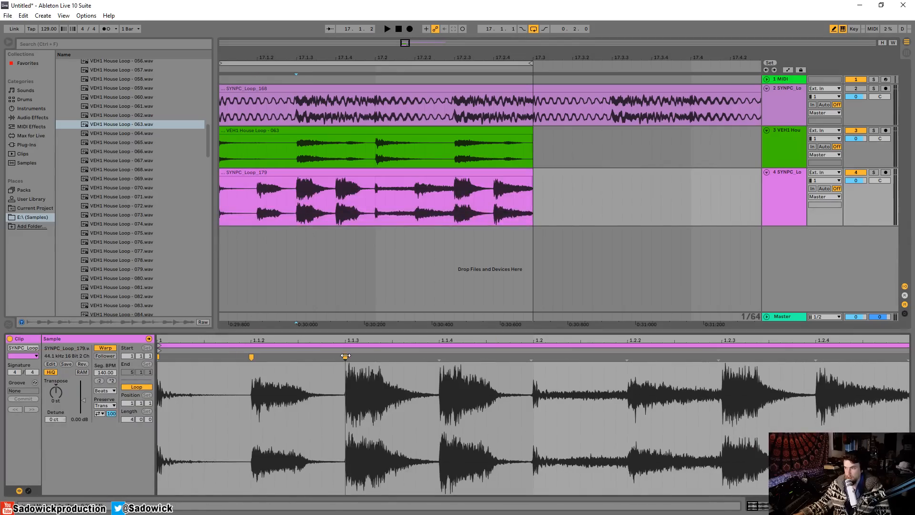
drag(452, 403, 394, 227)
click(348, 173)
double_click(287, 359)
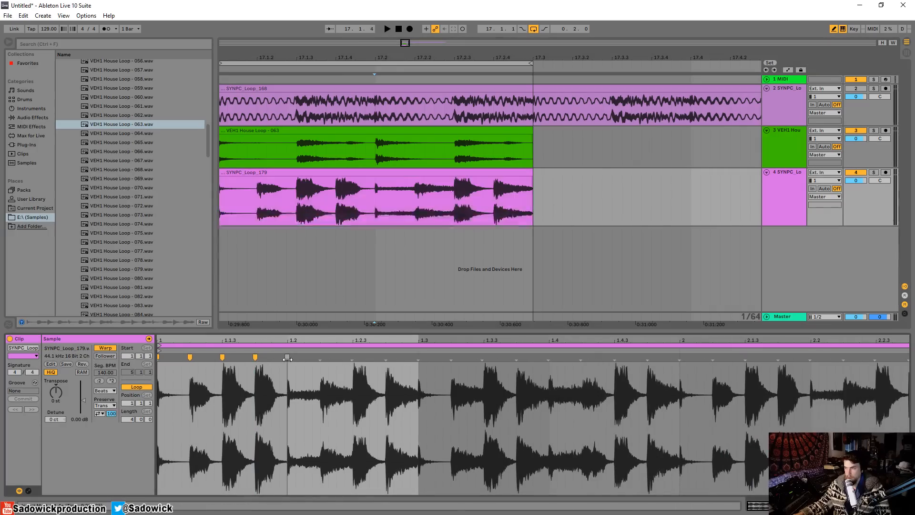
double_click(351, 358)
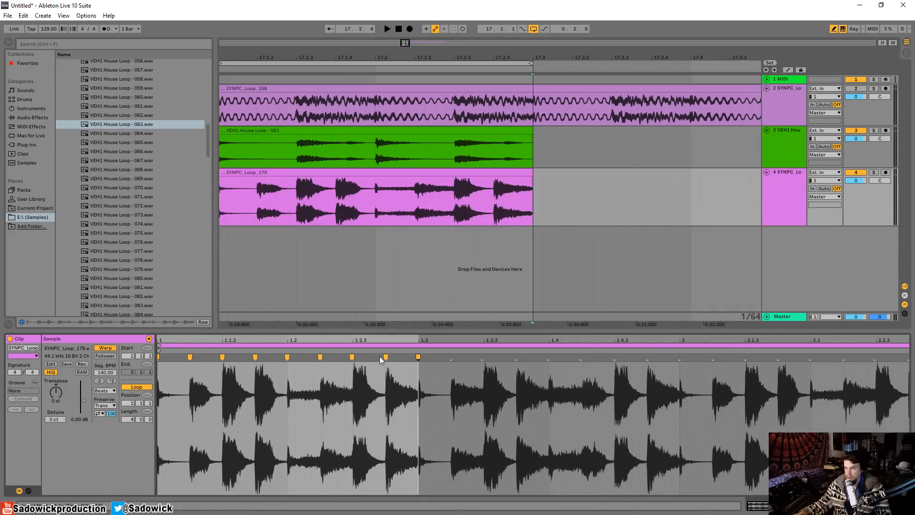
Set the warp mode of the SYNPC_Loop_179 clip to Complex and play the loop back
click(103, 392)
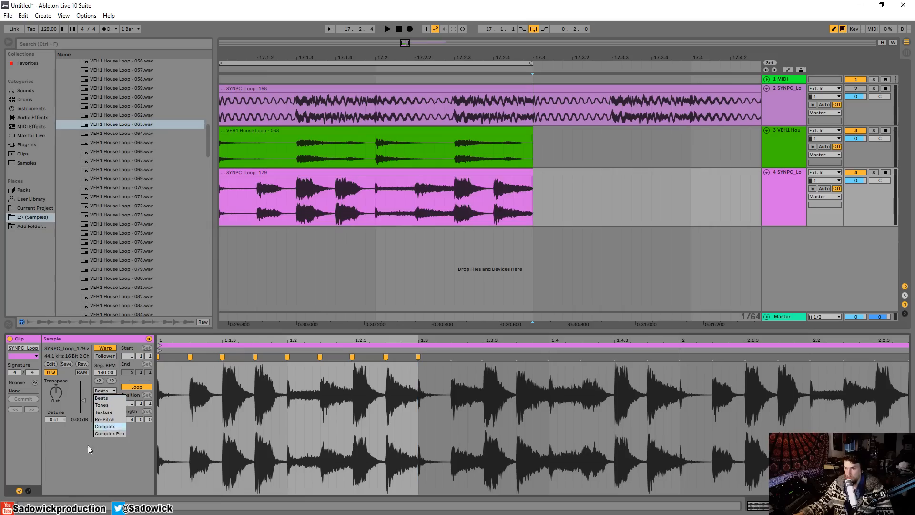
click(118, 427)
key(space)
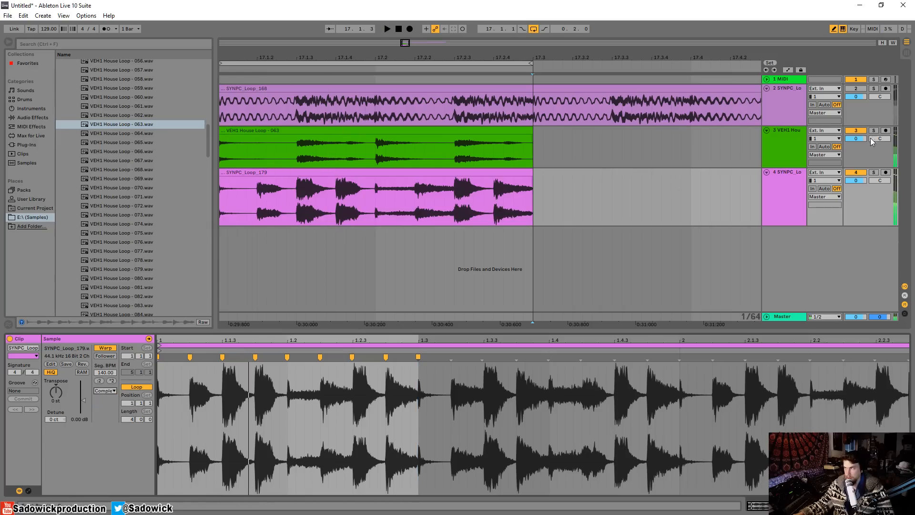
Mute track 3, then solo it and audition the VEH1 House Loop - 063 clip
click(858, 131)
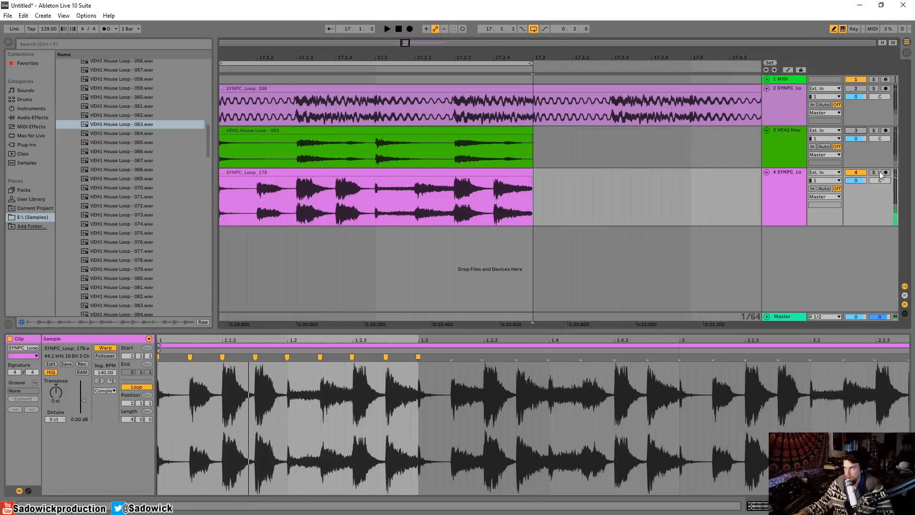
click(355, 172)
click(877, 131)
click(385, 133)
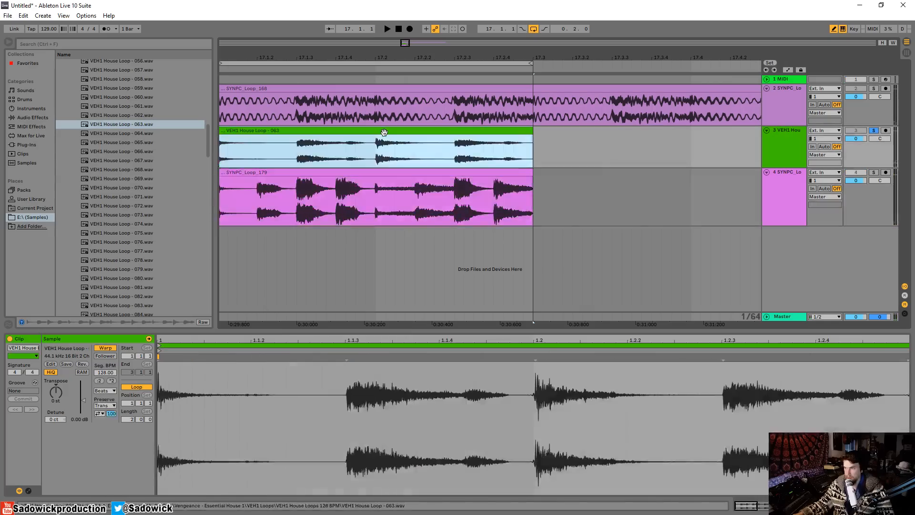
key(space)
drag(274, 56, 317, 53)
key(space)
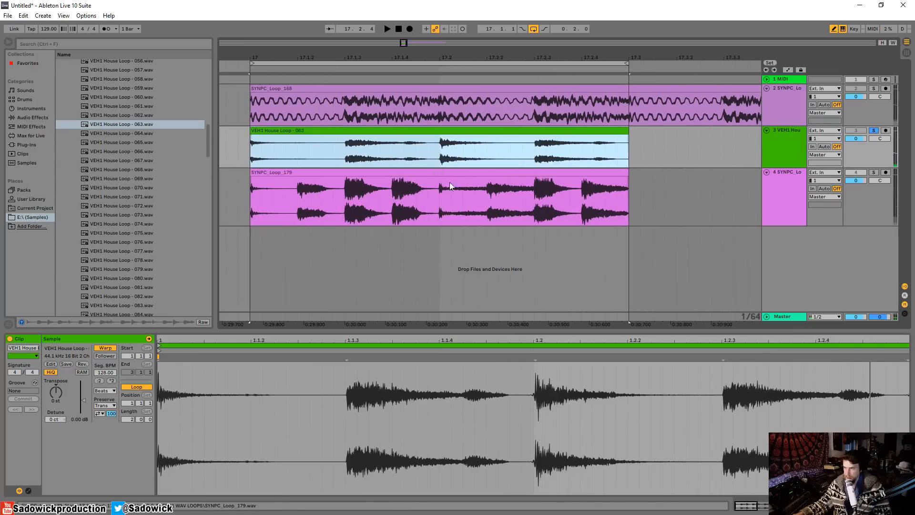
Shift the warp marker of the SYNPC_Loop_179 clip's fourth hit later, past 1.1.4, and play the result
click(407, 180)
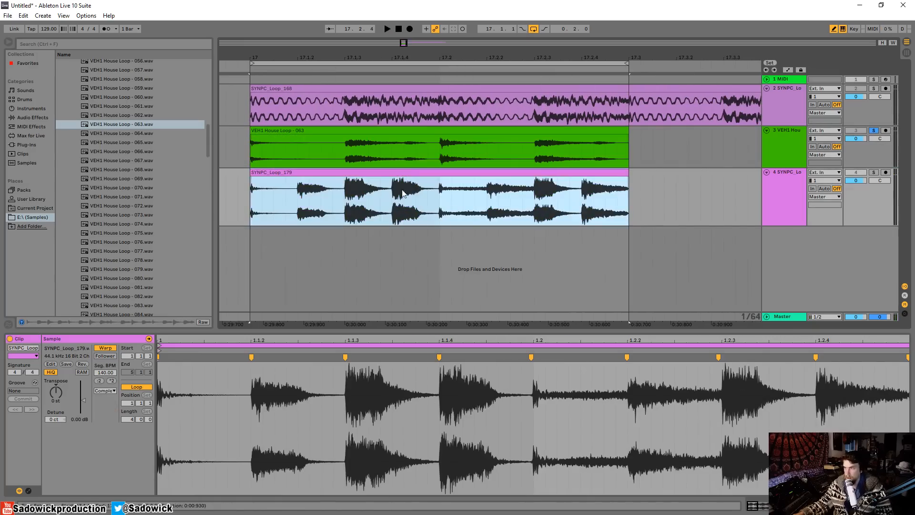
drag(415, 61, 413, 90)
drag(433, 349, 478, 357)
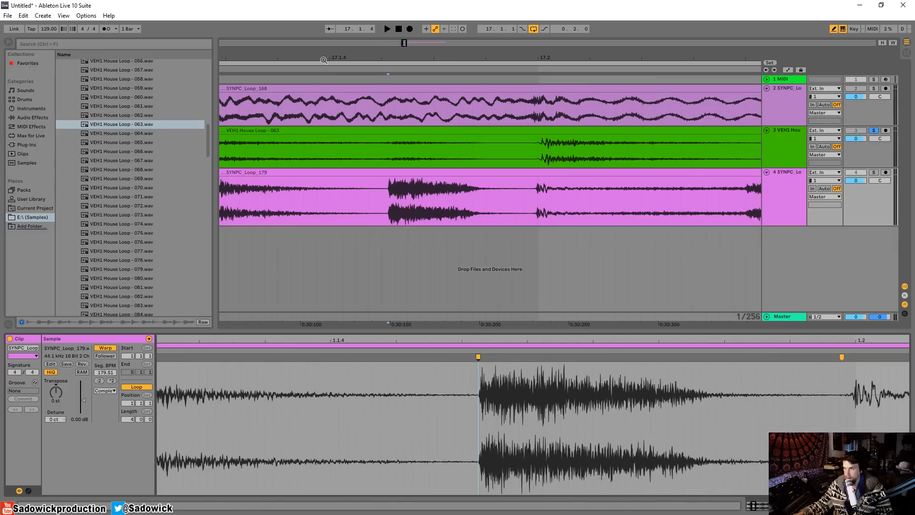
key(space)
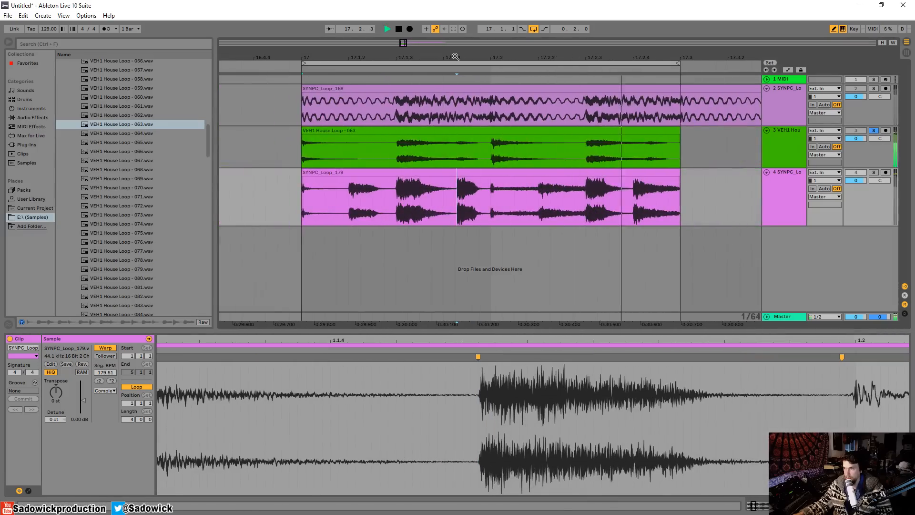
Solo track 4 to audition the SYNPC_Loop_179 clip, and make the track slightly taller
click(874, 172)
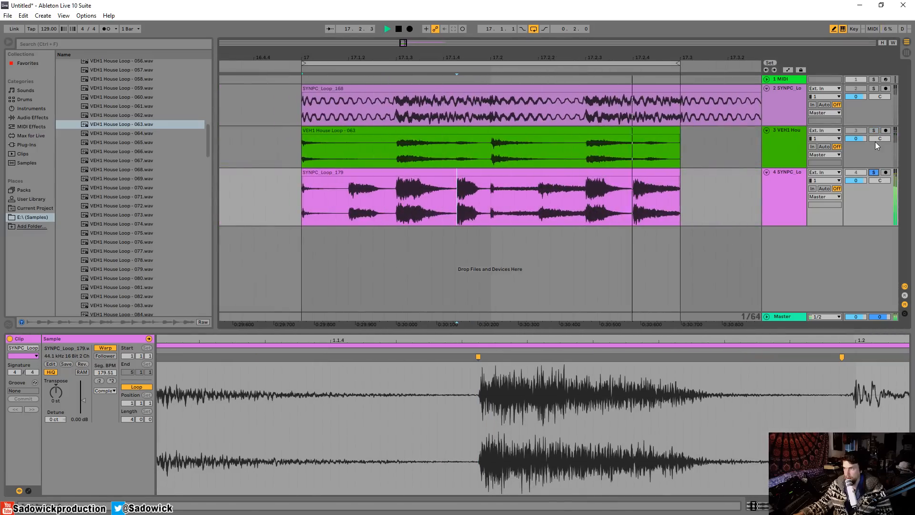
key(space)
click(654, 171)
drag(872, 207, 873, 215)
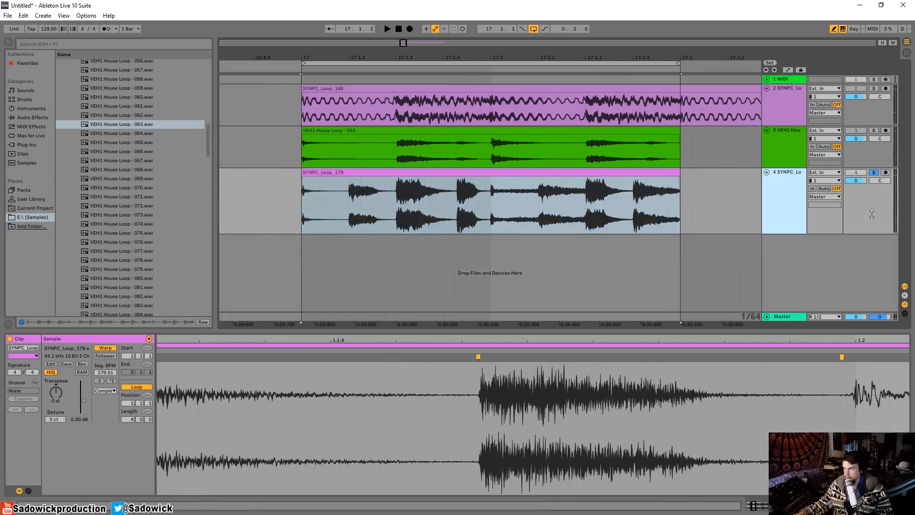
Shift the warp marker of the clip's eighth hit later, past 1.2.4, and play the loop back
drag(656, 58, 431, 87)
click(608, 389)
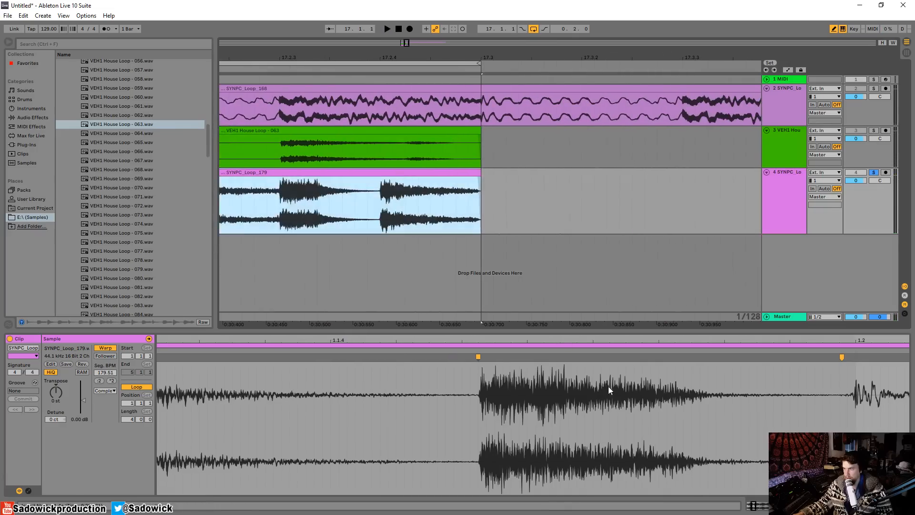
mouse_move(614, 337)
mouse_down()
mouse_move(226, 350)
mouse_move(266, 367)
mouse_move(295, 361)
mouse_up()
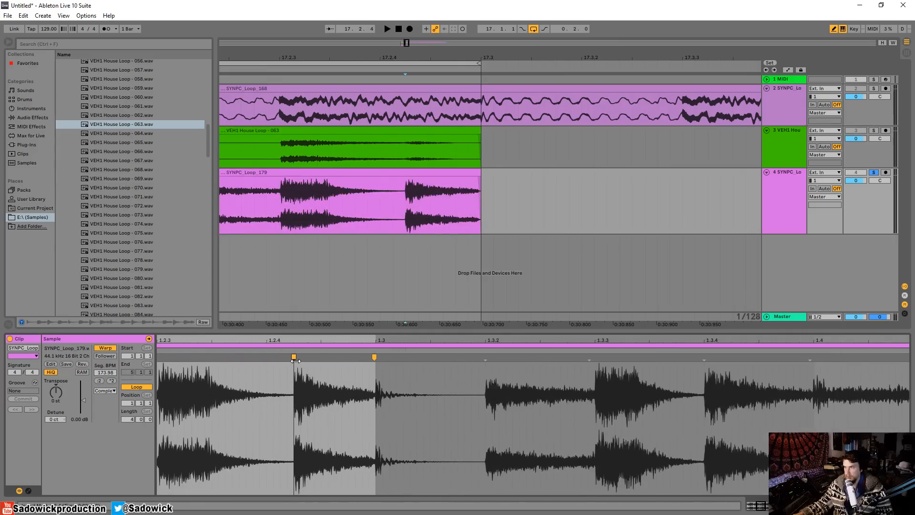
drag(402, 56, 593, 56)
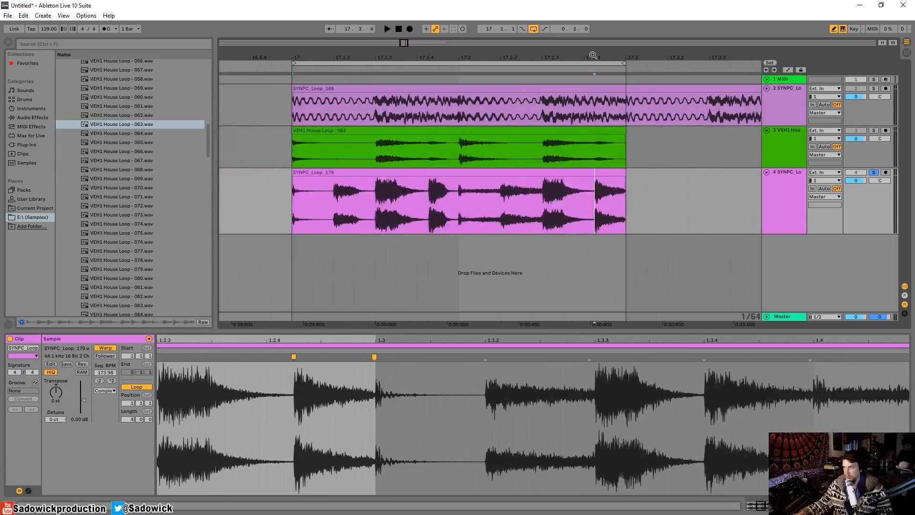
key(space)
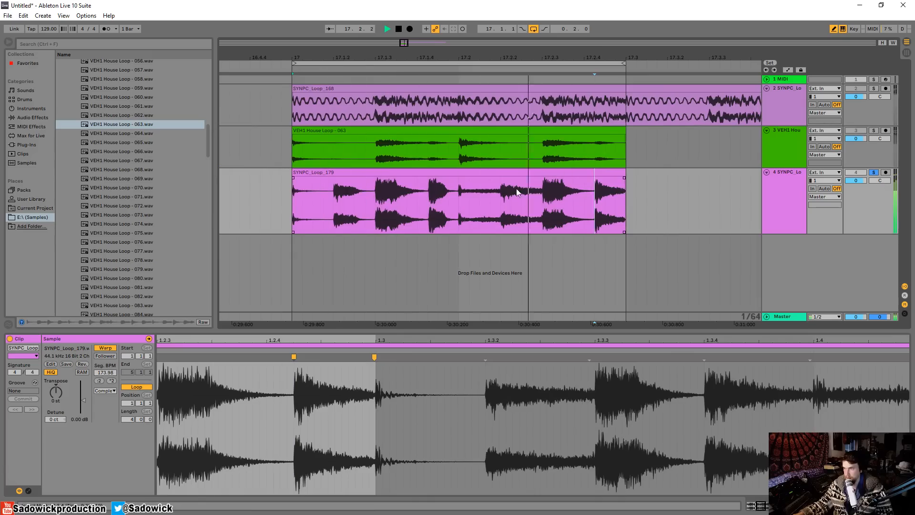
Split the SYNPC_Loop_179 clip at 17.2, replace its second half with a duplicate of the first, and audition it
drag(460, 199, 294, 188)
key(ctrl+e)
click(487, 176)
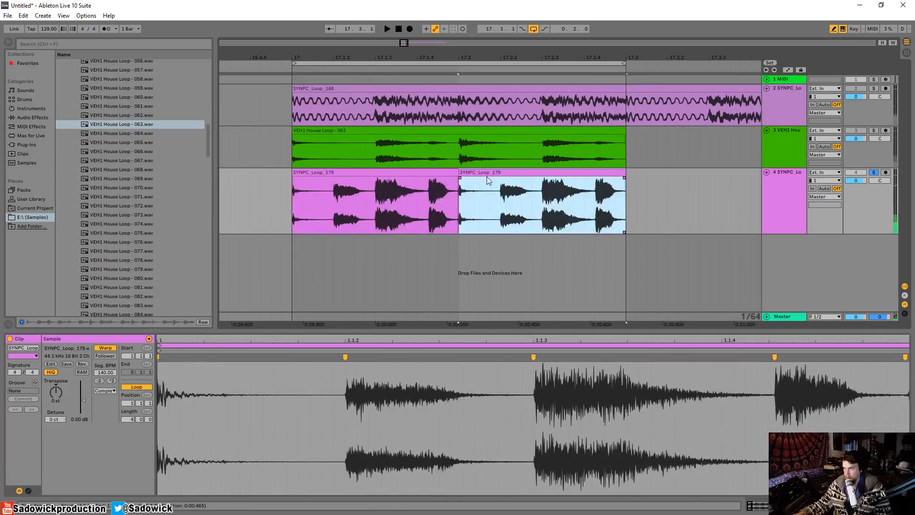
click(301, 174)
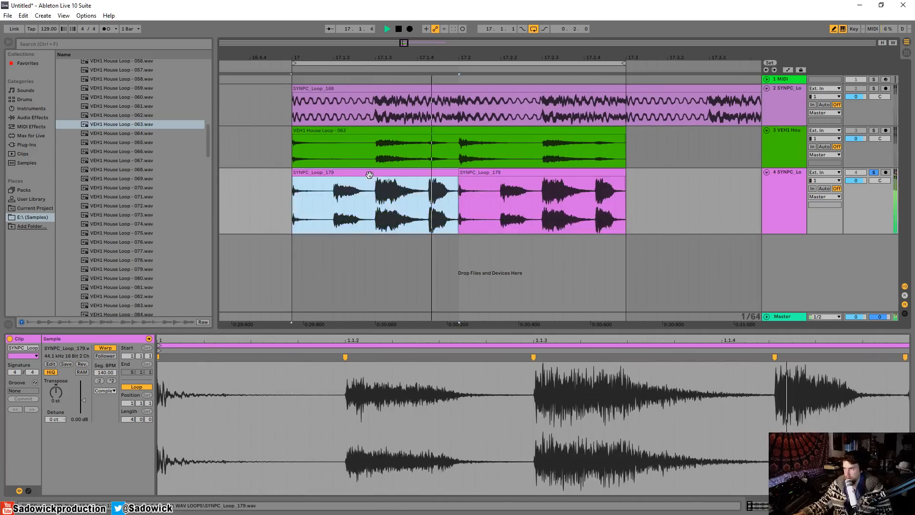
key(space)
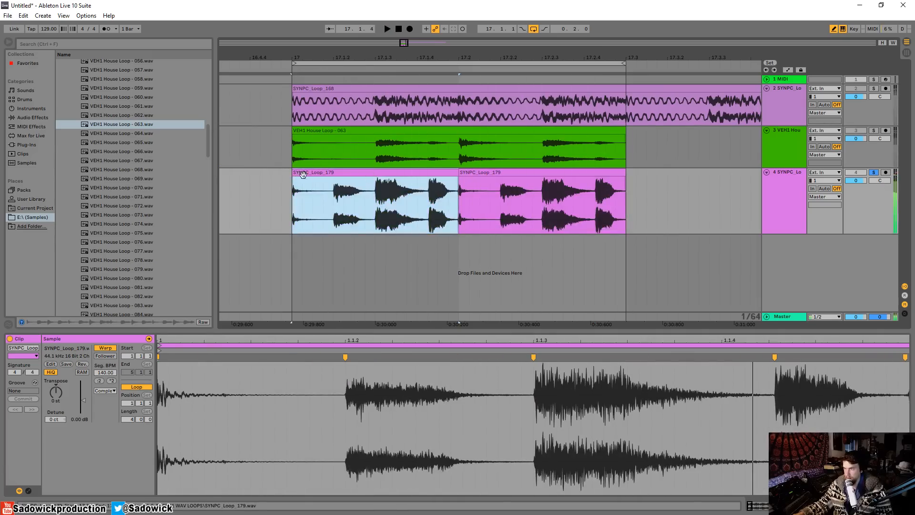
Duplicate the second SYNPC_Loop_179 clip so that a copy fills 17.3 to 17.4
click(542, 177)
key(ctrl+e)
click(570, 174)
key(ctrl+d)
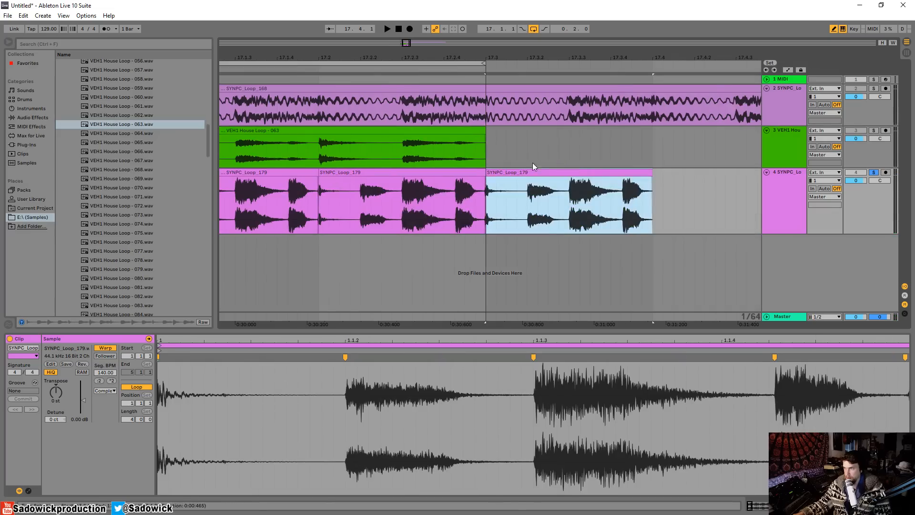
Remove the fourth hit's warp marker in the copied clip at 17.3, play the copy, and select the clip at 17.2
drag(391, 339, 391, 286)
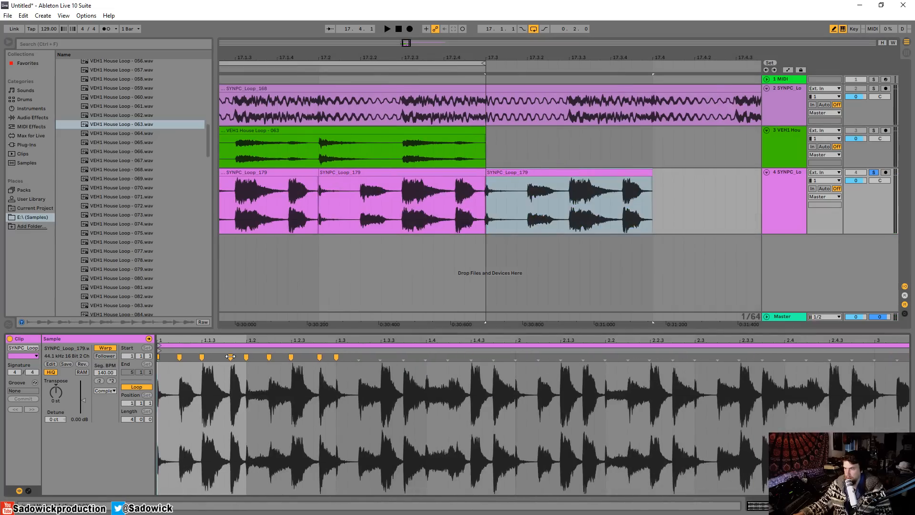
click(661, 205)
key(space)
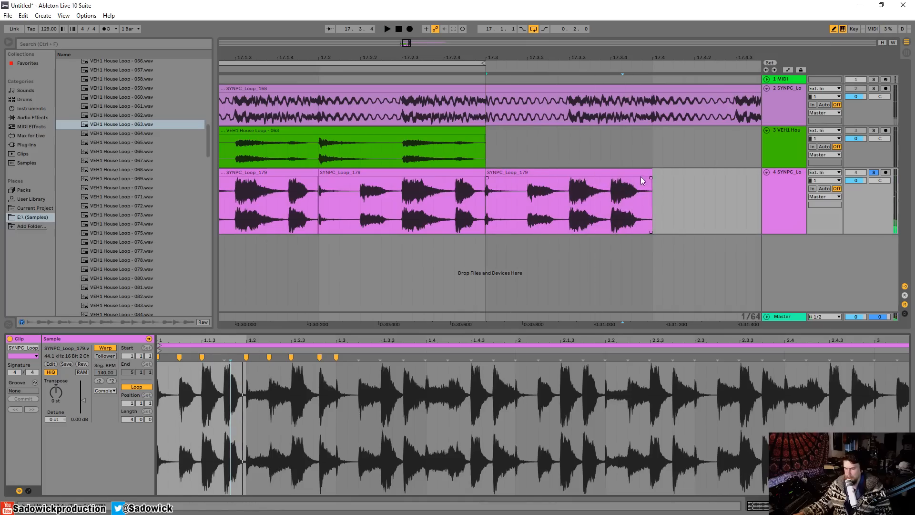
key(space)
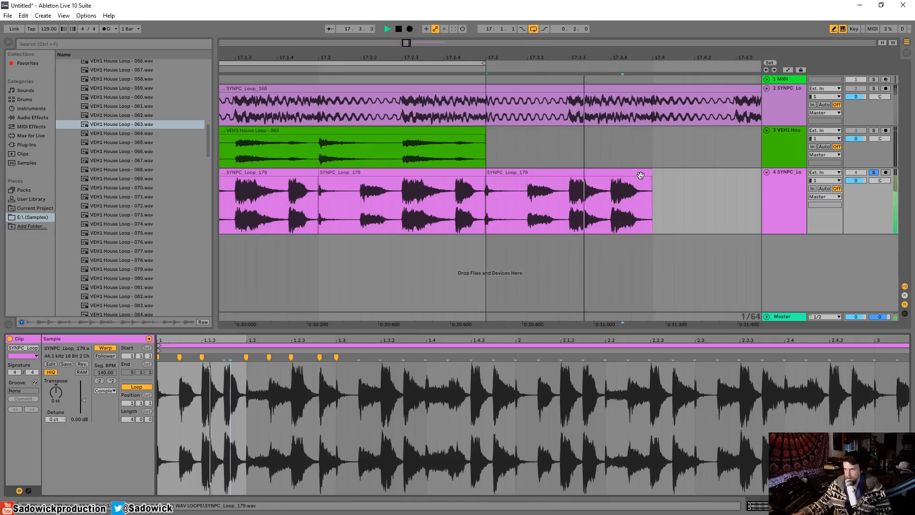
key(space)
click(411, 173)
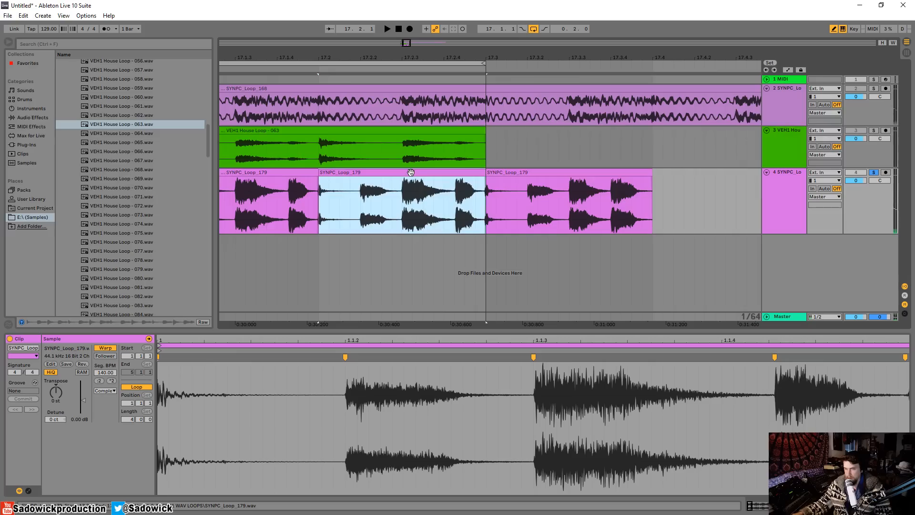
Play back the looped section from 17 to 17.3 with the current SYNPC_Loop_179 clips
key(space)
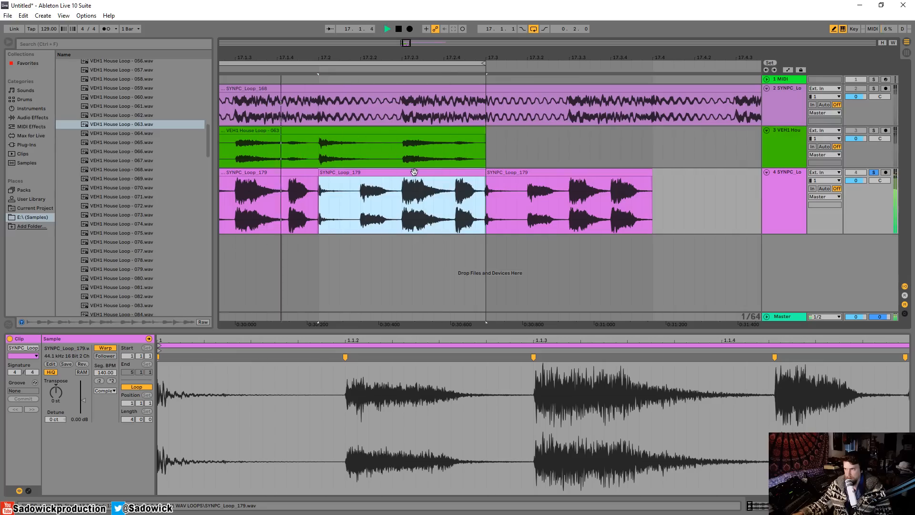
key(space)
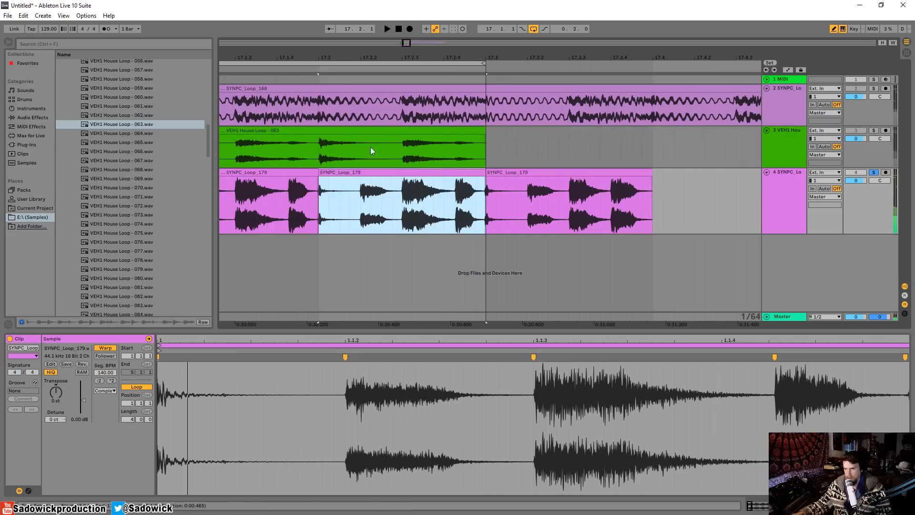
drag(414, 54, 539, 31)
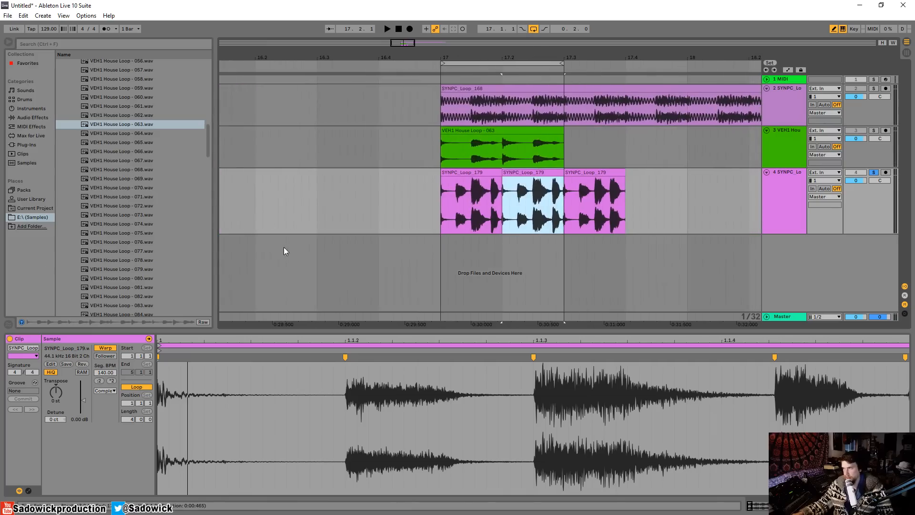
Place VEH1 House Loop - 076 on track 3 at bar 17 and clear the clip material following 17.3 on tracks 3 and 4
scroll(144, 156, down, 2)
click(135, 186)
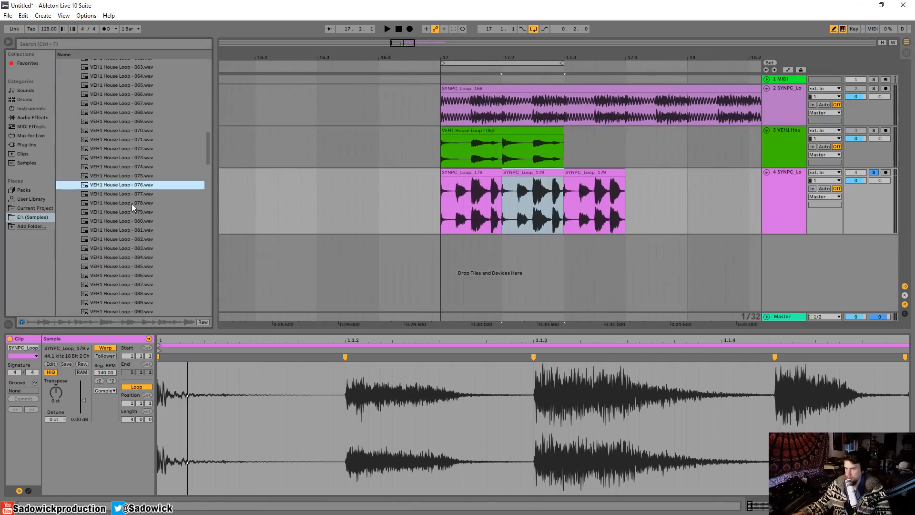
drag(135, 190, 440, 141)
drag(566, 155, 641, 155)
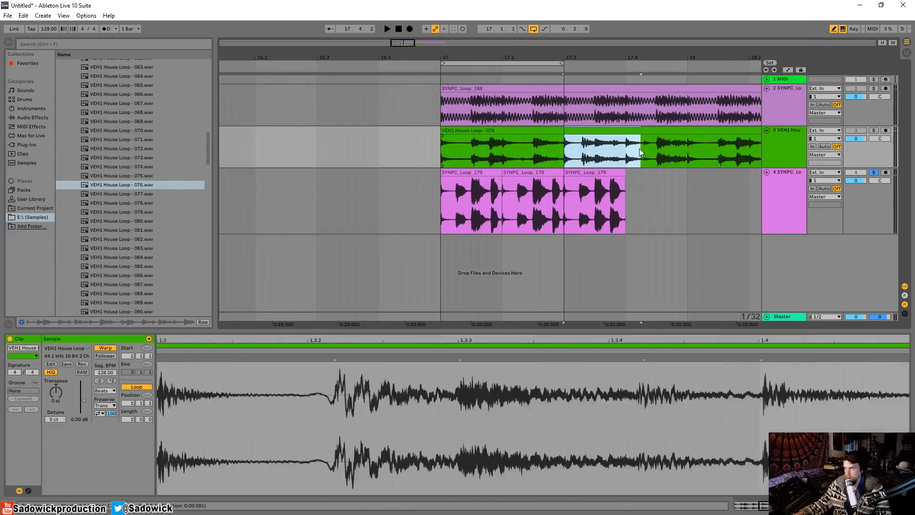
key(Delete)
click(606, 173)
key(Delete)
Move the fourth hit's warp marker in the first SYNPC_Loop_179 clip earlier, closer to 1.1.4, in line with the VEH1 loop's hit
drag(486, 53, 497, 105)
click(553, 180)
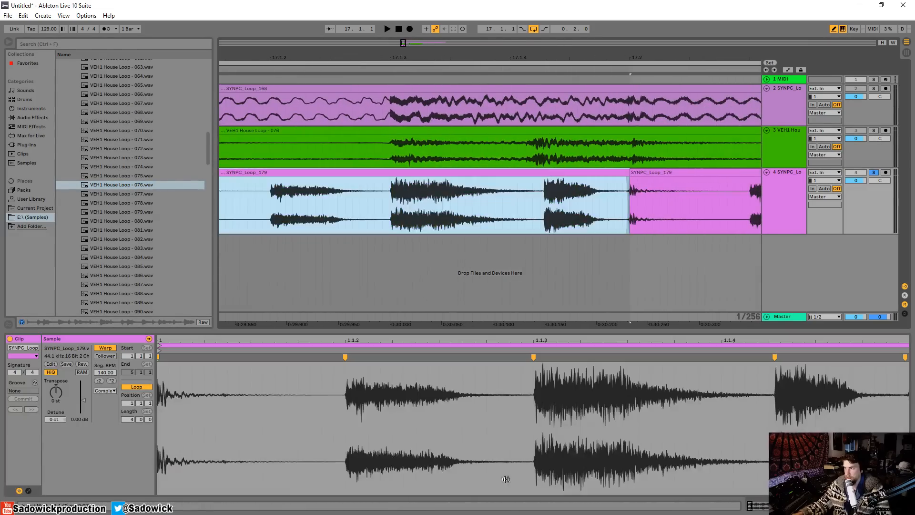
drag(402, 340, 386, 253)
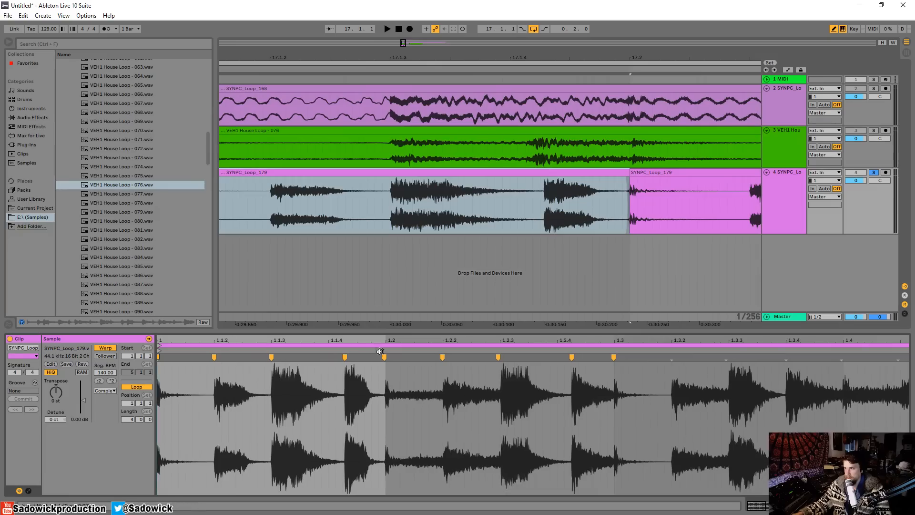
mouse_move(344, 341)
mouse_down()
mouse_move(345, 352)
mouse_move(394, 361)
mouse_move(381, 357)
mouse_up()
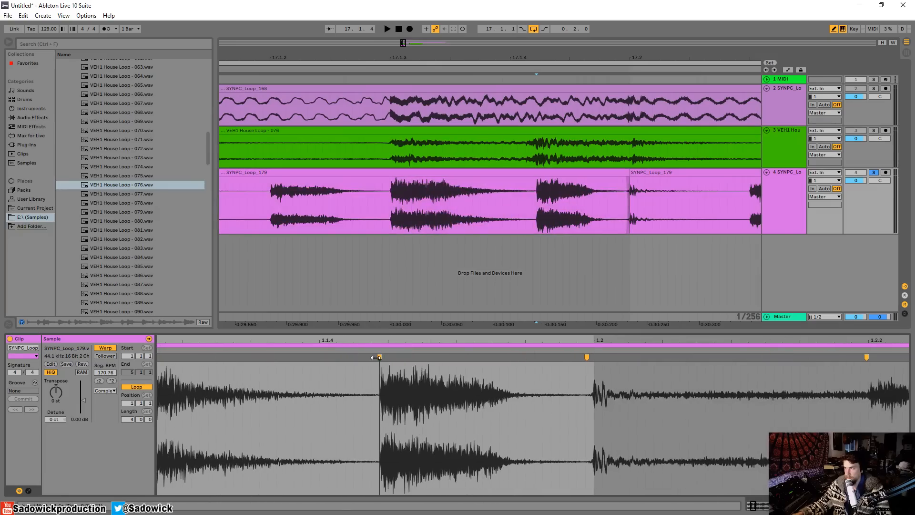
Play back the loop and inspect the waveforms of both SYNPC_Loop_179 clips
key(space)
drag(488, 54, 449, 11)
click(447, 172)
click(503, 172)
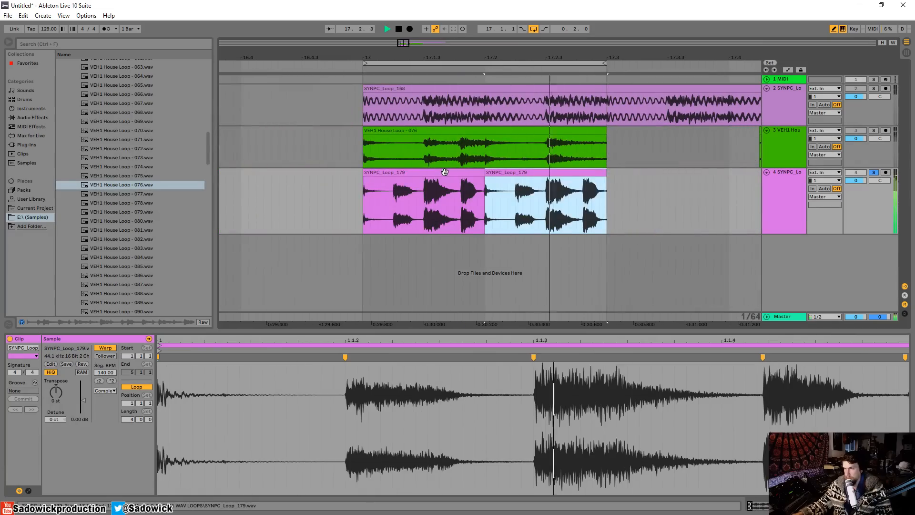
key(space)
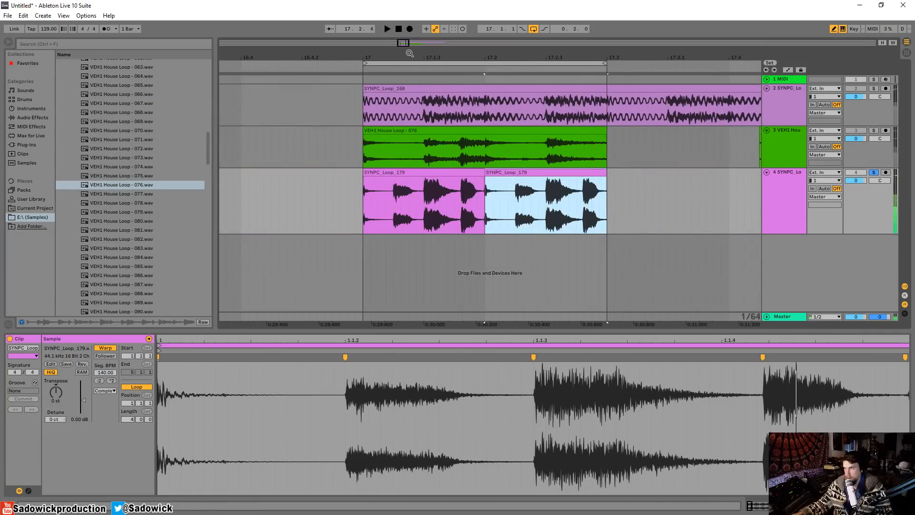
Make VEH1 House Loop - 076 start at bar 17 from its 17.1.3 hit, and shift the SYNPC_Loop_179 second-hit warp marker later, past 1.1.2
mouse_move(410, 53)
mouse_down()
mouse_move(429, 80)
mouse_move(428, 50)
mouse_up()
drag(388, 131, 410, 136)
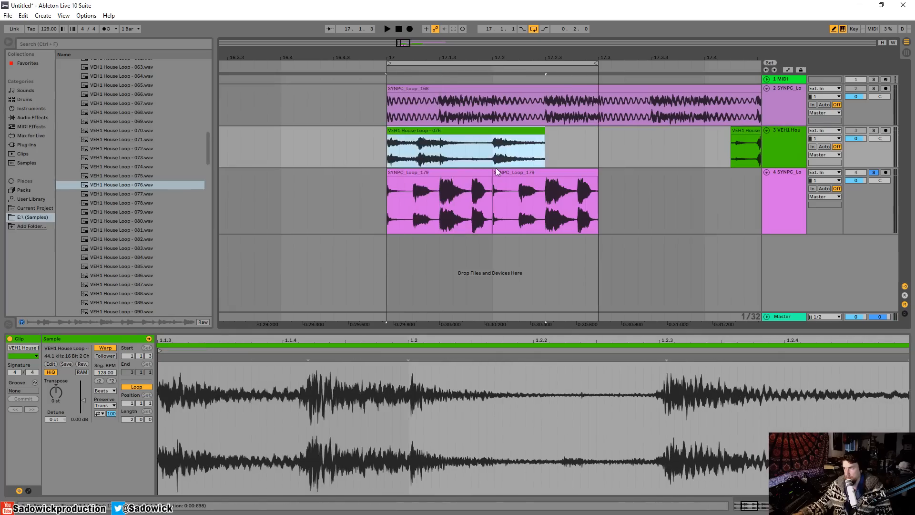
click(419, 179)
drag(424, 55, 423, 98)
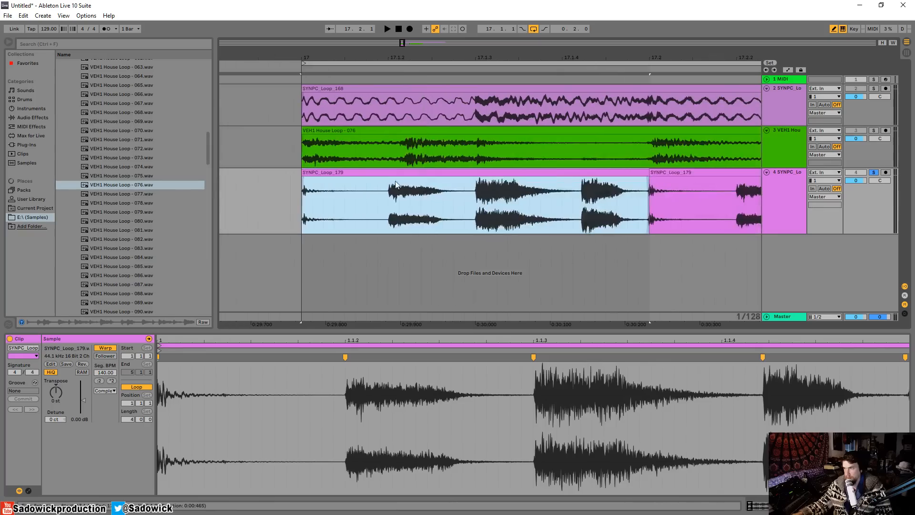
drag(354, 338, 354, 291)
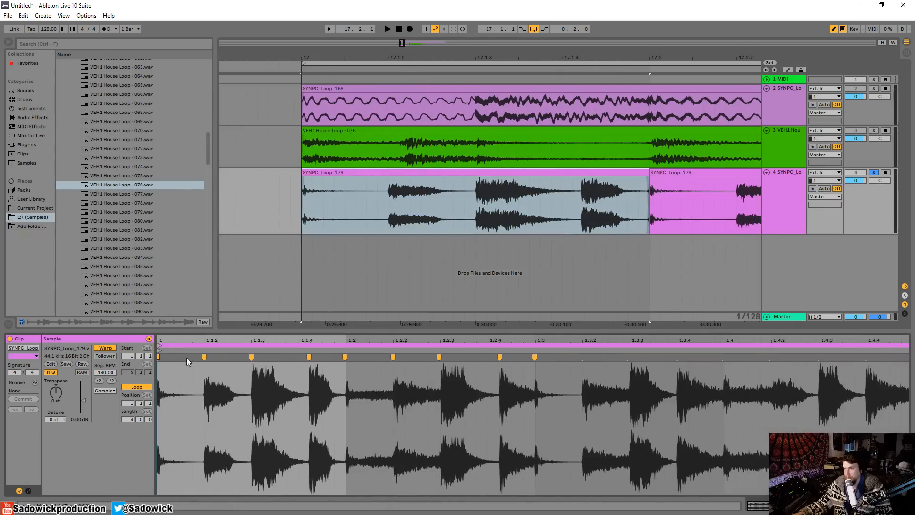
mouse_move(209, 340)
mouse_down()
mouse_move(226, 358)
mouse_move(285, 358)
mouse_up()
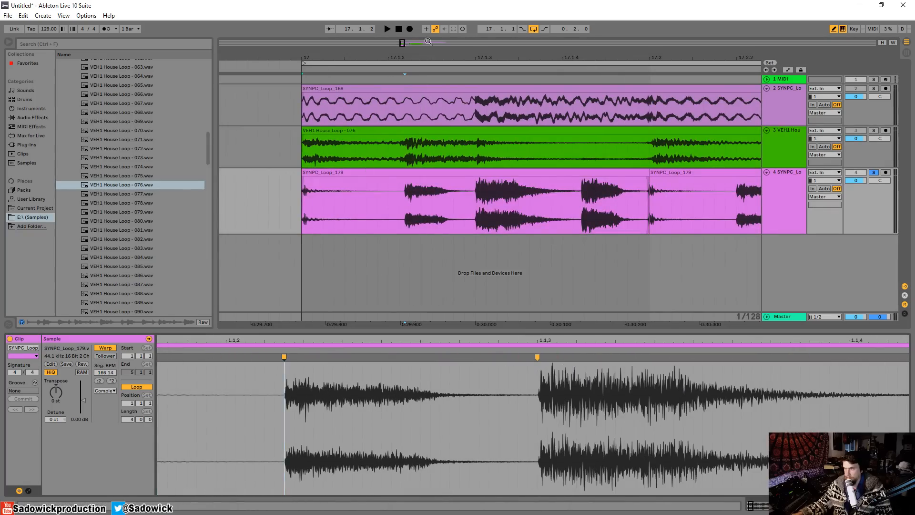
Audition the re-timed loop and transpose the second SYNPC_Loop_179 clip to -12 st
drag(408, 57, 405, 96)
key(space)
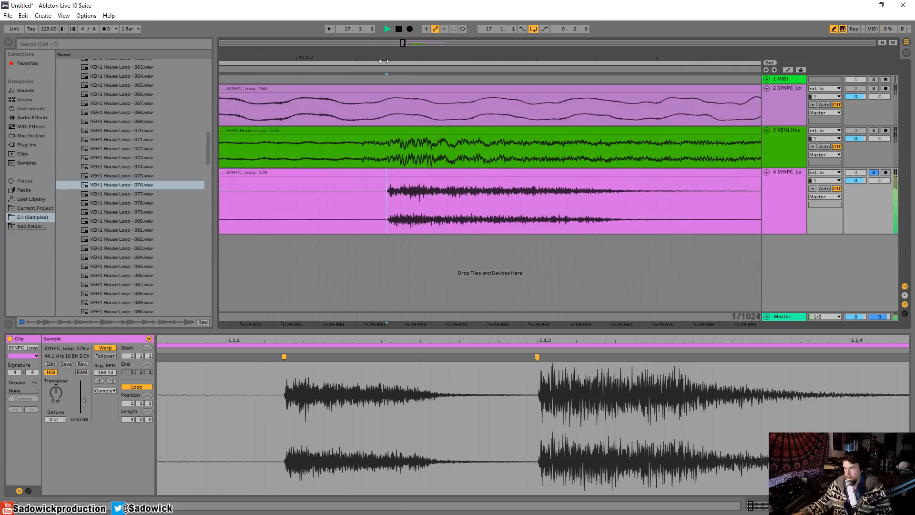
drag(384, 61, 386, 45)
click(441, 170)
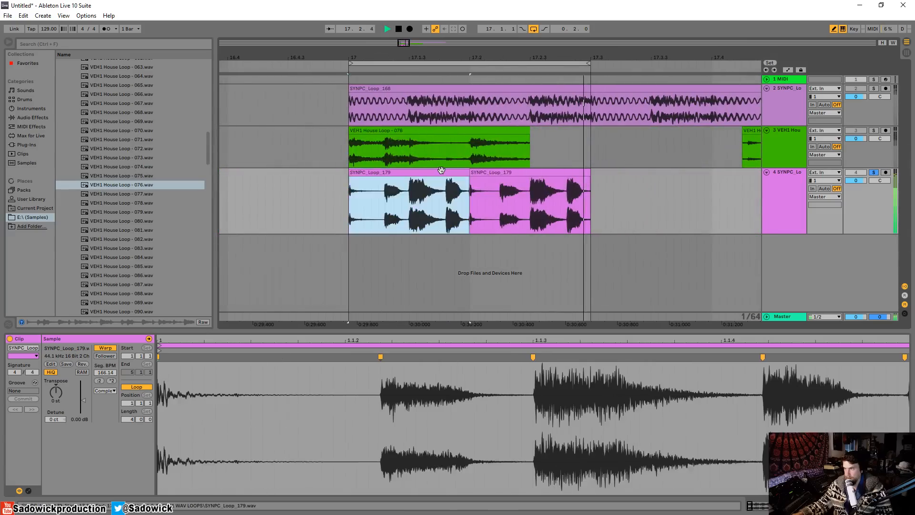
click(500, 172)
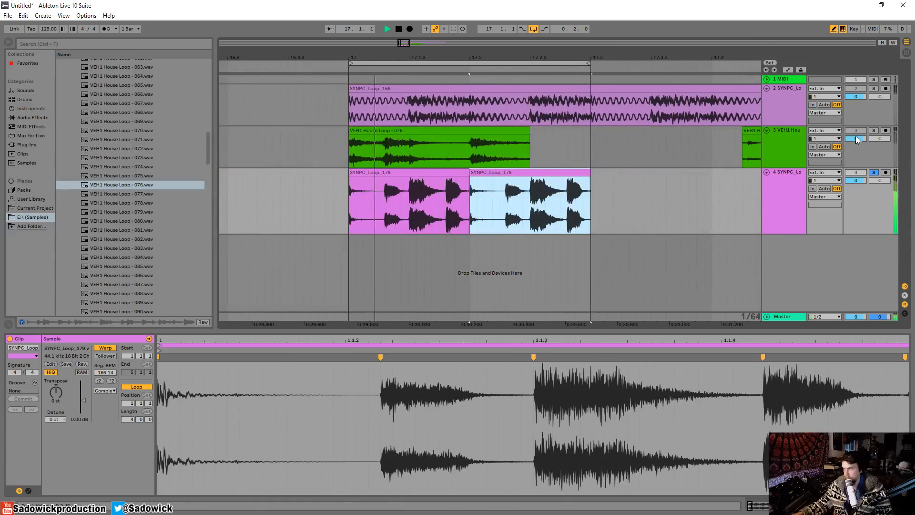
key(space)
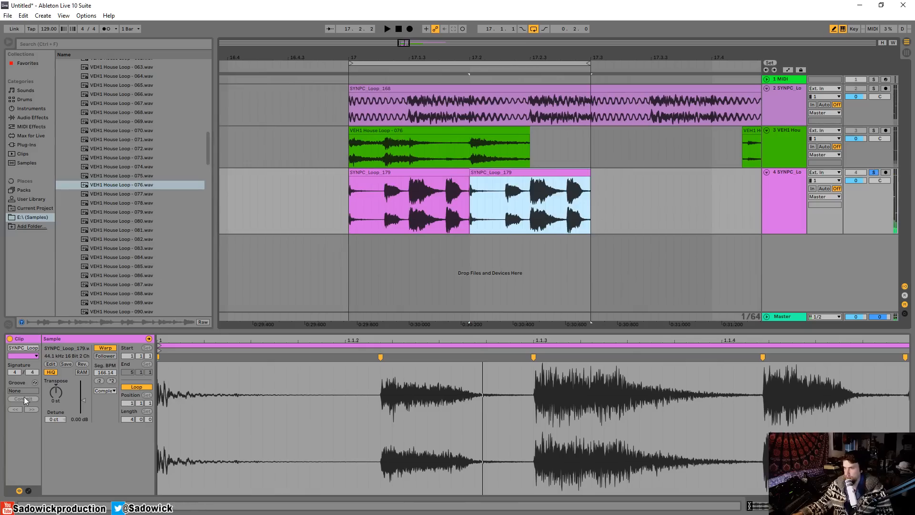
drag(56, 392, 56, 419)
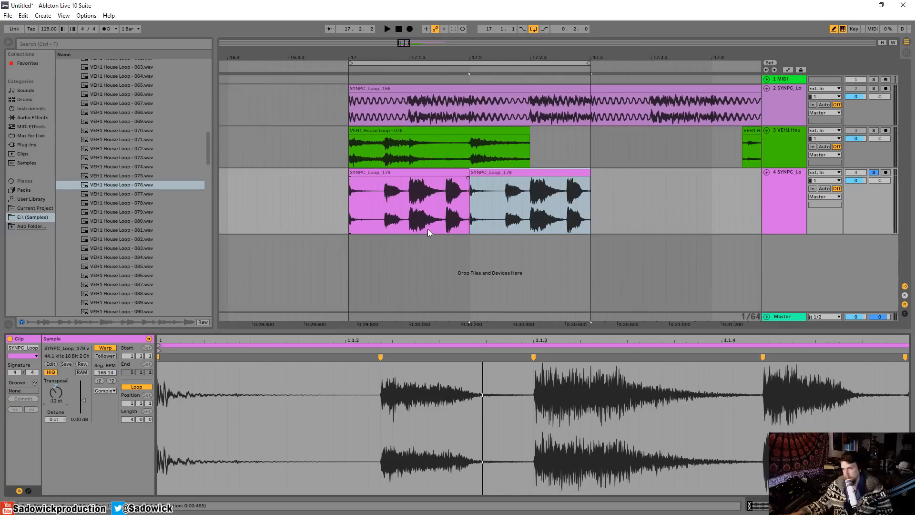
Delete tracks 4 and 3 with the SYNPC_Loop_179 and VEH1 House Loop clips
click(788, 173)
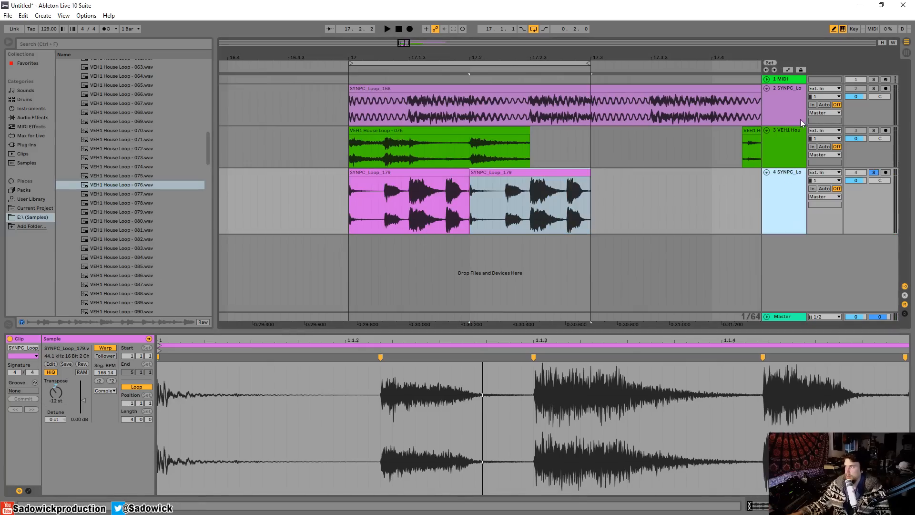
key(Delete)
key(Delete)
Enlarge and reactivate the SYNPC_Loop_168 track, and shorten its clip to end at 17.3
click(420, 107)
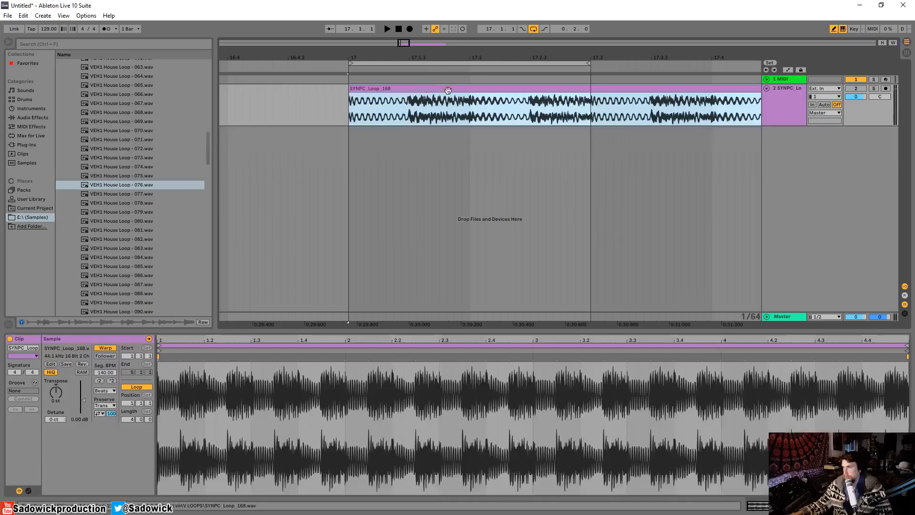
drag(887, 108, 886, 140)
drag(548, 52, 448, 52)
key(space)
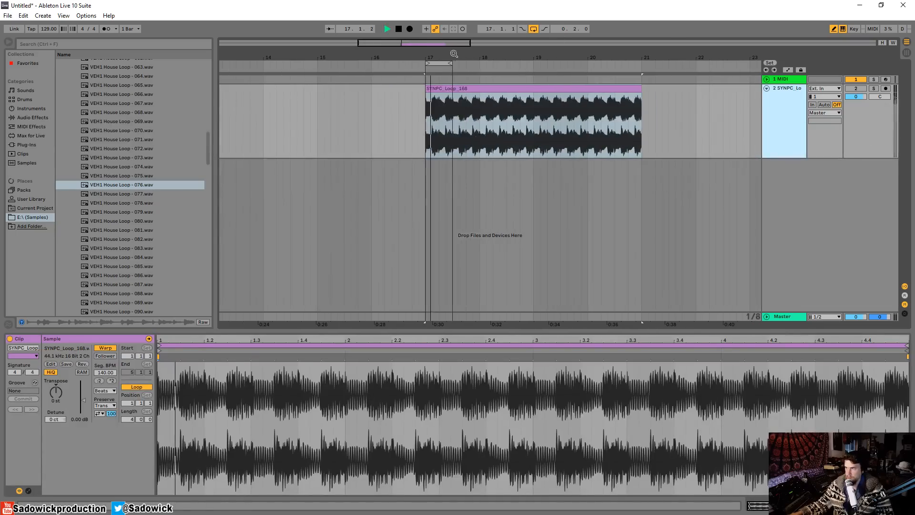
click(854, 89)
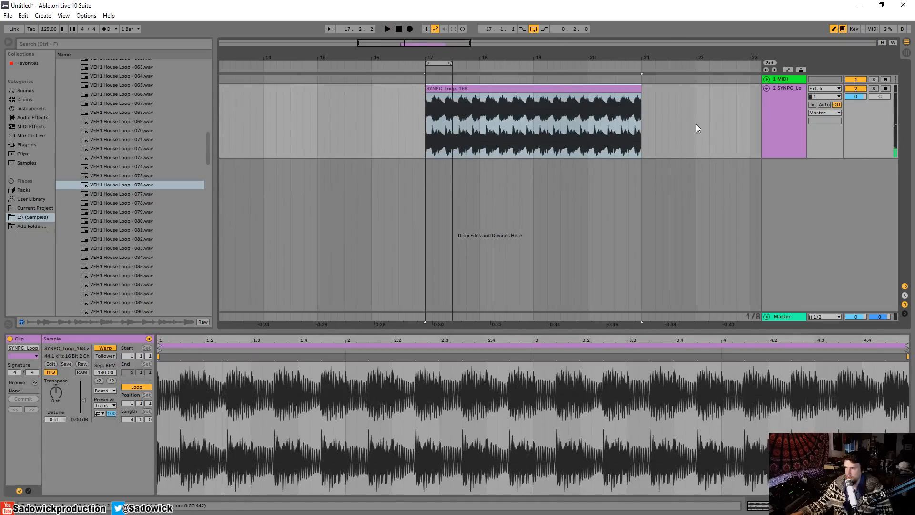
drag(640, 90, 452, 90)
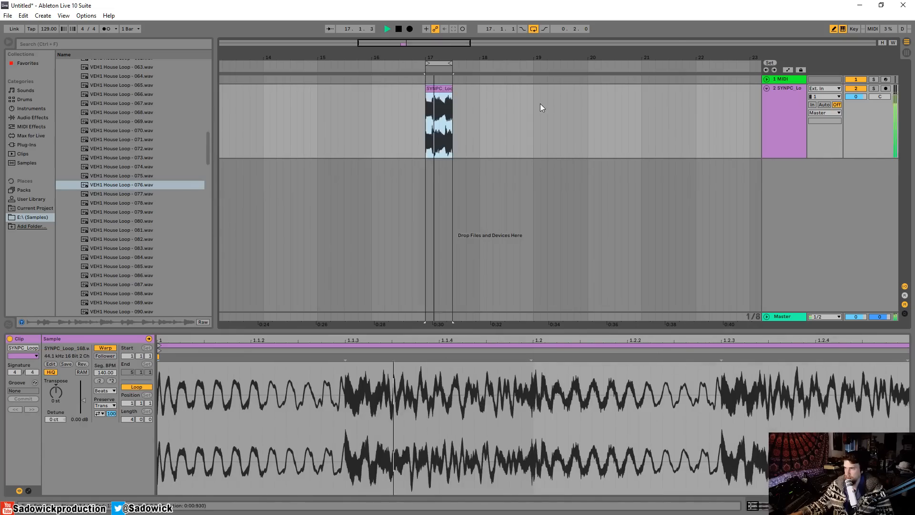
Extend the SYNPC_Loop_168 clip to bar 18, loop the whole bar, and play it back
drag(476, 49, 435, 53)
drag(475, 91, 589, 90)
key(ctrl+l)
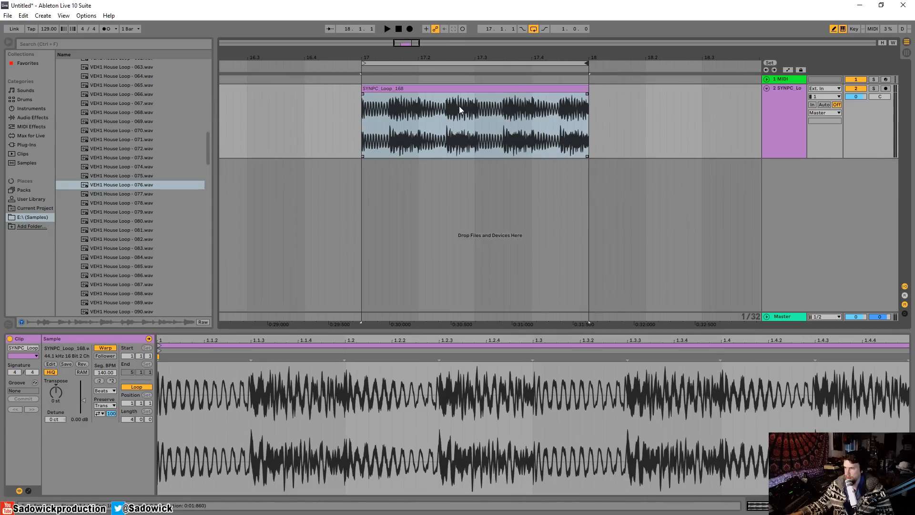
key(space)
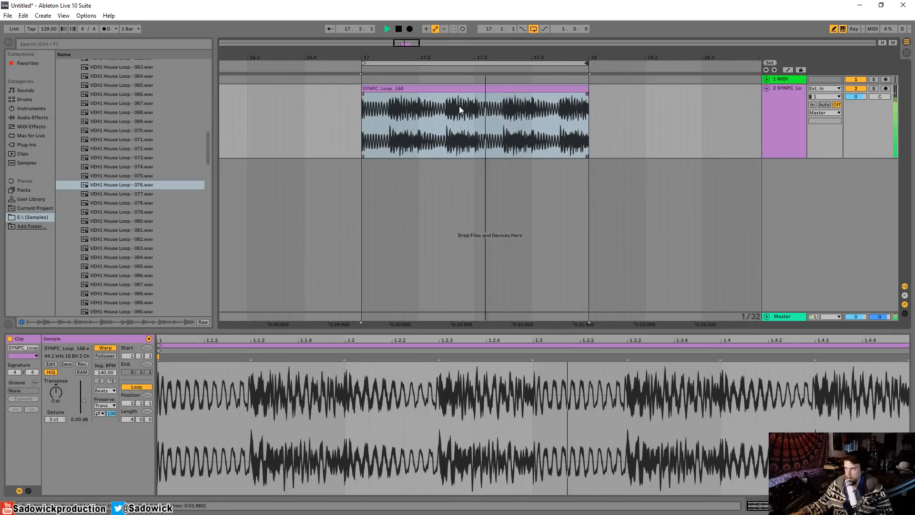
key(space)
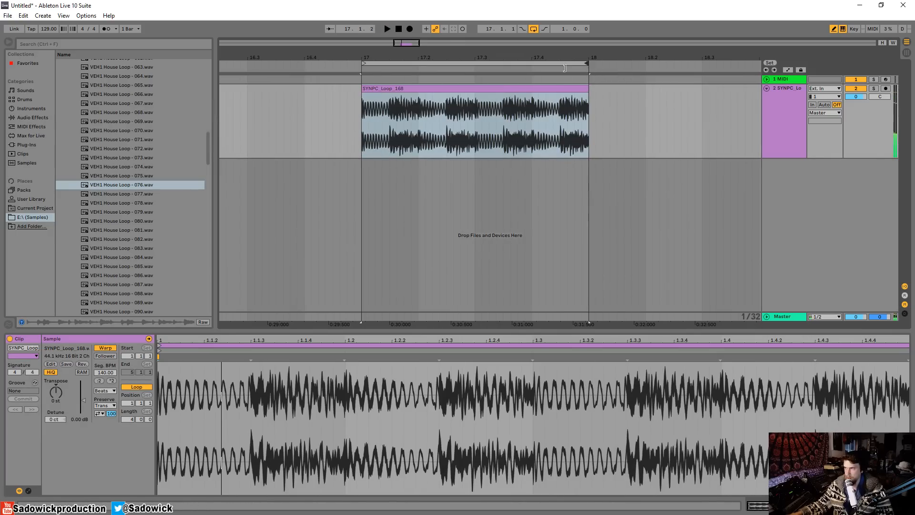
Shorten the loop region and the SYNPC_Loop_168 clip to end at 17.3, and audition the result
drag(564, 69, 474, 68)
drag(638, 114, 474, 109)
key(Delete)
click(434, 88)
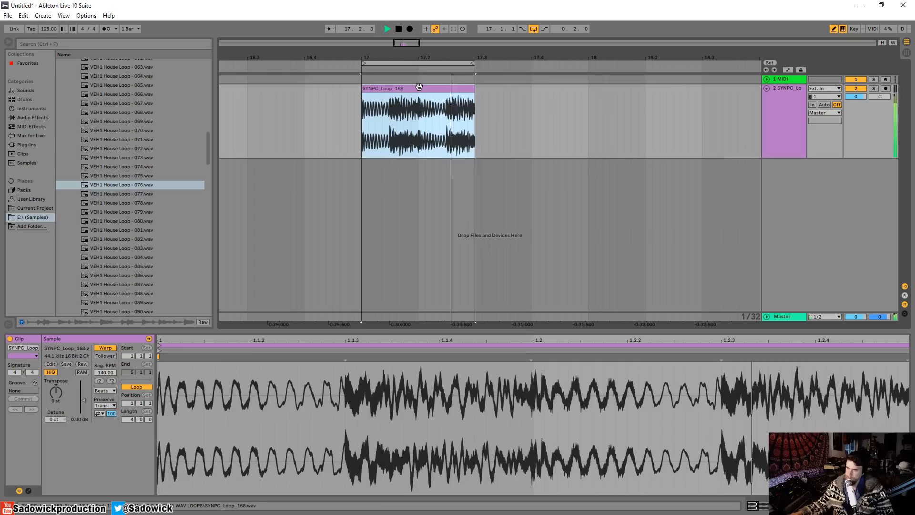
key(space)
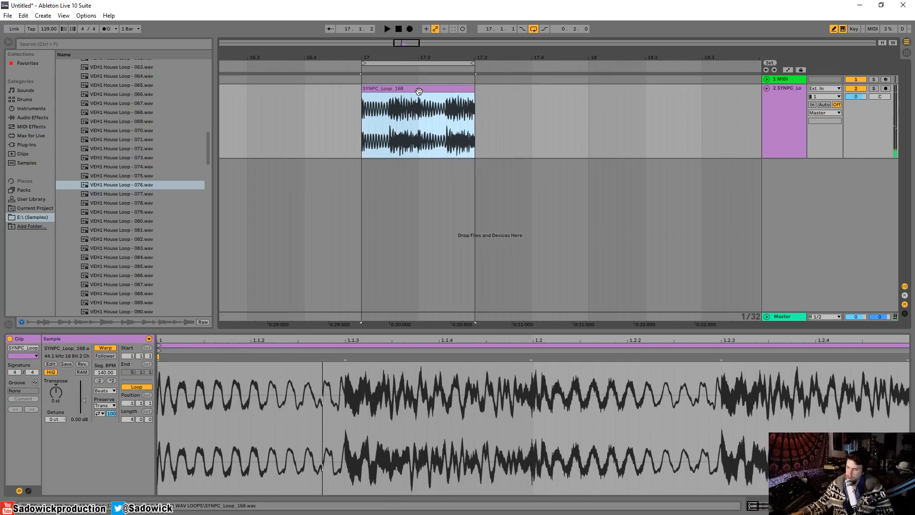
Shrink the detail area, switch it to the SYNPC_Loop_168 track's device chain, and list the iZotope plug-ins
drag(552, 330, 557, 408)
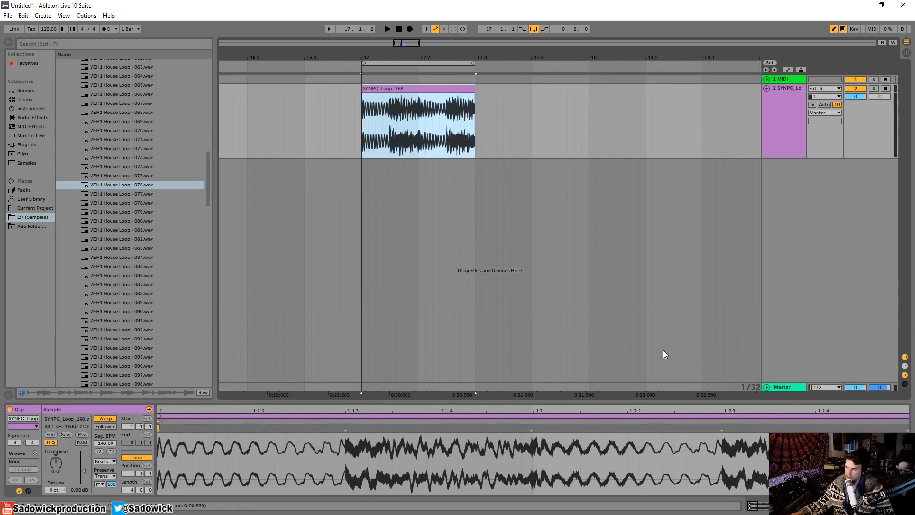
click(864, 506)
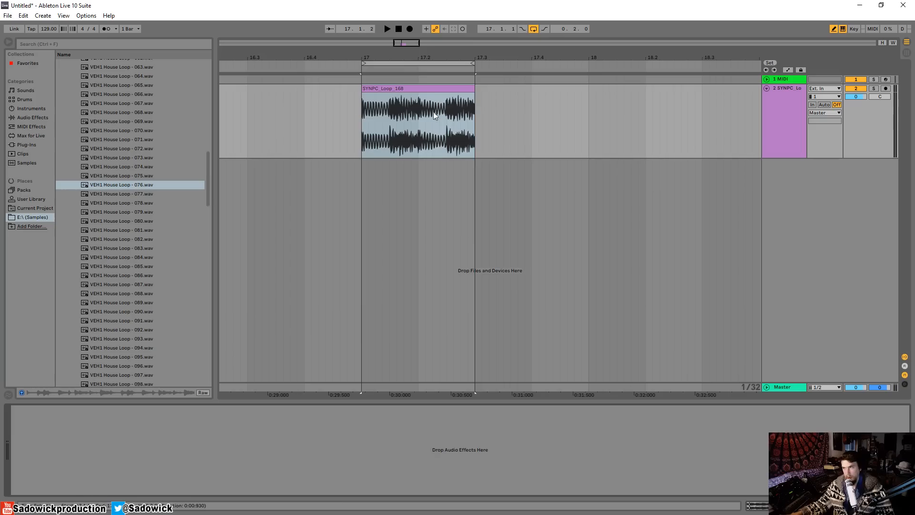
click(411, 98)
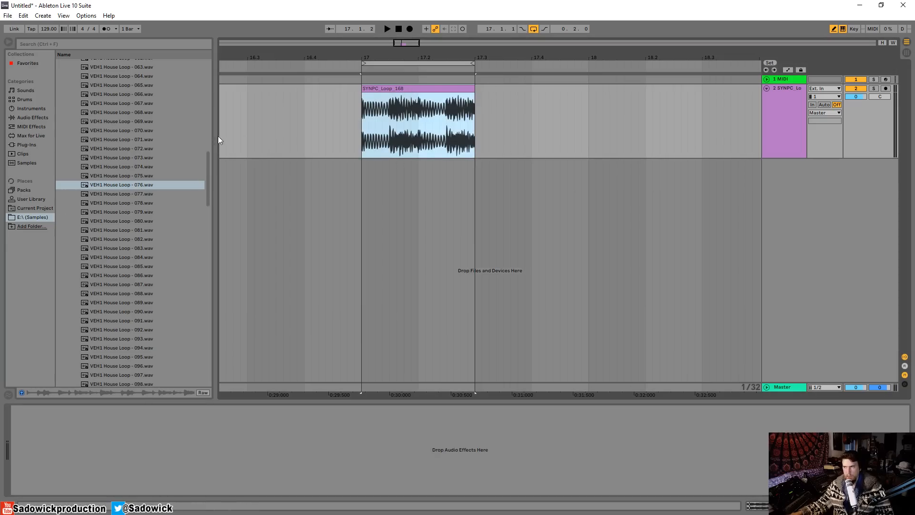
click(28, 146)
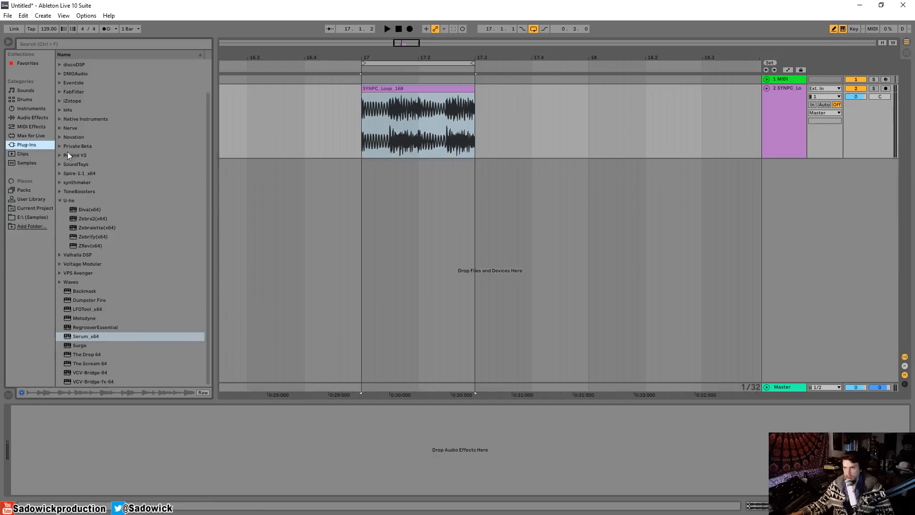
click(60, 235)
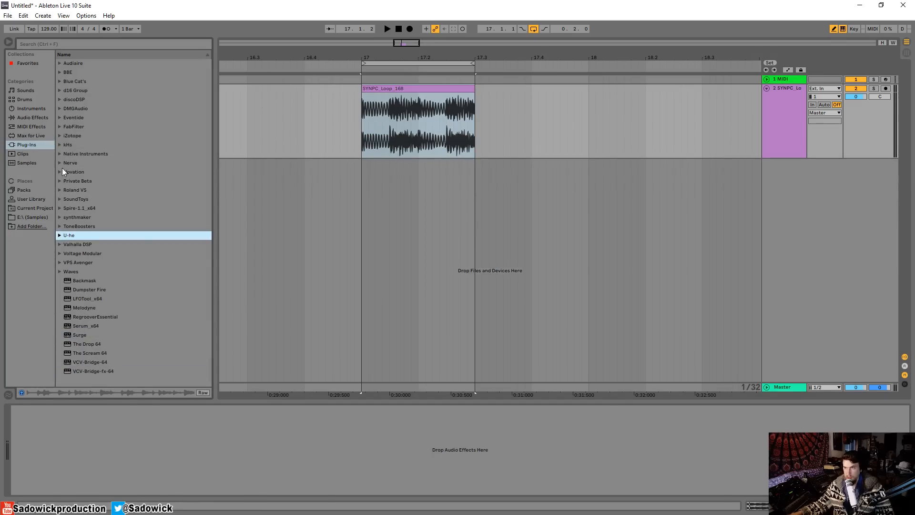
click(59, 136)
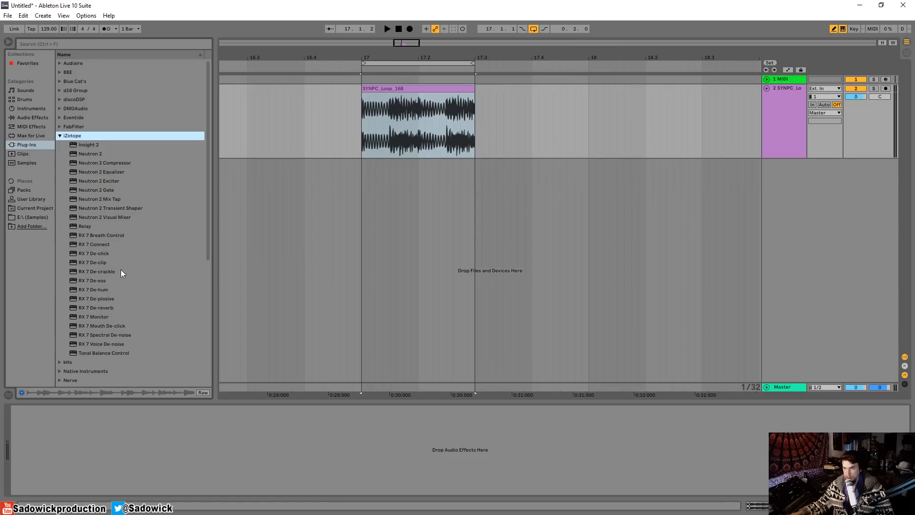
Add RX 7 De-crackle to the SYNPC_Loop_168 track and play it with strength 7.3, High quality and only the crackle output
click(82, 272)
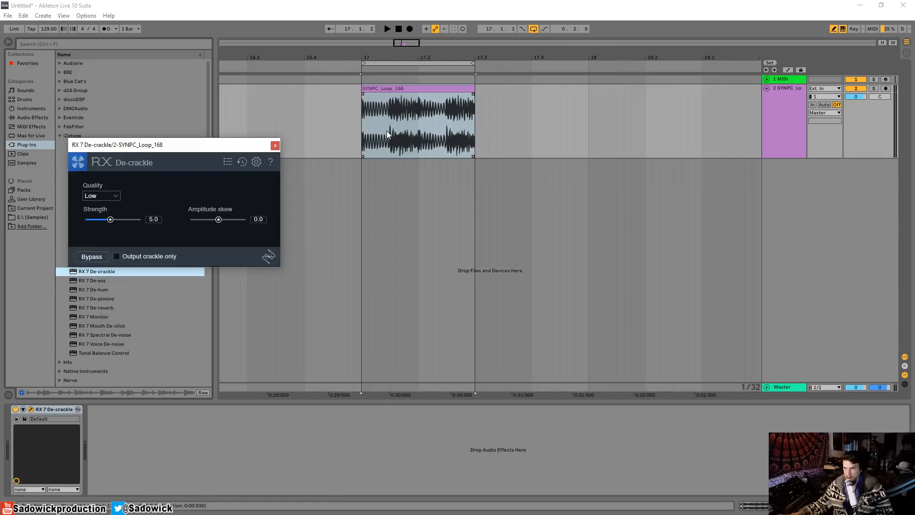
drag(190, 148, 284, 188)
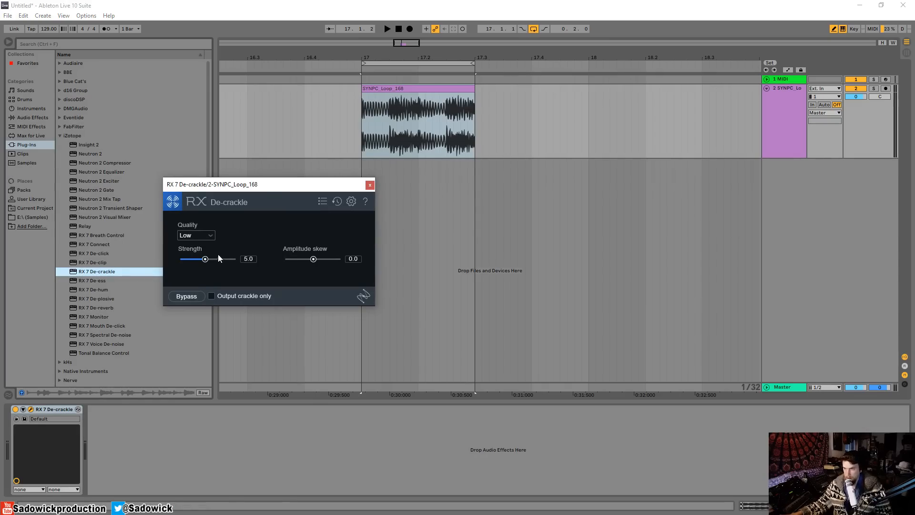
key(space)
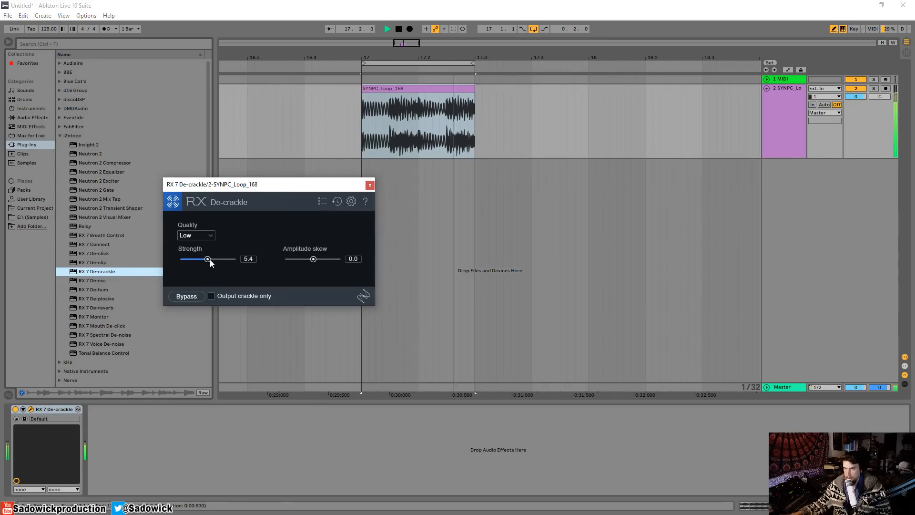
mouse_move(210, 260)
mouse_down()
mouse_move(241, 259)
mouse_move(217, 262)
mouse_up()
click(207, 236)
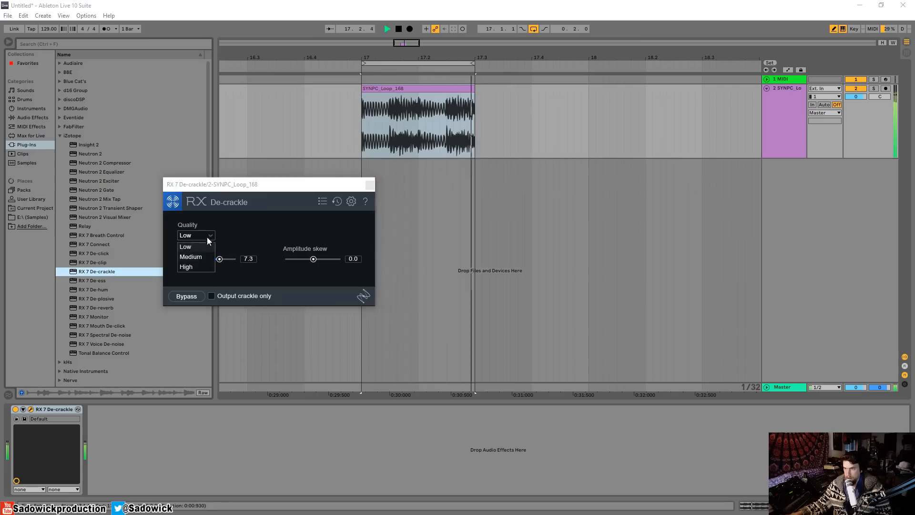
click(201, 264)
click(212, 296)
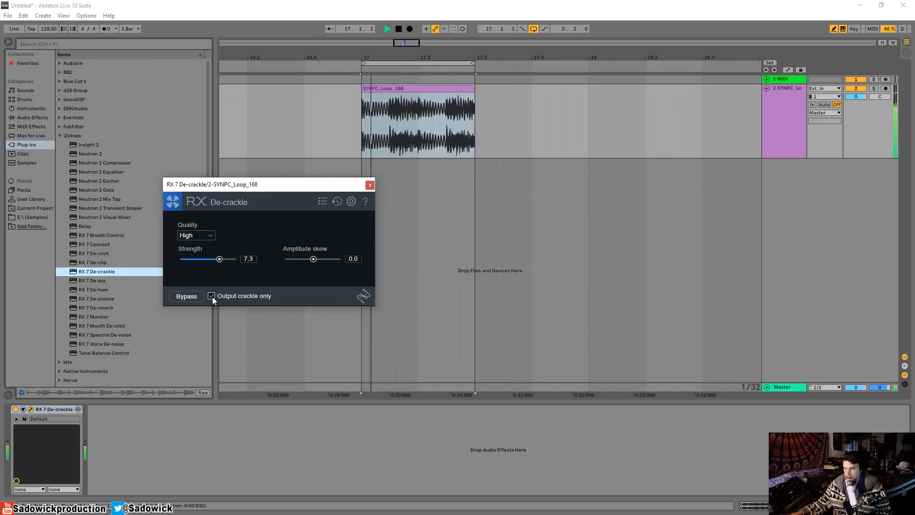
Set De-crackle's quality to Low, strength to 8.2 and amplitude skew to 9.1 while auditioning the loop
click(199, 235)
key(space)
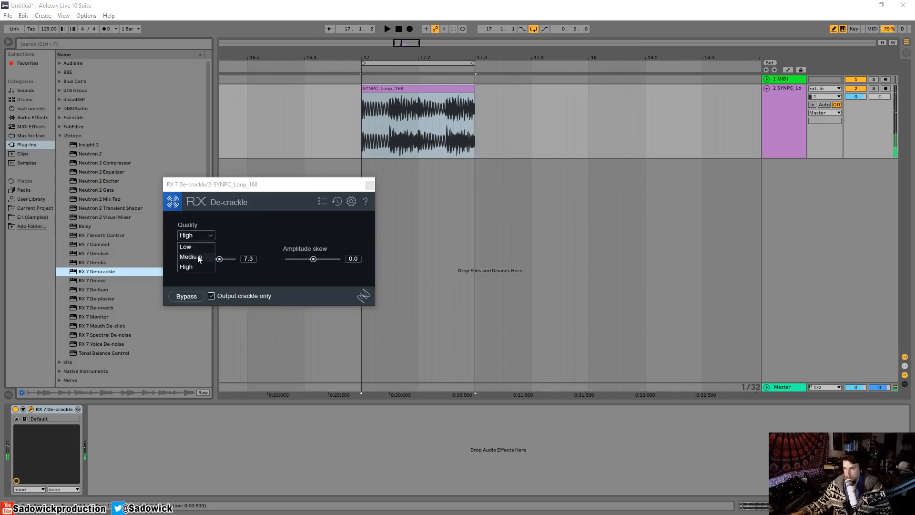
click(197, 256)
click(199, 234)
click(197, 256)
click(196, 235)
click(195, 248)
key(space)
mouse_move(220, 260)
mouse_down()
mouse_move(193, 267)
mouse_move(225, 264)
mouse_up()
drag(314, 259, 339, 265)
key(space)
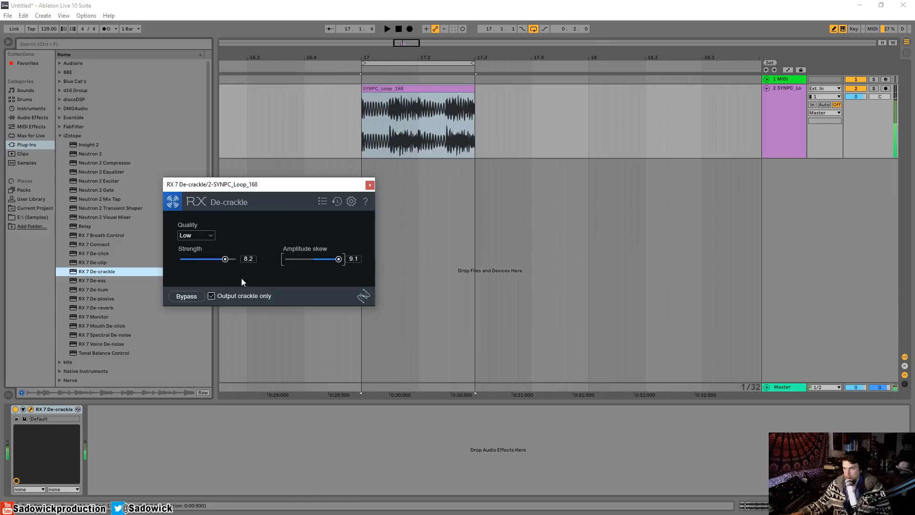
Turn off De-crackle's crackle-only output, compare the loop with the device on and off, and delete the device
click(211, 296)
key(space)
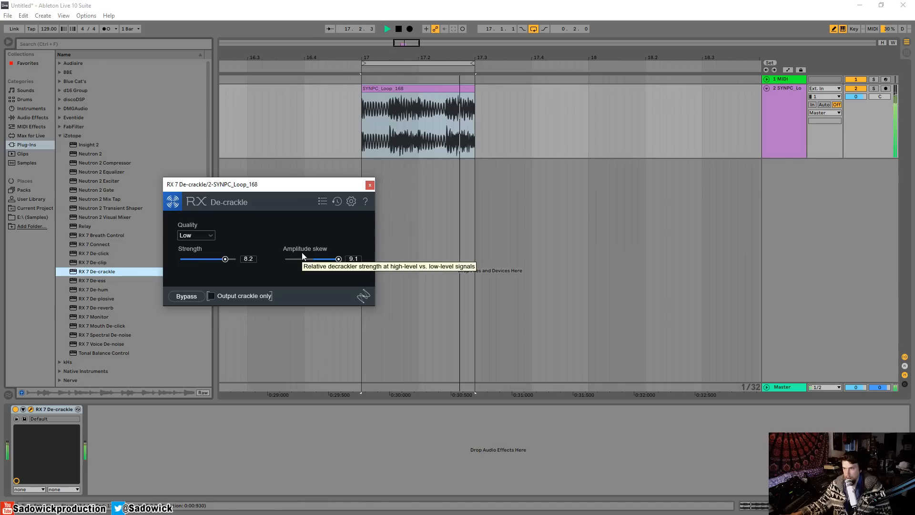
click(15, 409)
click(16, 409)
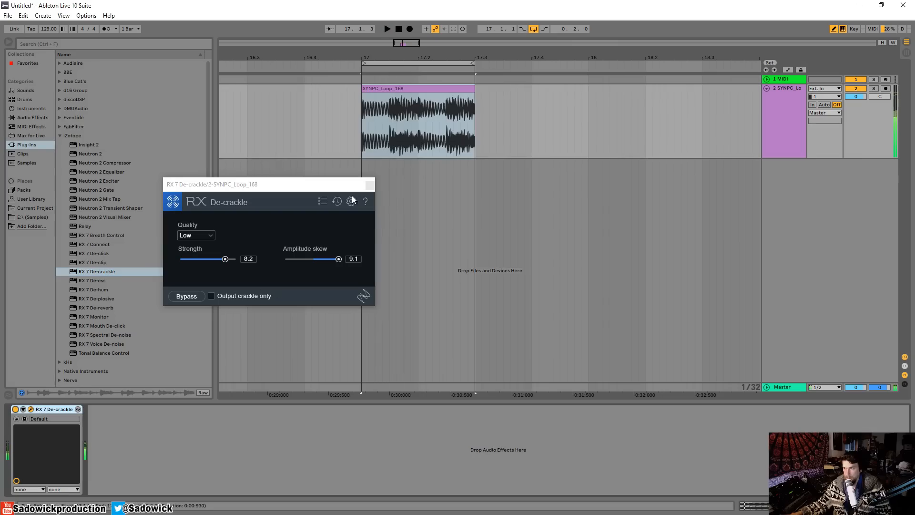
click(369, 185)
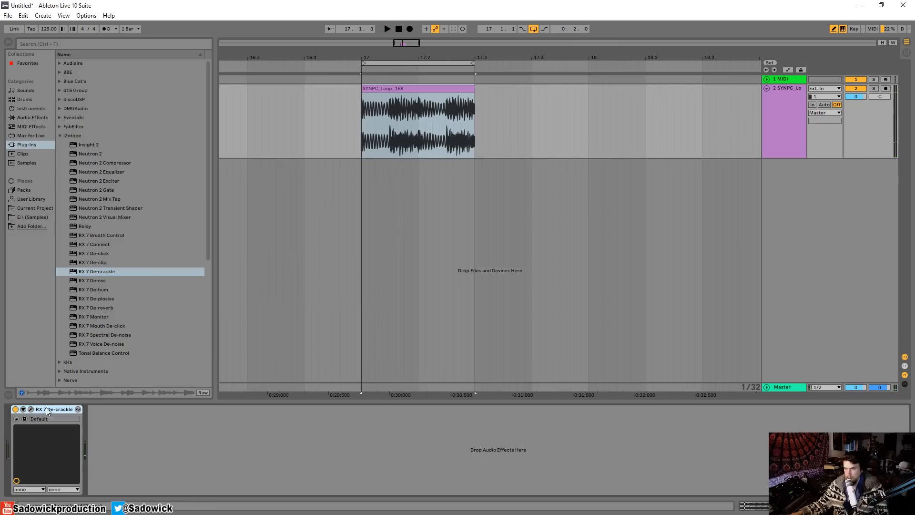
key(Delete)
Try RX 7 De-hum on the loop, first in adaptive mode, then with notches from about 167 Hz at -79.8 dB, and delete it
drag(95, 291, 94, 414)
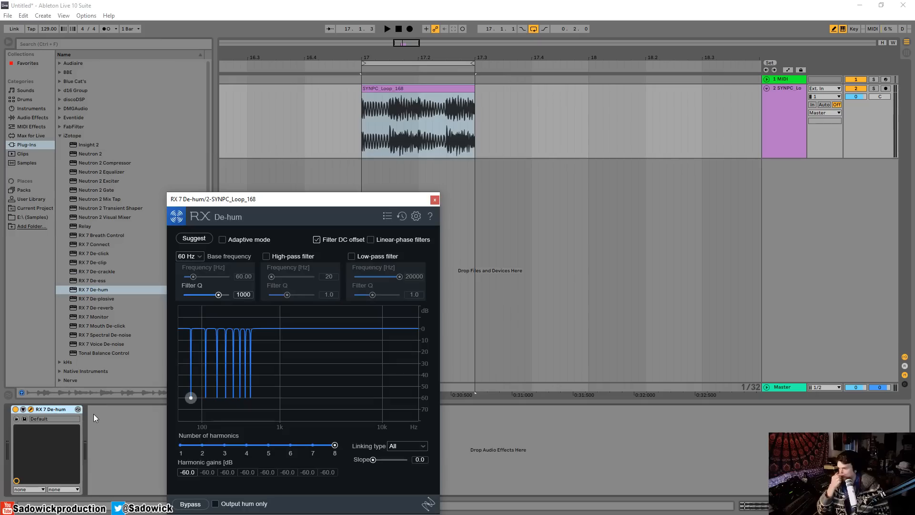
key(space)
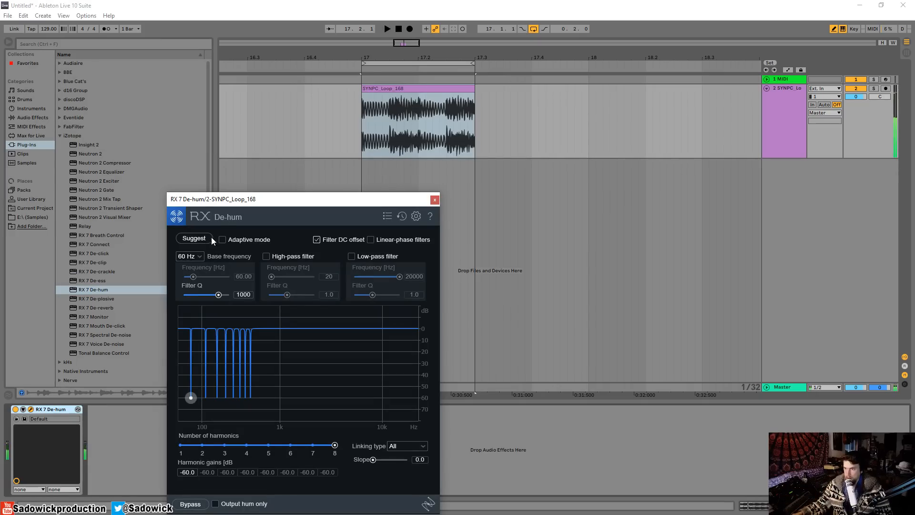
click(223, 240)
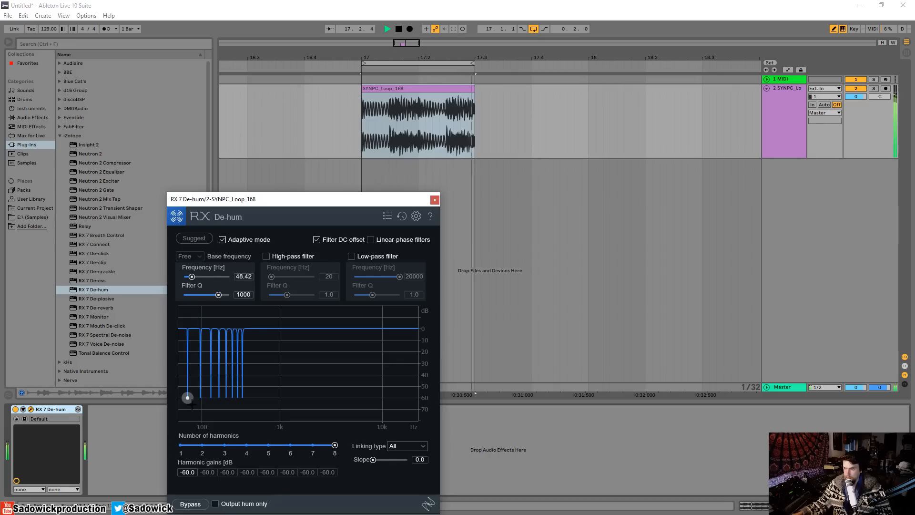
drag(189, 402, 215, 431)
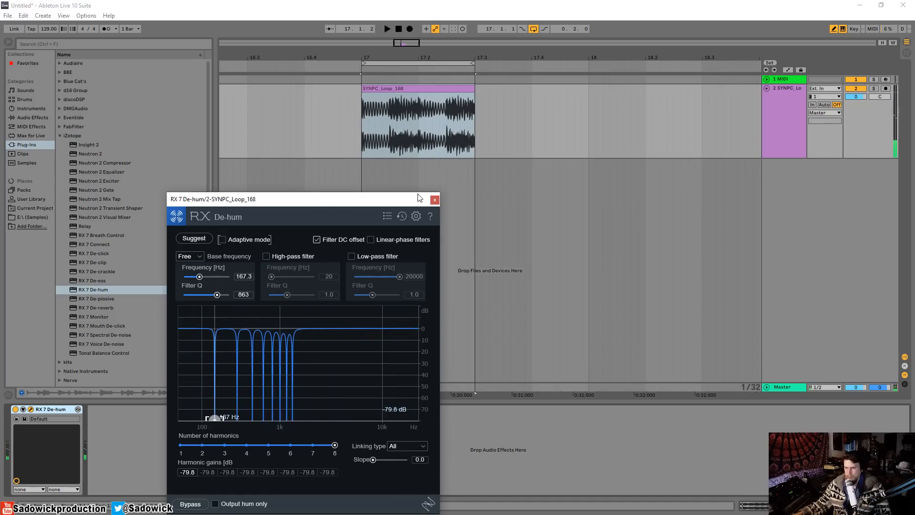
click(434, 199)
key(Delete)
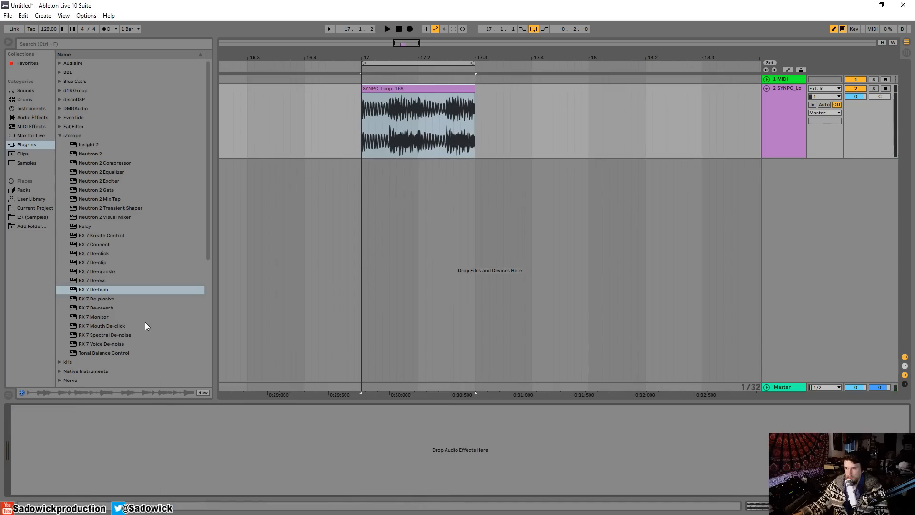
Add RX 7 De-reverb to the SYNPC_Loop_168 track and raise its reduction to 20.0 during playback
click(103, 308)
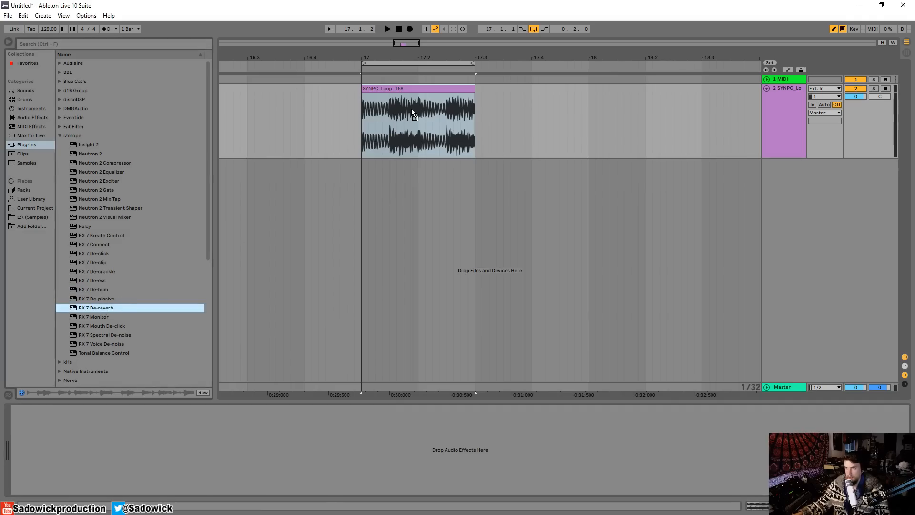
drag(411, 108, 411, 108)
key(space)
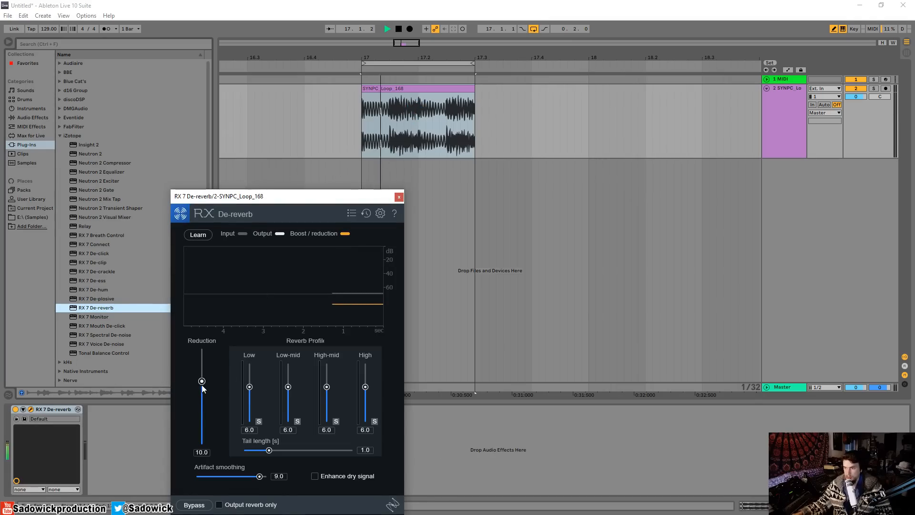
drag(202, 384, 208, 353)
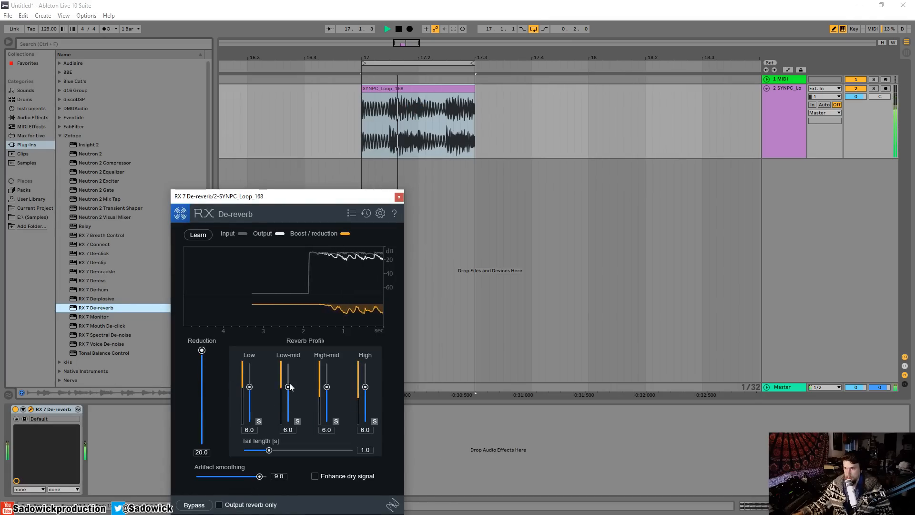
Solo De-reverb's upper bands in turn, setting the reverb profile to low-mid 4.7, high-mid 10.0 and high 10.0
mouse_move(288, 387)
mouse_down()
mouse_move(290, 410)
mouse_move(296, 374)
mouse_move(297, 399)
mouse_up()
click(297, 422)
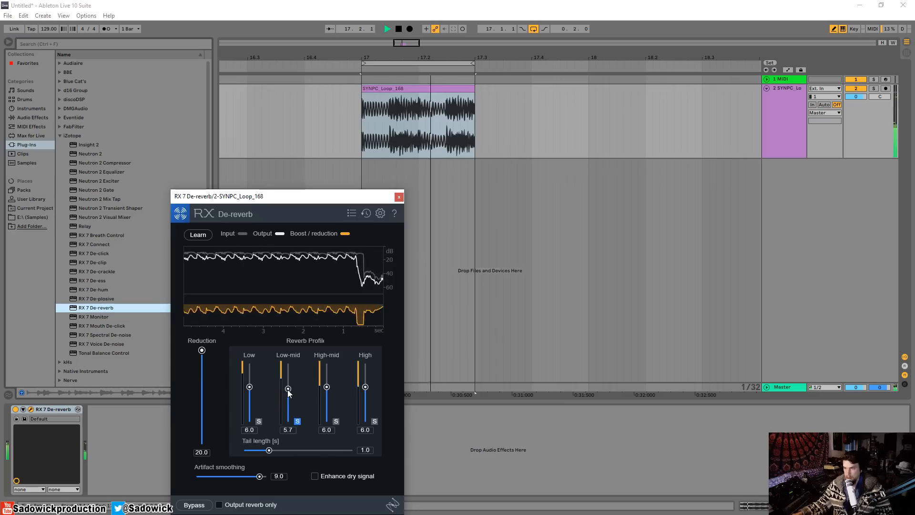
click(298, 421)
click(336, 421)
drag(327, 388, 327, 363)
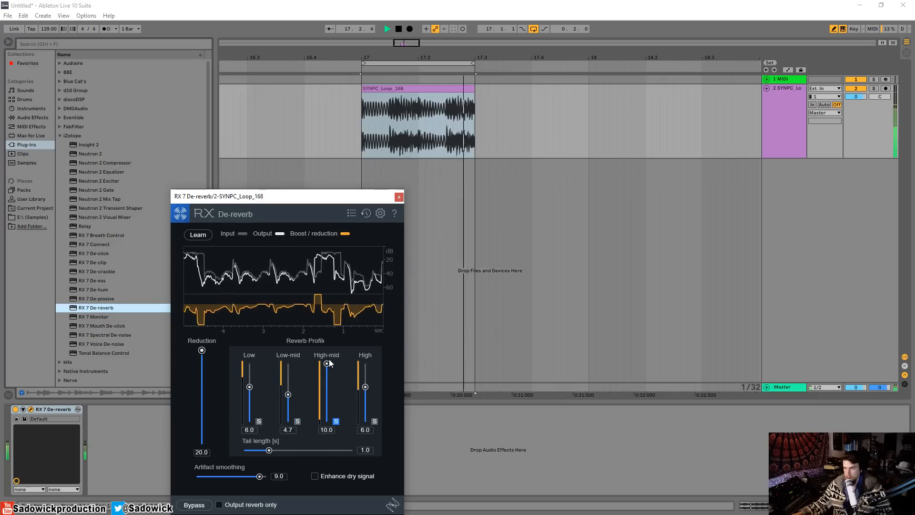
click(375, 421)
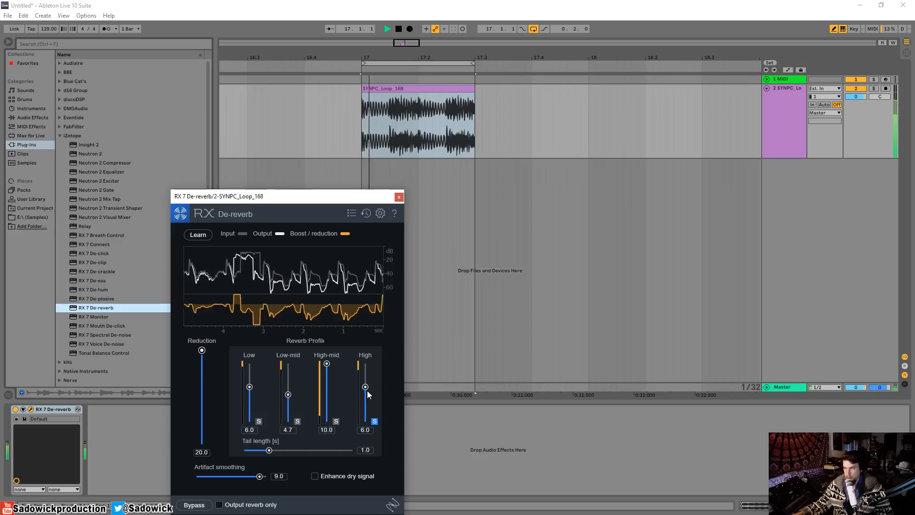
drag(365, 386, 365, 343)
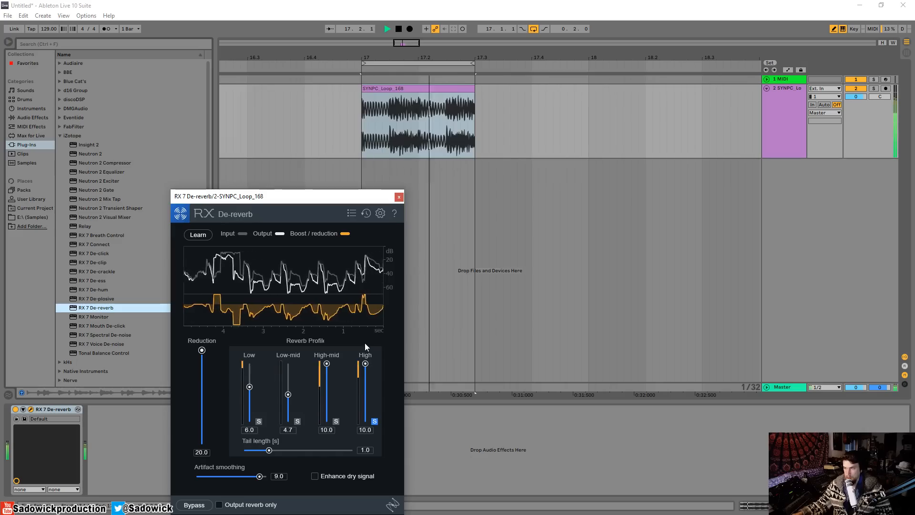
click(375, 422)
key(space)
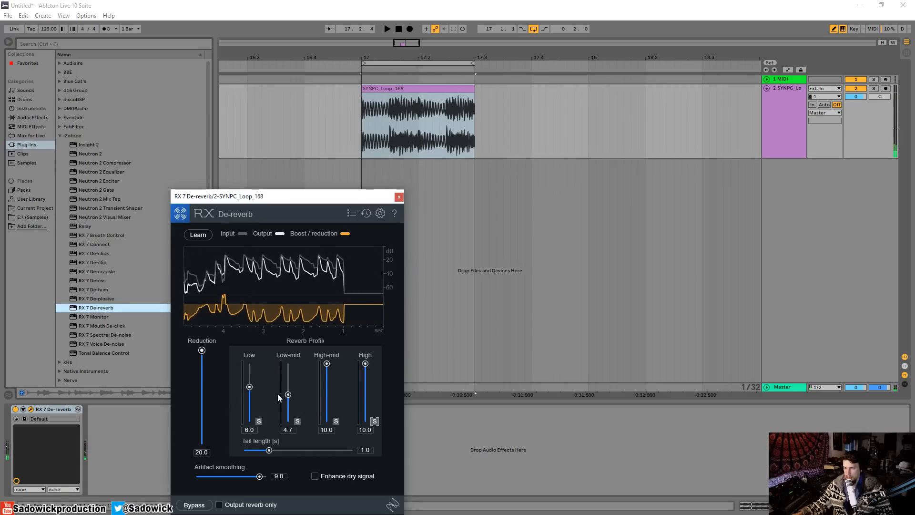
Set De-reverb's low band to 0.0 and its low-mid band to 10.0 while the loop plays
key(space)
drag(249, 387, 247, 431)
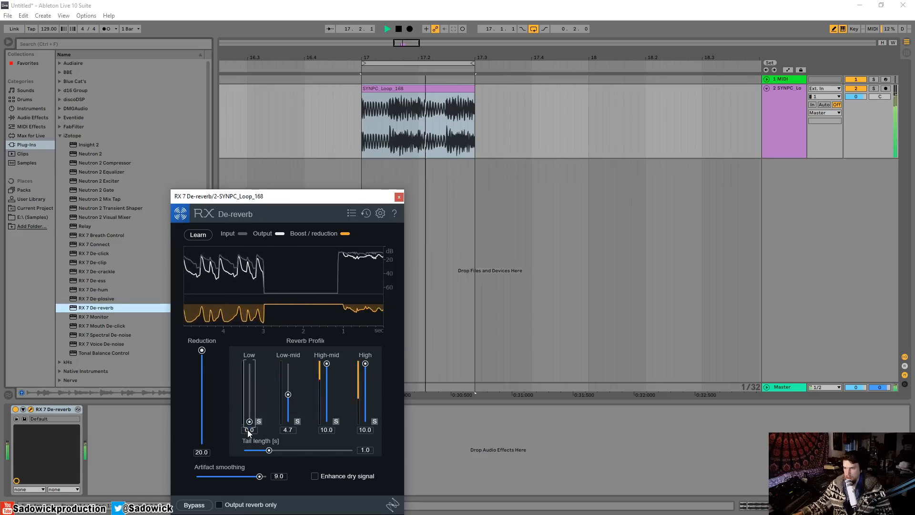
drag(288, 394, 288, 363)
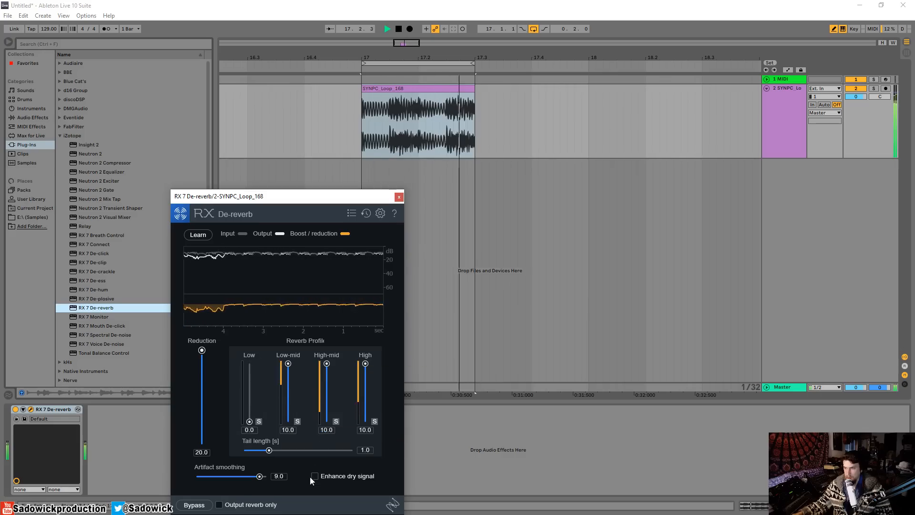
Make De-reverb output only the reverb, audition the loop, and close the plug-in window
click(219, 504)
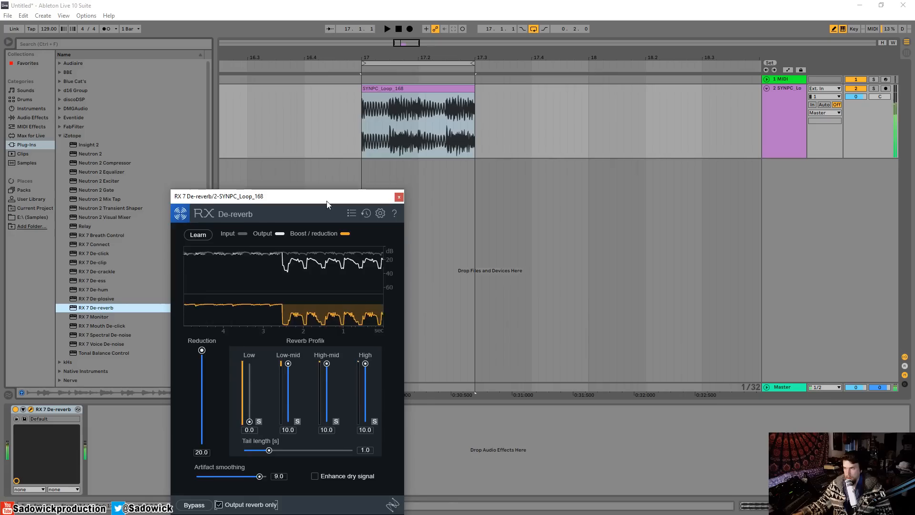
drag(329, 196, 315, 104)
key(space)
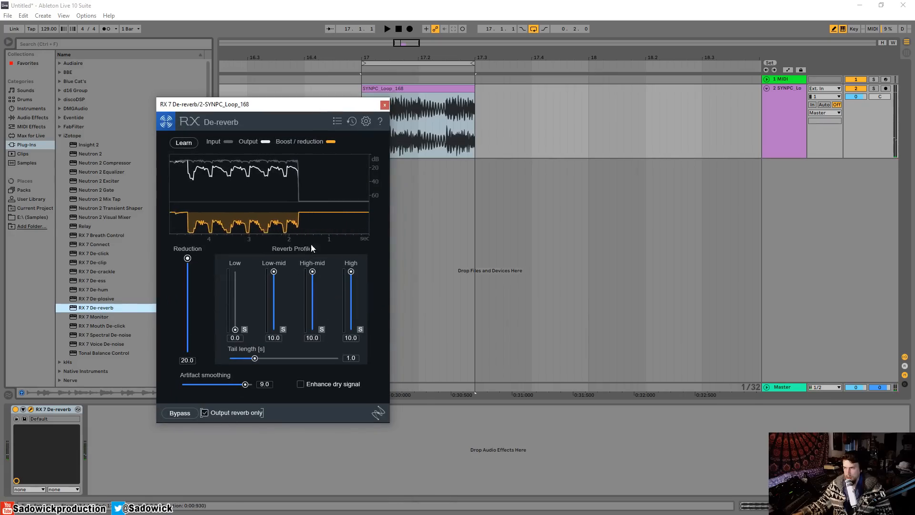
key(space)
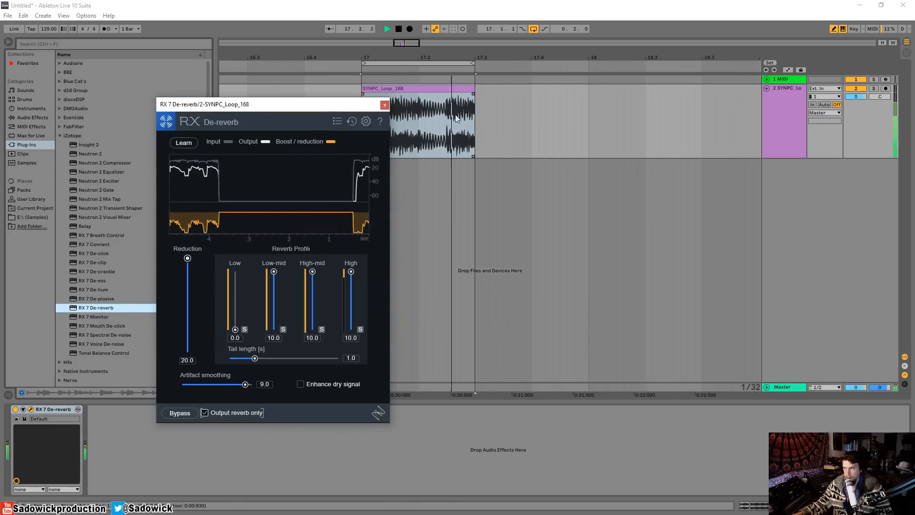
click(384, 105)
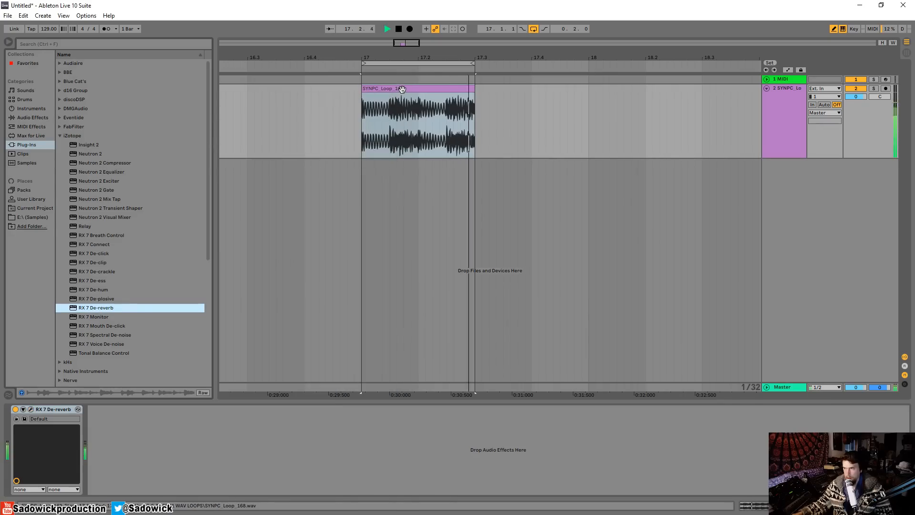
Audition the processed SYNPC_Loop_168 loop and briefly check the De-reverb window
key(space)
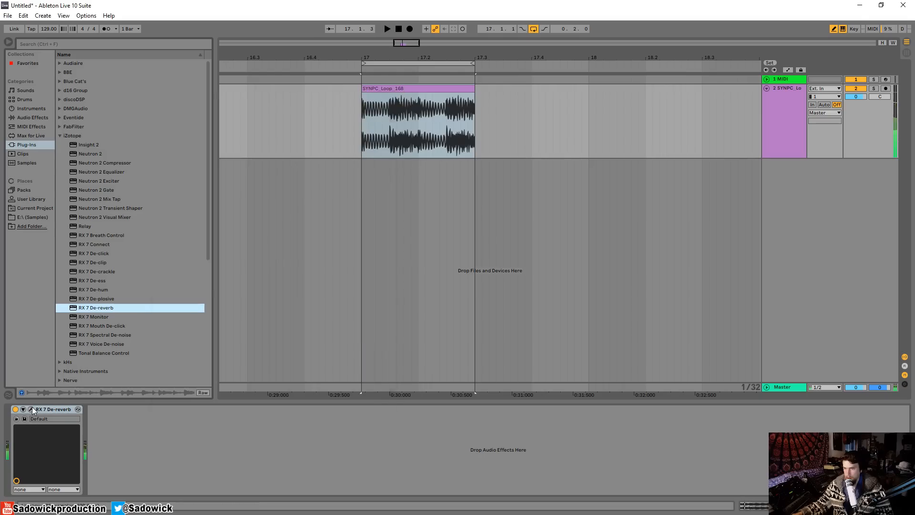
click(32, 409)
click(385, 105)
key(space)
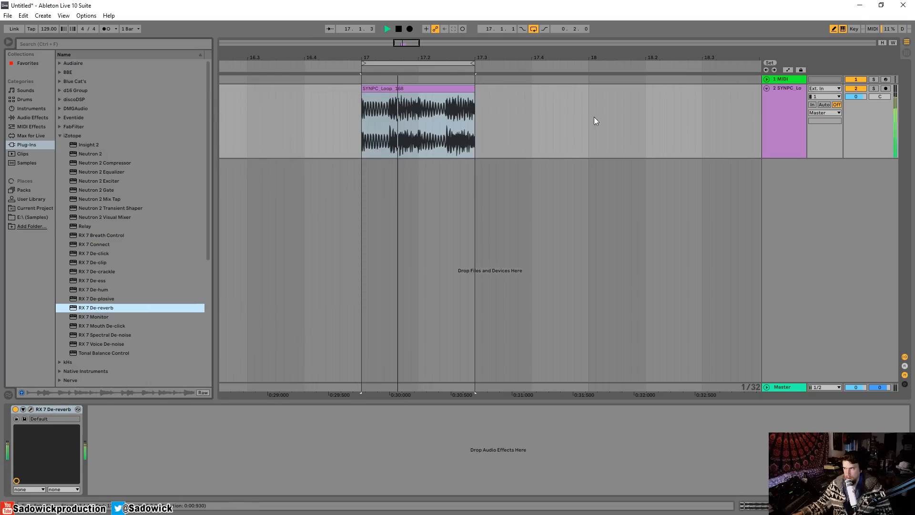
key(space)
Freeze and flatten the SYNPC_Loop_168 track to render the De-reverb effect into the two-beat clip
right_click(446, 89)
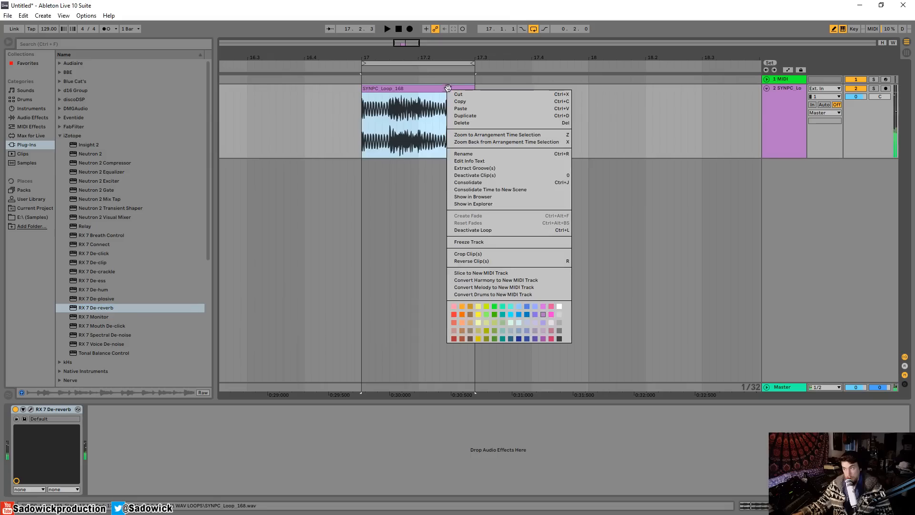
click(494, 242)
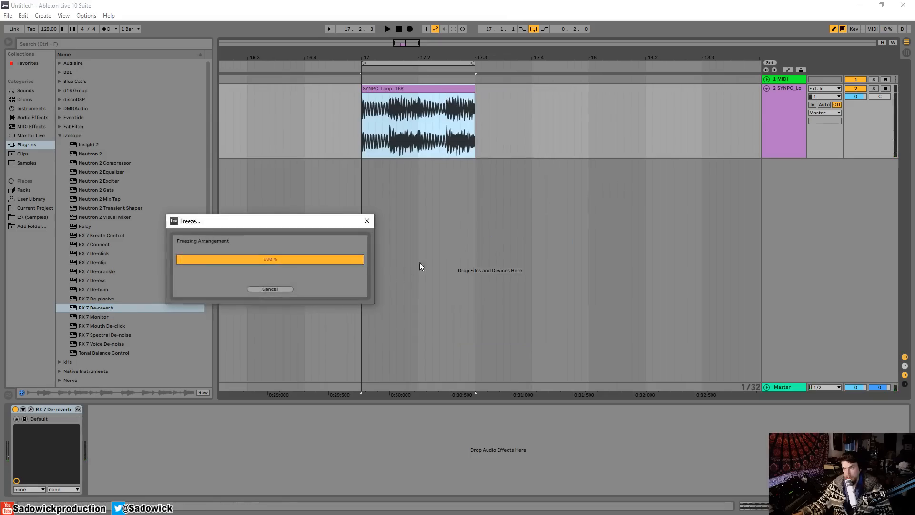
right_click(424, 87)
click(472, 232)
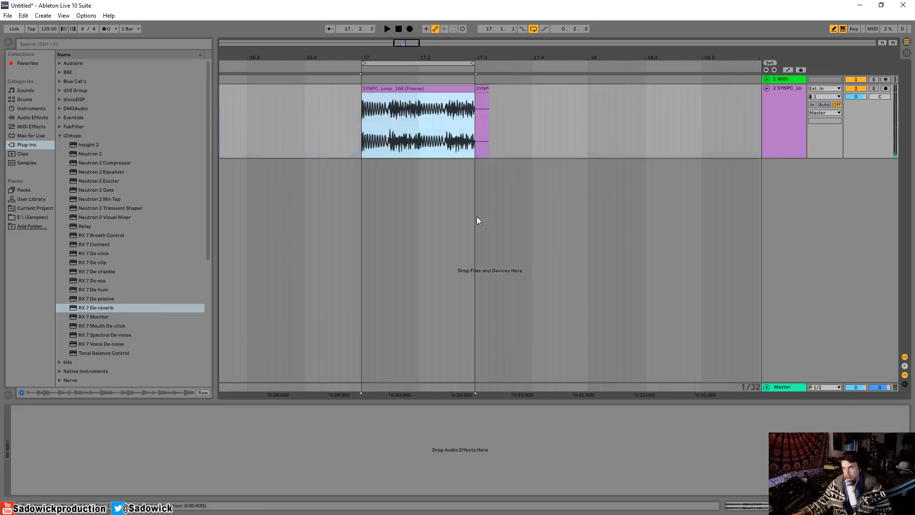
Solo the SYNPC_Loop_168 track and play the flattened loop
click(469, 92)
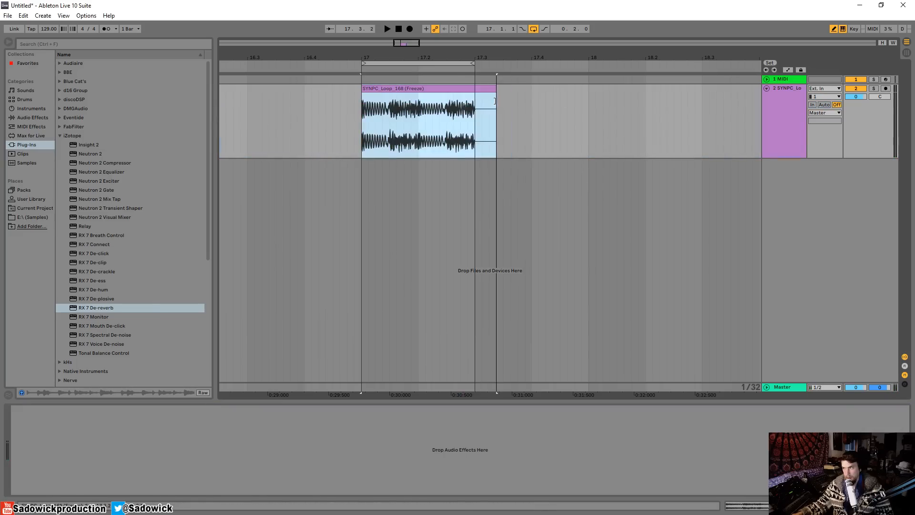
click(874, 88)
key(space)
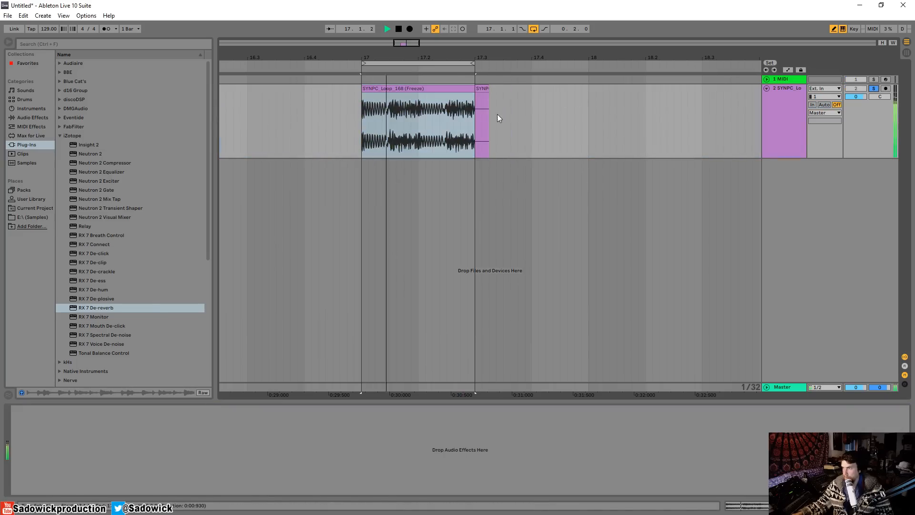
Delete the short leftover clip after 17.3 and audition the flattened loop, checking its start
click(485, 89)
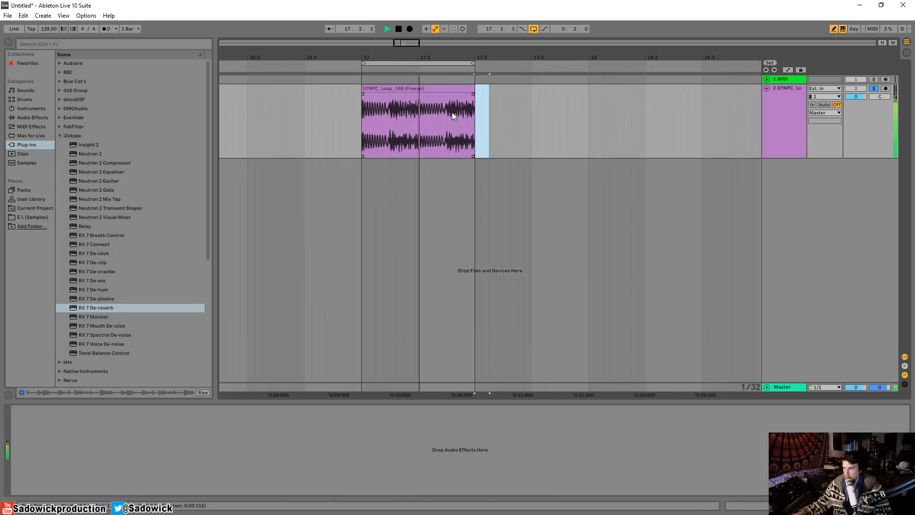
key(space)
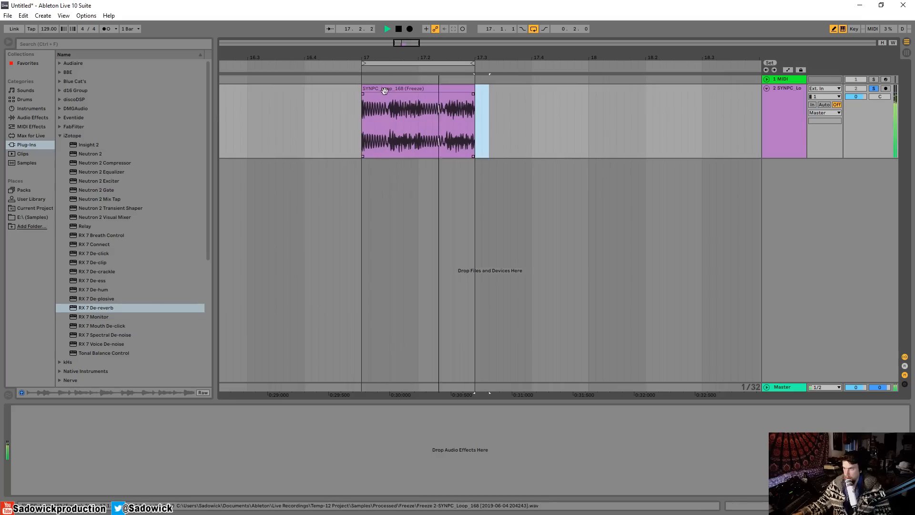
click(373, 91)
key(space)
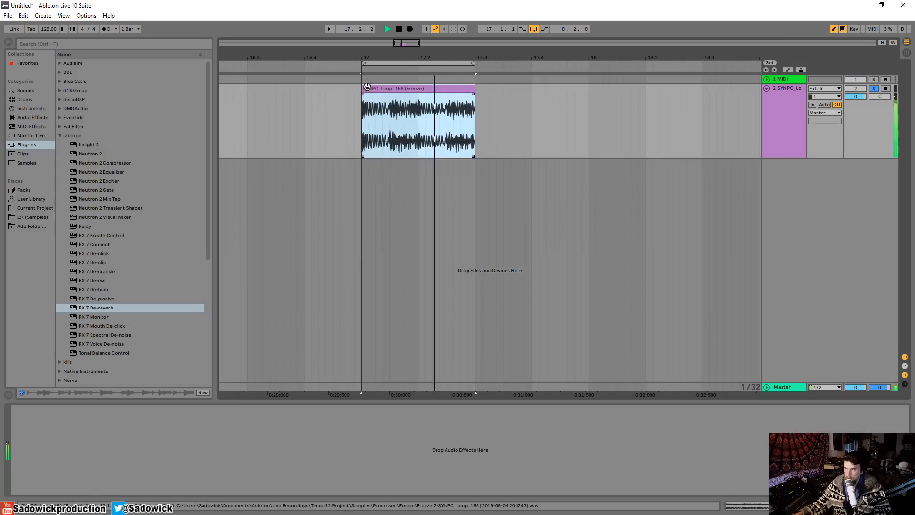
key(space)
mouse_move(364, 92)
mouse_down()
mouse_move(414, 92)
mouse_move(360, 93)
mouse_up()
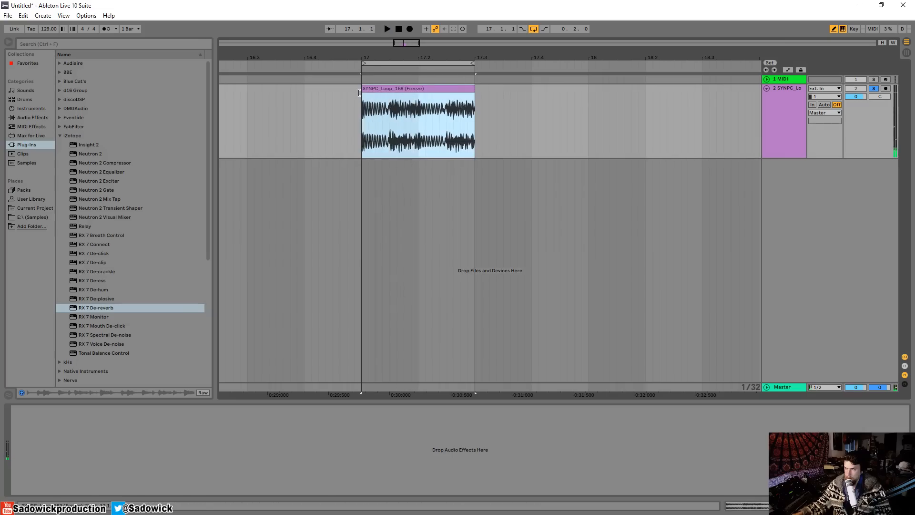
Undo the freeze and flatten, and extend both the SYNPC_Loop_168 clip and the loop region to bar 18
click(500, 107)
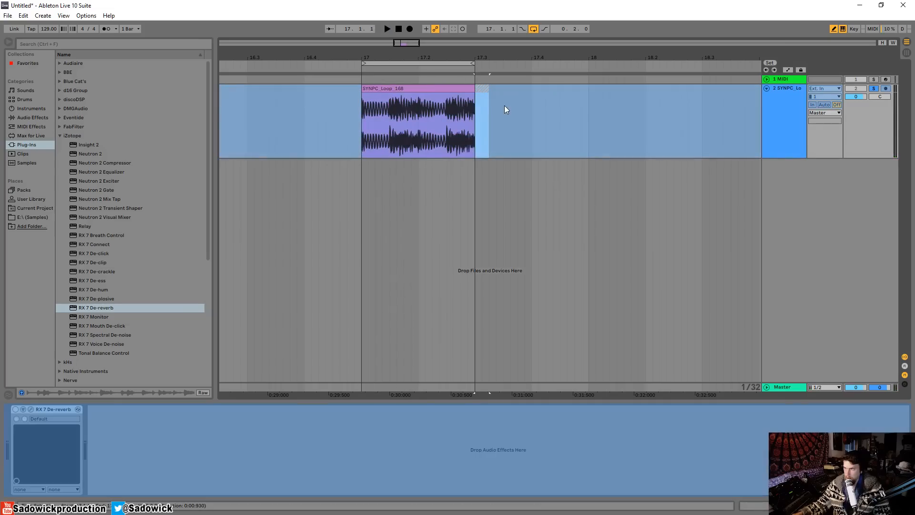
click(469, 87)
drag(475, 90, 589, 92)
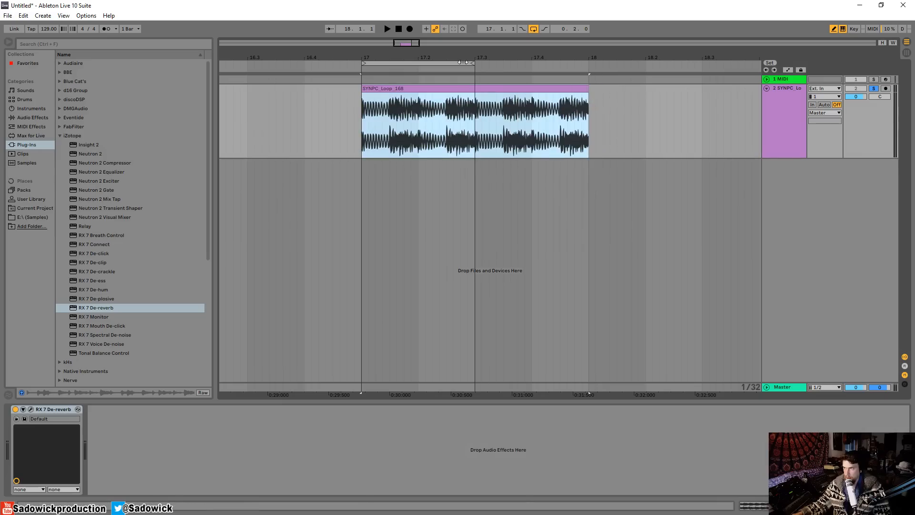
drag(473, 63, 587, 63)
Freeze and flatten the SYNPC_Loop_168 track with the one-bar clip and its De-reverb effect
right_click(568, 88)
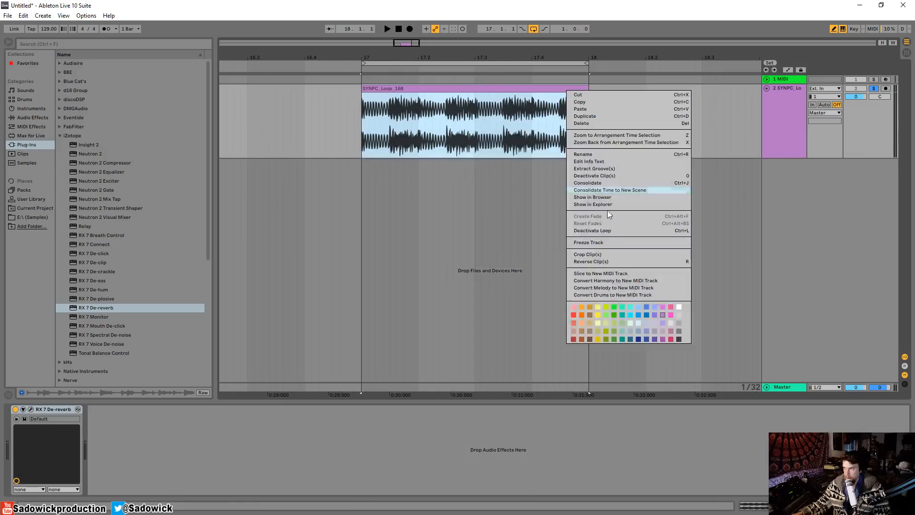
click(596, 243)
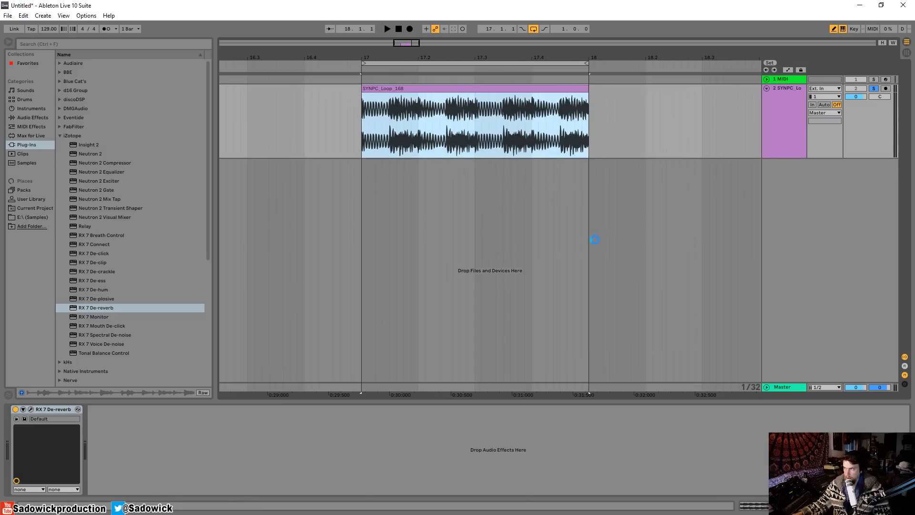
right_click(518, 90)
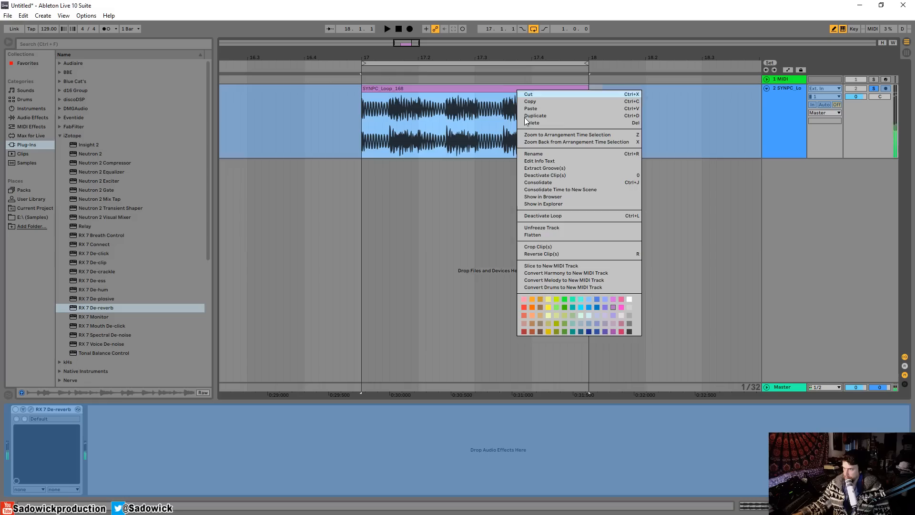
click(547, 234)
Split the flattened clip at 17.3, keep one half at bar 17 and duplicate it to fill the bar
click(442, 100)
click(481, 119)
click(474, 127)
key(space)
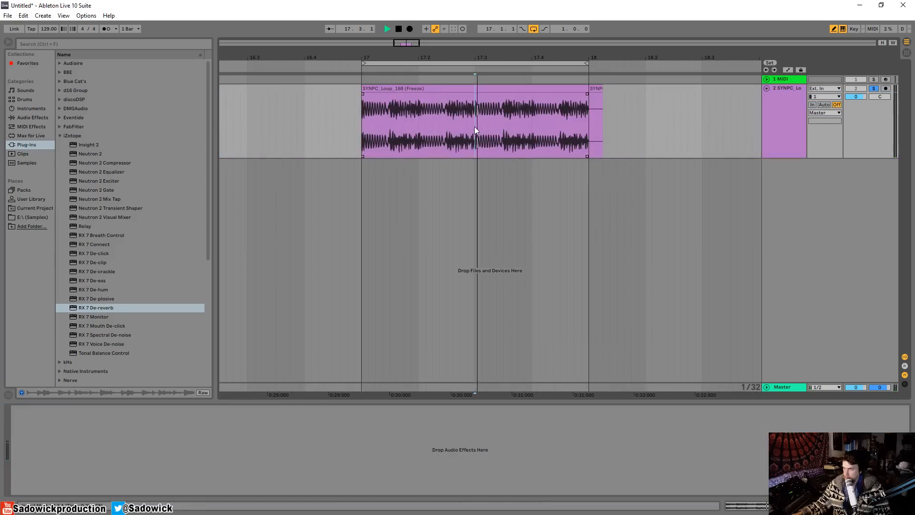
drag(365, 89, 402, 90)
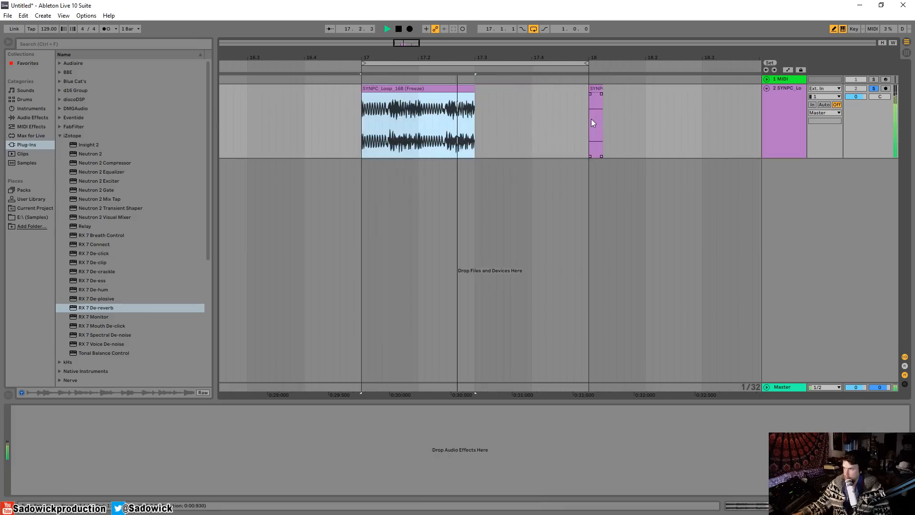
key(ctrl+d)
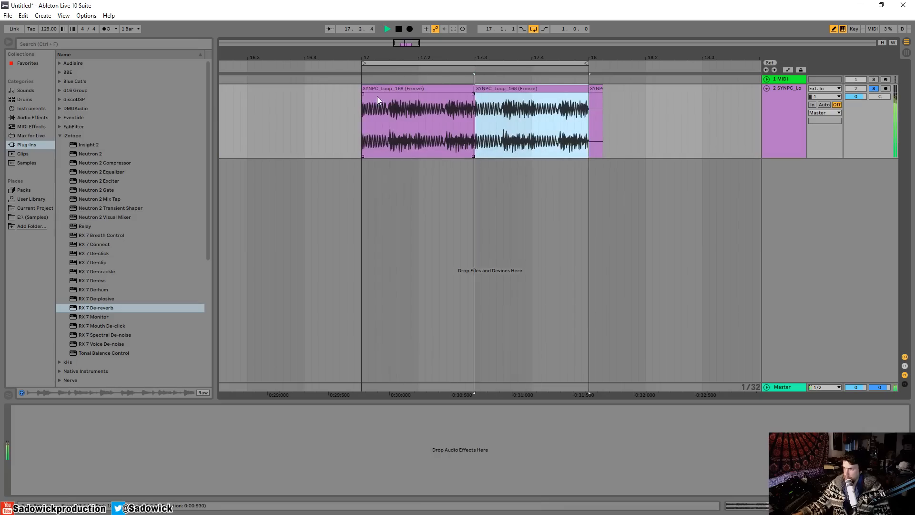
Check the seam between the two clips at 17.3 during playback and delete the short leftover clip after bar 18
click(362, 94)
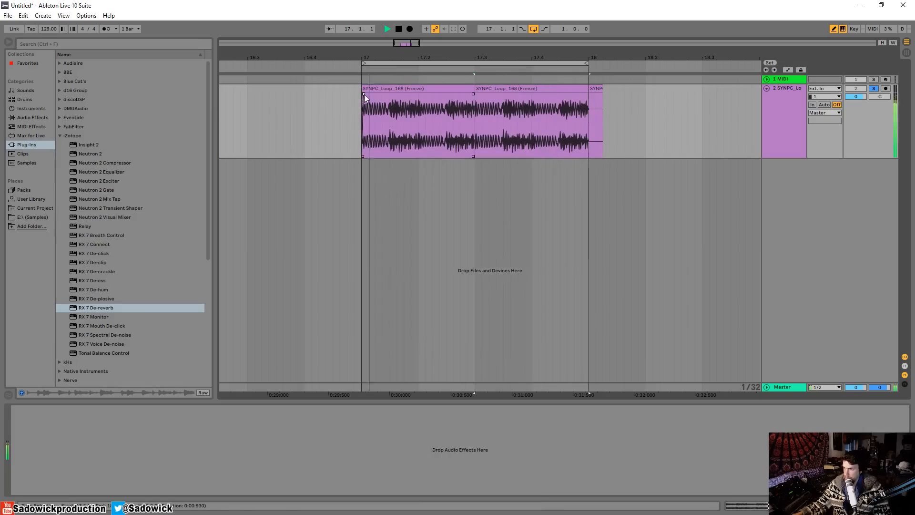
click(483, 89)
drag(483, 55, 458, 90)
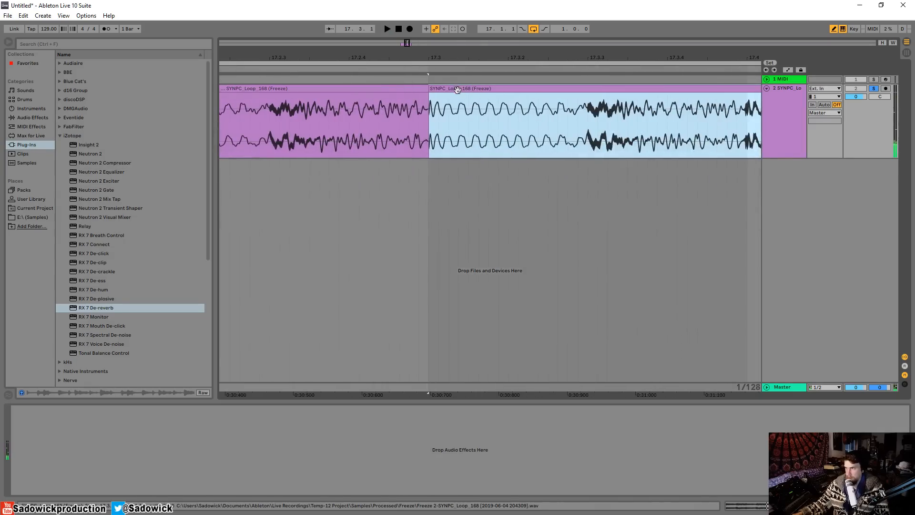
click(431, 95)
click(408, 89)
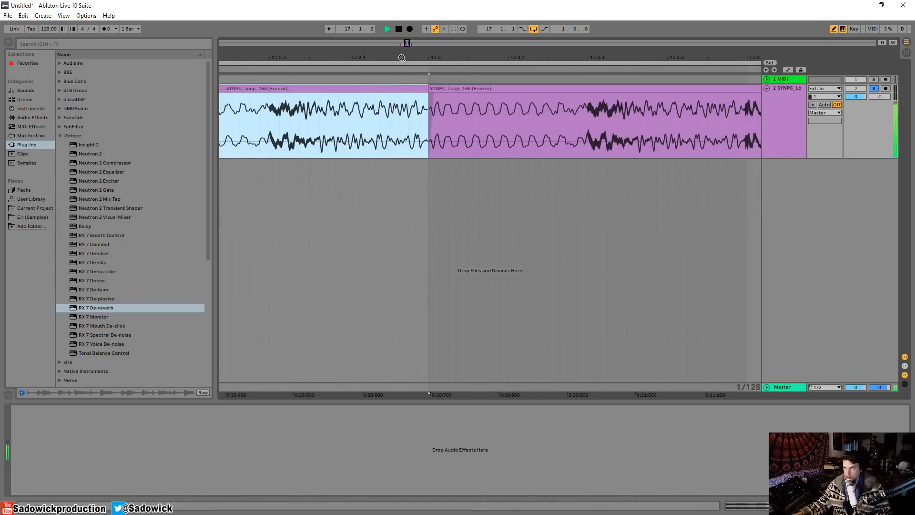
drag(402, 57, 402, 46)
click(465, 101)
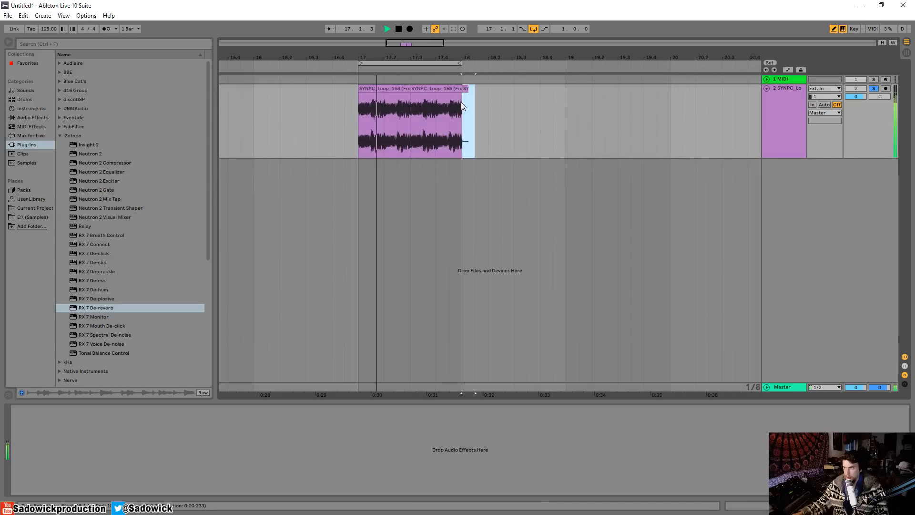
key(Delete)
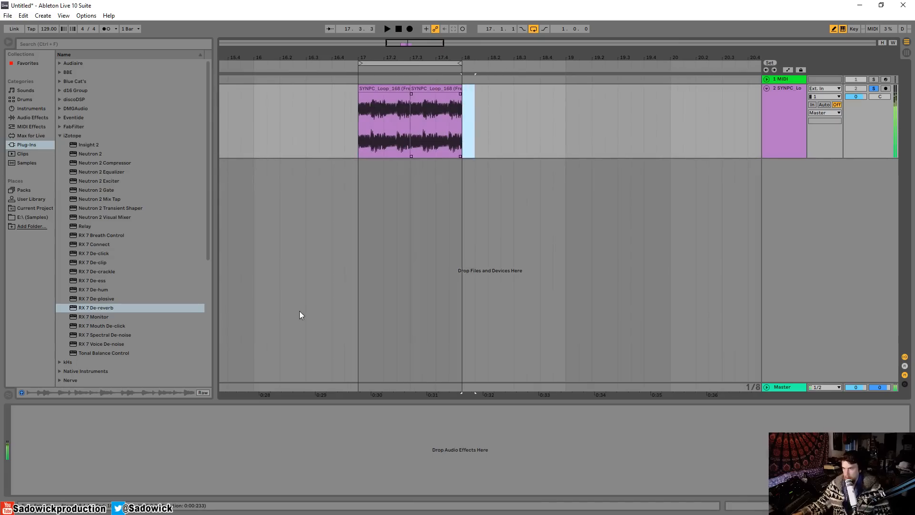
Add RX 7 De-plosive to the track, raise its sensitivity to 7.7 during playback and compare it with bypass
drag(104, 309, 396, 136)
drag(109, 311, 109, 310)
click(100, 299)
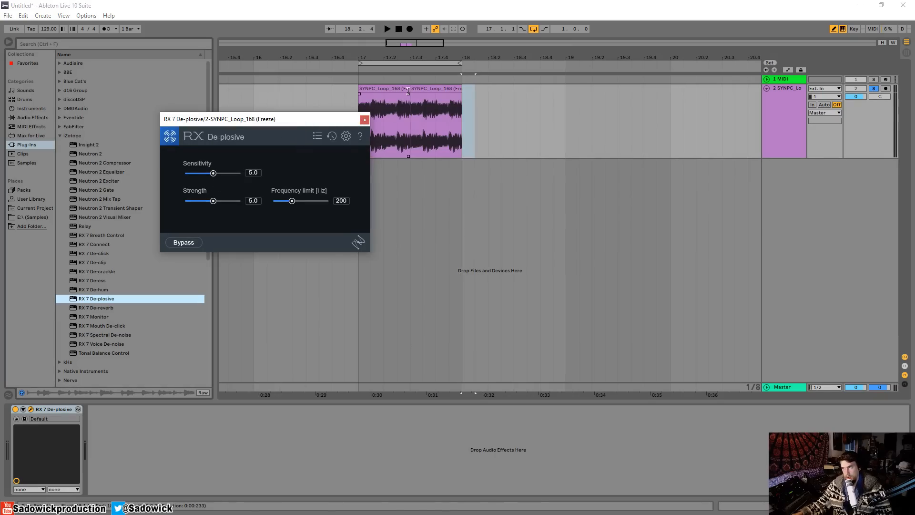
click(381, 89)
key(space)
mouse_move(215, 175)
mouse_down()
mouse_move(248, 175)
mouse_move(230, 177)
mouse_up()
click(182, 243)
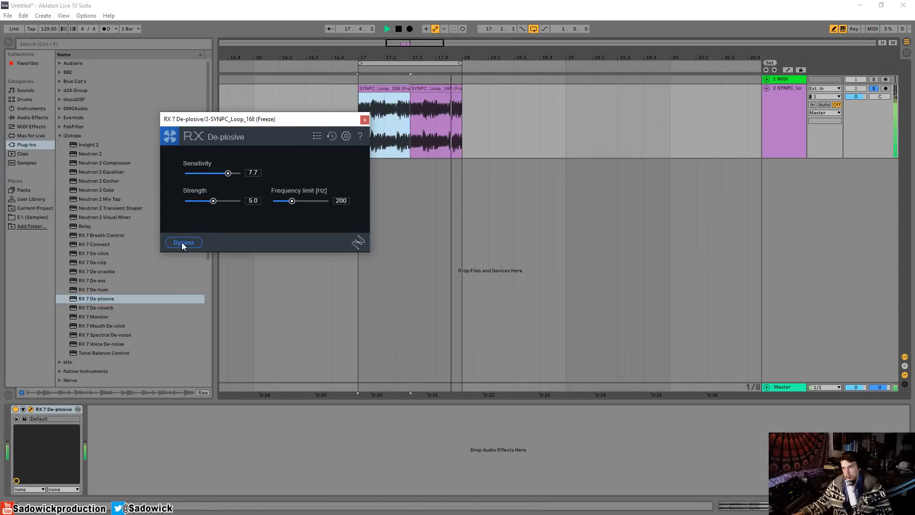
click(183, 243)
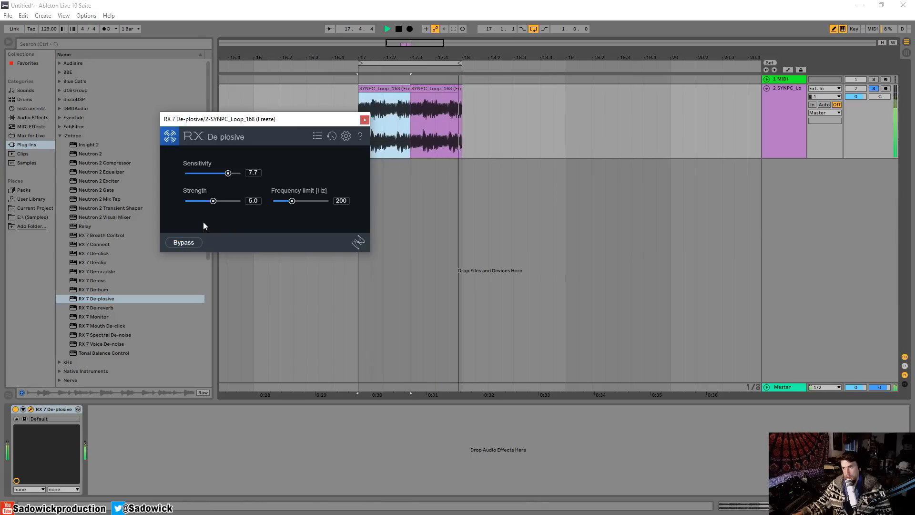
Try De-plosive at strength 10.0, then settle on frequency limit 50 Hz, strength 3.2 and sensitivity 4.9
drag(216, 202, 251, 249)
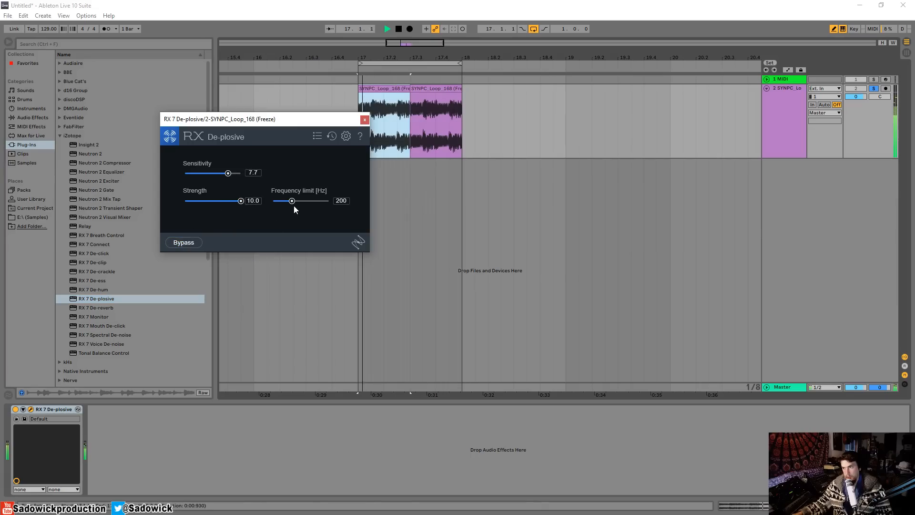
drag(294, 203, 268, 205)
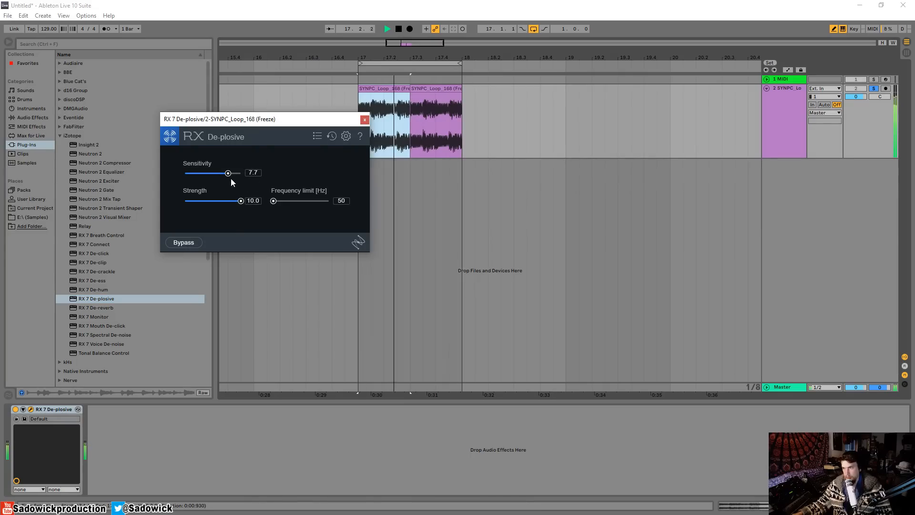
drag(228, 173, 204, 203)
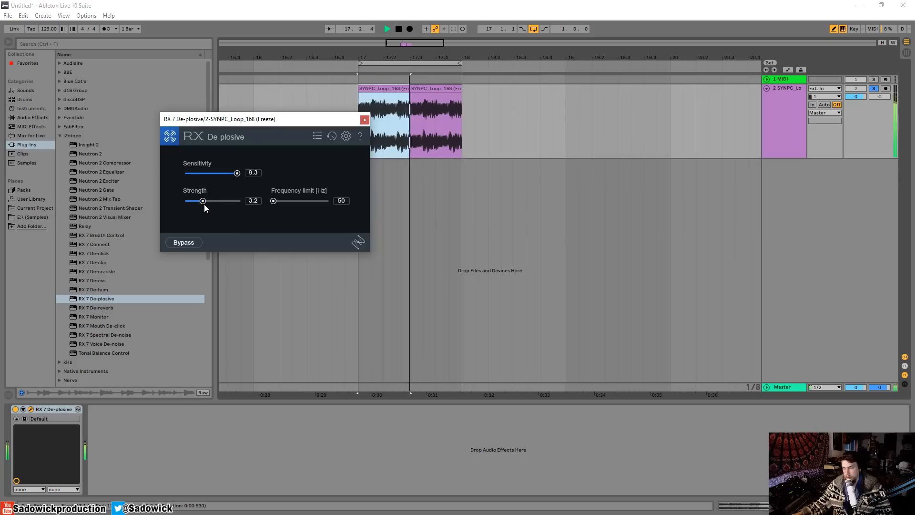
drag(236, 173, 212, 175)
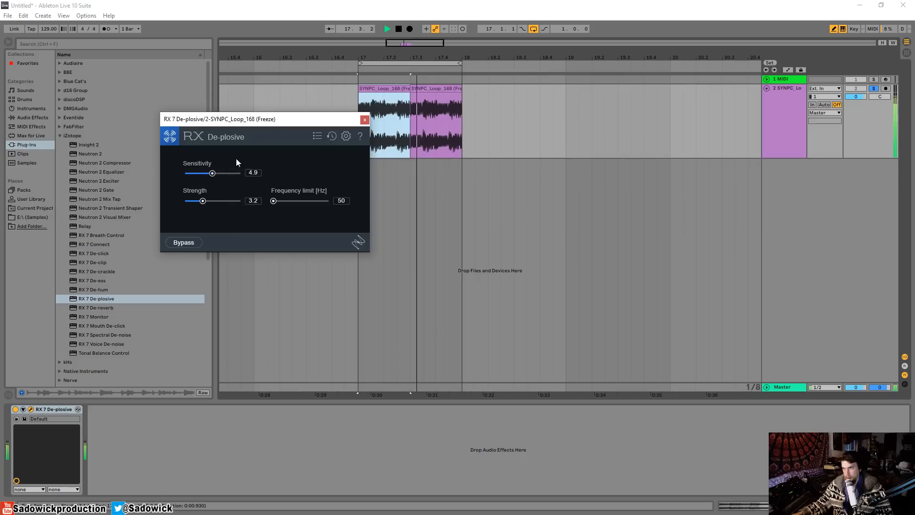
Remove RX 7 De-plosive from the track and stop playback
click(57, 408)
key(Delete)
key(space)
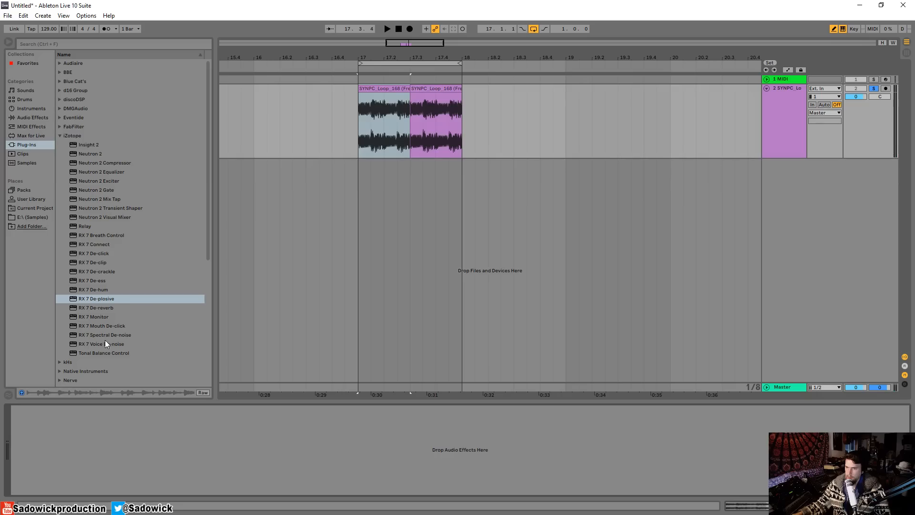
Add RX 7 Spectral De-noise to the track and set its threshold to -4.0 and reduction to 2.9 during playback
drag(108, 335, 165, 460)
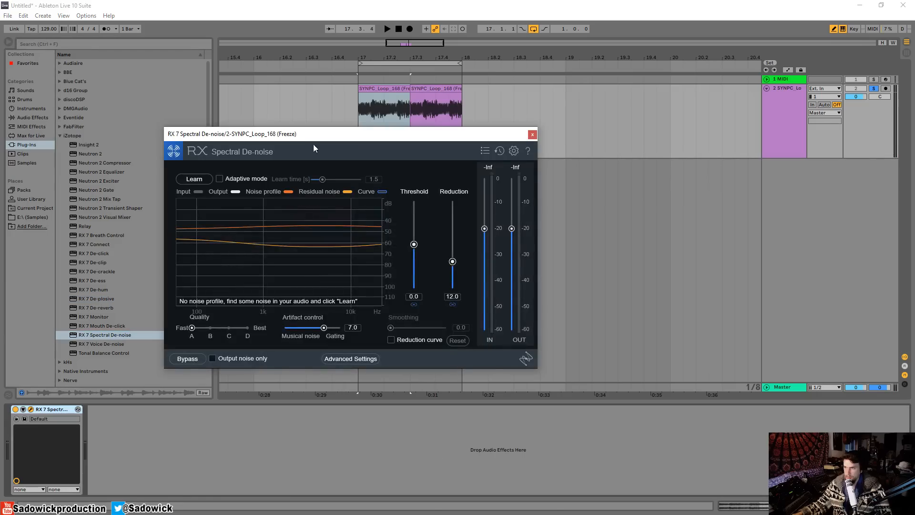
key(space)
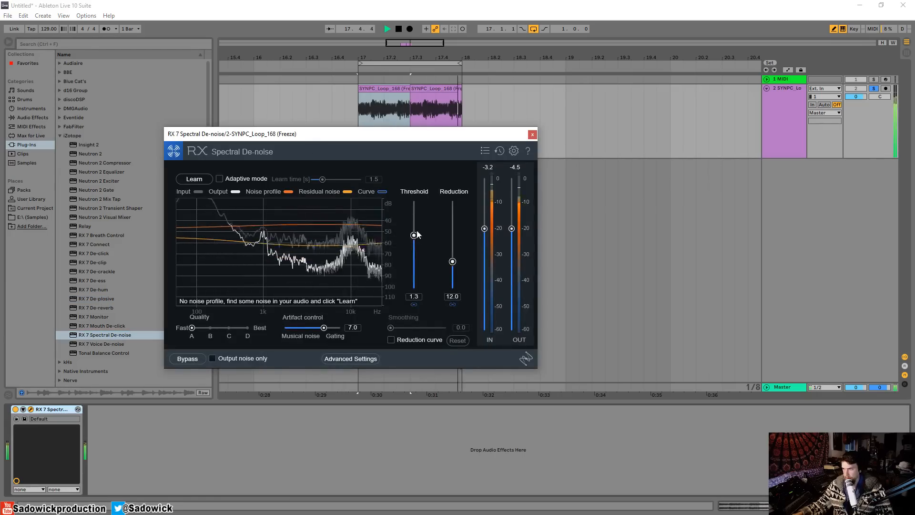
drag(414, 244, 414, 273)
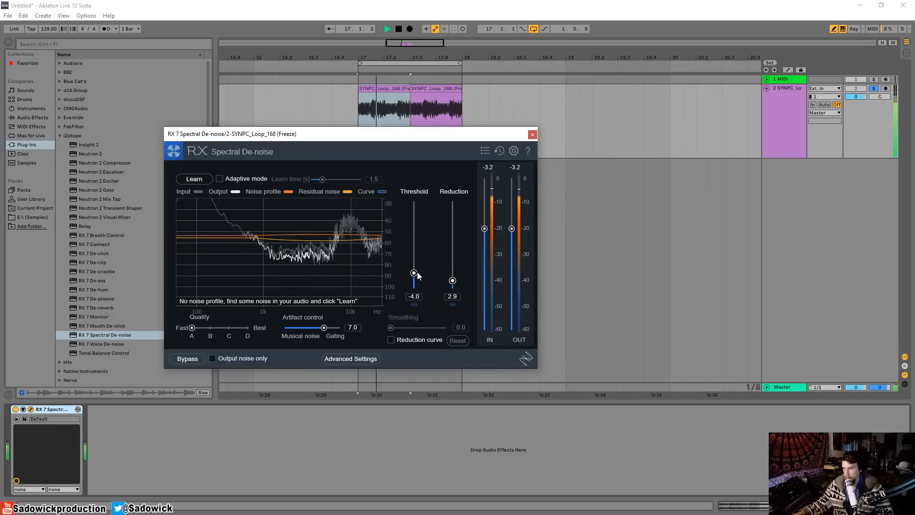
Try Spectral De-noise's higher quality algorithms B and D while the loop plays, accepting the offline-use notice
click(210, 328)
drag(210, 328, 248, 328)
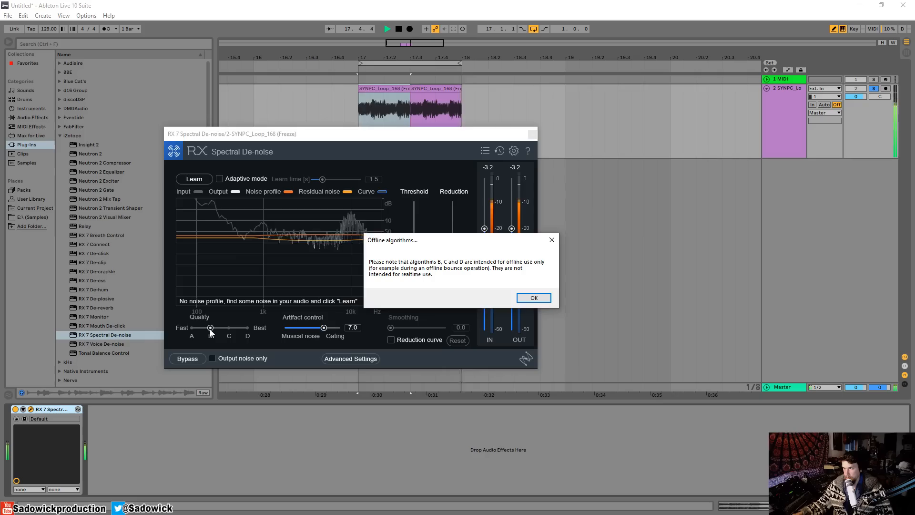
click(532, 299)
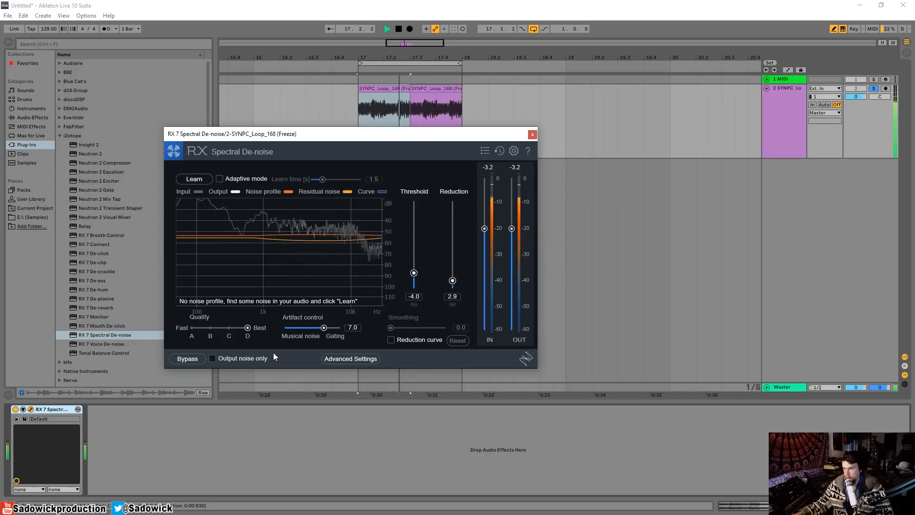
Audition Spectral De-noise's noise-only output at quality B, then stop playback and remove the plug-in from the track
click(212, 358)
key(space)
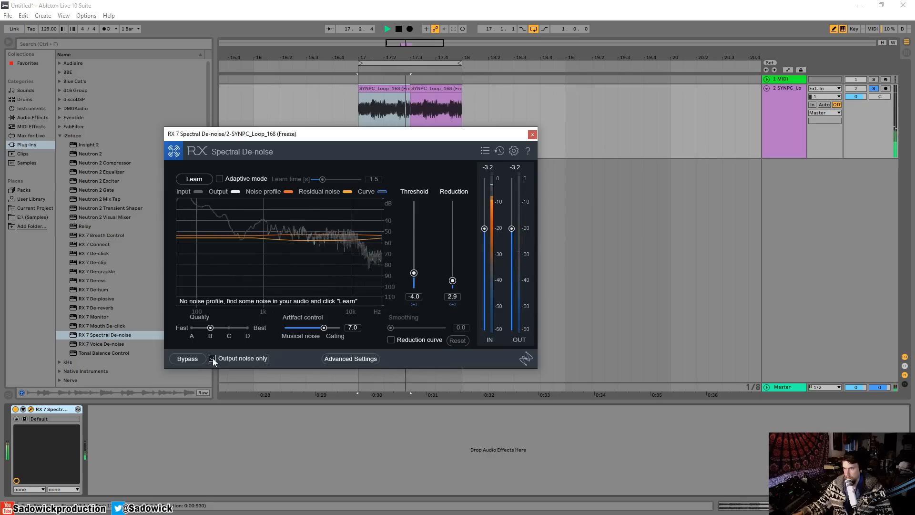
click(213, 358)
key(space)
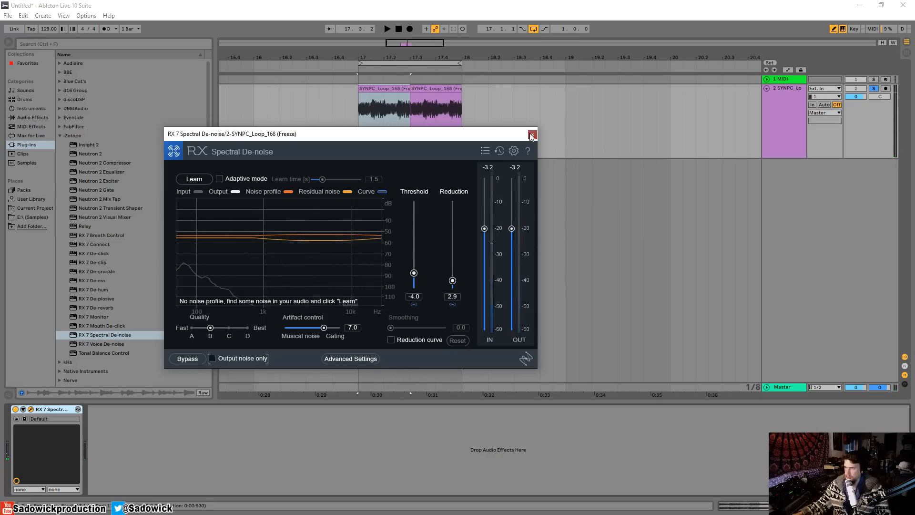
click(532, 135)
key(Delete)
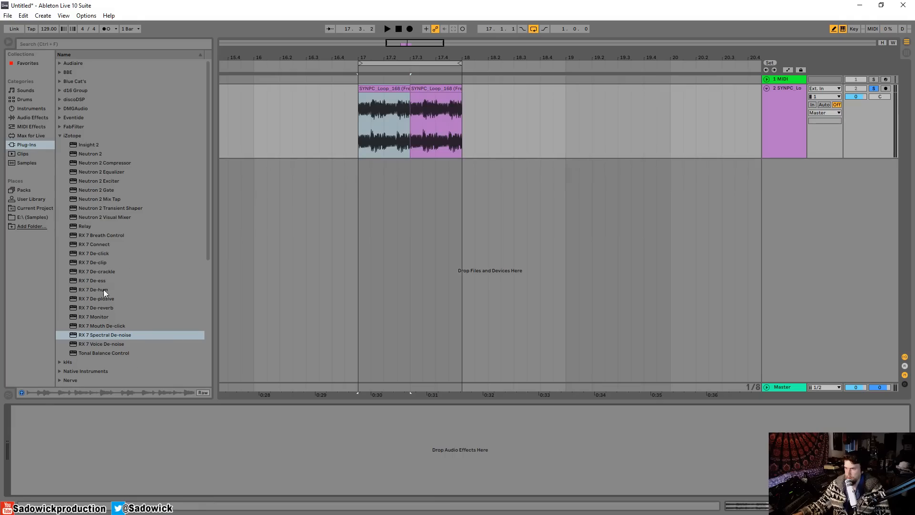
Add RX 7 De-reverb to the track and set reduction to 10.4, low-mid to 0.0 and high-mid to 0.0 during playback
click(100, 309)
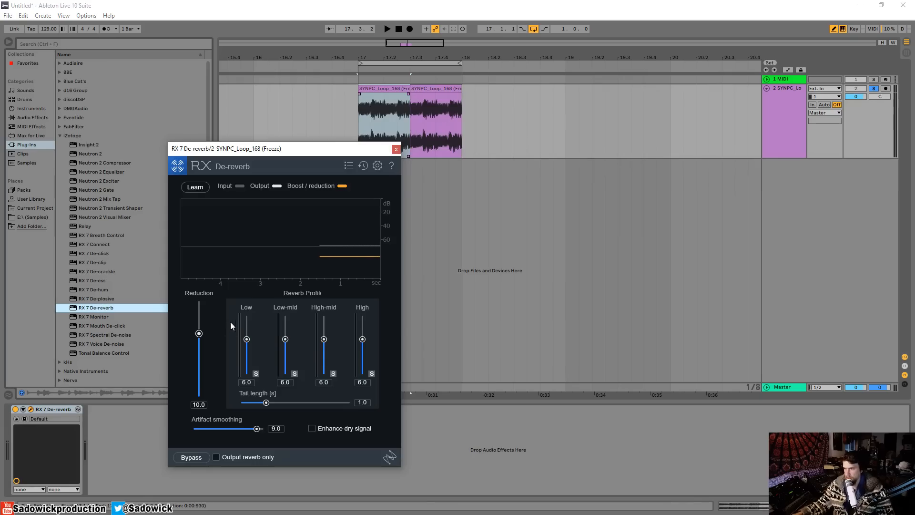
mouse_move(199, 334)
mouse_down()
mouse_move(203, 304)
mouse_move(200, 332)
mouse_up()
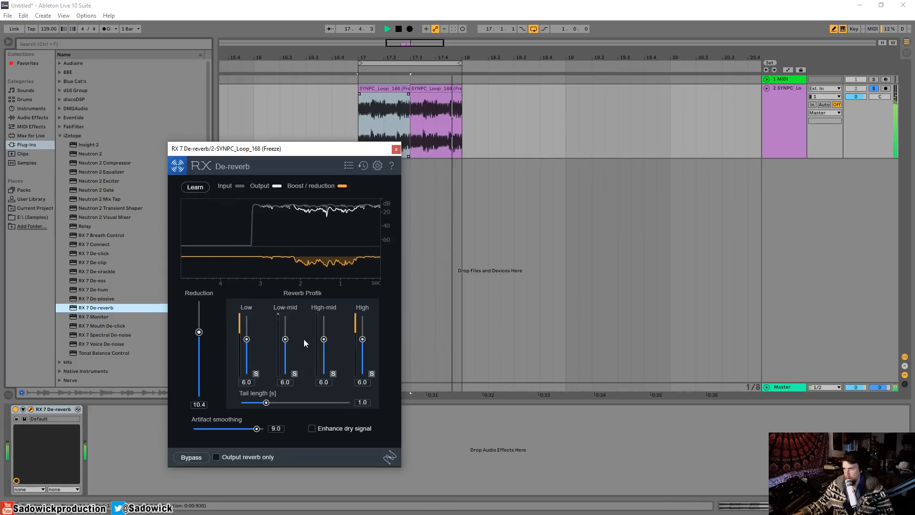
drag(285, 339, 287, 376)
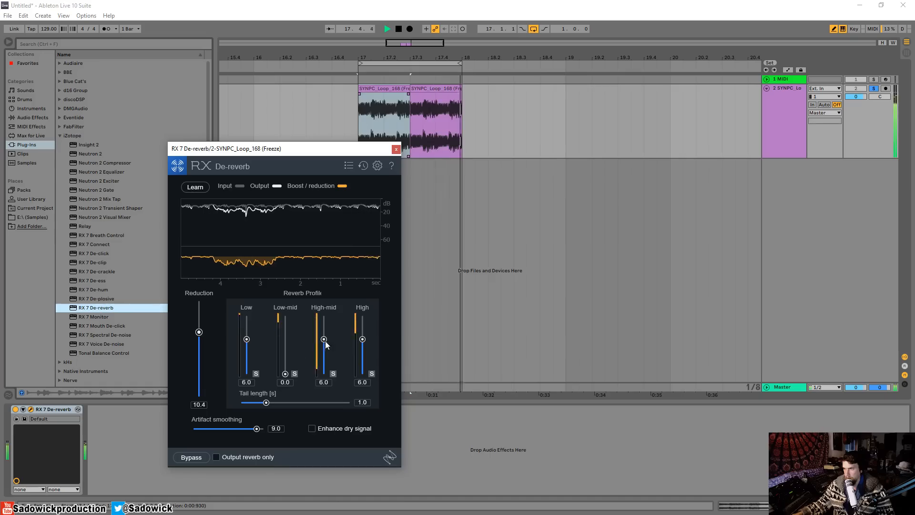
drag(325, 340, 325, 377)
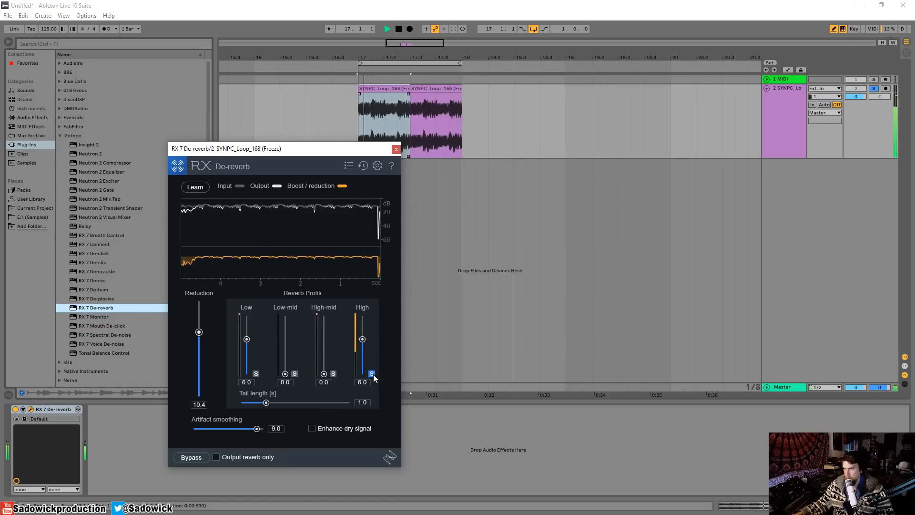
Set De-reverb's high-mid and low-mid bands to 10.0, solo each briefly, and raise the low band
drag(325, 374, 325, 315)
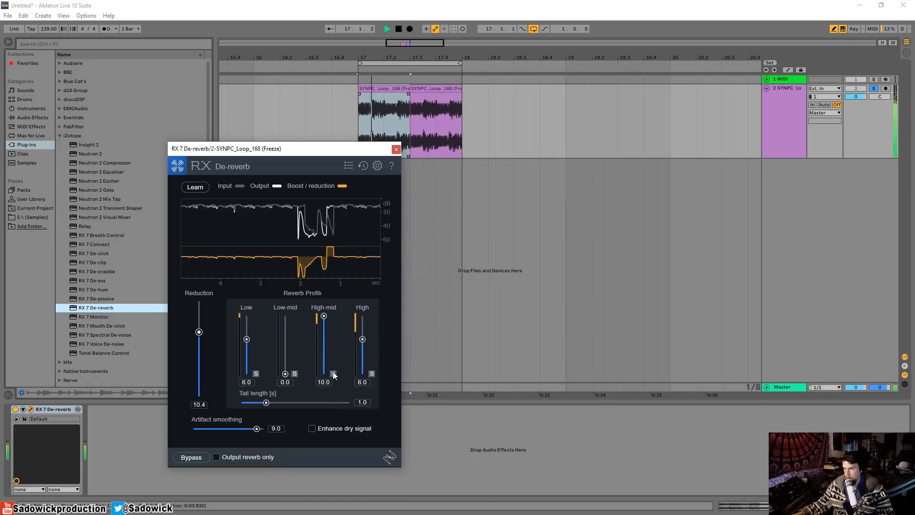
click(333, 373)
click(295, 373)
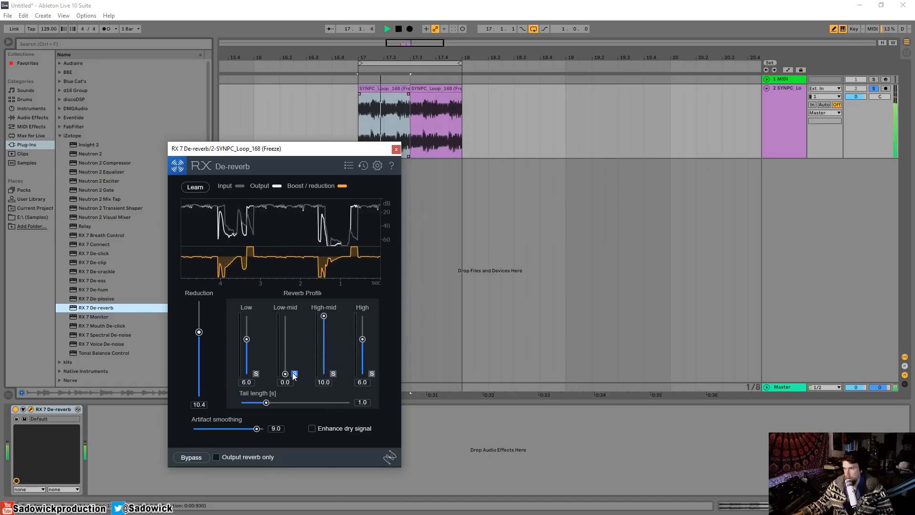
drag(286, 374, 247, 334)
click(295, 374)
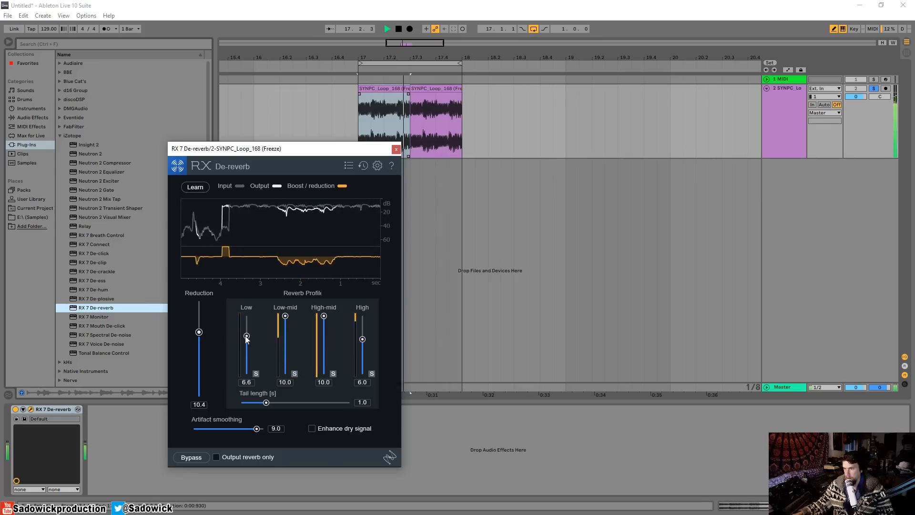
drag(245, 335, 247, 320)
Stop playback and remove RX 7 De-reverb from the track
key(space)
click(396, 149)
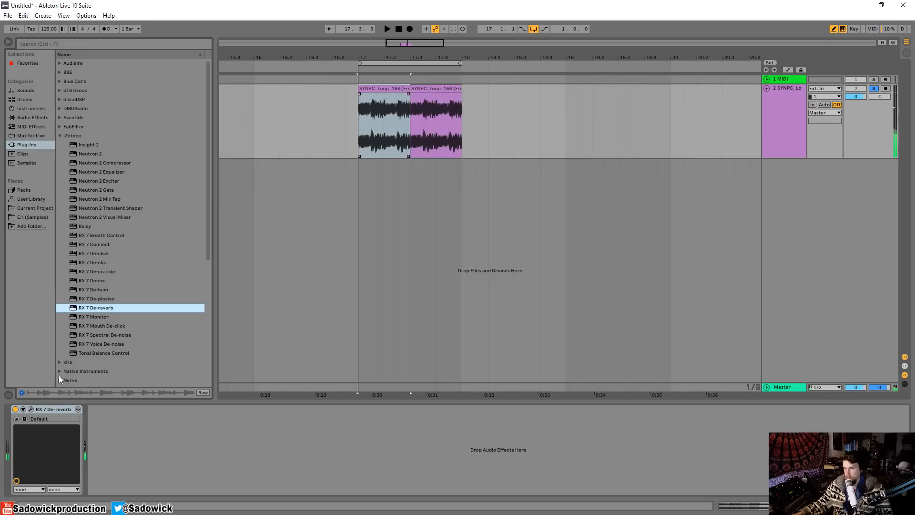
click(51, 408)
key(Delete)
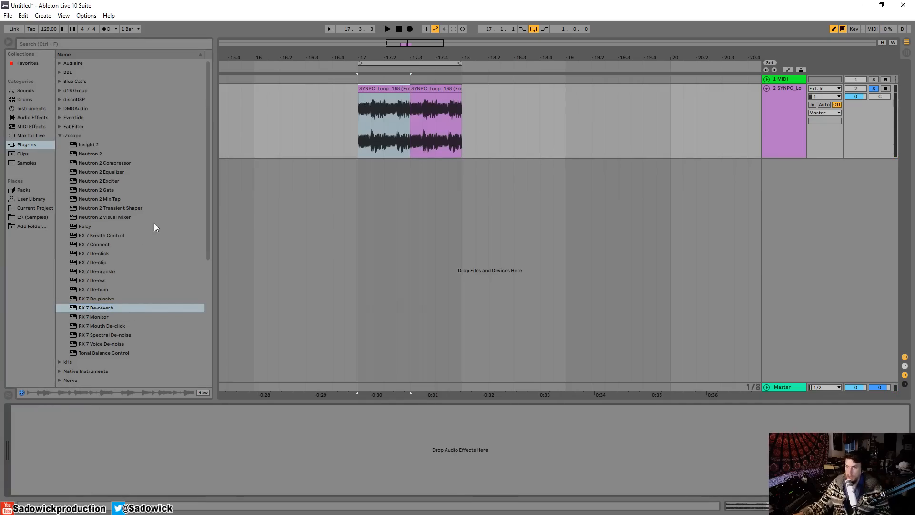
Add FabFilter Pro-Q 3 to the loop's track and close its plug-in window
click(59, 136)
click(59, 127)
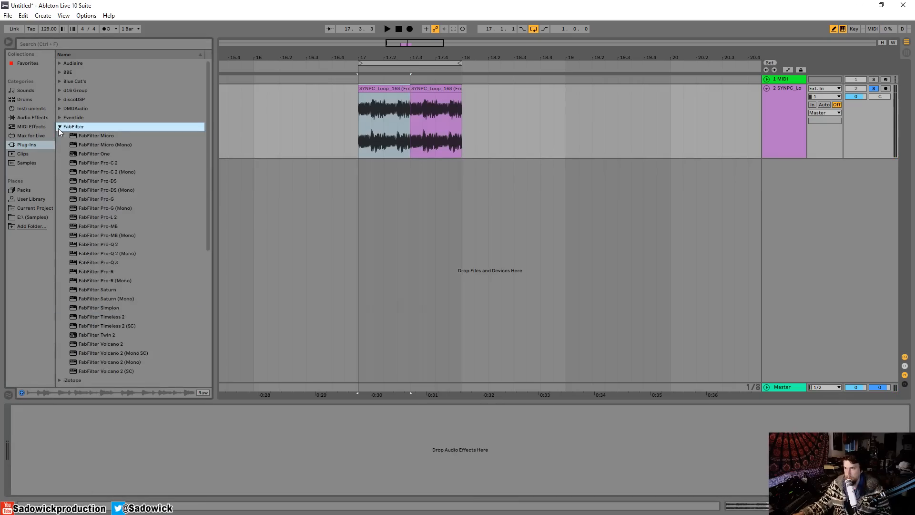
drag(112, 262, 402, 124)
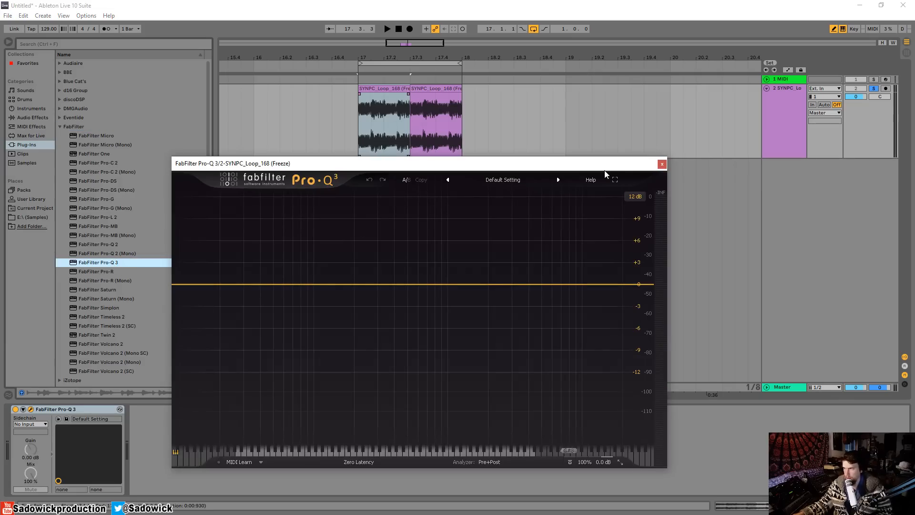
drag(605, 164, 589, 141)
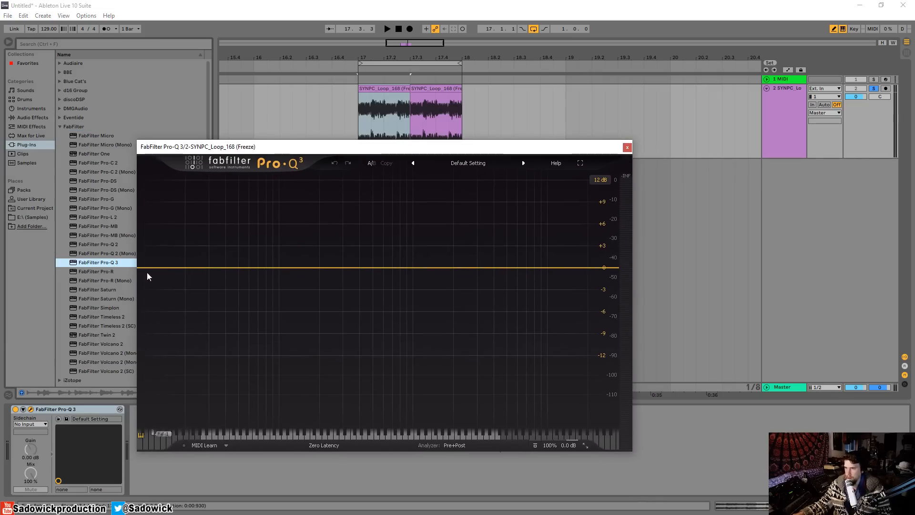
click(627, 148)
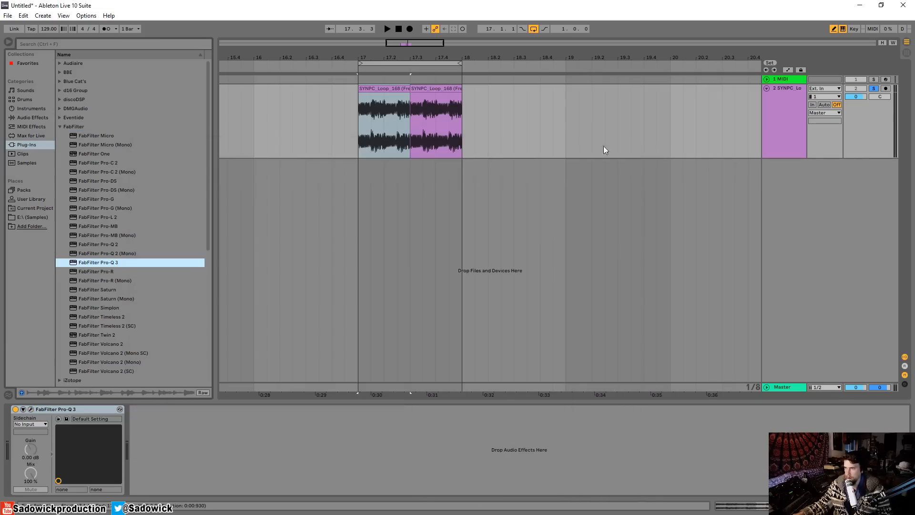
Search the plug-ins for "air" and insert Waves LoAir Stereo before Pro-Q 3 in the device chain
click(93, 42)
text(air)
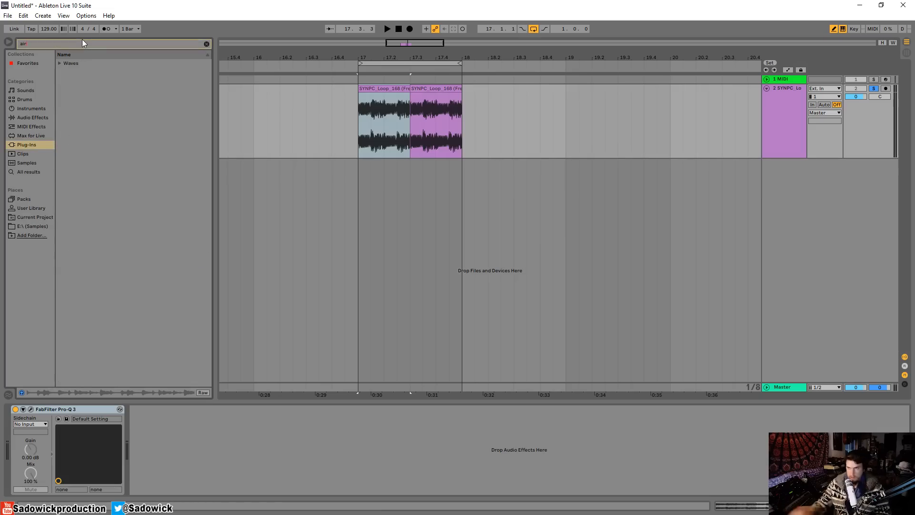
click(59, 63)
click(65, 72)
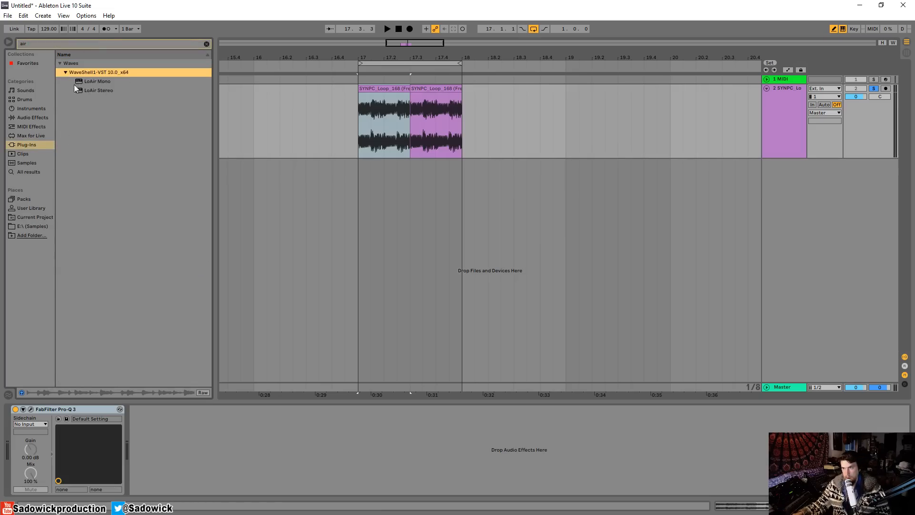
mouse_move(88, 90)
mouse_down()
mouse_move(41, 473)
mouse_move(67, 451)
mouse_up()
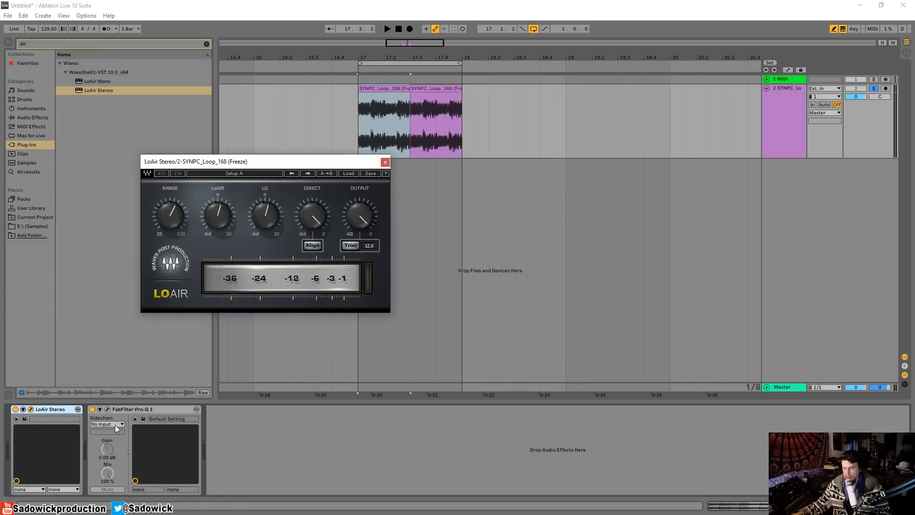
drag(251, 161, 310, 156)
Try LoAir with a raised Lo level, the direct signal at -36.2 and a reduced output during playback
key(space)
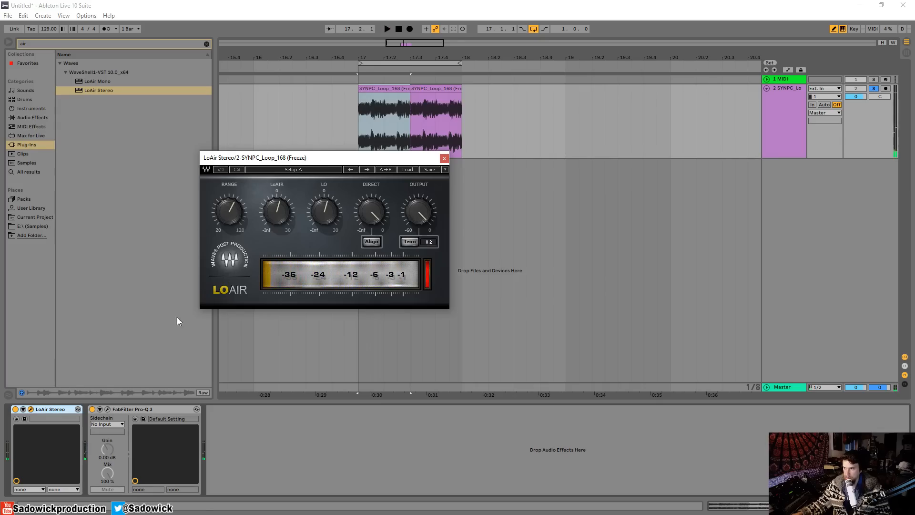
drag(325, 211, 324, 209)
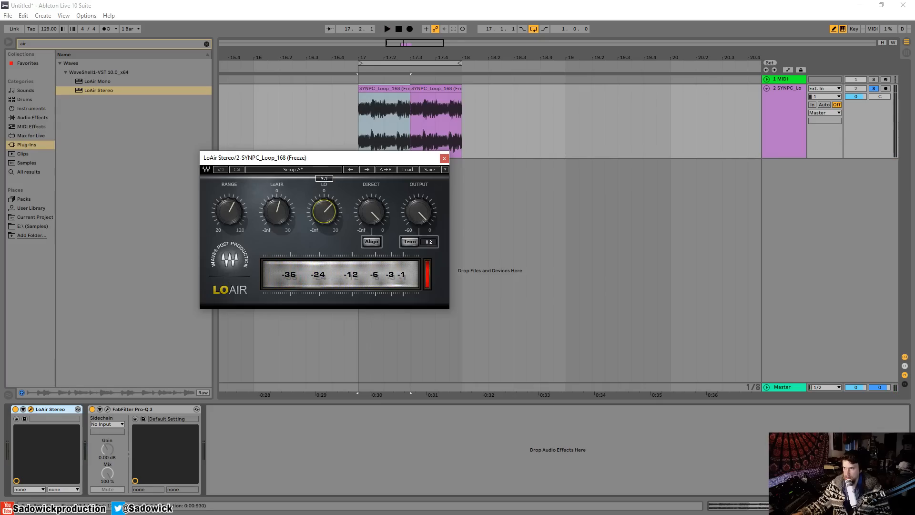
key(space)
drag(418, 211, 418, 241)
click(325, 211)
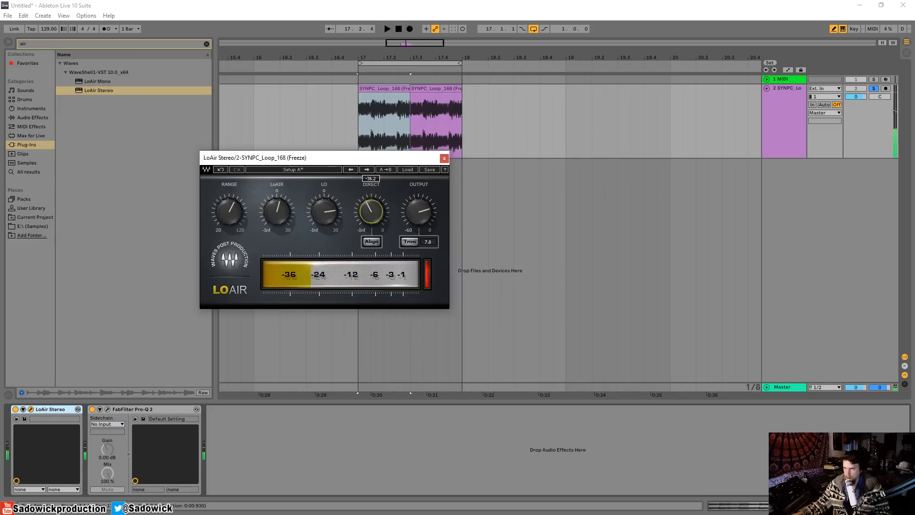
key(space)
click(372, 241)
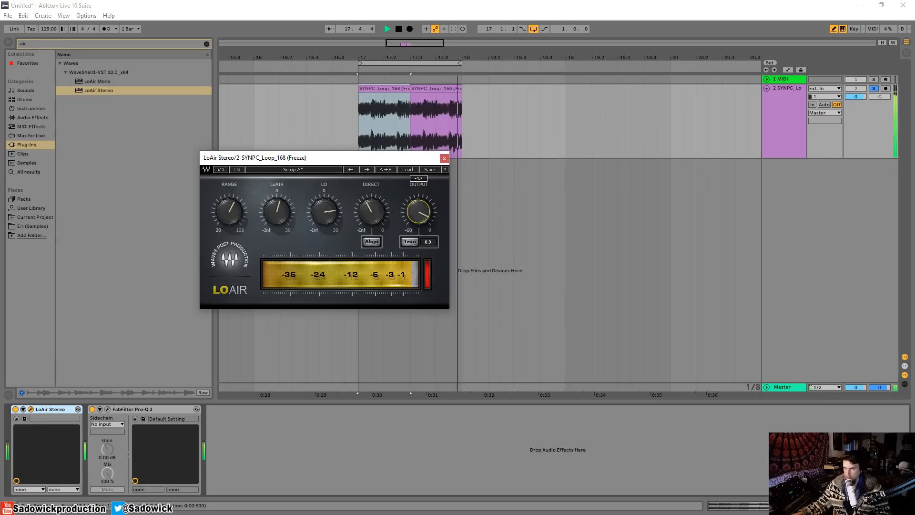
drag(418, 211, 419, 238)
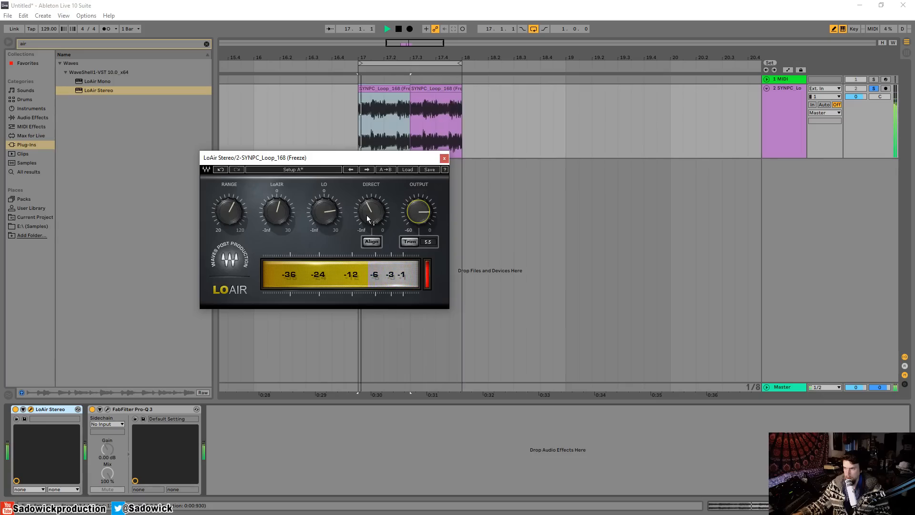
Raise LoAir's range and direct level, reduce its LoAir and Lo levels during playback, and close its window
drag(371, 212, 371, 205)
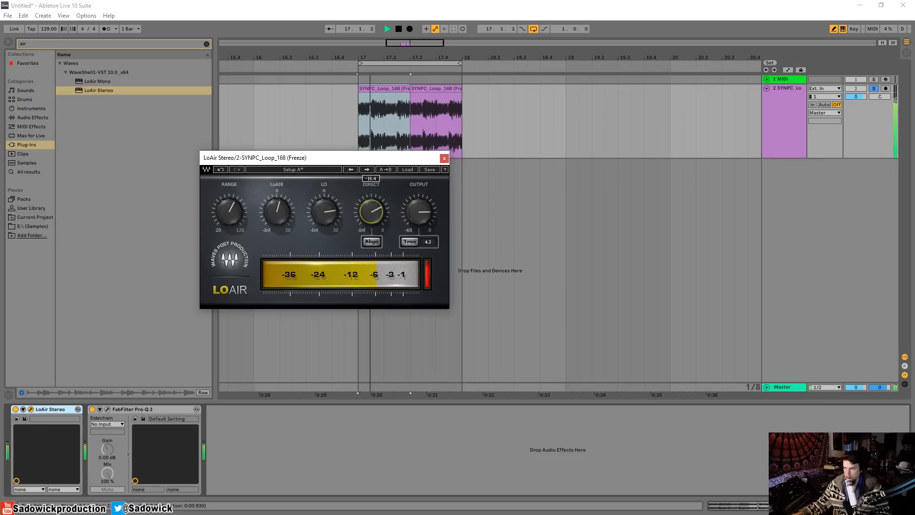
drag(276, 211, 276, 208)
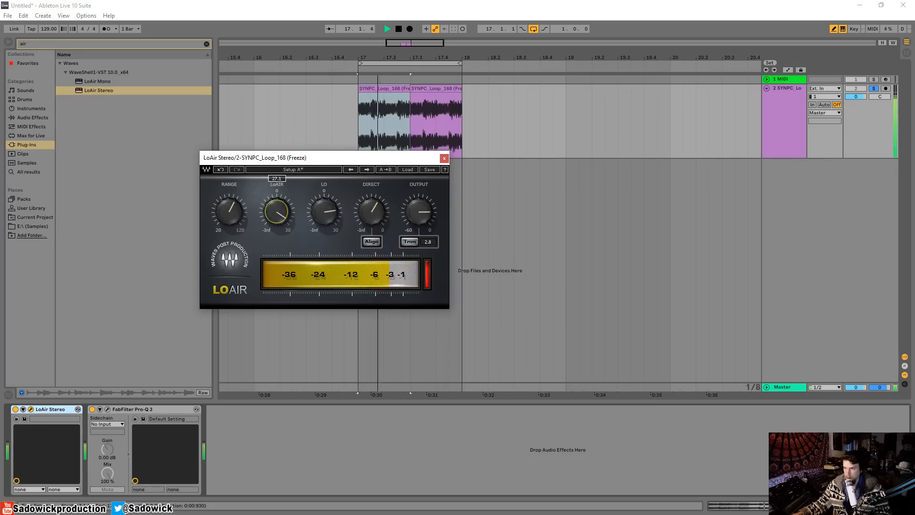
click(229, 212)
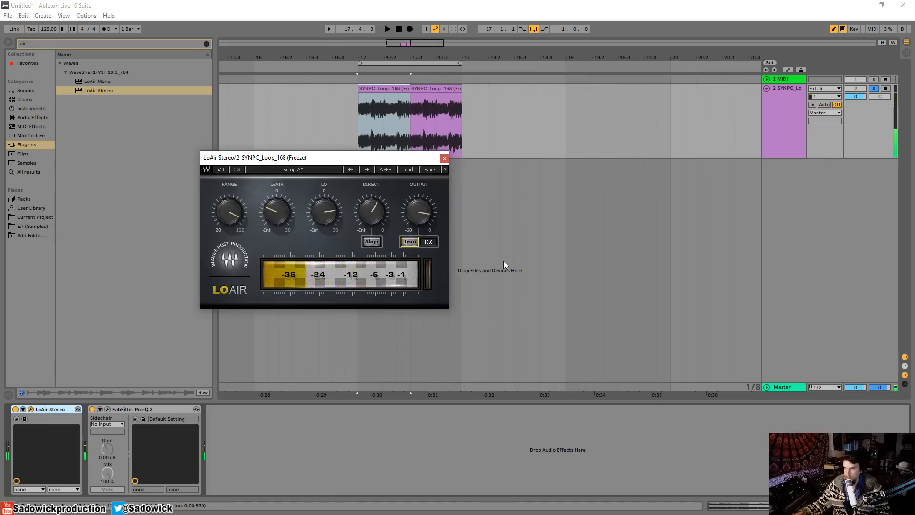
key(space)
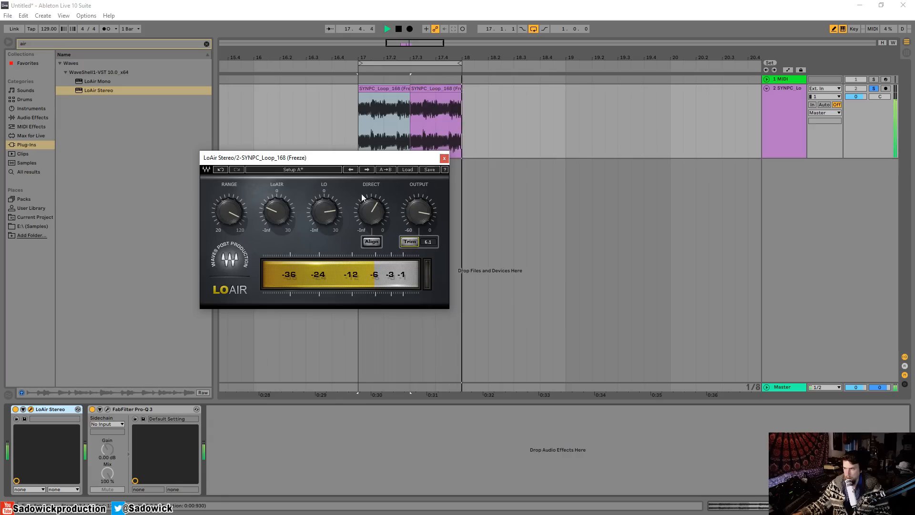
click(367, 205)
drag(324, 211, 324, 202)
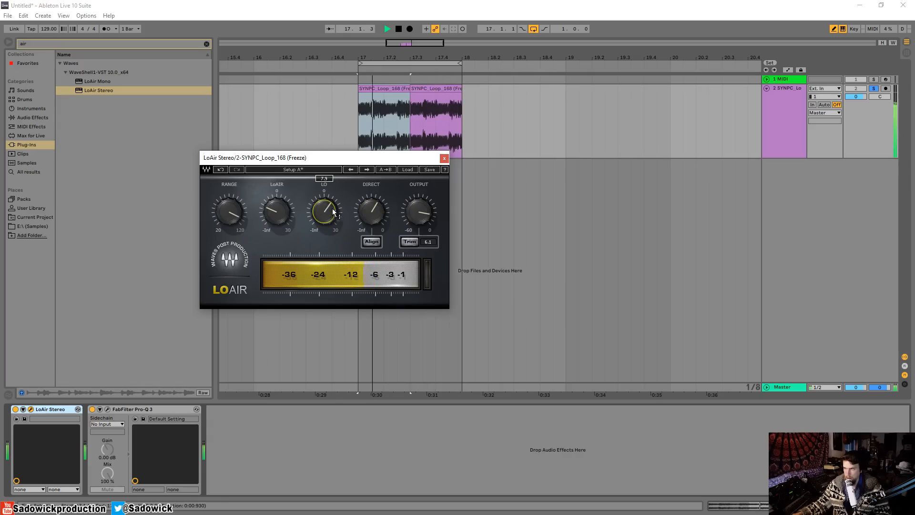
click(444, 158)
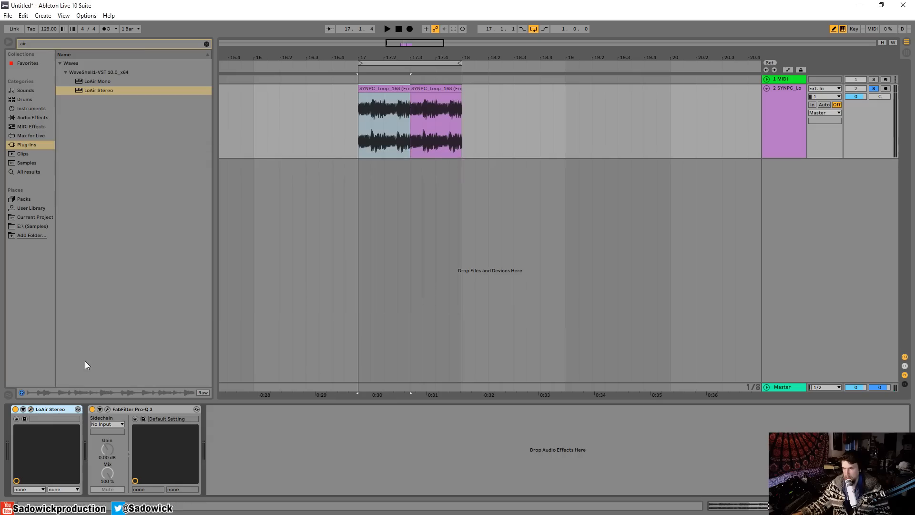
In Pro-Q 3, cut a narrow bell band by about 13 dB and add a second band near 0 dB, checking with playback
click(107, 409)
click(236, 268)
scroll(243, 315, down, 5)
drag(236, 268, 340, 361)
scroll(243, 315, up, 5)
key(space)
scroll(342, 346, up, 5)
mouse_move(451, 268)
mouse_down()
mouse_move(433, 195)
mouse_move(440, 266)
mouse_up()
key(space)
Reopen LoAir Stereo, set its direct level to 0.0 and apply Trim to its output during playback
key(ctrl+alt+p)
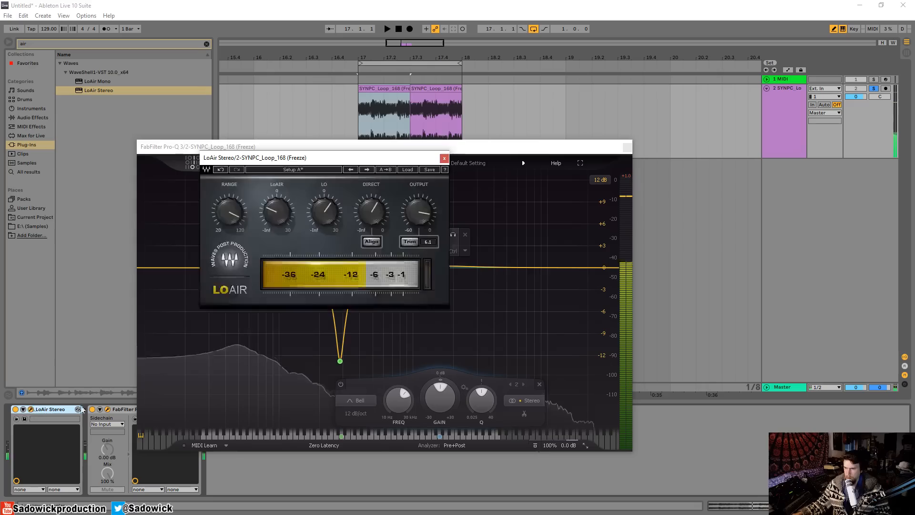
drag(382, 210, 382, 194)
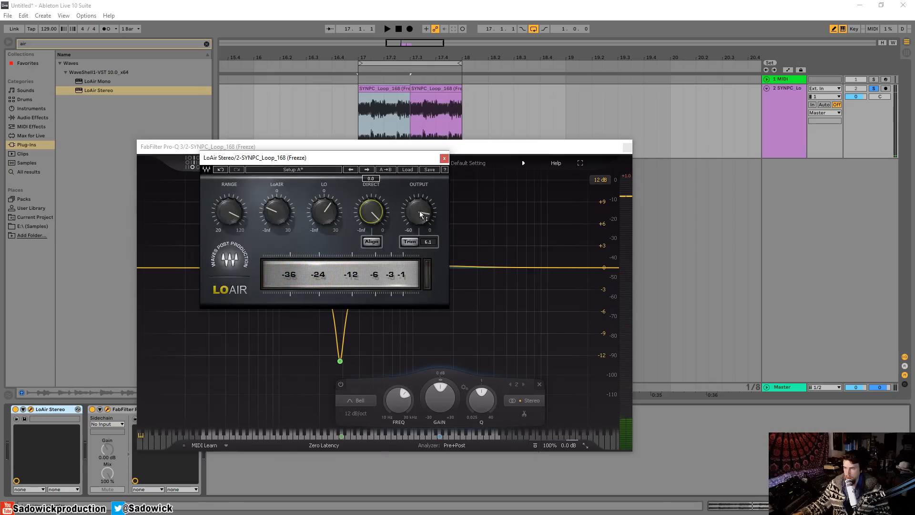
key(space)
click(411, 243)
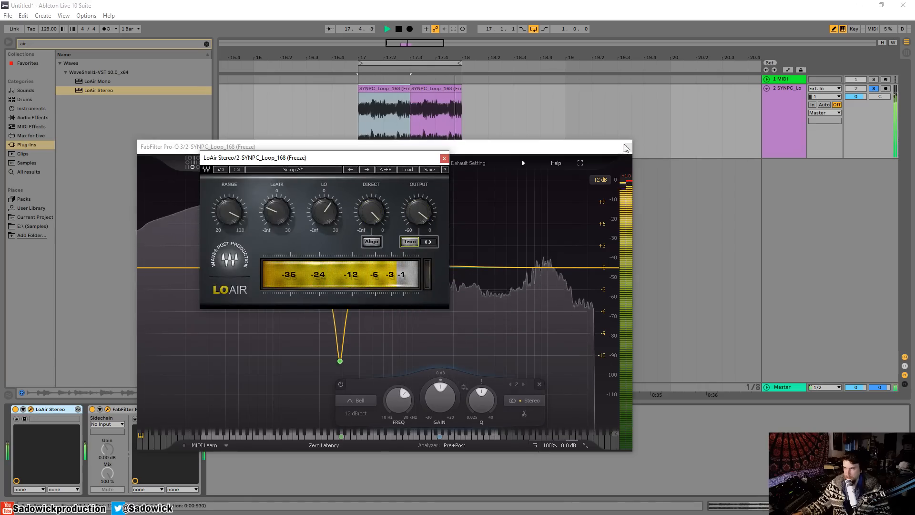
Close LoAir's window and, in Pro-Q 3, move the narrow cut to about 229 Hz at -7.4 dB and the other band to -2.35 dB
click(17, 413)
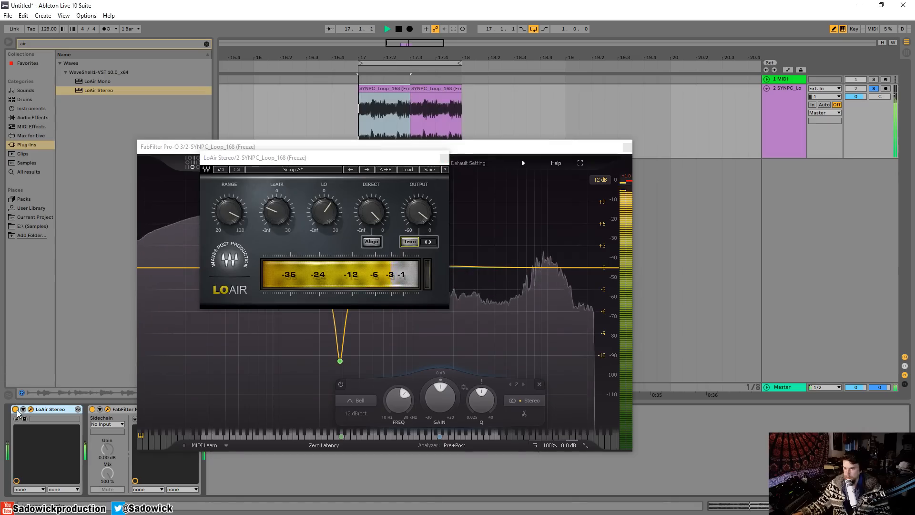
click(445, 158)
drag(340, 361, 282, 361)
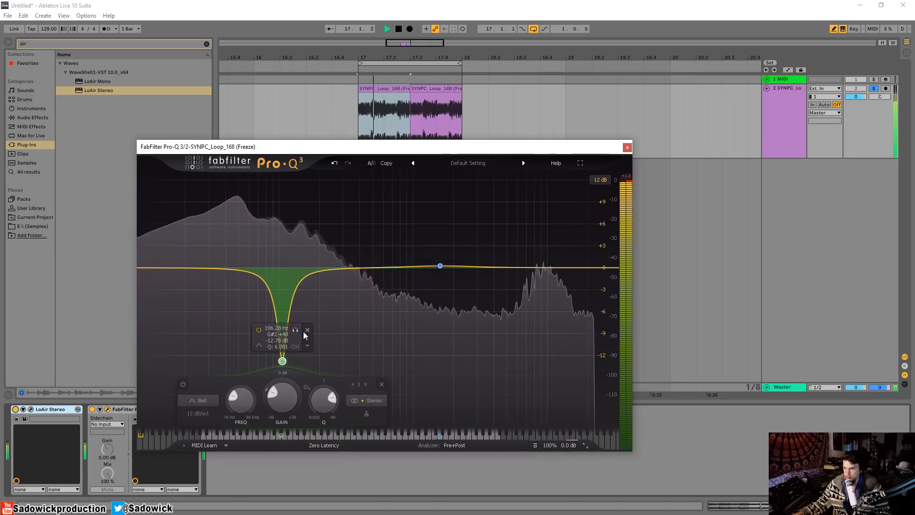
drag(296, 330, 327, 322)
drag(440, 266, 424, 286)
key(space)
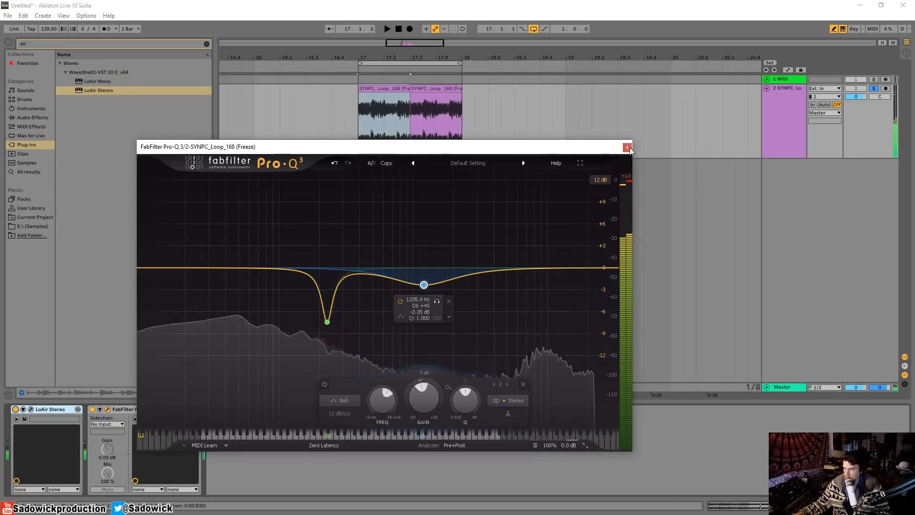
click(627, 147)
Try splitting an eighth-note slice from the start of the first clip and repeating it over the following eighth, with playback
key(space)
key(plus)
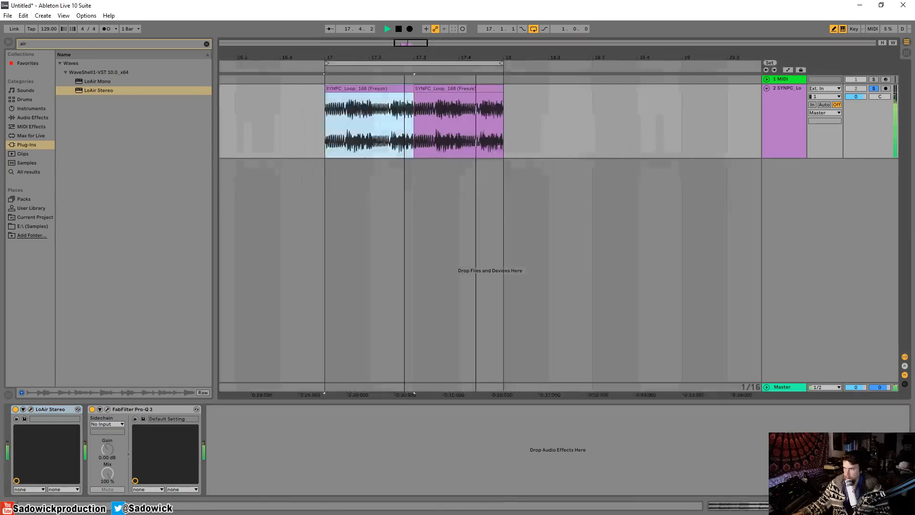
drag(397, 57, 397, 67)
key(space)
drag(315, 126, 358, 121)
click(336, 115)
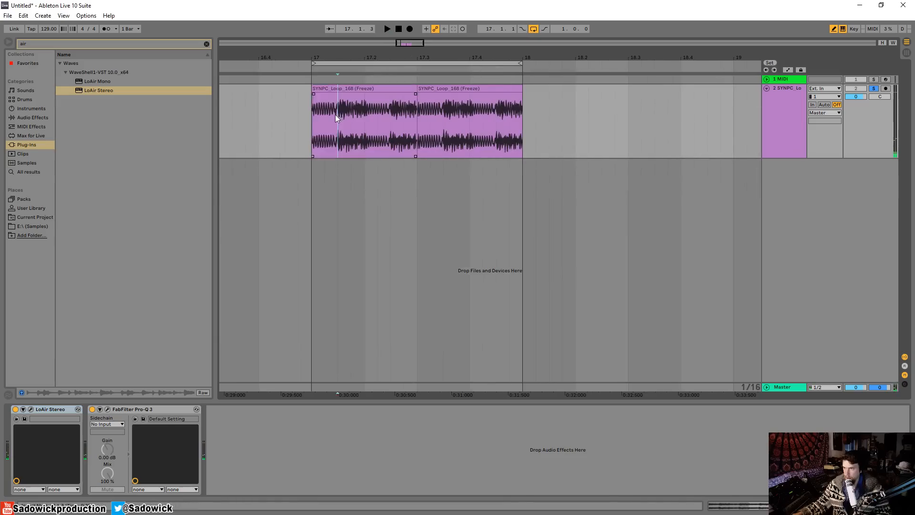
click(370, 119)
key(shift+Right)
key(ctrl+e)
click(319, 119)
key(space)
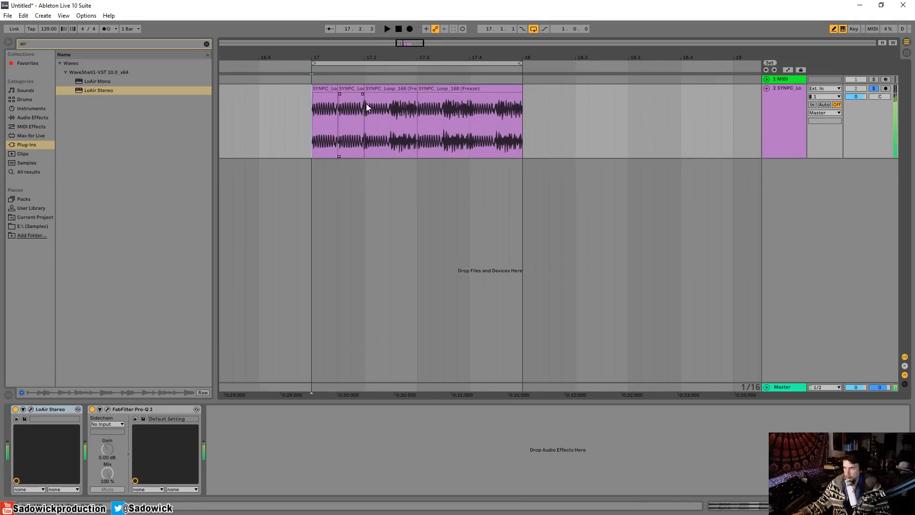
Restore the sliced first half of the loop to a single clip
click(367, 101)
shift+click(317, 89)
key(ctrl+j)
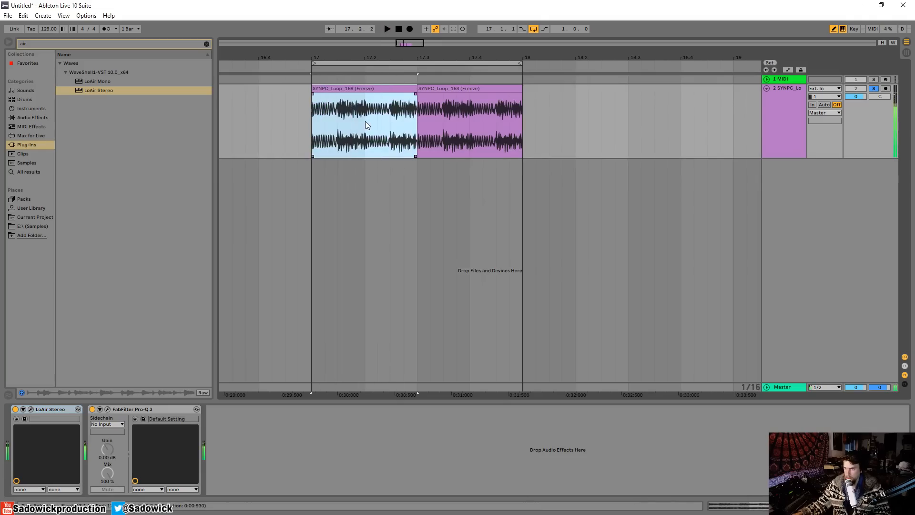
Split the first clip at 17.2 and 17.2.3, duplicate the sliced half bar over the second half, and clear the plug-in search
key(space)
mouse_move(416, 123)
mouse_down()
mouse_move(325, 119)
mouse_move(400, 126)
mouse_up()
key(ctrl+e)
drag(419, 129, 313, 127)
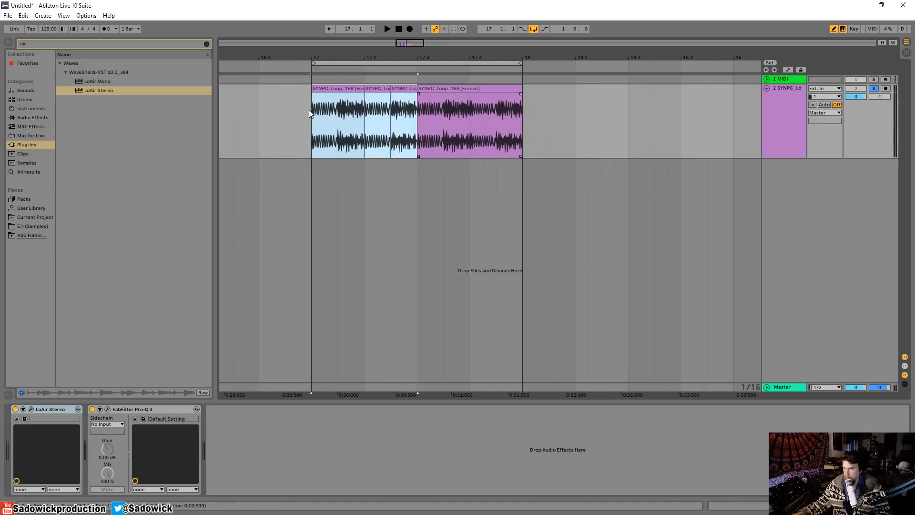
key(ctrl+d)
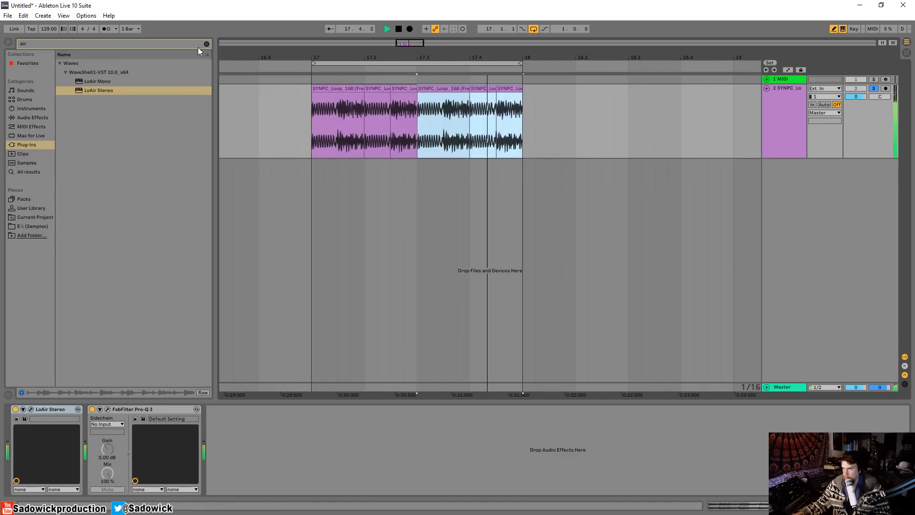
click(207, 44)
Split the opening clip at 17.1.3 and duplicate the four slices of the first half bar over the second half
click(376, 89)
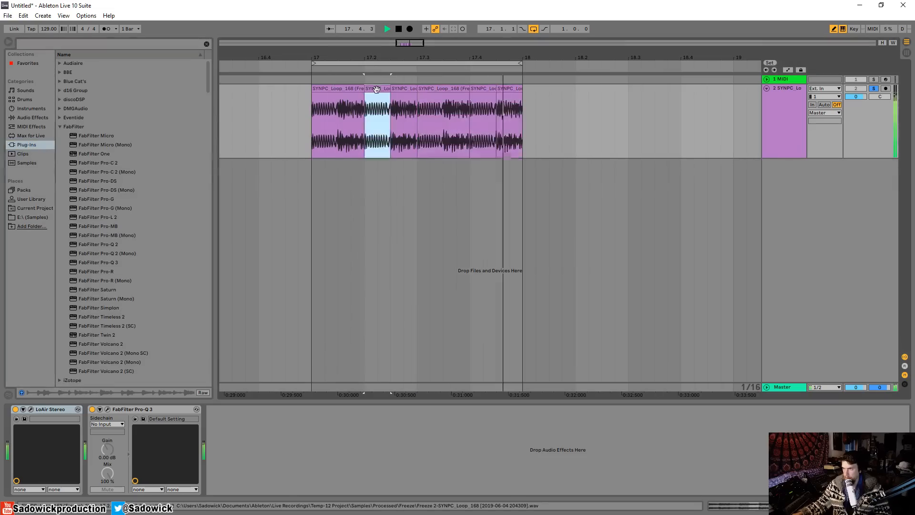
key(space)
drag(313, 113, 338, 117)
key(ctrl+e)
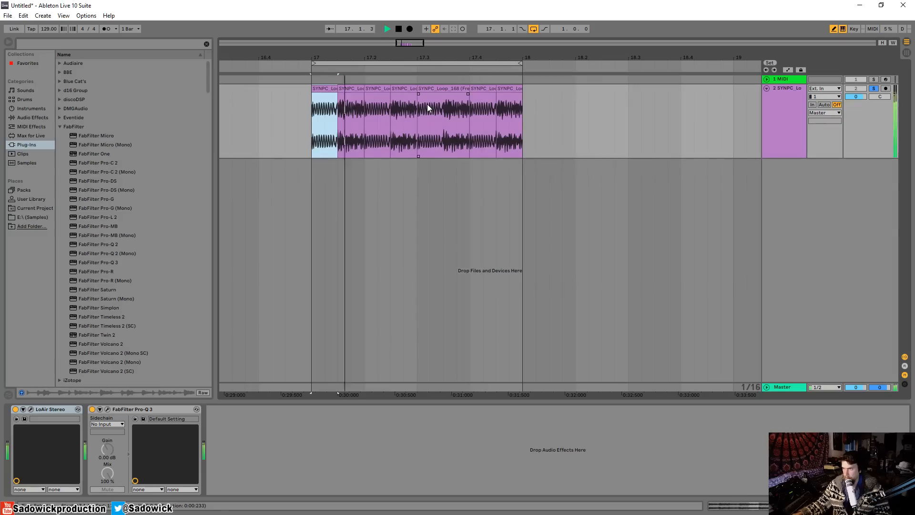
key(space)
click(377, 89)
click(324, 89)
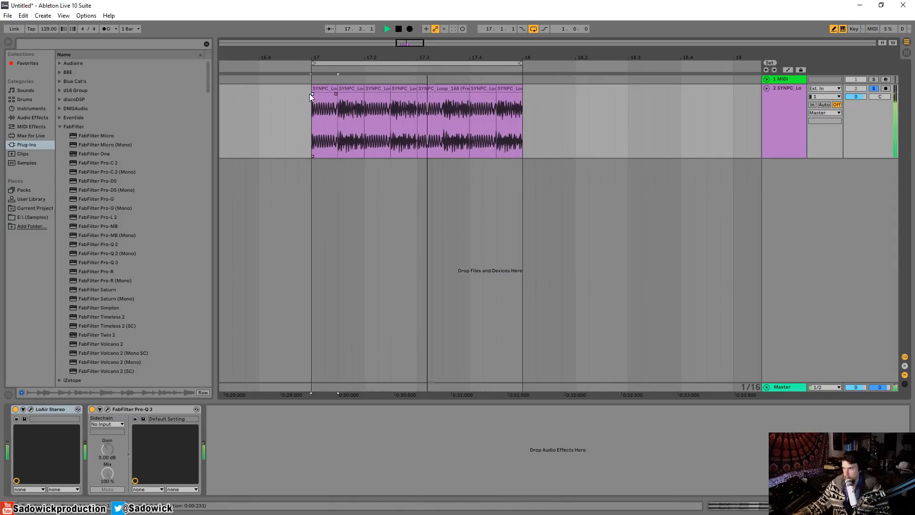
drag(418, 112, 314, 88)
key(ctrl+d)
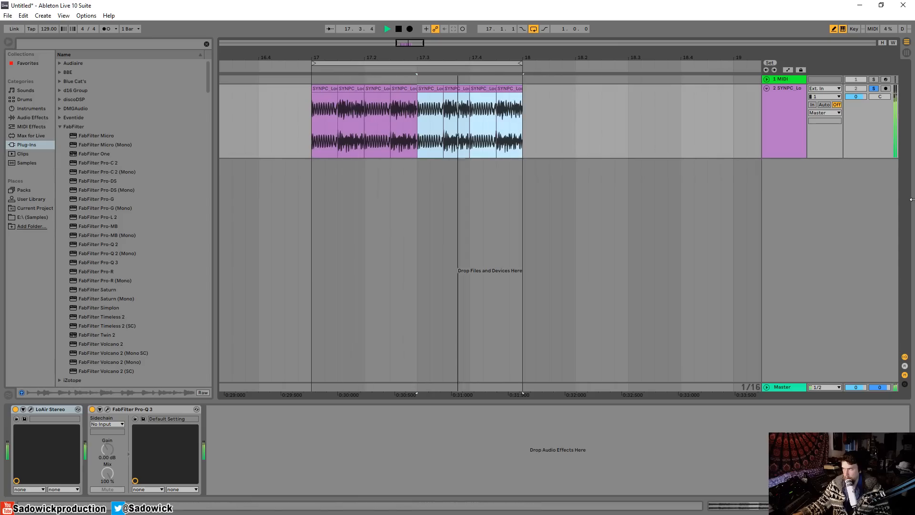
Delete the second, fourth, sixth and eighth slices of the bar, keeping only the slices on the beats
click(355, 112)
key(Delete)
click(405, 95)
key(Delete)
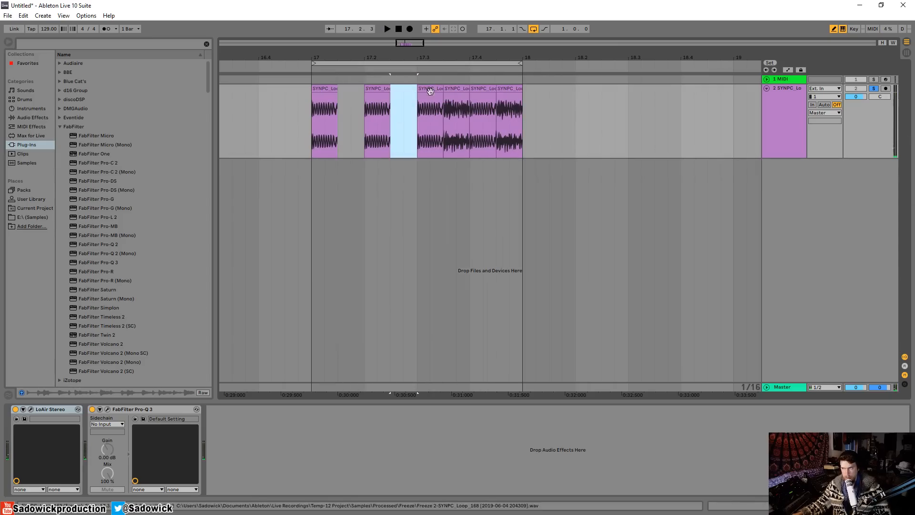
click(456, 95)
key(Delete)
click(510, 96)
key(Delete)
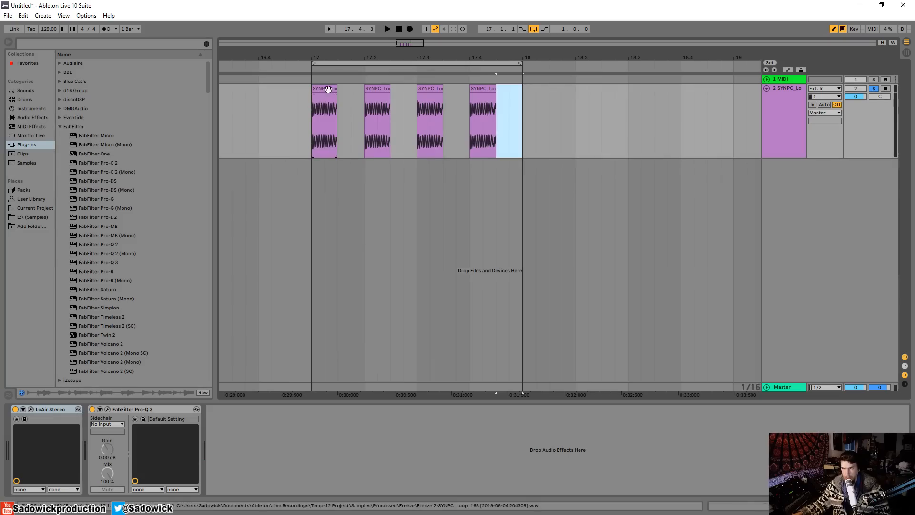
Play back the four remaining slices and examine the end of the first clip's waveform
click(329, 89)
key(space)
scroll(328, 89, up, 3)
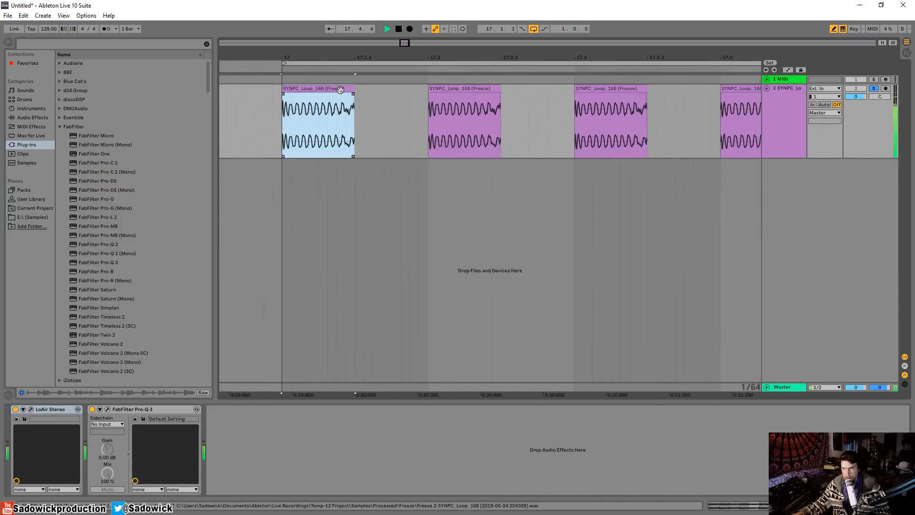
mouse_move(352, 91)
mouse_down()
mouse_move(380, 92)
mouse_move(352, 93)
mouse_up()
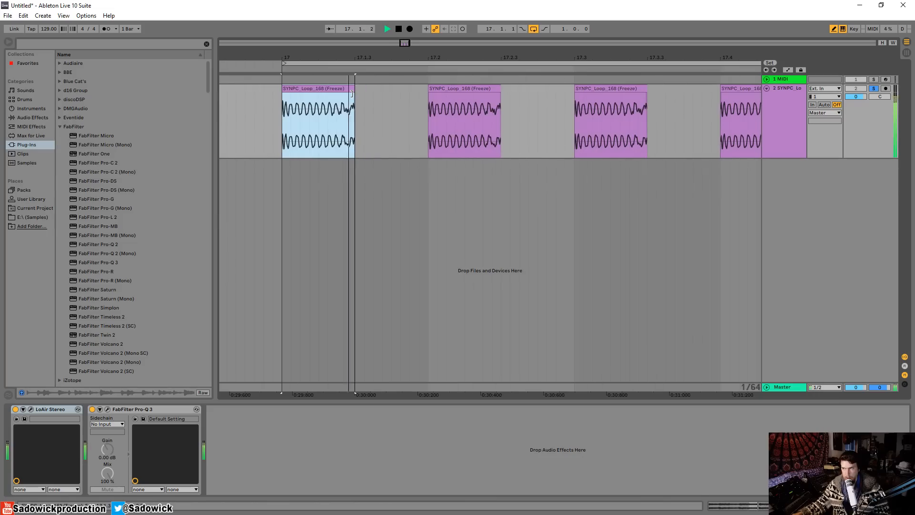
drag(338, 58, 338, 24)
Select all four clips and bring Pro-Q 3's narrow cut back to about 0 dB near 213 Hz
drag(448, 120, 350, 114)
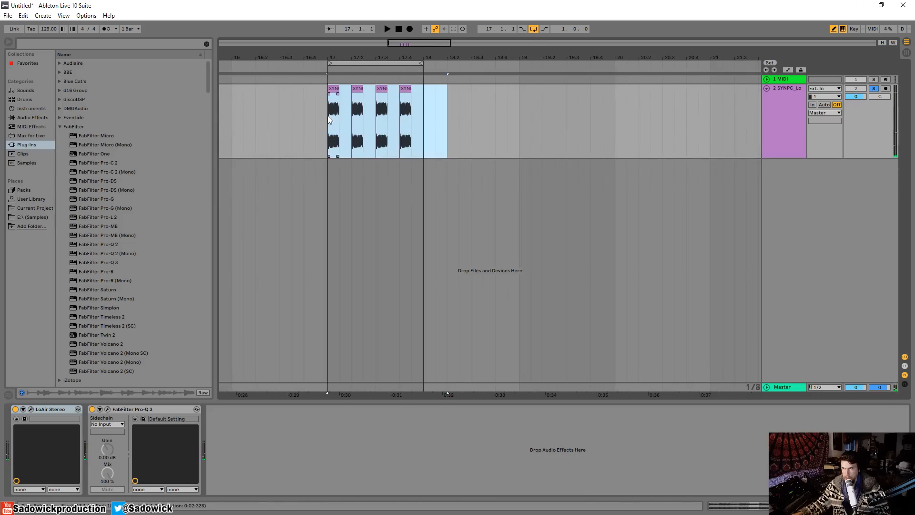
click(108, 409)
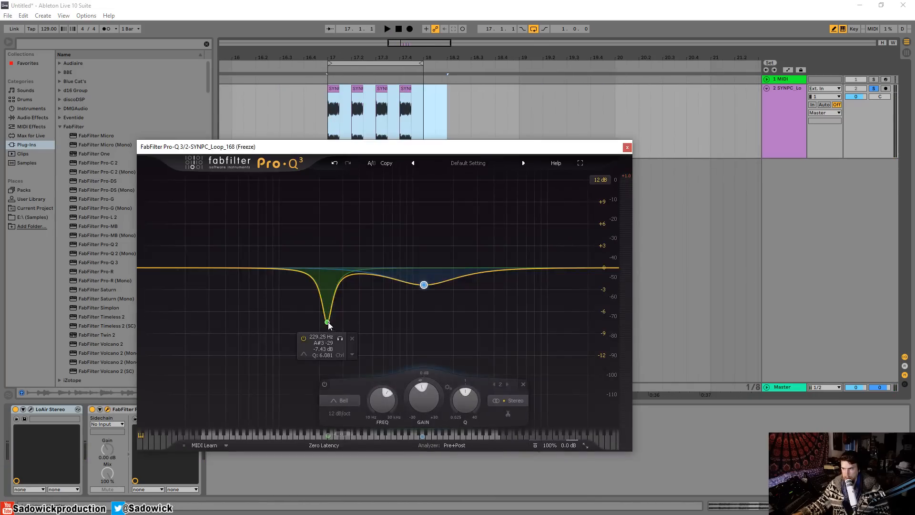
drag(328, 324, 324, 270)
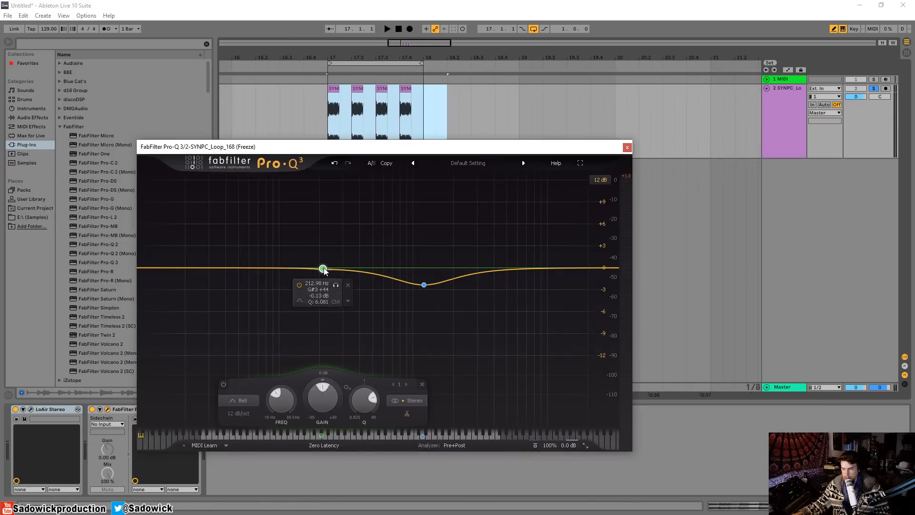
click(628, 148)
Turn off Warp for the four selected clips and transpose them to -3 st during playback
key(space)
key(shift+Tab)
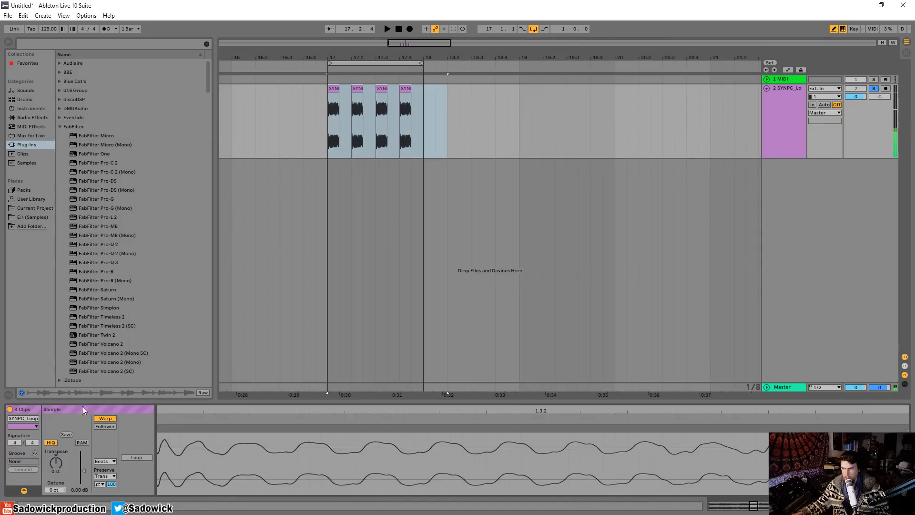
click(99, 419)
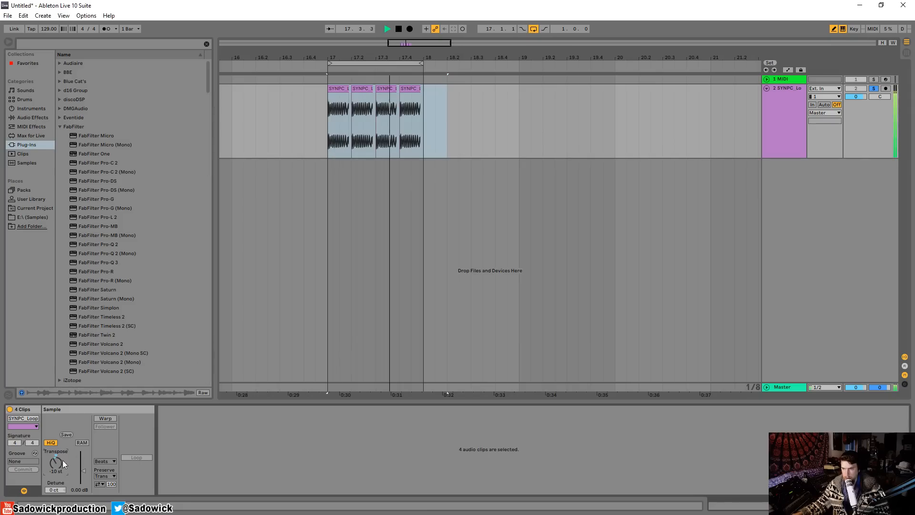
drag(55, 462, 56, 457)
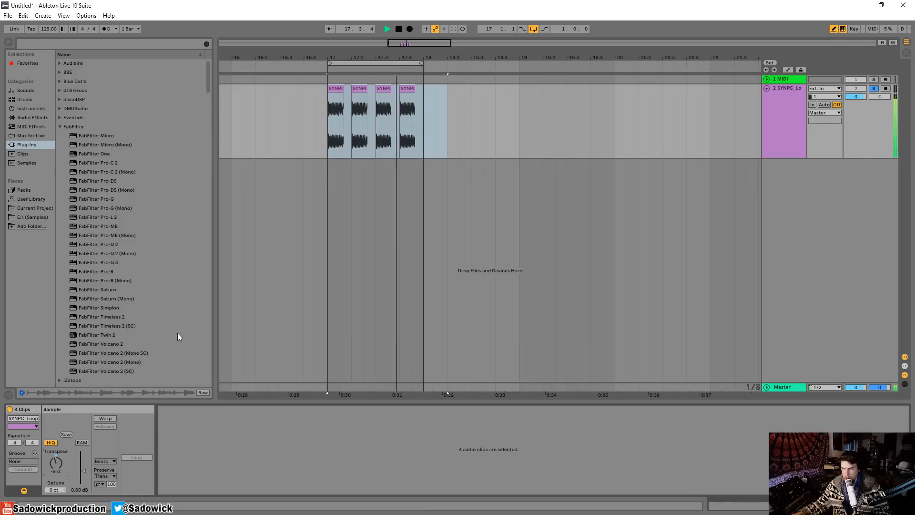
click(105, 29)
Add a fade-out over roughly the last third of the first clip and check it with playback
mouse_move(340, 58)
mouse_down()
mouse_move(328, 120)
mouse_move(338, 95)
mouse_move(306, 99)
mouse_up()
key(space)
click(295, 80)
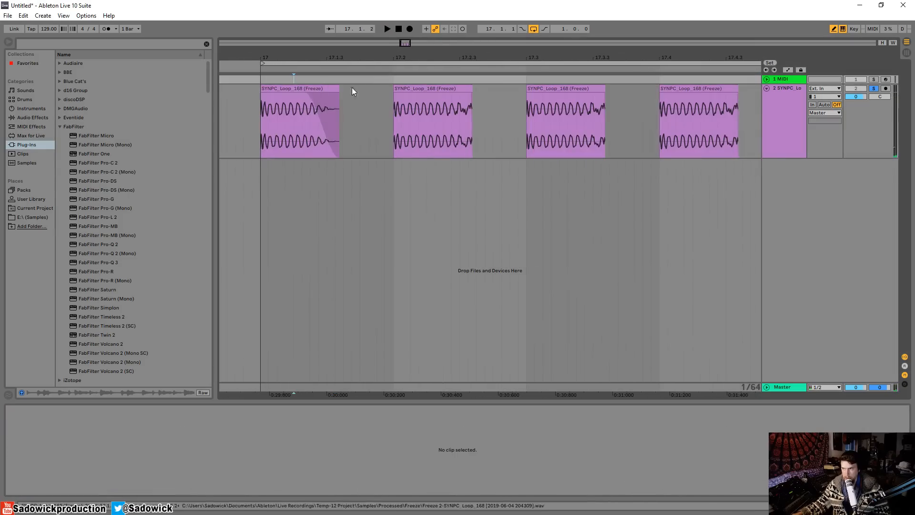
click(287, 86)
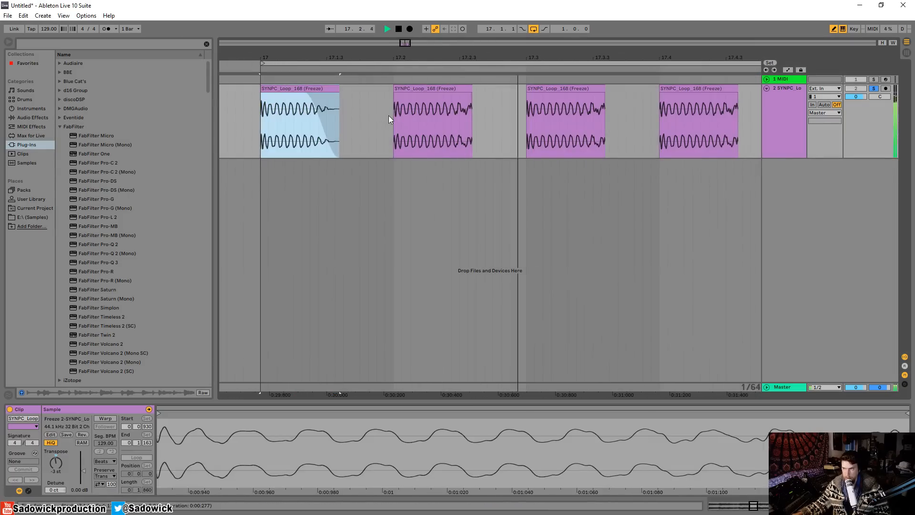
key(space)
Duplicate the first beat with its faded clip over the remaining three beats of the bar
drag(391, 116, 264, 103)
key(ctrl+d)
key(ctrl+d)
key(ctrl+d)
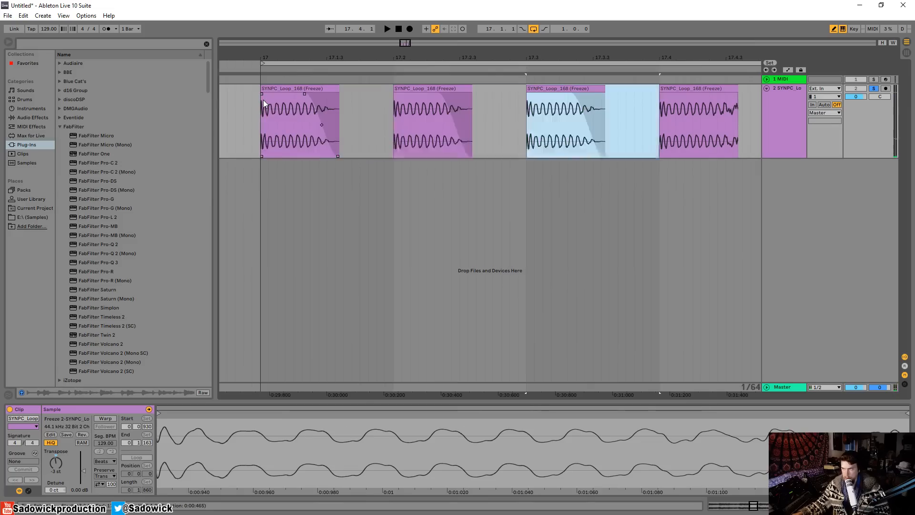
key(minus)
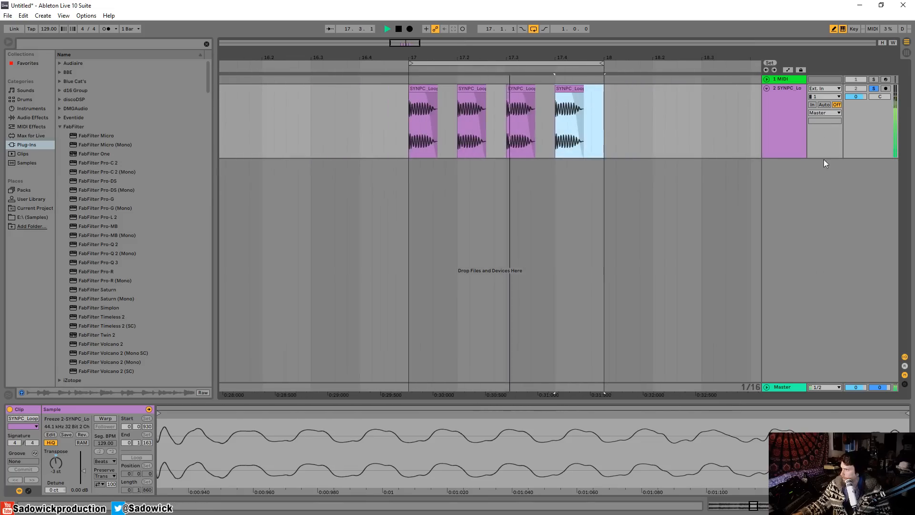
In Pro-Q 3, boost the lower band to about +4 dB with a wider bell and set the upper band to 0.00 dB during playback
key(shift+Tab)
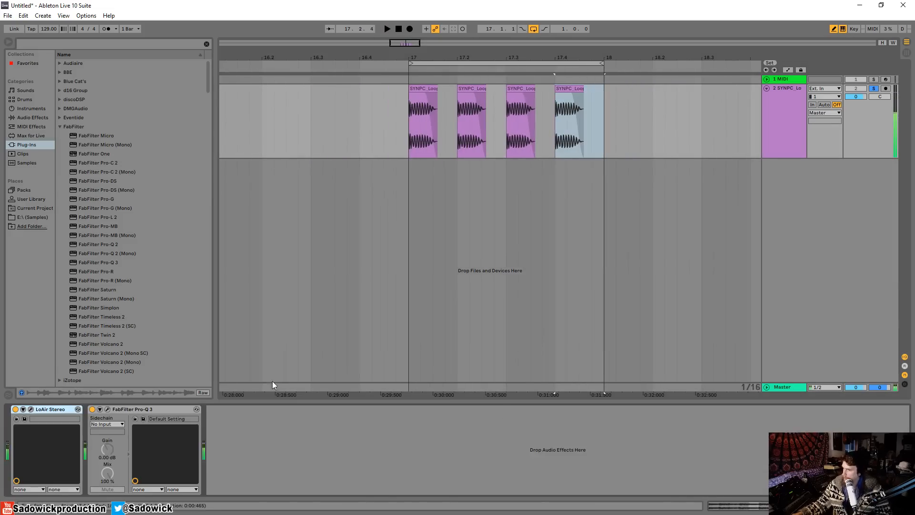
click(108, 407)
key(space)
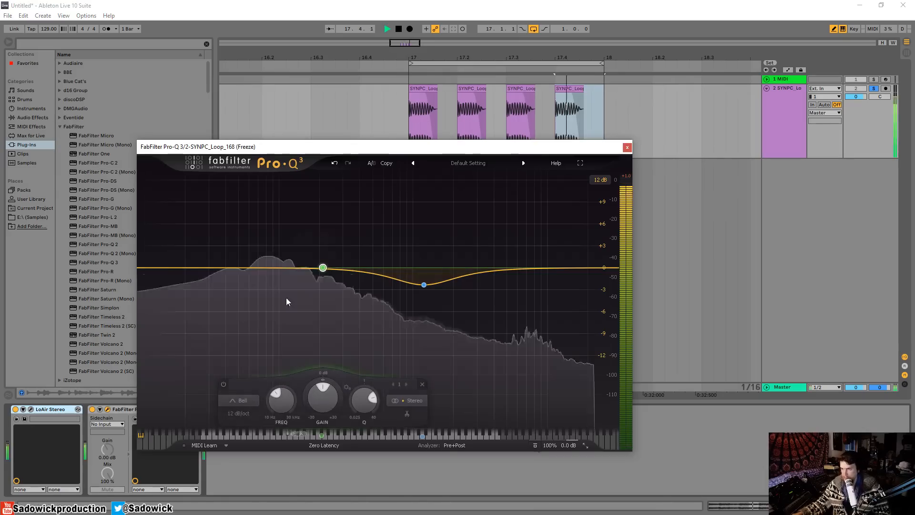
drag(323, 266, 317, 241)
scroll(319, 252, up, 5)
scroll(318, 251, down, 15)
scroll(316, 251, up, 15)
mouse_move(424, 285)
mouse_down()
mouse_move(491, 310)
mouse_move(586, 310)
mouse_move(538, 333)
mouse_move(536, 362)
mouse_move(410, 271)
mouse_move(423, 255)
mouse_move(425, 268)
mouse_up()
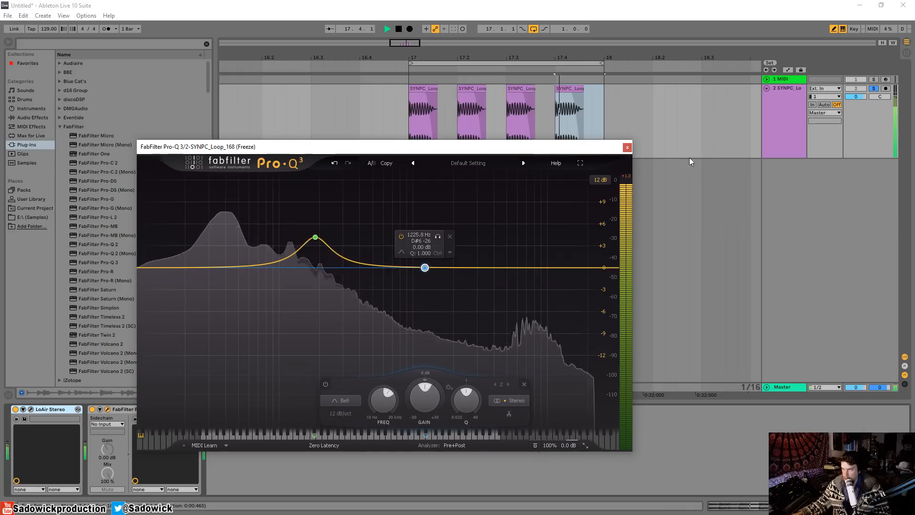
key(space)
click(627, 148)
Reduce the SYNPC track's height, add FabFilter Saturn after Pro-Q 3 and start playback
drag(807, 158, 807, 126)
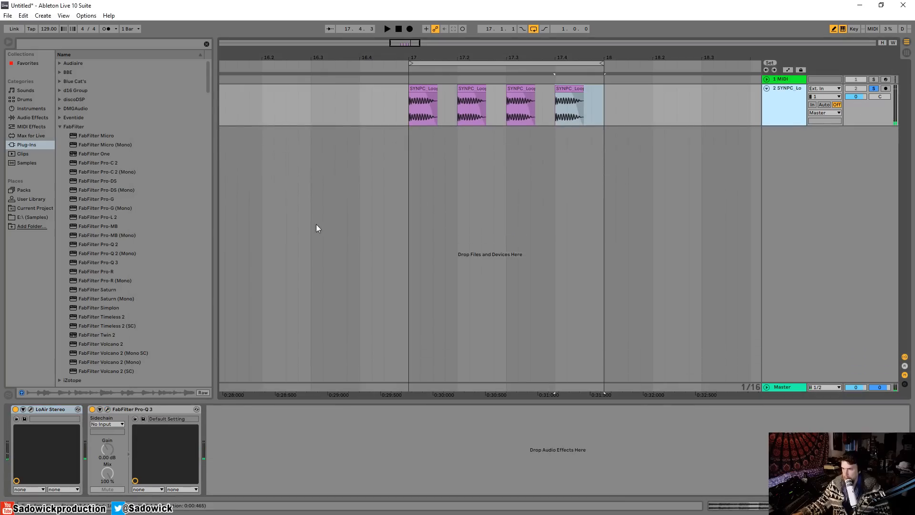
drag(102, 290, 353, 477)
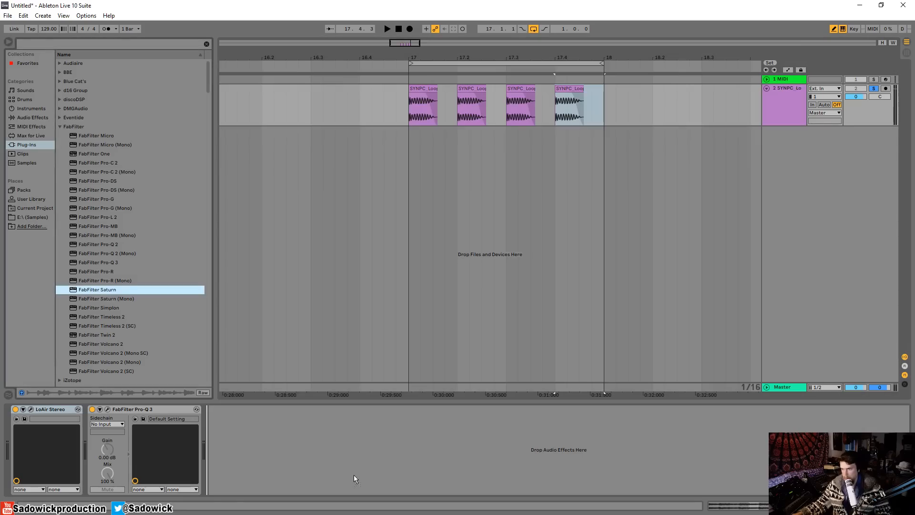
key(space)
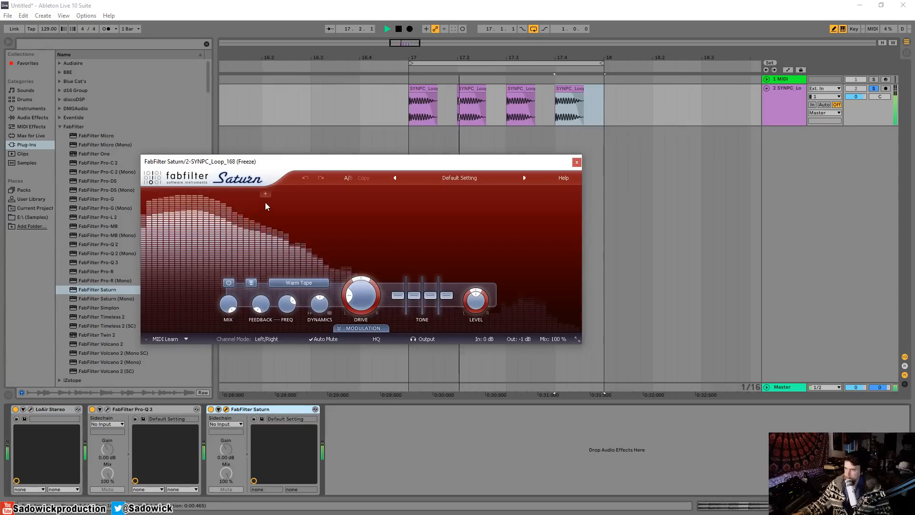
Divide Saturn into three frequency bands, with the upper crossover at about 1.79 kHz, and select the middle band
click(273, 192)
click(427, 192)
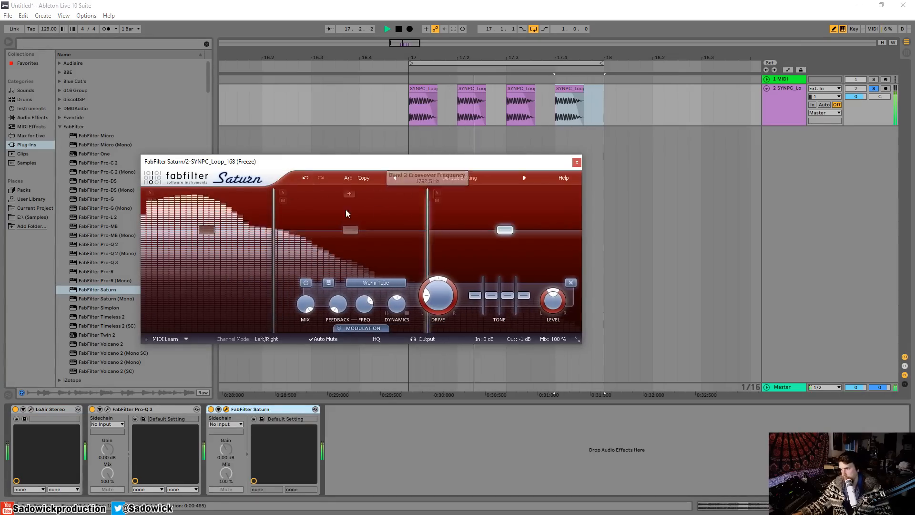
click(351, 230)
key(space)
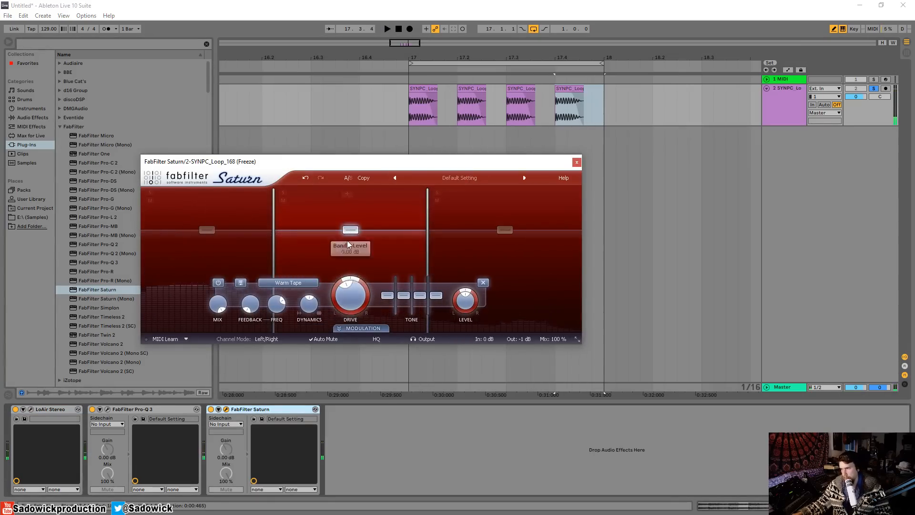
During playback, raise the middle band's drive to about 81%, shift its lower crossover slightly higher and set its level to +1.48 dB
key(space)
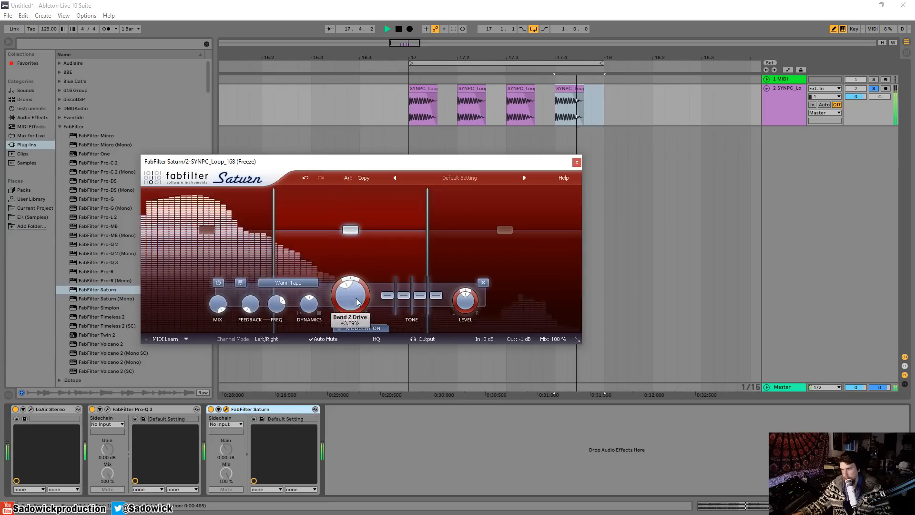
drag(351, 294, 361, 269)
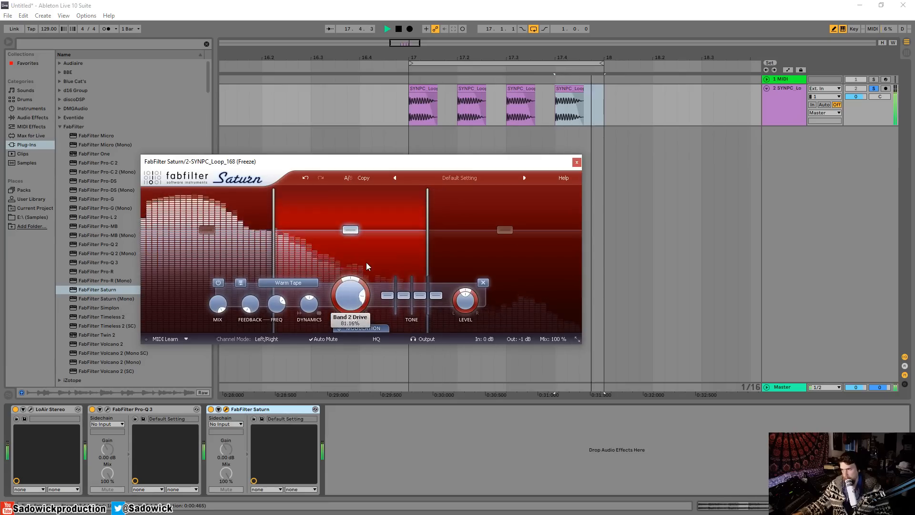
mouse_move(271, 229)
mouse_down()
mouse_move(232, 229)
mouse_move(286, 229)
mouse_up()
mouse_move(358, 231)
mouse_down()
mouse_move(359, 215)
mouse_move(357, 229)
mouse_up()
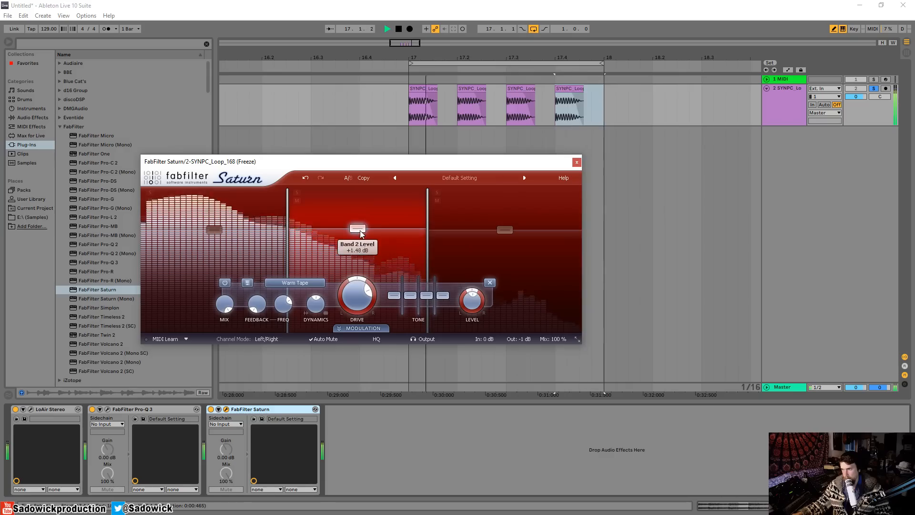
Try Lead Amp and Old Tape on the middle band, settle on Smooth Amp, and set the band's level to +0.99 dB
click(295, 283)
click(294, 378)
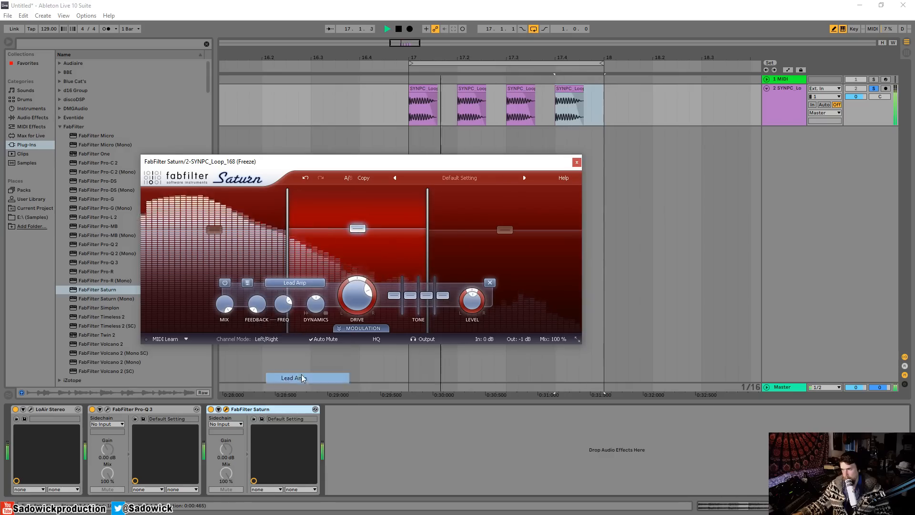
click(295, 283)
click(293, 347)
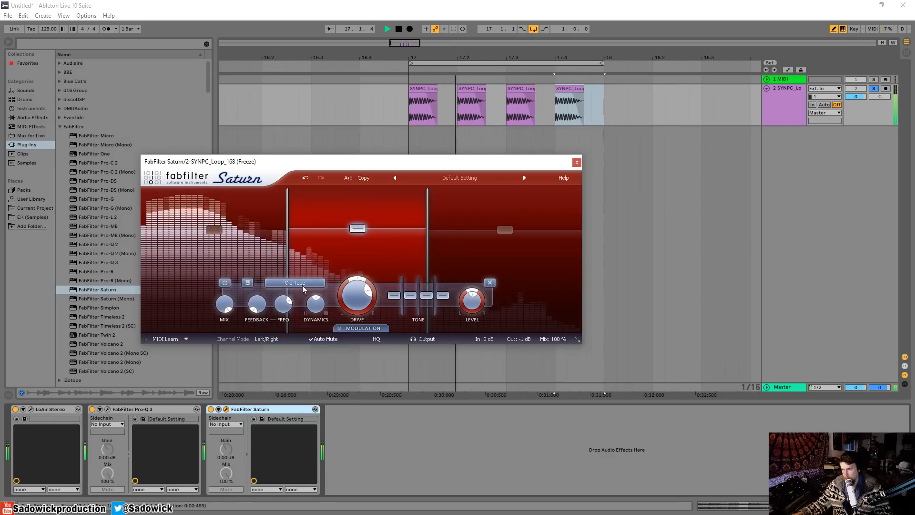
click(295, 283)
click(298, 357)
drag(354, 297, 356, 288)
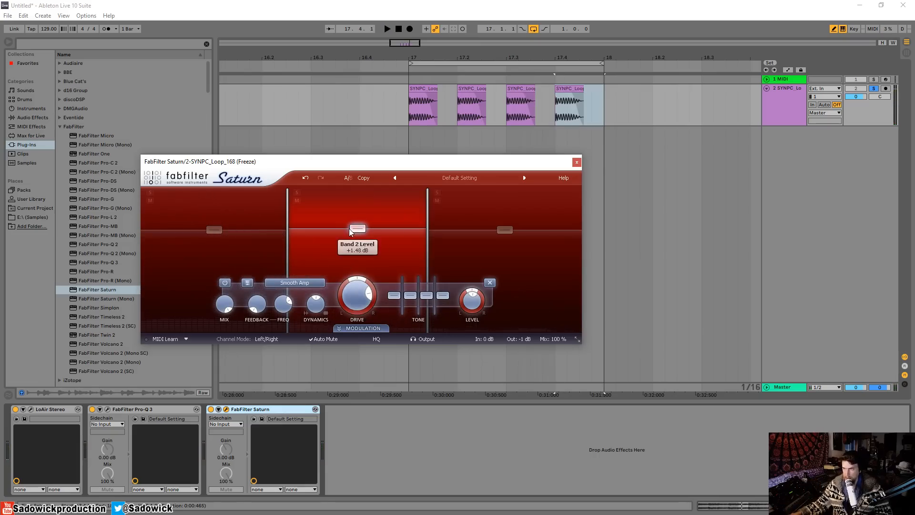
key(space)
drag(359, 227, 358, 229)
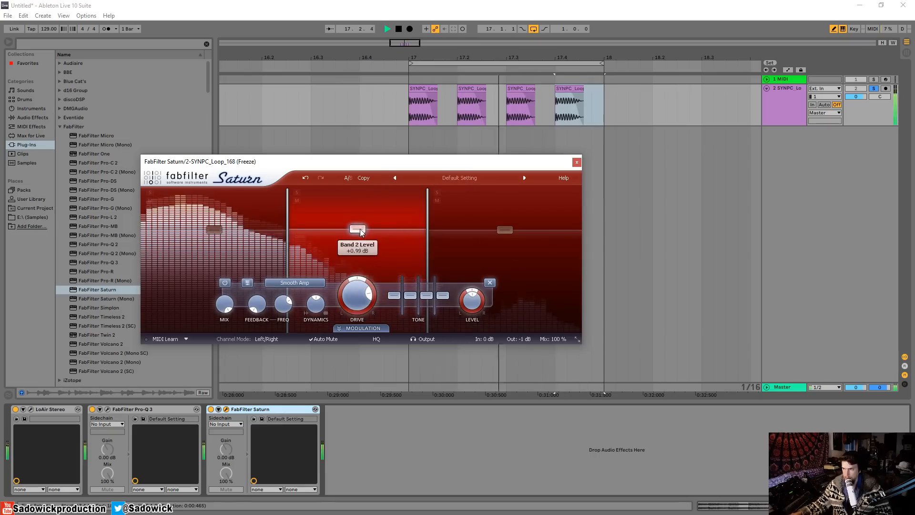
Lower the high band's level, split it at about 5.9 kHz, and raise the level of the new band below the split
drag(506, 231, 545, 266)
click(505, 196)
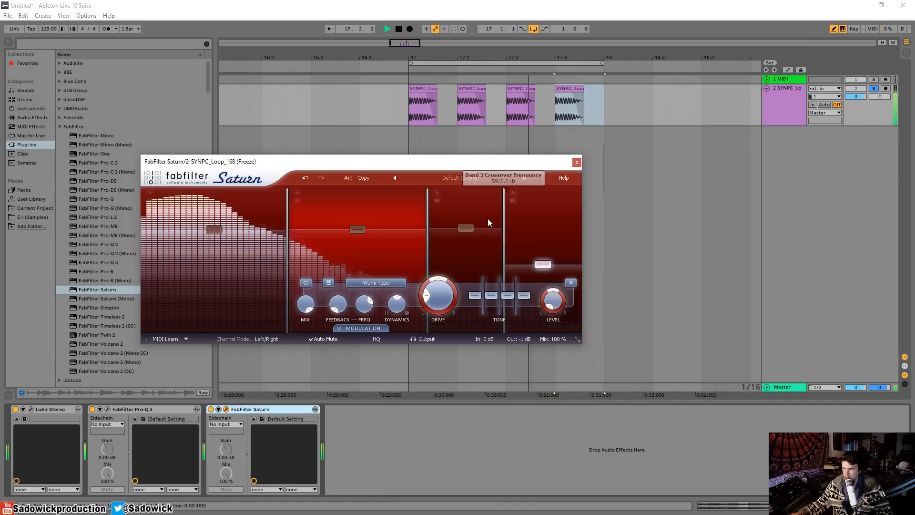
drag(466, 228, 471, 222)
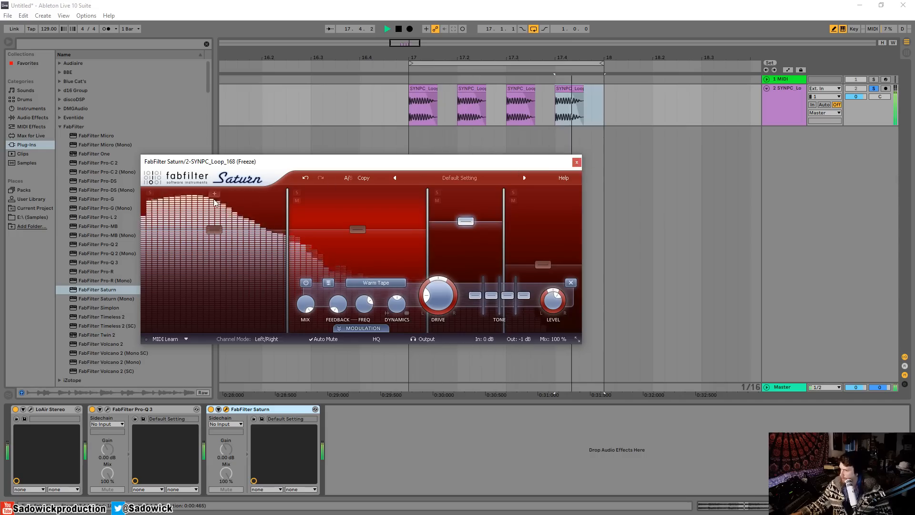
Split the low band at about 63 Hz and bypass distortion on the lowest band while auditioning it soloed
click(249, 196)
click(150, 193)
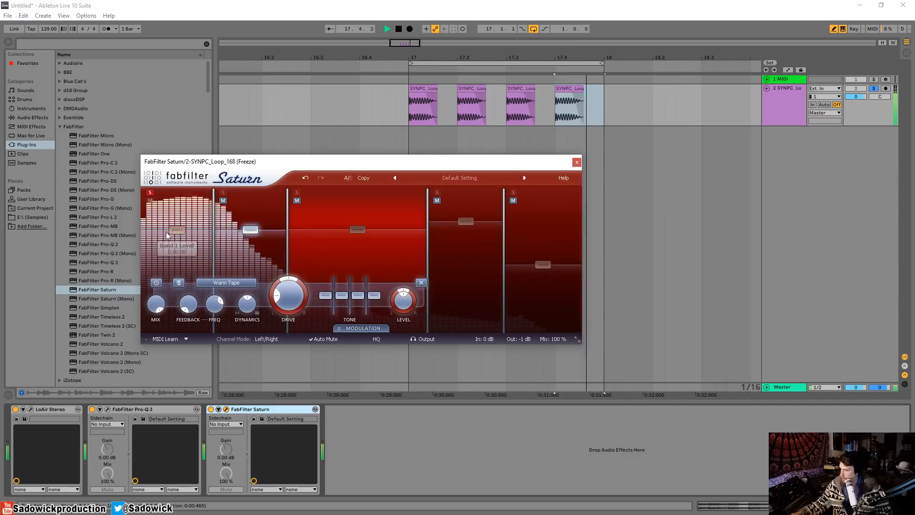
click(156, 283)
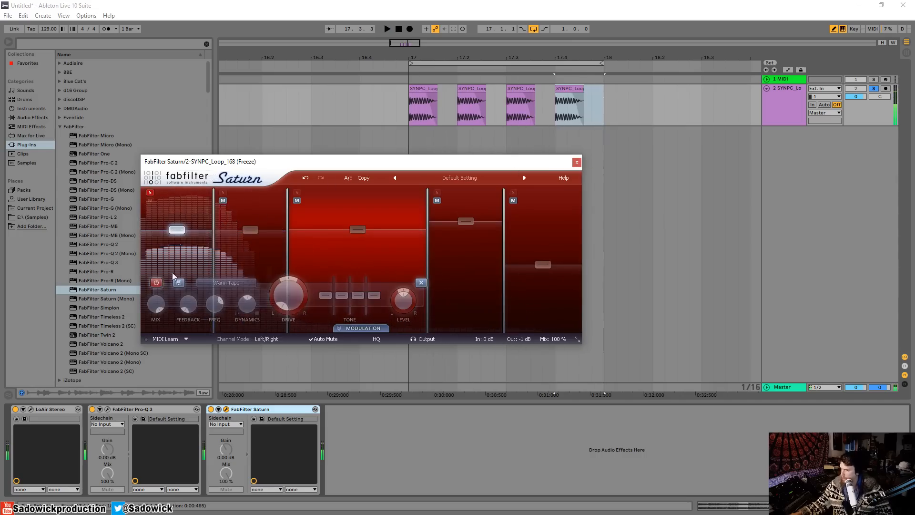
key(space)
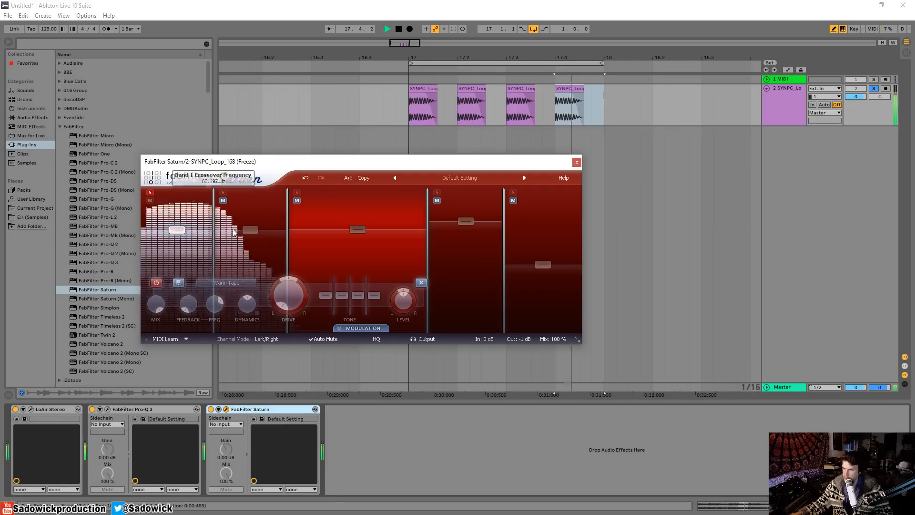
click(150, 193)
Compare the soloed second band with its distortion bypassed, lower its level slightly and re-enable its distortion
click(222, 193)
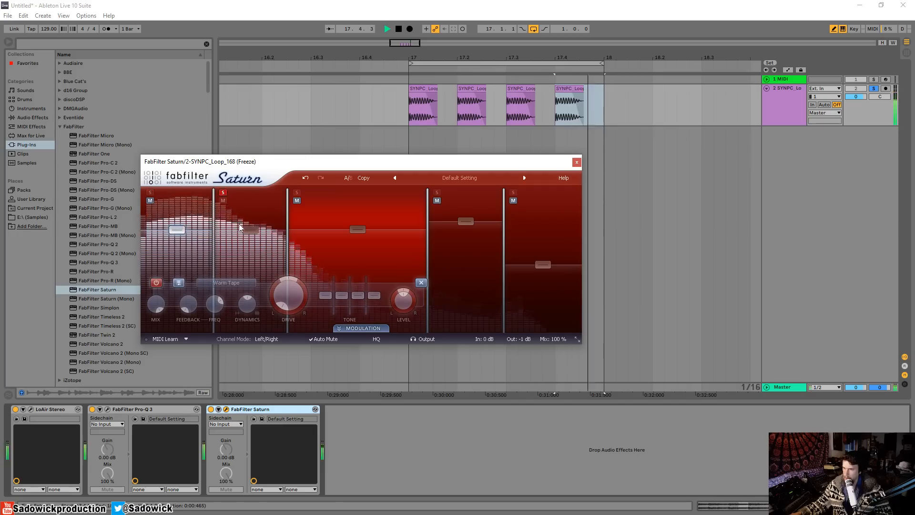
click(251, 230)
click(156, 283)
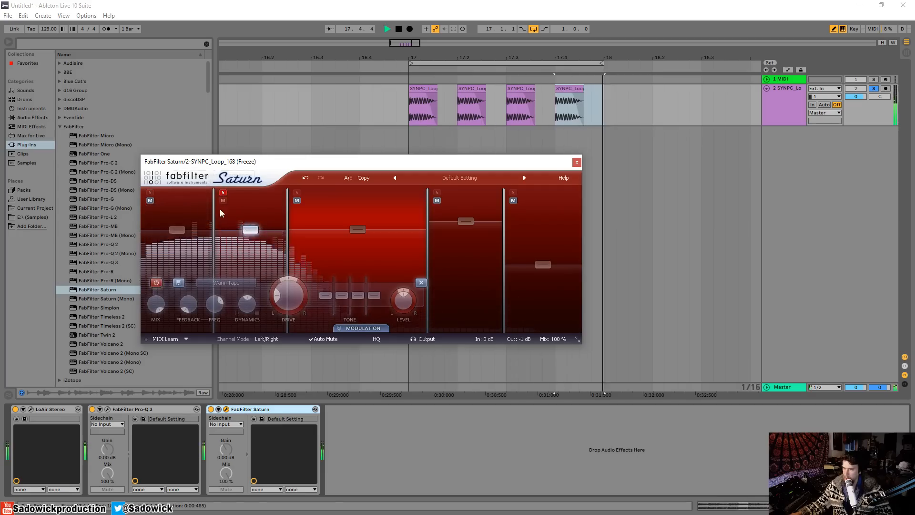
click(222, 192)
mouse_move(250, 230)
mouse_down()
mouse_move(254, 215)
mouse_move(253, 234)
mouse_up()
click(156, 284)
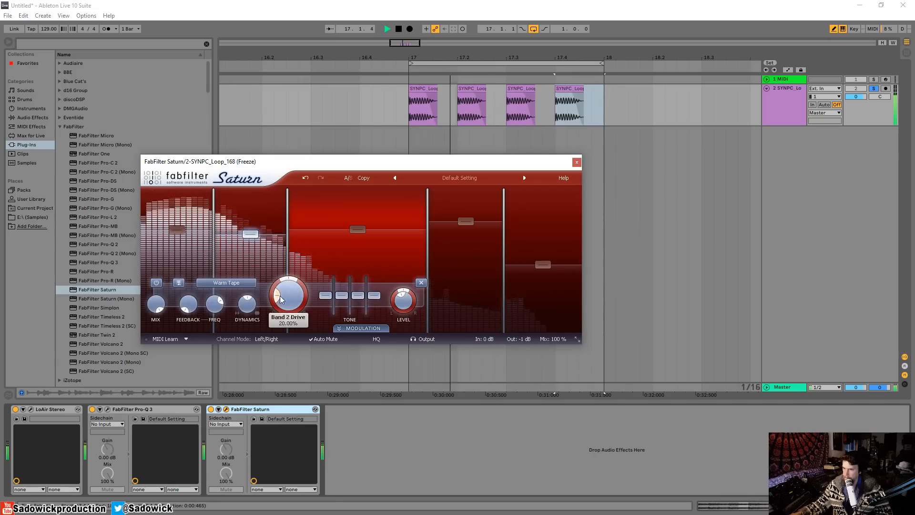
Try Old Tape on the second band while sweeping its drive, and settle on the Clean Tube style
click(227, 282)
click(229, 346)
drag(290, 302, 299, 207)
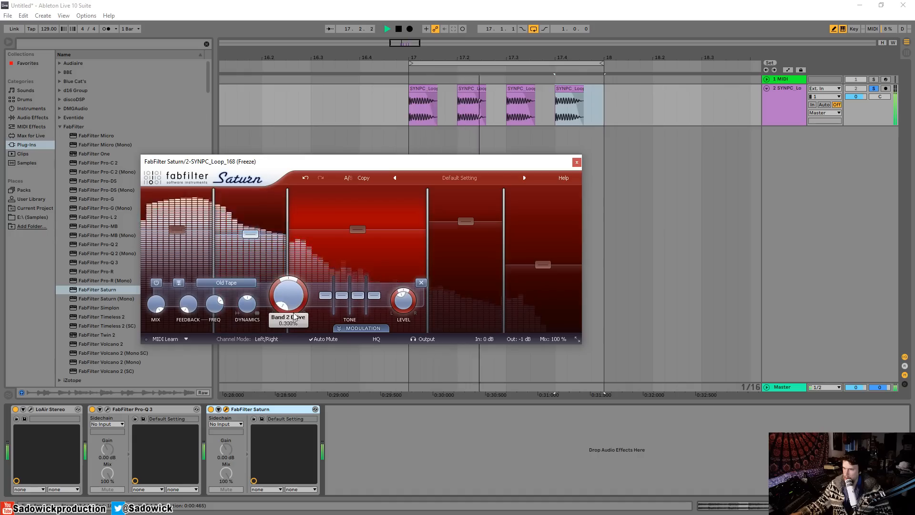
click(227, 283)
click(232, 297)
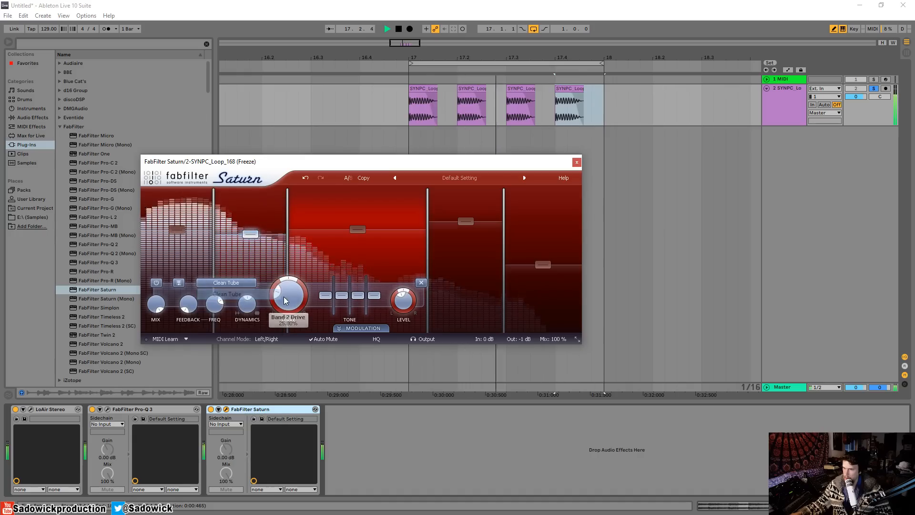
Solo the second band, raise its level slightly and set its feedback amount to about 23%
click(222, 192)
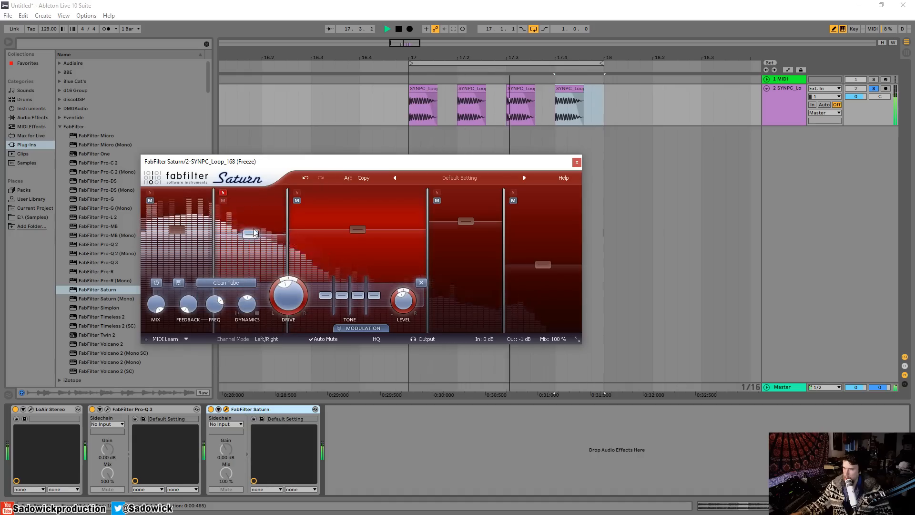
drag(250, 234, 253, 227)
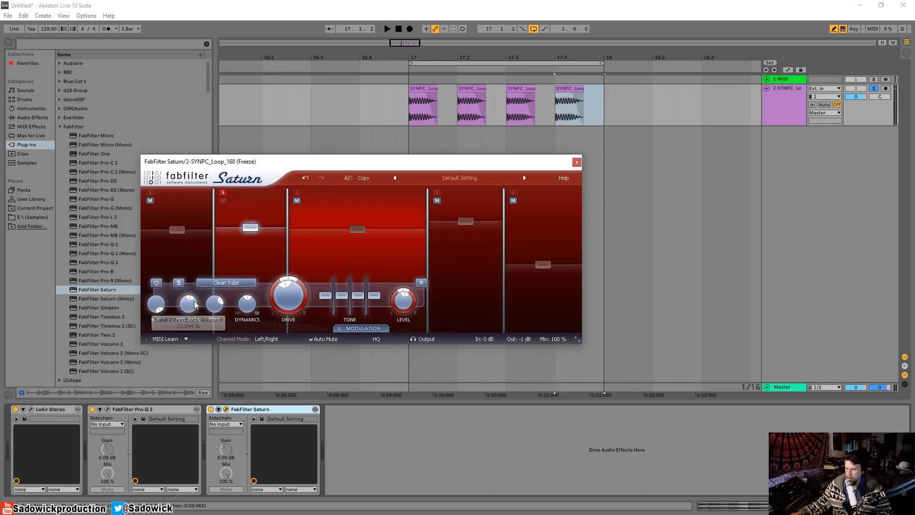
key(space)
drag(195, 305, 194, 277)
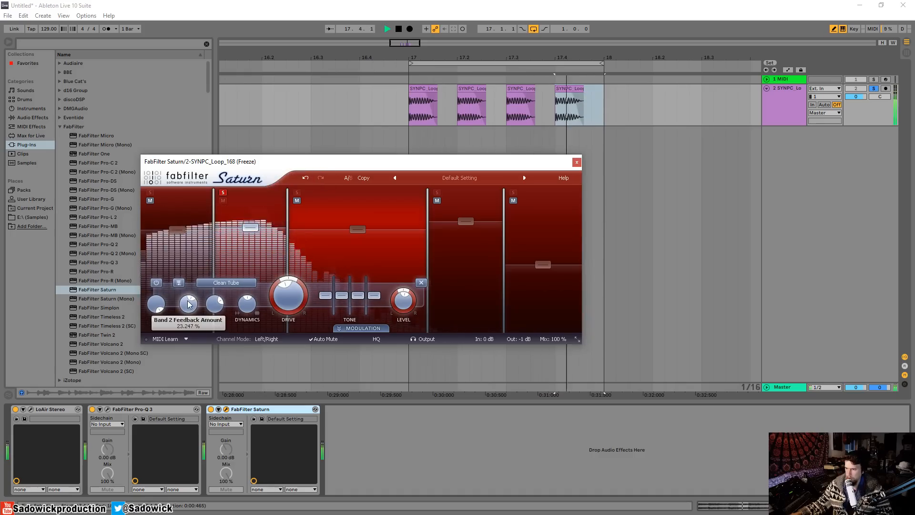
key(space)
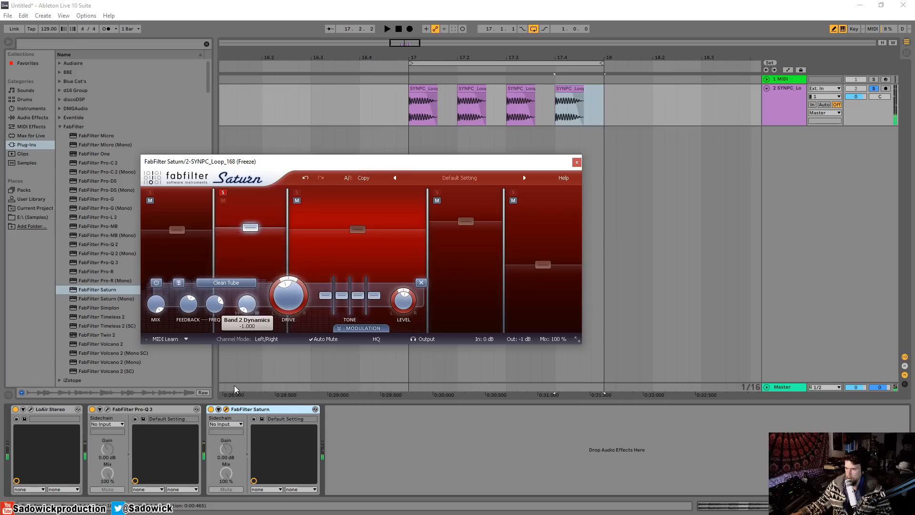
Shape the second band during playback with dynamics at -1.000, more drive and a Mid tone boost of +24.00 dB
key(space)
drag(251, 312, 252, 335)
drag(358, 295, 357, 299)
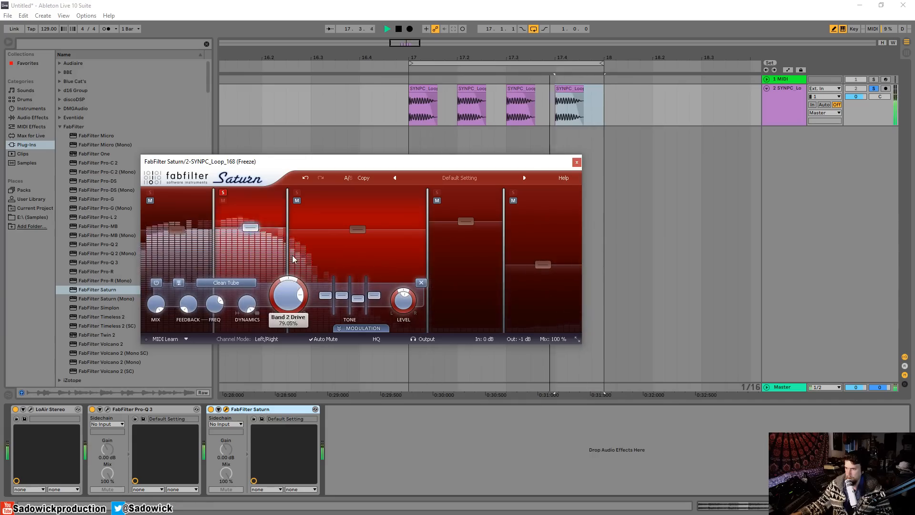
drag(358, 298, 345, 271)
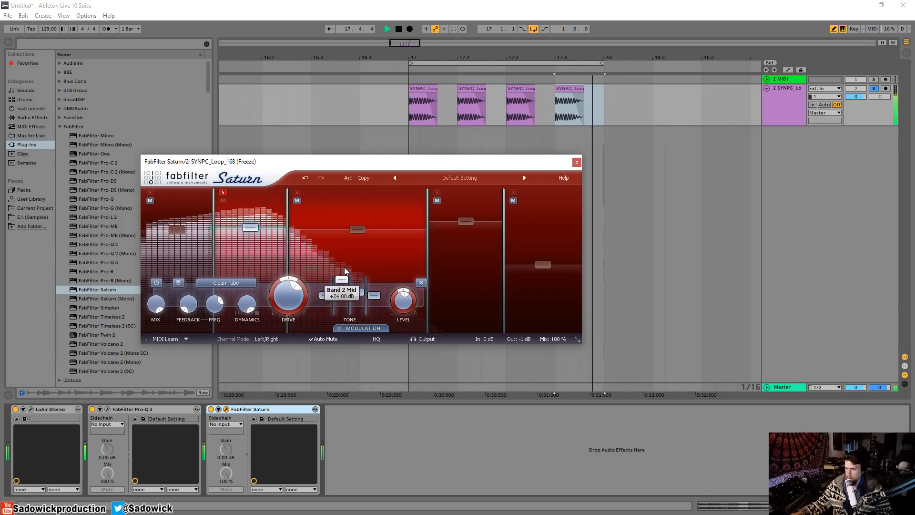
key(space)
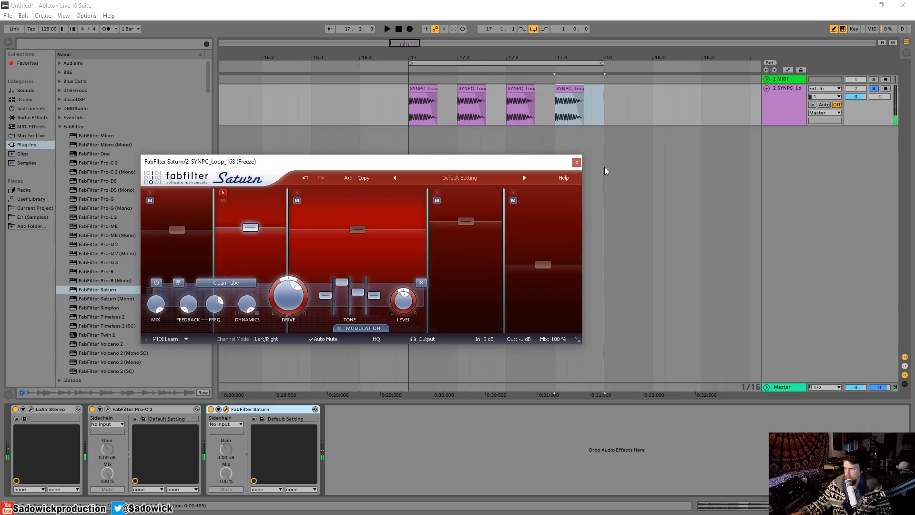
Unsolo the second band, lower its level to about -3.95 dB during playback and close the Saturn window
key(space)
click(222, 192)
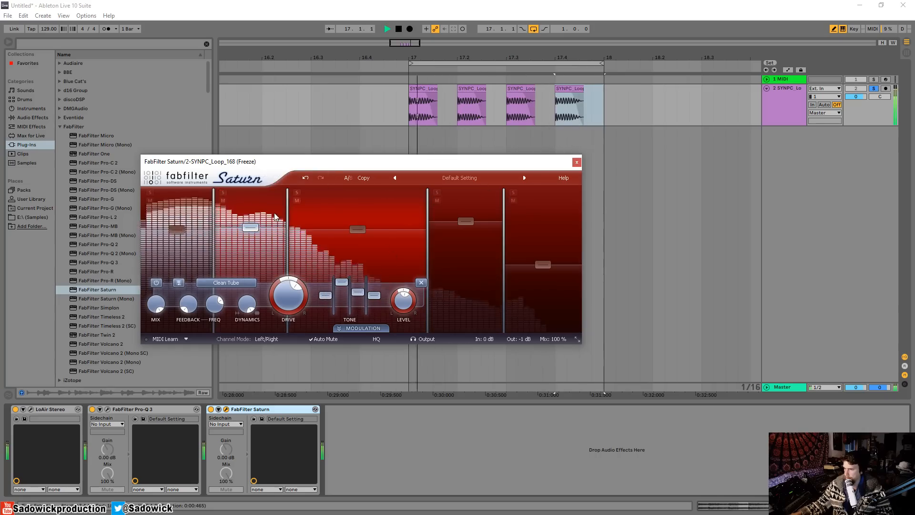
drag(251, 228, 249, 237)
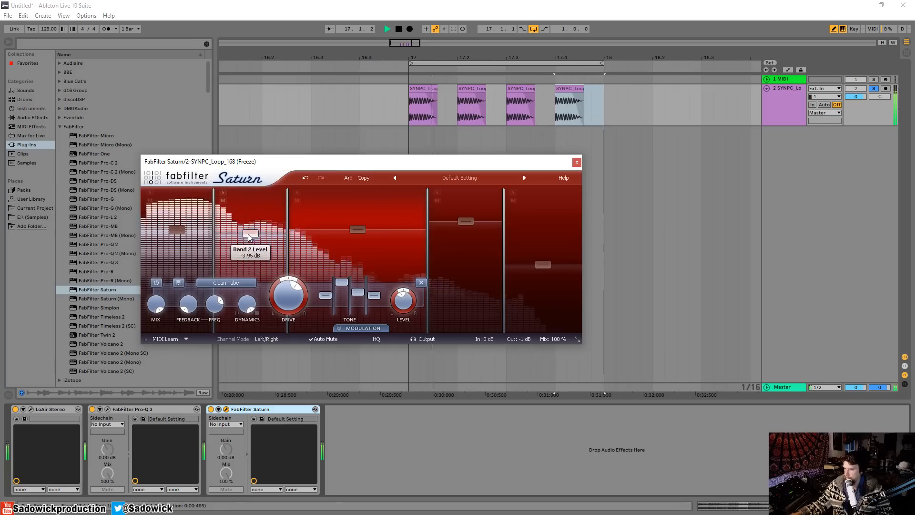
click(579, 160)
key(space)
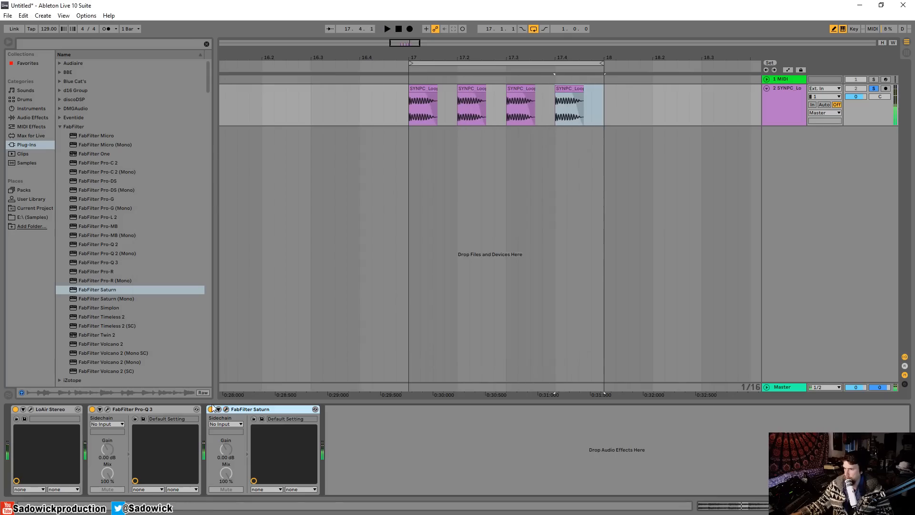
Fold the LoAir, Pro-Q 3 and Saturn devices and add LFOTool_x64 at the end of the chain
double_click(154, 407)
double_click(66, 406)
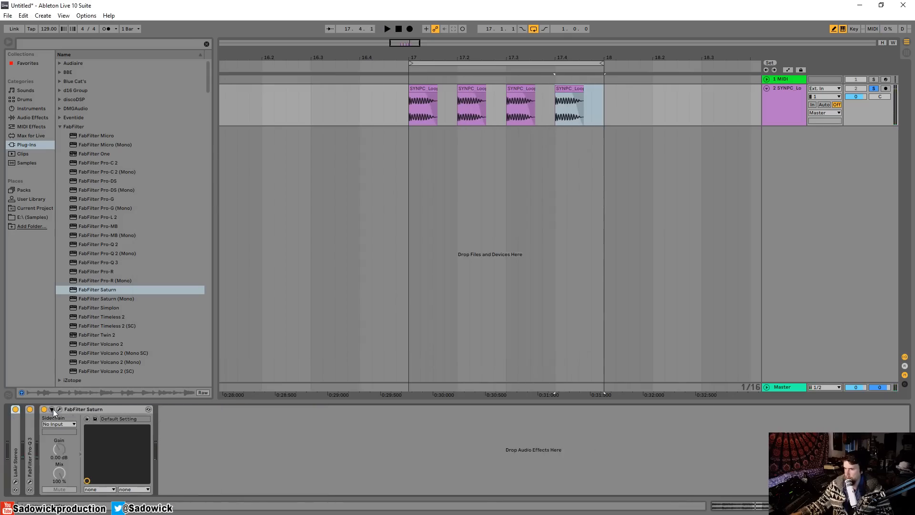
double_click(53, 410)
click(60, 127)
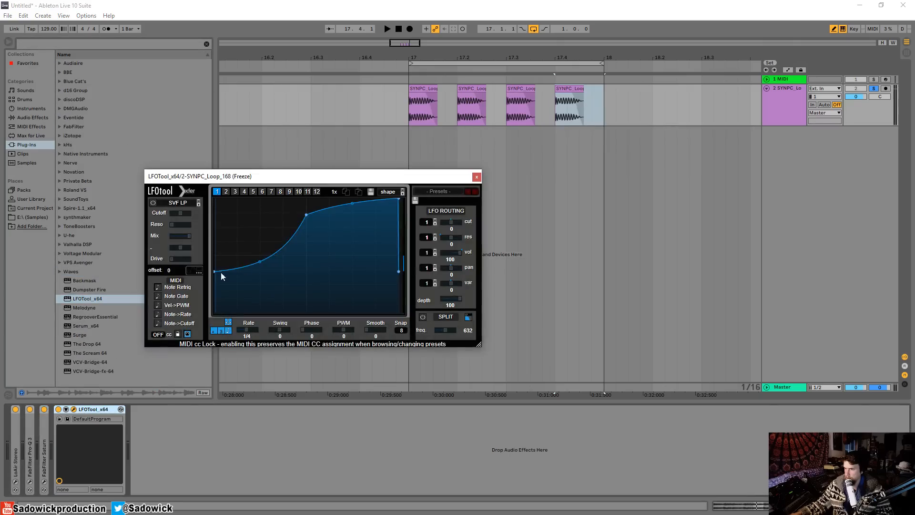
Flatten LFOTool's graph 1 curve at its maximum level, then reposition and enlarge the plug-in window
drag(216, 271, 216, 199)
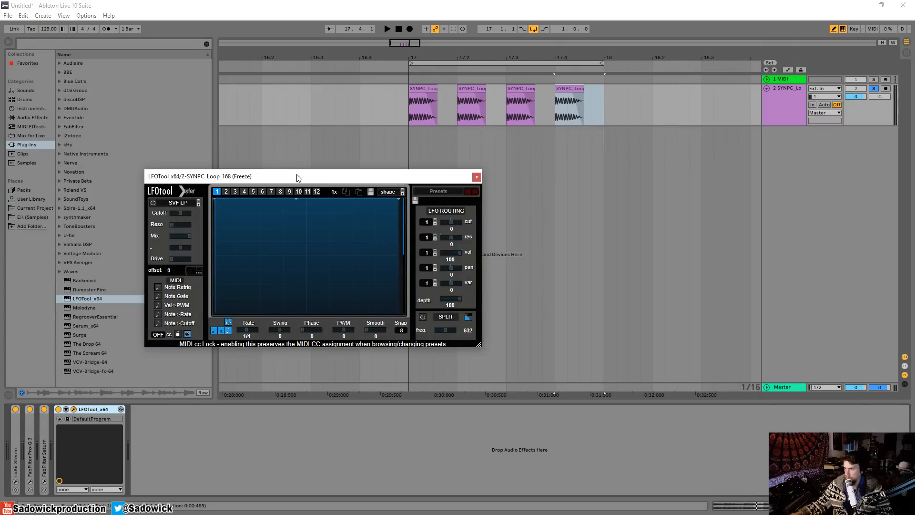
drag(298, 178, 280, 126)
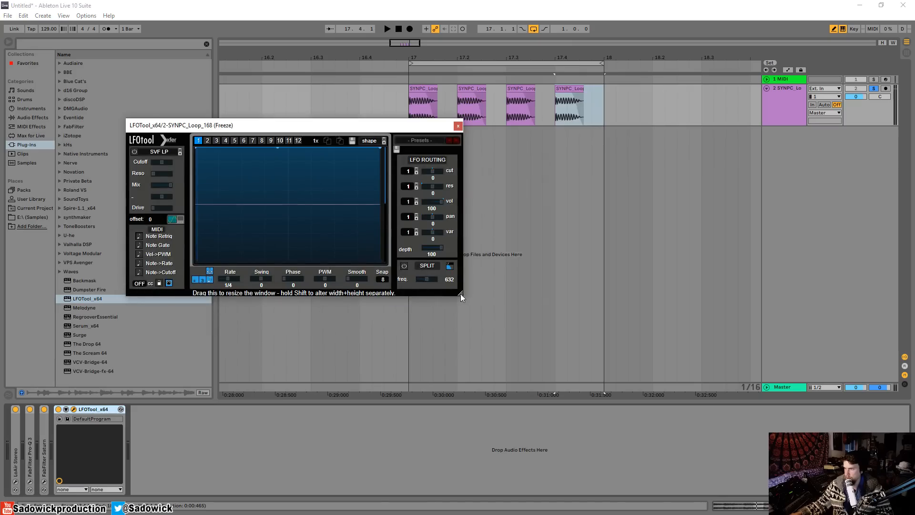
drag(460, 293, 671, 421)
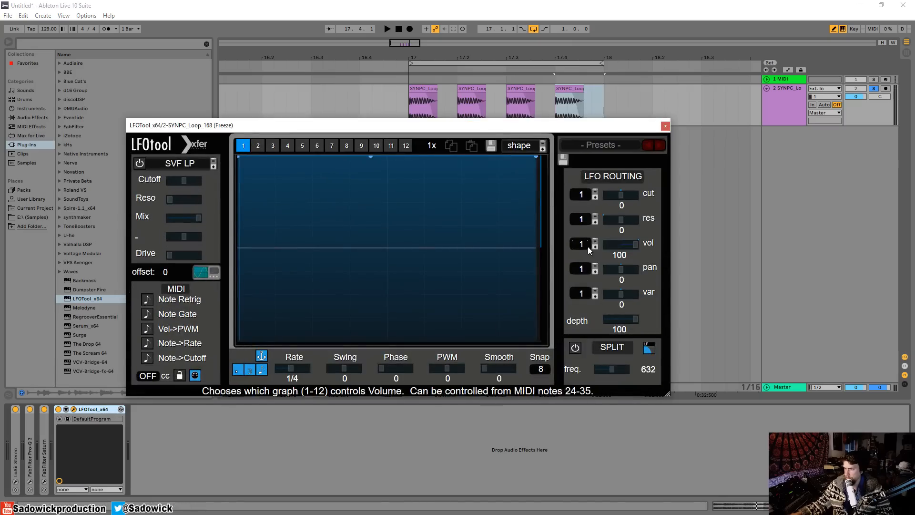
Set the LFO's volume routing amount to 0, turn on the SVF LP filter and start playback
drag(622, 196, 619, 194)
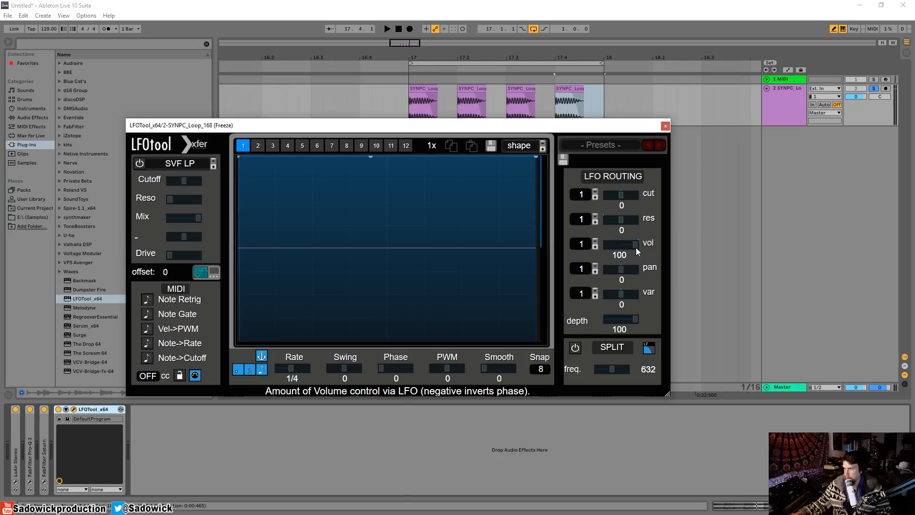
drag(636, 248, 621, 245)
click(139, 163)
key(space)
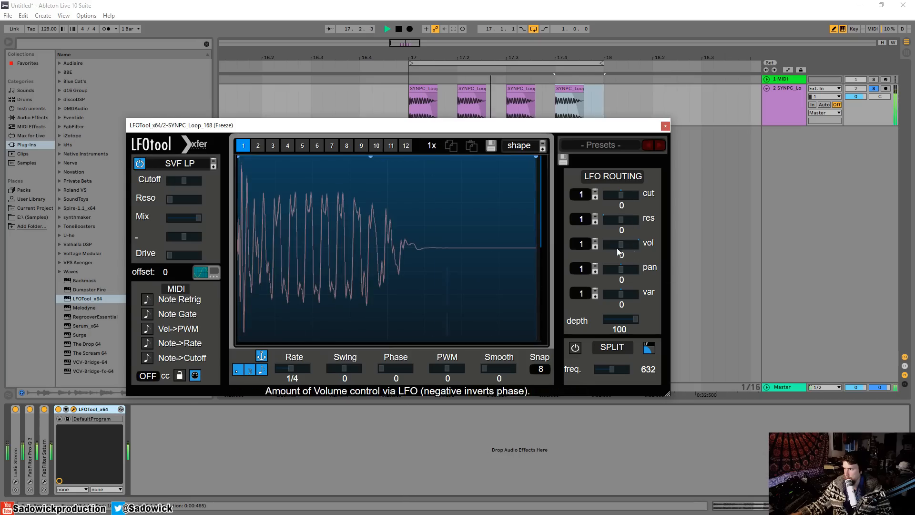
Set the LFO's cutoff routing amount to -55 and change the filter type to MG Low 24
click(601, 210)
key(space)
click(196, 166)
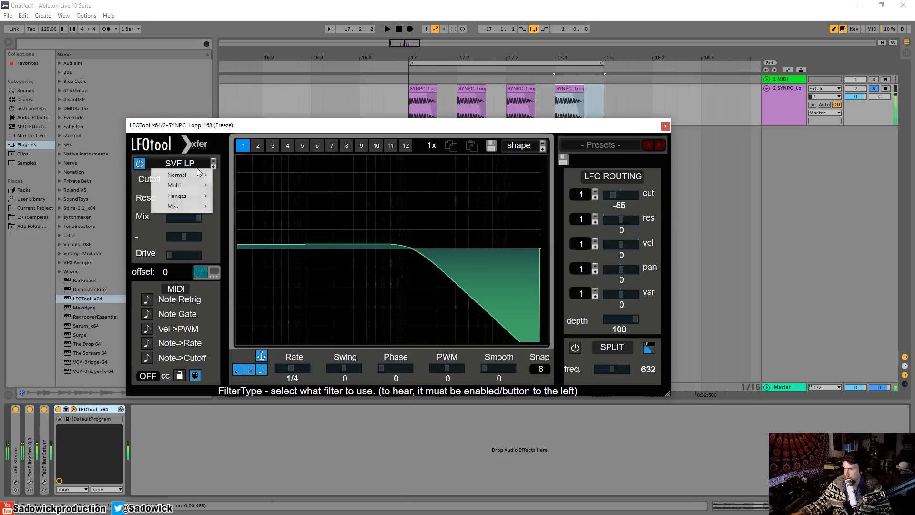
mouse_move(194, 177)
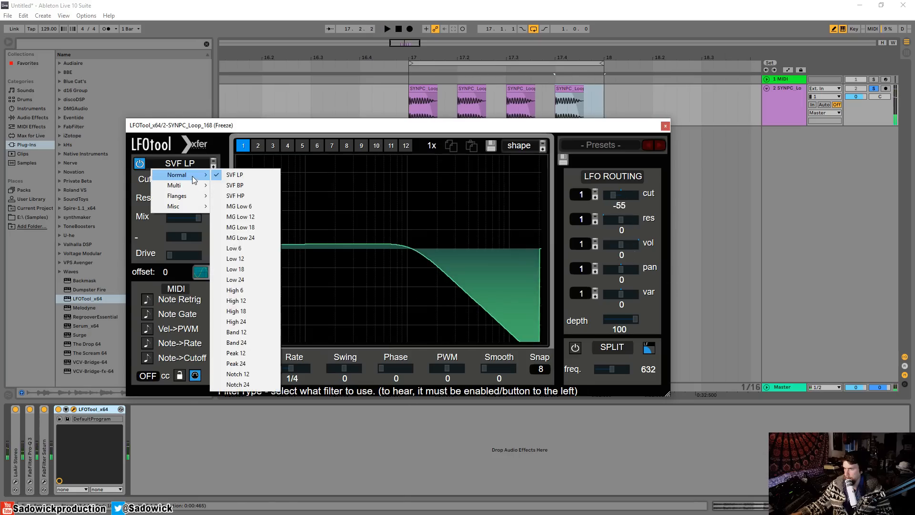
click(259, 239)
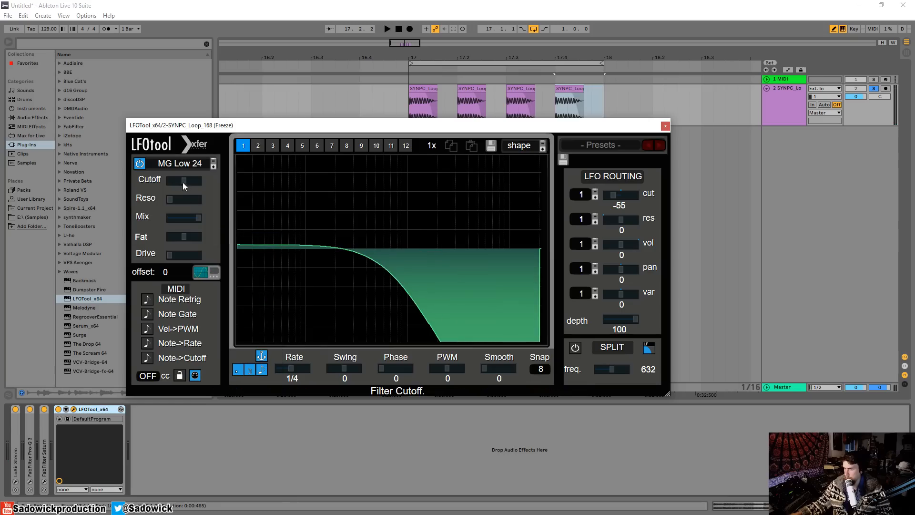
Raise the filter cutoff to maximum, reset the cutoff routing amount to 0 and audition the loop
drag(182, 182, 195, 184)
key(space)
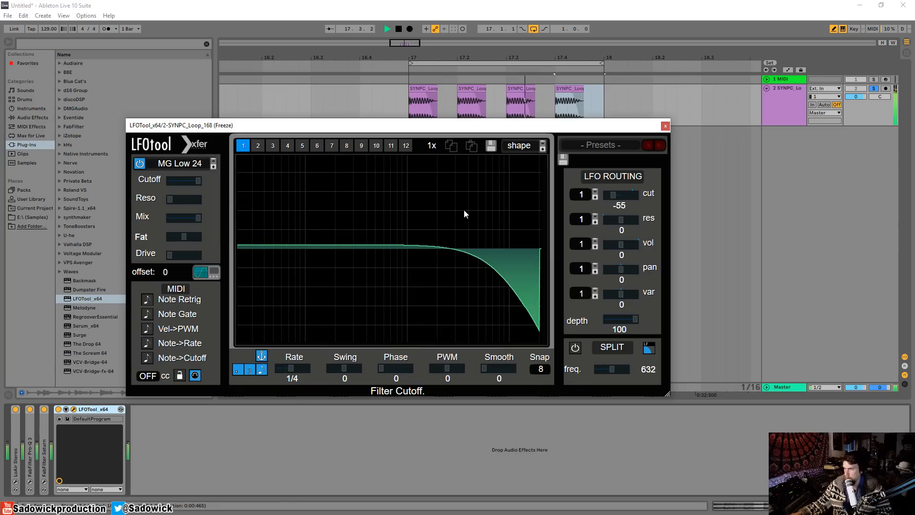
key(space)
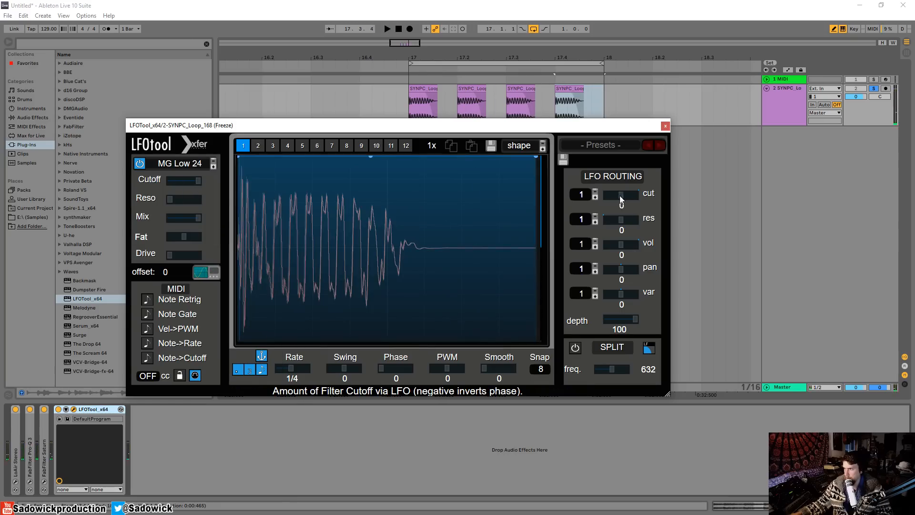
key(space)
Pull two points of the graph 1 curve down into a wide dip and set the cutoff routing amount to 100
drag(306, 163, 266, 233)
drag(370, 157, 440, 261)
key(space)
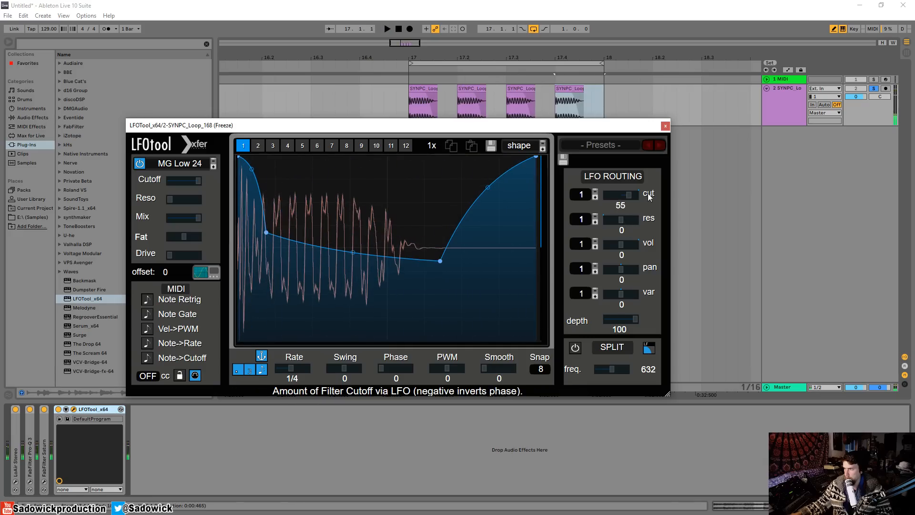
drag(648, 193, 665, 192)
key(space)
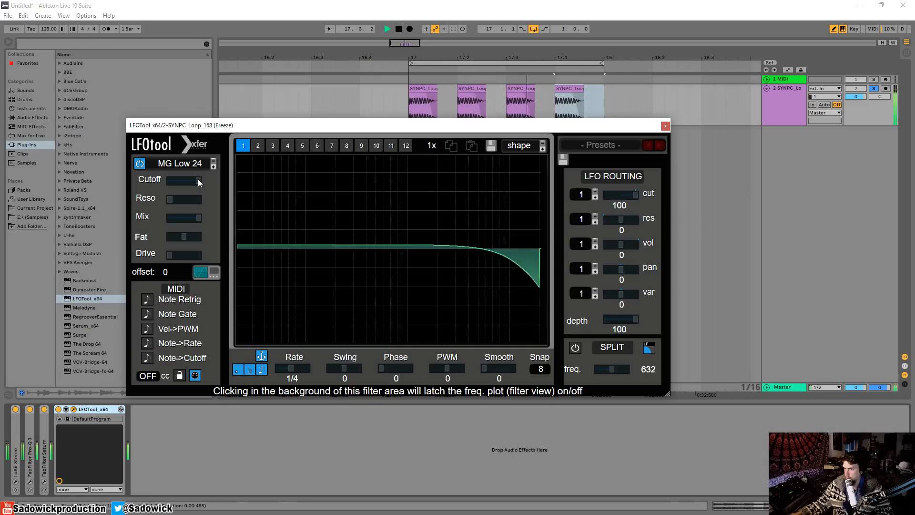
Lower the filter cutoff and move the curve's two dip points to the graph's start and middle during playback
drag(198, 179, 153, 199)
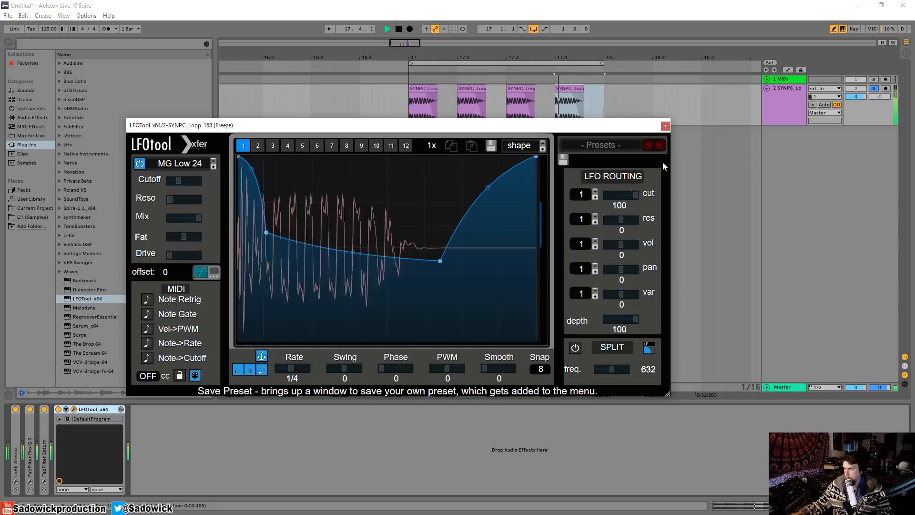
drag(442, 261, 390, 240)
drag(266, 233, 208, 238)
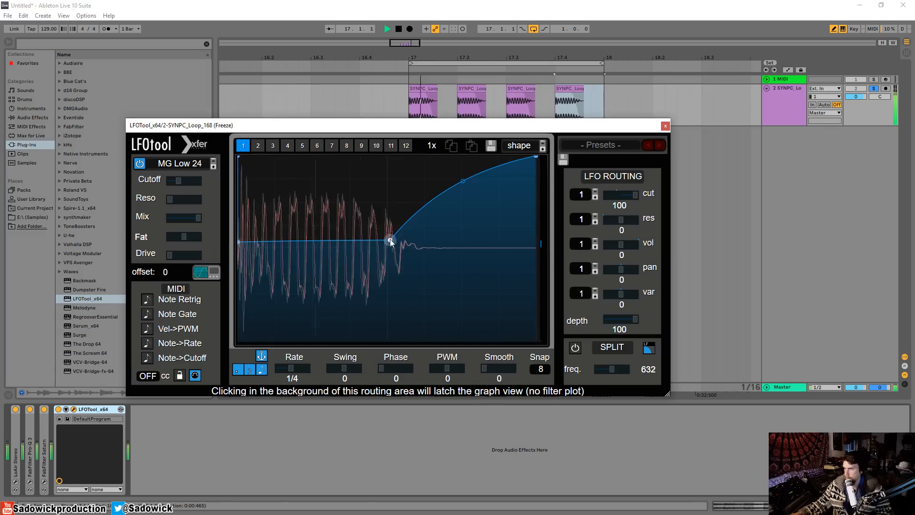
Refine graph 1 with an extra low point before the final rise, raise the filter drive slightly and close LFOTool
drag(454, 192, 454, 246)
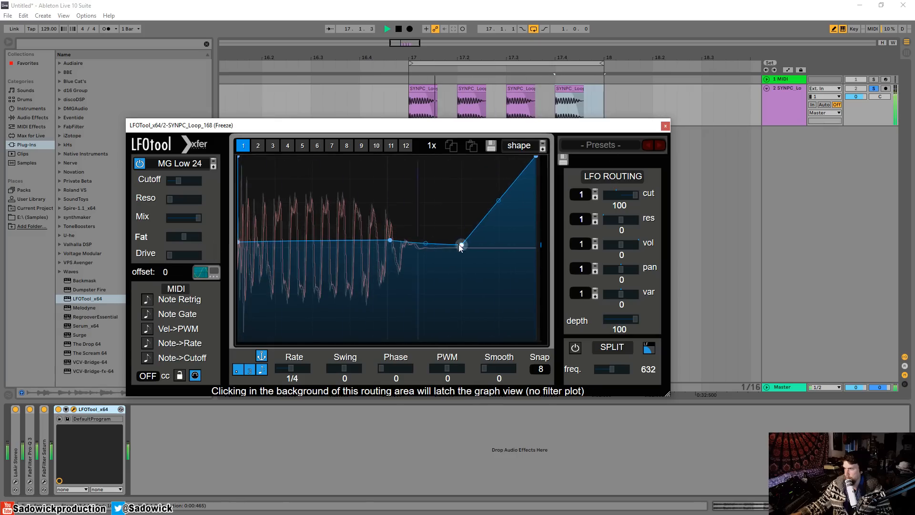
drag(242, 242, 250, 258)
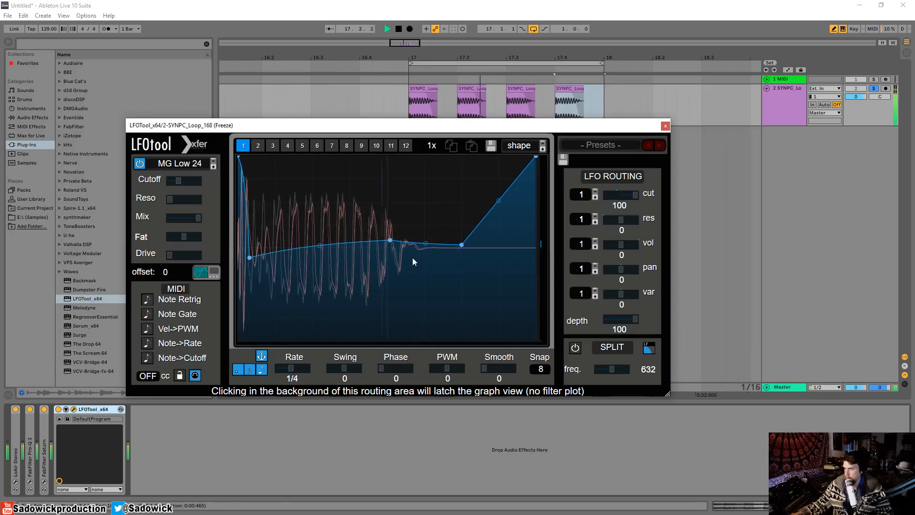
mouse_move(392, 242)
mouse_down()
mouse_move(392, 262)
mouse_move(394, 251)
mouse_up()
drag(250, 258, 248, 241)
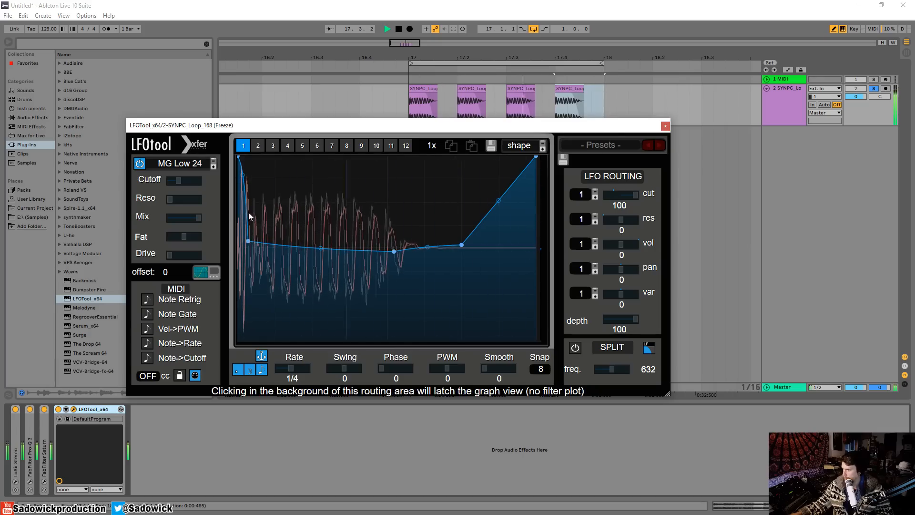
drag(170, 257, 193, 259)
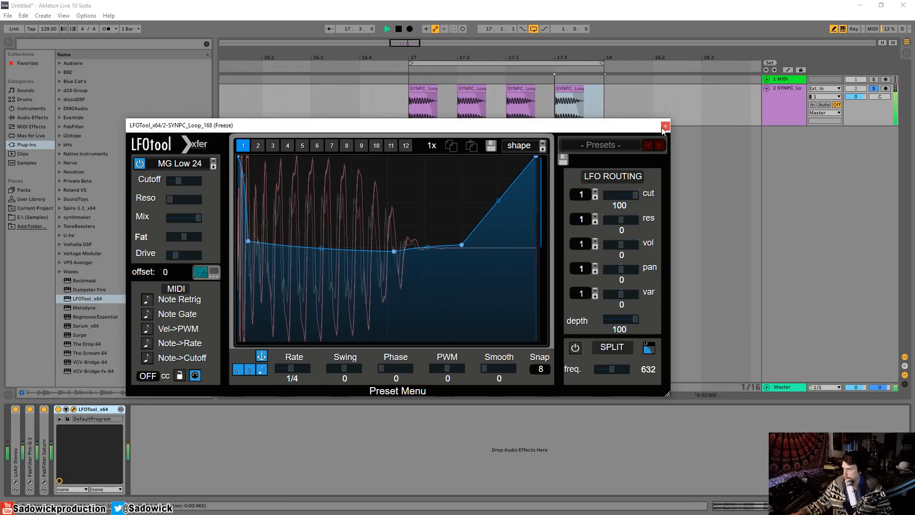
click(665, 127)
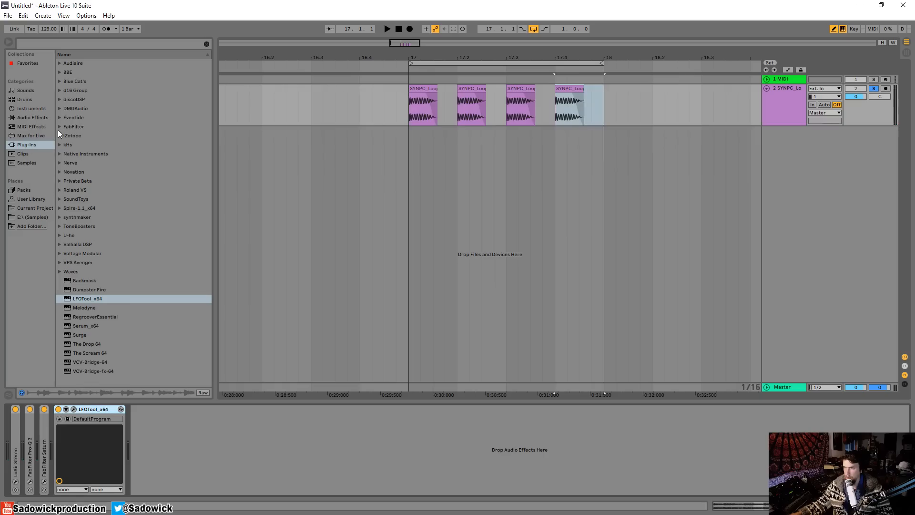
Add FabFilter Pro-L 2 after LFOTool in the device chain and close its window
click(74, 127)
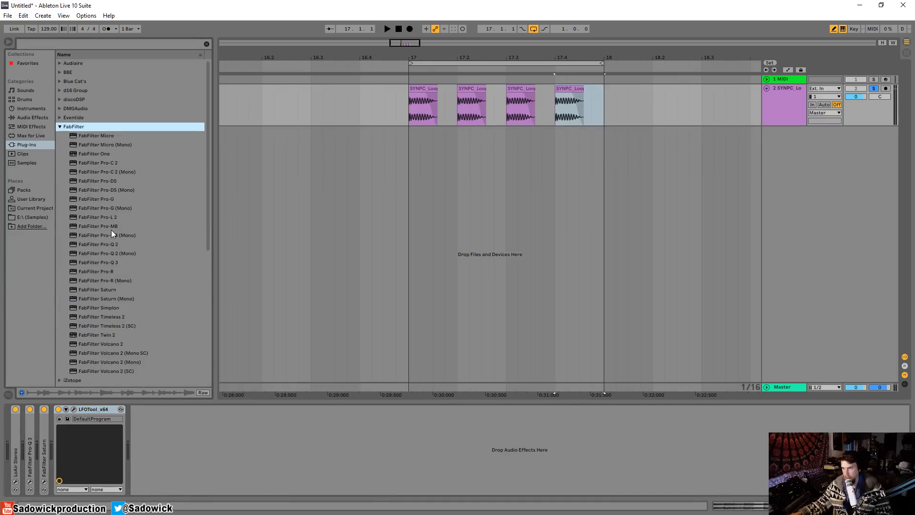
drag(112, 217, 139, 315)
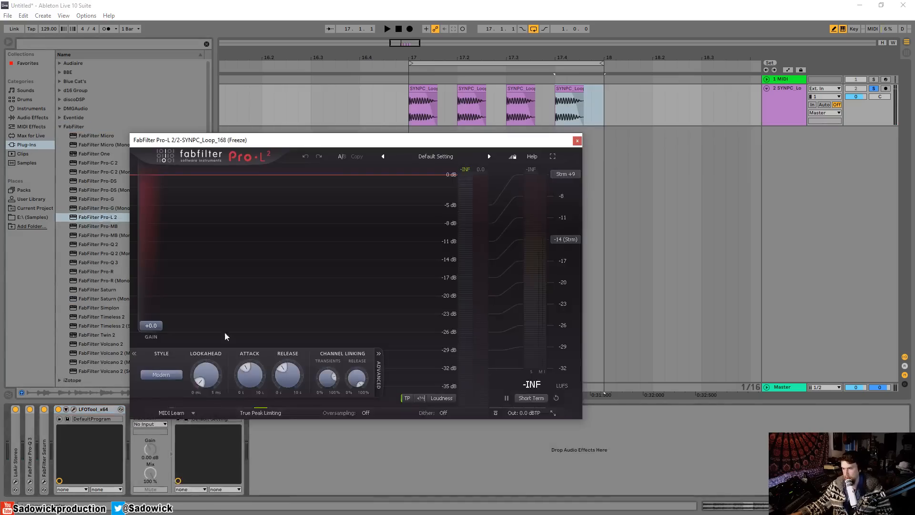
click(578, 141)
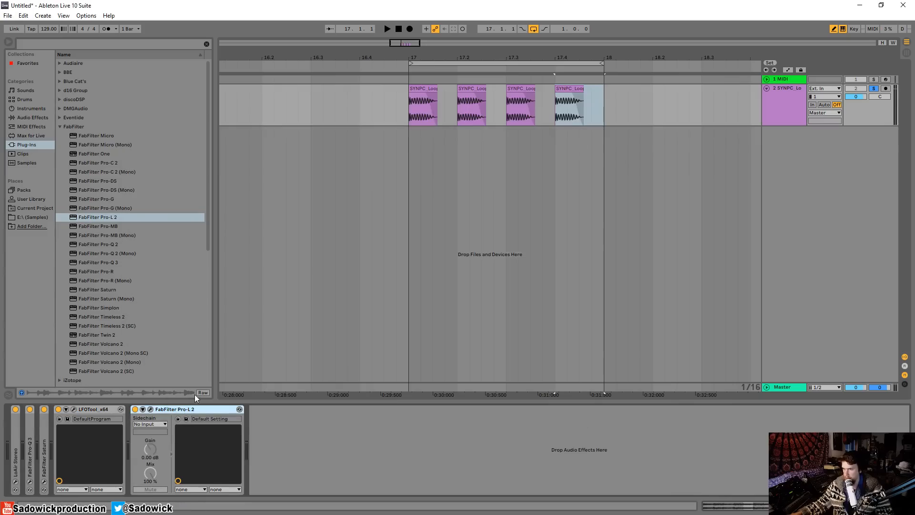
Freeze and flatten the SYNPC loop track
right_click(795, 88)
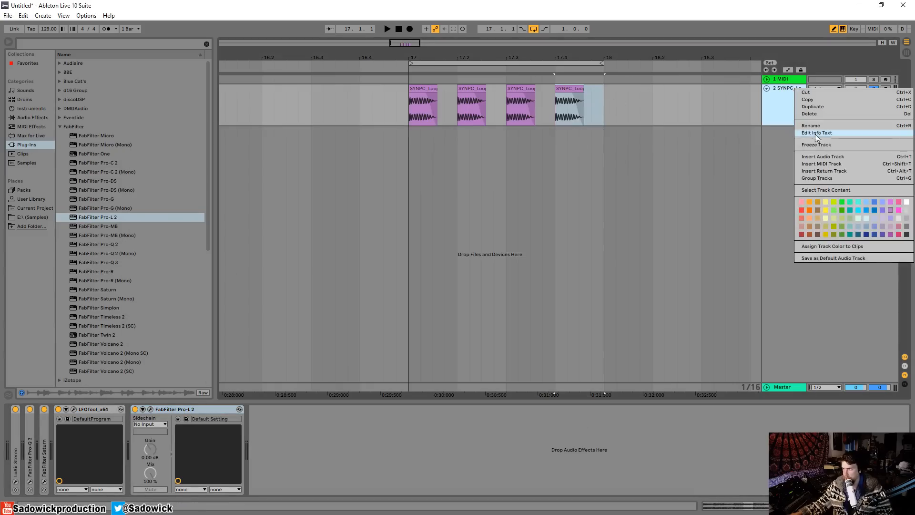
click(823, 137)
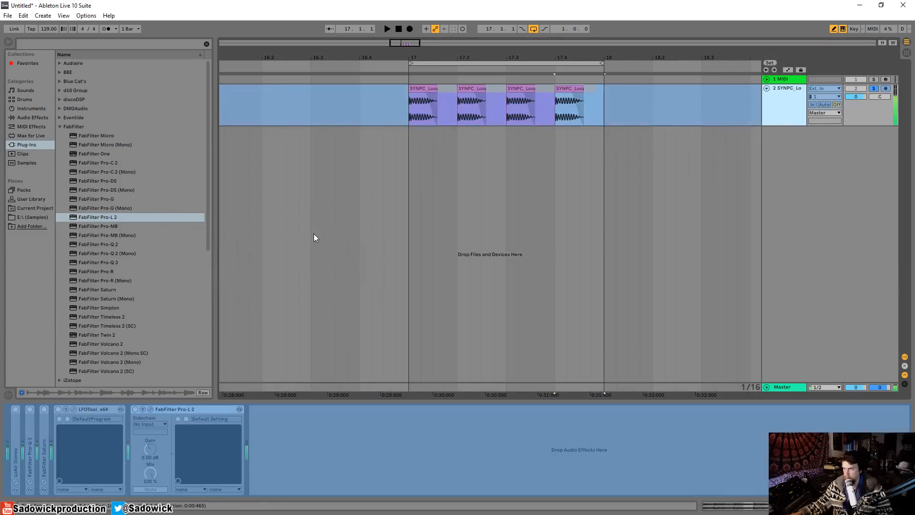
right_click(785, 90)
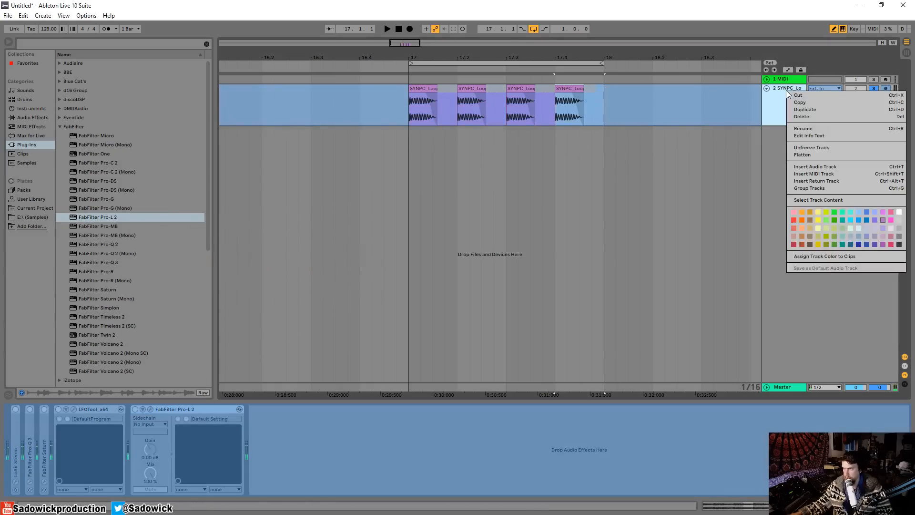
click(806, 155)
Audition the flattened clips and delete all of them except the short one at 17.2
drag(436, 91, 458, 90)
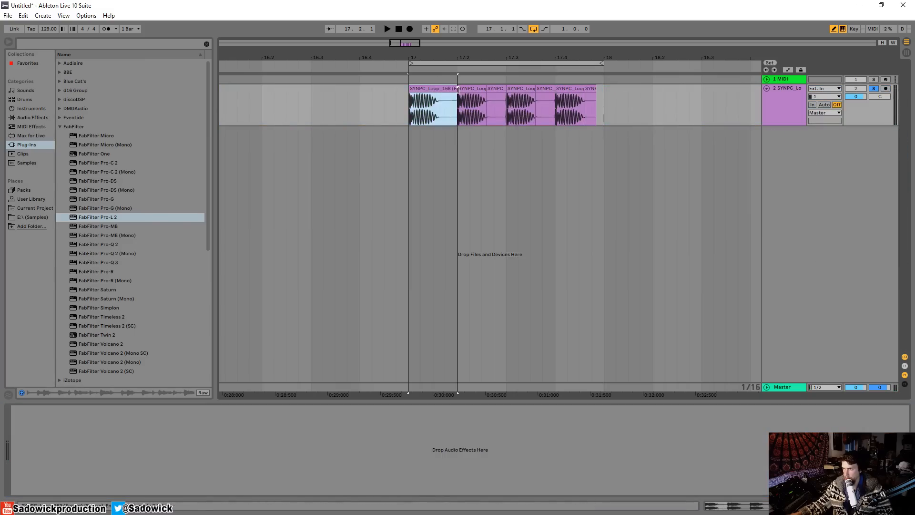
click(469, 89)
key(space)
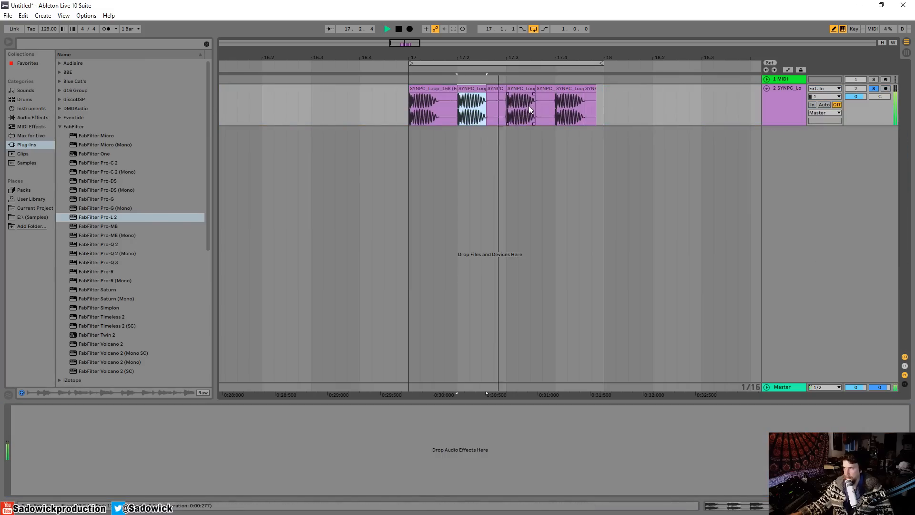
key(space)
click(498, 89)
key(Delete)
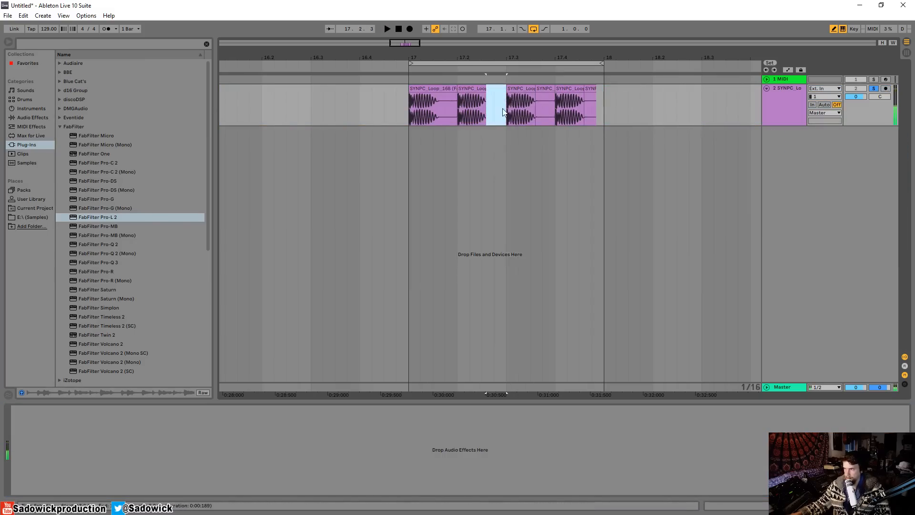
drag(497, 112, 639, 106)
key(Delete)
click(410, 89)
key(Delete)
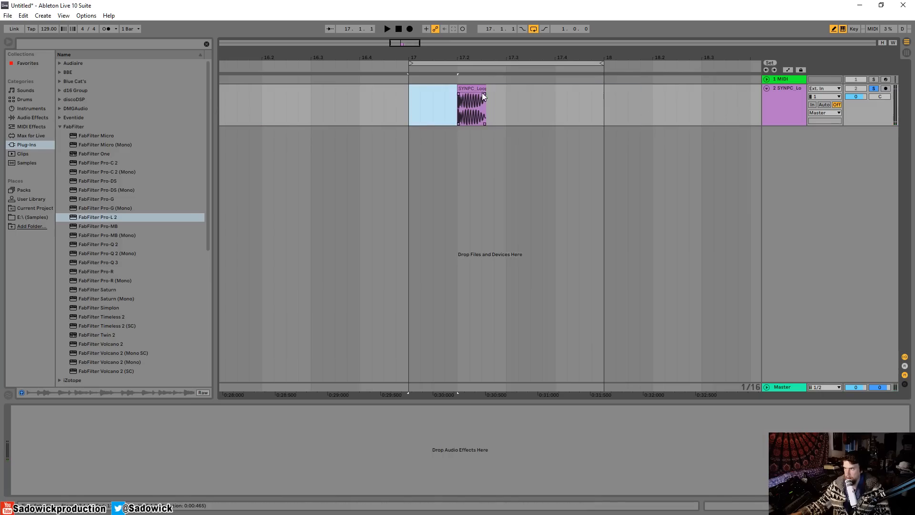
Extend the remaining clip to include its tail, place it at the start of bar 17 and audition it
drag(486, 93, 443, 101)
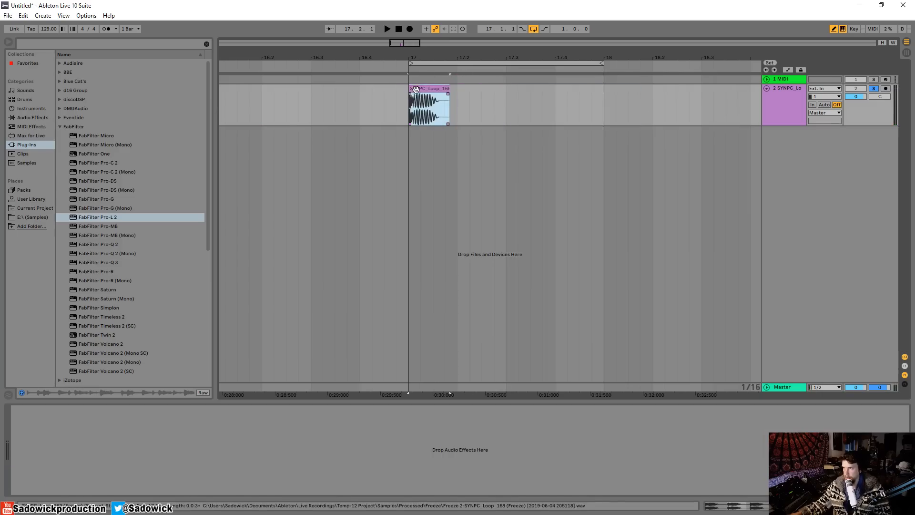
drag(426, 57, 437, 86)
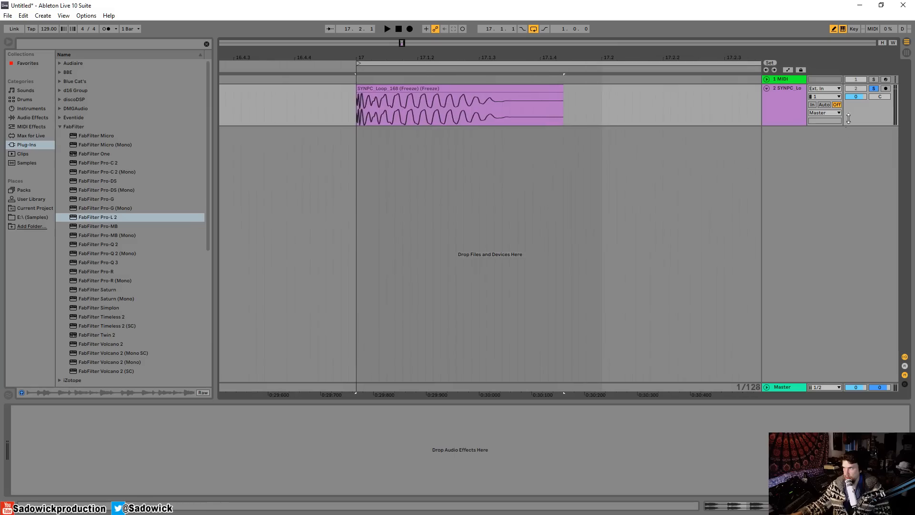
scroll(472, 143, up, 5)
click(403, 91)
key(space)
mouse_move(435, 53)
mouse_down()
mouse_move(386, 46)
mouse_move(381, 23)
mouse_up()
key(space)
key(space)
key(space)
Duplicate the one-beat selection containing the clip three times to fill bar 17 and play the pattern
click(405, 103)
shift+click(392, 90)
key(ctrl+d)
key(ctrl+d)
key(ctrl+d)
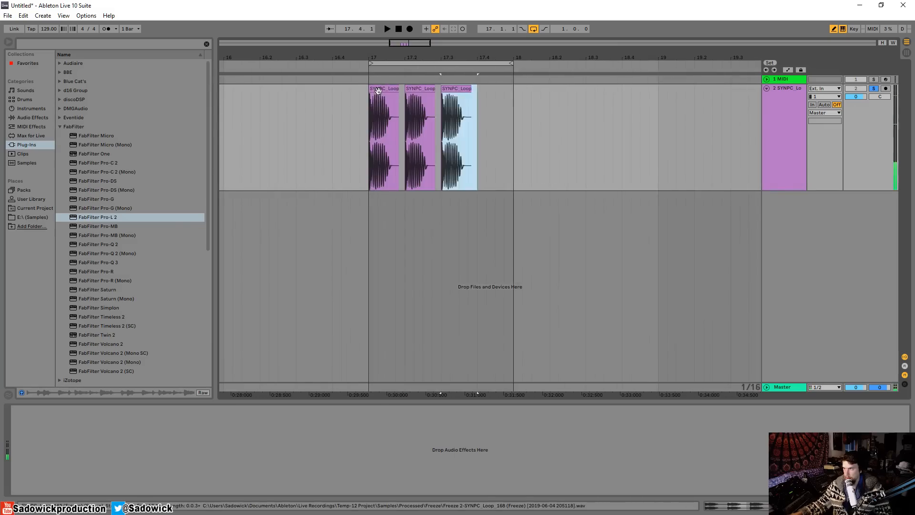
key(space)
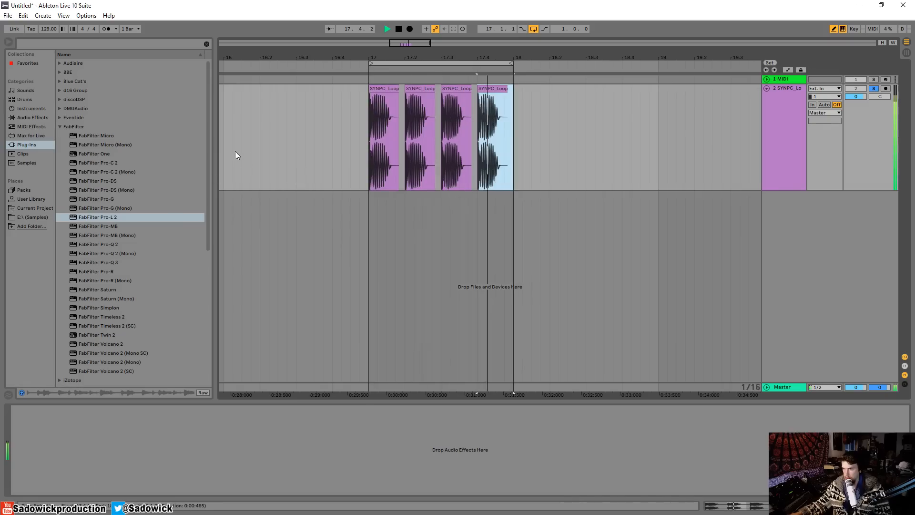
key(space)
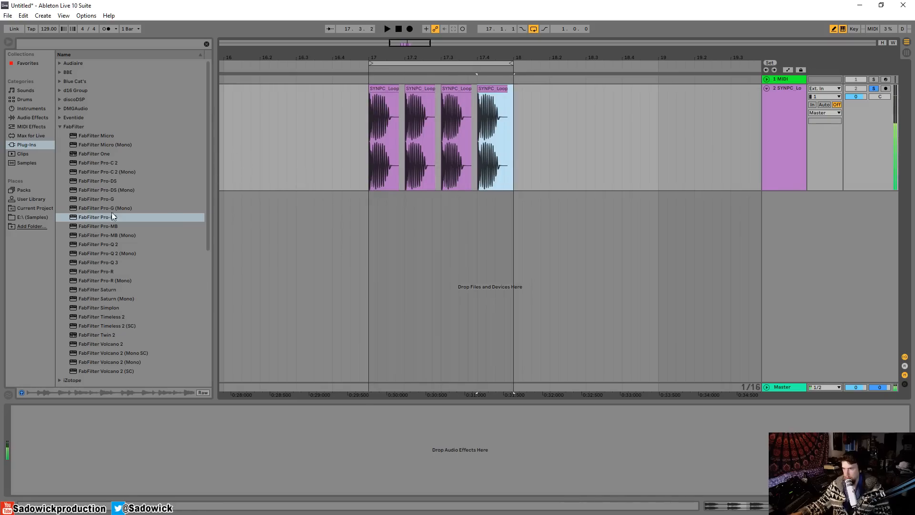
Add FabFilter Pro-Q 3 to the track with a bell dip in the mids and an 8.35 dB high-shelf cut near 5750 Hz
drag(96, 262, 365, 185)
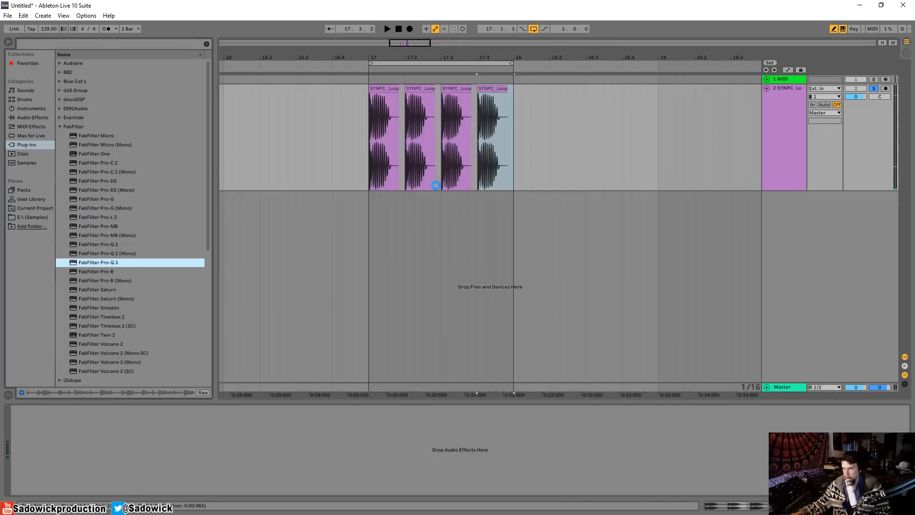
drag(435, 185, 435, 184)
key(space)
drag(267, 277, 366, 317)
key(space)
drag(576, 277, 512, 307)
key(space)
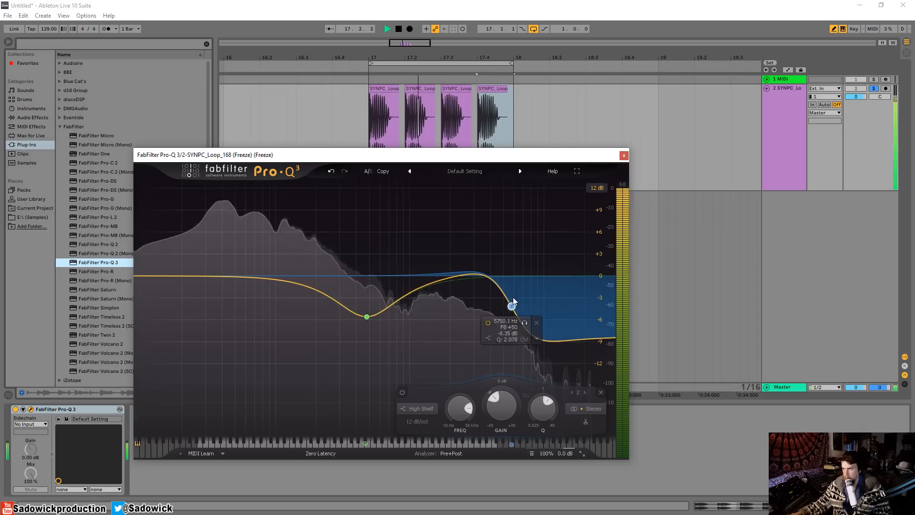
Shift the bell dip lower in frequency, deepen it to about -29 dB and narrow its Q
drag(371, 314, 343, 363)
scroll(333, 321, up, 10)
scroll(338, 324, down, 4)
scroll(347, 360, down, 2)
Add a 72 dB/oct low cut at about 16 Hz, audition it and close the Pro-Q 3 window
key(space)
drag(145, 276, 171, 279)
key(space)
key(space)
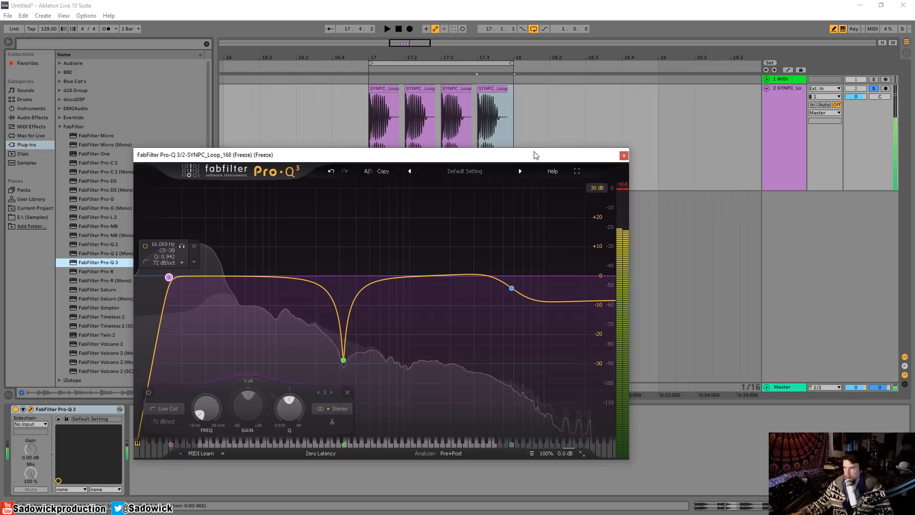
click(624, 155)
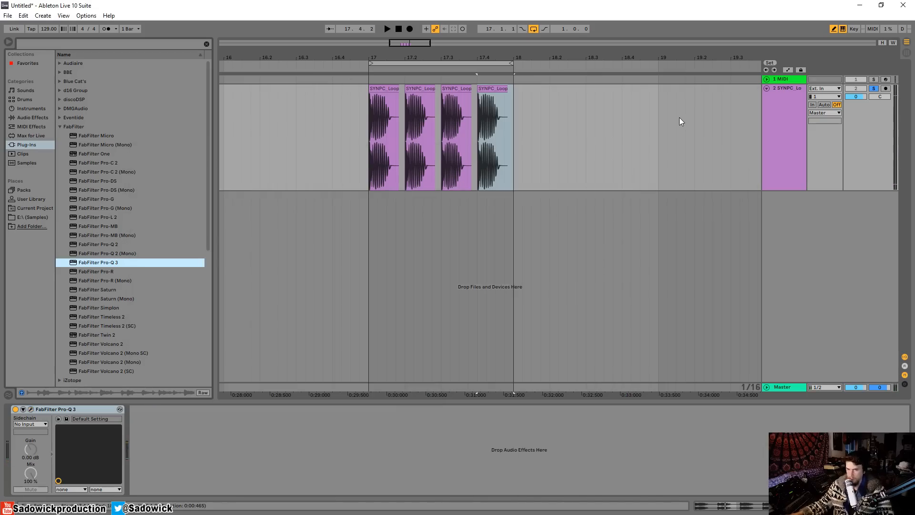
Delete the SYNPC loop track and collapse the FabFilter plug-in folder
click(786, 90)
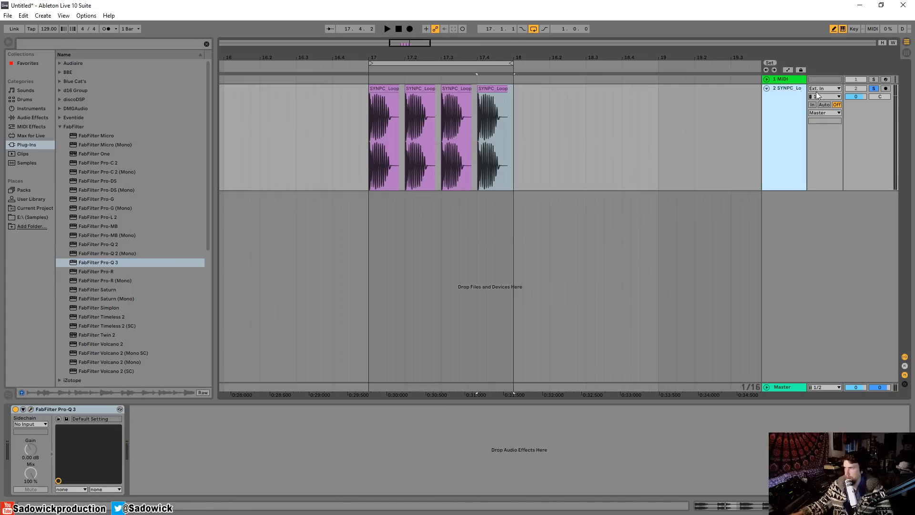
key(Delete)
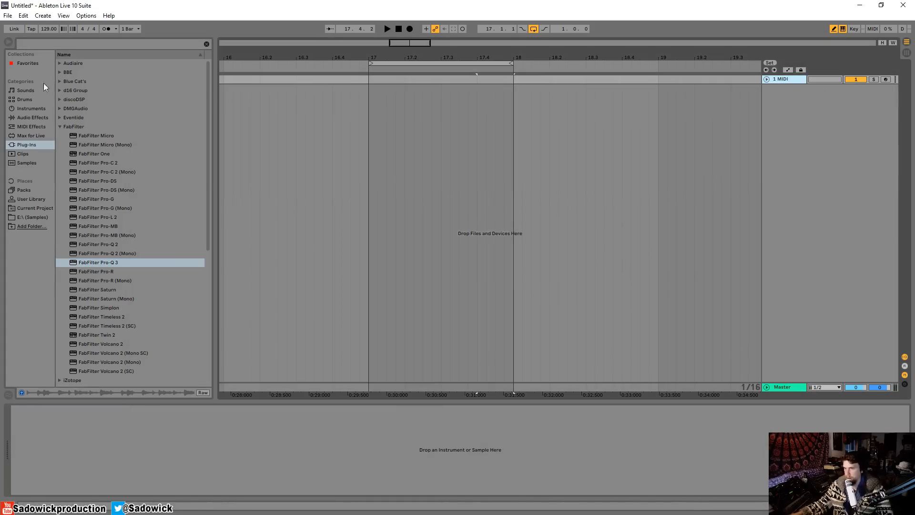
click(60, 126)
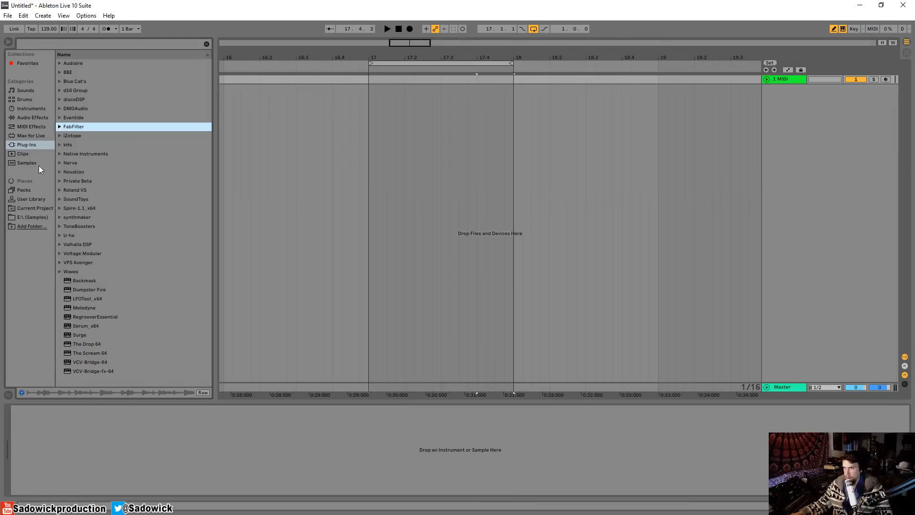
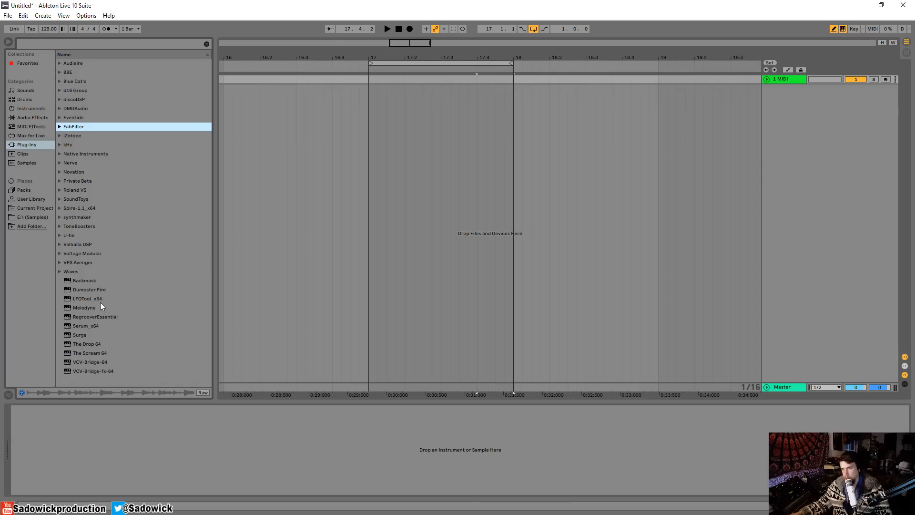
Load The Drop 64 onto a new audio track and d16 Group's Drumazon onto a new instrument track
double_click(81, 344)
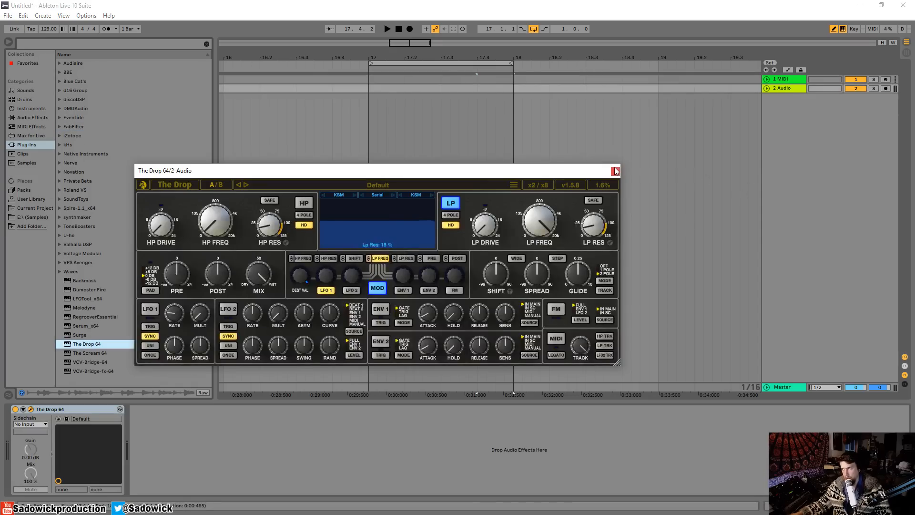
click(615, 171)
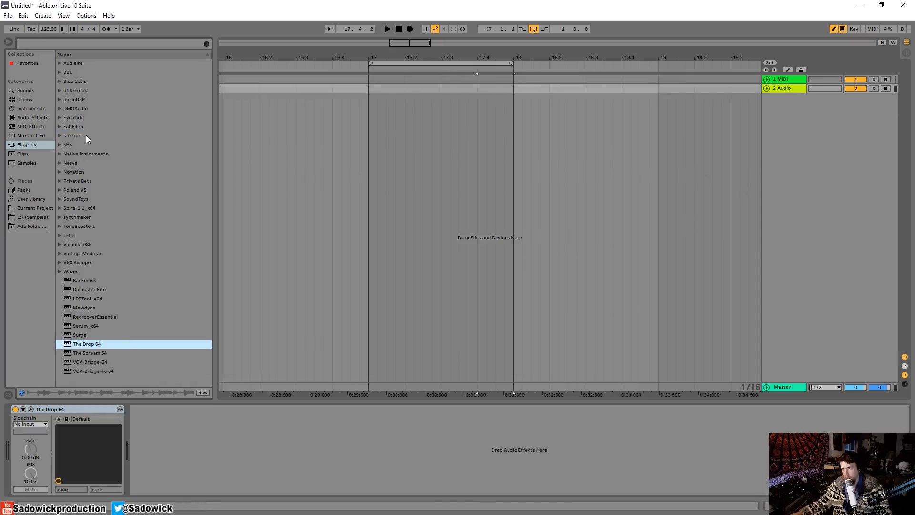
click(58, 90)
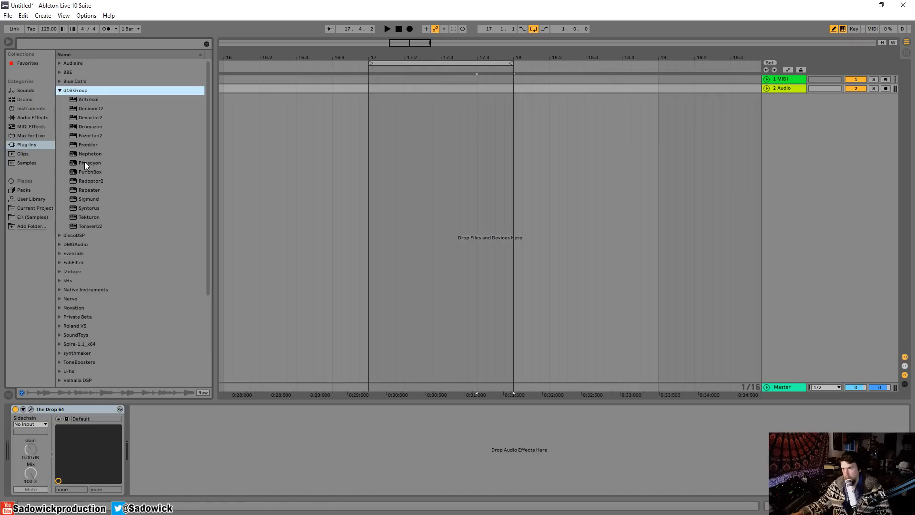
click(91, 126)
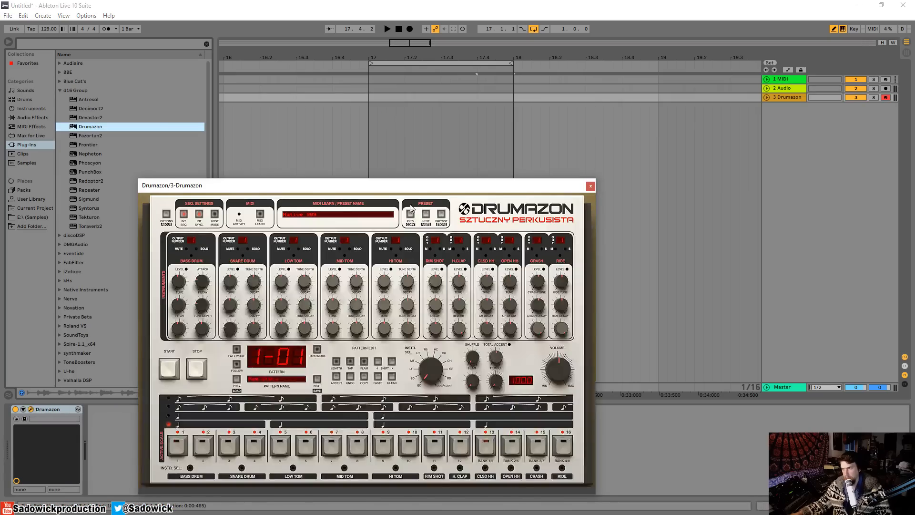
drag(477, 185, 482, 113)
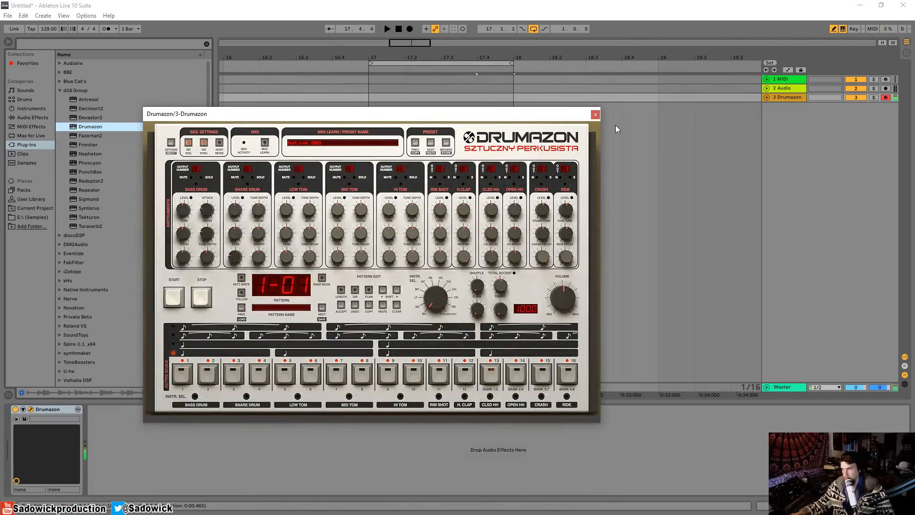
click(595, 114)
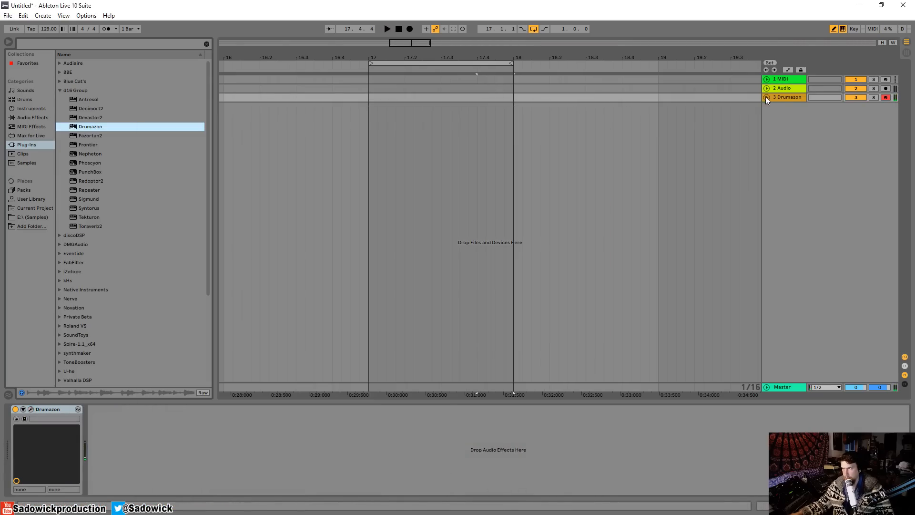
Insert an empty one-bar MIDI clip at bar 17 on the unfolded Drumazon track and enlarge its note editor
click(767, 97)
drag(370, 102, 514, 99)
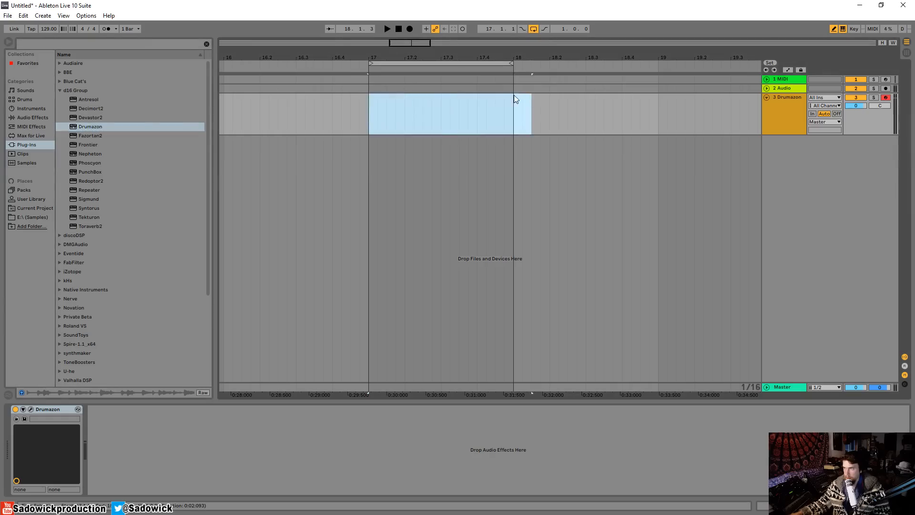
right_click(513, 99)
click(561, 177)
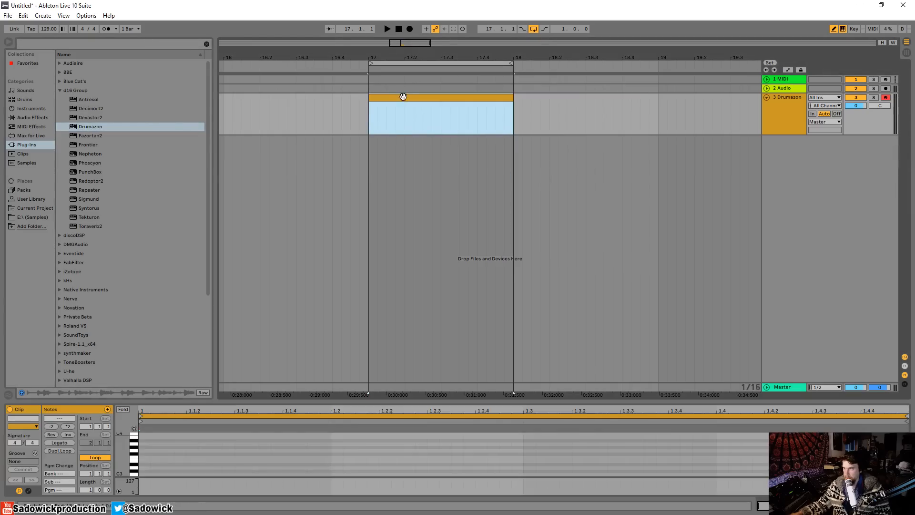
drag(228, 398, 228, 138)
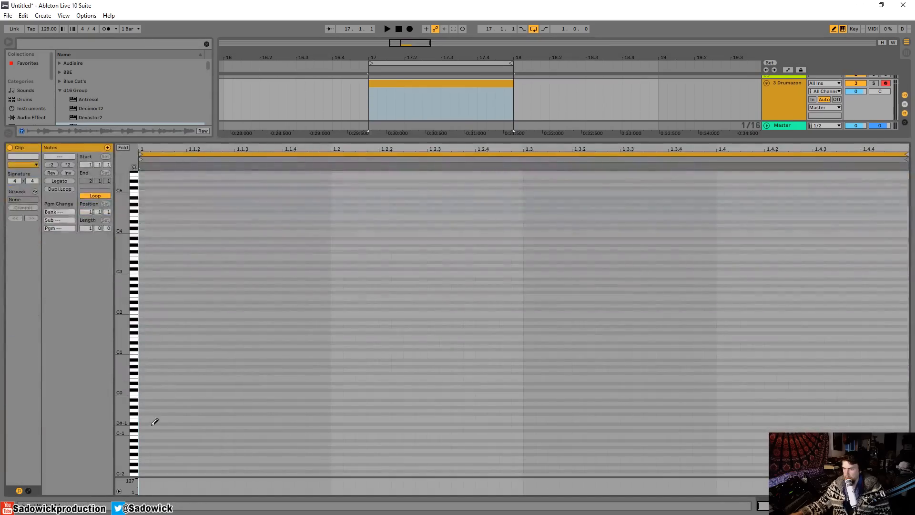
right_click(185, 383)
click(274, 353)
click(150, 393)
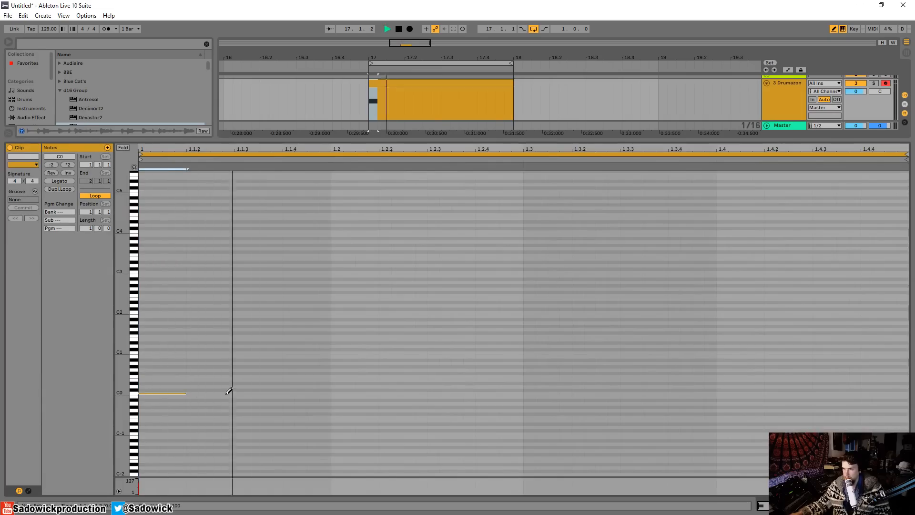
key(space)
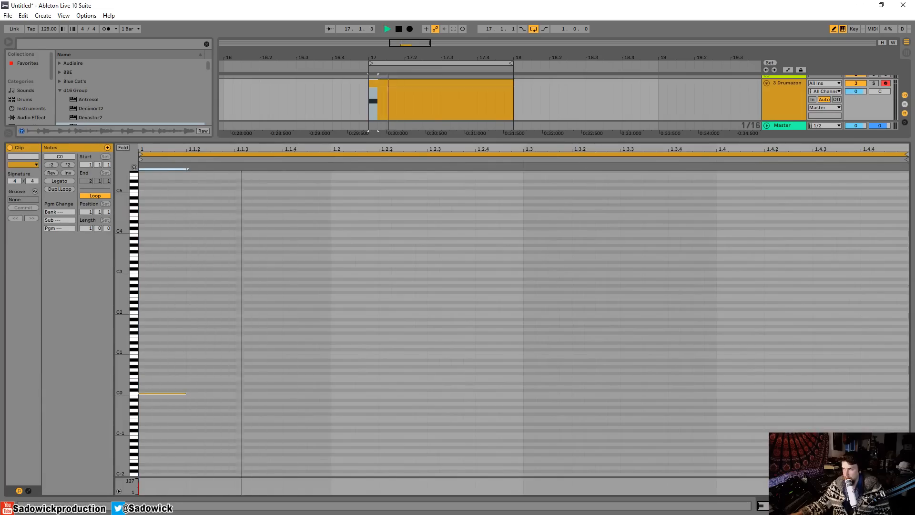
click(175, 391)
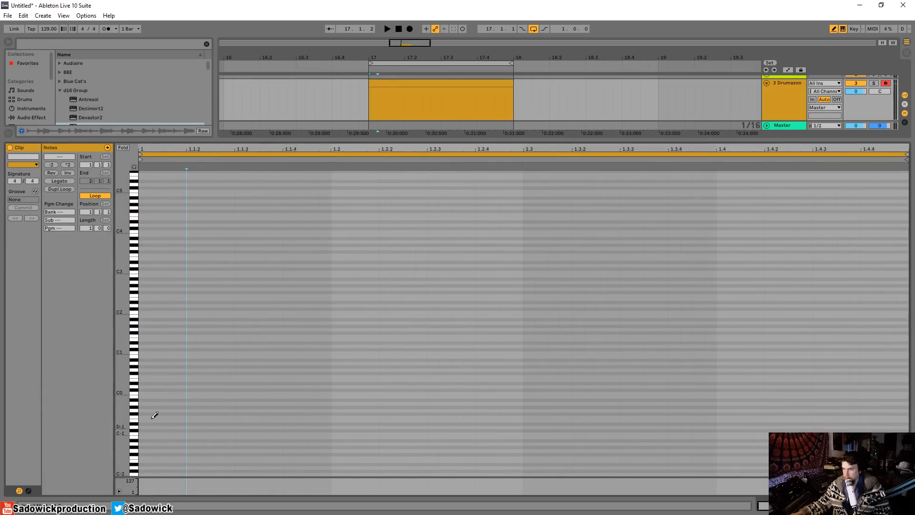
Draw a C1 note at the start of the clip, lengthen it to one beat, and duplicate it across the bar
click(150, 352)
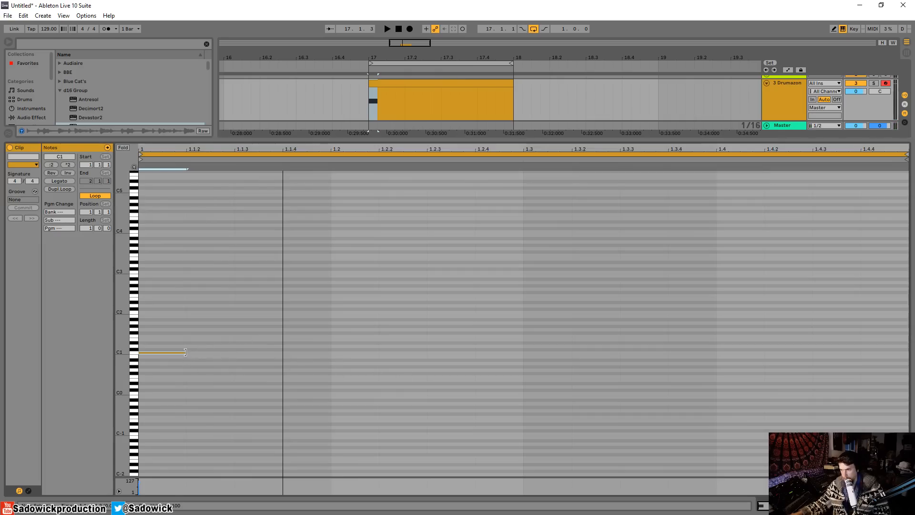
drag(185, 352, 280, 371)
key(ctrl+d)
key(ctrl+d)
key(ctrl+d)
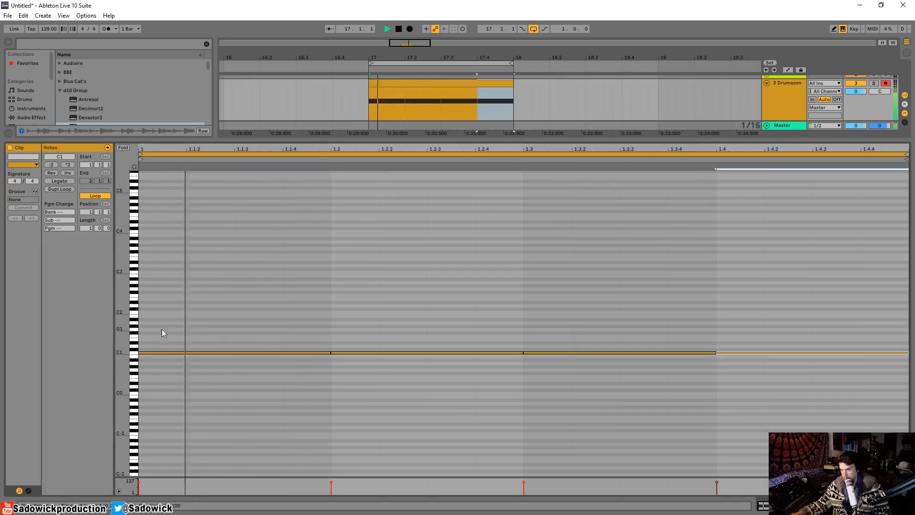
Place three shortened F1 notes on the second to fourth sixteenths of beat one and duplicate them across the other beats
double_click(241, 342)
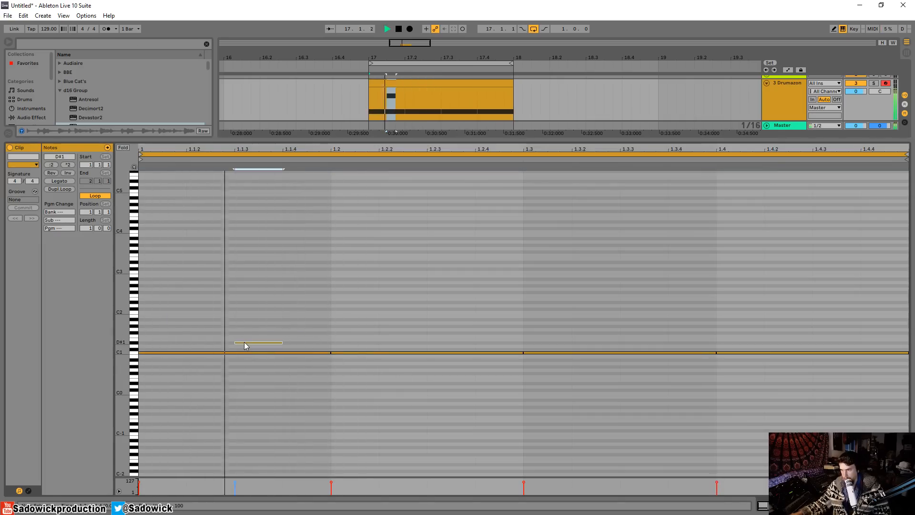
drag(246, 344, 204, 341)
key(space)
key(space)
key(space)
key(space)
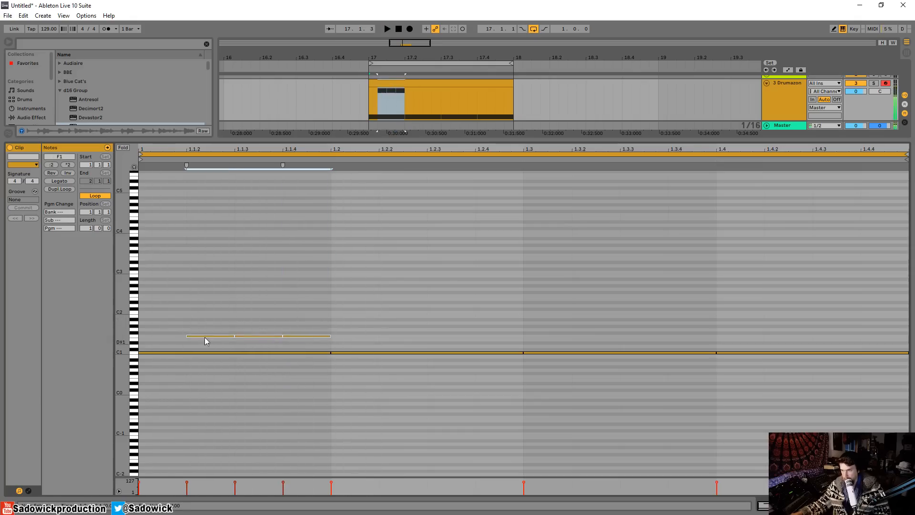
drag(330, 336, 133, 342)
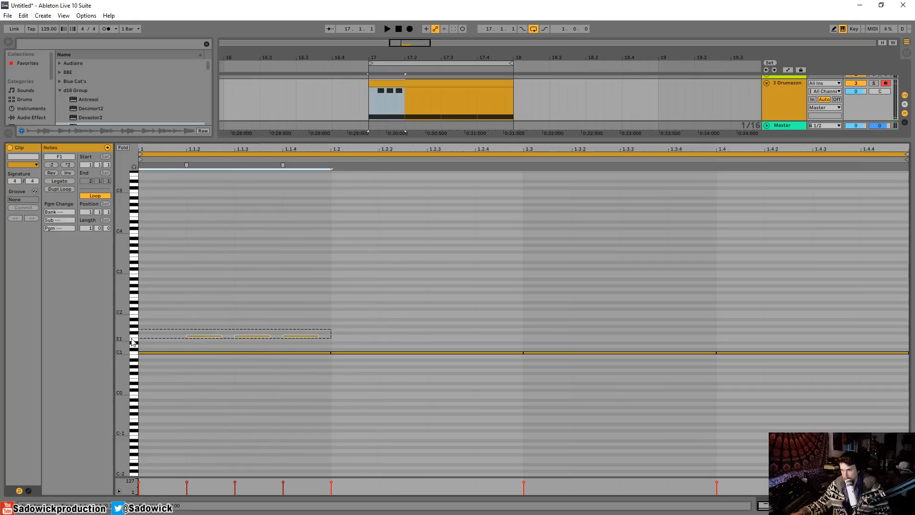
key(ctrl+d)
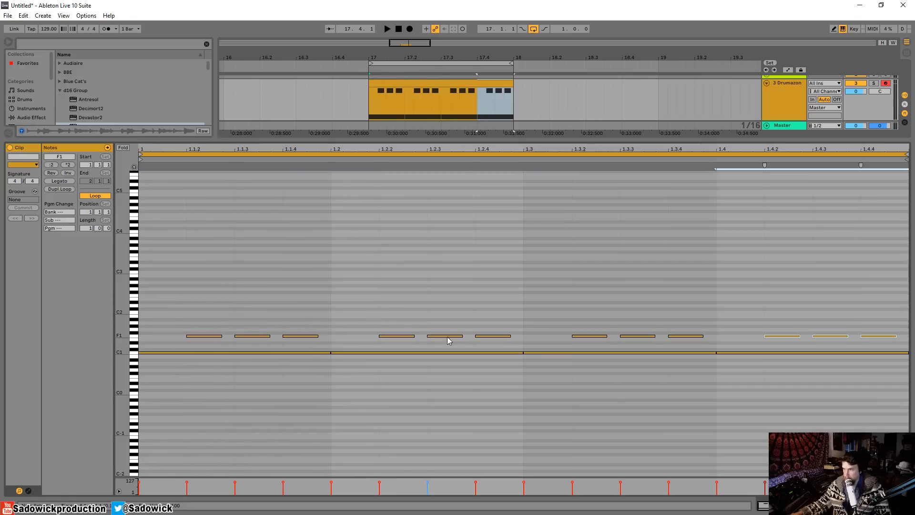
Raise the middle F1 note of beats one and two to G#1, auditioning the pattern
drag(449, 338, 447, 328)
key(space)
key(space)
drag(260, 338, 262, 327)
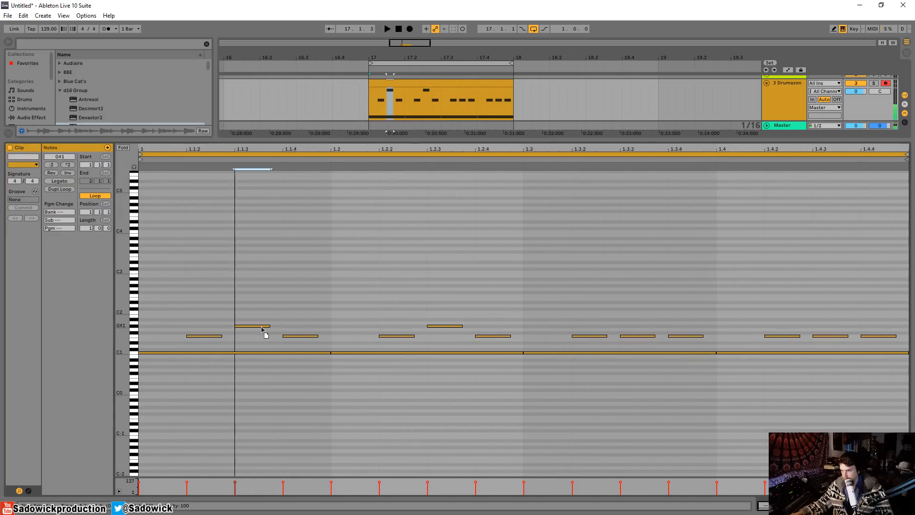
key(space)
drag(150, 316, 331, 340)
key(ctrl+d)
key(ctrl+d)
key(ctrl+d)
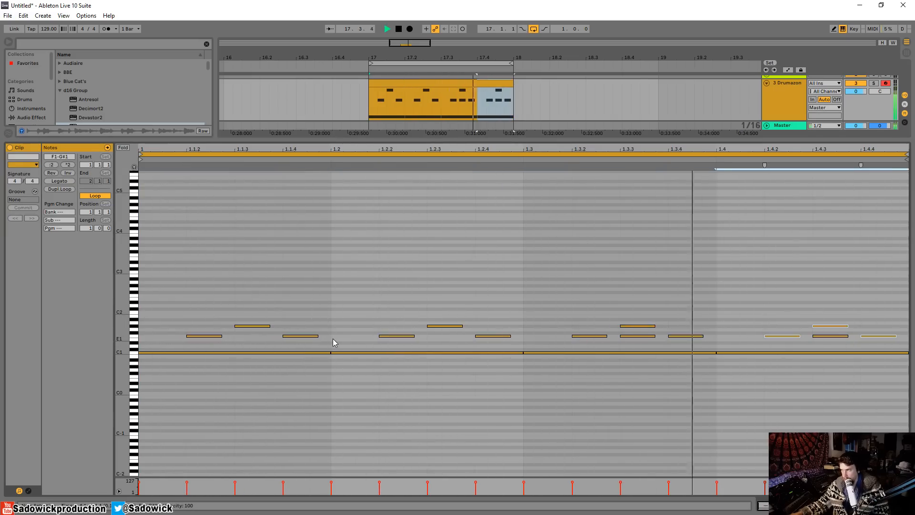
key(ctrl+z)
click(334, 339)
Duplicate all notes of the first two beats onto beats three and four and delete the leftover F1 notes beneath the G#1 notes
drag(523, 302, 151, 368)
key(ctrl+d)
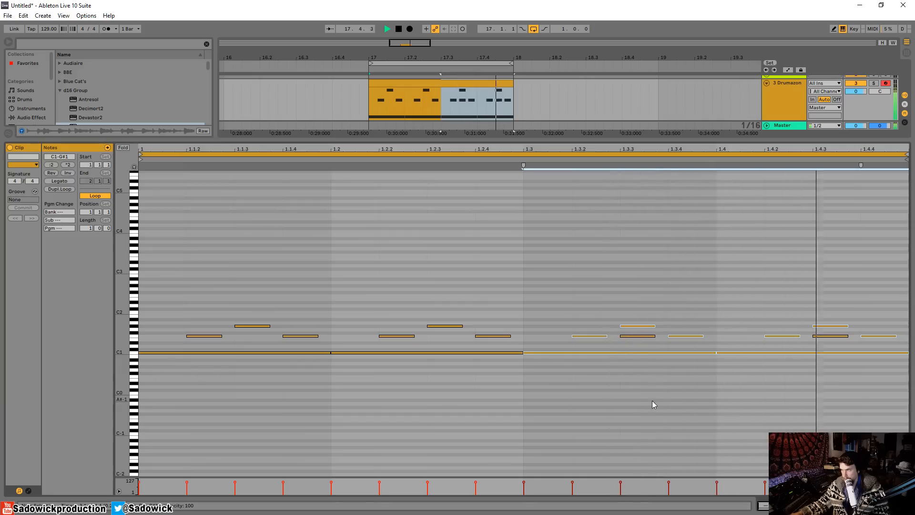
click(645, 336)
key(Delete)
click(833, 341)
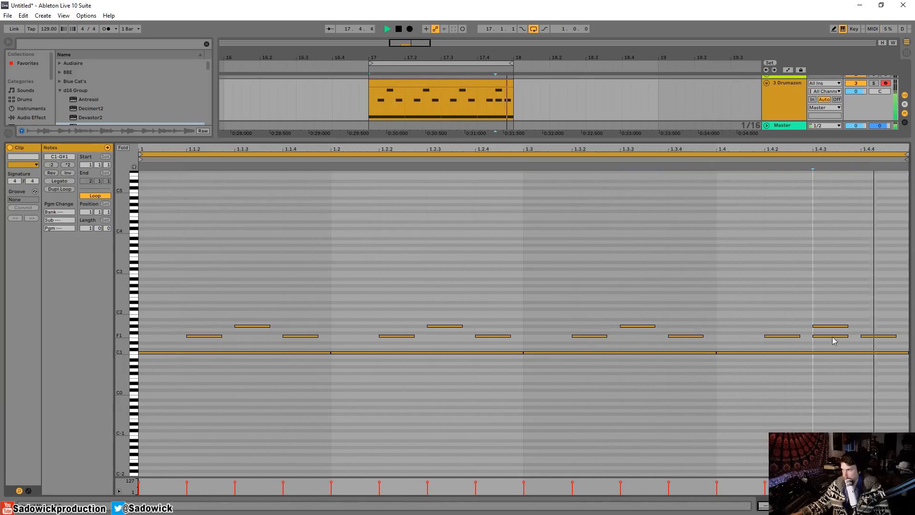
click(833, 337)
key(Delete)
Open Drumazon's interface from the device chain and set the Bass Drum Tune to about 0.248, playing the loop
key(shift+Tab)
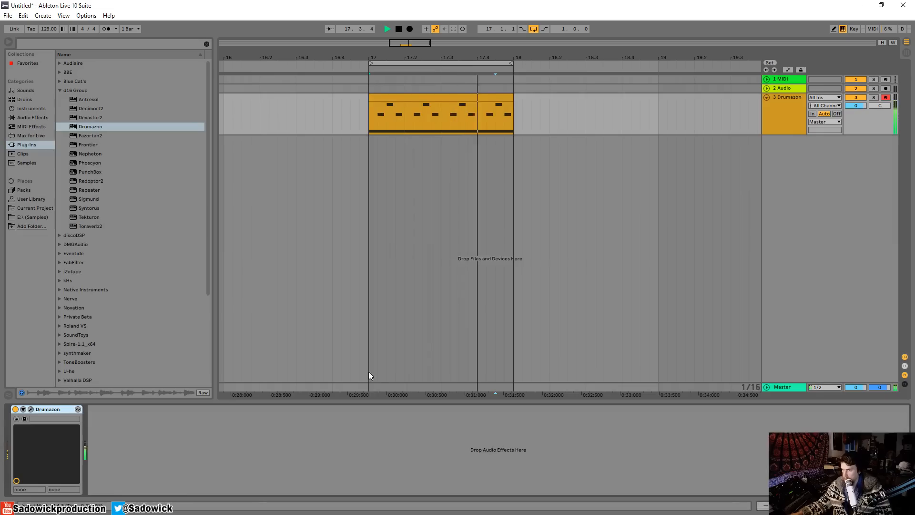
key(space)
click(32, 409)
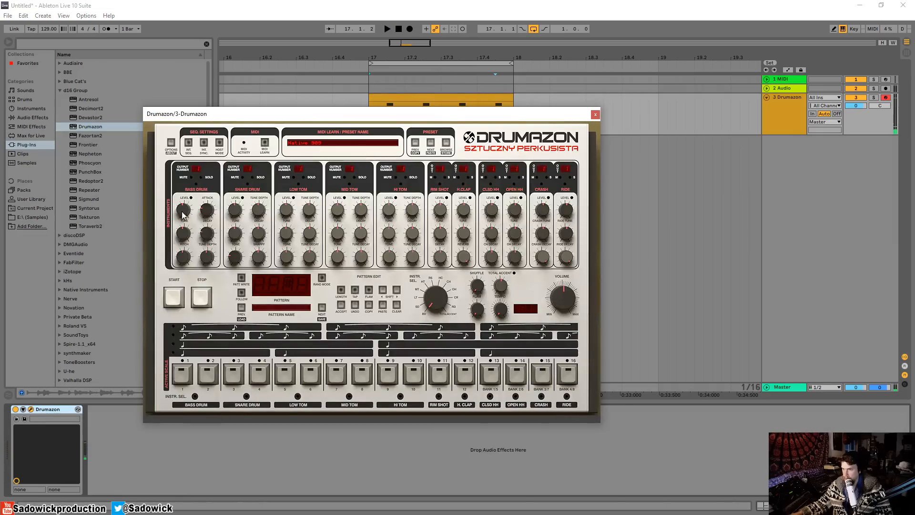
drag(183, 215, 182, 221)
key(space)
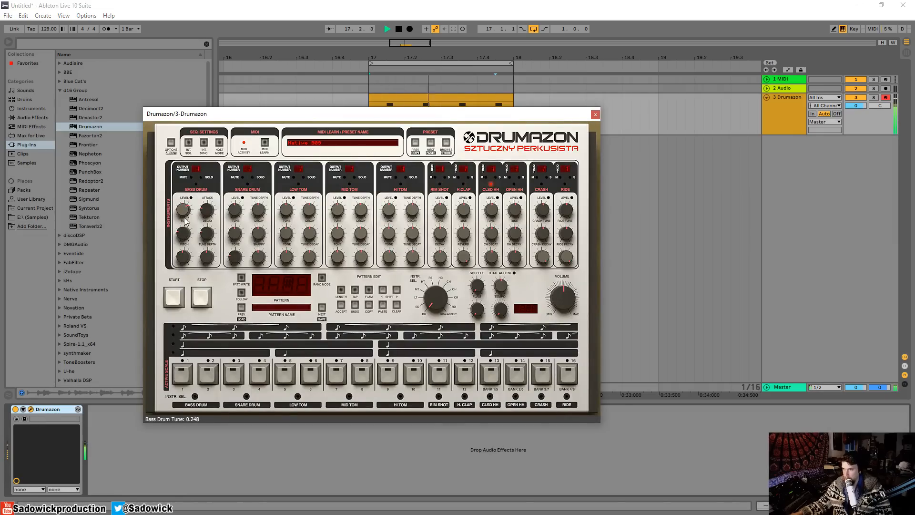
Adjust Drumazon's Low Tom decay and level and its closed hi-hat sound during playback, then close its window and stop the loop
drag(284, 214, 284, 240)
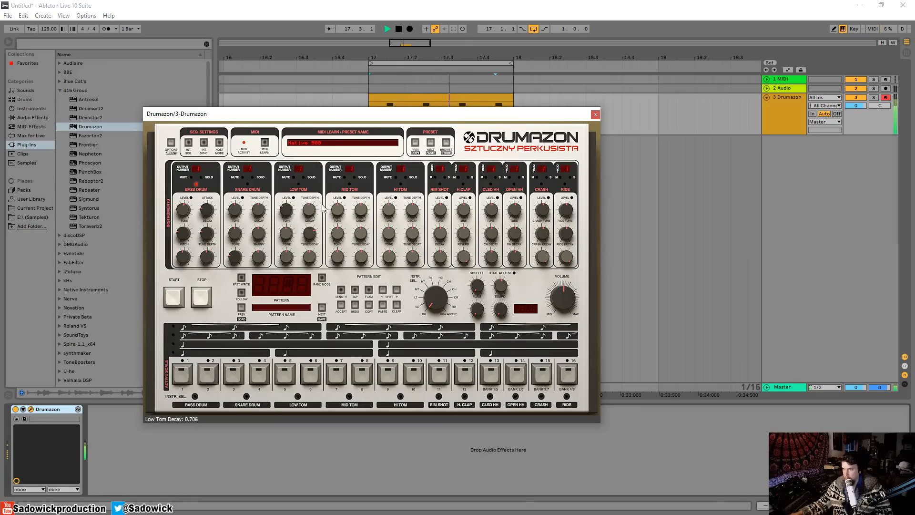
drag(284, 233, 283, 279)
drag(288, 214, 288, 225)
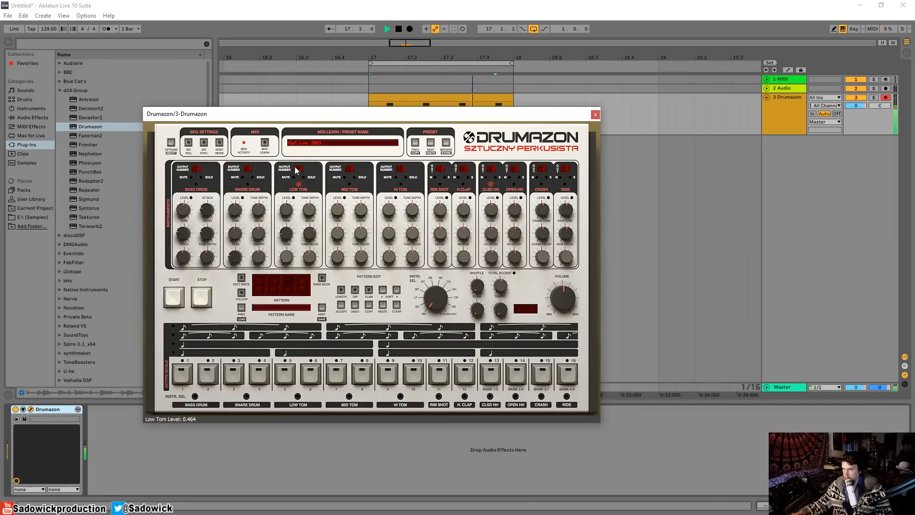
drag(309, 263, 318, 234)
drag(291, 210, 286, 226)
drag(493, 213, 488, 233)
click(596, 114)
key(space)
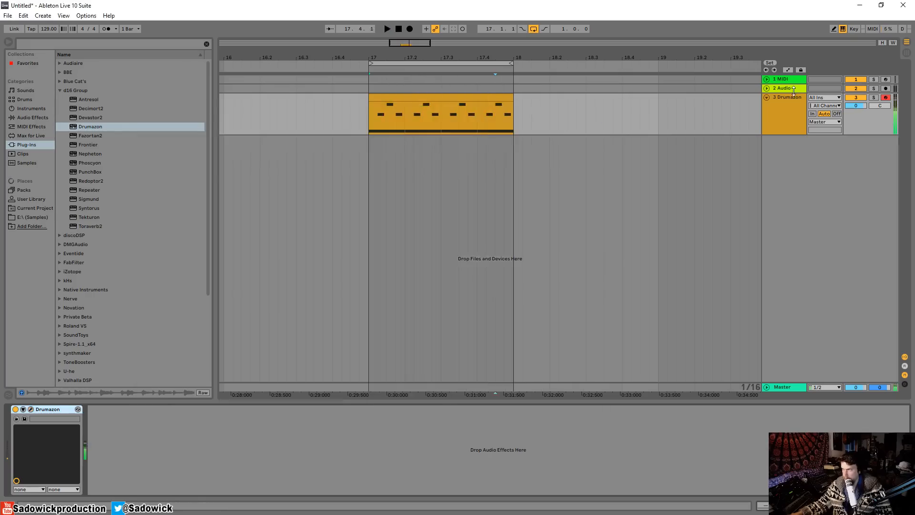
Move The Drop 64 from the audio track to after Drumazon on the Drumazon track and open its interface
click(787, 88)
drag(47, 410, 457, 113)
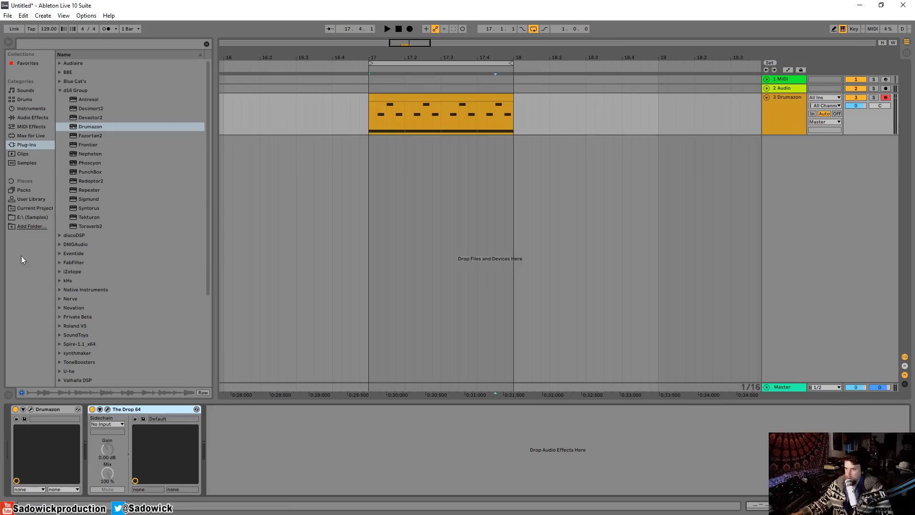
click(106, 411)
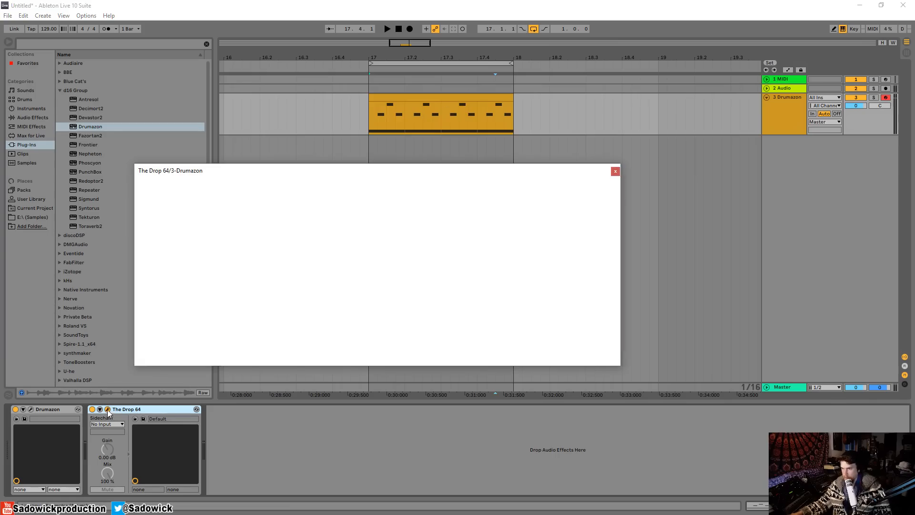
drag(411, 169, 387, 112)
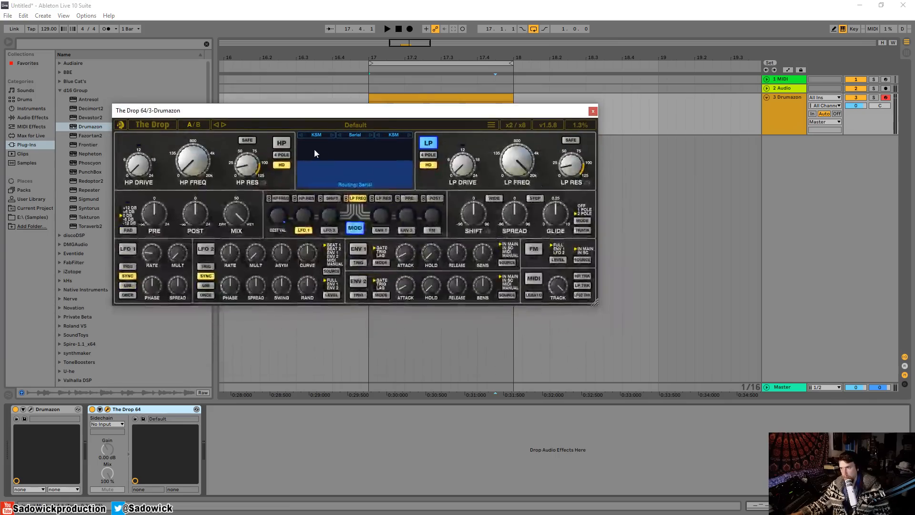
Set The Drop's LP Freq to about 342.4 Hz and enable Safe for the low-pass resonance
drag(517, 162, 520, 218)
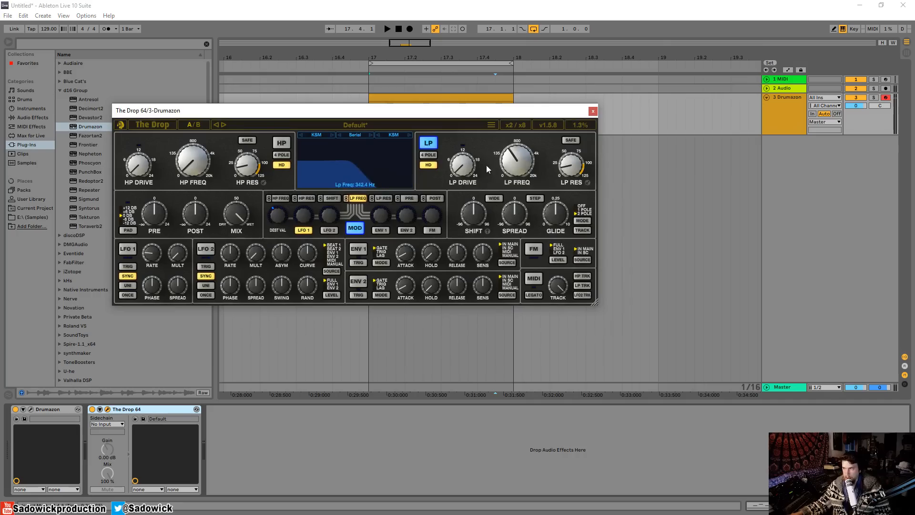
click(571, 139)
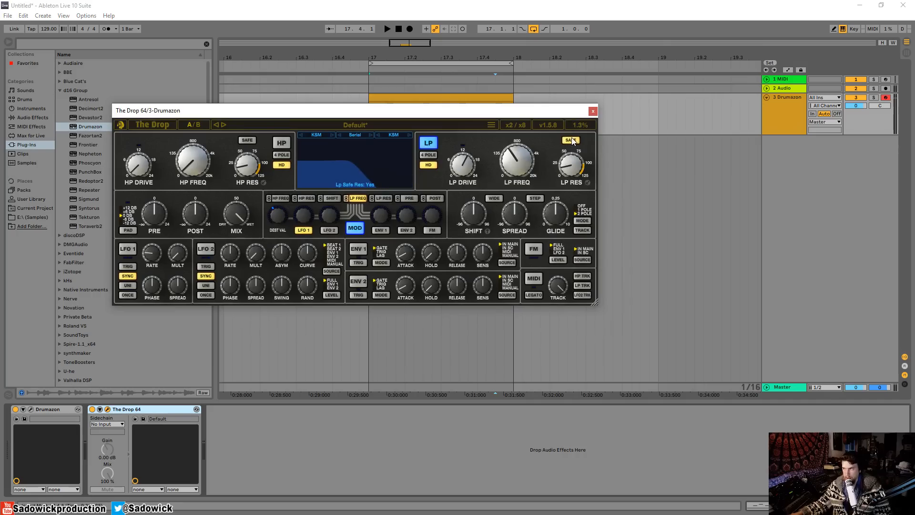
drag(547, 112, 576, 145)
key(space)
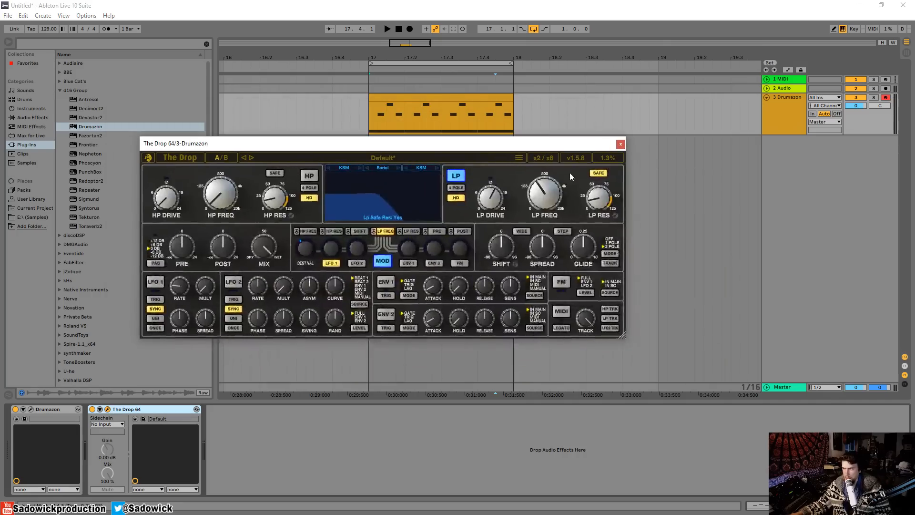
Set LP Res to 58 % and LP Freq to about 387.1 Hz during playback, and enable 4 Pole on the low-pass filter
mouse_move(543, 198)
mouse_down()
mouse_move(542, 223)
mouse_move(544, 210)
mouse_up()
drag(598, 200, 599, 175)
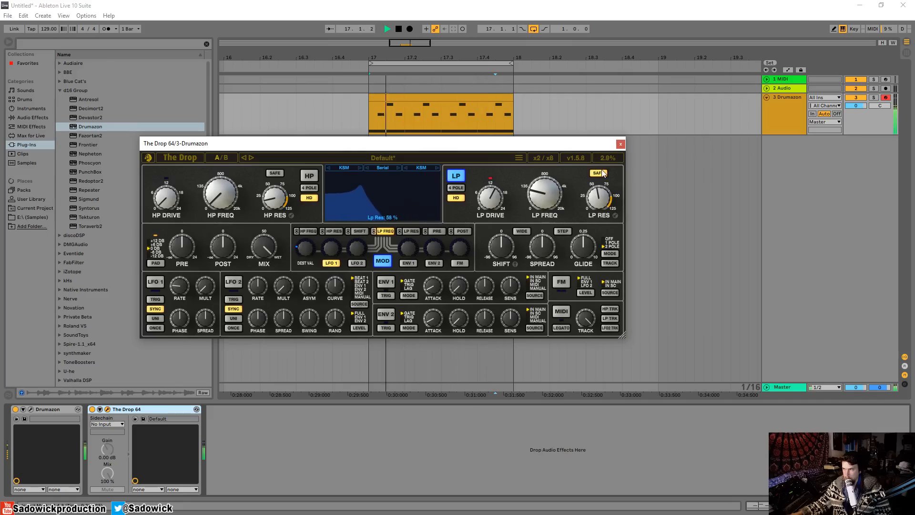
mouse_move(547, 196)
mouse_down()
mouse_move(550, 170)
mouse_move(550, 180)
mouse_up()
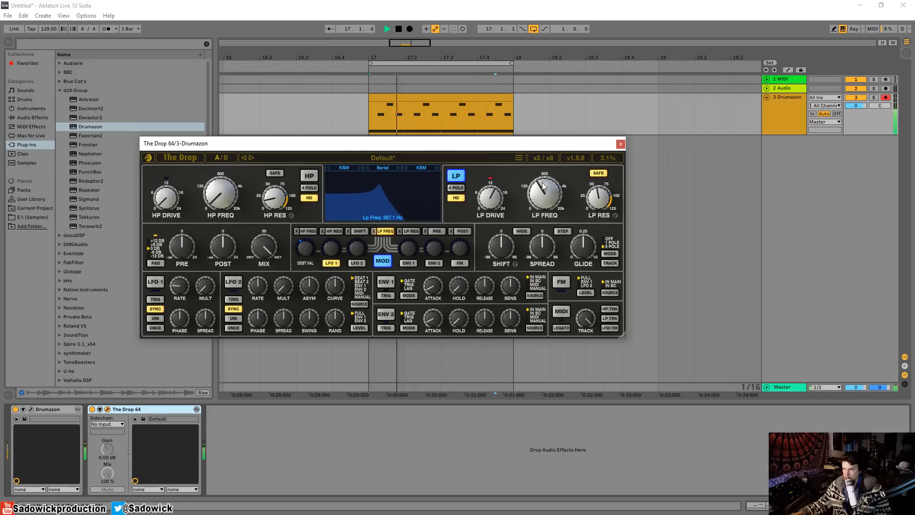
click(459, 189)
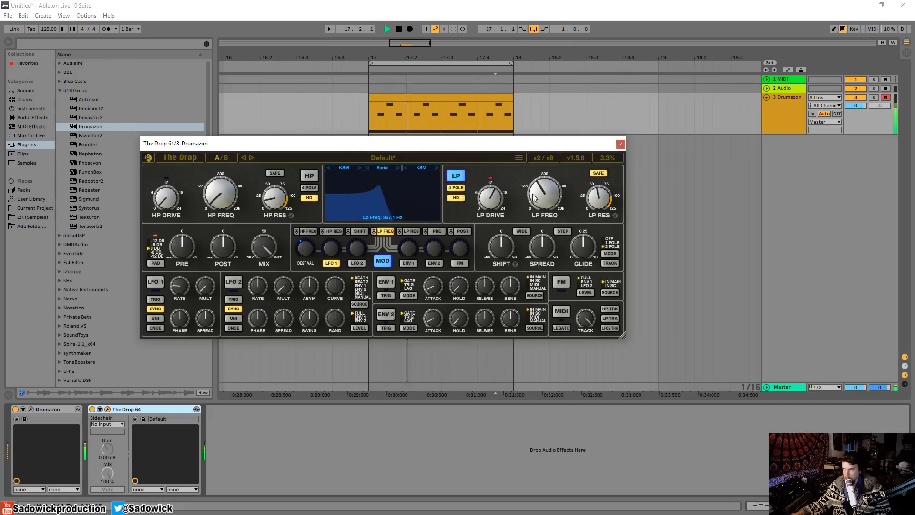
Enable the high-pass filter with Safe resonance, adjust HP Freq and HP Res, and set HP Drive to about 14.4 dB
drag(240, 200, 267, 177)
click(314, 177)
click(278, 177)
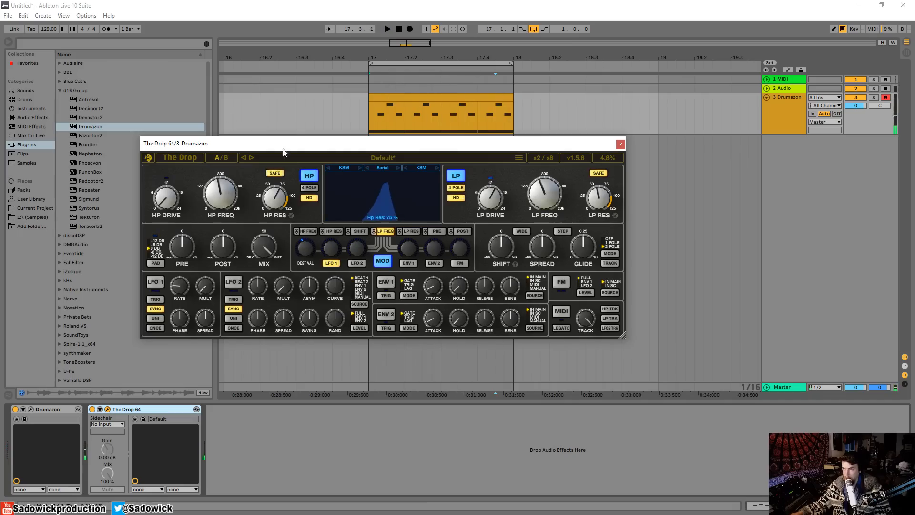
drag(213, 191, 215, 226)
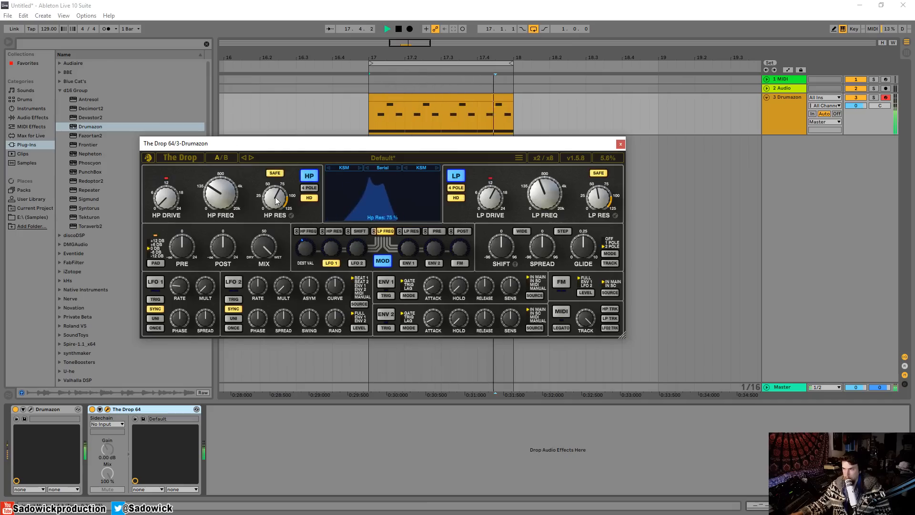
drag(175, 161, 180, 143)
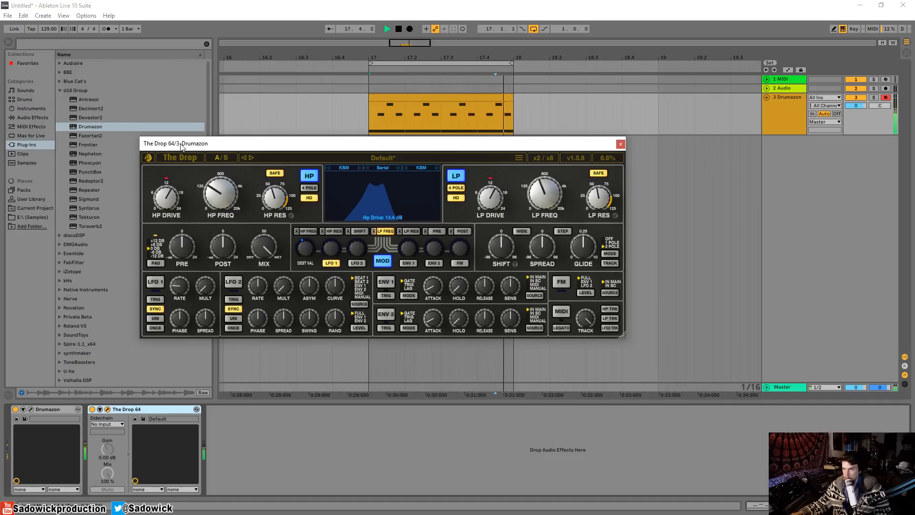
mouse_move(184, 248)
mouse_down()
mouse_move(187, 210)
mouse_move(181, 243)
mouse_up()
Switch the low-pass circuit to JPR, sweep LP Freq, lower LP Drive and disable the low-pass 4 Pole mode during playback
key(space)
drag(554, 204, 554, 175)
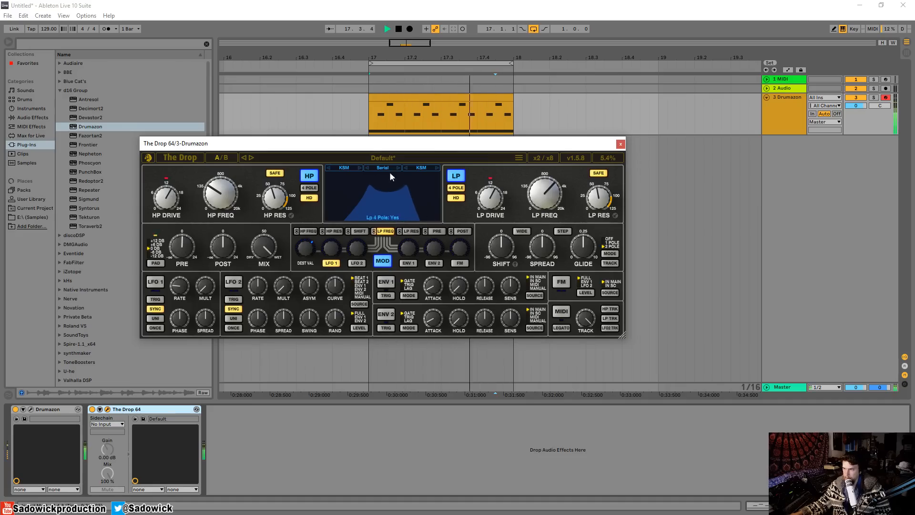
click(422, 168)
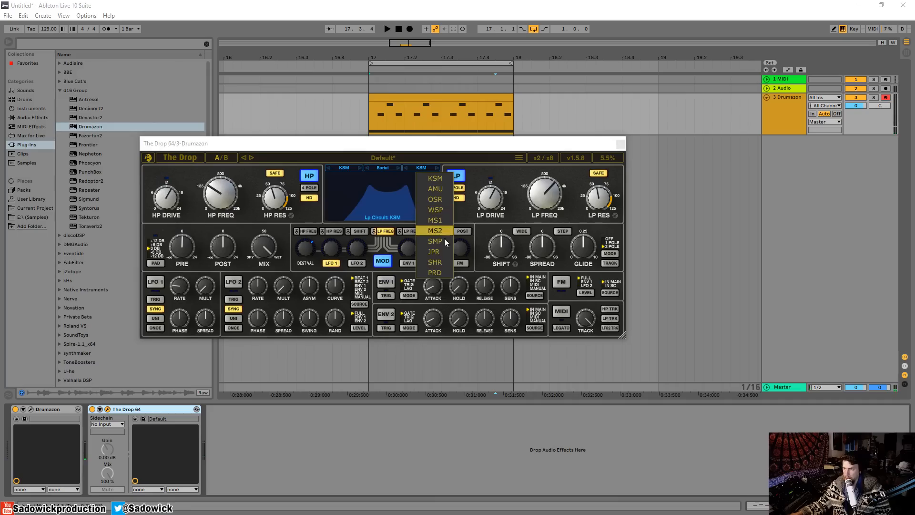
click(434, 252)
key(space)
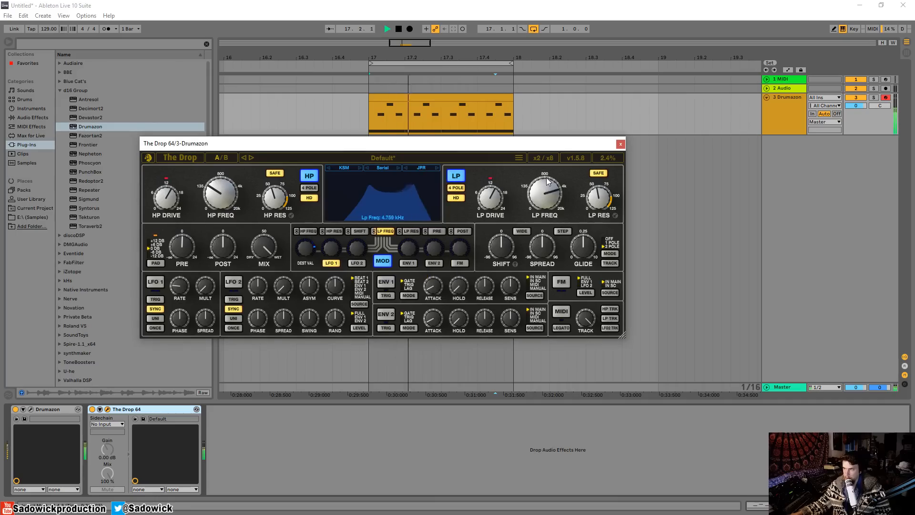
drag(491, 201, 491, 225)
click(456, 187)
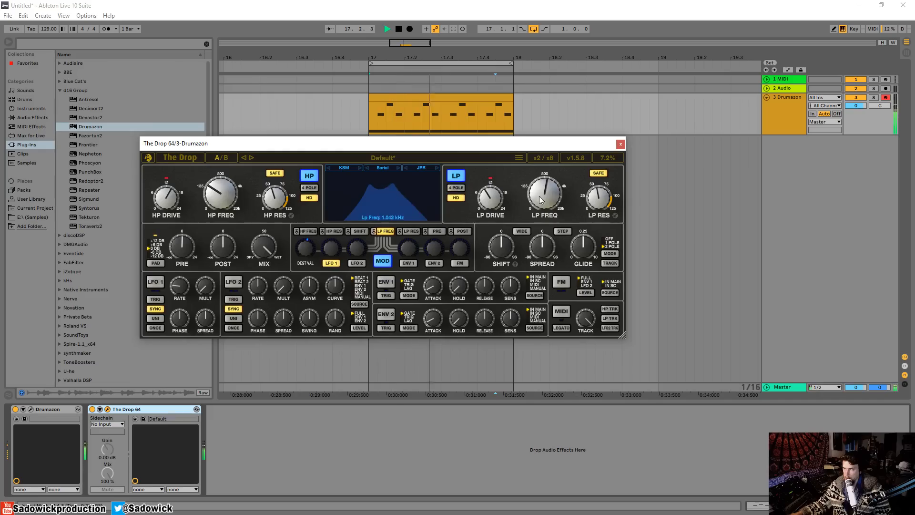
Change the low-pass circuit to MS2, raise LP Drive, and lower LP Res and LP Freq
click(421, 168)
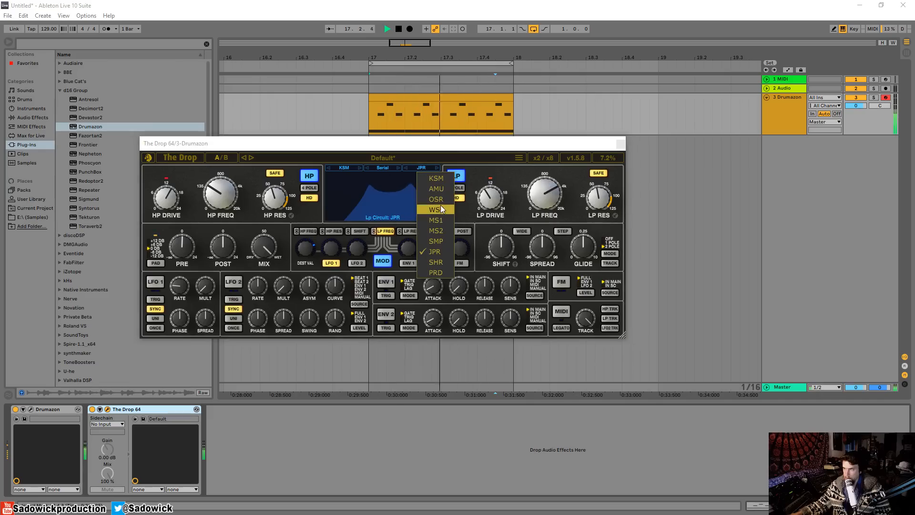
click(442, 231)
drag(485, 198, 491, 166)
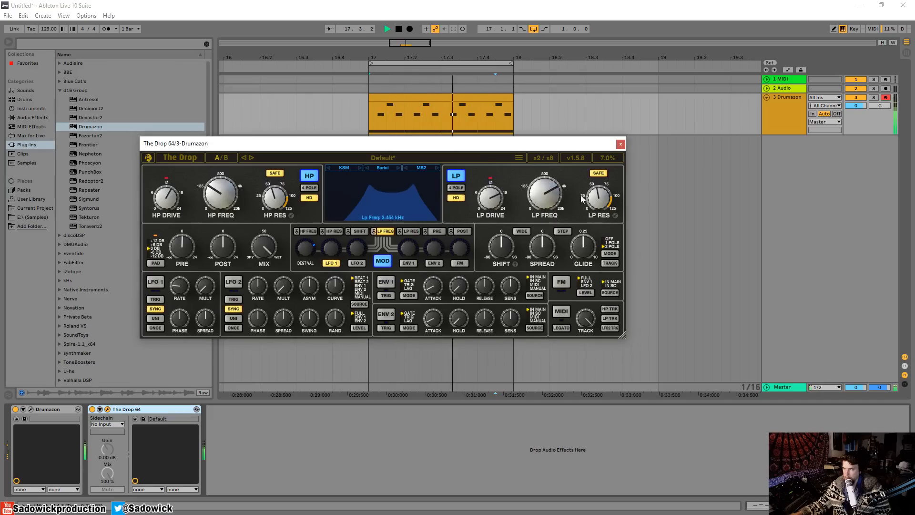
drag(592, 198, 592, 231)
drag(550, 196, 545, 214)
Bring HP Freq and HP Res down to their minimum and set LP Drive to about 4.8 dB while playing the loop
mouse_move(224, 195)
mouse_down()
mouse_move(225, 219)
mouse_move(219, 187)
mouse_up()
drag(276, 204, 276, 219)
drag(220, 195, 224, 214)
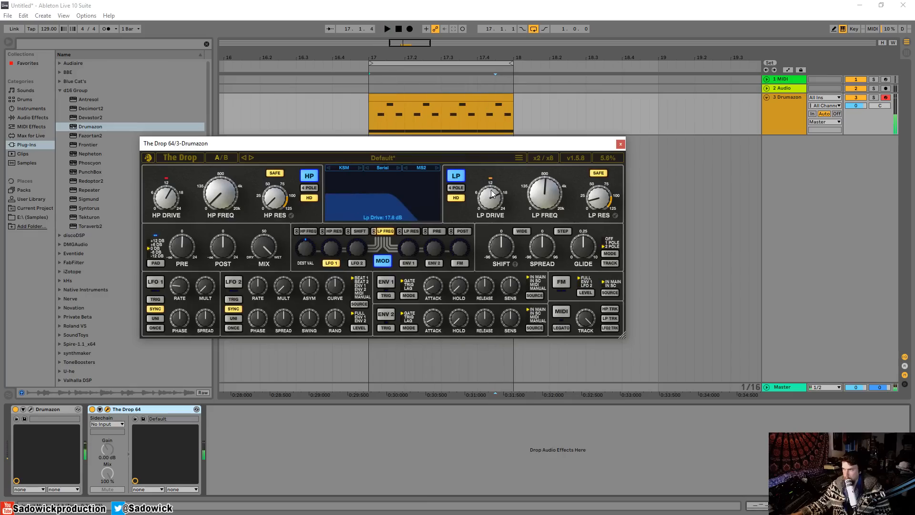
key(space)
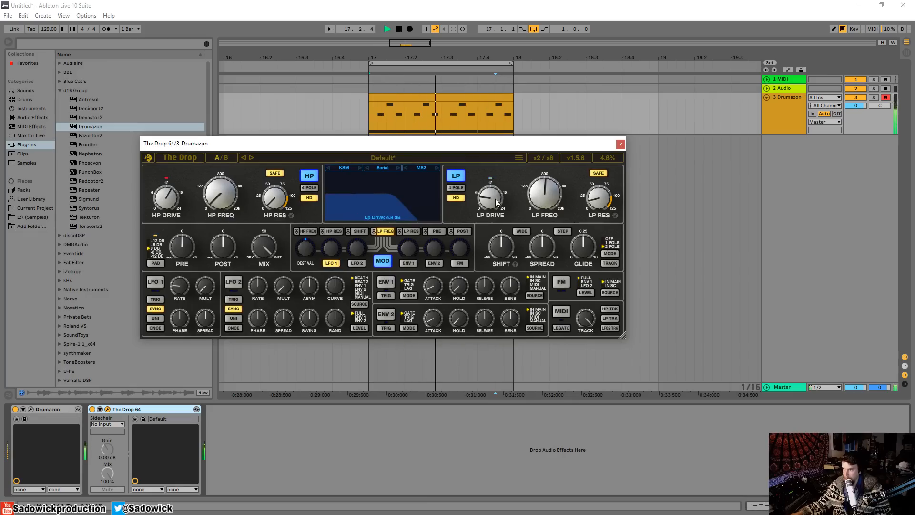
Try the filter Shift and Spread during playback, reset both, and set LP Freq to about 2.425 kHz
drag(545, 195, 556, 177)
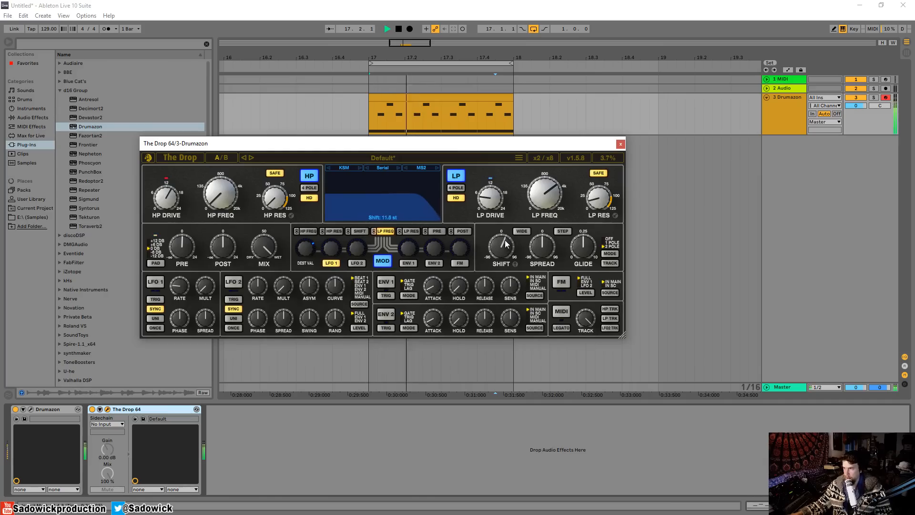
drag(543, 247, 542, 241)
double_click(542, 251)
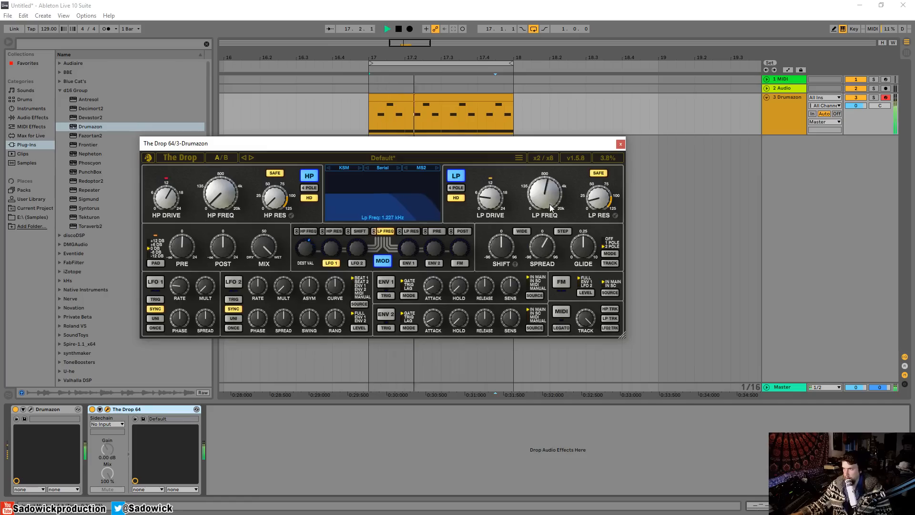
key(space)
drag(553, 188, 555, 179)
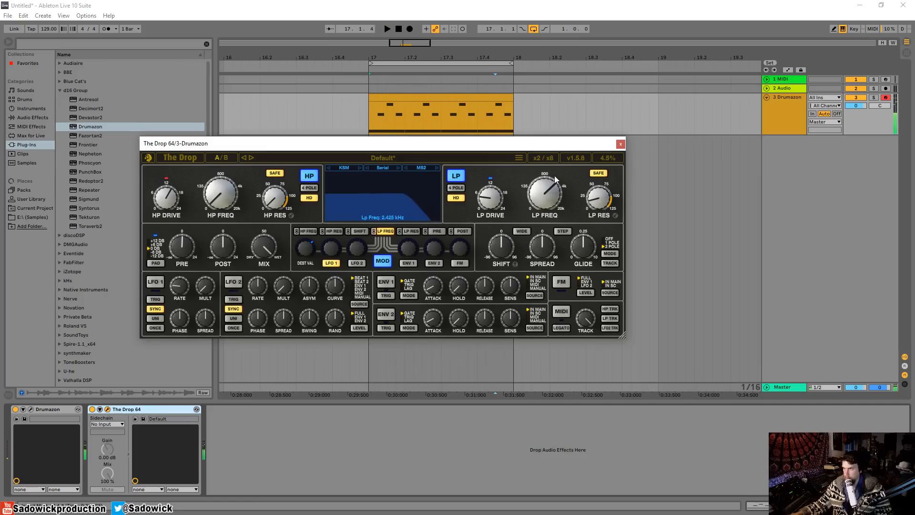
Enable LFO 1, raise its modulation depth on LP Freq, and adjust its Rate and Mult while playing the loop
click(157, 283)
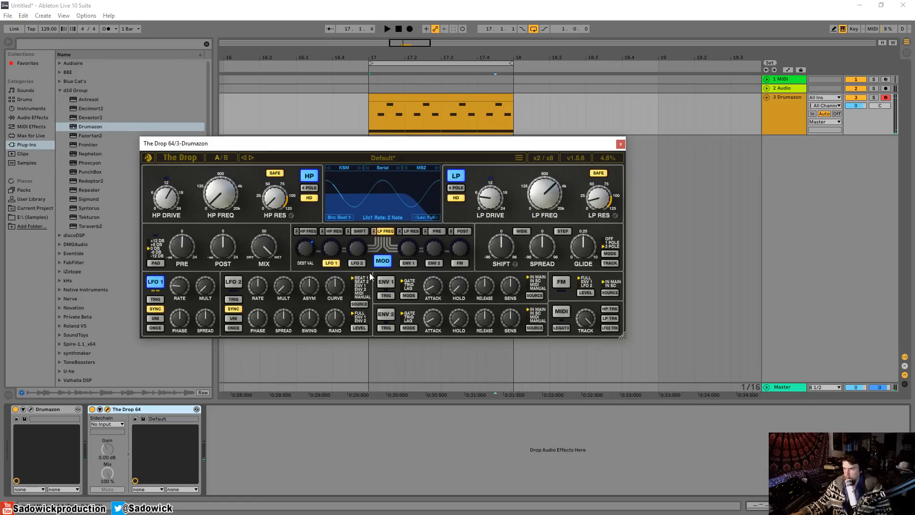
key(space)
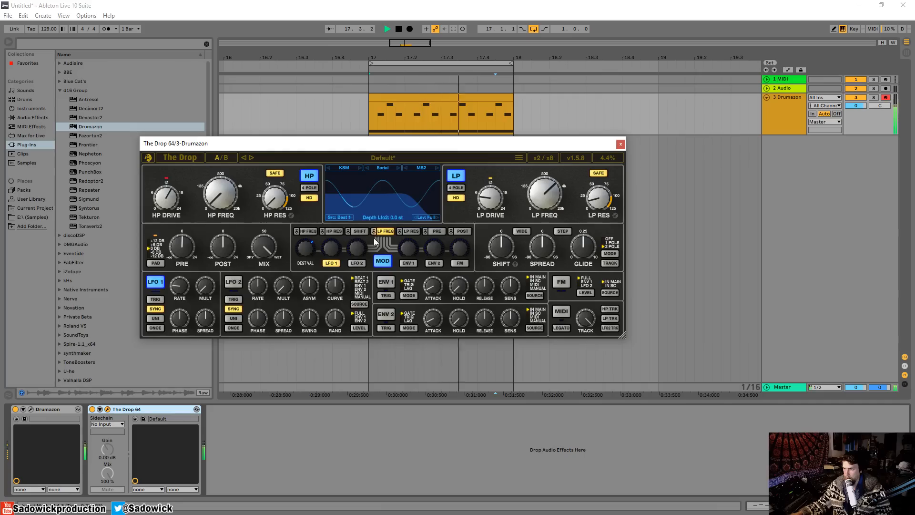
key(space)
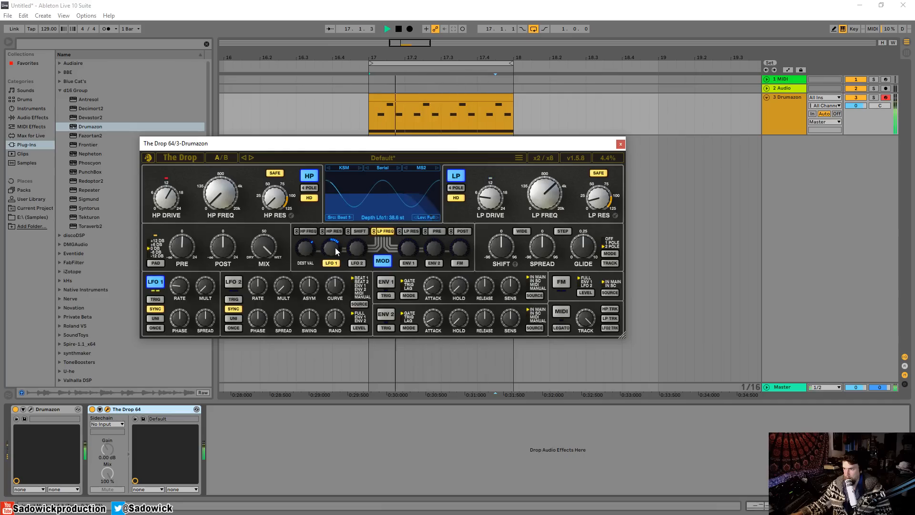
drag(333, 247, 335, 238)
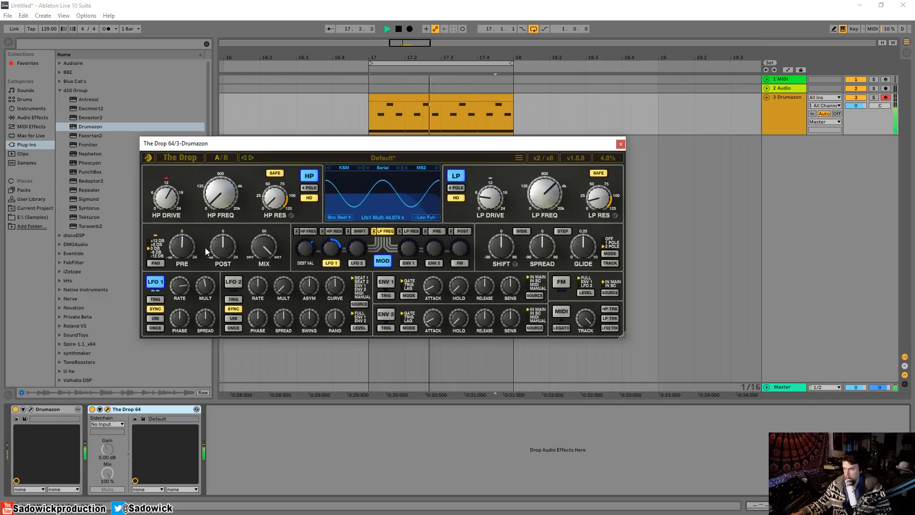
drag(206, 286, 205, 301)
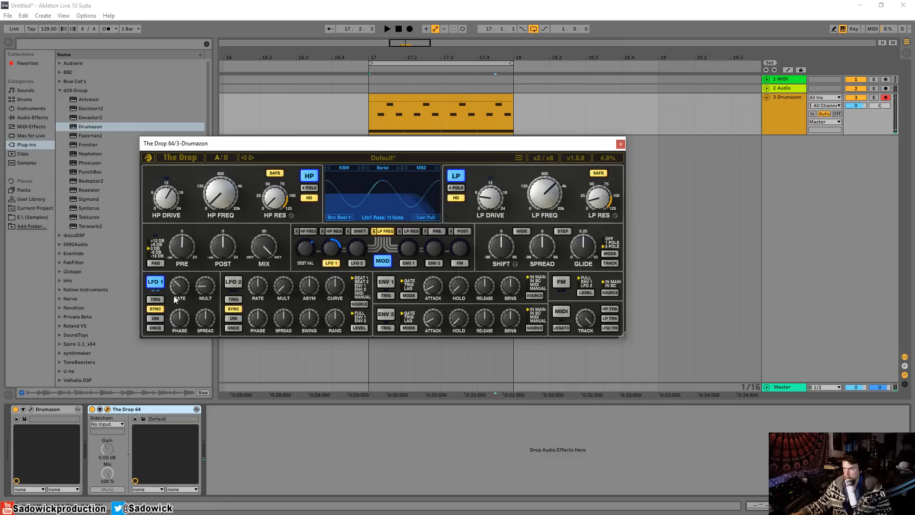
drag(174, 304, 197, 287)
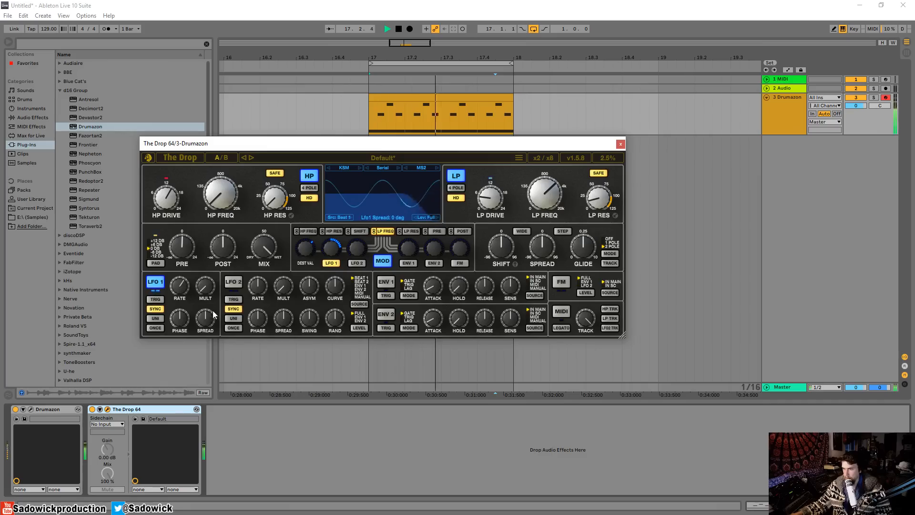
Lower LP Freq, try different LFO 1 Phase settings and increase LFO 1's Spread during playback
drag(546, 190, 544, 231)
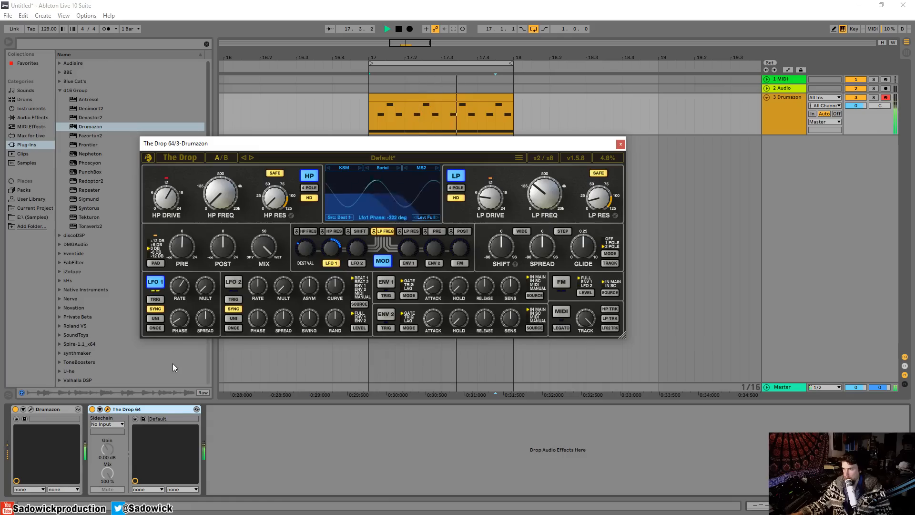
drag(200, 329, 213, 303)
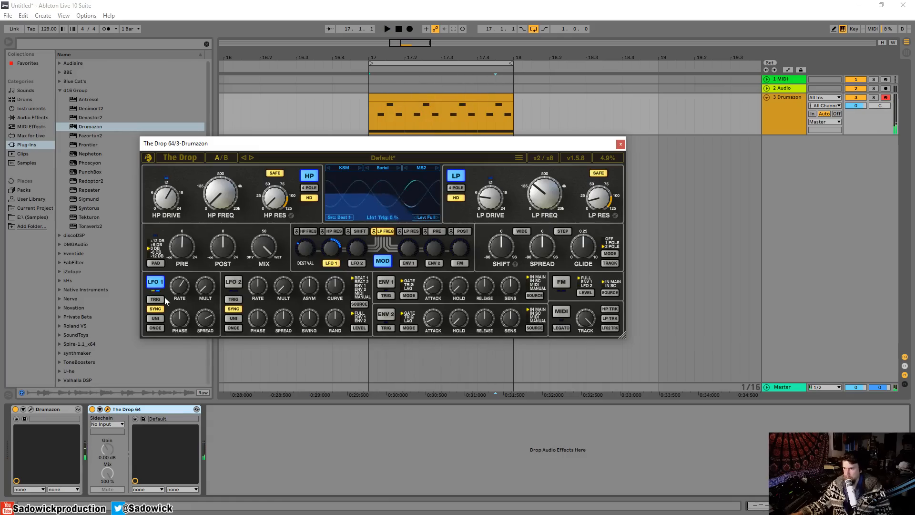
key(space)
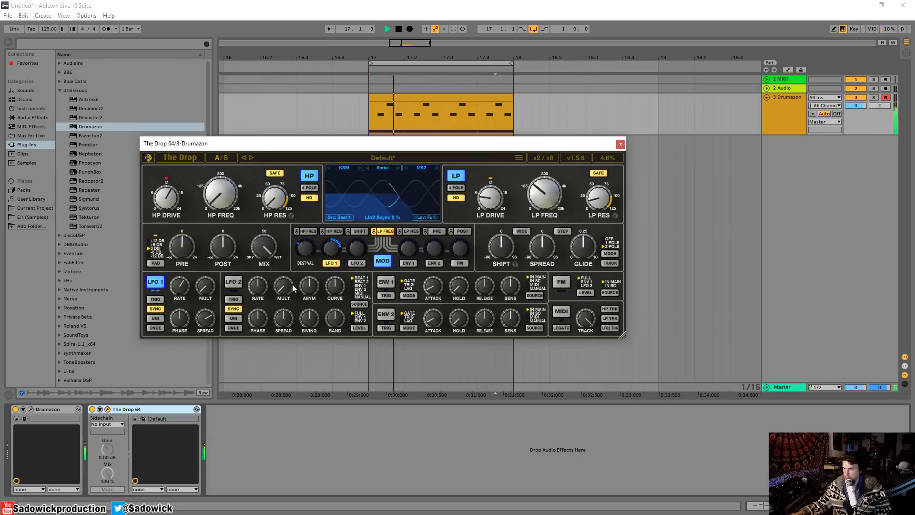
Enable LFO 2, raise its modulation depth on LP Freq, and set its Rate to 1/16 Note during playback
click(233, 282)
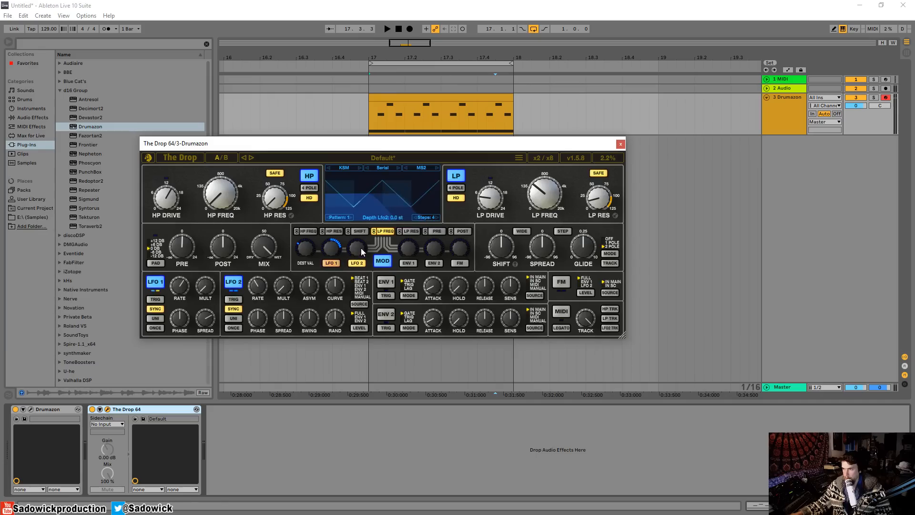
key(space)
scroll(360, 248, up, 5)
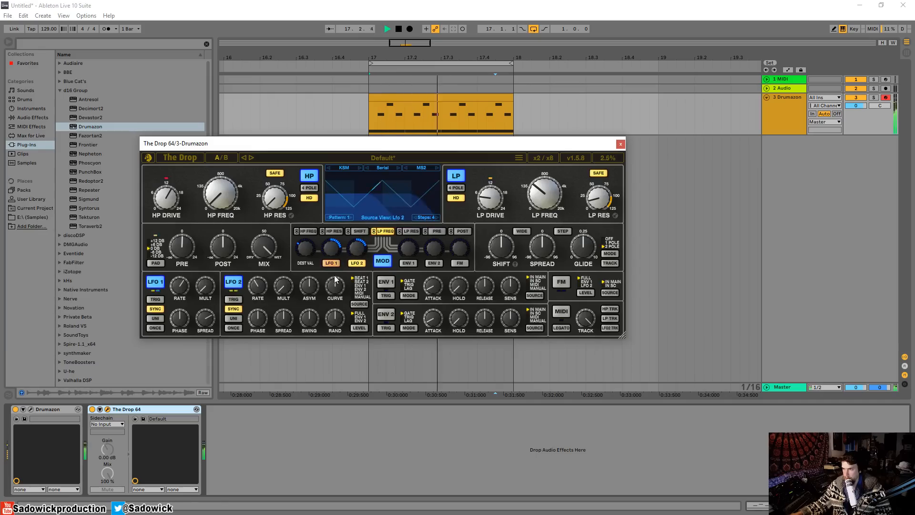
scroll(354, 250, down, 6)
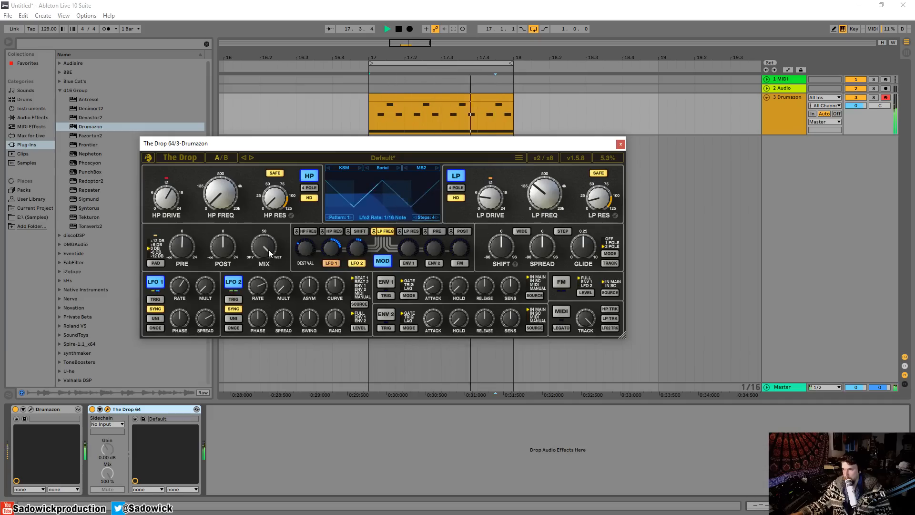
key(space)
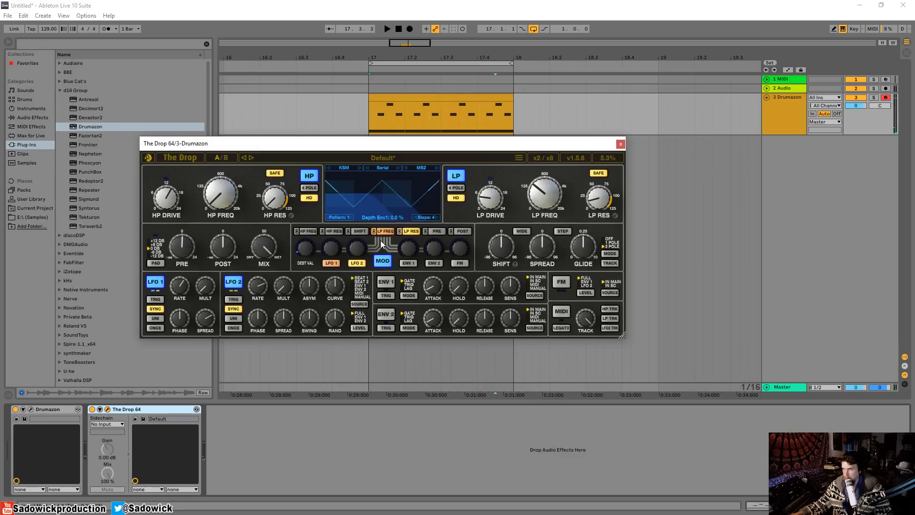
Modulate LP Res with LFO 2, and raise LP Freq and LP Drive while playing the loop
drag(355, 250, 355, 238)
key(space)
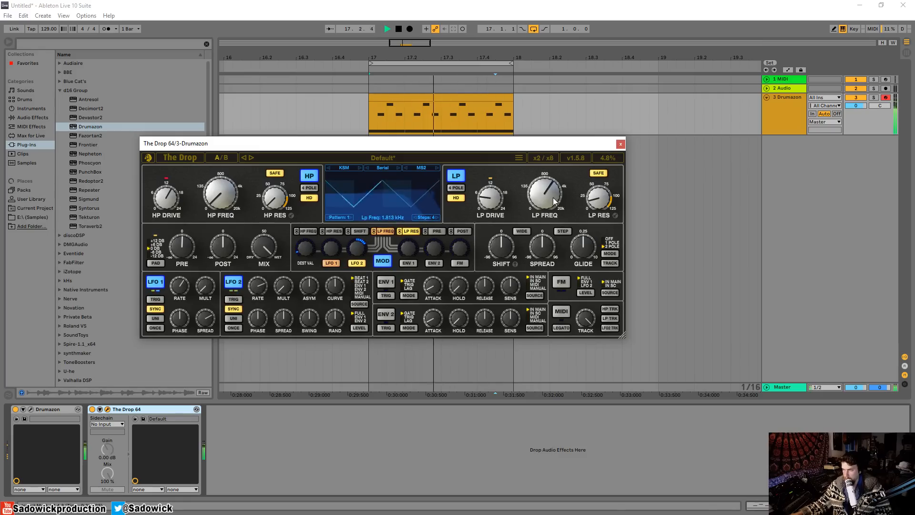
drag(477, 206, 488, 160)
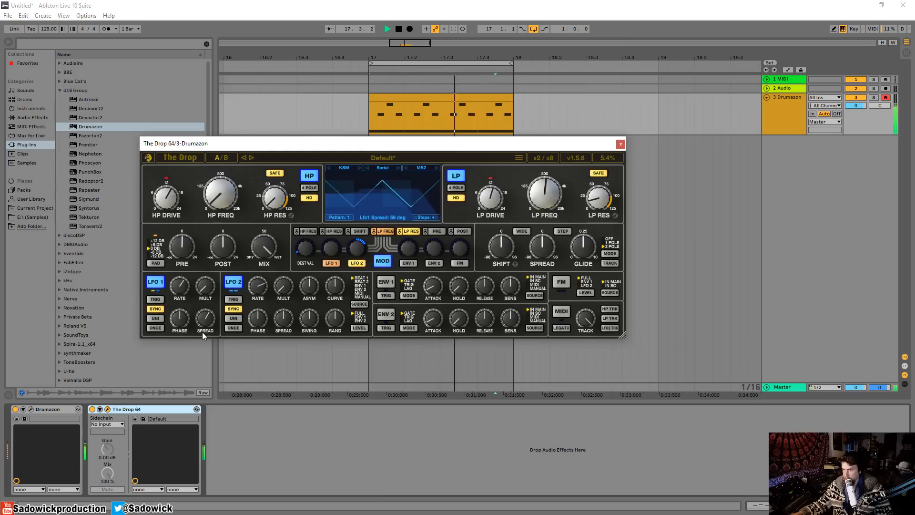
Widen LFO 1's Spread, stop playback and close The Drop 64's window
drag(203, 316, 203, 290)
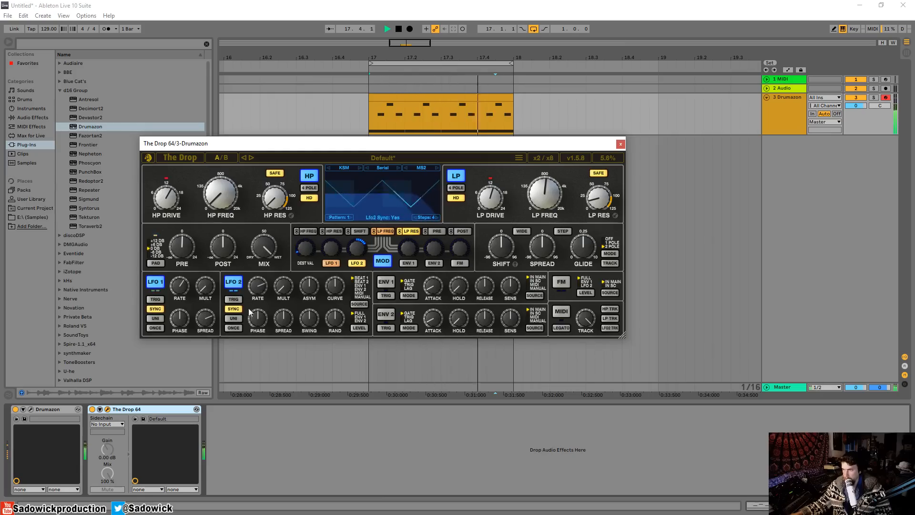
key(space)
click(621, 144)
Duplicate the Drumazon track and delete The Drop 64 from the copy
click(795, 100)
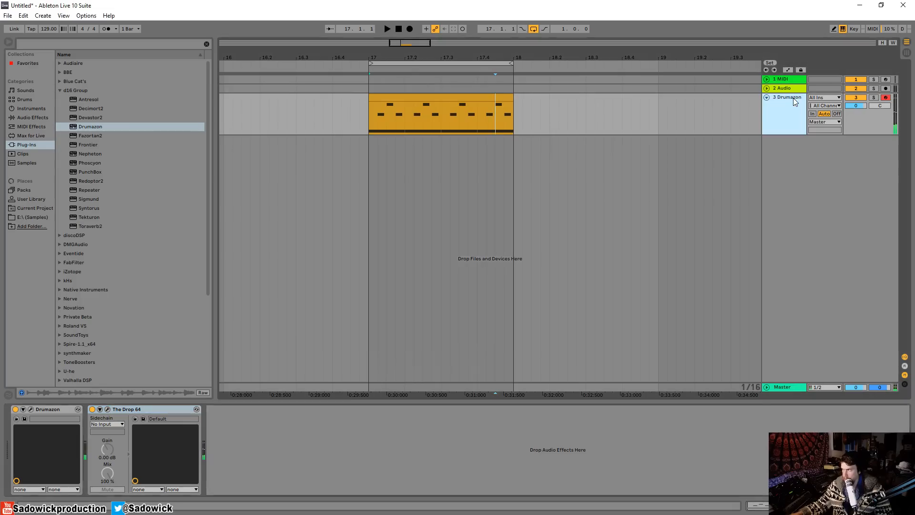
right_click(795, 101)
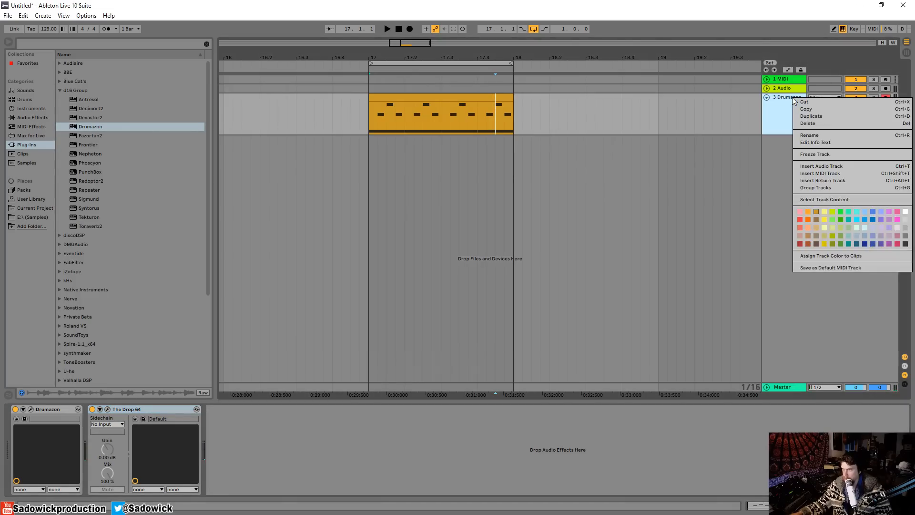
click(820, 122)
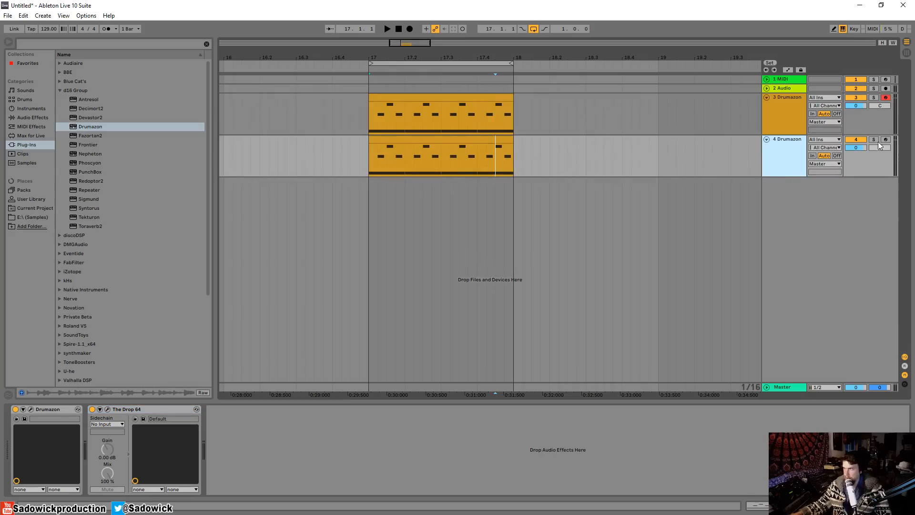
click(144, 409)
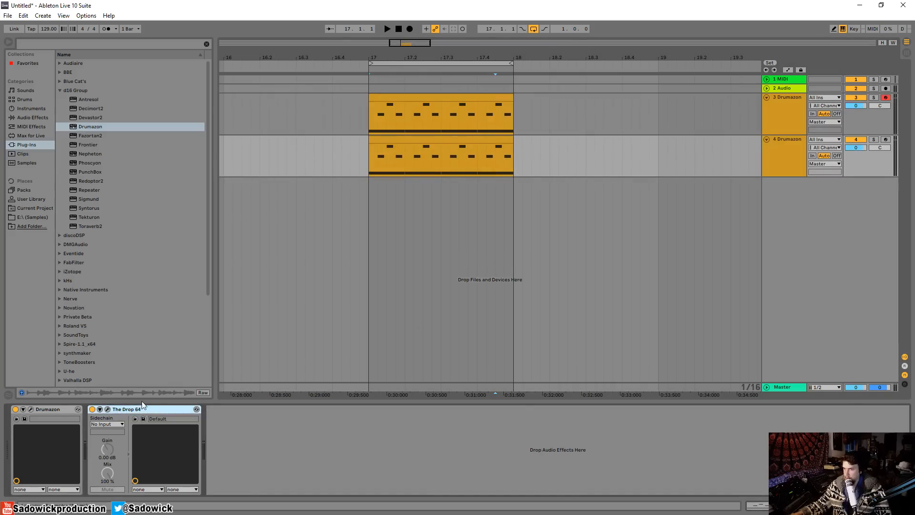
key(Delete)
Freeze the original Drumazon track and flatten it to audio
click(780, 100)
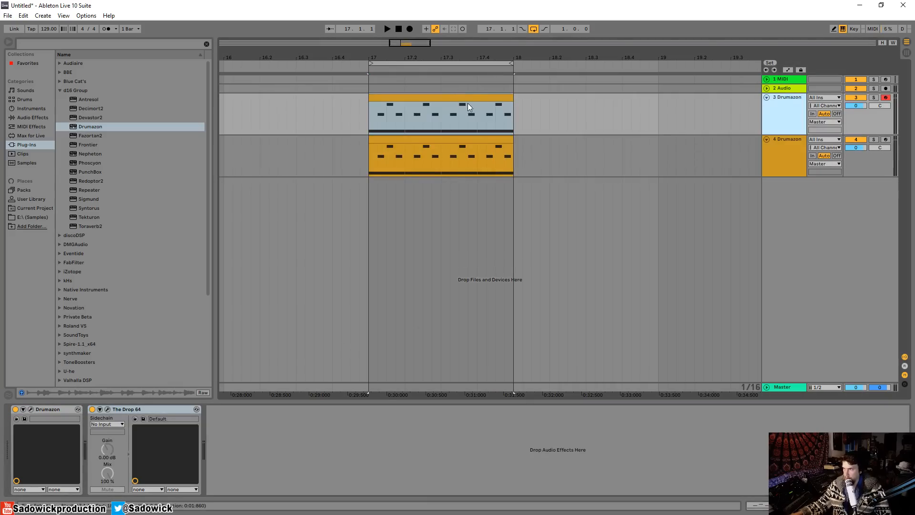
right_click(468, 102)
click(491, 233)
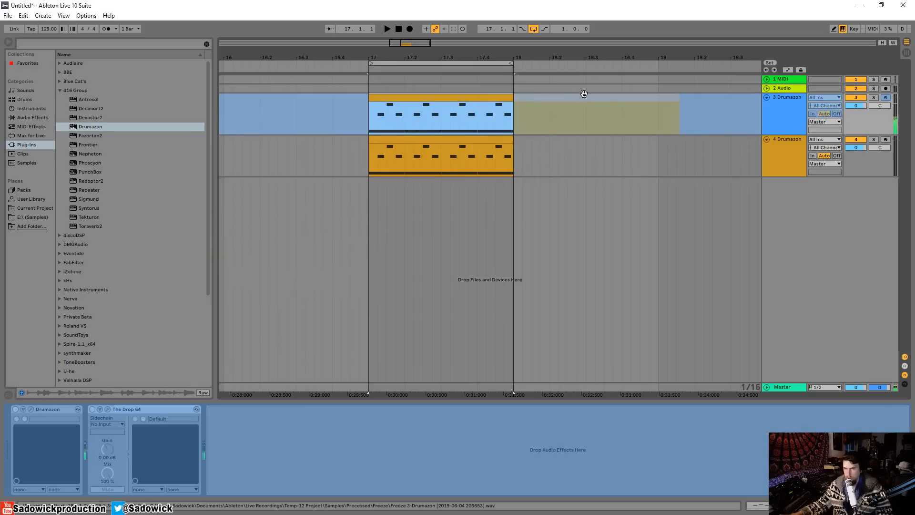
right_click(795, 98)
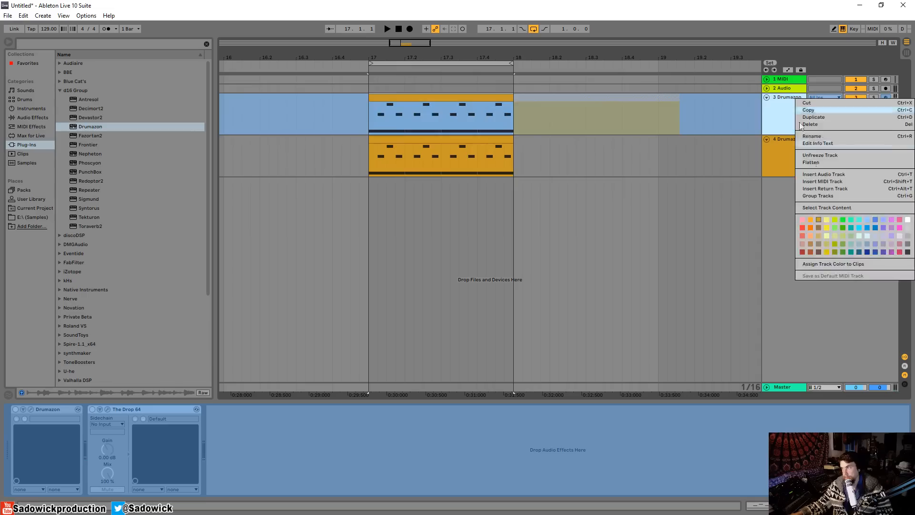
click(821, 162)
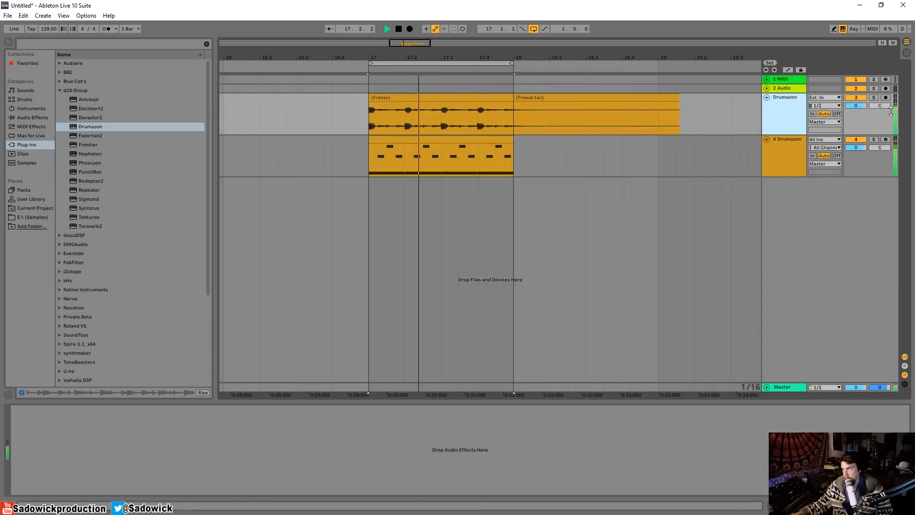
Solo the flattened Drumazon track, play its audio loop and stop playback
click(875, 99)
click(432, 98)
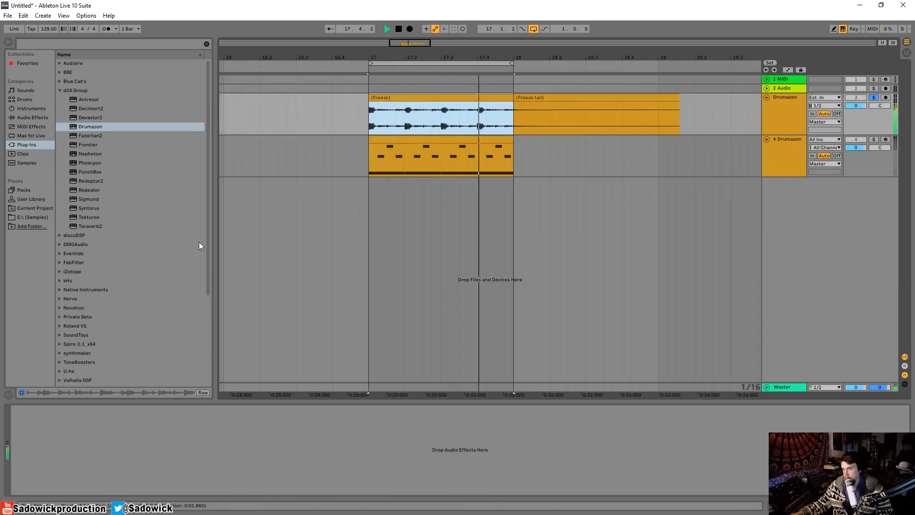
key(space)
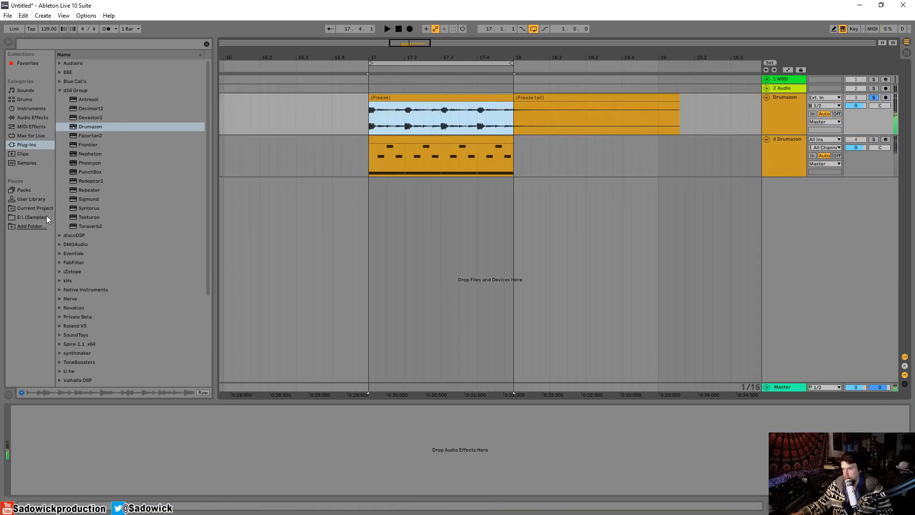
Delete the freeze tail, replace the loop's second half with a copy of its first half, and play the result
click(61, 91)
click(541, 101)
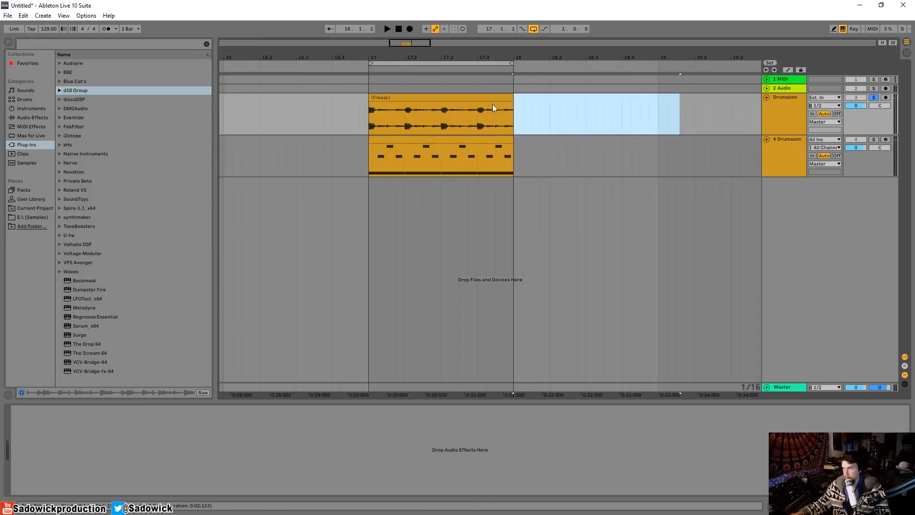
drag(443, 120, 408, 98)
key(ctrl+e)
key(ctrl+d)
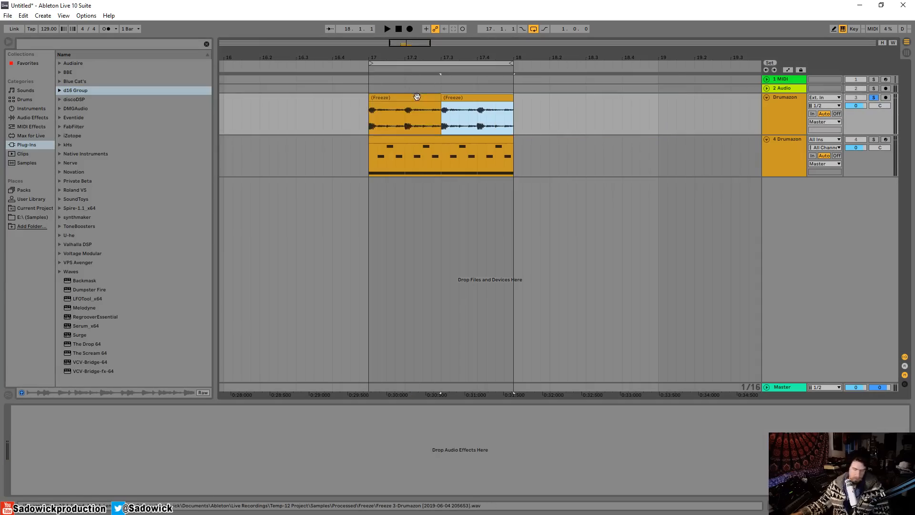
click(418, 98)
key(space)
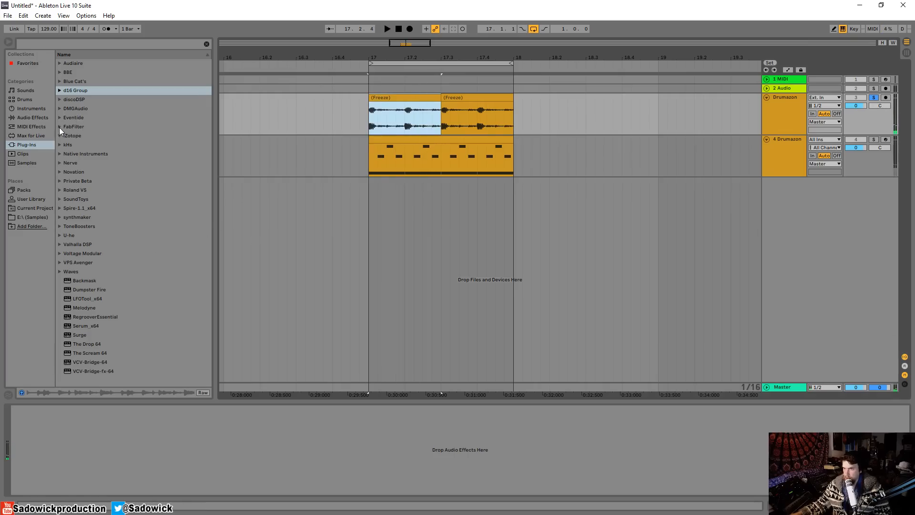
Insert FabFilter Pro-C 2 on the flattened track, set its style to Pumping and hide the knee display
click(59, 126)
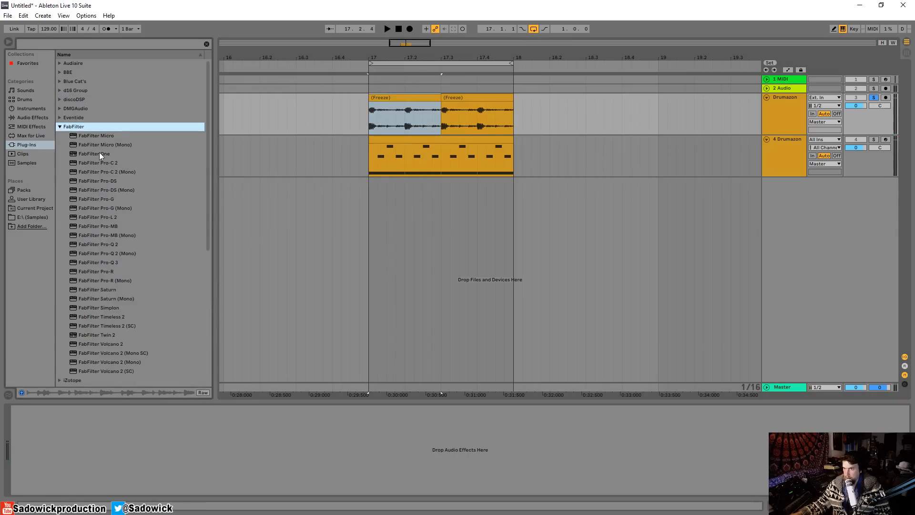
drag(98, 163, 404, 114)
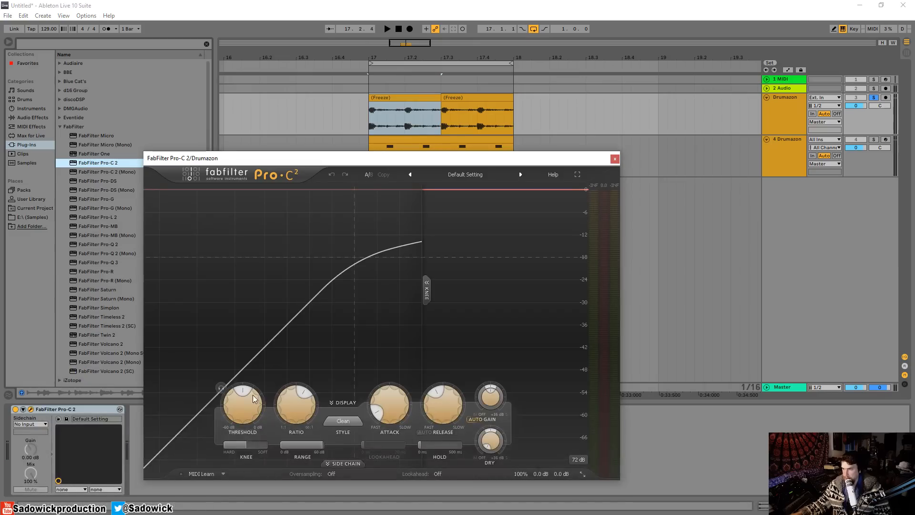
click(352, 422)
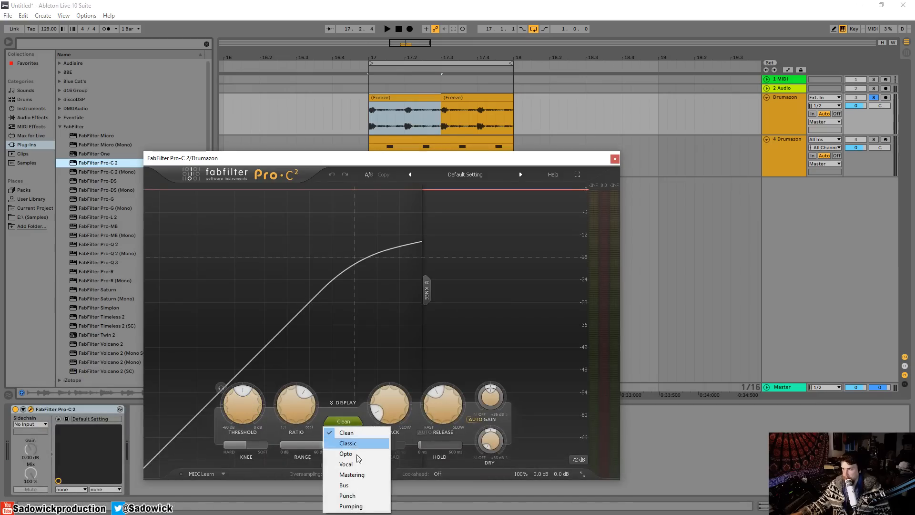
click(352, 505)
drag(346, 160, 334, 85)
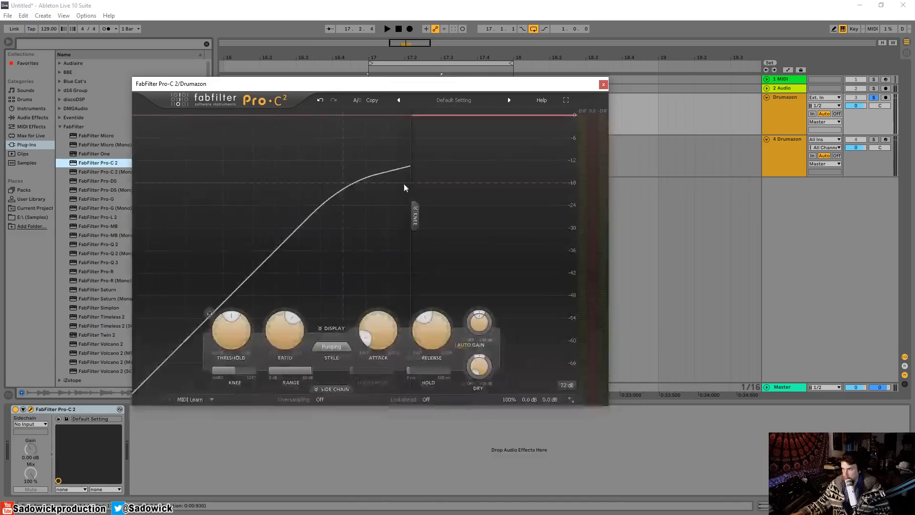
click(415, 215)
Set Pro-C 2's threshold to about -33.57 dB, raise the ratio to maximum, and set the fastest attack and release during playback
key(space)
drag(233, 317, 216, 328)
drag(287, 329, 290, 247)
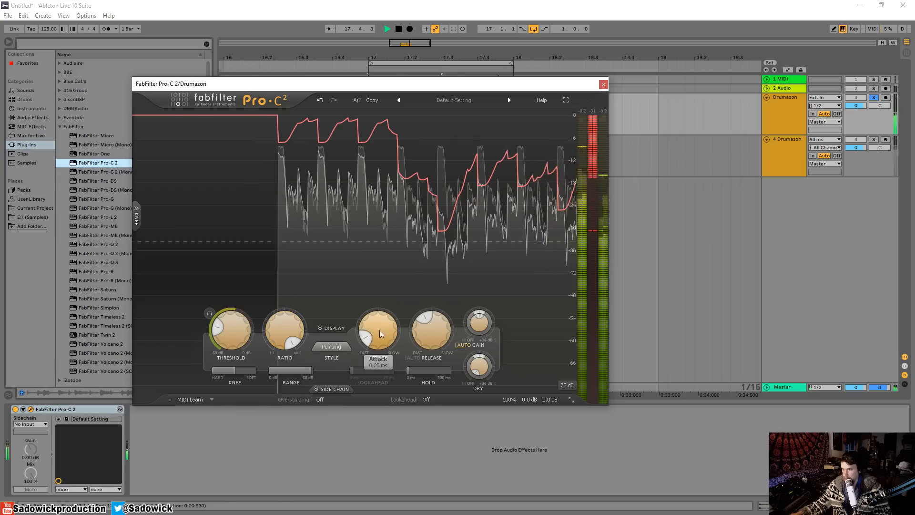
drag(430, 331, 431, 377)
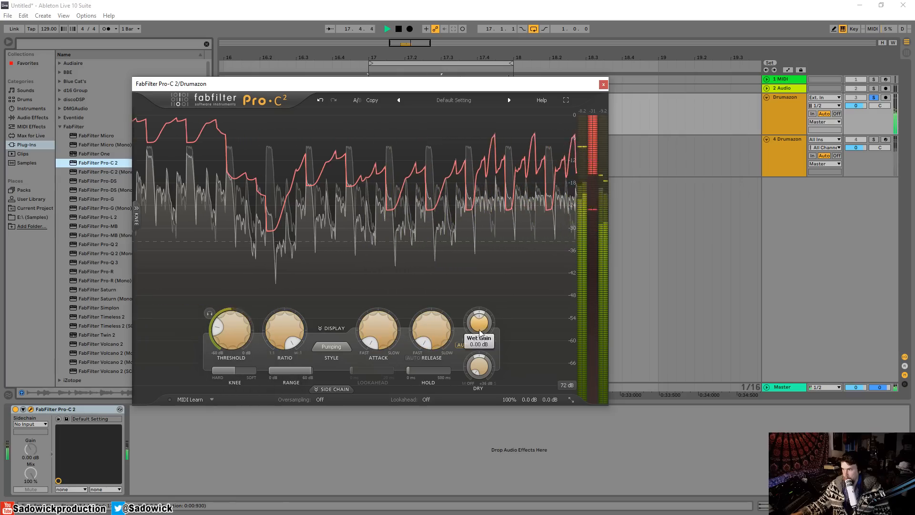
key(space)
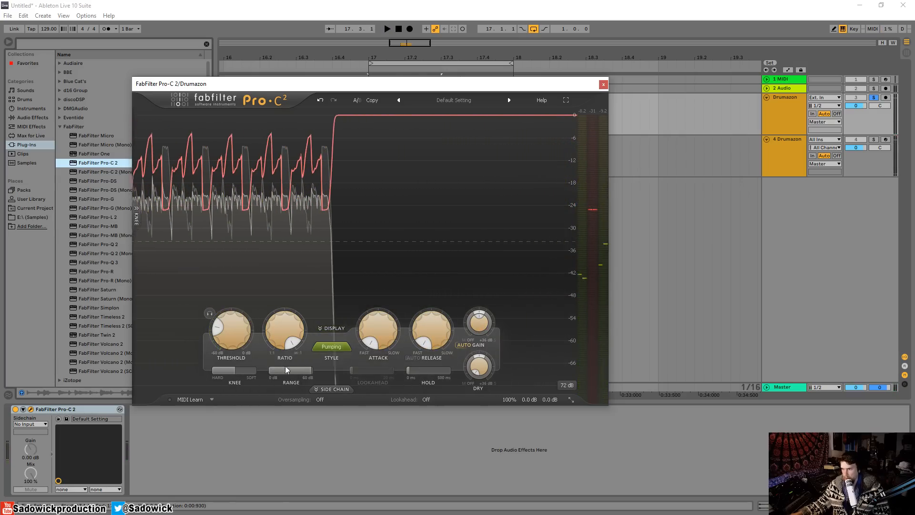
Set the compressor's knee fully hard and raise its wet gain to about +11.85 dB during playback
key(space)
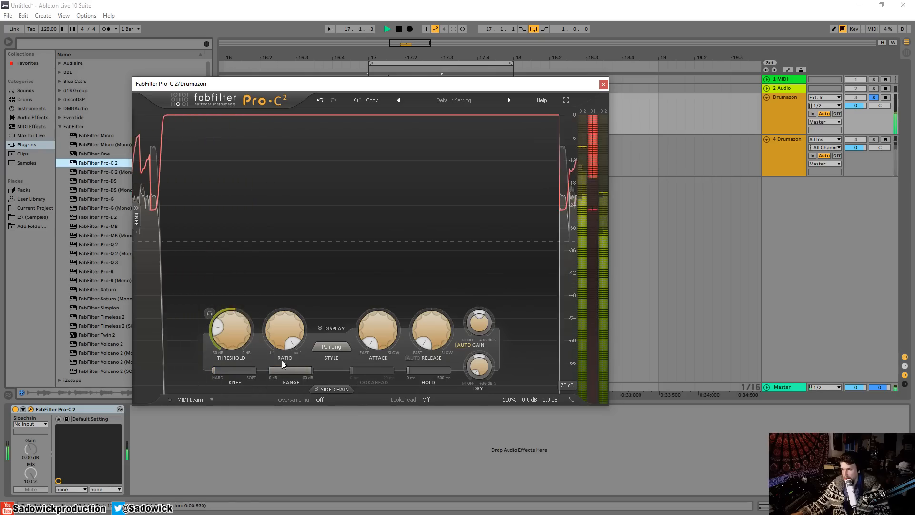
key(space)
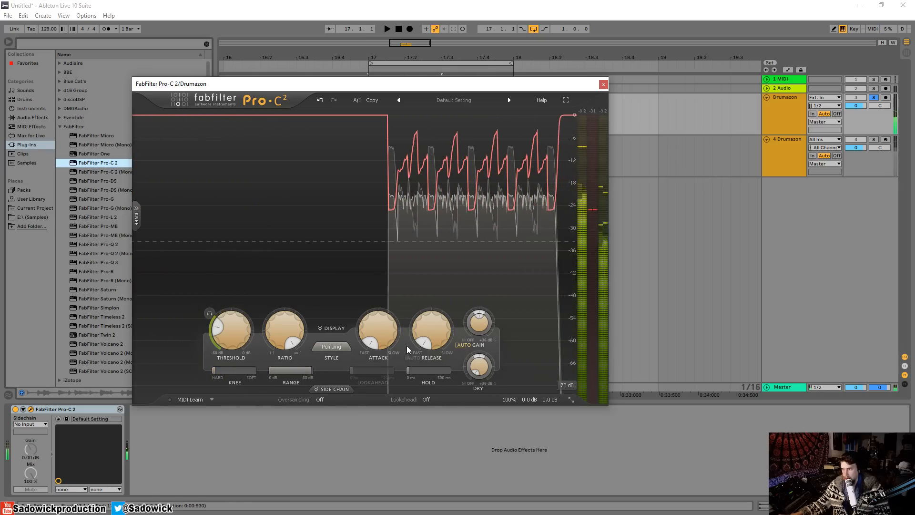
key(space)
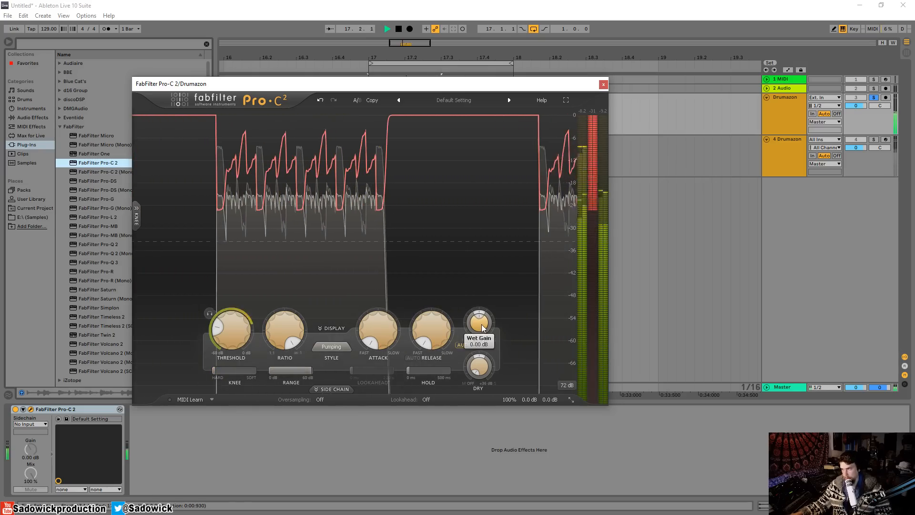
drag(483, 328, 491, 287)
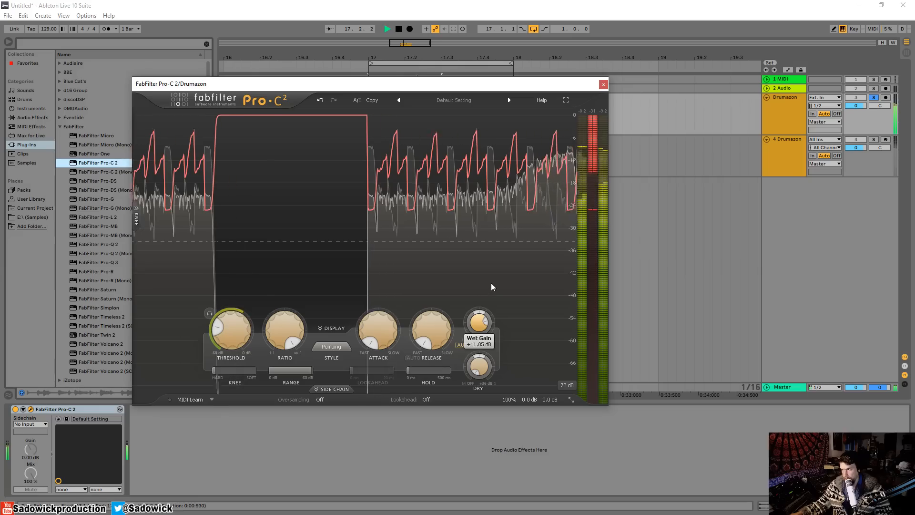
key(space)
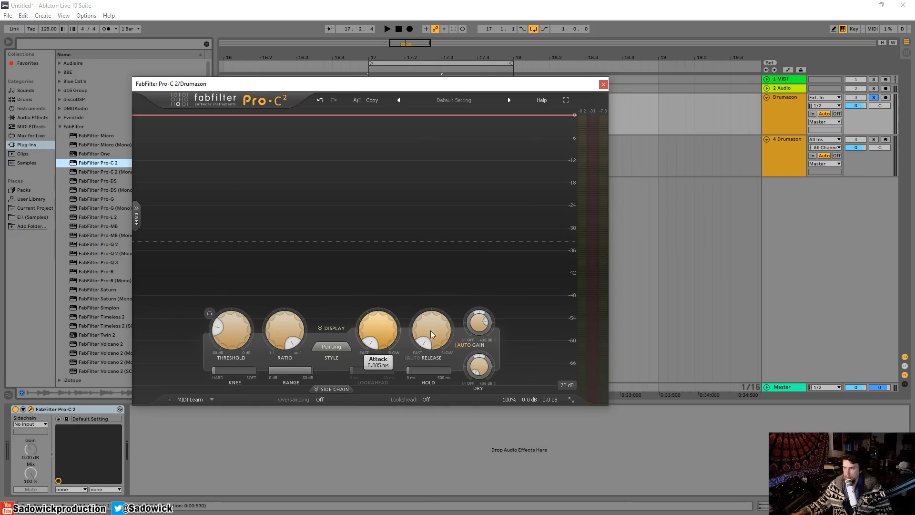
Review the available compression styles, keep Pumping, and play the compressed loop briefly
click(341, 349)
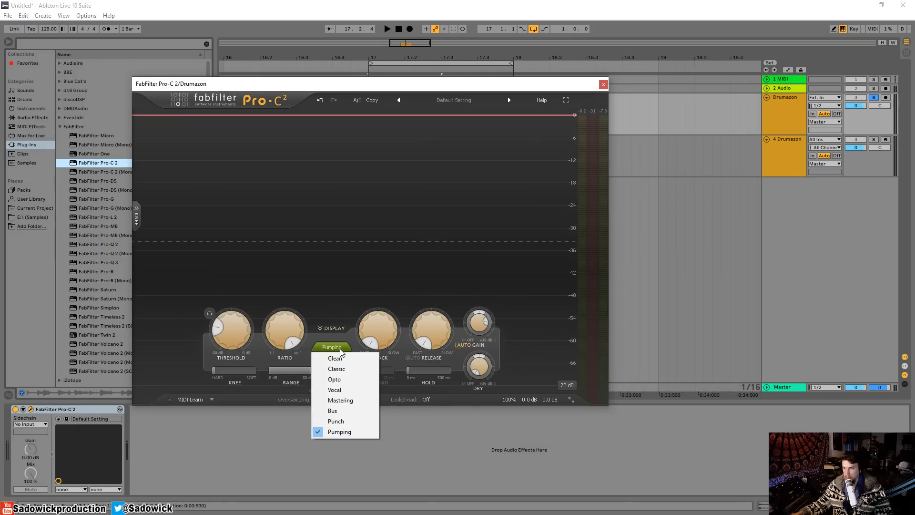
click(344, 351)
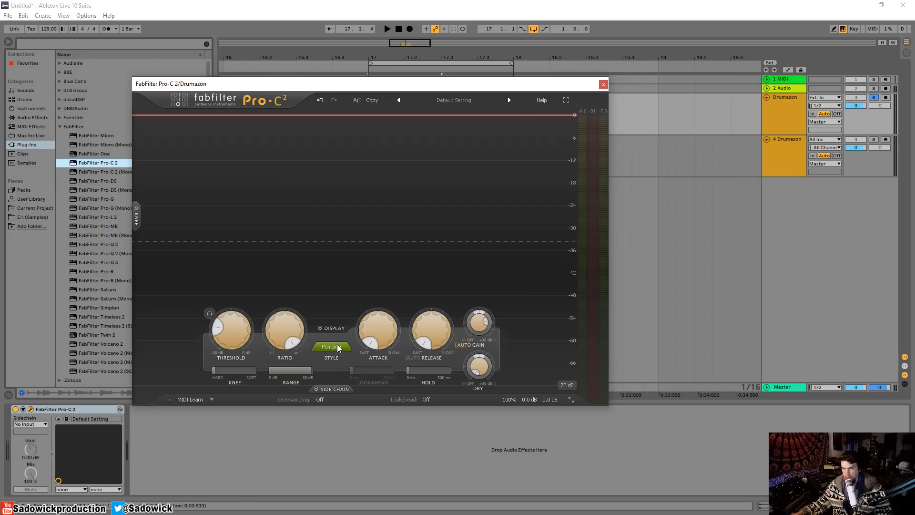
mouse_move(338, 347)
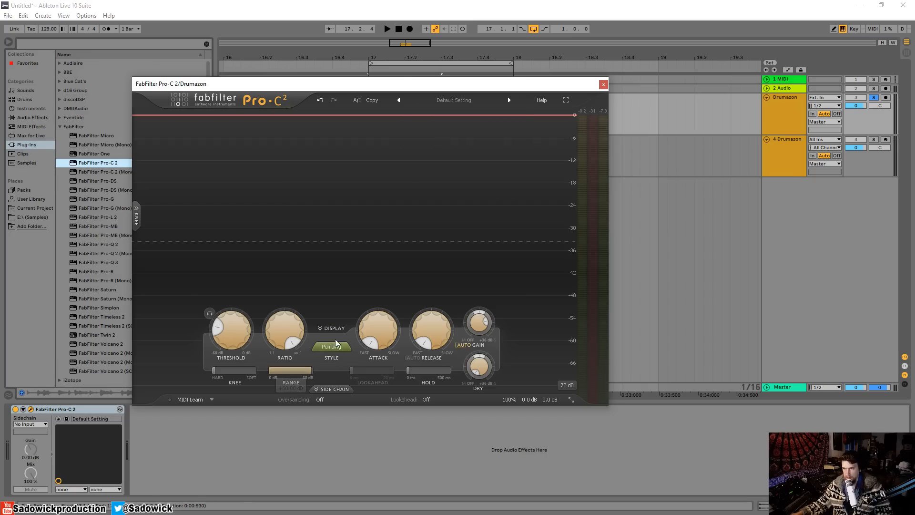
key(space)
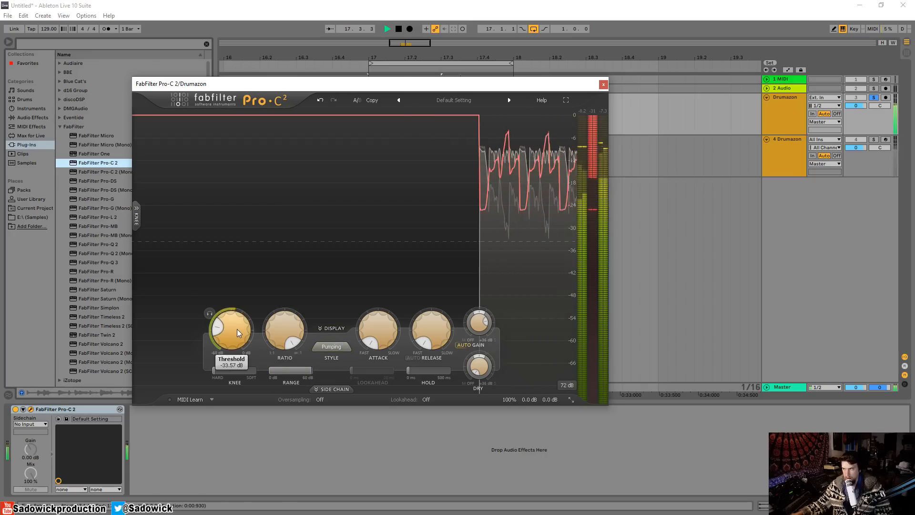
mouse_move(237, 329)
key(space)
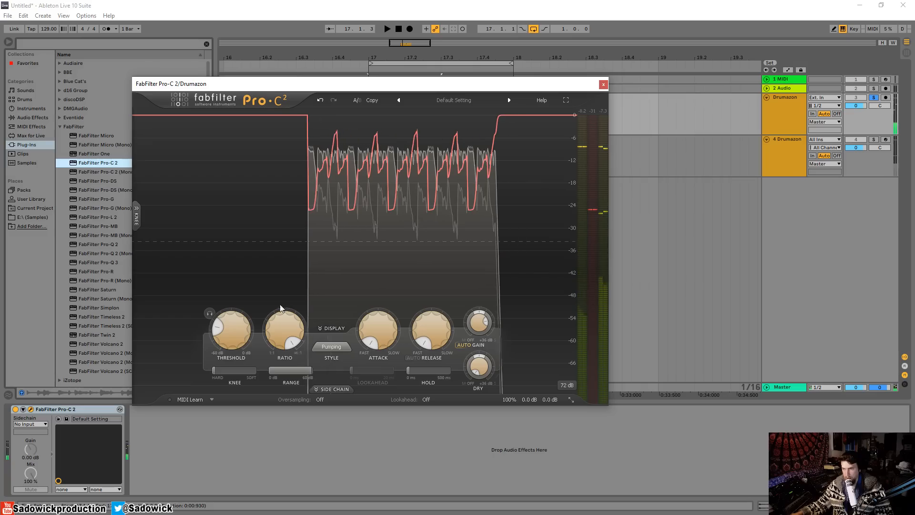
Close Pro-C 2's window, fold the device and insert FabFilter Pro-Q 3 after it
click(604, 84)
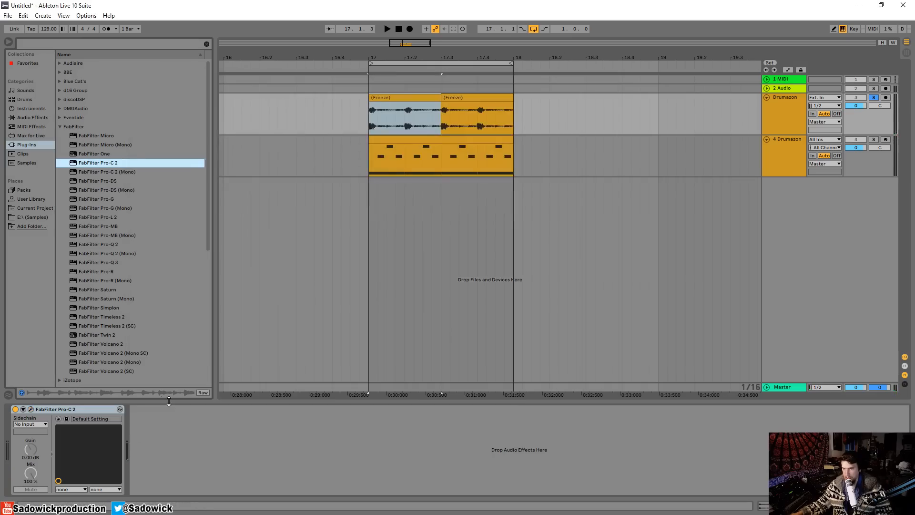
double_click(78, 407)
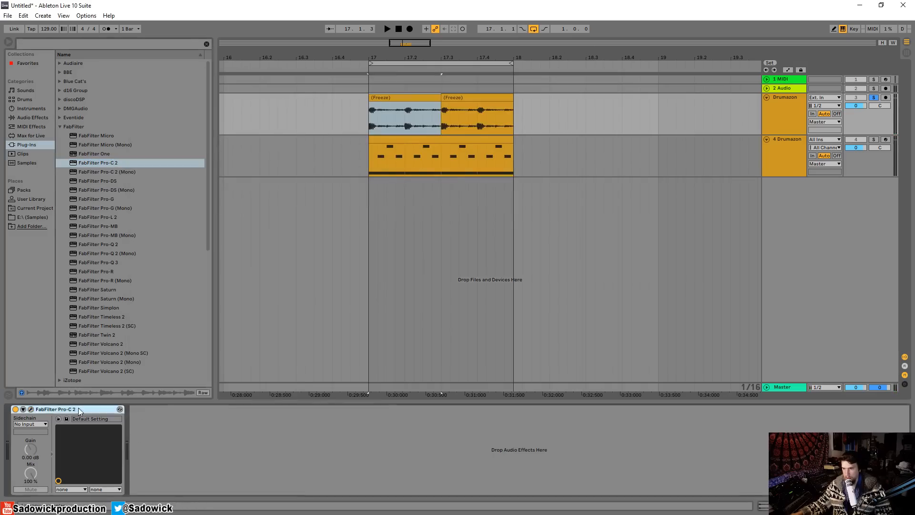
double_click(104, 263)
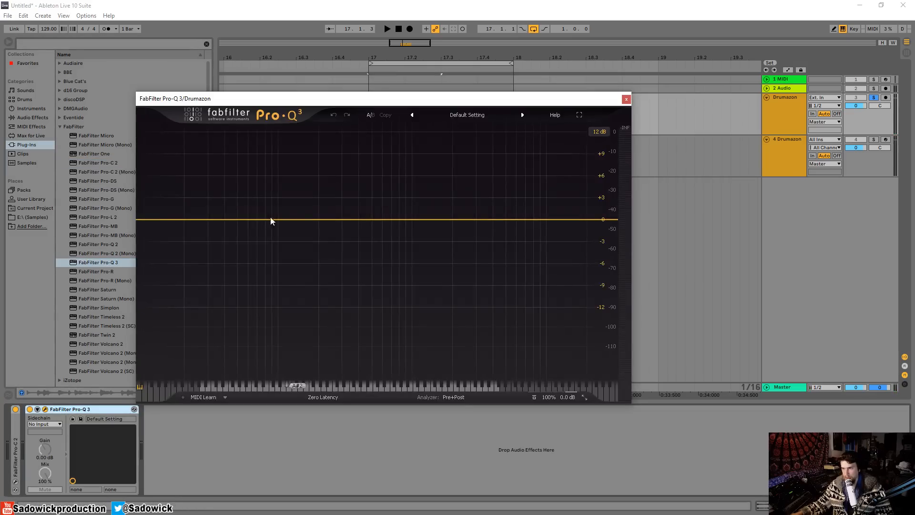
Add a 36 dB/oct low cut in Pro-Q 3 at about 161 Hz with Q about 2.25 while playing the loop
click(165, 219)
key(space)
drag(165, 219, 289, 208)
key(space)
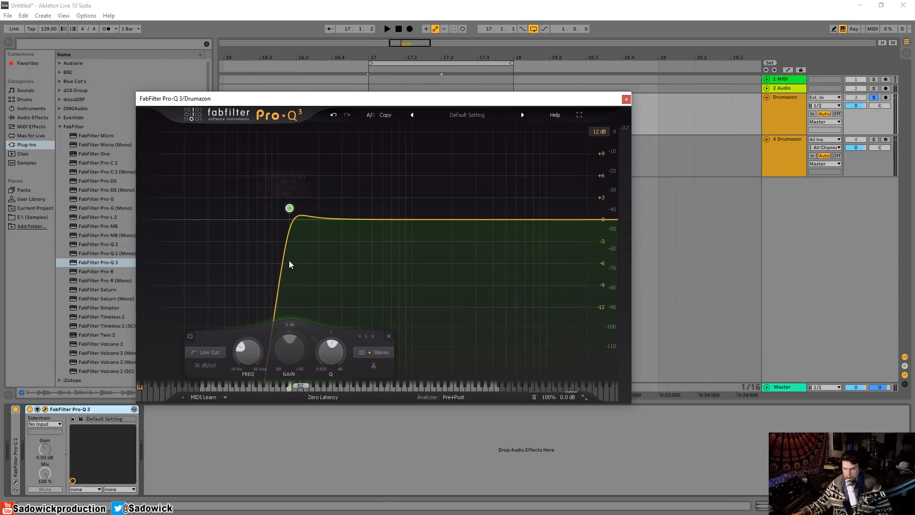
drag(289, 208, 303, 176)
key(space)
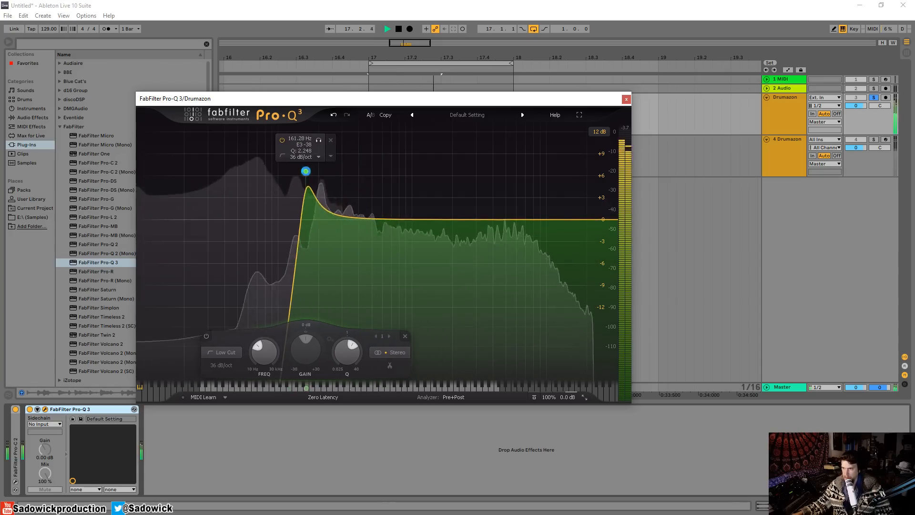
Raise Pro-Q 3's low-cut frequency, add a slight midrange boost and a gentle high-frequency dip, and close the plug-in window
key(space)
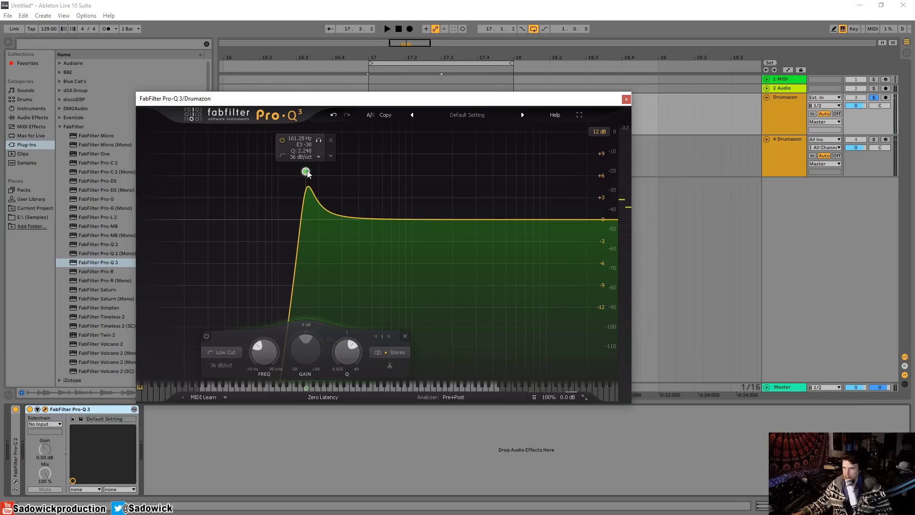
key(space)
drag(308, 172, 338, 168)
scroll(296, 177, down, 2)
mouse_move(439, 220)
mouse_down()
mouse_move(439, 285)
mouse_move(480, 168)
mouse_move(454, 214)
mouse_up()
drag(529, 218, 522, 236)
click(626, 100)
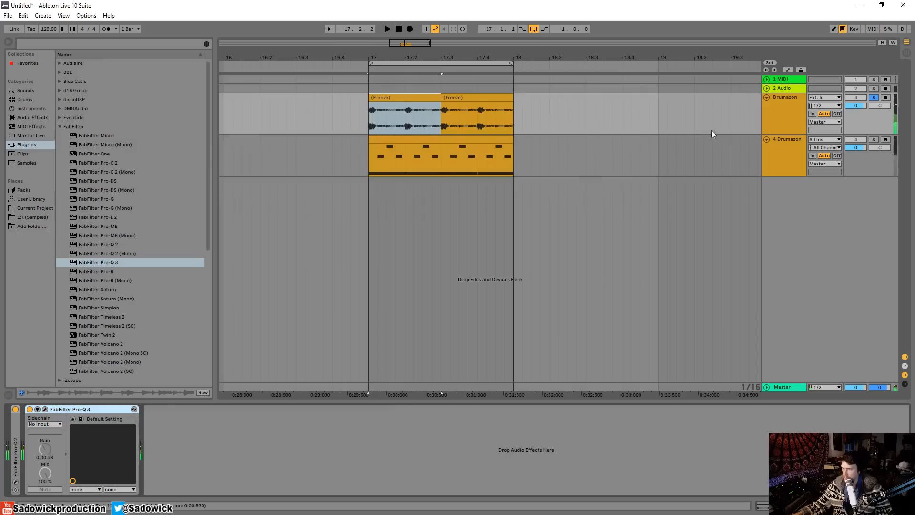
Fold the Pro-Q 3 device and insert FabFilter Pro-R after it on the Drumazon audio track
double_click(77, 411)
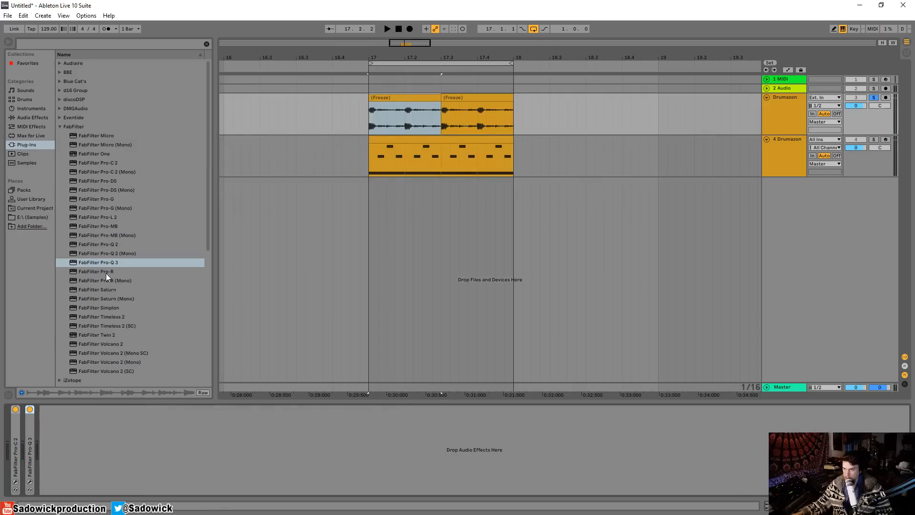
drag(106, 274, 181, 471)
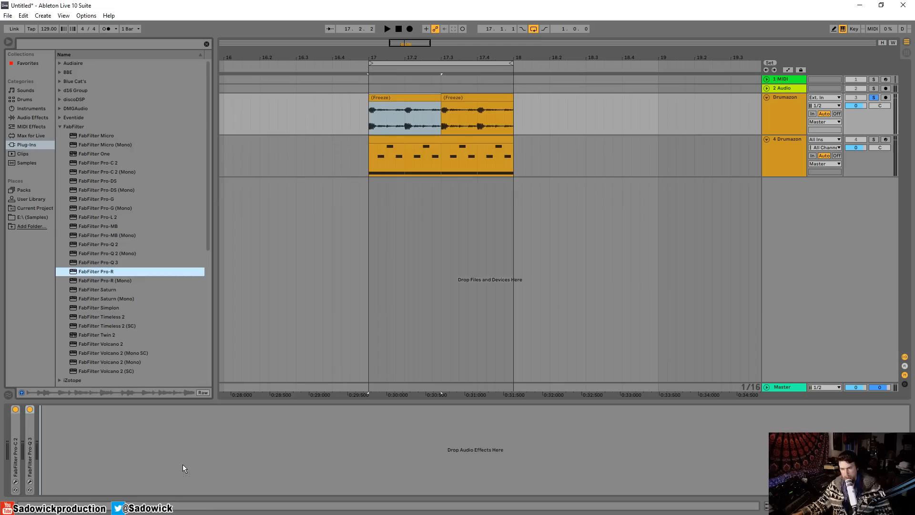
drag(183, 462, 183, 461)
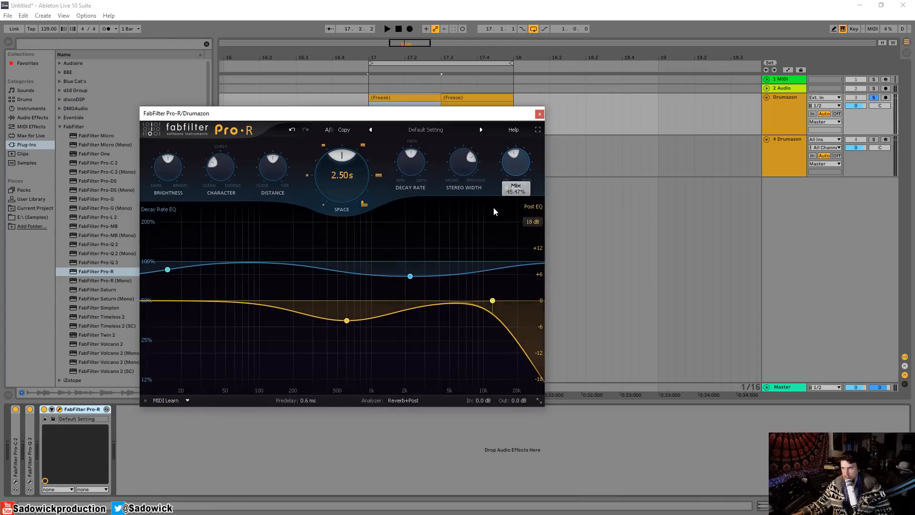
Set Pro-R's space to 1.70 s and its mix to about 19% while playing the loop
key(space)
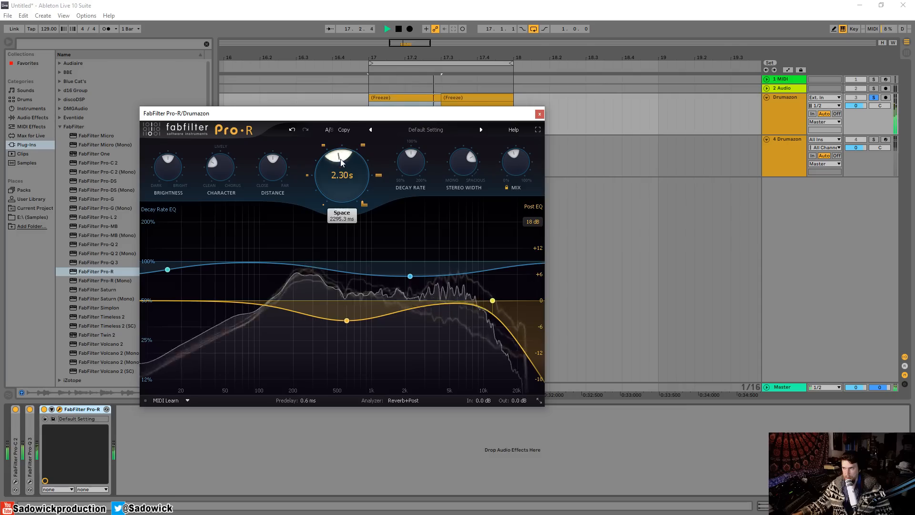
drag(347, 168, 364, 205)
drag(515, 160, 505, 171)
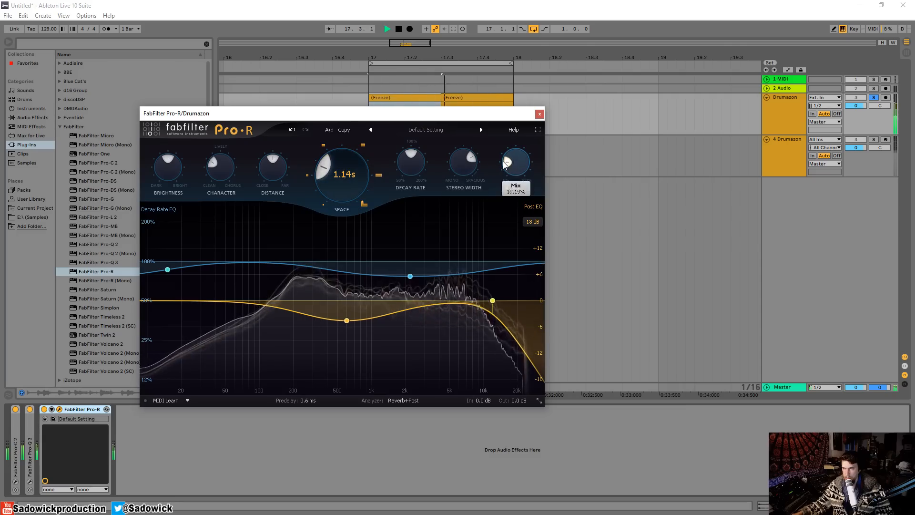
mouse_move(334, 171)
mouse_down()
mouse_move(348, 155)
mouse_move(327, 165)
mouse_up()
Raise Pro-R's character and stereo width, bring the distance close, audition the loop and close the plug-in window
drag(221, 164, 224, 124)
key(space)
drag(274, 177, 307, 189)
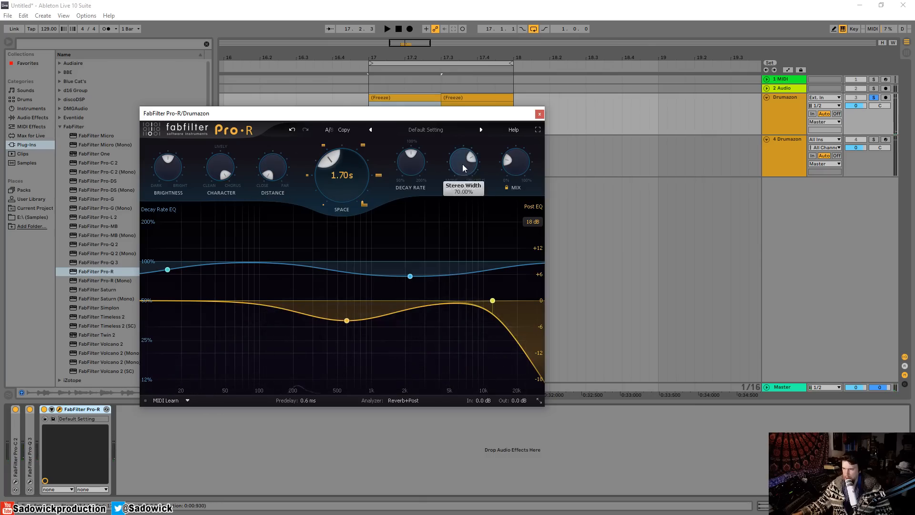
drag(462, 164, 509, 170)
key(space)
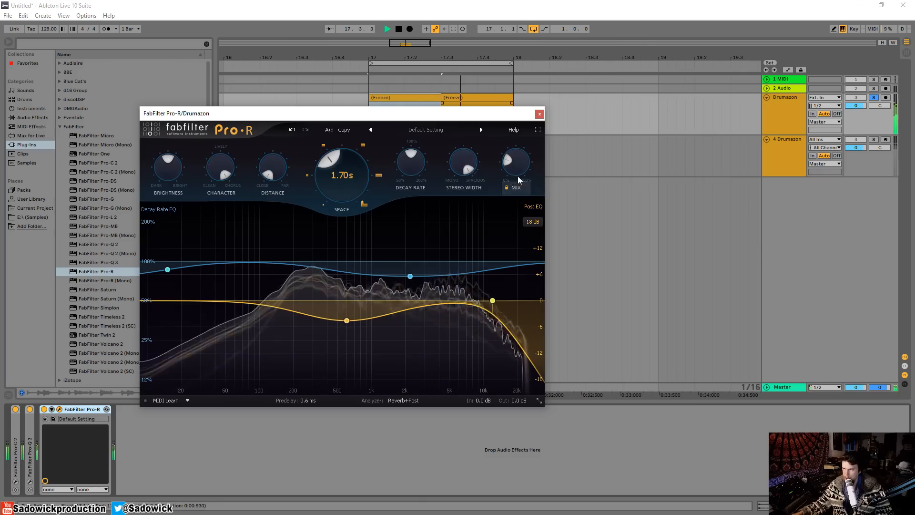
key(space)
click(538, 115)
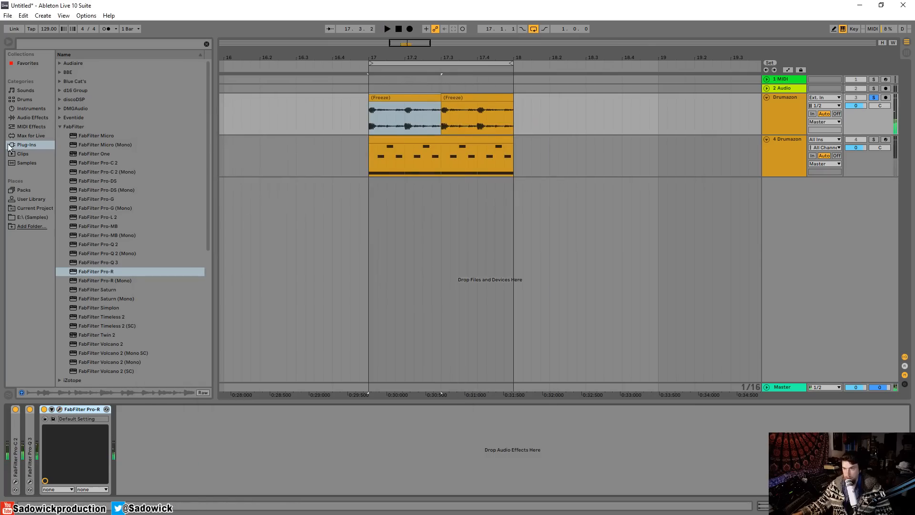
Insert iZotope RX 7 De-reverb after Pro-R on the Drumazon audio track
click(59, 127)
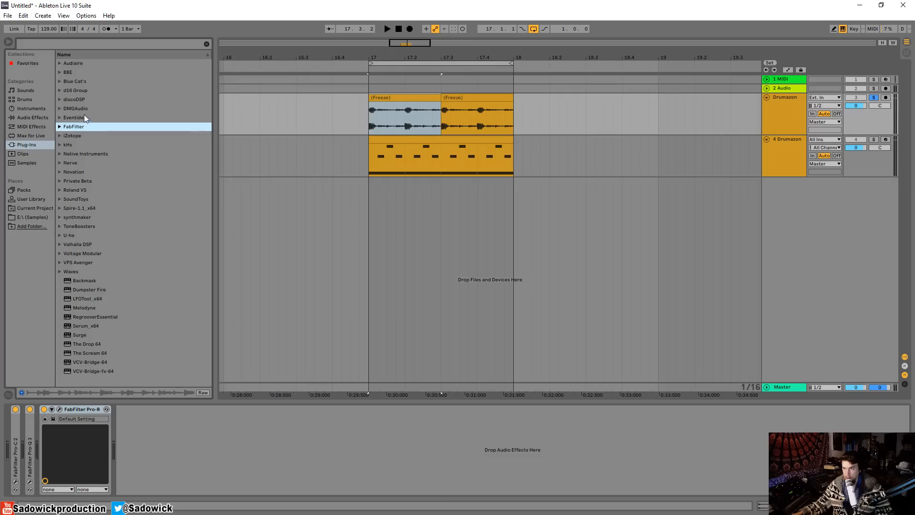
click(60, 136)
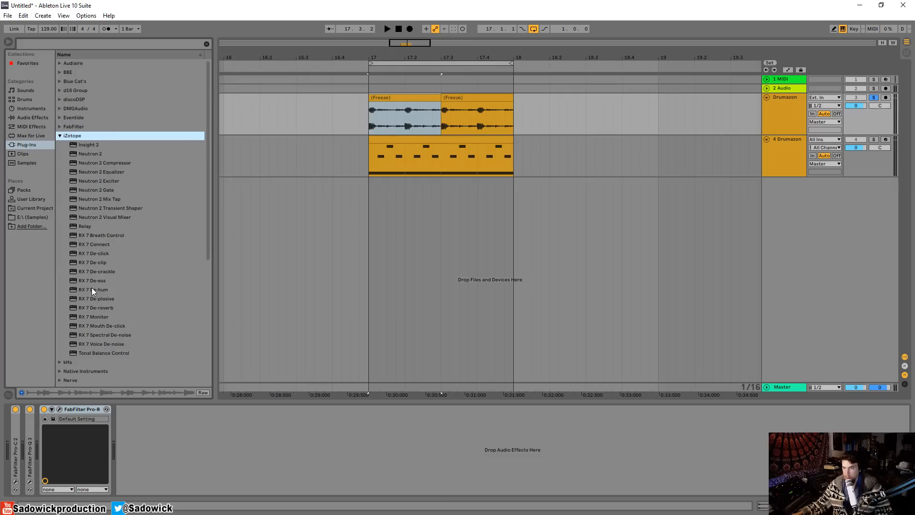
drag(92, 308, 204, 479)
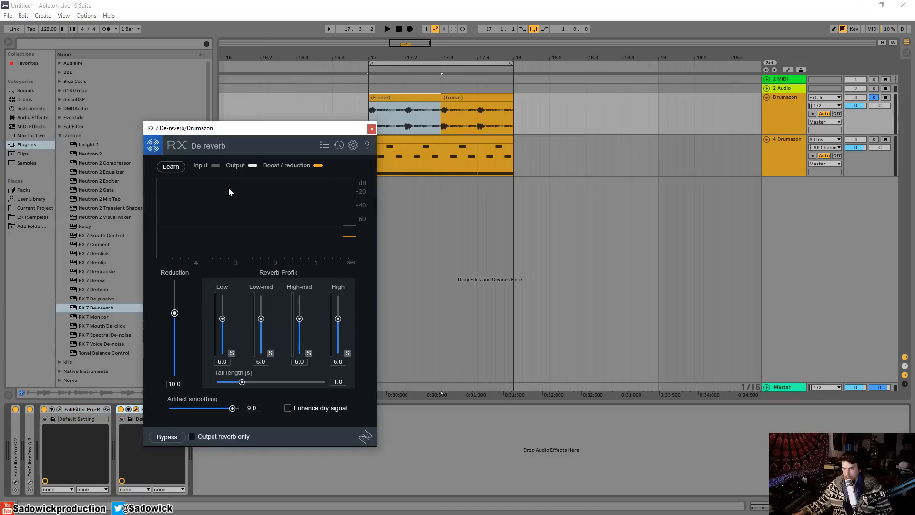
During playback, set De-reverb's reduction to 20.0, high to 6.7, and both low-mid and high-mid to 0.0
key(space)
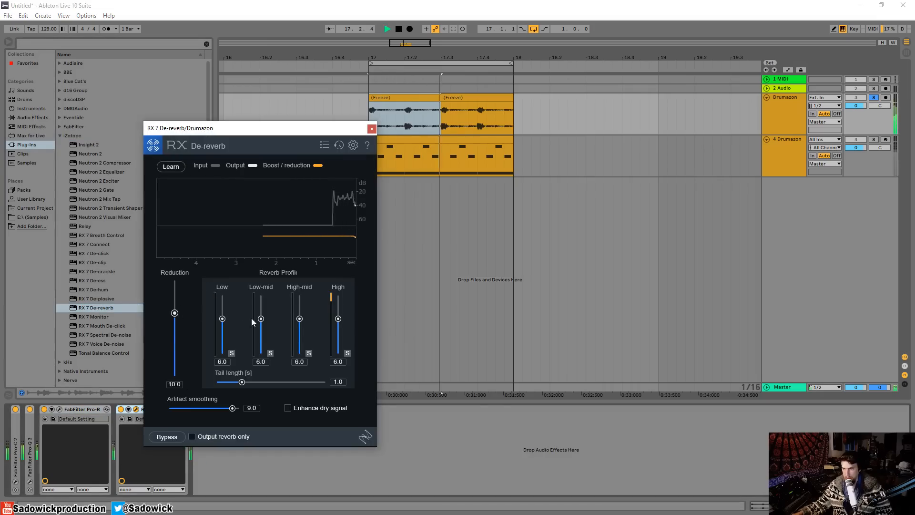
drag(175, 312, 175, 296)
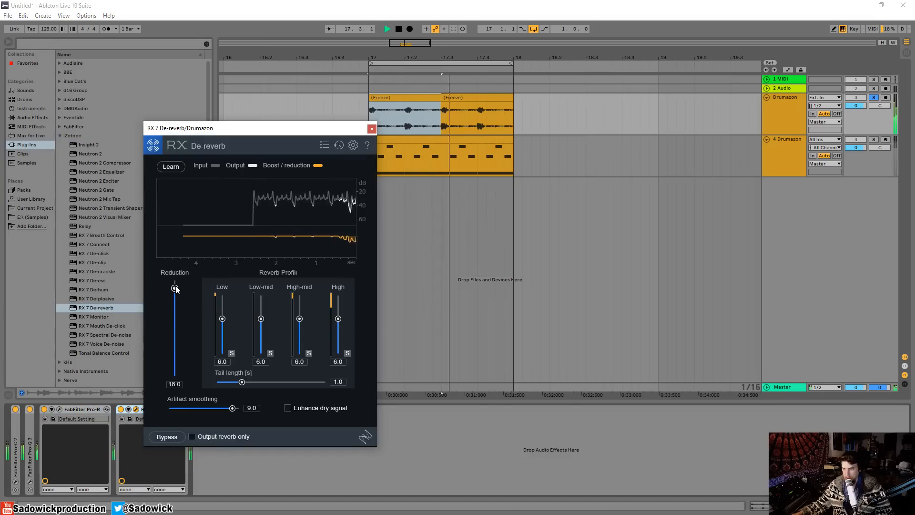
drag(300, 319, 340, 336)
key(space)
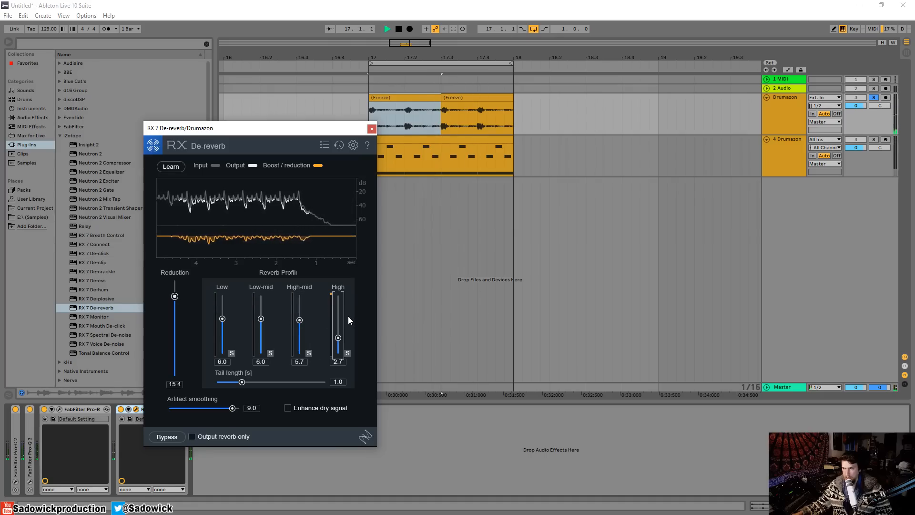
key(space)
drag(338, 338, 301, 361)
drag(261, 319, 242, 383)
drag(175, 296, 182, 268)
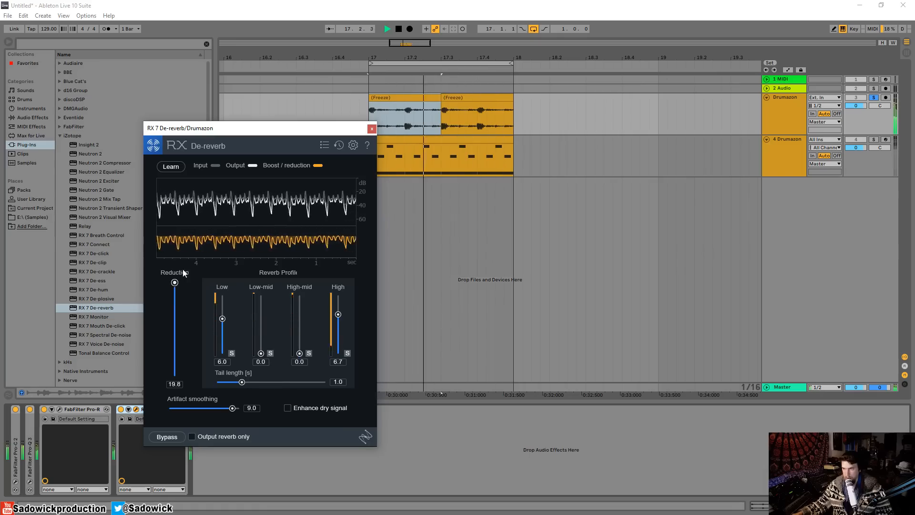
Briefly audition the reverb-only output, set De-reverb's low-mid to 5.3 and high-mid to 1.2, and close its window
click(192, 437)
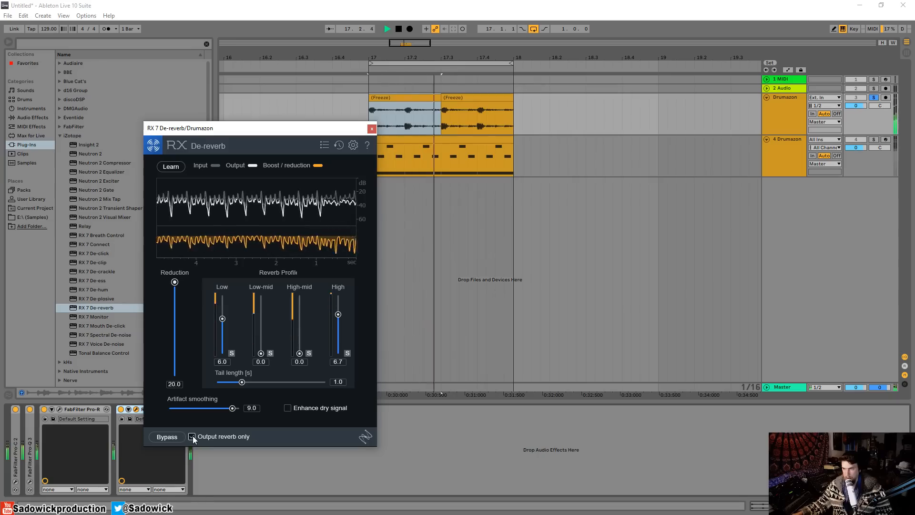
click(192, 436)
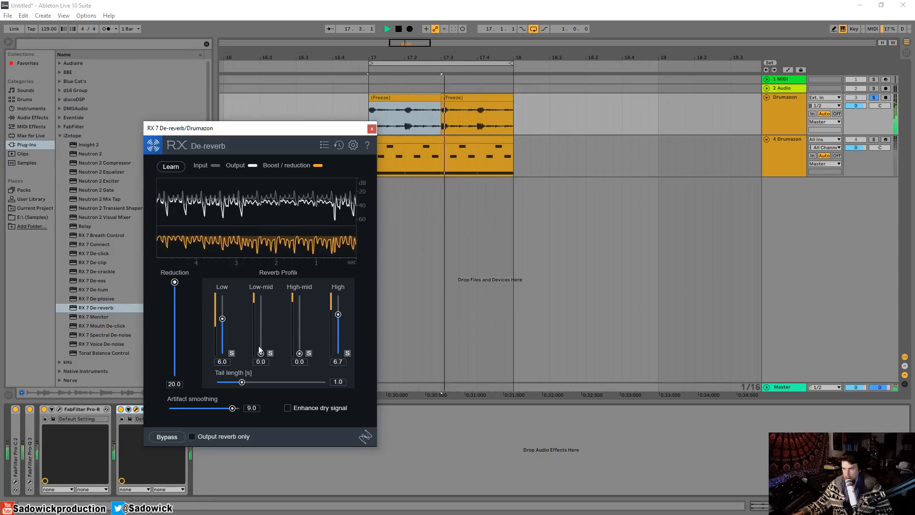
drag(261, 354, 261, 323)
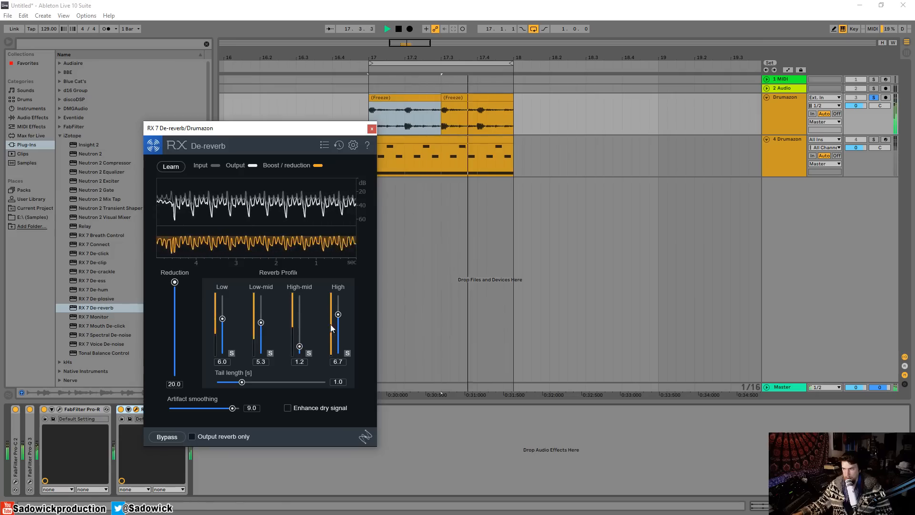
click(372, 128)
Stop playback and fold the Pro-R and RX 7 De-reverb devices on the Drumazon audio track
click(834, 134)
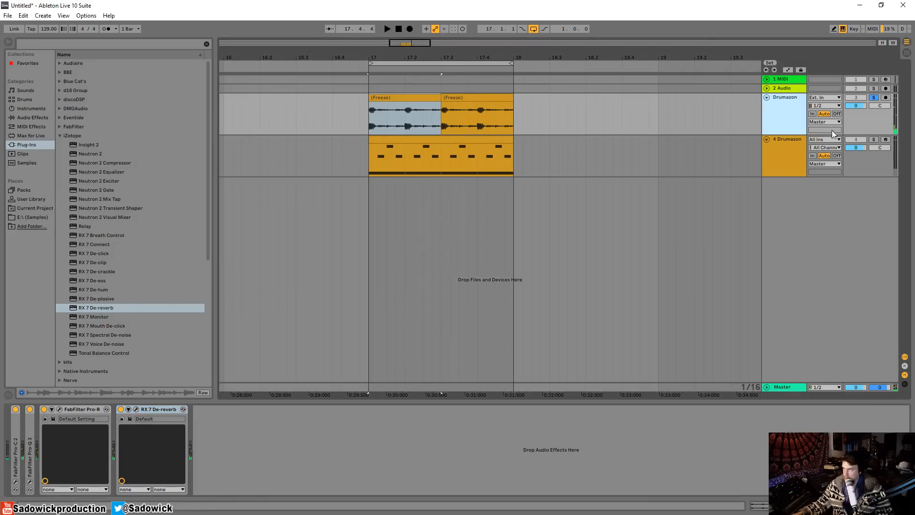
double_click(80, 411)
double_click(94, 411)
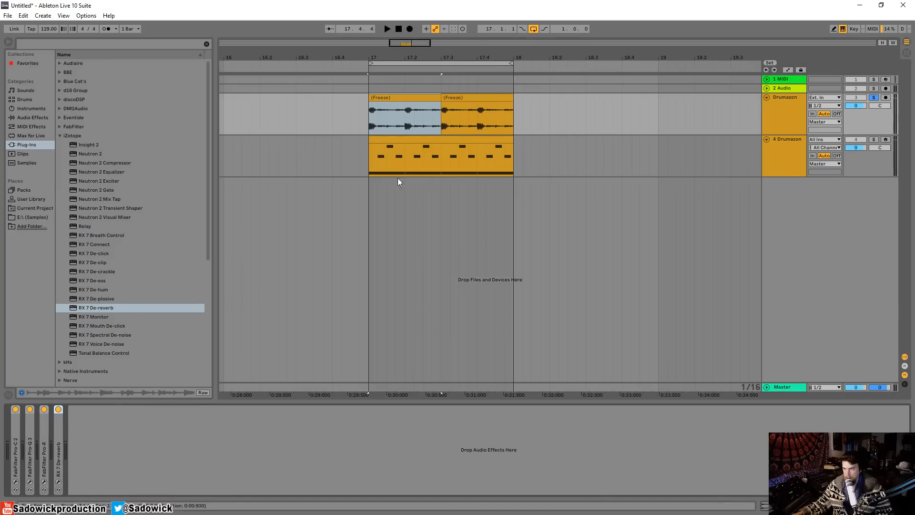
Freeze and flatten the Drumazon audio track to print the processed loop
right_click(794, 97)
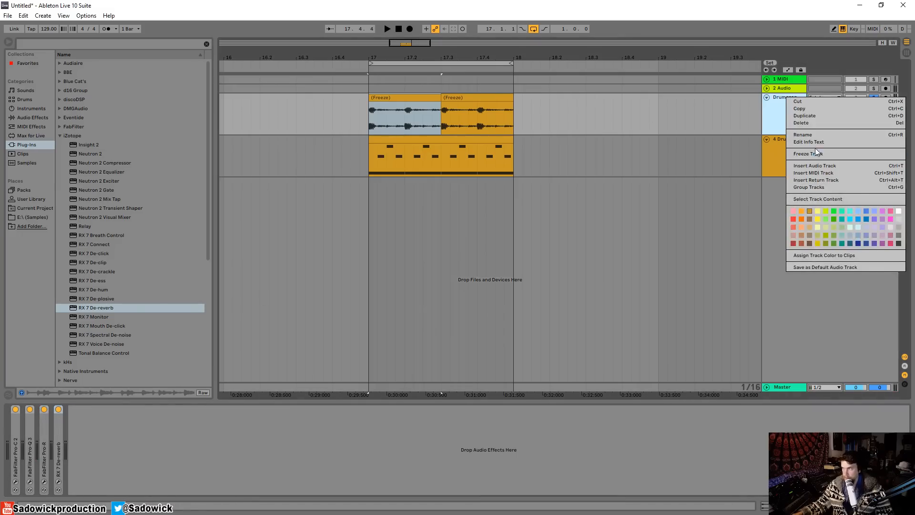
click(816, 153)
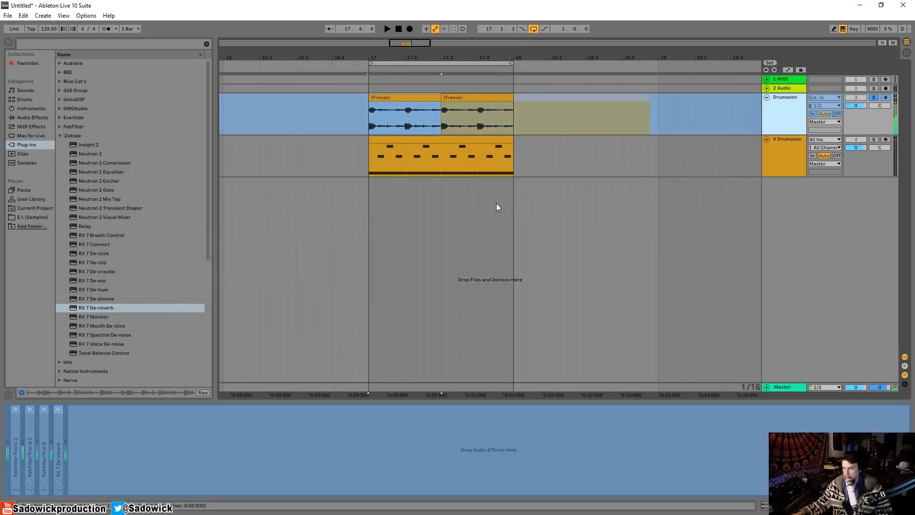
right_click(786, 99)
click(814, 164)
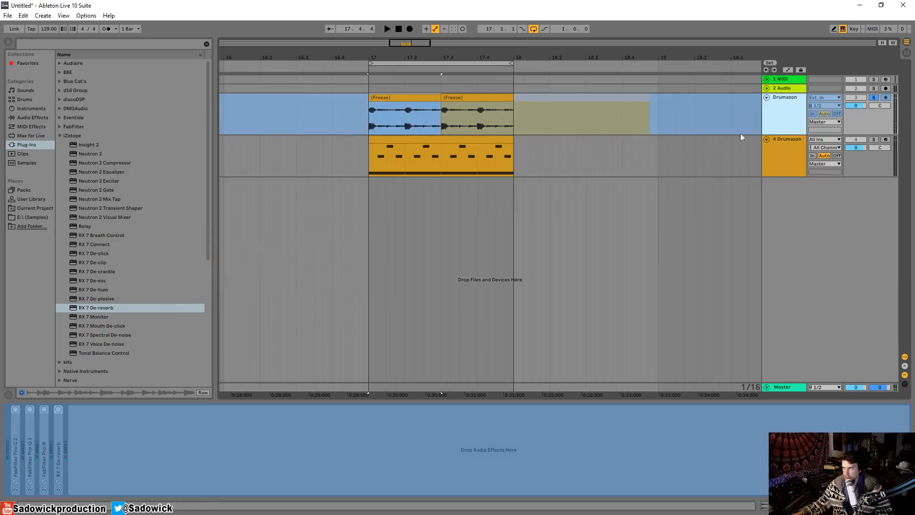
Delete the flattened clip's tail past bar 18 and replace its second half with a duplicate of the first half
click(418, 106)
mouse_move(438, 99)
mouse_down()
mouse_move(514, 100)
mouse_move(436, 114)
mouse_up()
click(517, 112)
key(Delete)
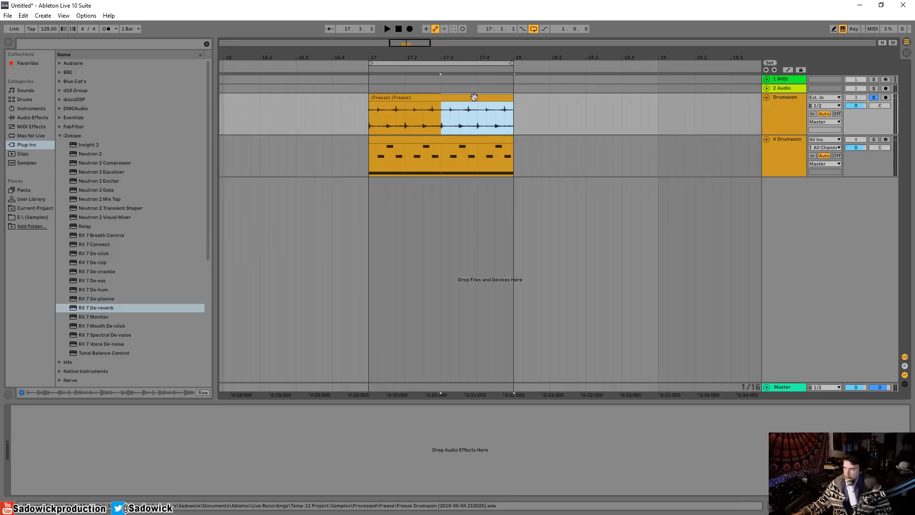
key(Delete)
key(ctrl+d)
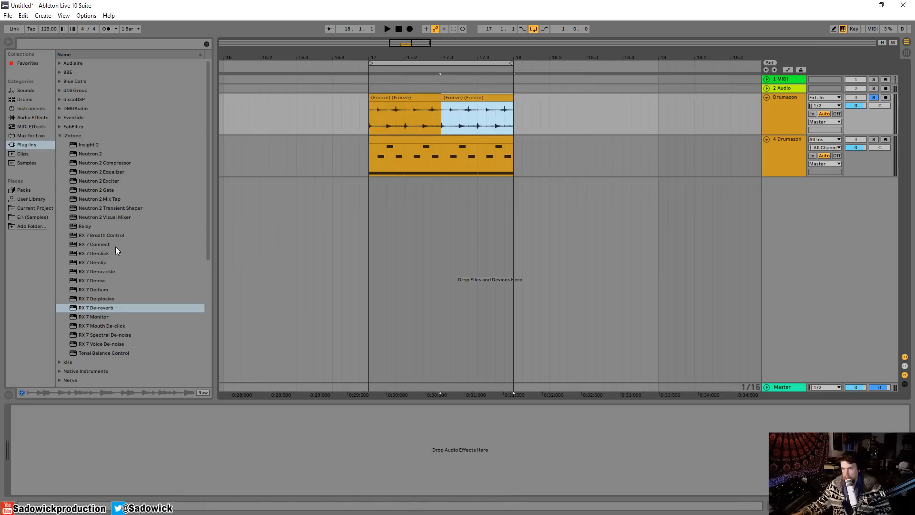
Collapse the iZotope plug-ins and insert FabFilter Pro-Q 3 on the flattened Drumazon track
click(60, 136)
click(59, 127)
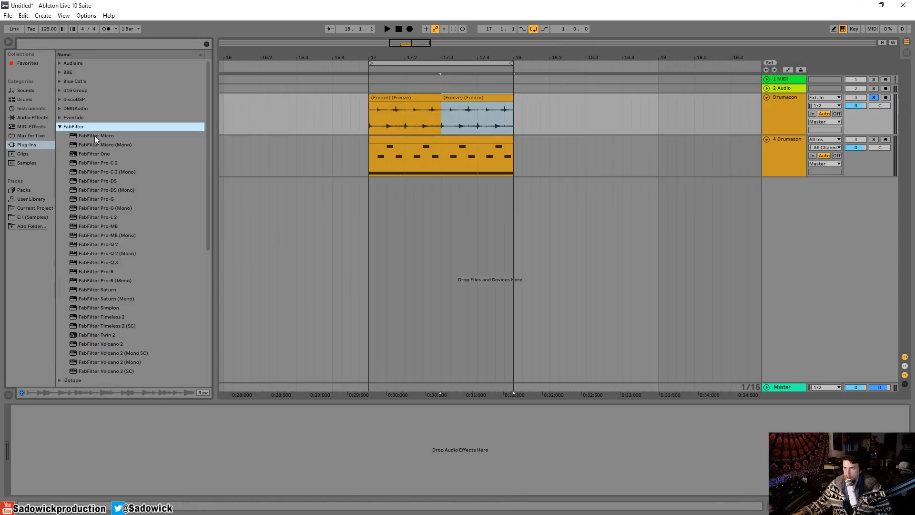
drag(96, 262, 447, 115)
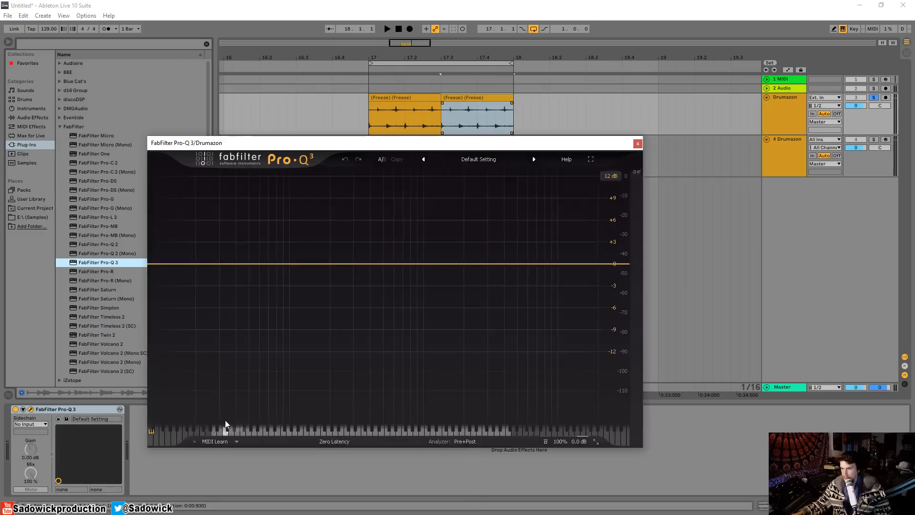
Add bell boosts of +6.72 dB at about 310 Hz and +3.65 dB at about 2965 Hz, and close Pro-Q 3's window
key(space)
drag(421, 263, 355, 214)
key(space)
drag(510, 264, 505, 222)
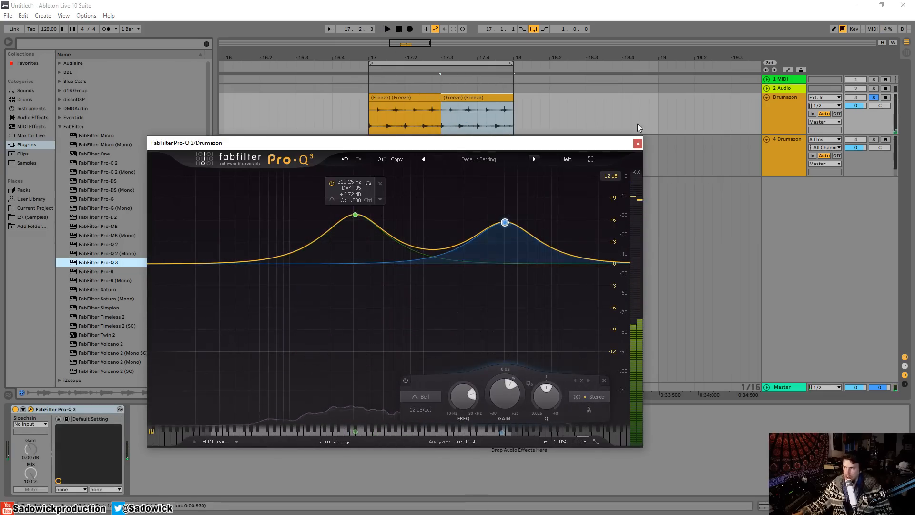
drag(581, 149, 622, 85)
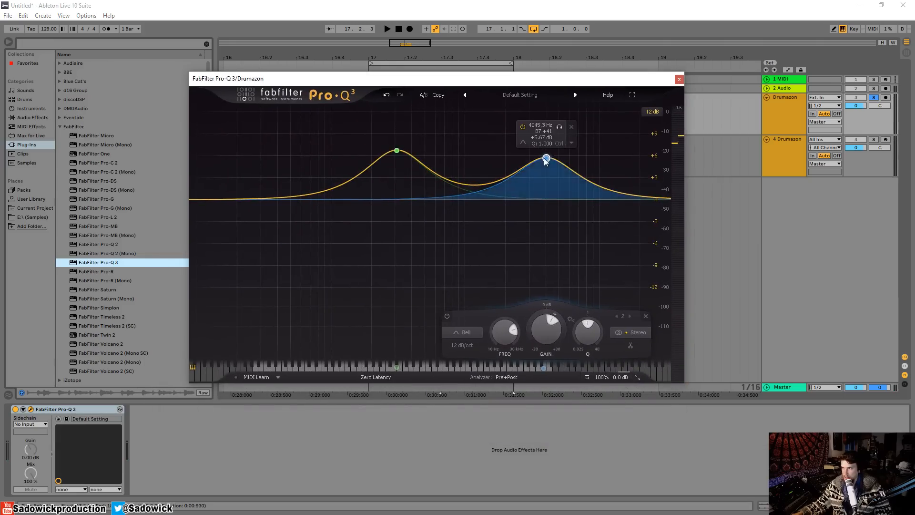
drag(546, 157, 528, 175)
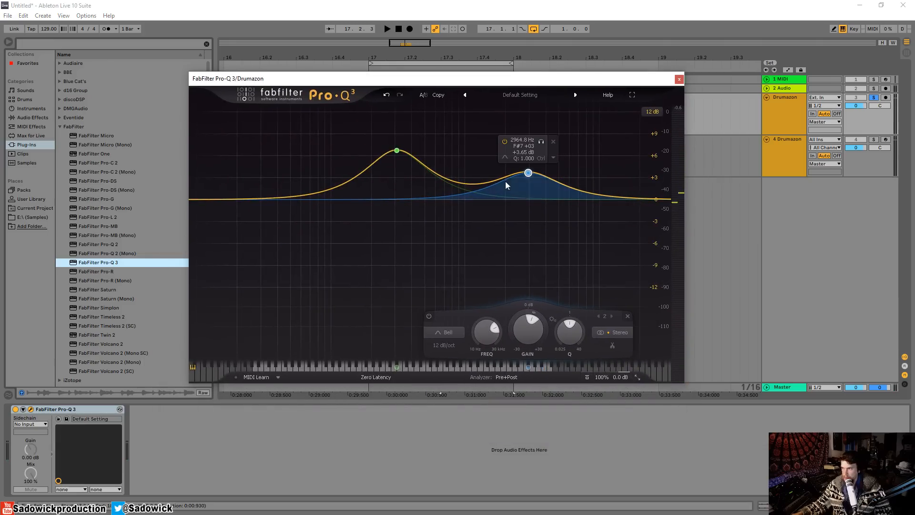
click(679, 79)
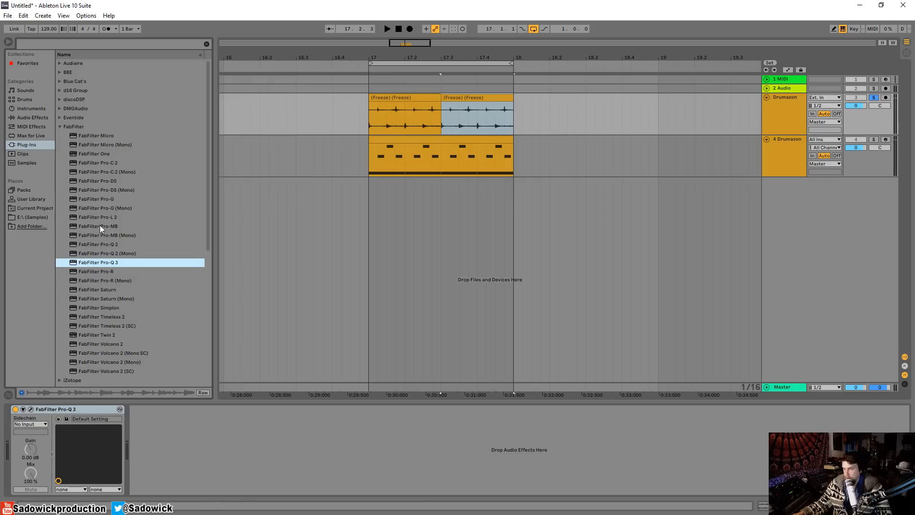
Insert FabFilter Pro-MB after Pro-Q 3, create separate low, mid and high compression bands, and audition the mid band
double_click(133, 225)
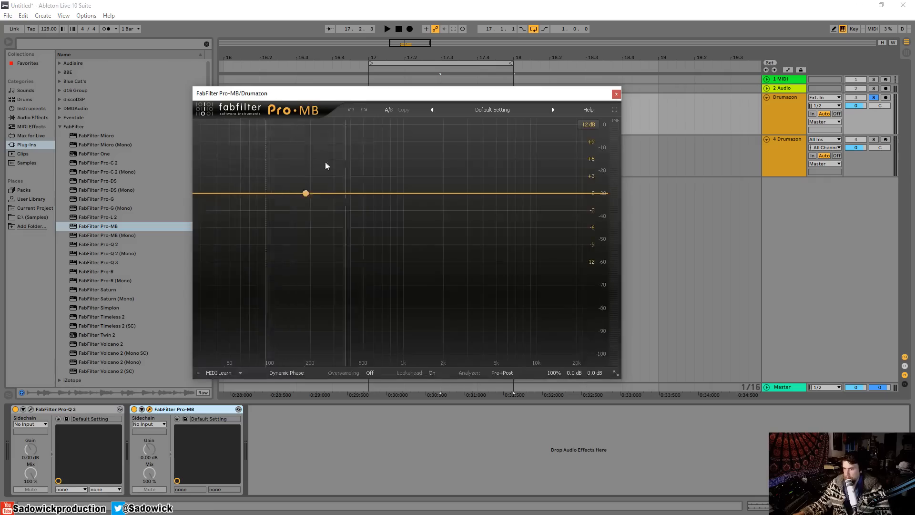
click(237, 156)
drag(275, 162, 354, 181)
key(space)
click(397, 125)
key(space)
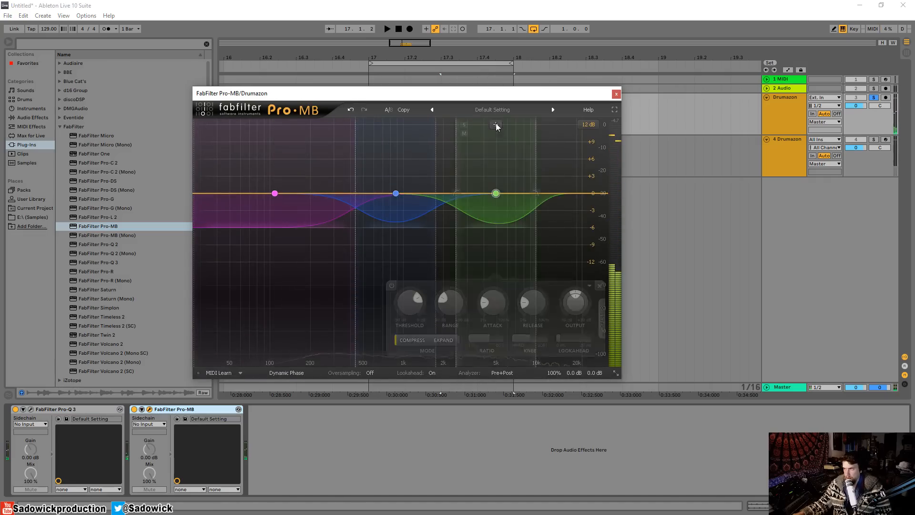
Extend Pro-MB's high band to the spectrum's top with about -9.7 dB range, set the mid band's range to -7.58 dB, and close and collapse Pro-MB
key(space)
drag(537, 141, 609, 143)
mouse_move(527, 234)
mouse_down()
mouse_move(525, 269)
mouse_move(524, 249)
mouse_up()
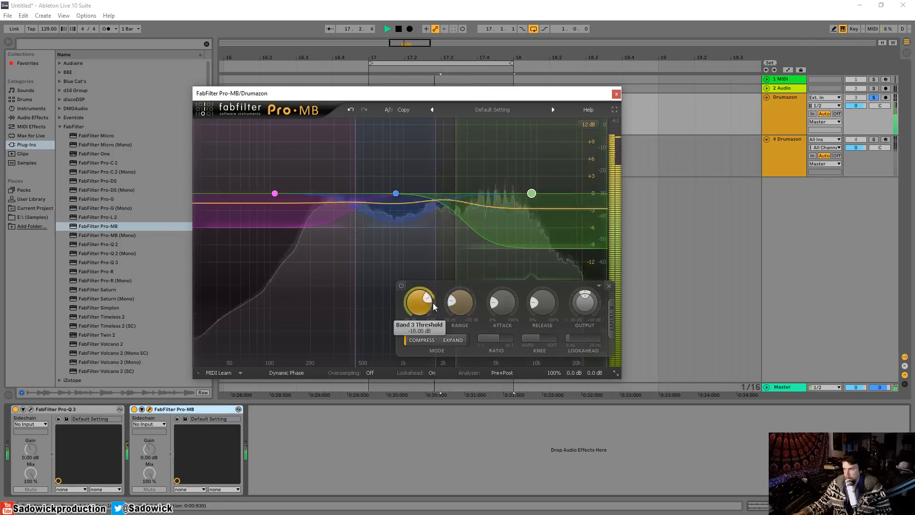
drag(401, 226, 400, 234)
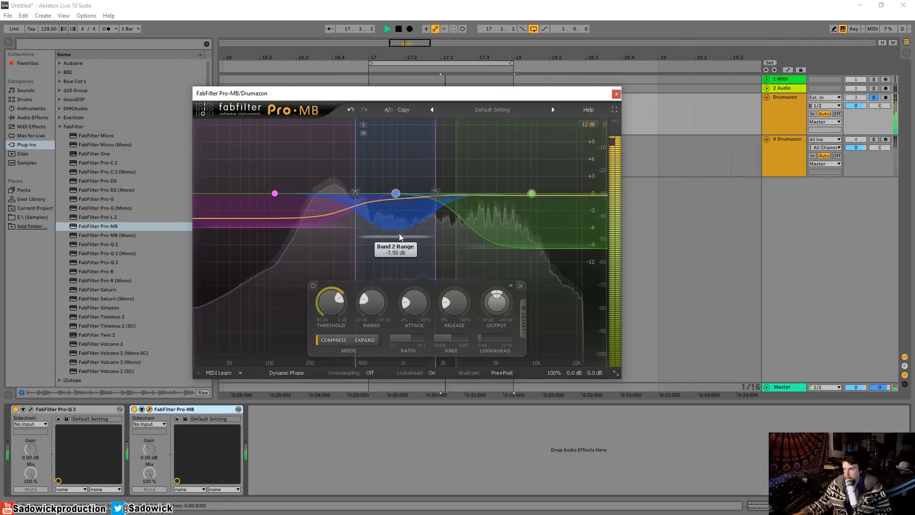
click(616, 94)
key(space)
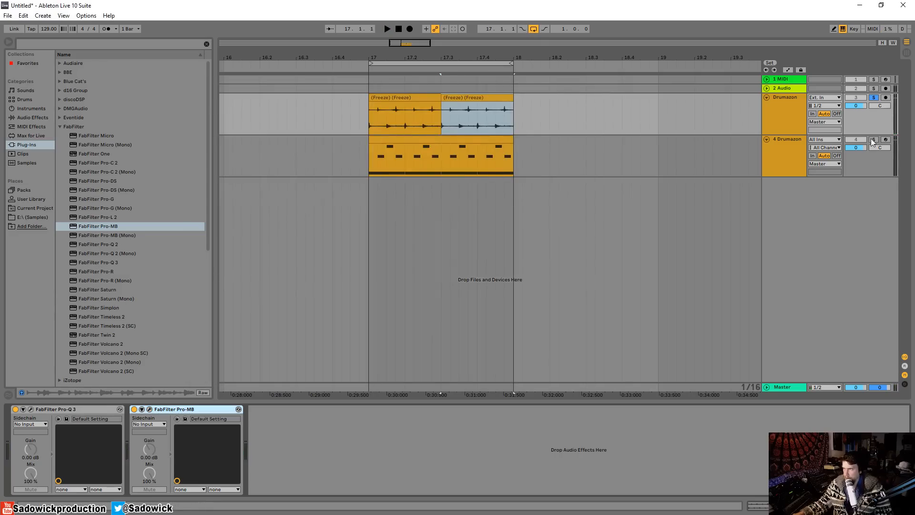
double_click(91, 408)
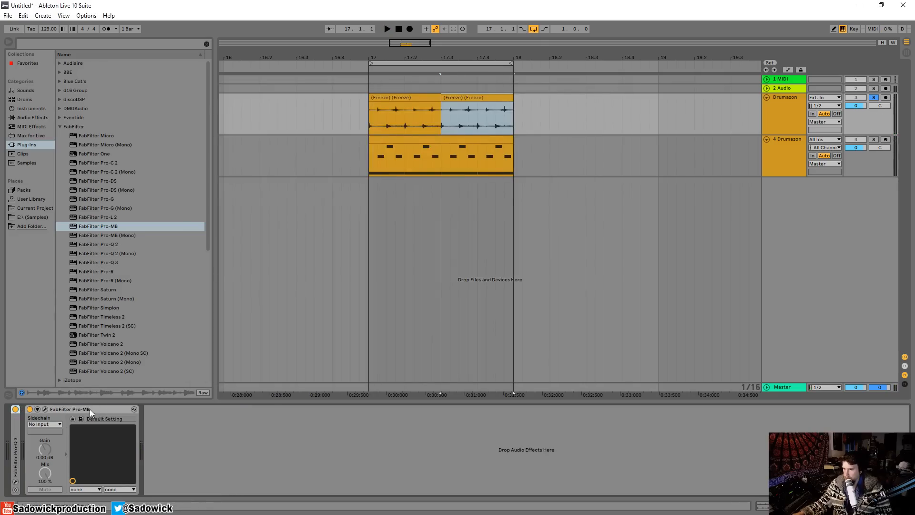
Look through the ToneBoosters and kHs plug-in folders for another effect, and reselect the flattened Drumazon track
click(60, 127)
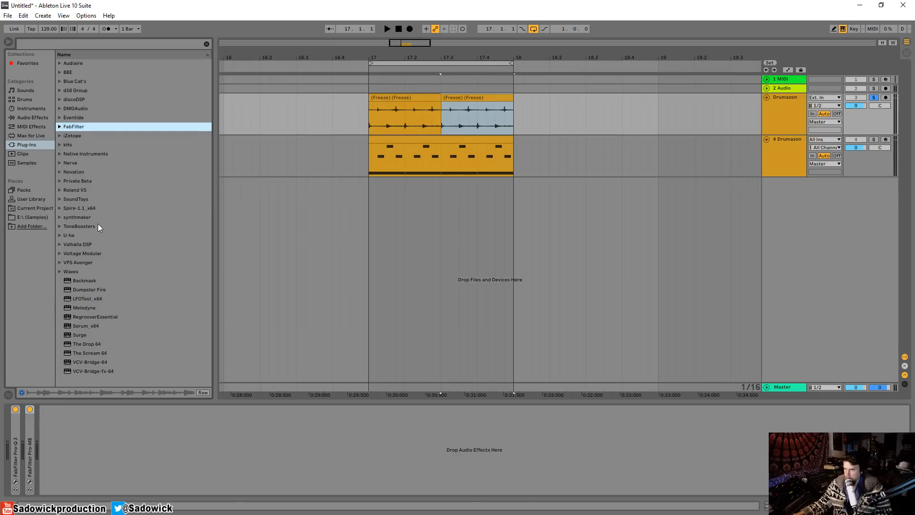
click(60, 227)
click(60, 227)
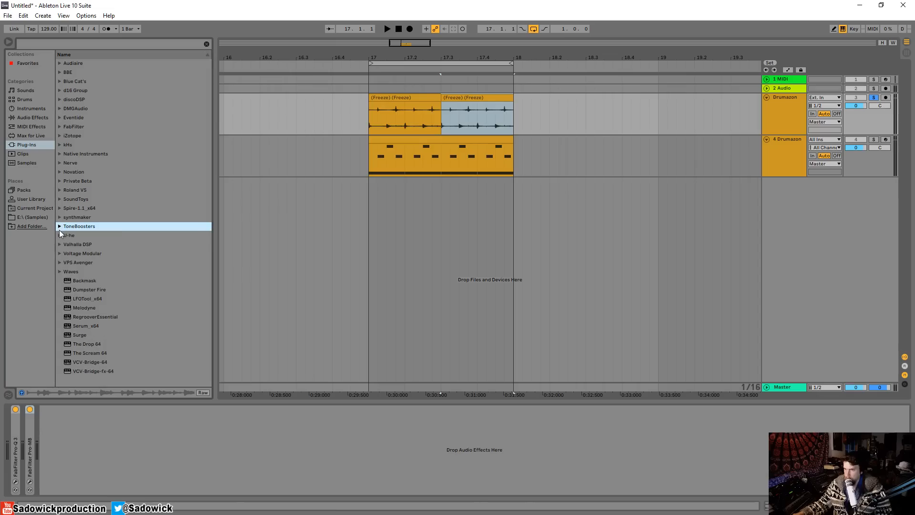
click(59, 145)
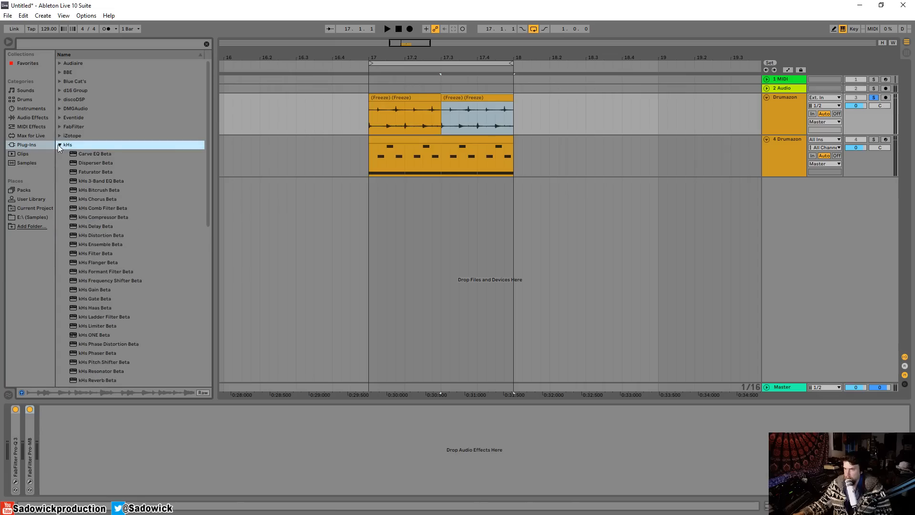
scroll(125, 271, down, 3)
scroll(92, 239, up, 3)
click(60, 144)
click(464, 143)
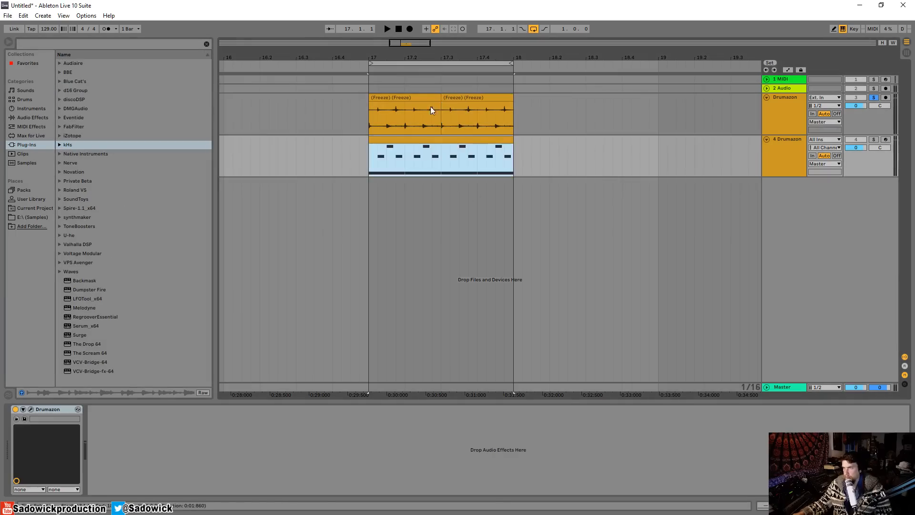
click(414, 108)
click(869, 123)
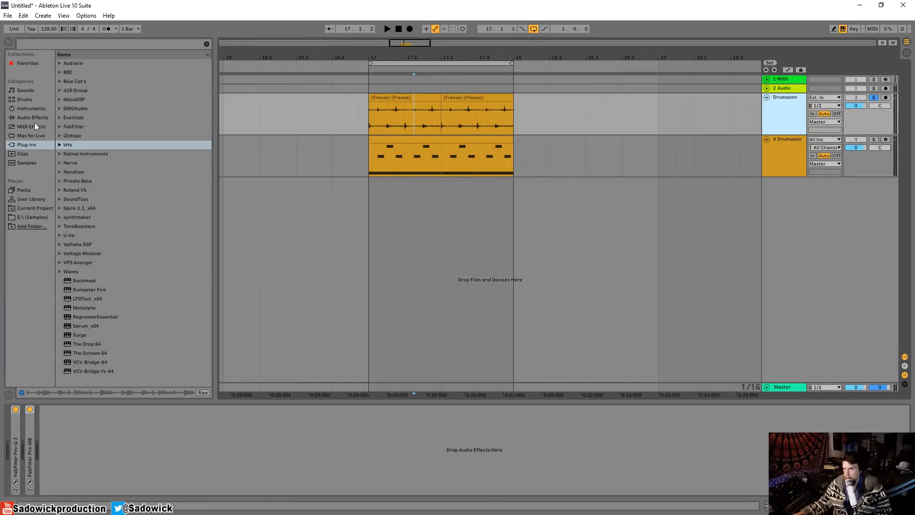
Insert the Waves C1 comp Stereo plug-in after Pro-MB on the flattened Drumazon track
click(59, 272)
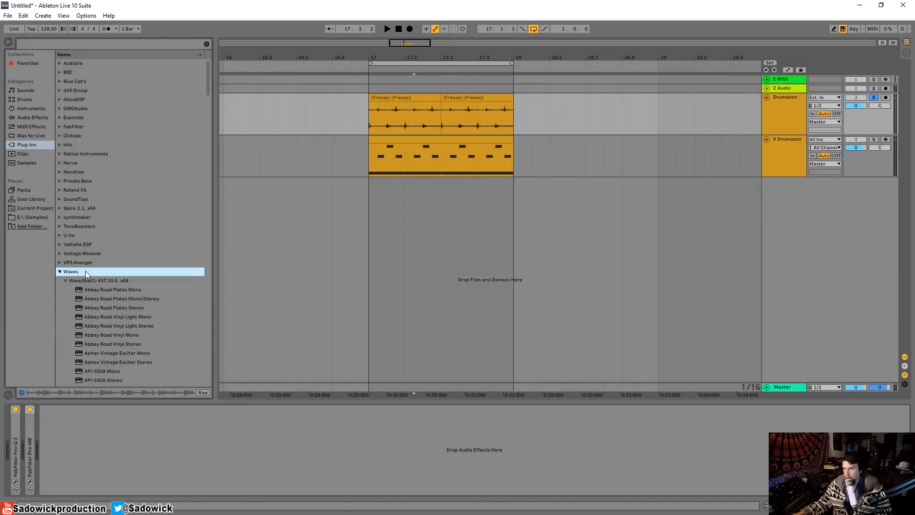
click(65, 281)
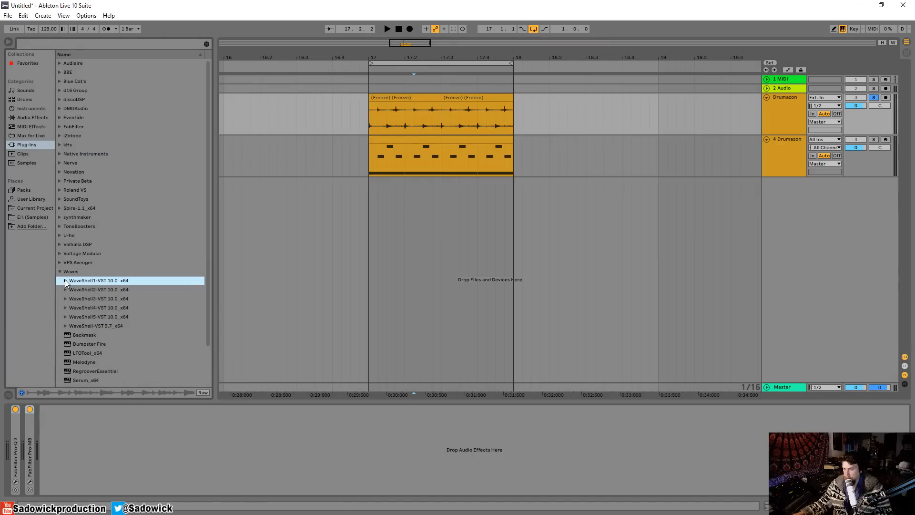
click(66, 280)
scroll(92, 309, down, 7)
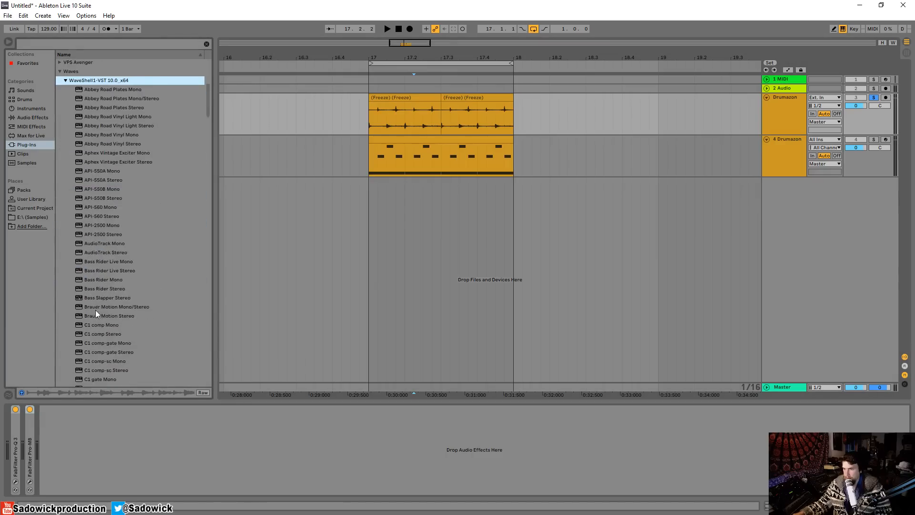
scroll(96, 311, down, 6)
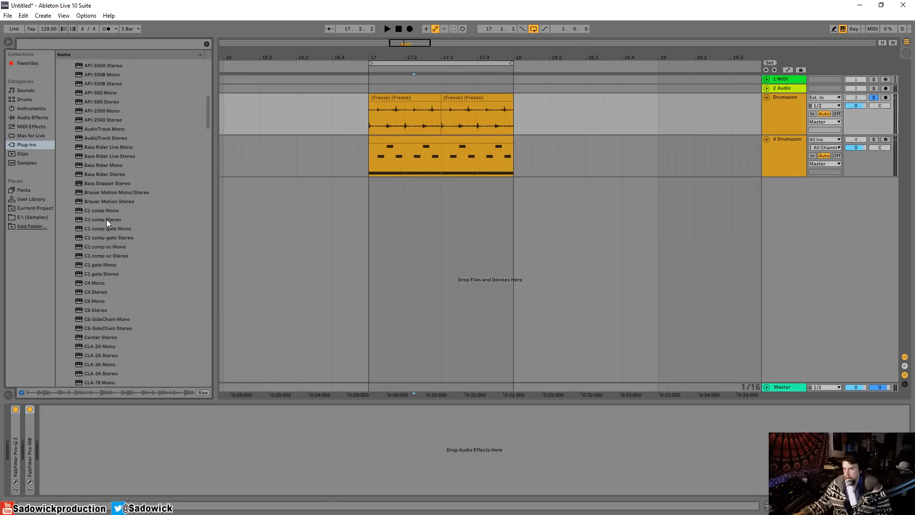
drag(106, 220, 121, 410)
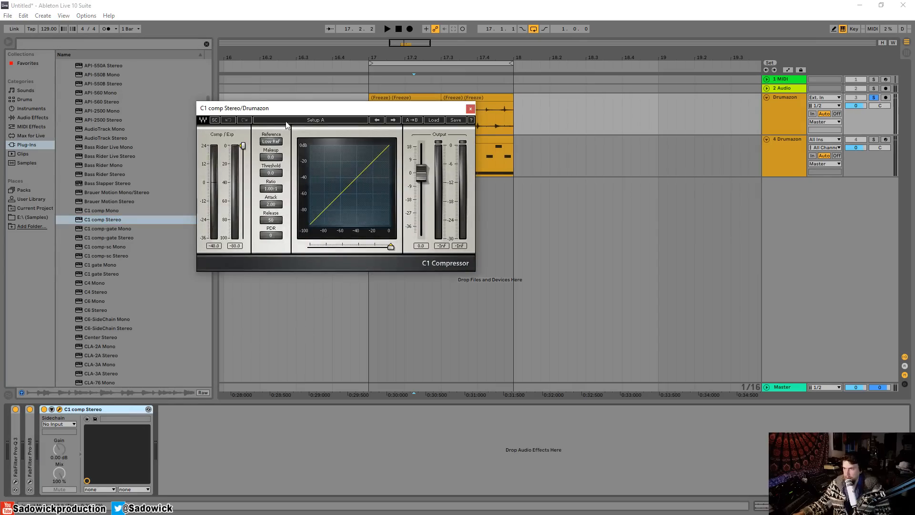
drag(308, 109, 239, 138)
During playback, set C1's ratio to 23.42:1, threshold to about -35.1, attack to 0.01 and release to 1
key(space)
mouse_move(175, 175)
mouse_down()
mouse_move(175, 239)
mouse_move(175, 175)
mouse_up()
key(space)
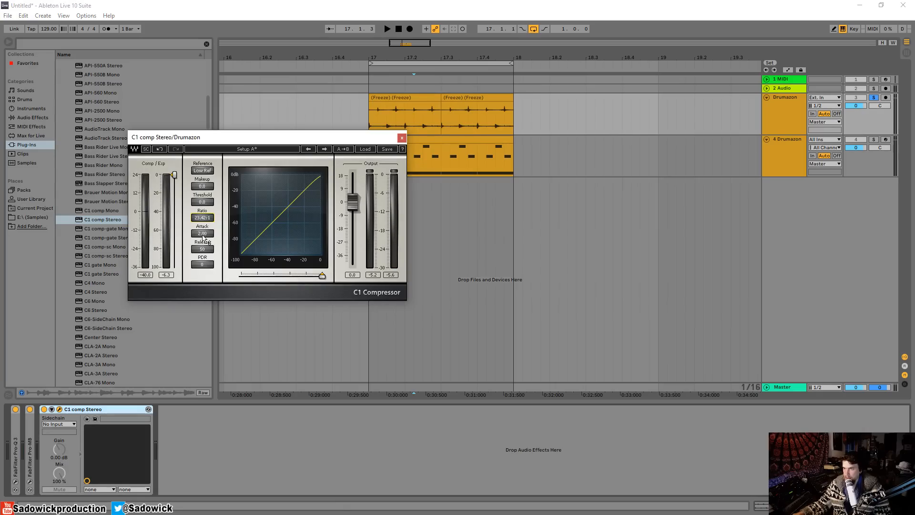
key(space)
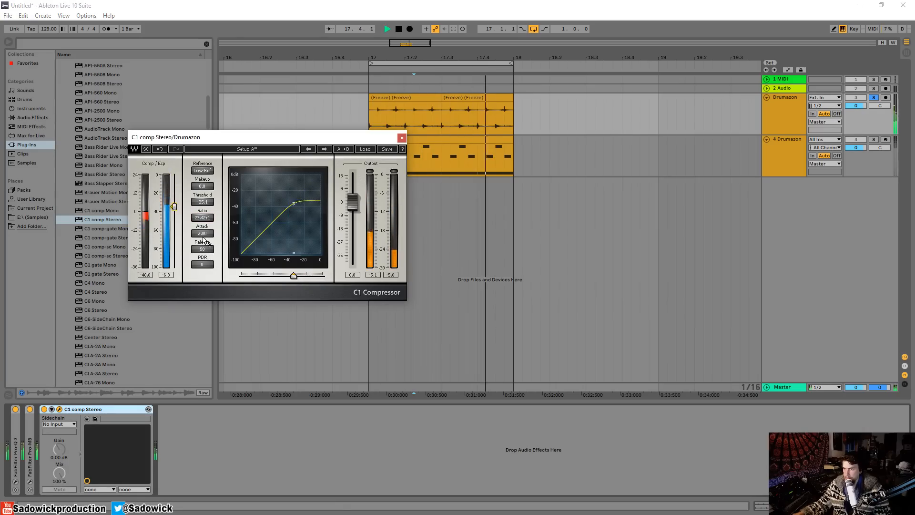
drag(202, 233, 203, 256)
key(space)
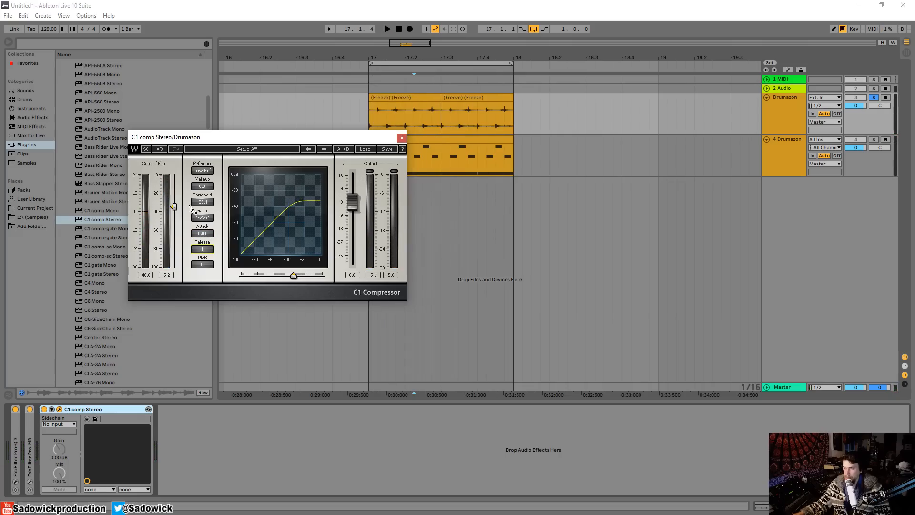
Try C1's threshold at -46.0 and -22.9 with the output at -3.1, and delete the compressor from the track
key(space)
drag(174, 207, 174, 217)
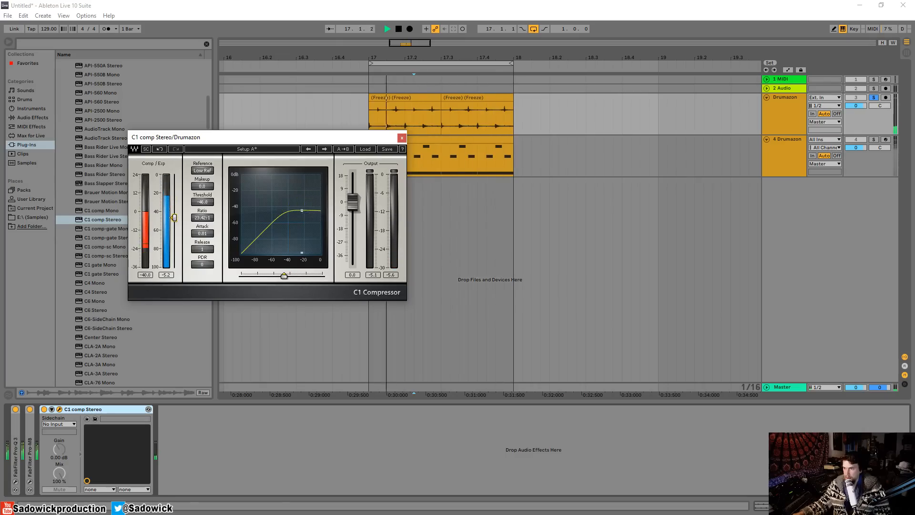
key(space)
mouse_move(353, 200)
mouse_down()
mouse_move(352, 175)
mouse_move(353, 223)
mouse_move(352, 204)
mouse_up()
key(space)
drag(174, 218, 175, 195)
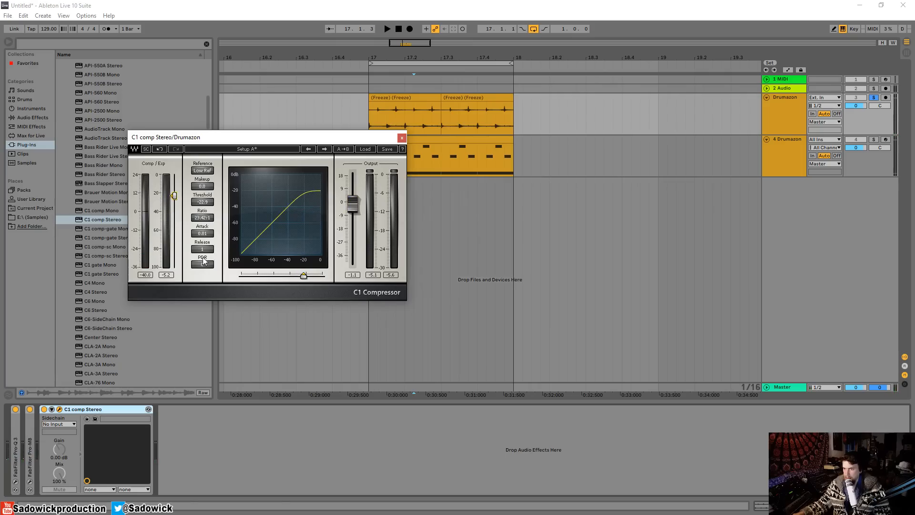
click(96, 409)
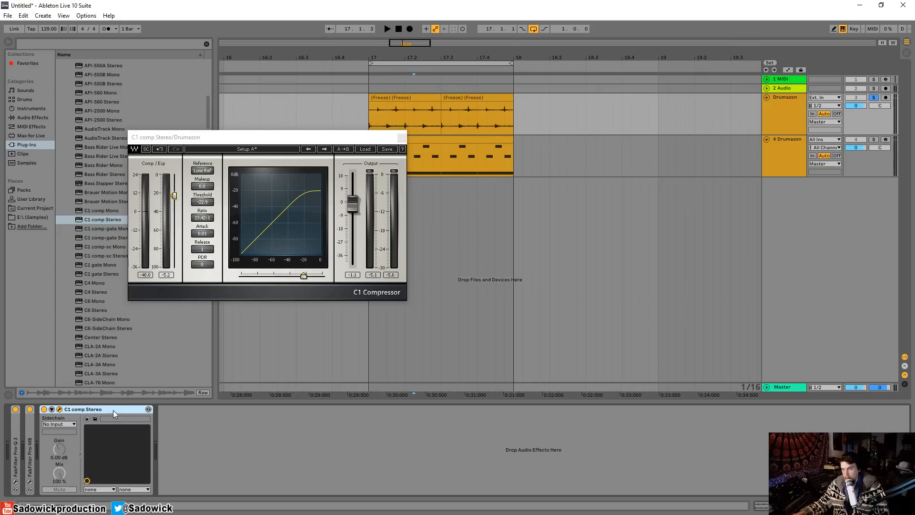
key(Delete)
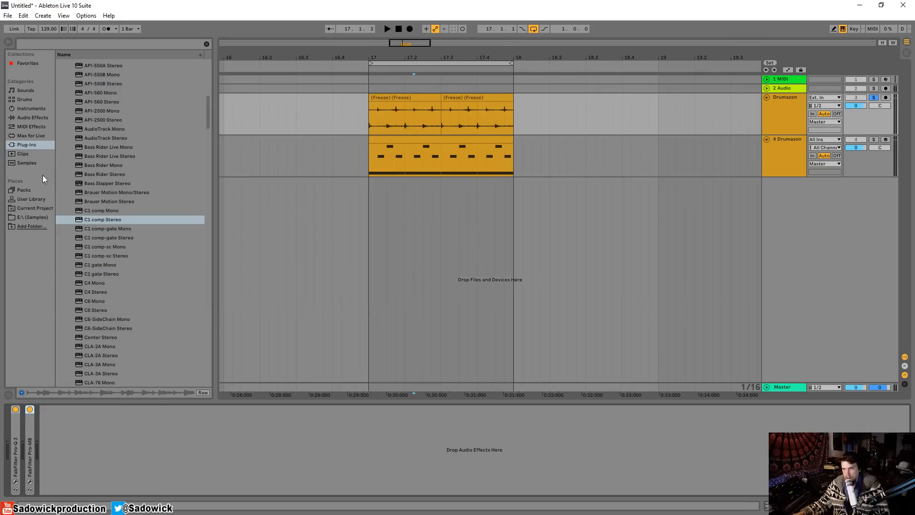
Find Devastor2 among the d16 Group plug-ins, insert it after Pro-MB on the flattened Drumazon track, and audition the loop
click(25, 148)
drag(208, 113, 207, 79)
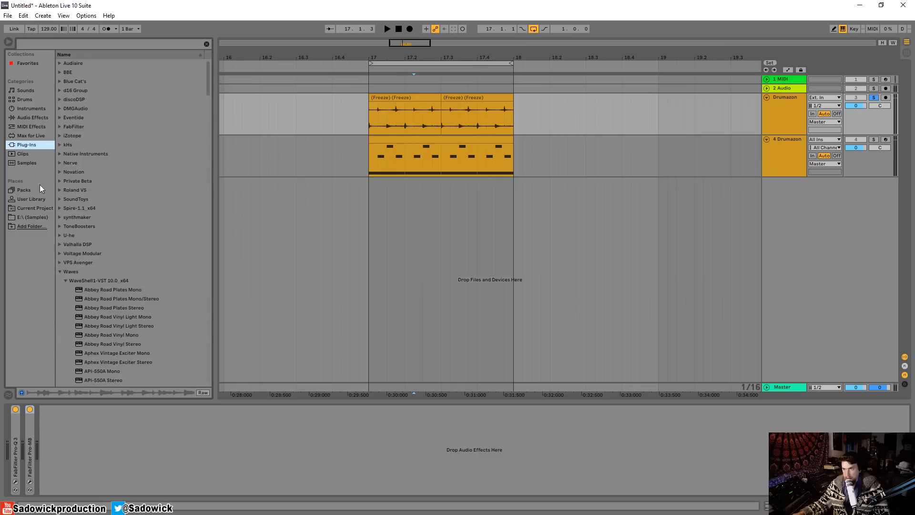
click(60, 271)
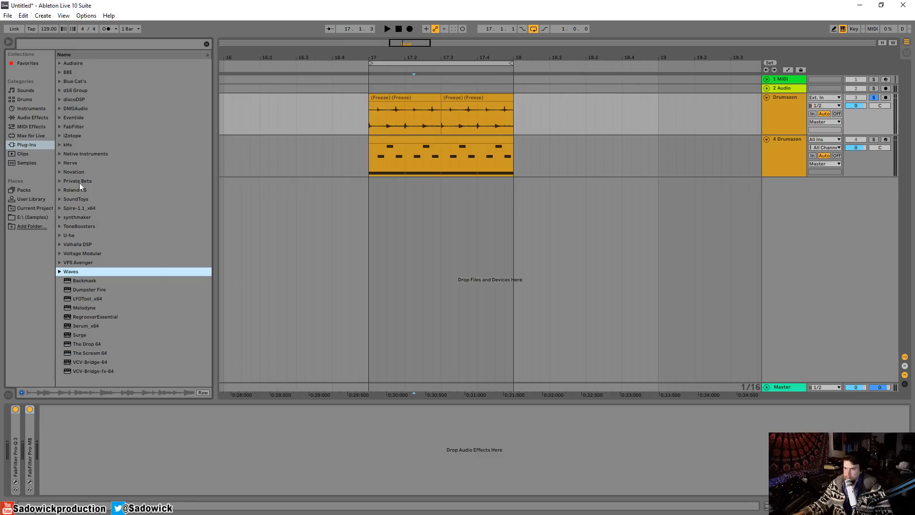
click(60, 154)
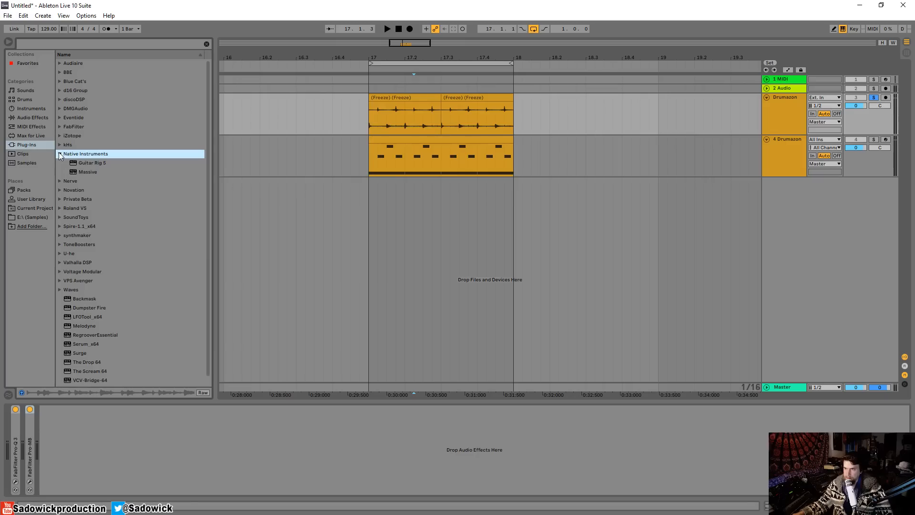
click(59, 153)
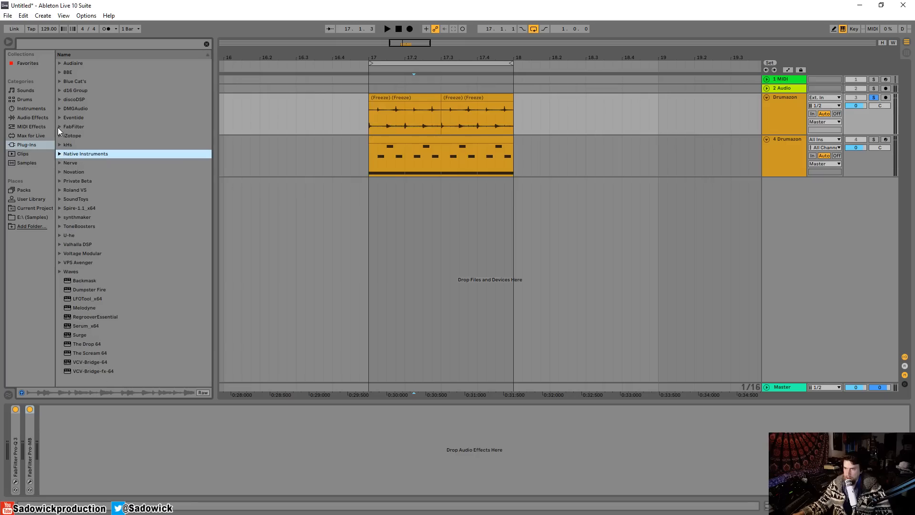
click(59, 117)
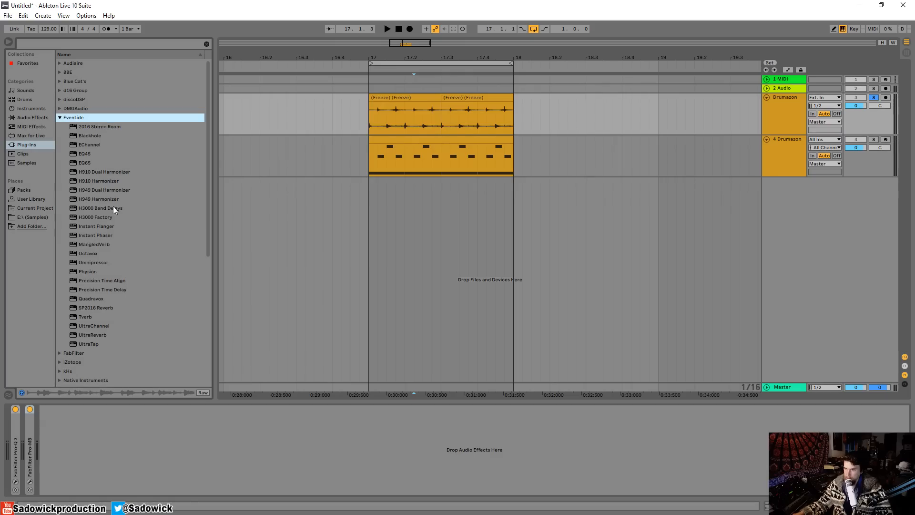
click(60, 117)
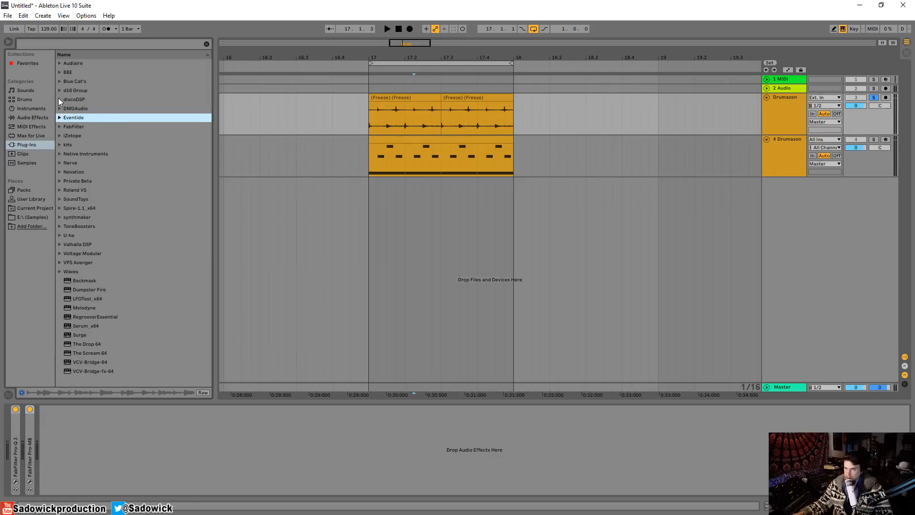
click(59, 91)
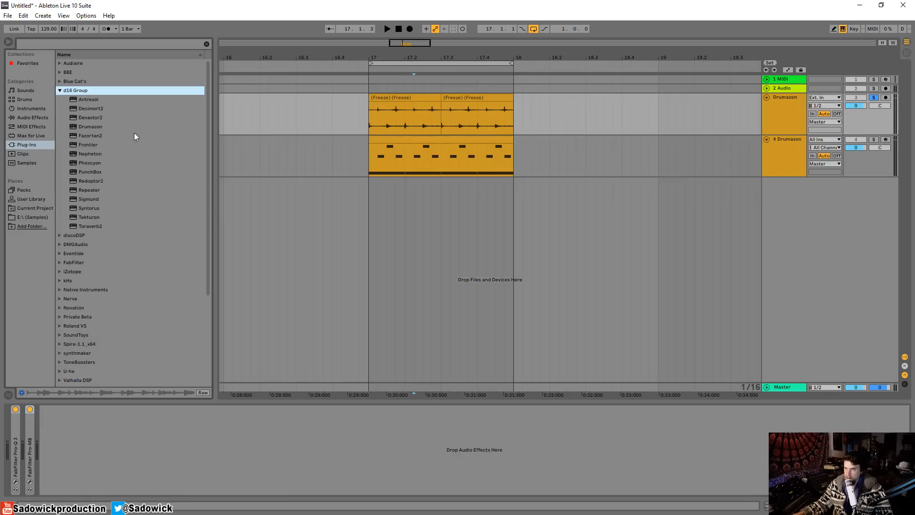
drag(92, 116, 157, 399)
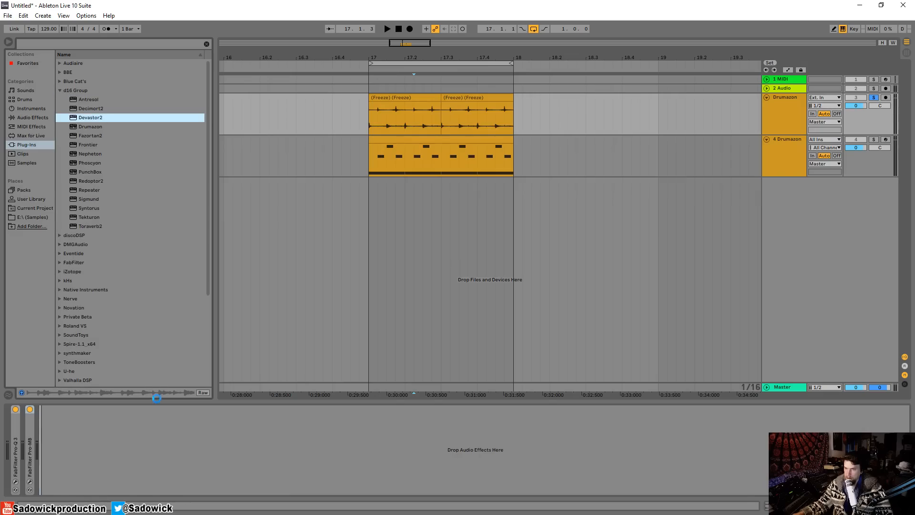
key(space)
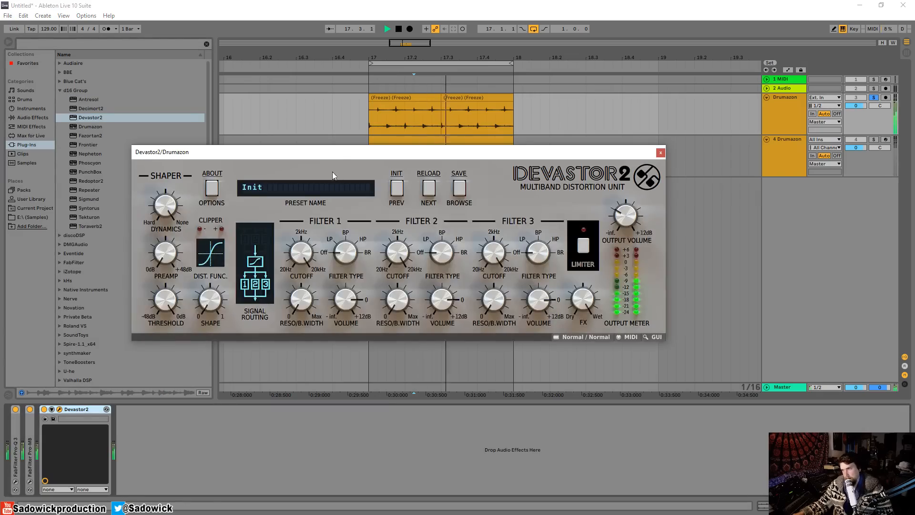
drag(335, 153, 272, 151)
key(space)
Choose Devastor2's last distortion function, adjust the preamp, and set dynamics to 61%, shape to 29% and output volume to -12.8 dB
click(147, 250)
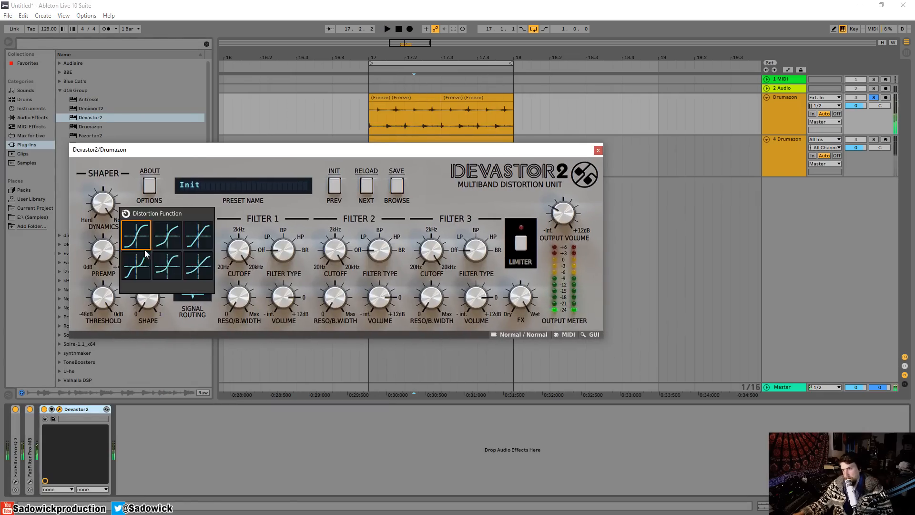
click(204, 271)
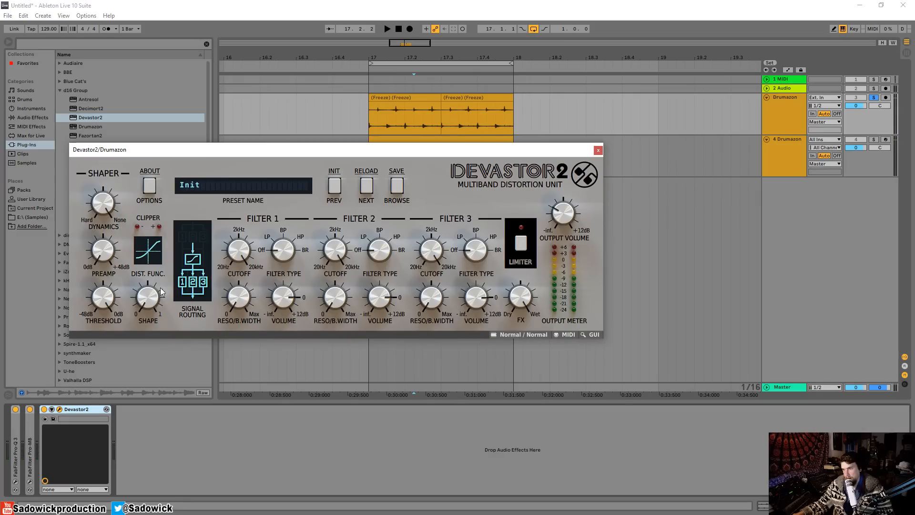
key(space)
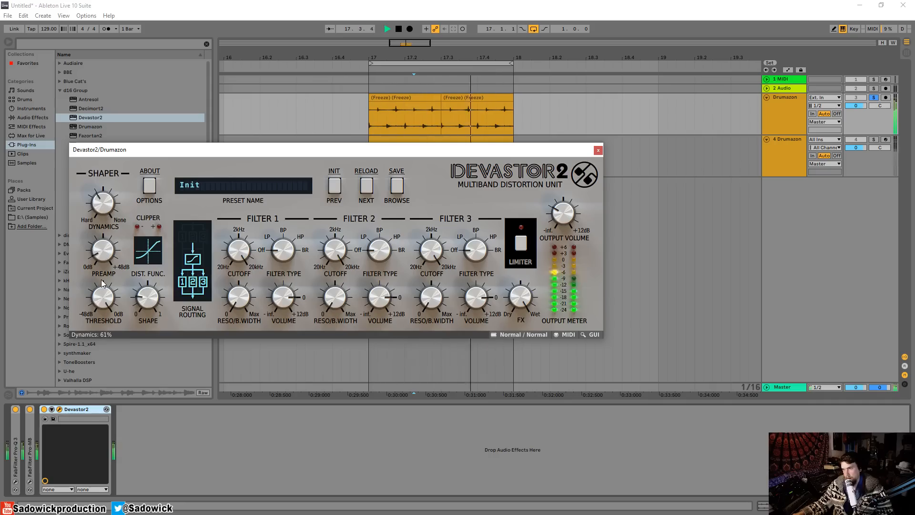
drag(104, 235, 106, 256)
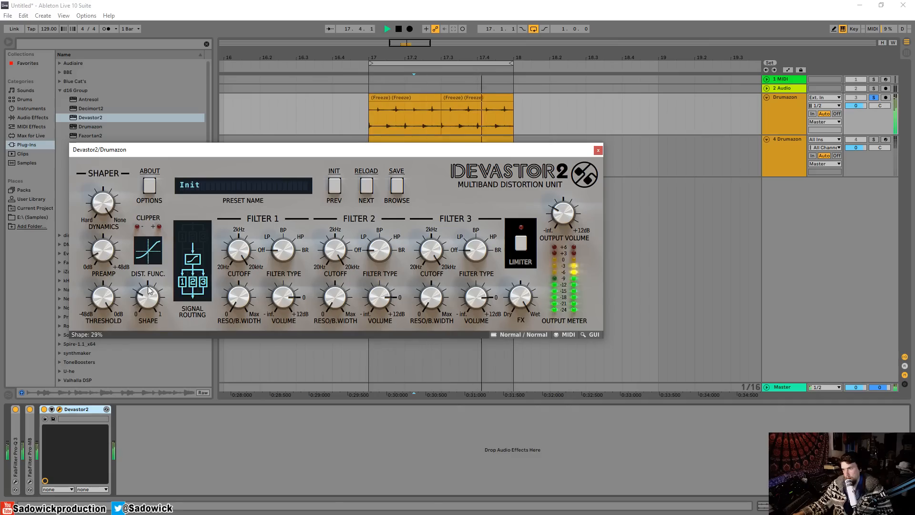
drag(575, 201, 565, 224)
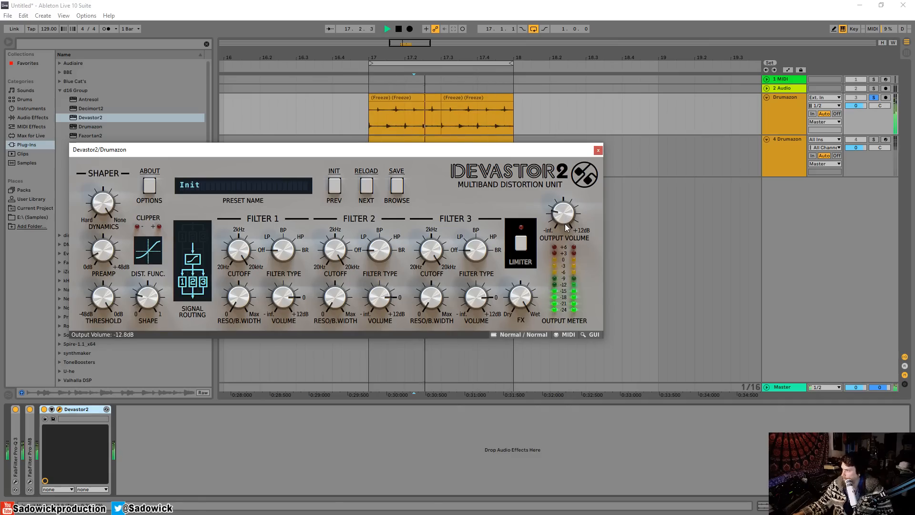
Stop playback, make the flattened Drumazon track taller, and insert the stock Delay effect after Devastor2
click(598, 151)
key(space)
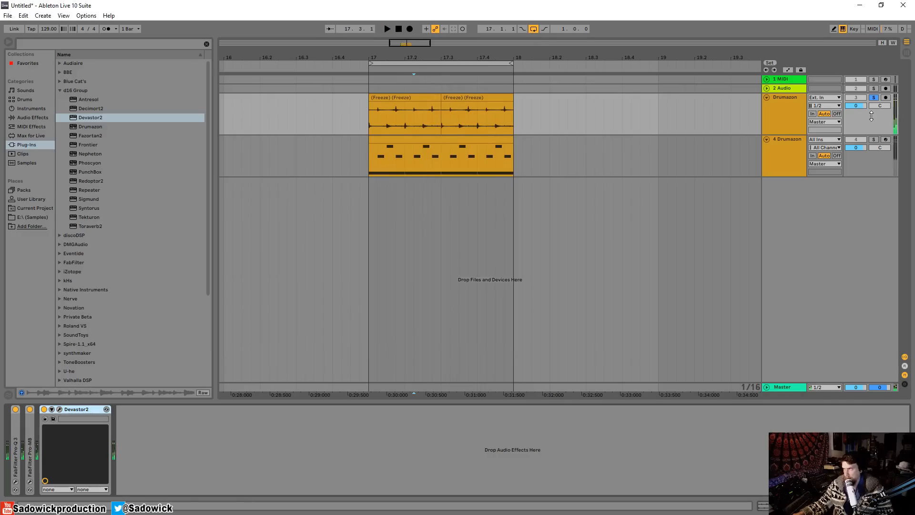
drag(768, 133, 768, 156)
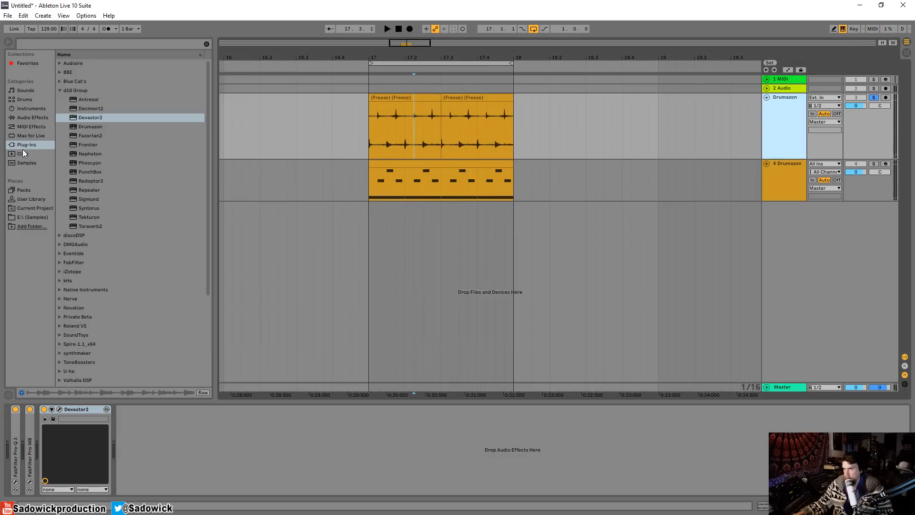
click(27, 117)
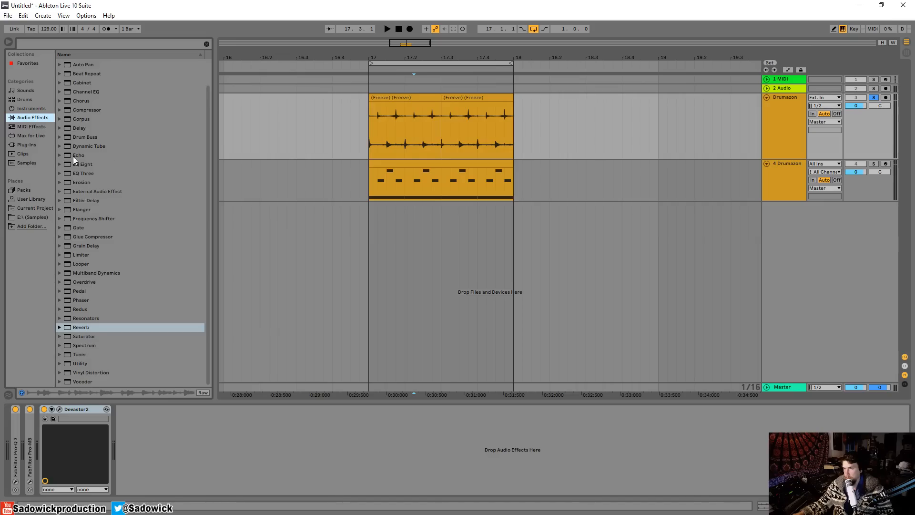
scroll(98, 216, up, 1)
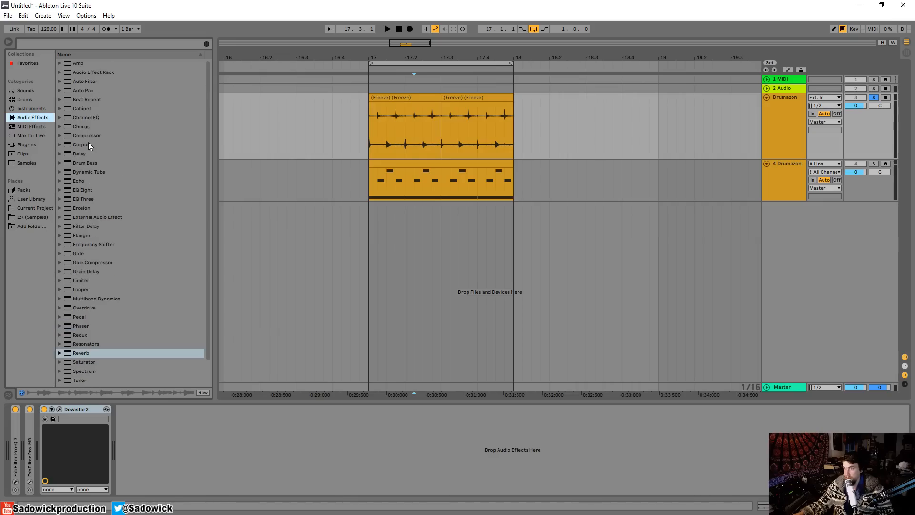
drag(73, 152, 210, 444)
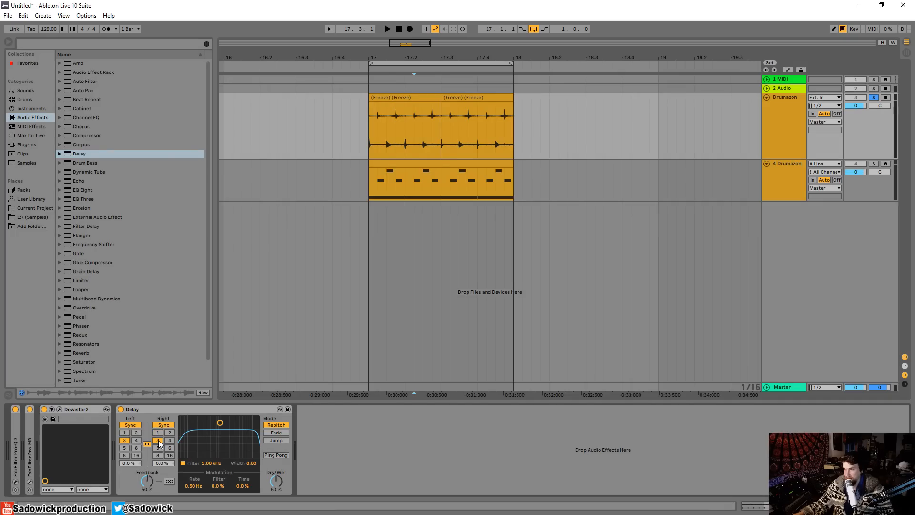
During playback, unlink Delay's channels, set the left time to 1 and dry/wet to 23%, enable Ping Pong, and set the filter to 2.59 kHz with width 5.20
key(space)
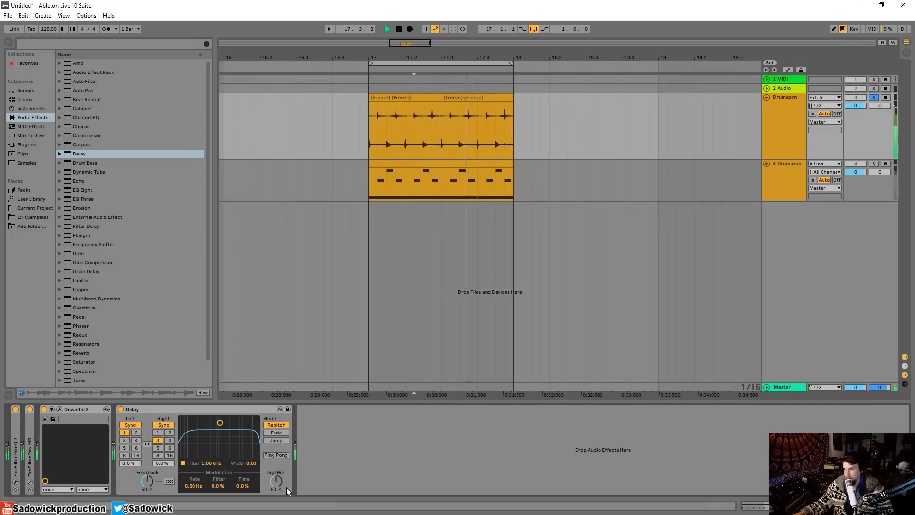
drag(278, 482, 278, 501)
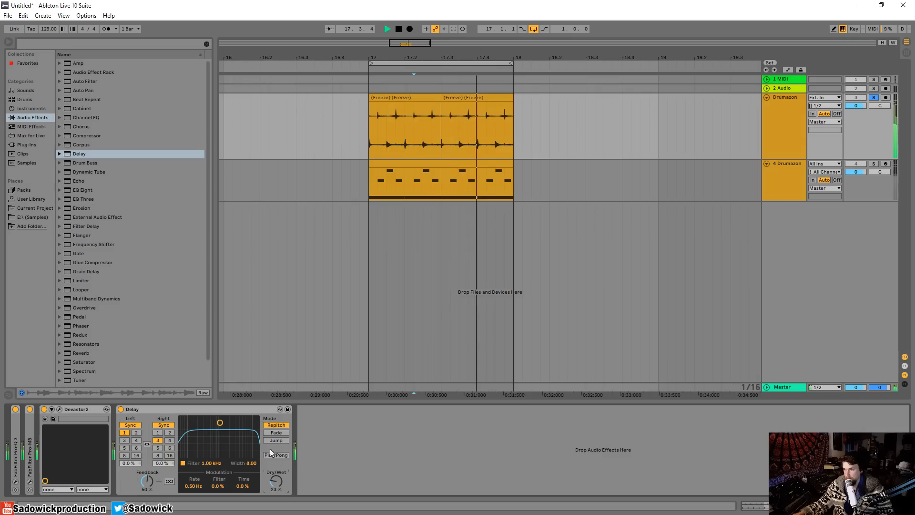
key(space)
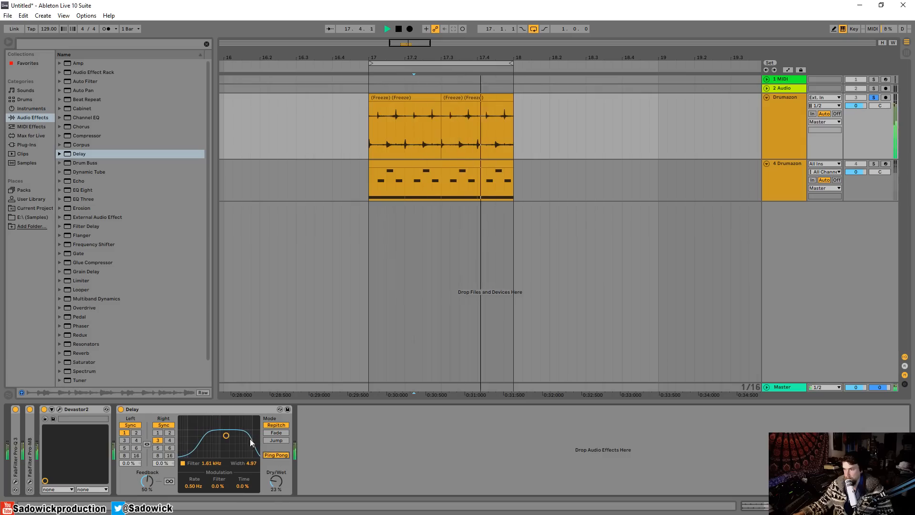
drag(238, 433, 245, 432)
Try Delay's Fade mode with dry/wet at 56%, and return the mode to Repitch
click(276, 433)
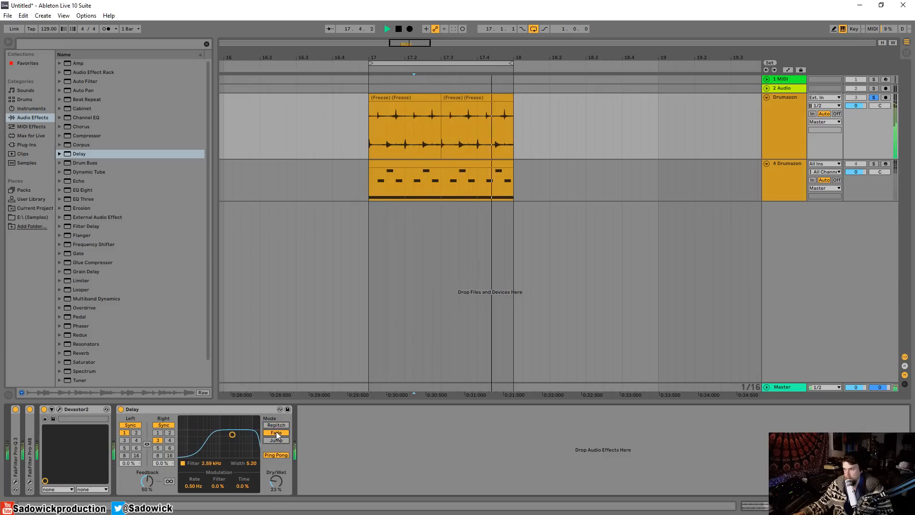
drag(279, 479, 278, 451)
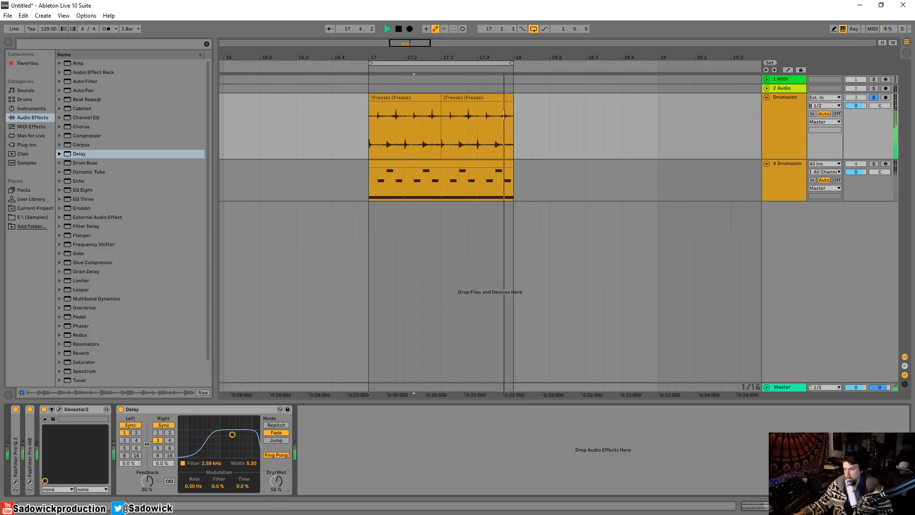
click(276, 439)
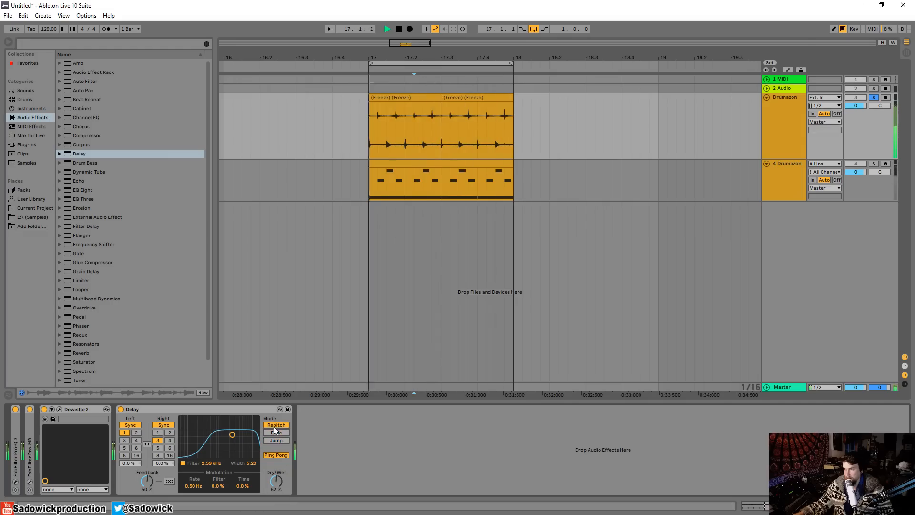
Set Delay's left time to 2, its filter to 1.04 kHz with width 3.07, and dry/wet to 32%
drag(243, 486, 243, 480)
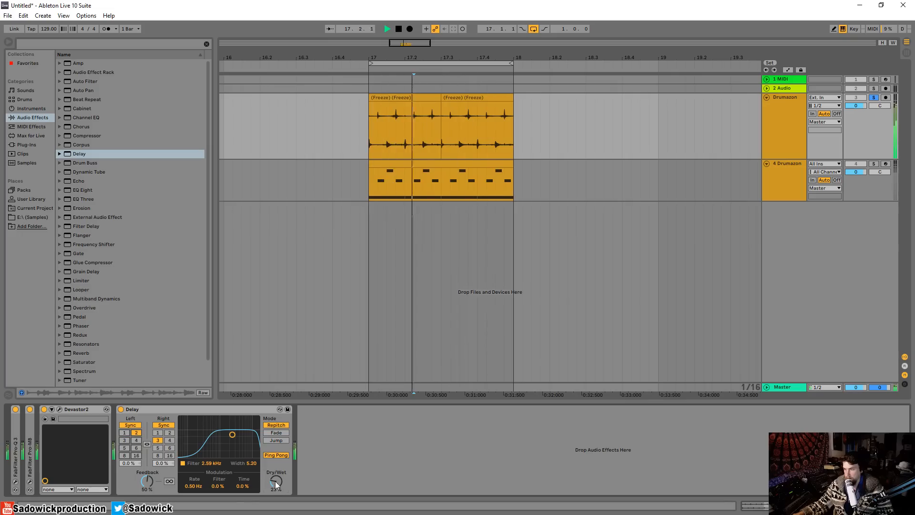
drag(276, 481, 276, 471)
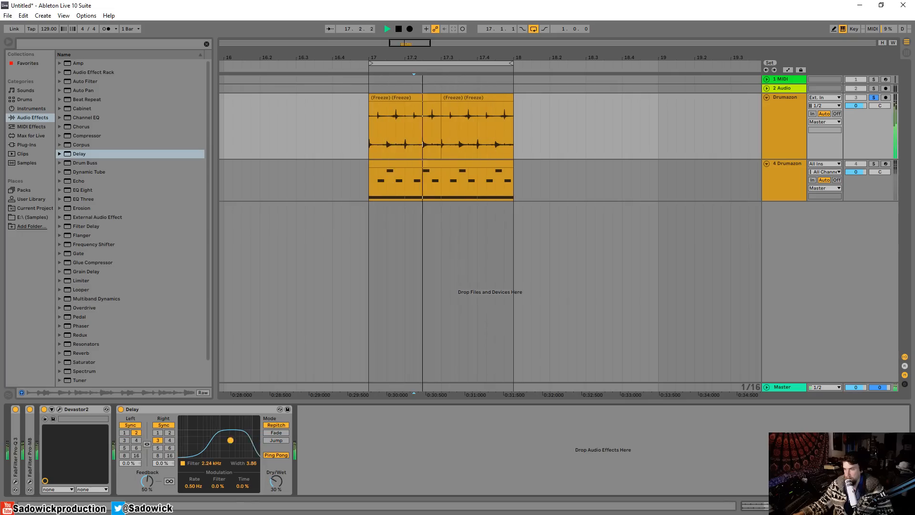
drag(230, 440, 220, 444)
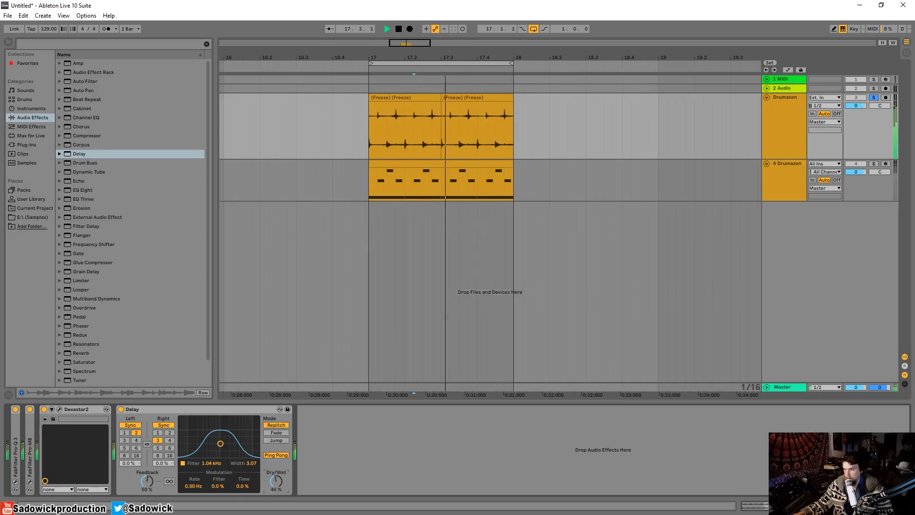
key(space)
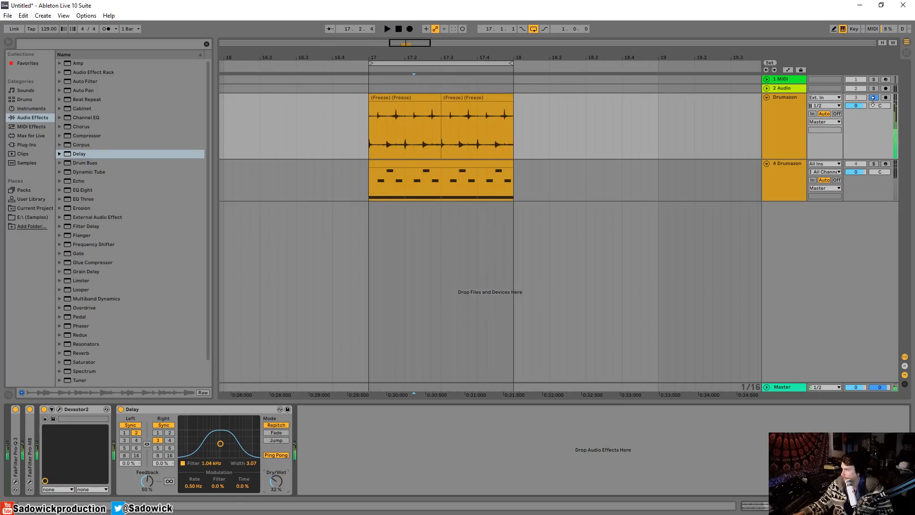
Unsolo the flattened Drumazon track and balance it against the MIDI Drumazon track at -3.6 and -1.8 during playback
click(874, 97)
click(398, 163)
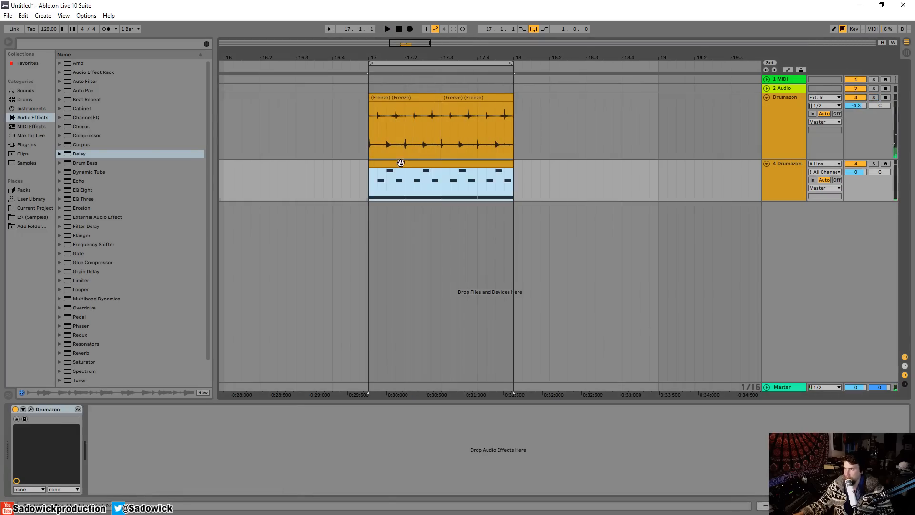
key(space)
drag(857, 172, 856, 176)
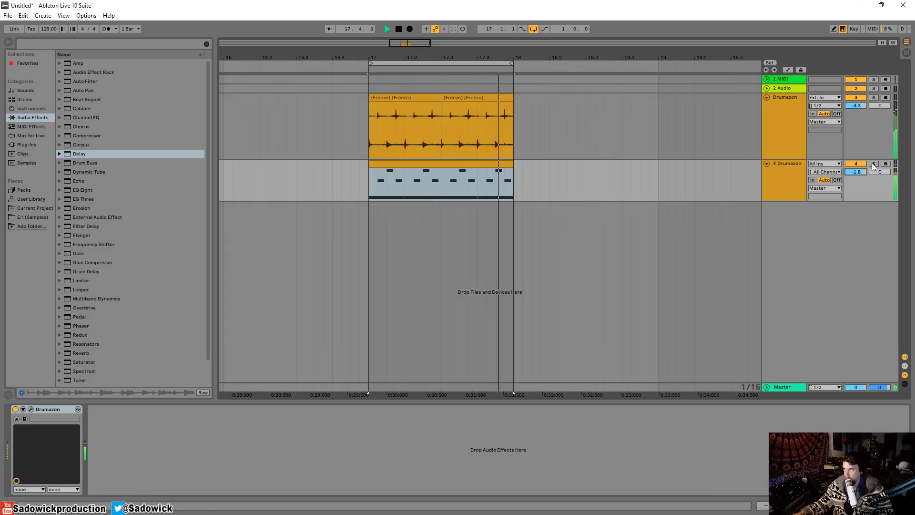
drag(856, 105, 857, 105)
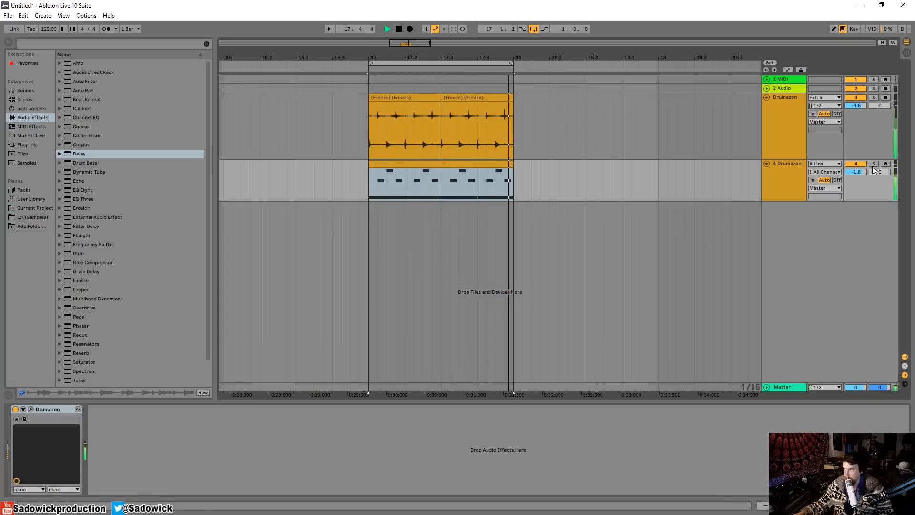
click(874, 164)
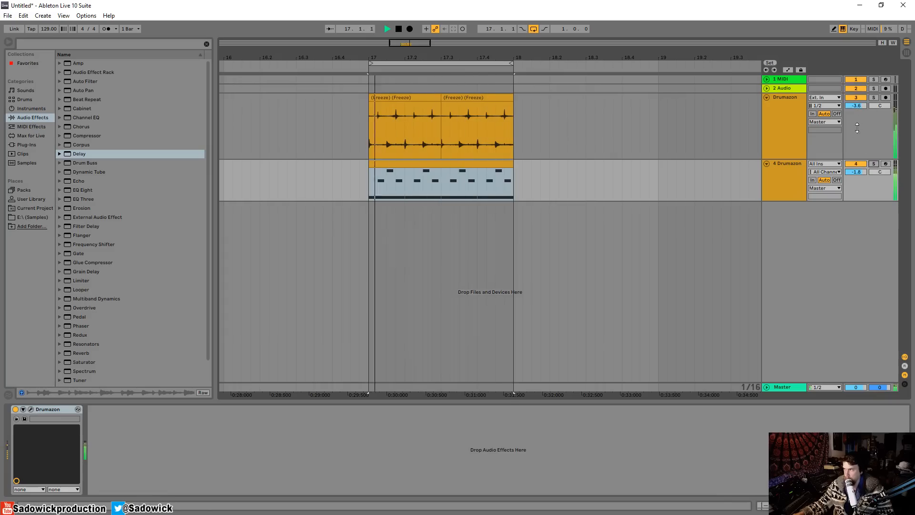
Solo the flattened Drumazon track, add the stock Compressor after Delay, and fold the Delay and Devastor2 devices
click(874, 97)
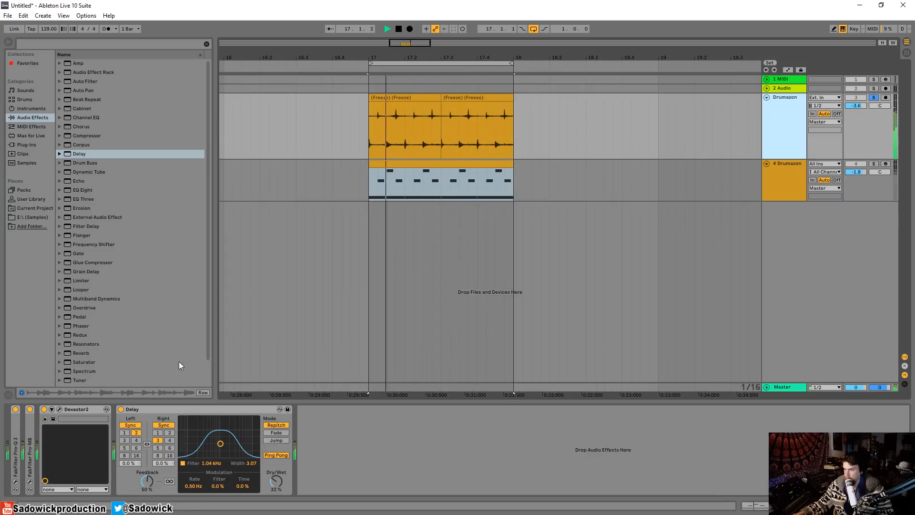
drag(84, 136, 355, 453)
double_click(159, 409)
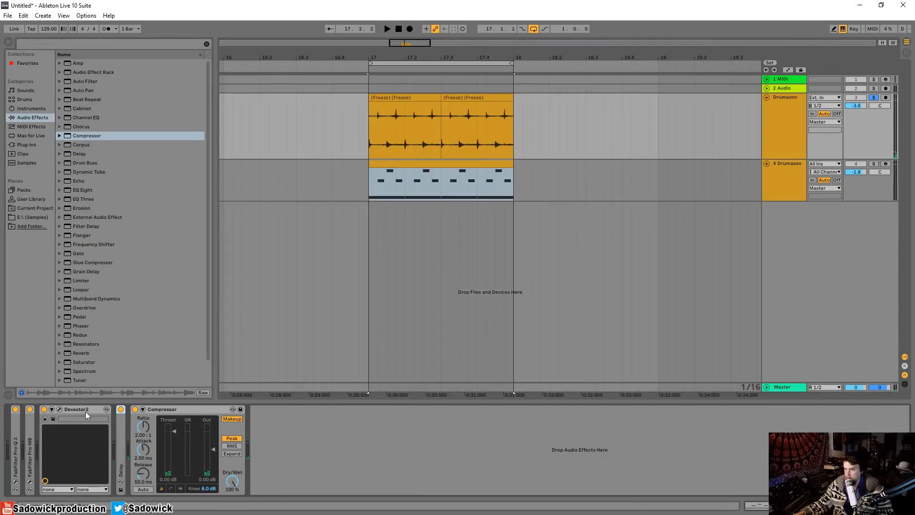
click(85, 411)
double_click(77, 409)
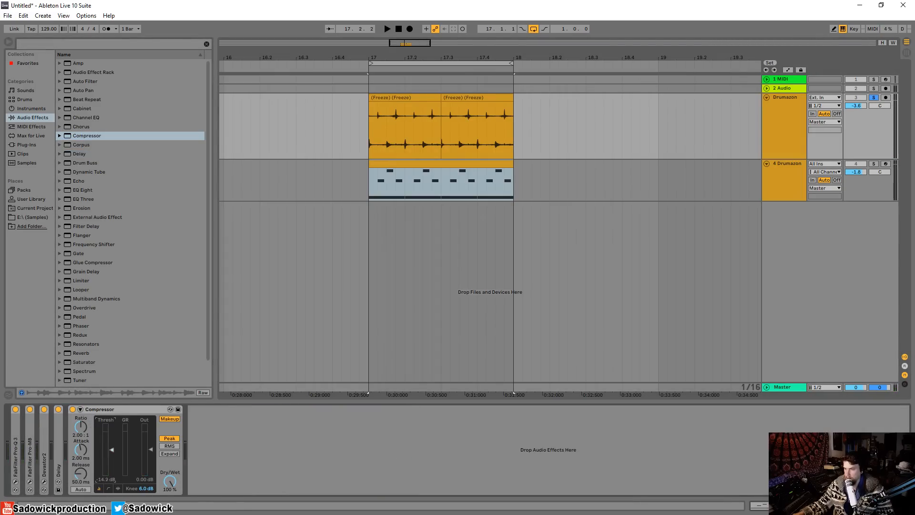
Set the Compressor's ratio to inf:1, threshold to -13.8 dB and output to -6.28 dB while auditioning the loop
drag(86, 434, 86, 411)
key(space)
key(space)
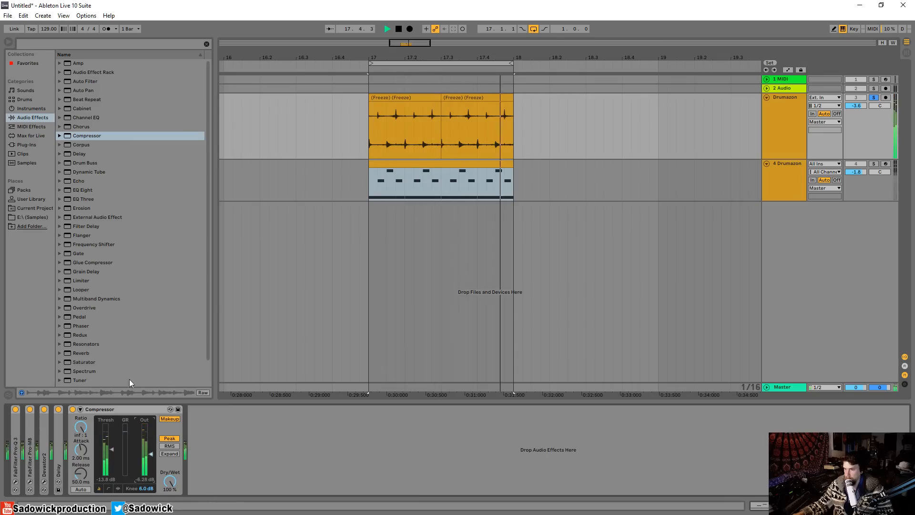
key(space)
Insert EQ Eight after the Compressor and make band 1 a low cut at about 138 Hz
mouse_move(81, 192)
mouse_down()
mouse_move(256, 443)
mouse_move(225, 439)
mouse_up()
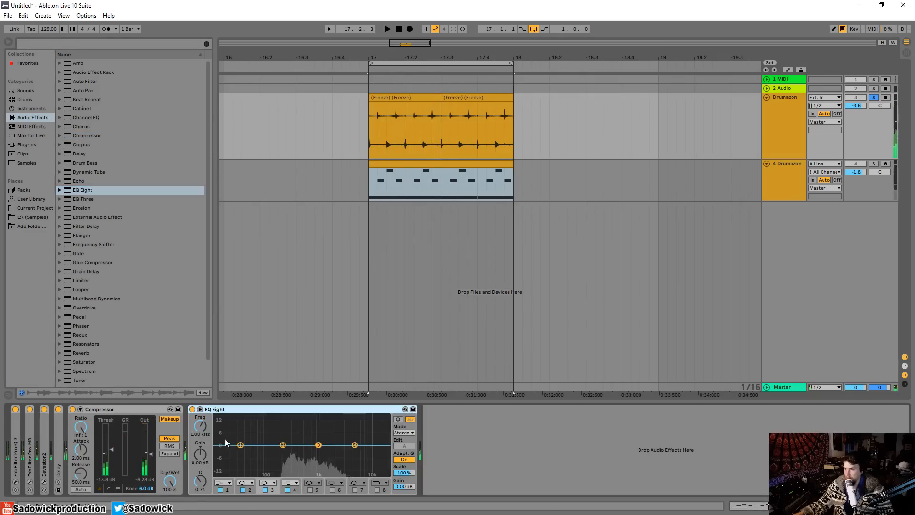
key(space)
click(230, 483)
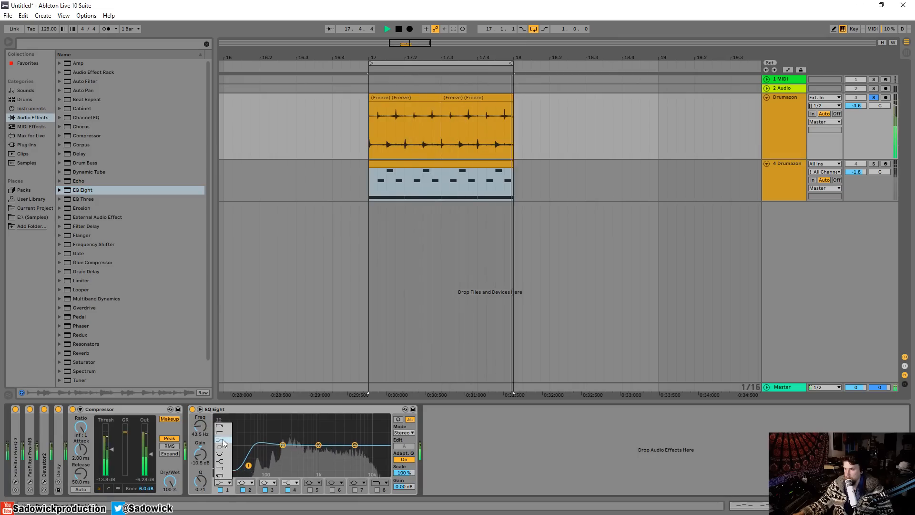
click(223, 433)
drag(250, 453, 274, 451)
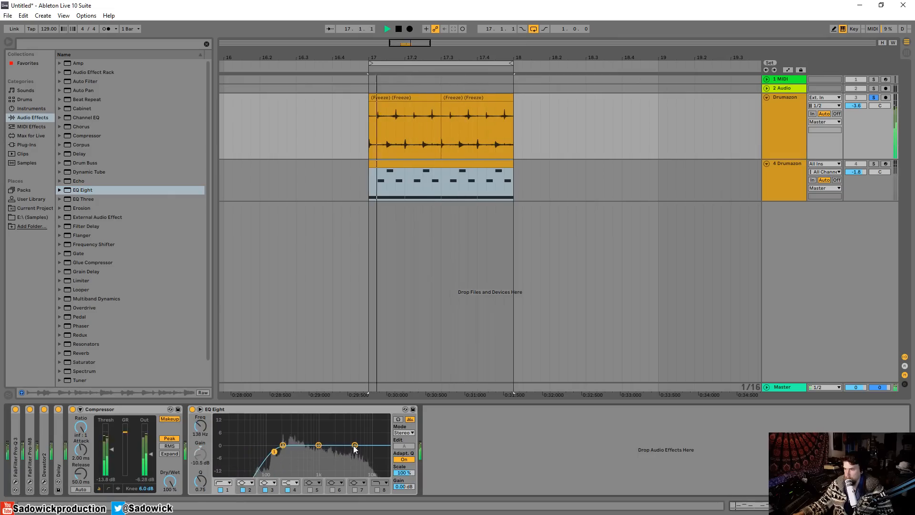
Roll off the highs in EQ Eight by lowering band 3 and setting band 4 to -10.3 dB at 1.24 kHz, with band 2 slightly raised
drag(355, 445, 287, 443)
key(space)
mouse_move(341, 462)
mouse_down()
mouse_move(315, 456)
mouse_move(330, 468)
mouse_up()
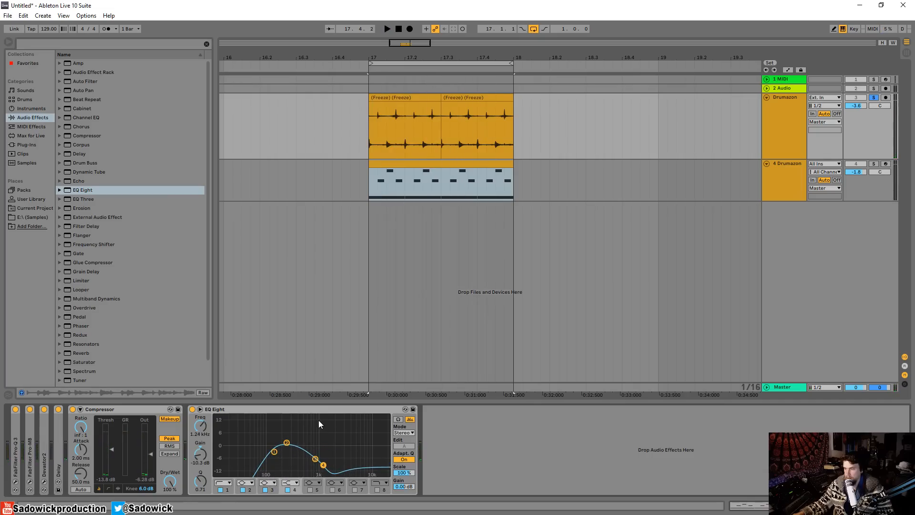
key(space)
Fold EQ Eight and the Compressor, insert FabFilter Saturn at the end of the chain, and audition the loop
double_click(302, 409)
double_click(122, 409)
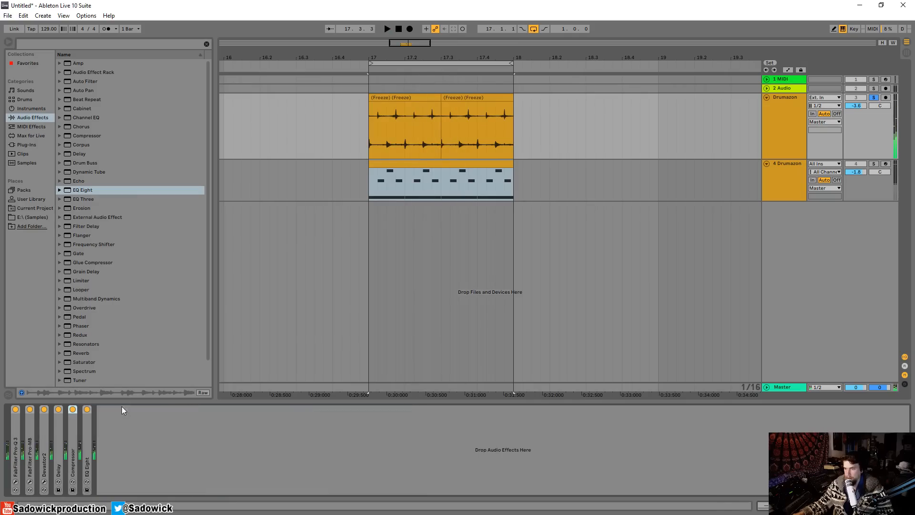
click(27, 144)
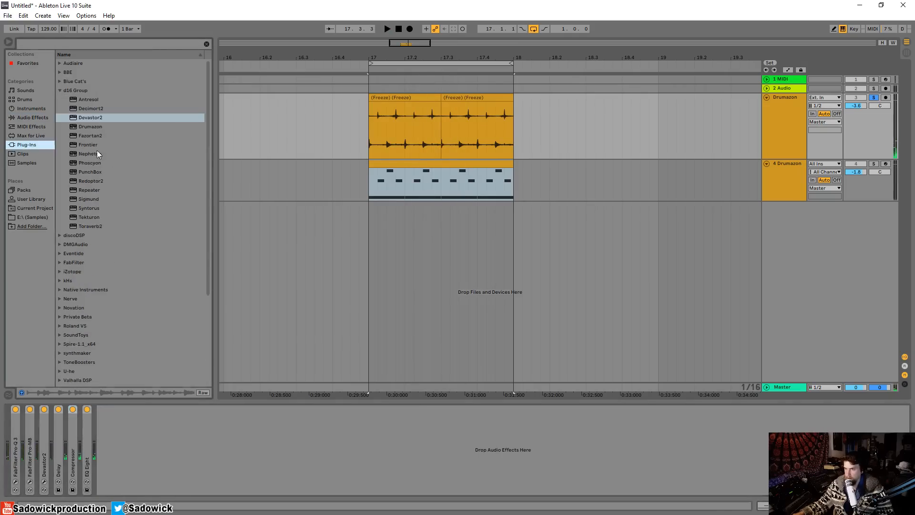
click(69, 90)
click(66, 126)
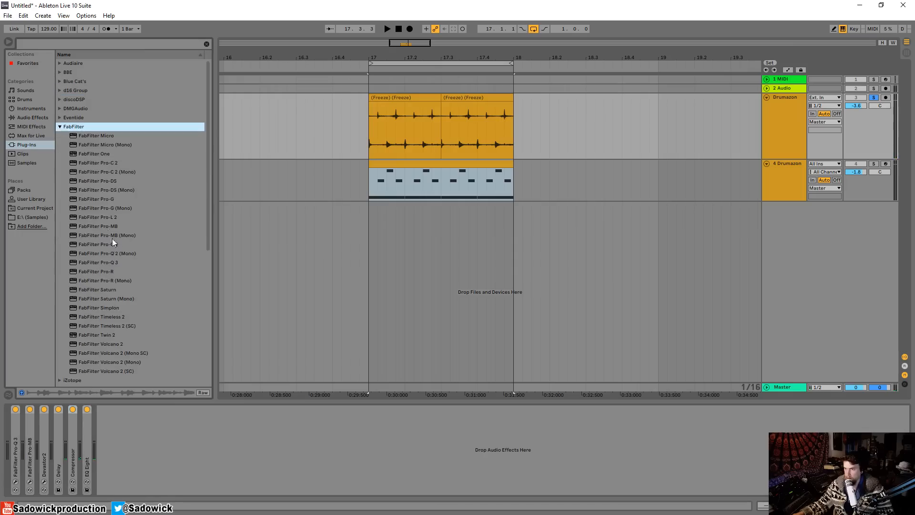
drag(109, 289, 240, 458)
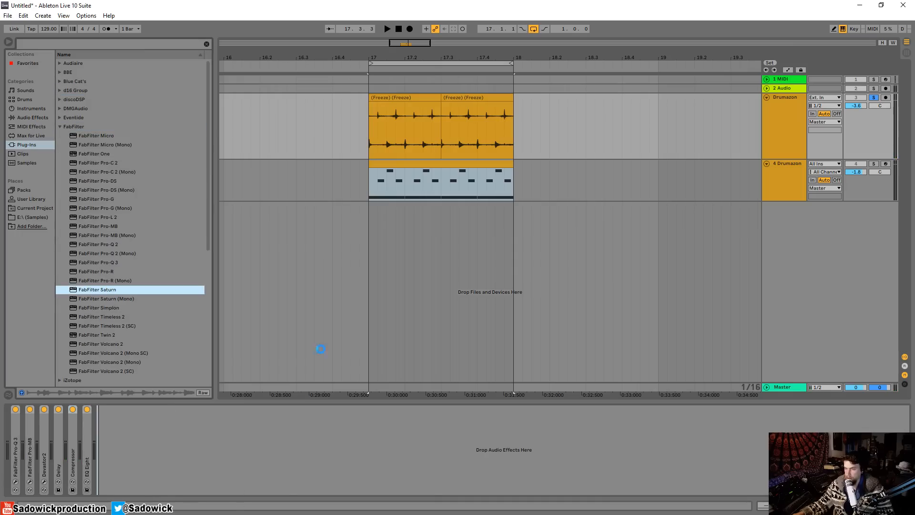
key(space)
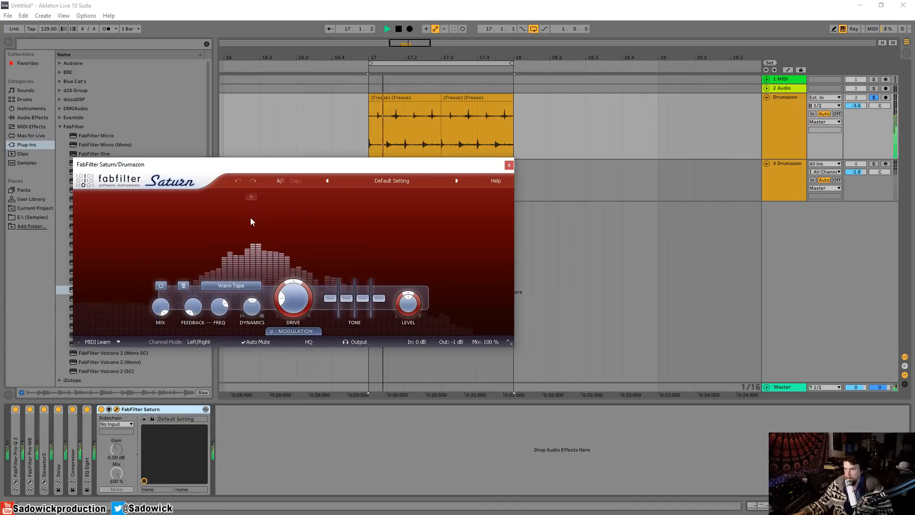
Split Saturn into two bands and try Crunchy Amp at 44.84% drive and Old Tape at 62.21% drive on band 2
click(277, 197)
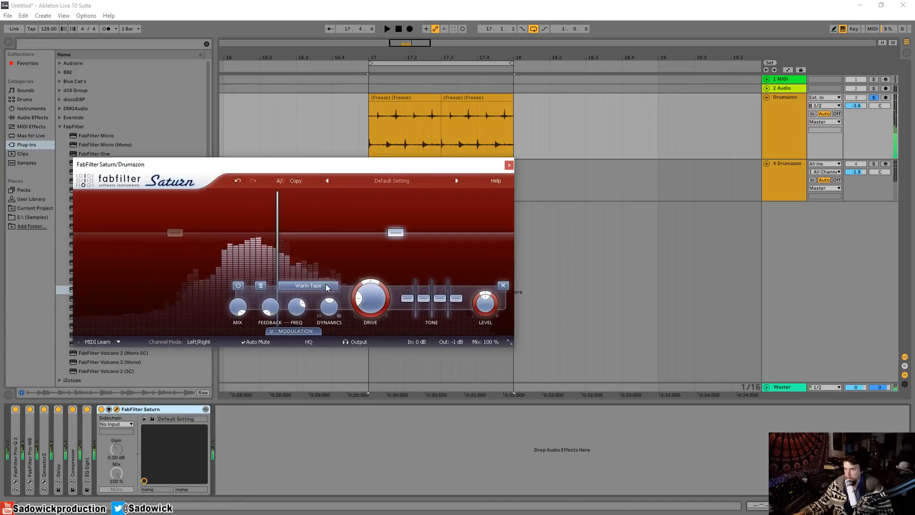
click(308, 285)
click(318, 370)
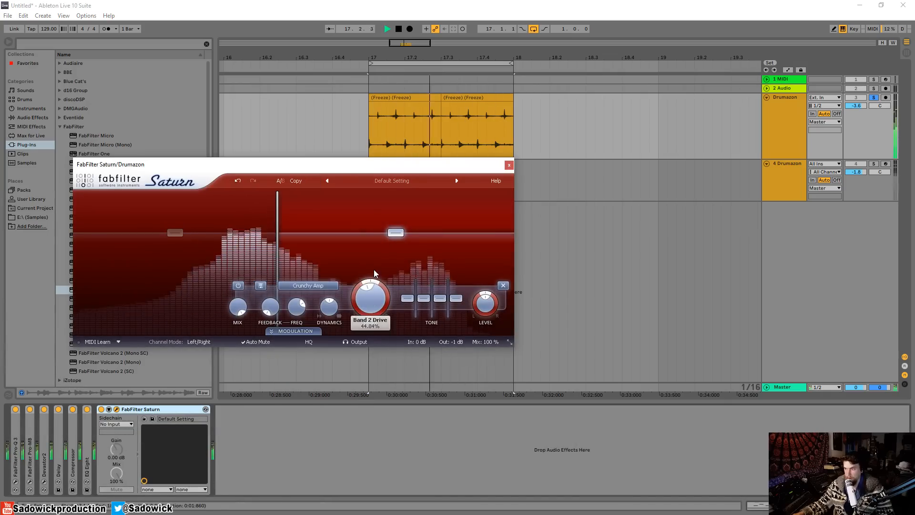
click(309, 285)
click(306, 352)
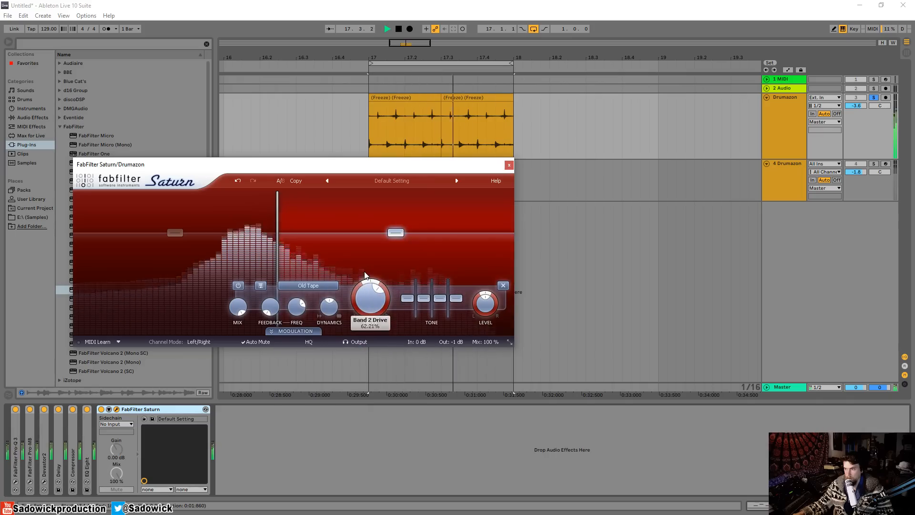
Split off a third high band in Saturn, lower both crossovers, and raise band 2's drive to 90.05%
click(436, 203)
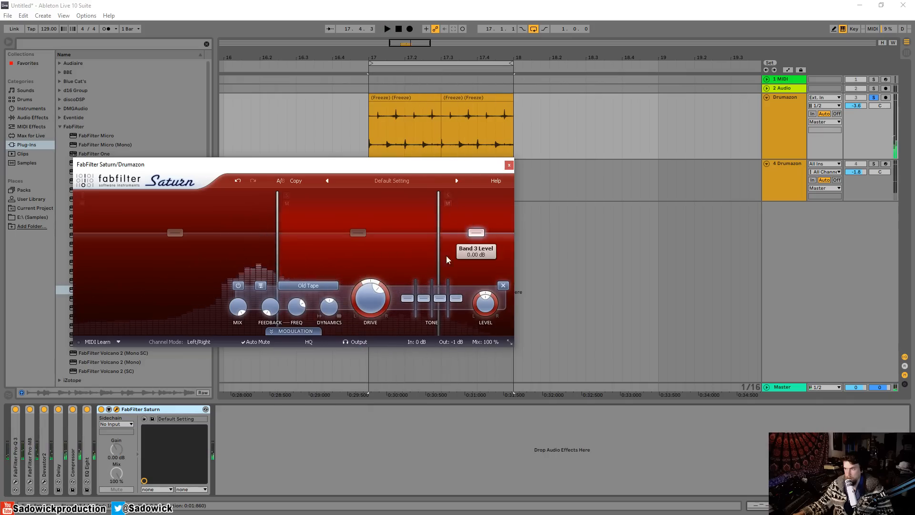
drag(438, 222, 409, 225)
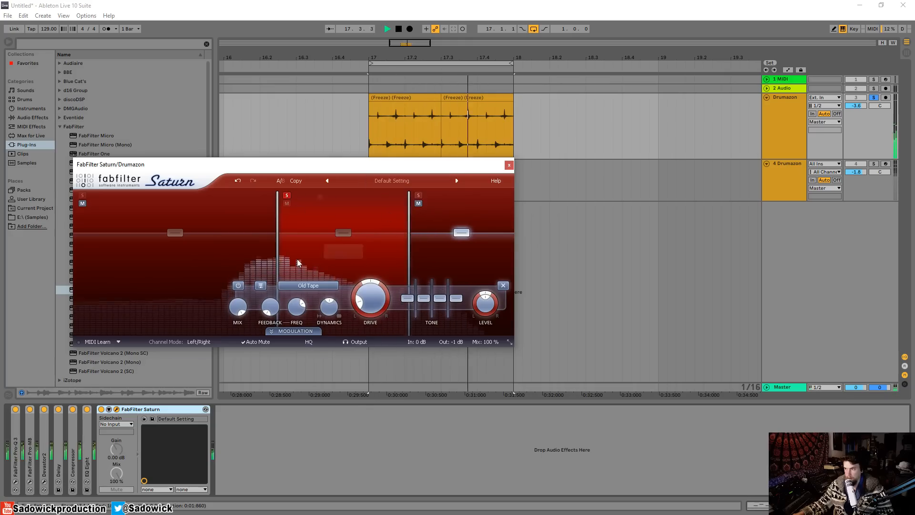
drag(278, 231, 268, 231)
drag(363, 304, 332, 280)
click(339, 233)
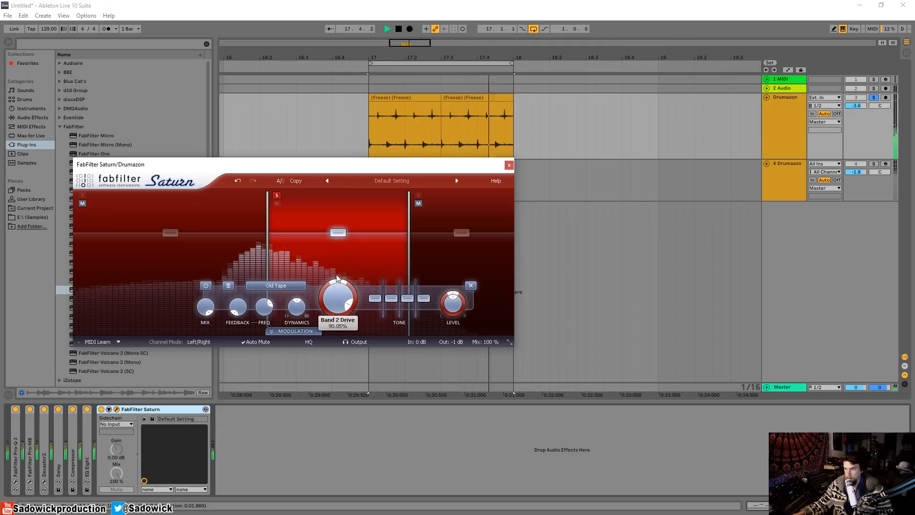
Try the Lead Amp, Warm Tape and Broken Tube distortion styles on Saturn's band 2
drag(268, 272, 274, 273)
click(275, 285)
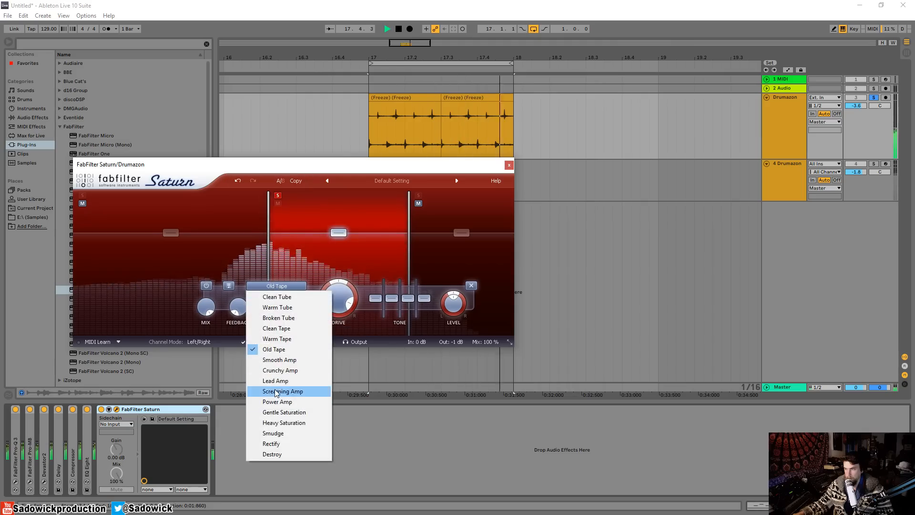
click(276, 381)
click(276, 286)
click(277, 338)
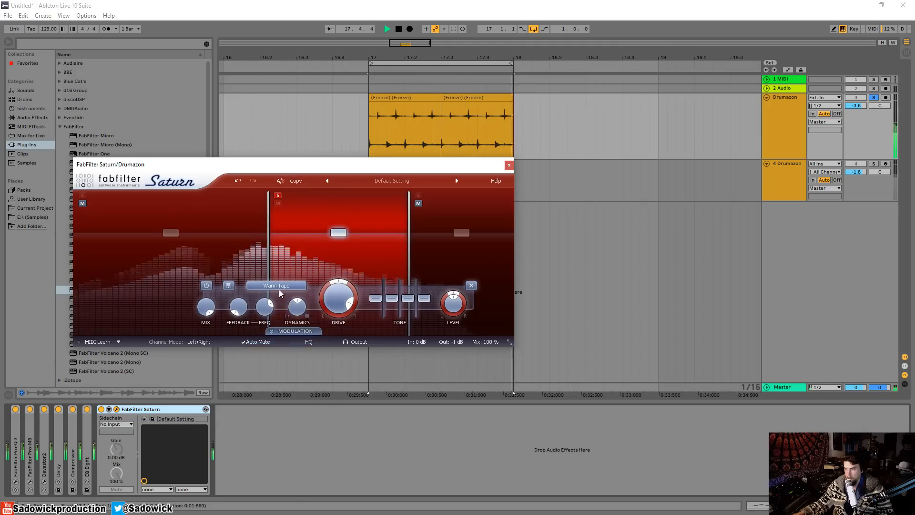
click(277, 286)
click(279, 318)
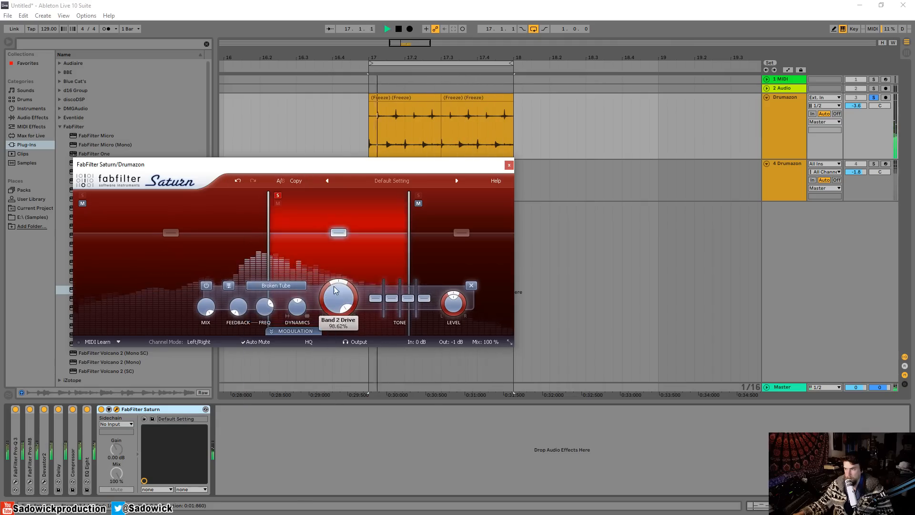
Lower the first Saturn crossover, set band 2 to Clean Tube, slightly boost its treble, and close the plug-in window
drag(268, 203, 260, 217)
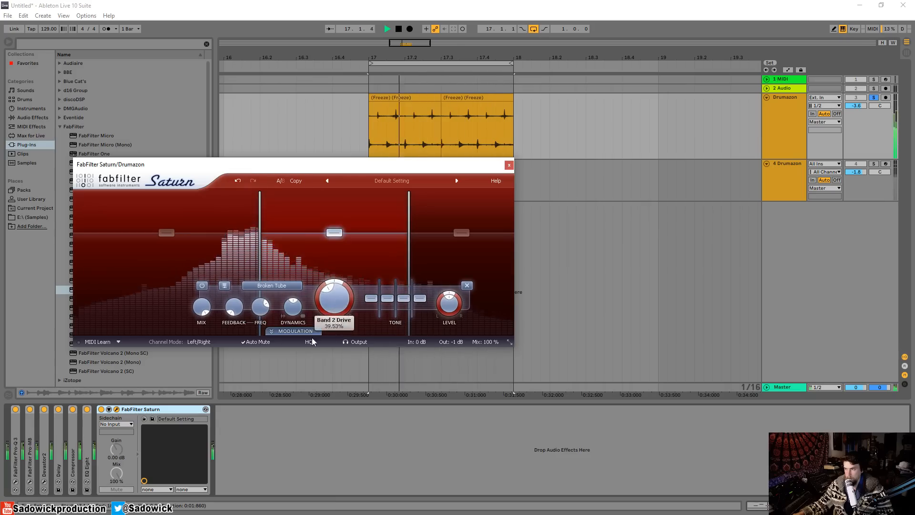
click(279, 286)
click(281, 297)
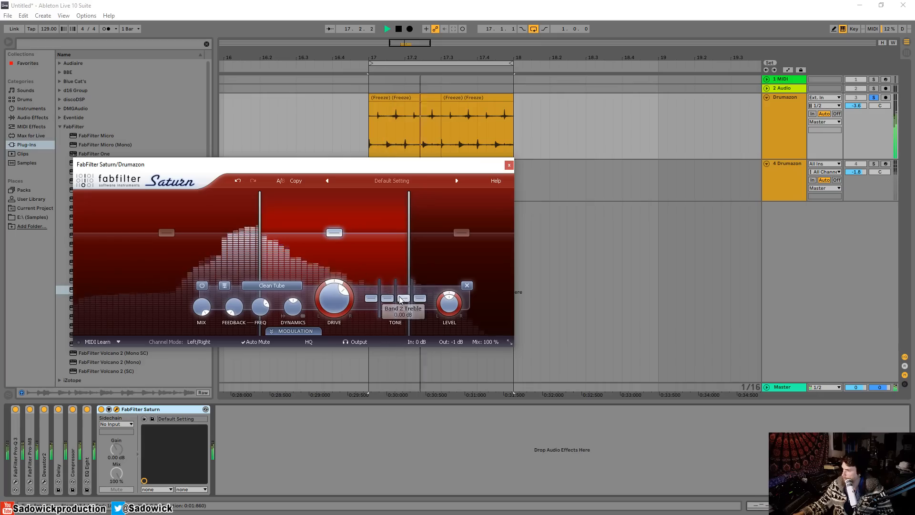
drag(404, 298, 404, 293)
click(509, 165)
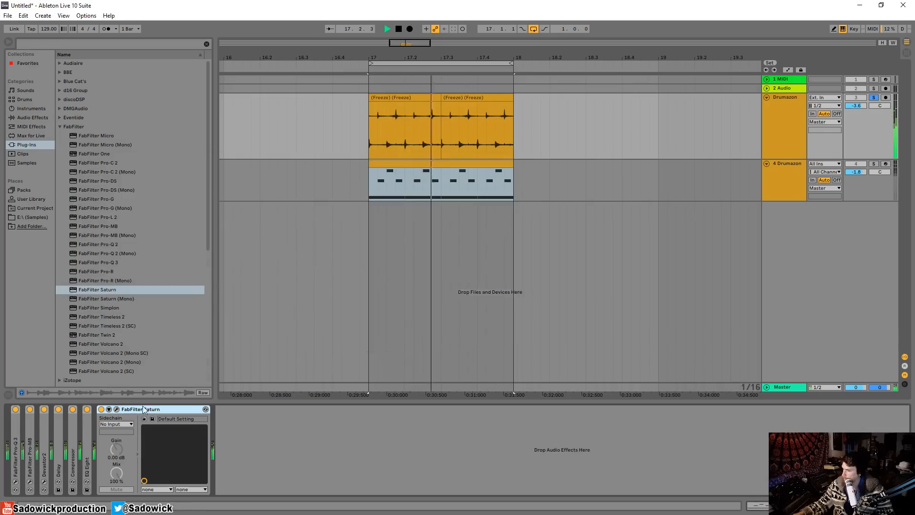
Insert a Utility after Saturn on the frozen Drumazon track and display its Gain automation in the arrangement
click(863, 125)
key(space)
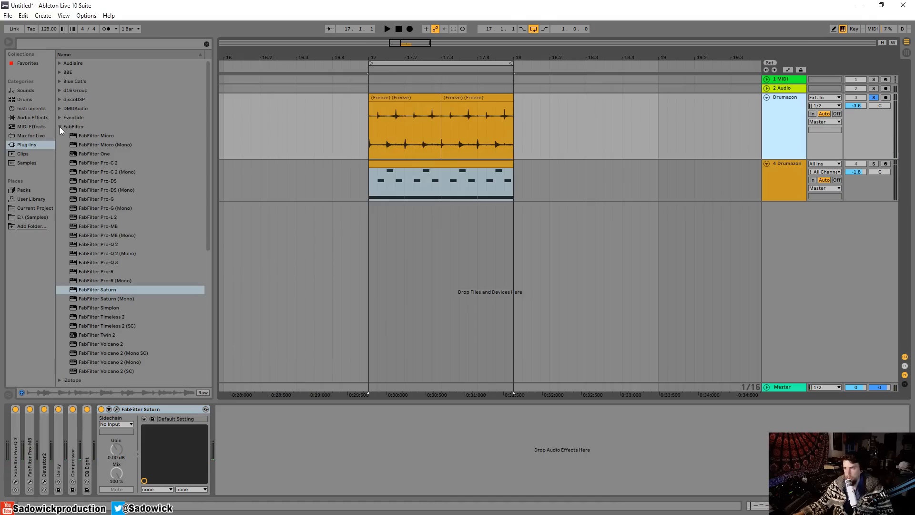
drag(872, 139, 874, 156)
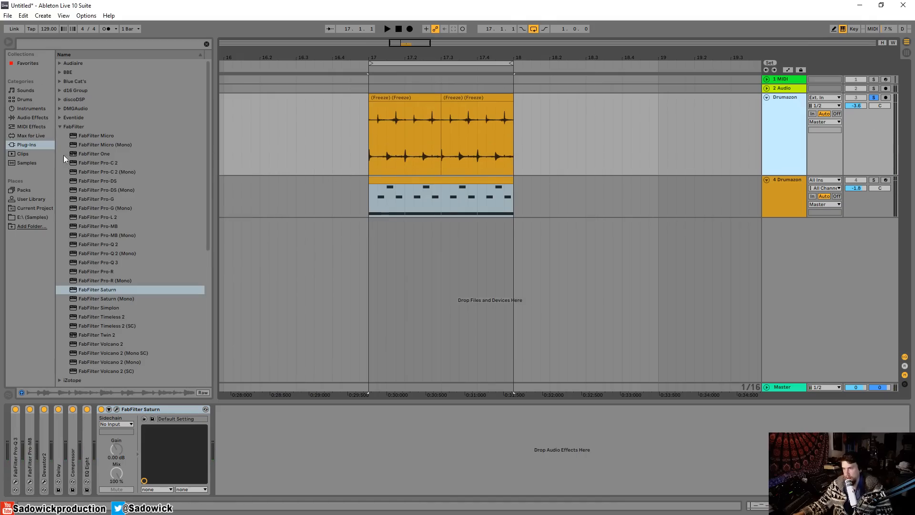
click(39, 117)
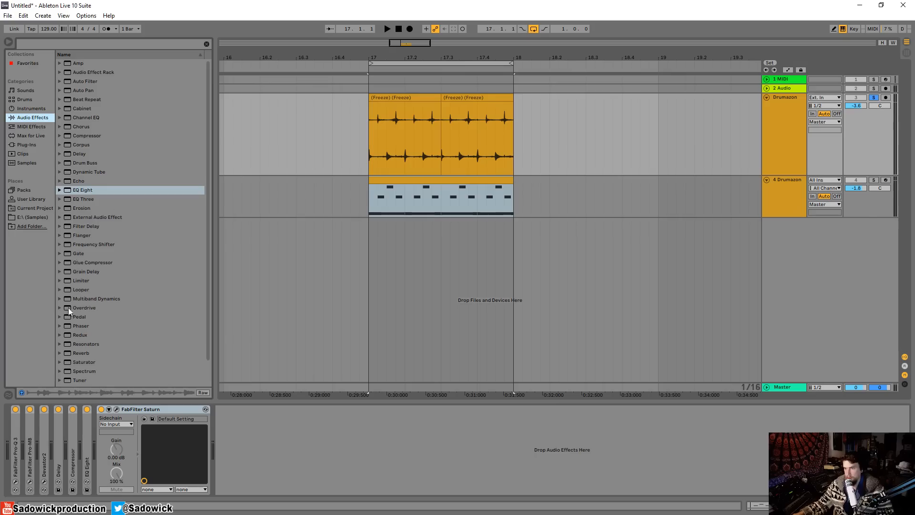
scroll(71, 319, down, 2)
drag(81, 364, 264, 436)
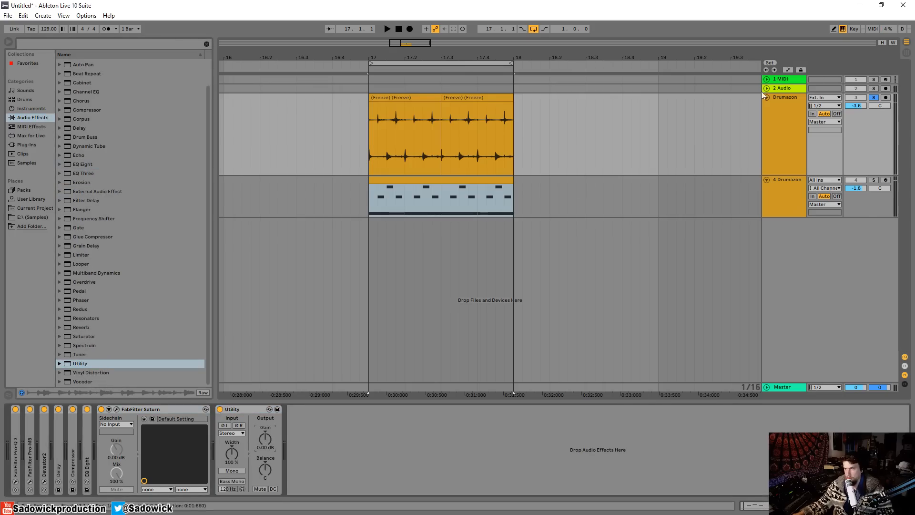
click(789, 71)
click(265, 438)
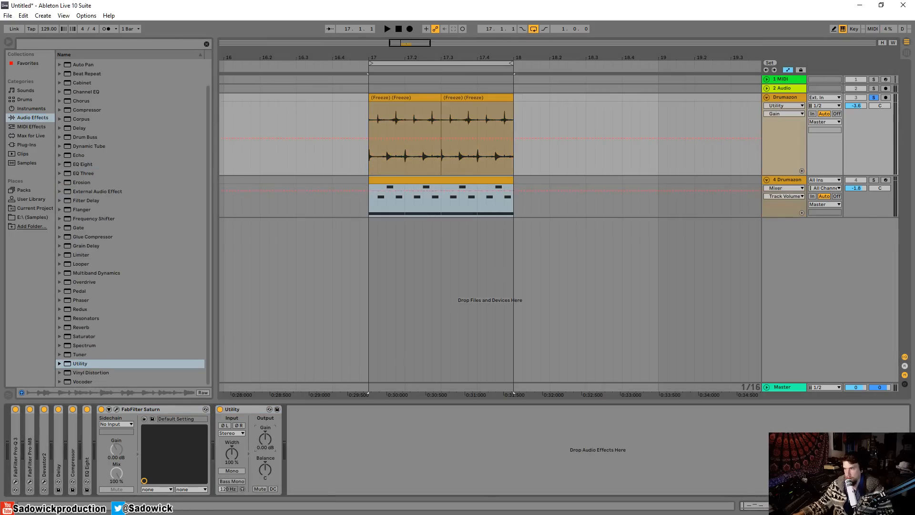
Draw a Utility Gain ramp rising from about -5 dB to 0 dB at the start of the loop and audition it
click(407, 139)
drag(393, 138, 370, 149)
key(space)
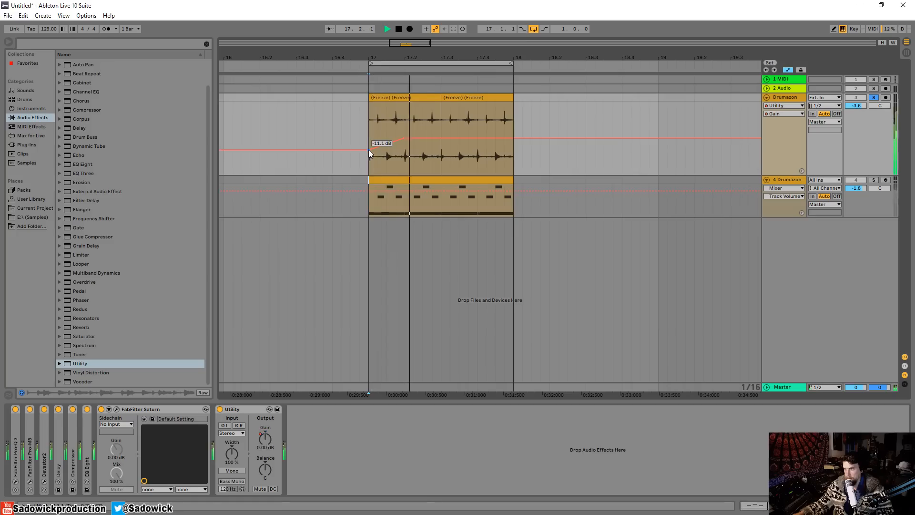
key(space)
alt+scroll(409, 235, up, 3)
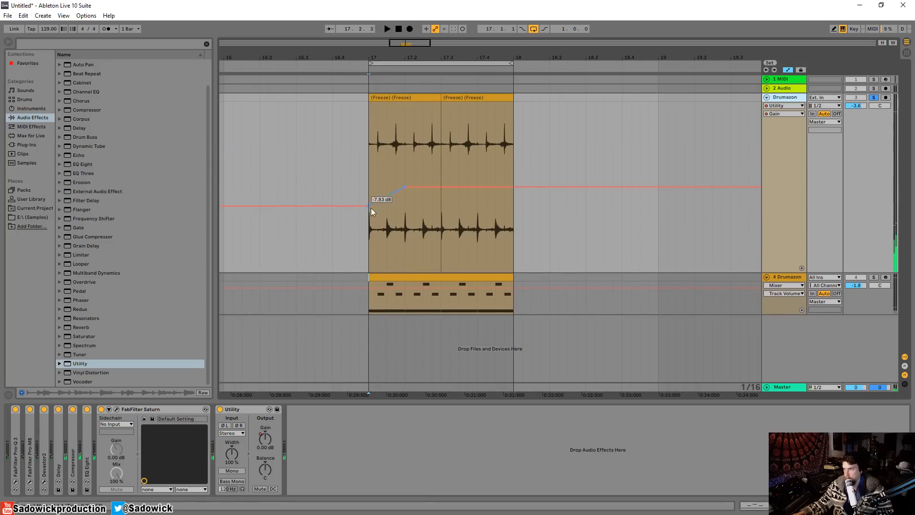
drag(371, 205, 369, 200)
key(space)
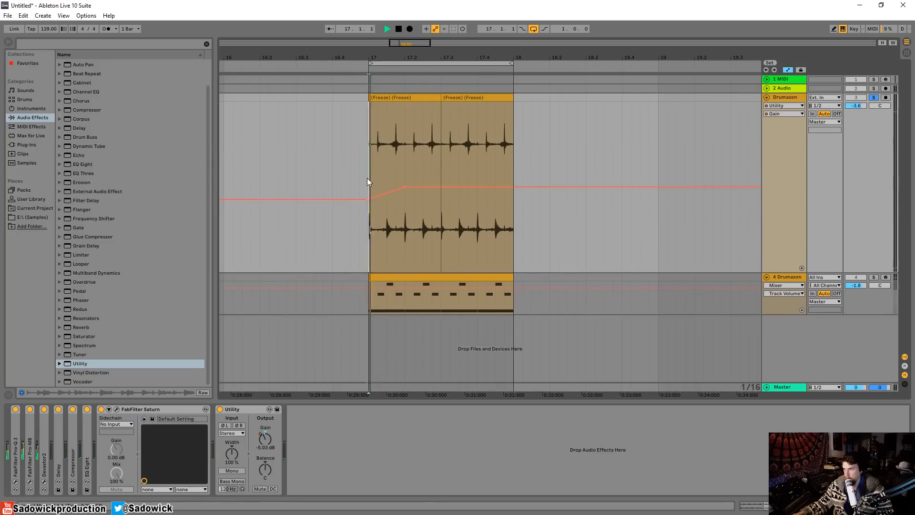
key(space)
Duplicate the first half of the Drumazon clip with its gain ramp over the second half and play the loop
drag(440, 155, 376, 133)
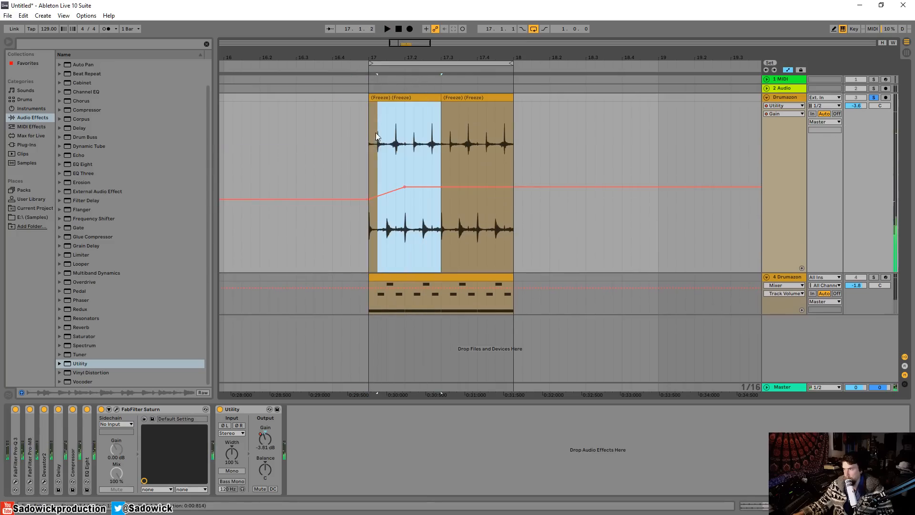
key(ctrl+d)
key(space)
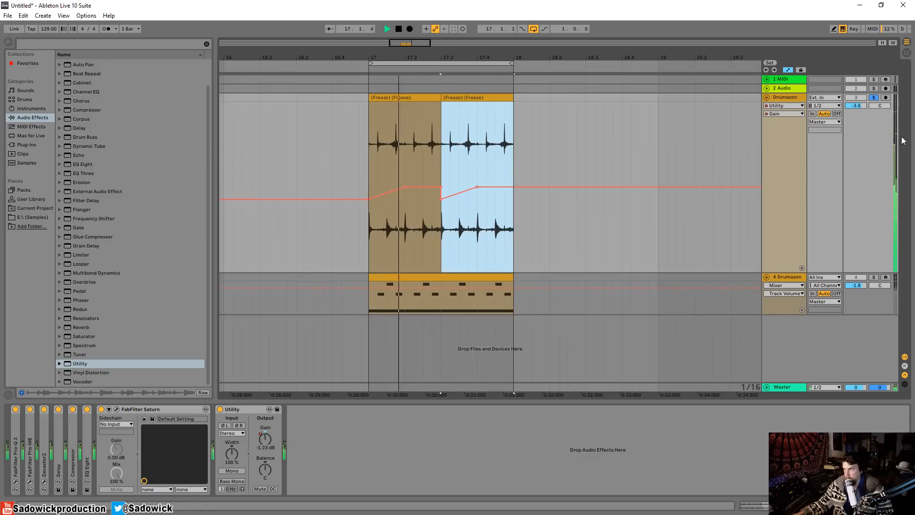
drag(862, 273, 873, 111)
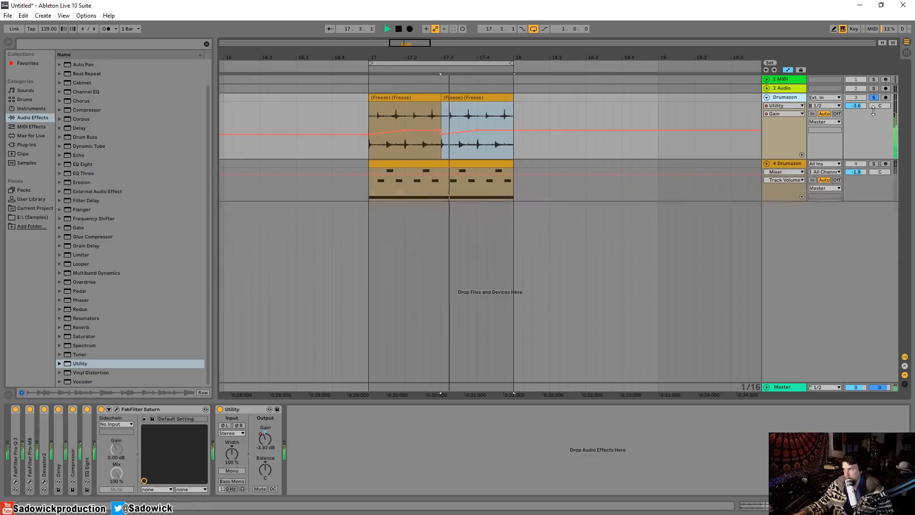
Raise Saturn's band 3 level to +7.89 dB and band 2 level to about +10 dB, and stop playback
click(116, 410)
drag(460, 234, 461, 225)
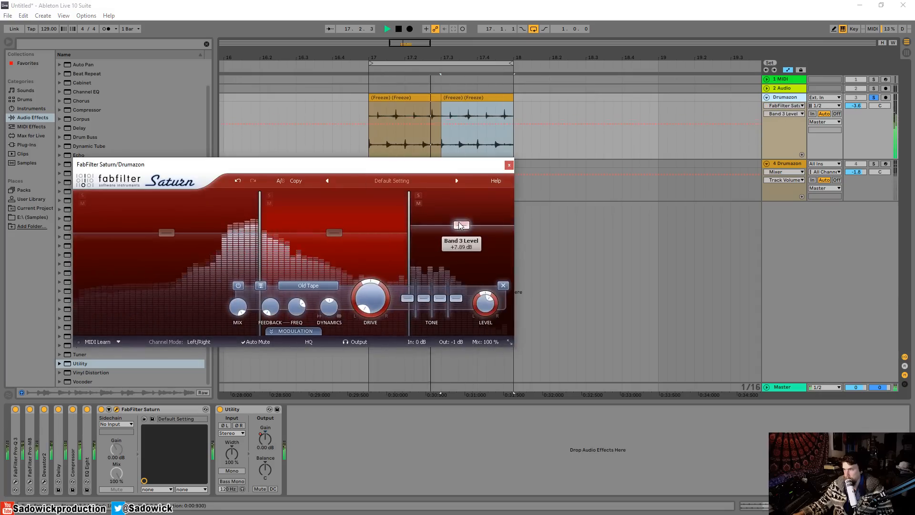
drag(338, 232, 340, 225)
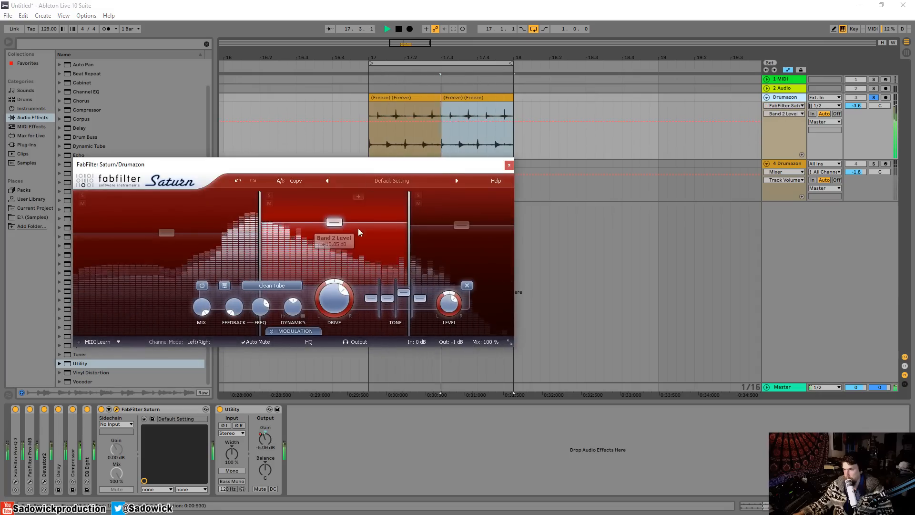
click(509, 165)
key(space)
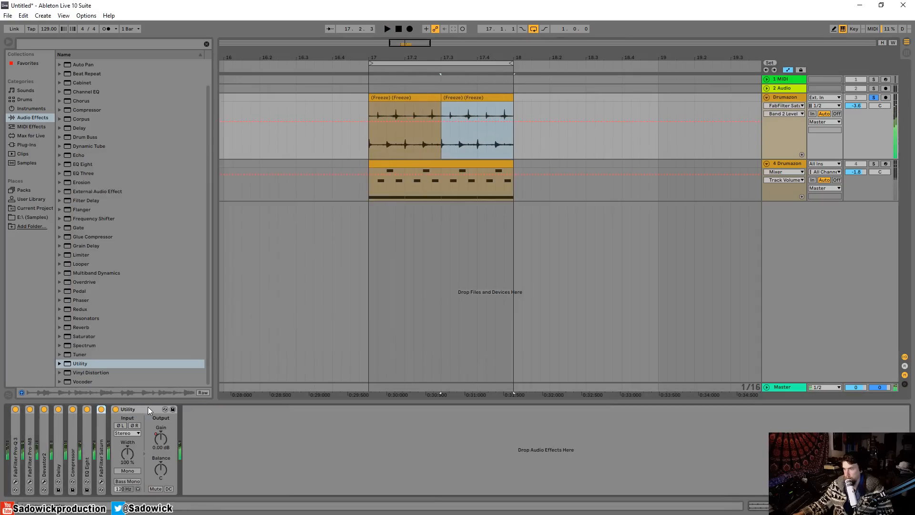
Fold the Utility, insert an EQ Eight at the end of the chain, and start playback
double_click(150, 408)
double_click(149, 409)
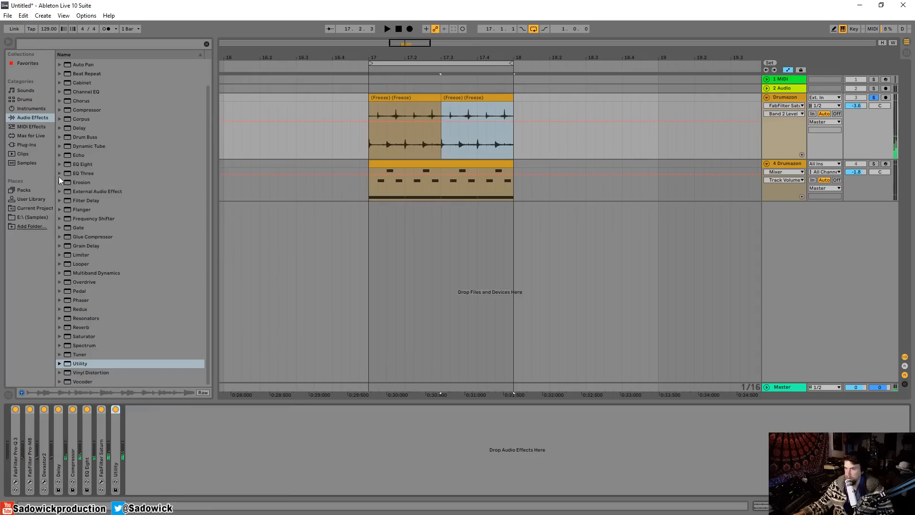
drag(79, 164, 221, 409)
key(space)
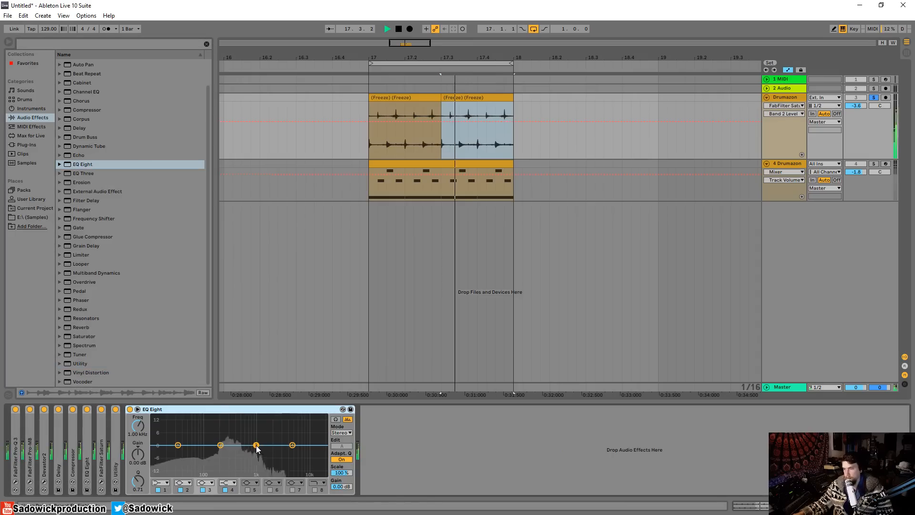
Cut band 3 in the upper mids and band 2 by -5.83 dB at 417 Hz with a Q of 1.94
drag(256, 444, 278, 459)
mouse_move(222, 447)
mouse_down()
mouse_move(222, 437)
mouse_move(224, 473)
mouse_move(237, 457)
mouse_up()
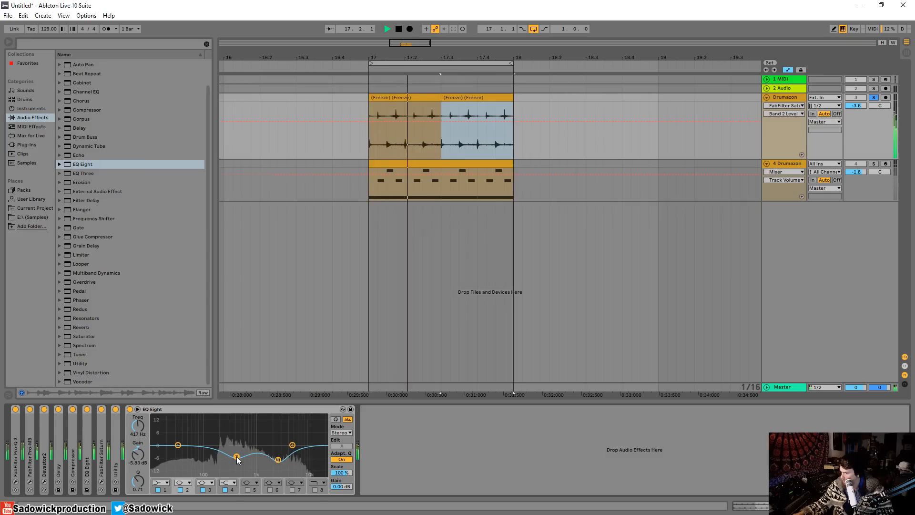
drag(139, 479, 139, 463)
Stop playback and delete both Drumazon tracks from the set
key(space)
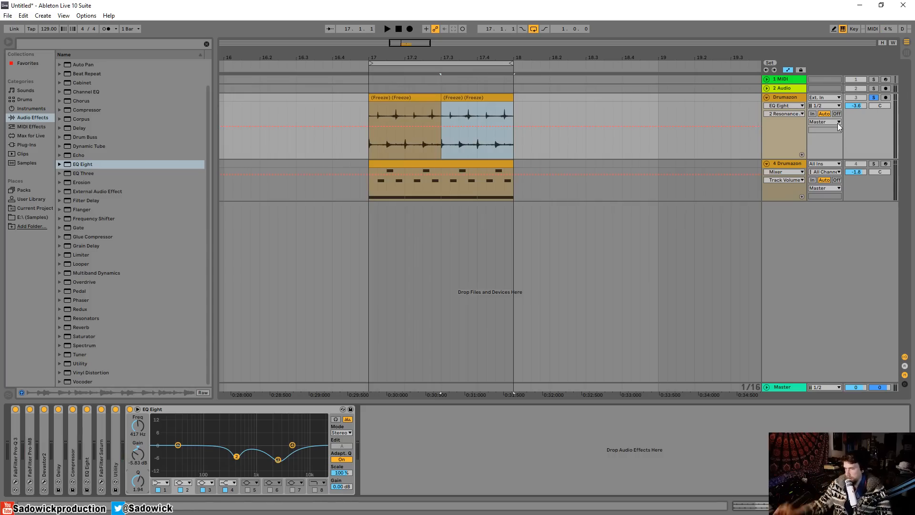
key(Delete)
key(Delete)
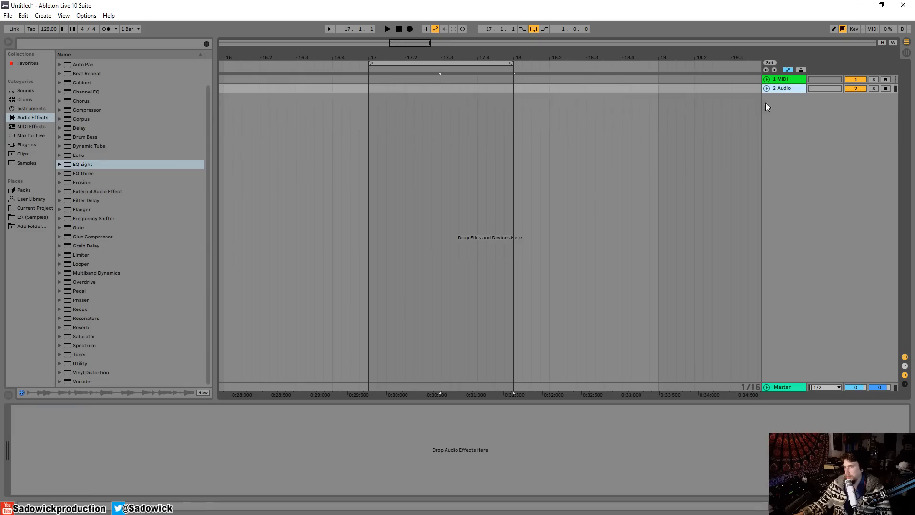
Open the VEH1 House Rimshots folder within the VEH1 Percussion samples of Vengeance - Essential House 1
click(24, 216)
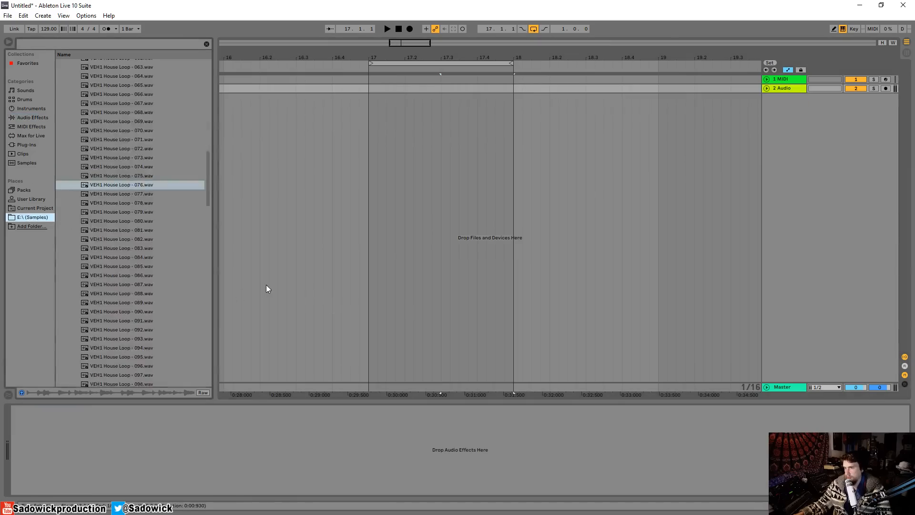
drag(207, 216, 211, 385)
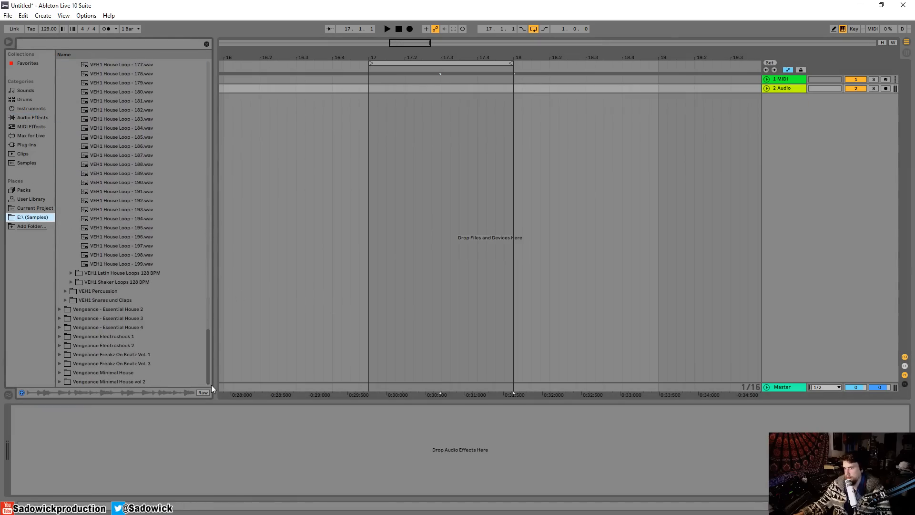
click(70, 290)
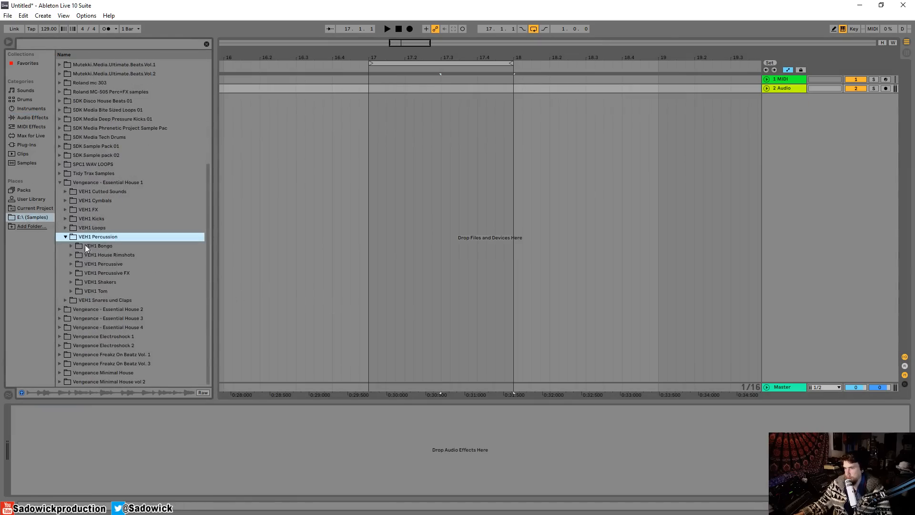
click(71, 247)
click(73, 273)
double_click(79, 257)
Audition the first few VEH1 House Rimshot samples and select VEH1 House Rimshot - 05.wav
click(109, 281)
key(Down)
key(Down)
key(Down)
key(Down)
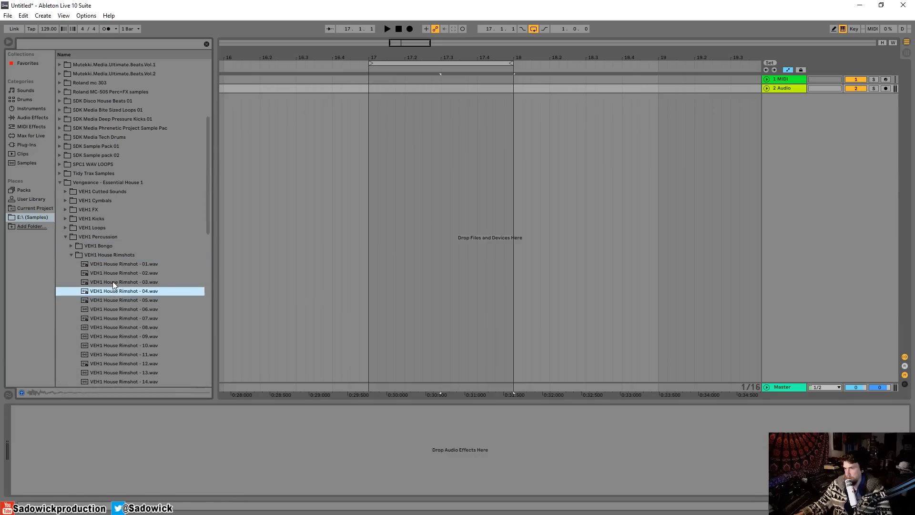
key(Down)
key(Up)
key(Up)
key(Up)
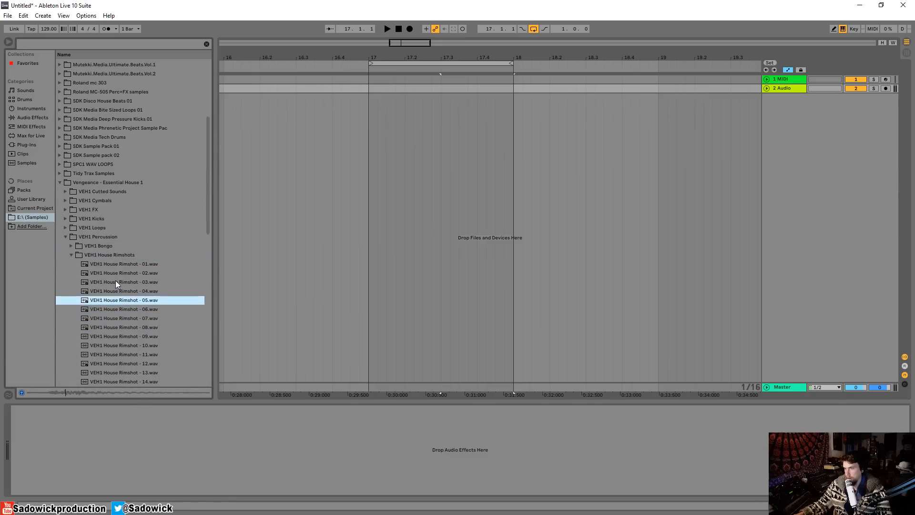
Insert a new MIDI track below the 2 Audio track
right_click(839, 186)
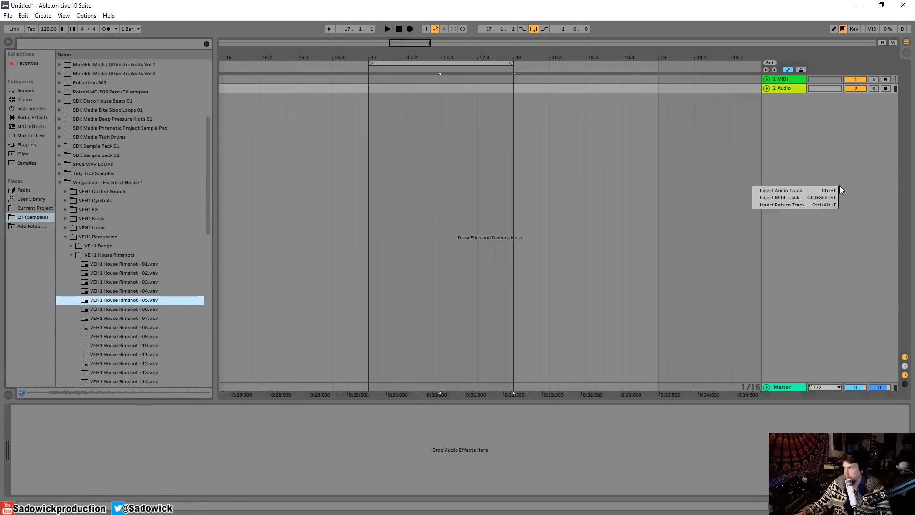
click(797, 195)
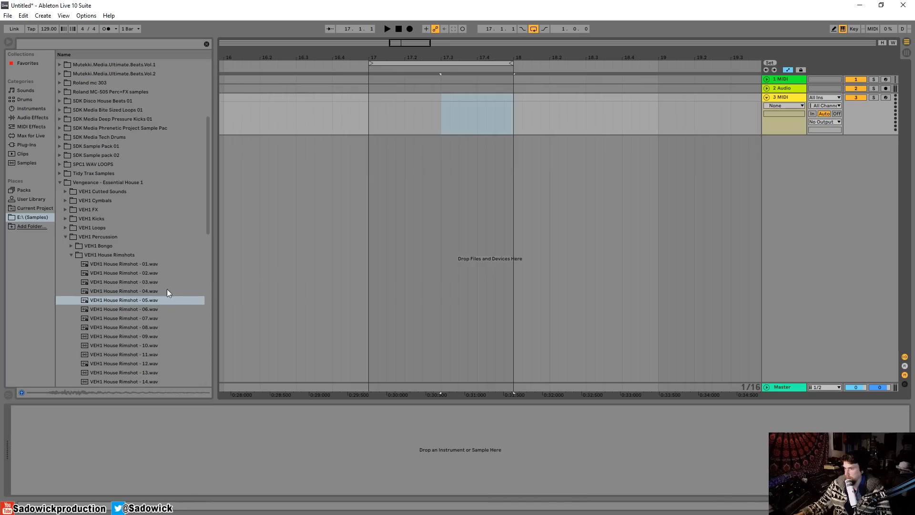
Load VEH1 House Rimshot - 05.wav into a Simpler on the new MIDI track and lower its filter frequency to 659 Hz
drag(142, 299, 751, 460)
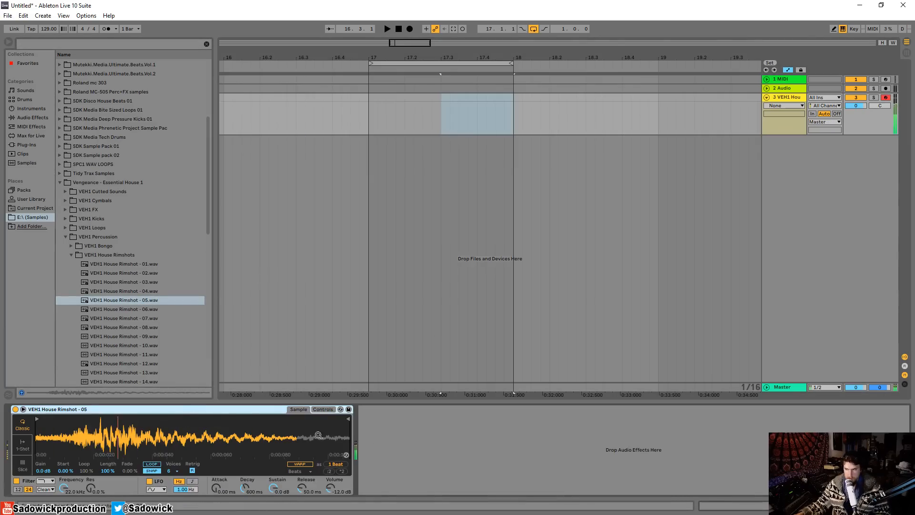
click(152, 470)
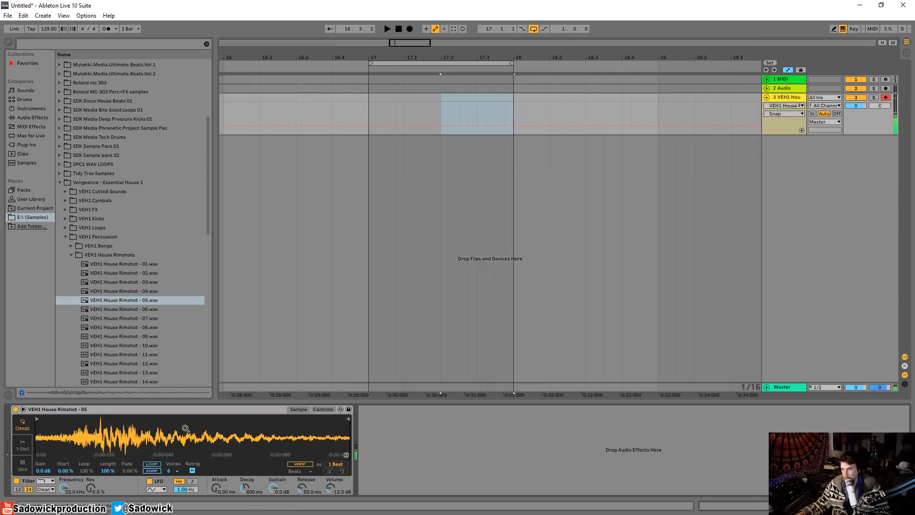
drag(63, 487, 63, 512)
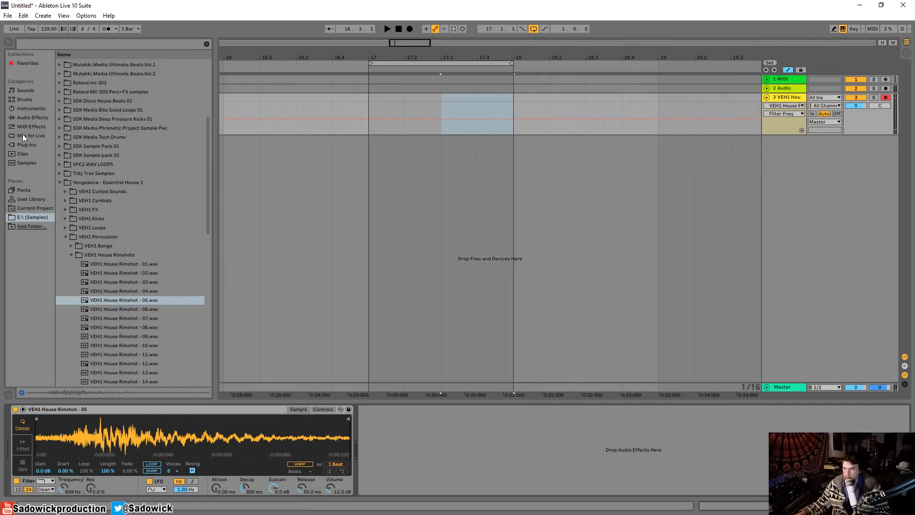
Add a Limiter after the Simpler with its gain raised to 17.9 dB, and collapse both devices
click(24, 118)
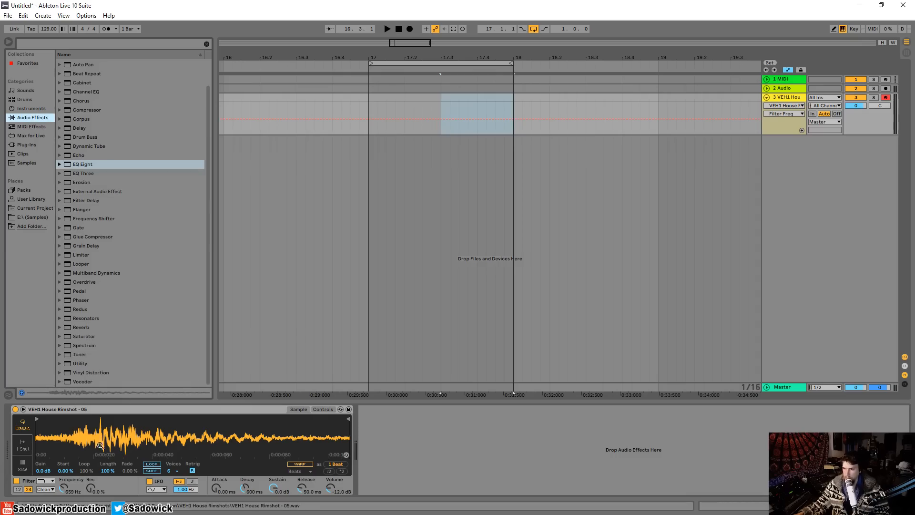
double_click(82, 257)
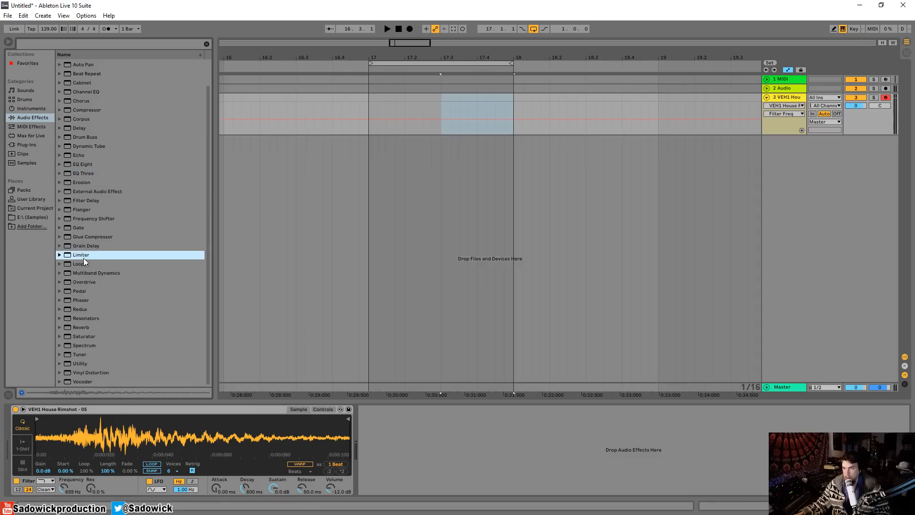
drag(370, 433, 370, 396)
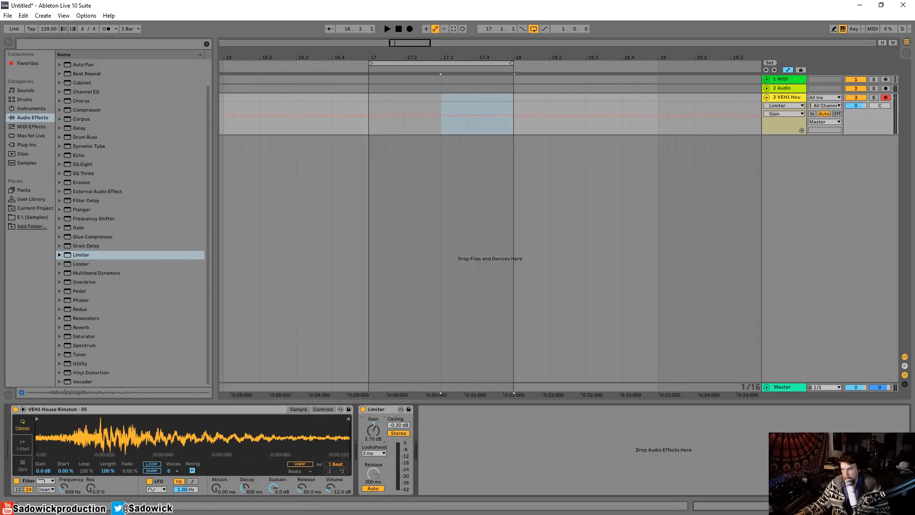
mouse_move(374, 432)
mouse_down()
mouse_move(374, 424)
mouse_move(374, 439)
mouse_up()
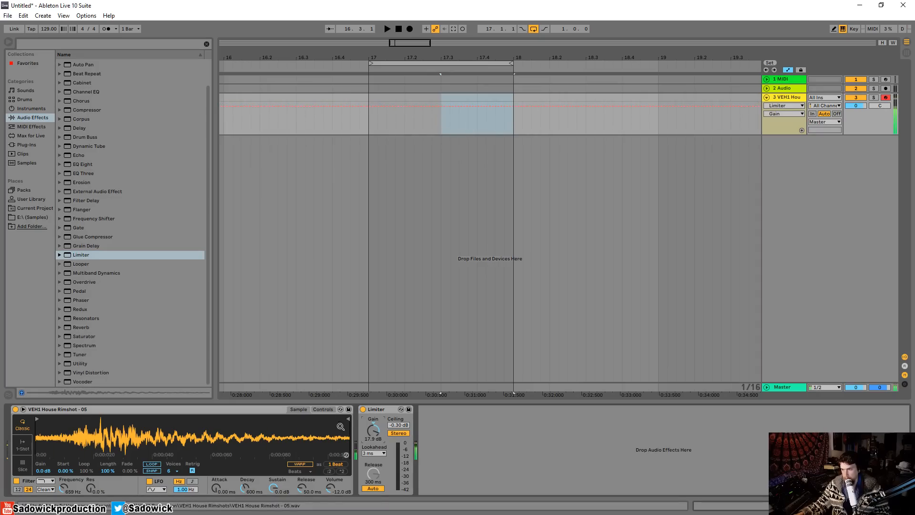
double_click(242, 409)
double_click(50, 409)
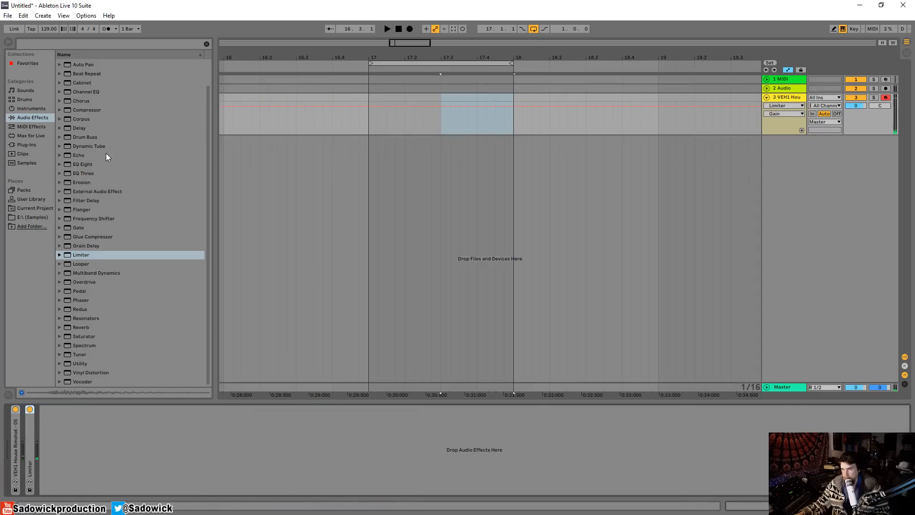
Add a Reverb with a decay time of about 8 s and a Compressor with a lowered threshold, collapsing both devices
drag(84, 327, 119, 434)
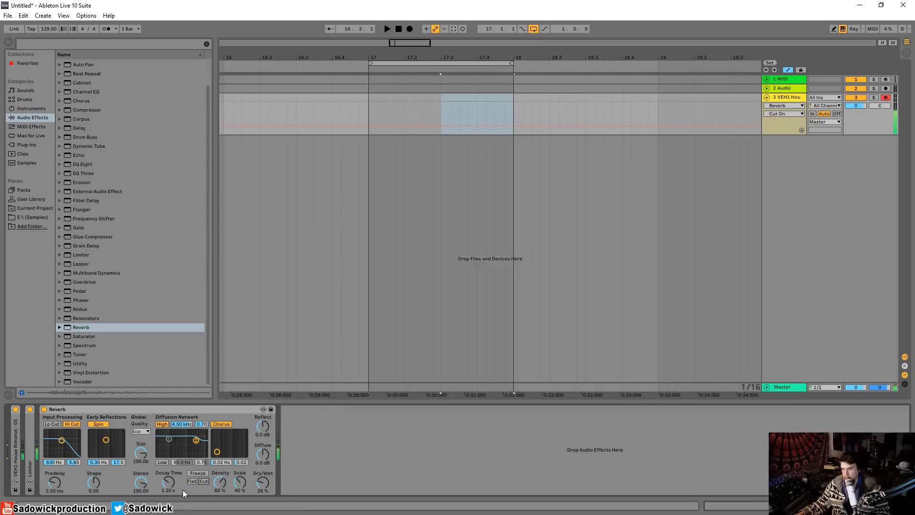
drag(169, 483, 169, 457)
drag(71, 111, 321, 453)
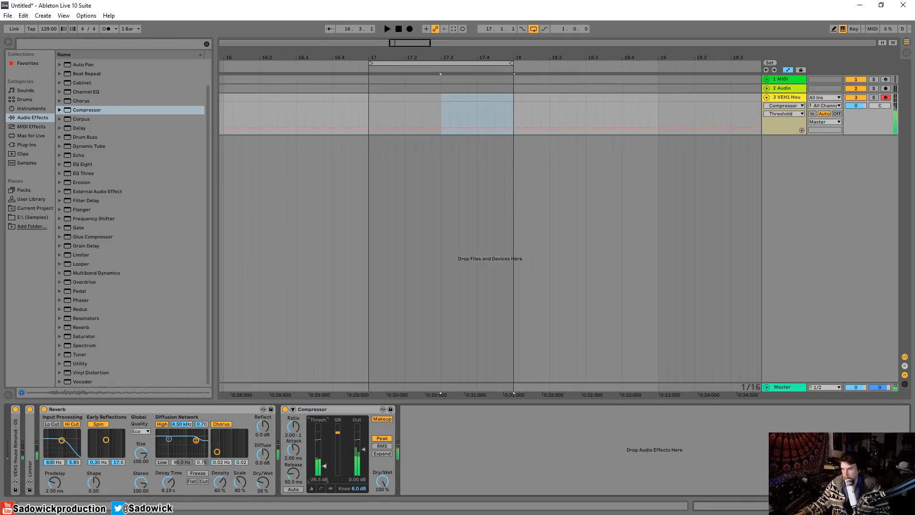
double_click(232, 406)
double_click(135, 406)
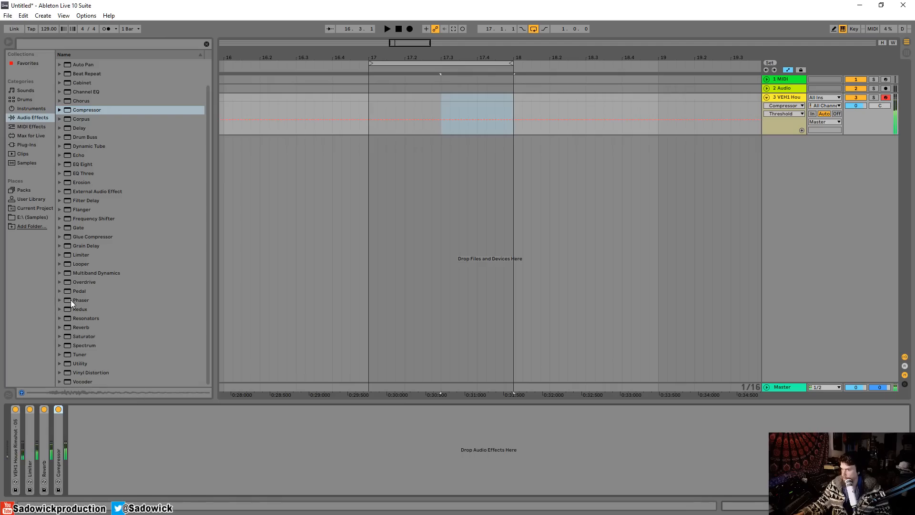
Add an EQ Eight after the Compressor with band 4 set to 225 Hz and -14.0 dB
scroll(100, 332, up, 2)
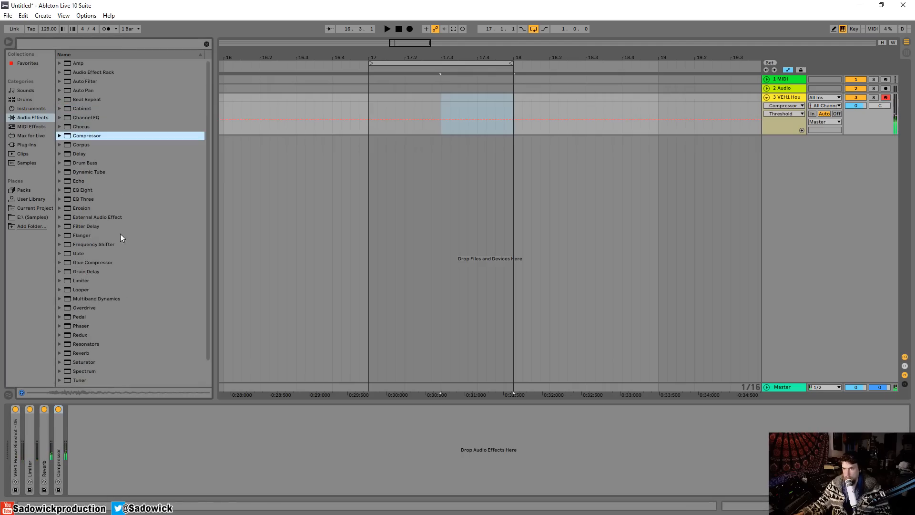
drag(87, 190, 181, 457)
drag(234, 447, 170, 465)
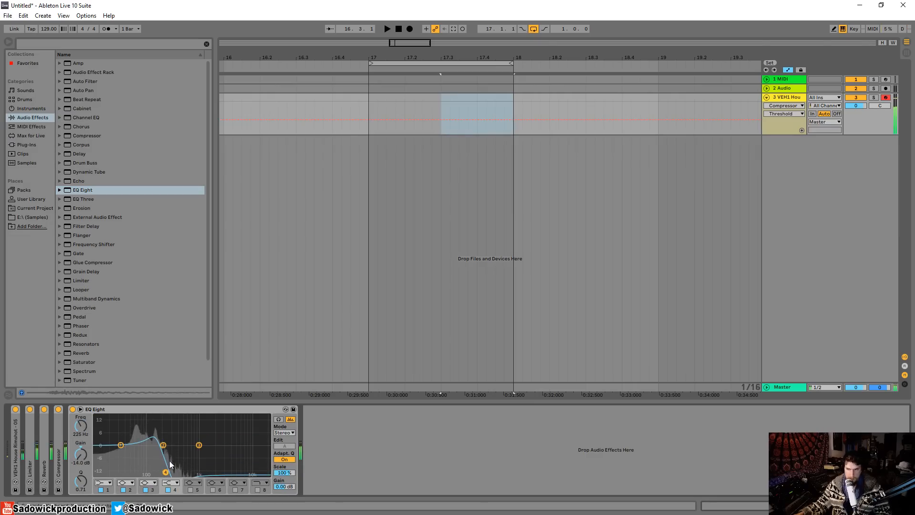
Expand the Simpler and move the rimshot sample's start marker to just before its loudest transient
double_click(20, 440)
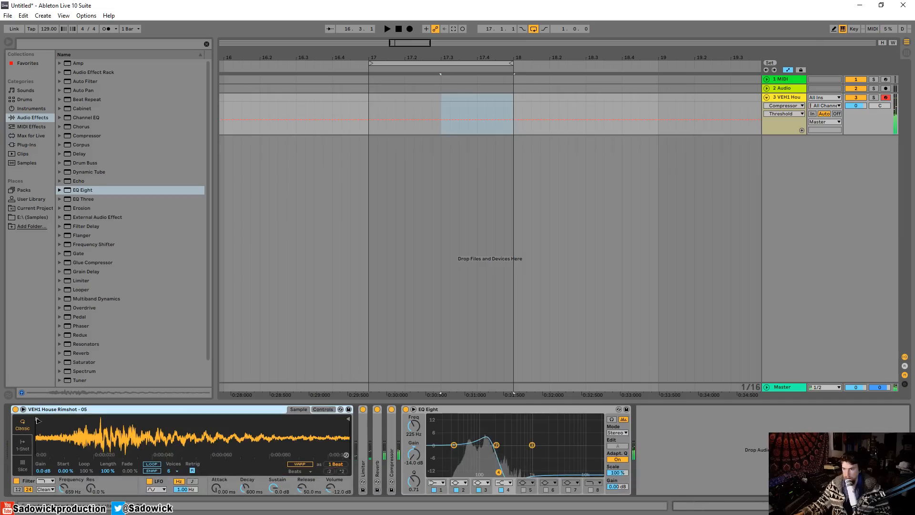
drag(37, 418, 97, 420)
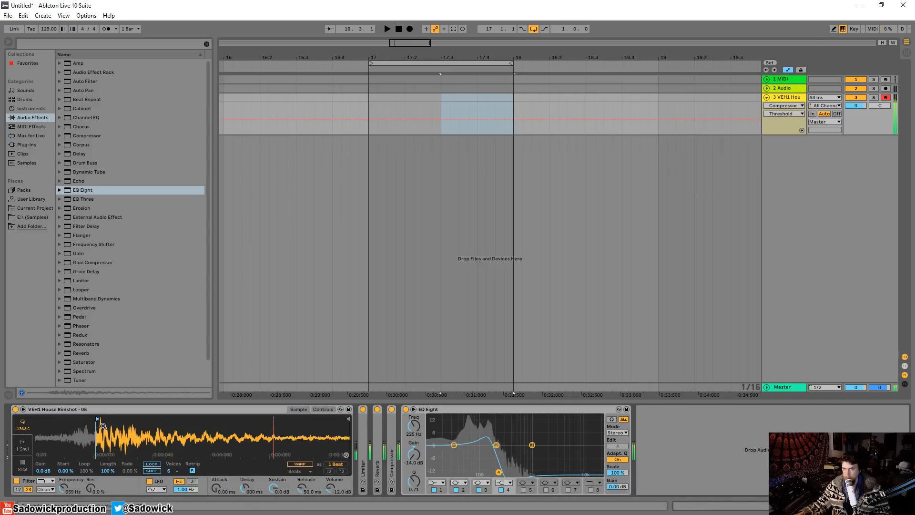
Set the Reverb's dry/wet to 15% and EQ Eight's band 4 to 367 Hz and -4.34 dB
double_click(374, 434)
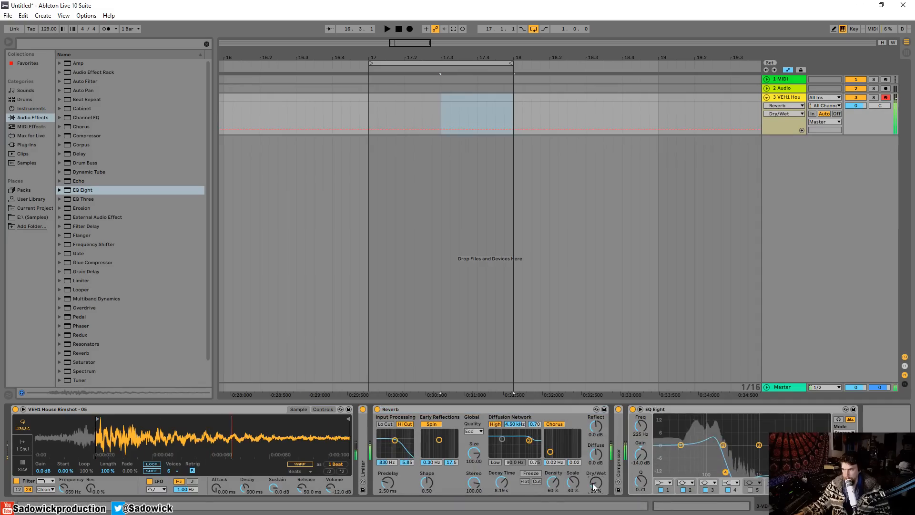
drag(726, 476, 736, 453)
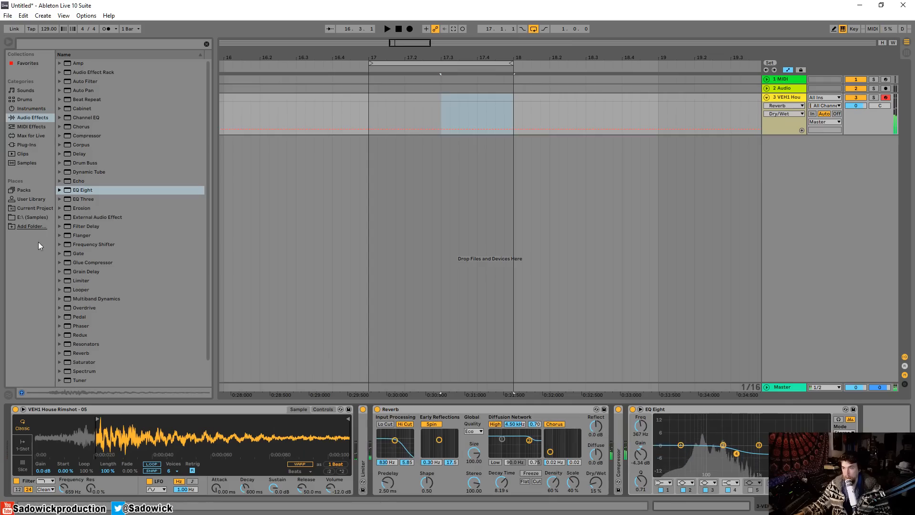
Return to the sample library and audition further VEH1 House Rimshot samples, including number 38
click(30, 217)
scroll(124, 329, down, 3)
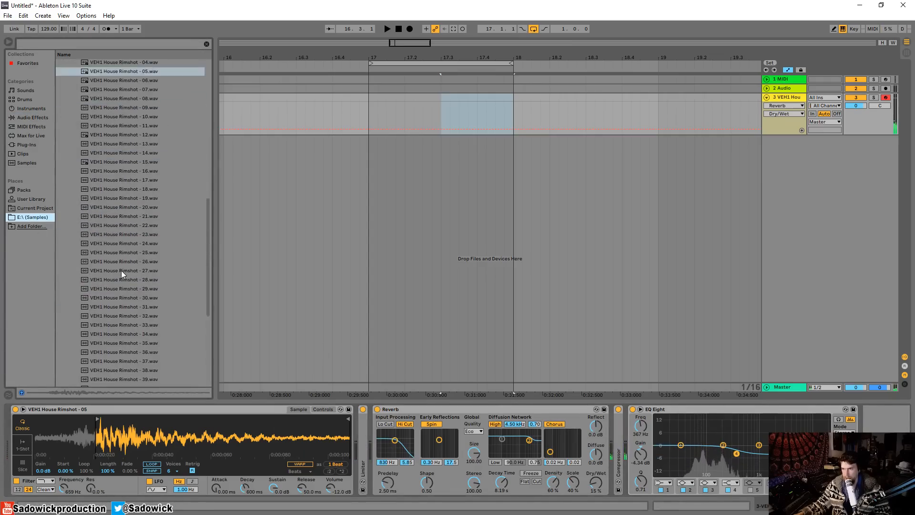
click(128, 269)
click(119, 295)
scroll(122, 294, down, 3)
scroll(124, 294, down, 3)
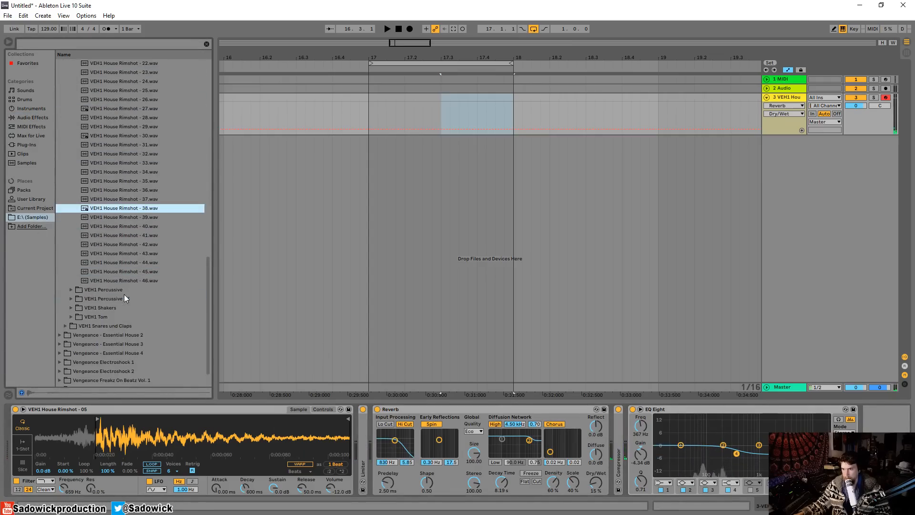
Audition samples in the VEH1 Percussive folder and swap VEH1 Percussive - 31.wav into the Simpler
click(75, 290)
click(123, 307)
scroll(128, 311, down, 3)
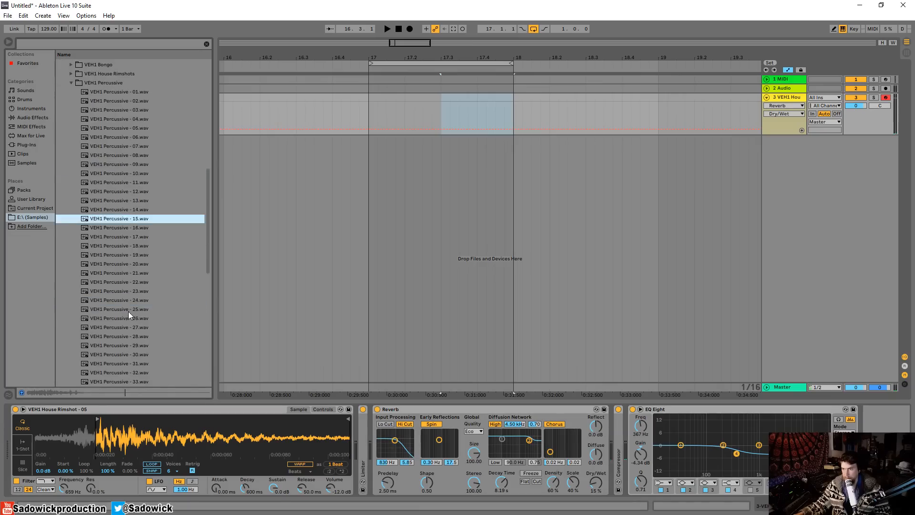
click(128, 310)
scroll(129, 310, down, 2)
click(126, 309)
click(128, 315)
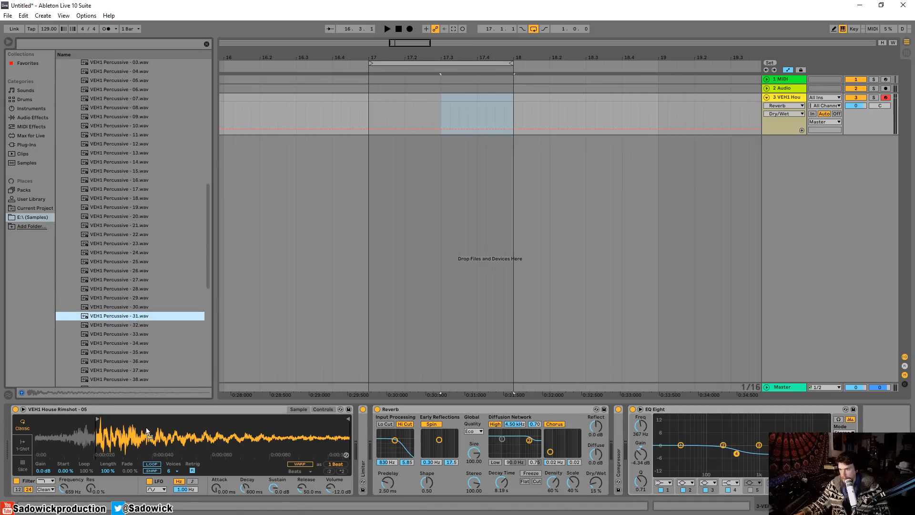
key(Return)
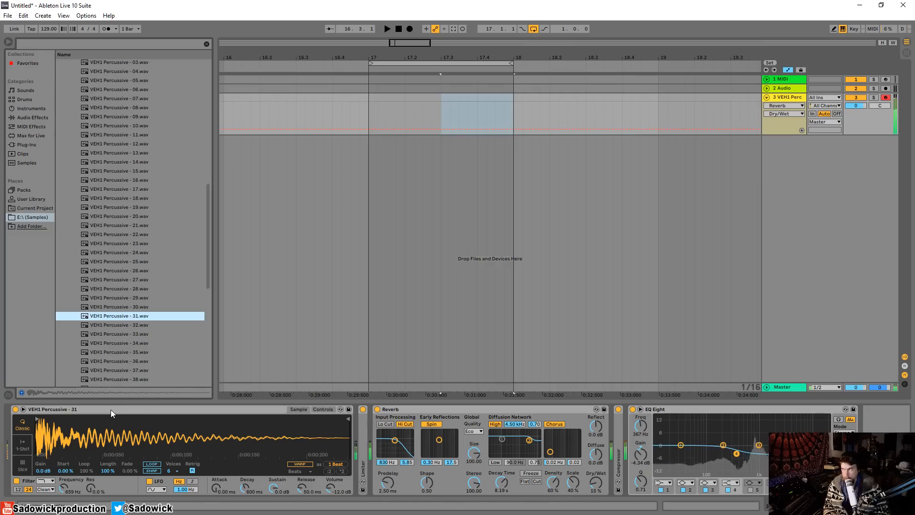
Audition VEH1 Percussive - 53.wav and a sample from the VEH1 Shakers folder, collapsing each folder
scroll(148, 361, down, 3)
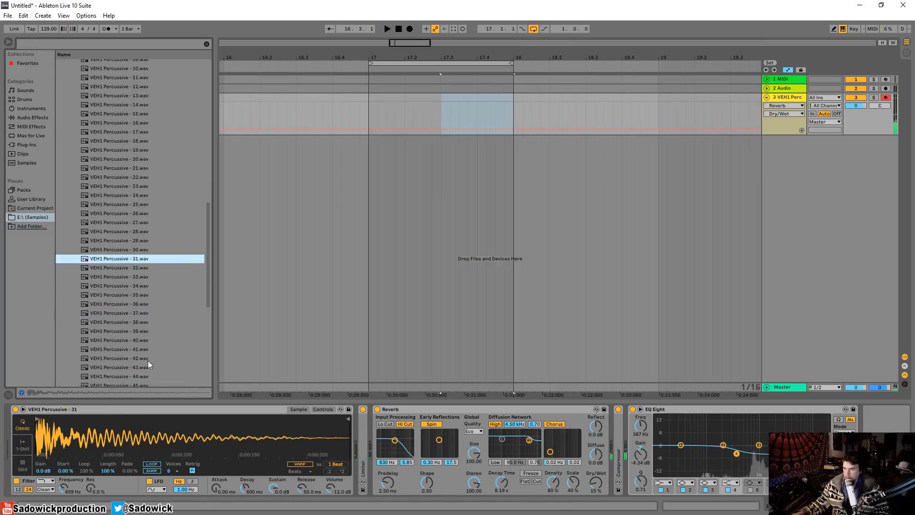
scroll(148, 360, down, 10)
click(125, 279)
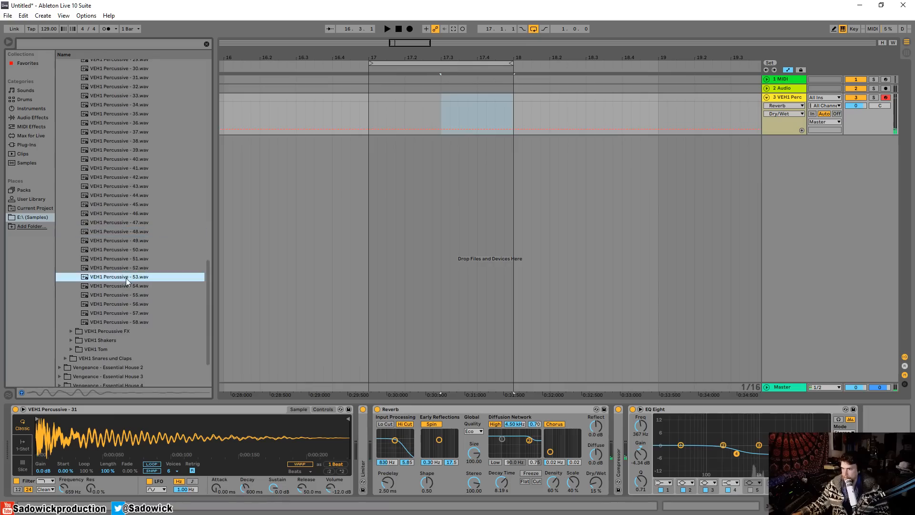
key(Left)
click(70, 291)
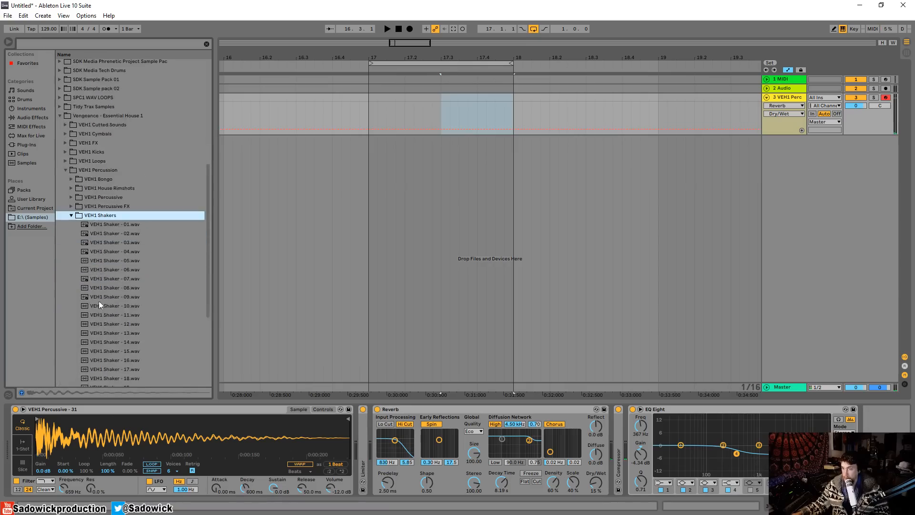
click(101, 304)
click(70, 216)
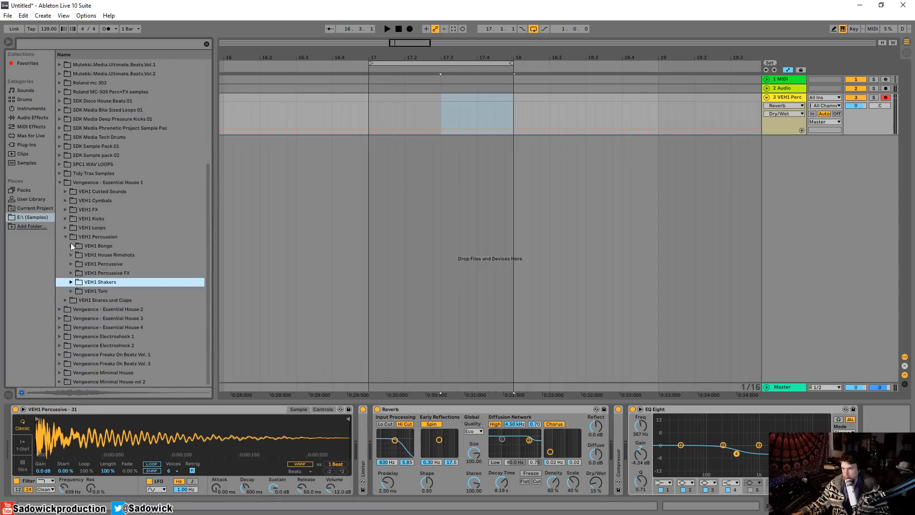
Audition samples in the VEH1 Tom folder, including VEH1 Tom - 20.wav, and collapse the VEH1 Percussion folder
click(71, 291)
click(124, 341)
scroll(122, 310, down, 2)
click(119, 339)
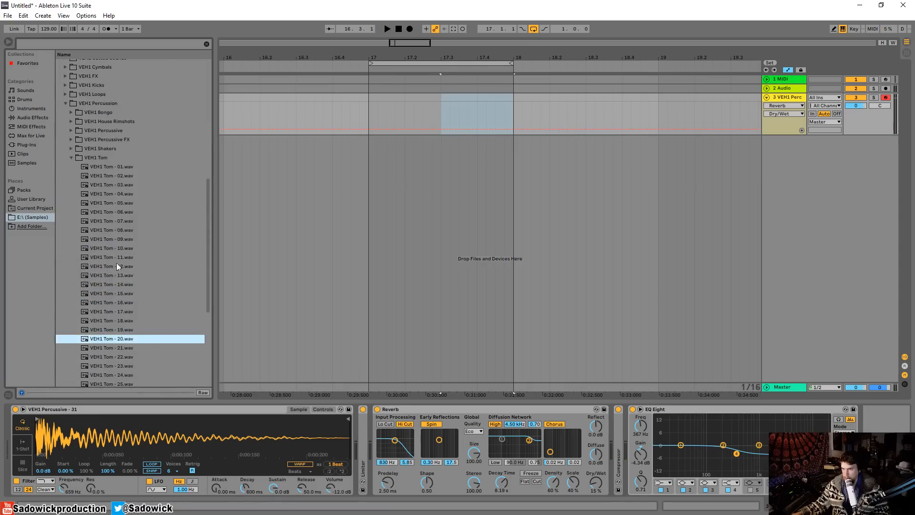
click(65, 103)
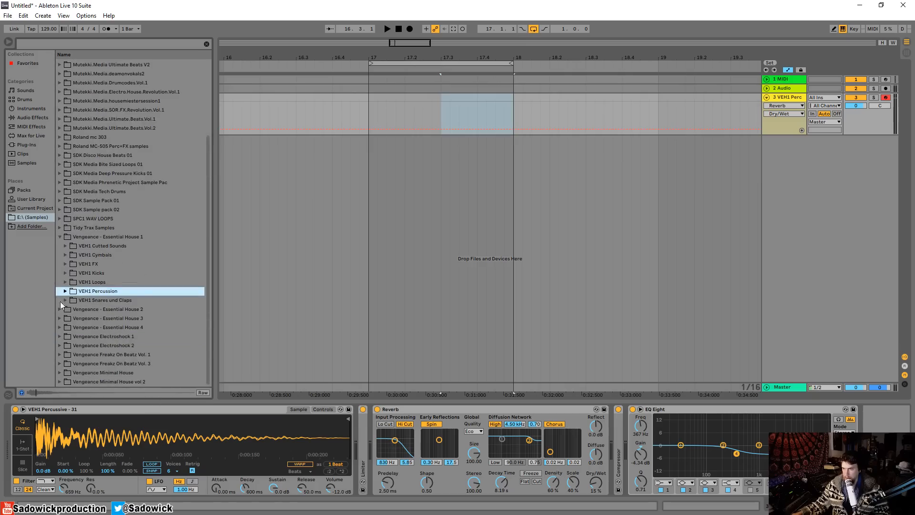
Audition samples in the VEH1 Slides folder within VEH1 FX and swap VEH1 Slides - 05.wav into the Simpler
click(84, 256)
click(73, 265)
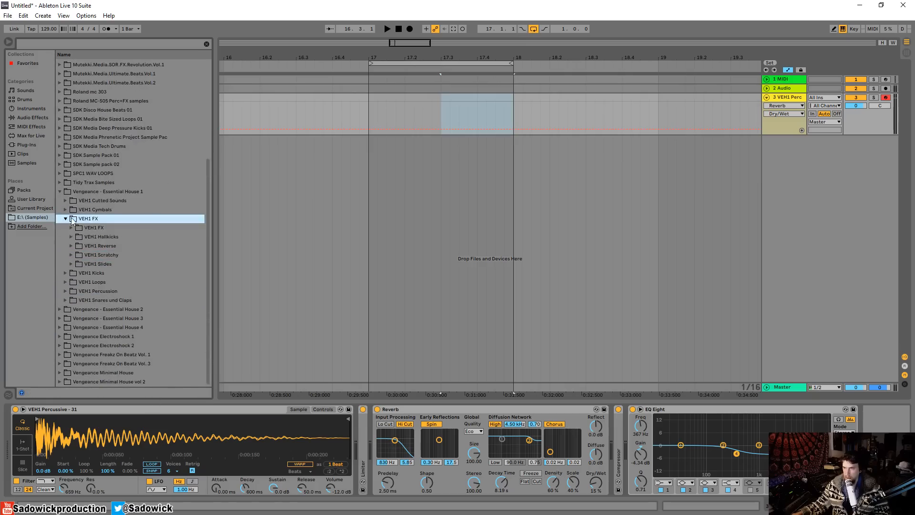
click(72, 247)
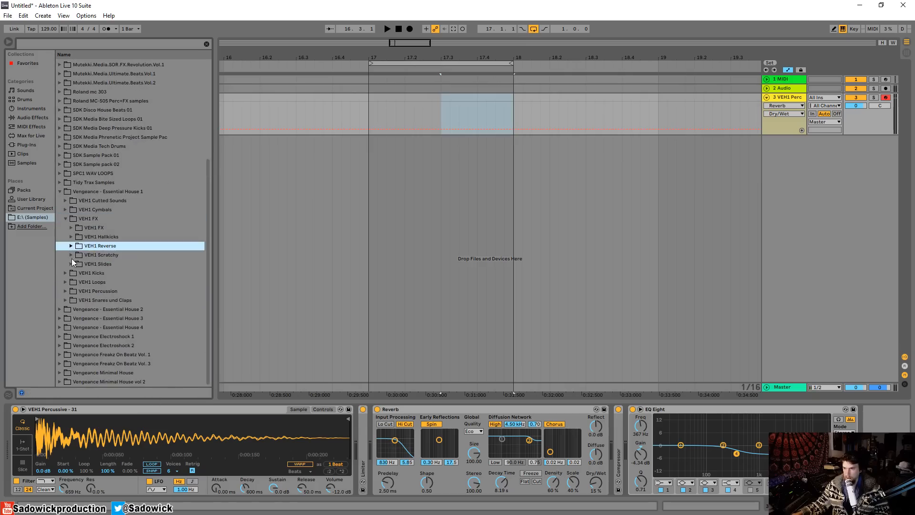
click(72, 263)
click(101, 295)
click(103, 309)
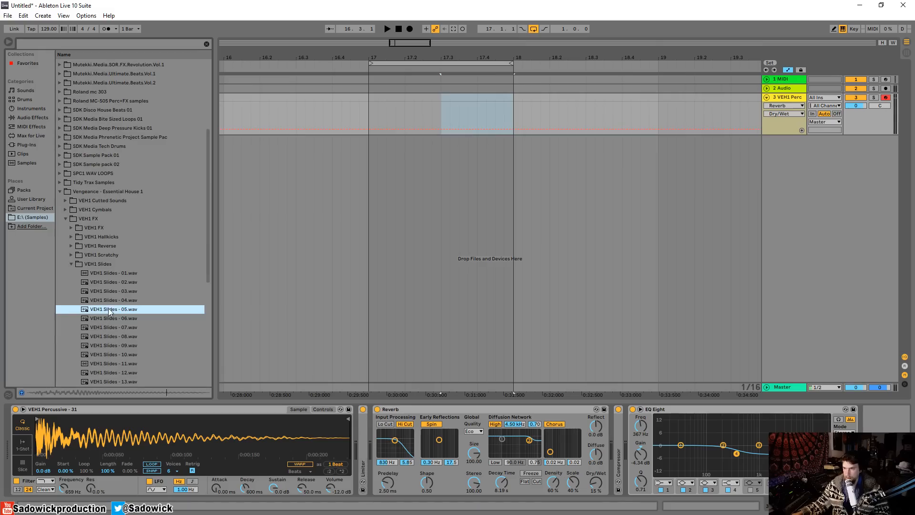
drag(108, 308, 134, 428)
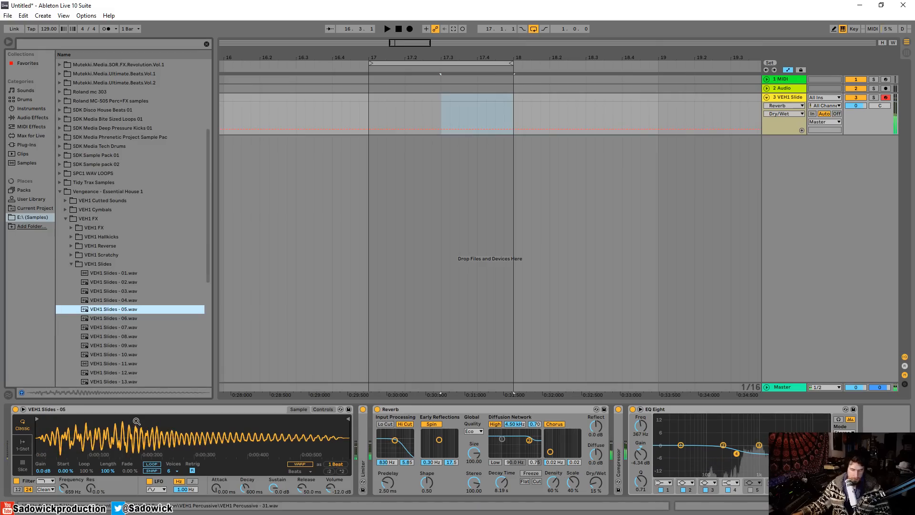